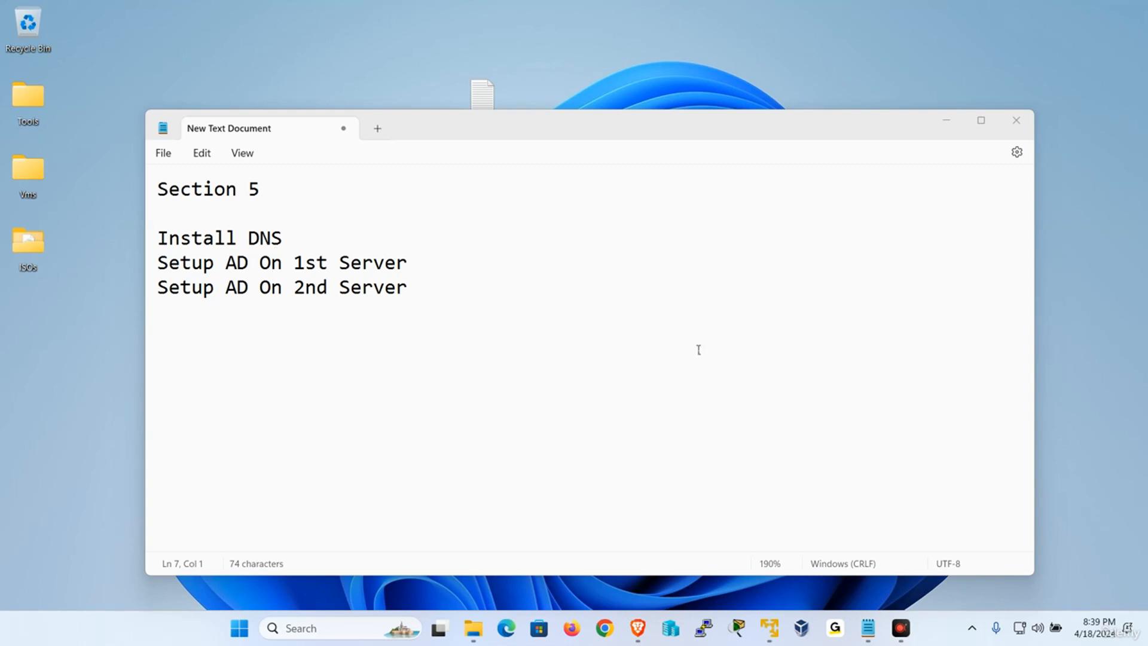
# Suspend the W10-1 virtual machine by closing its window.
pyautogui.moveTo(780, 640)
pyautogui.click(739, 529)
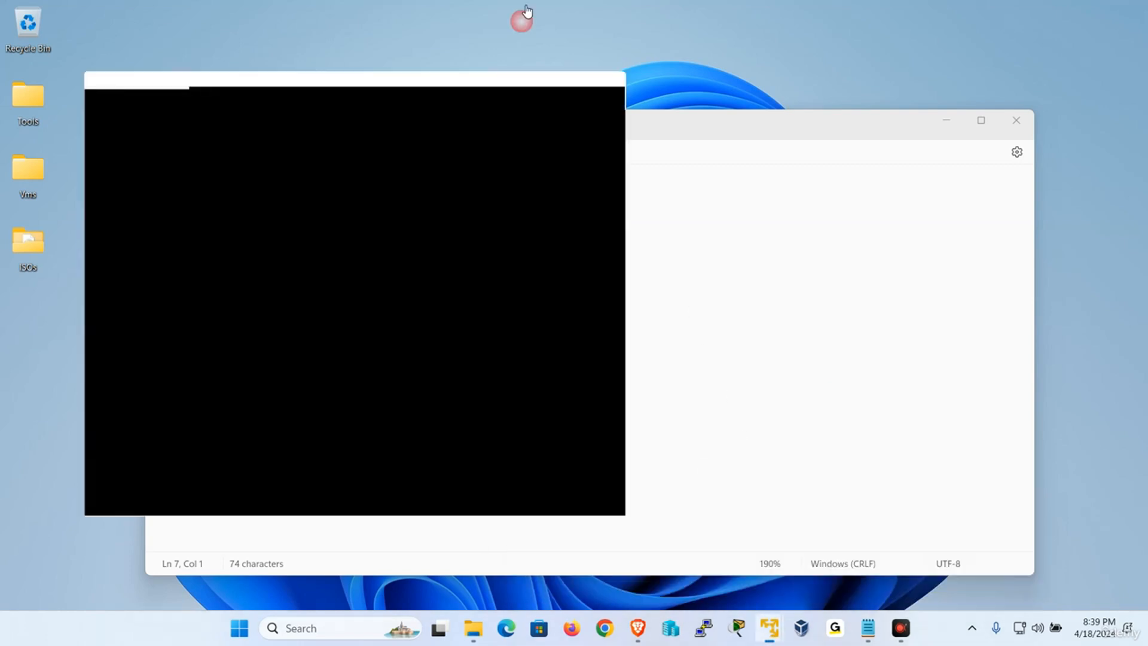
pyautogui.click(605, 18)
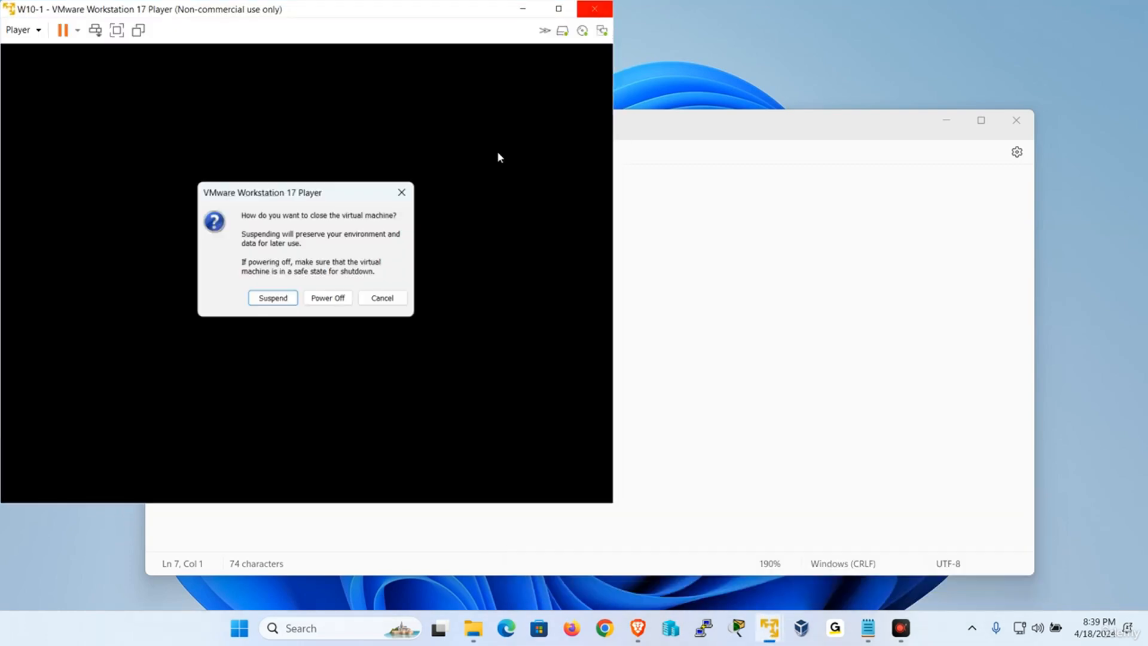
pyautogui.click(269, 298)
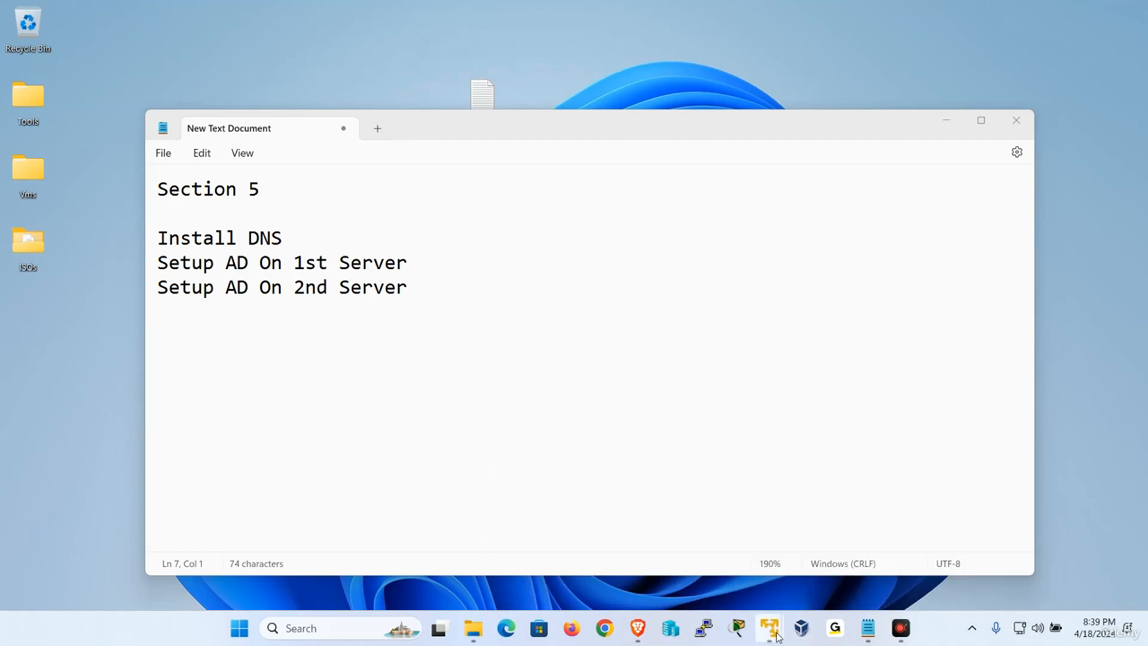
# Suspend the W10-2 virtual machine by closing its window.
pyautogui.moveTo(770, 628)
pyautogui.click(788, 524)
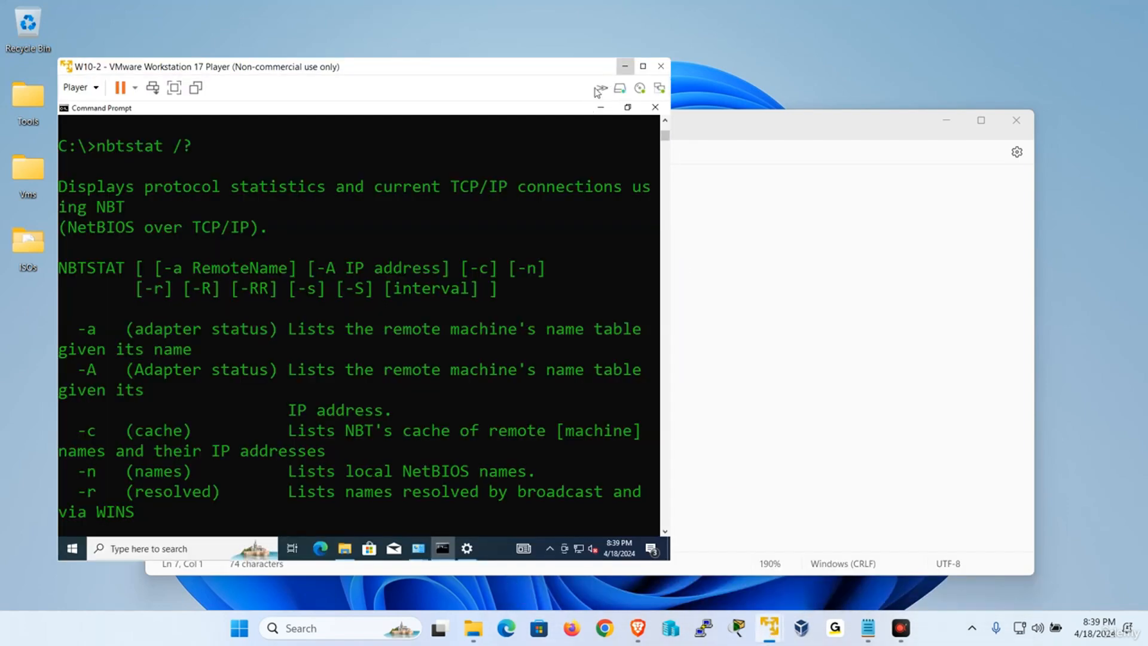
pyautogui.click(661, 66)
pyautogui.click(334, 357)
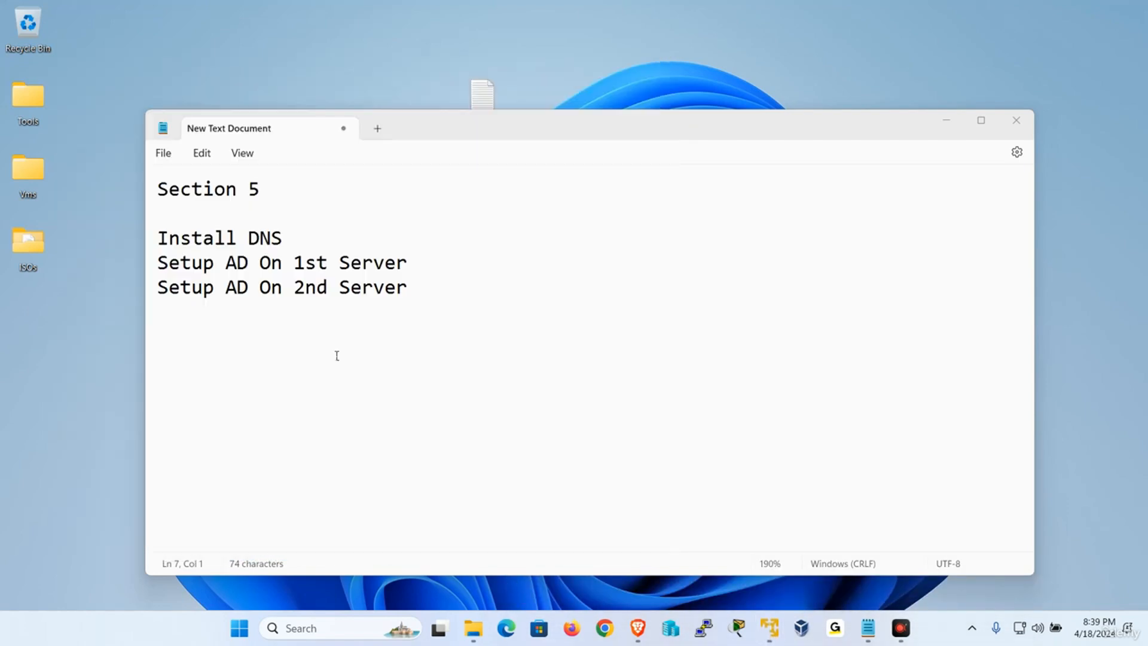
pyautogui.moveTo(779, 632)
pyautogui.click(648, 372)
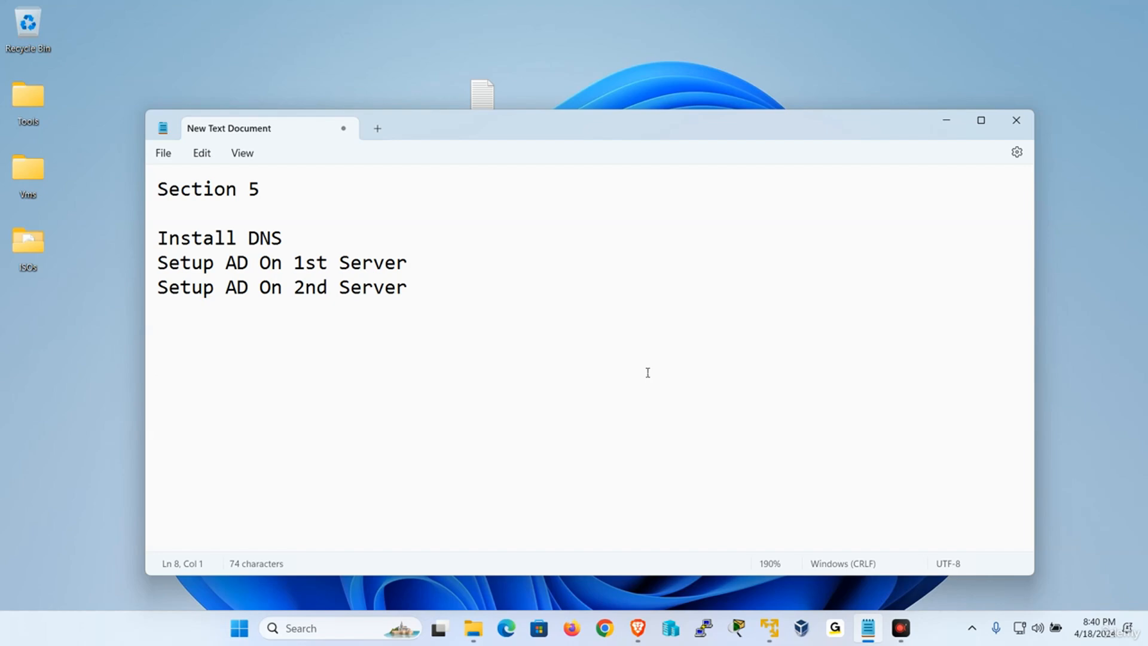
pyautogui.click(297, 384)
# On W2019-1, view the WORKGROUP computer name settings and cancel without changes.
pyautogui.click(753, 556)
pyautogui.click(469, 179)
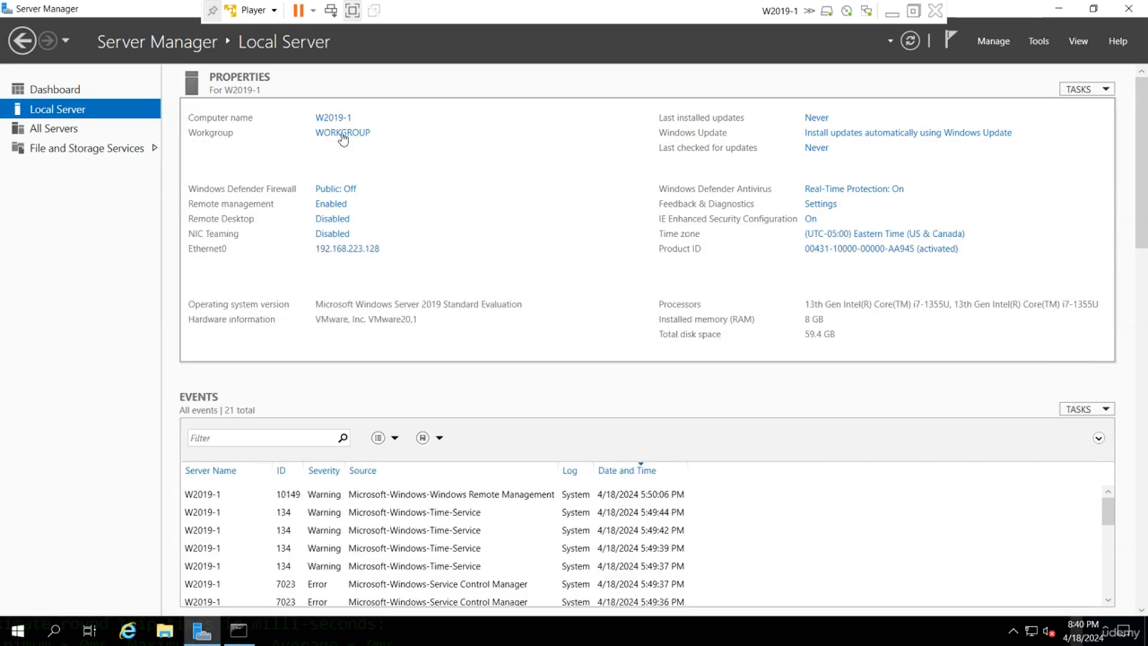
pyautogui.click(342, 133)
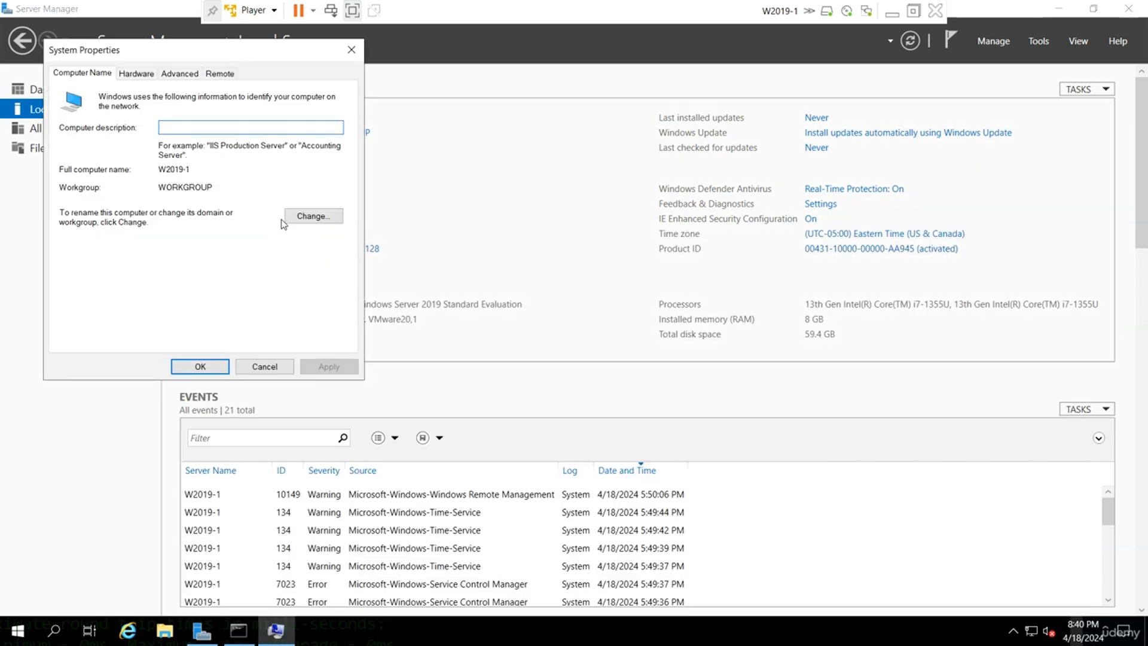
pyautogui.click(293, 216)
pyautogui.click(263, 331)
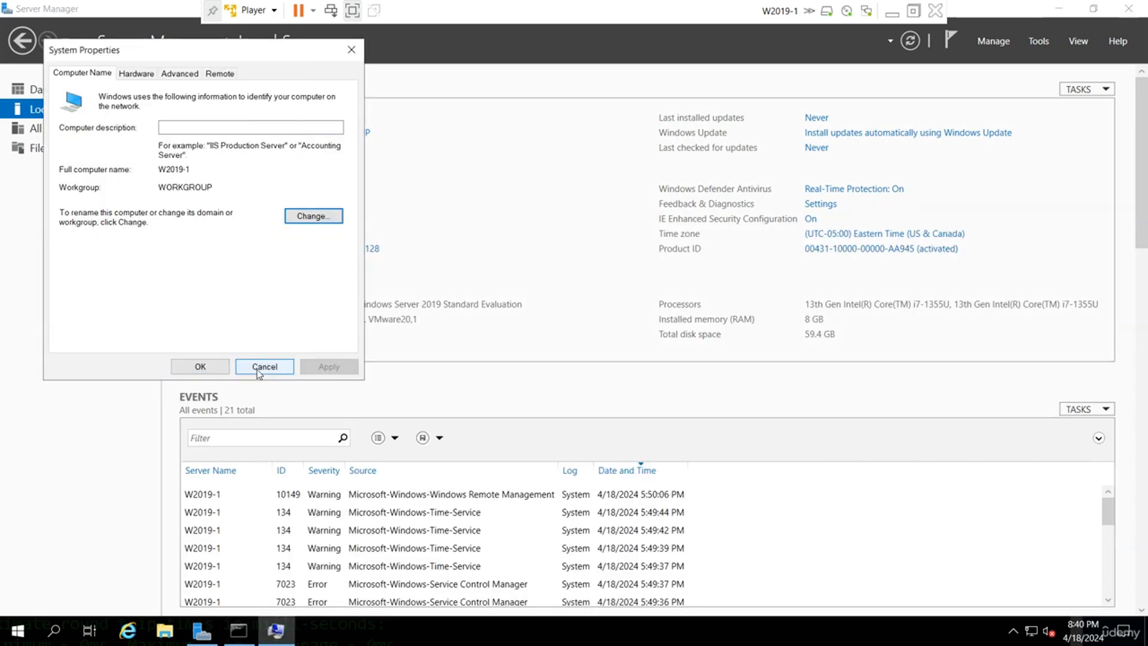
pyautogui.click(261, 366)
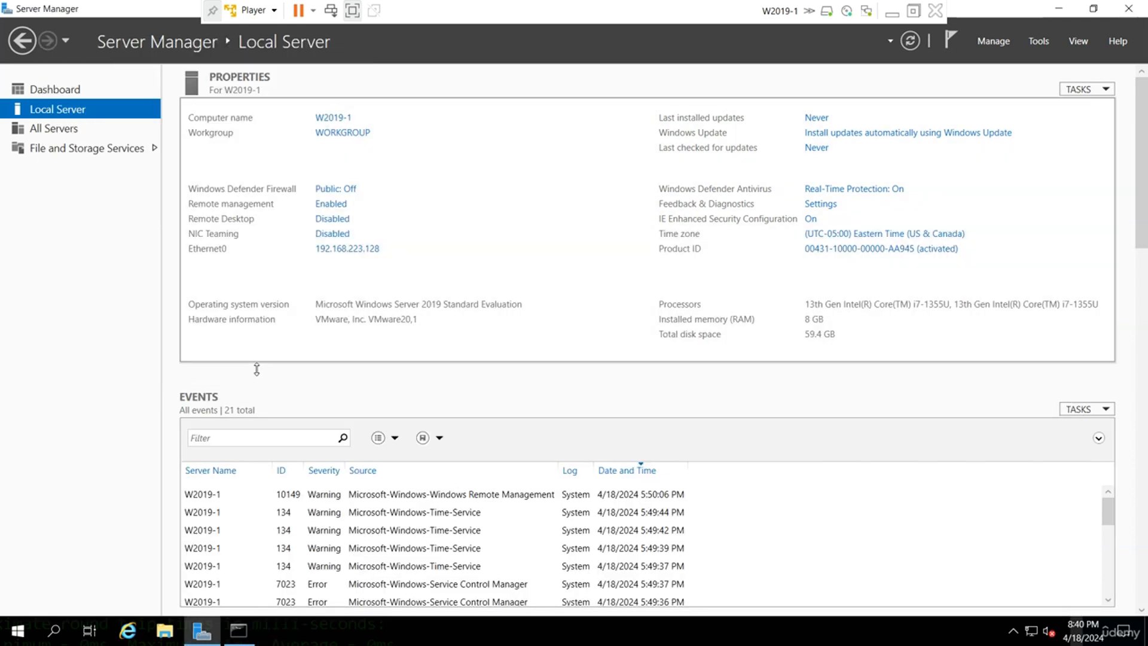
# Open Computer Management and list Shared Folders > Shares (ADMIN$, C$, IPC$).
pyautogui.click(1041, 39)
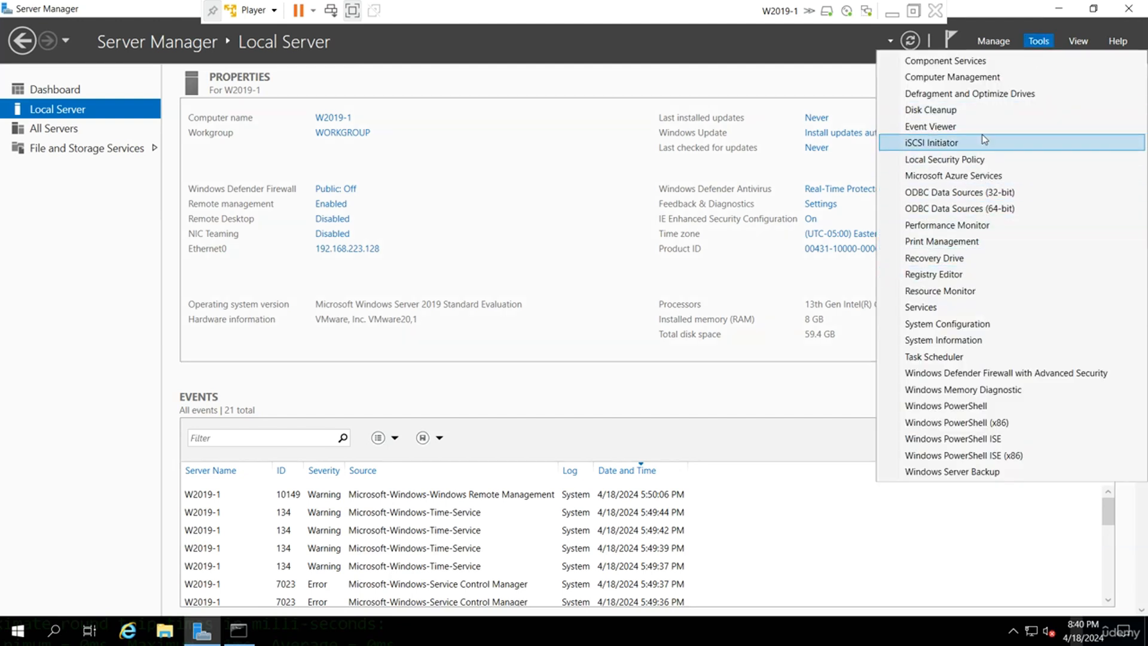
pyautogui.click(986, 79)
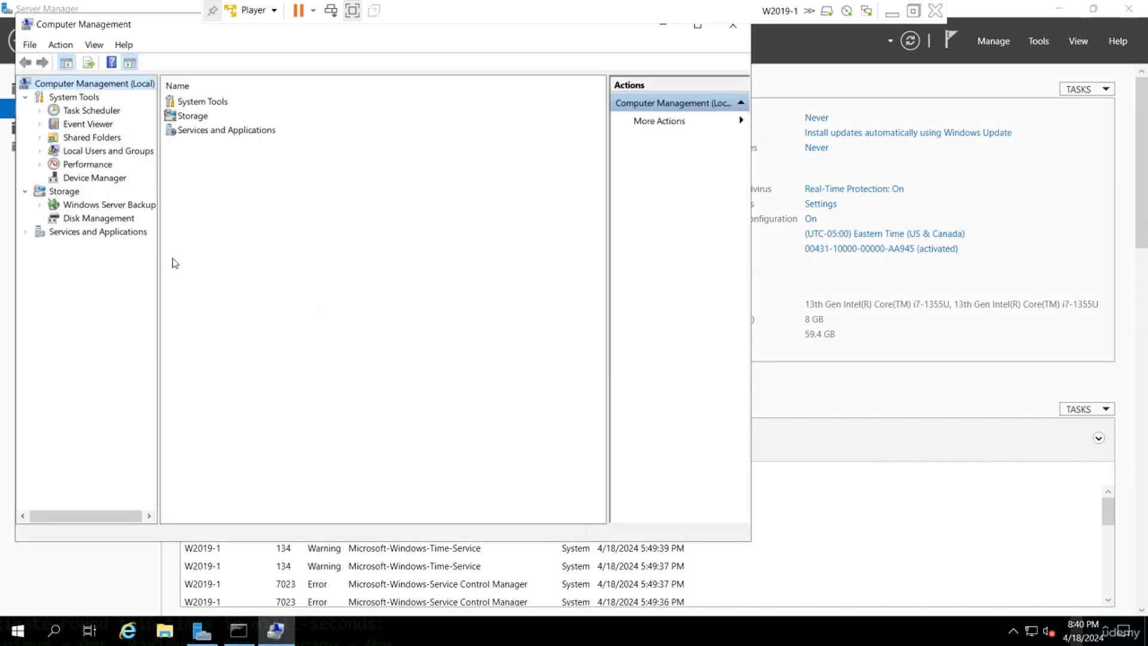
pyautogui.doubleClick(91, 138)
pyautogui.click(90, 151)
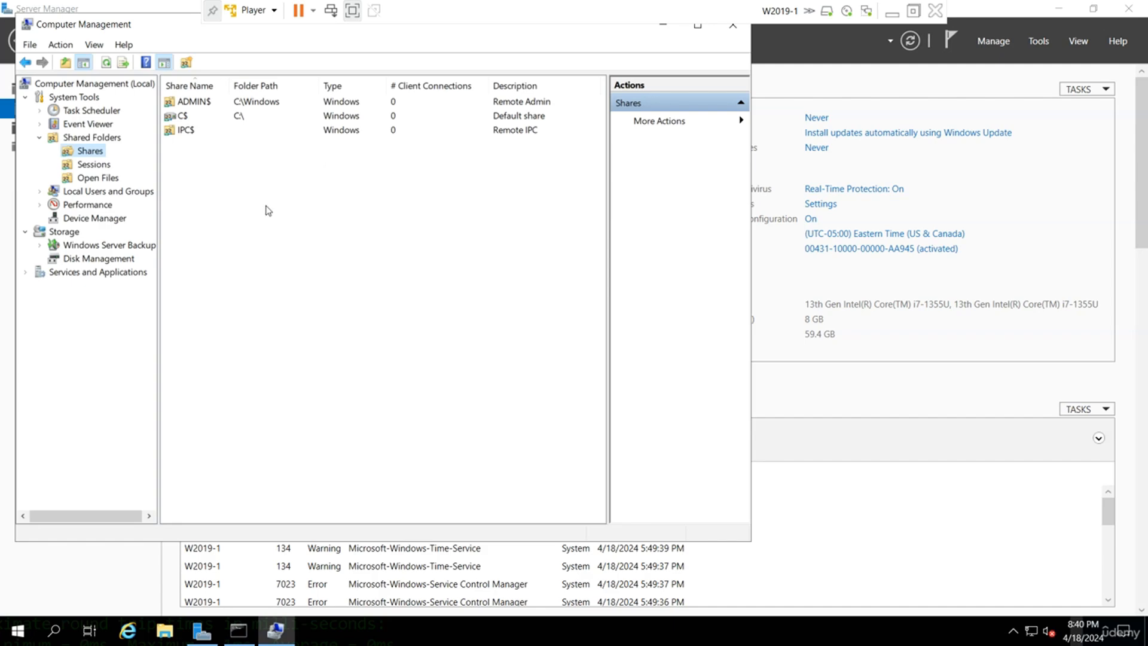
# Run net share at the command prompt to list C$, IPC$ and ADMIN$.
pyautogui.click(238, 638)
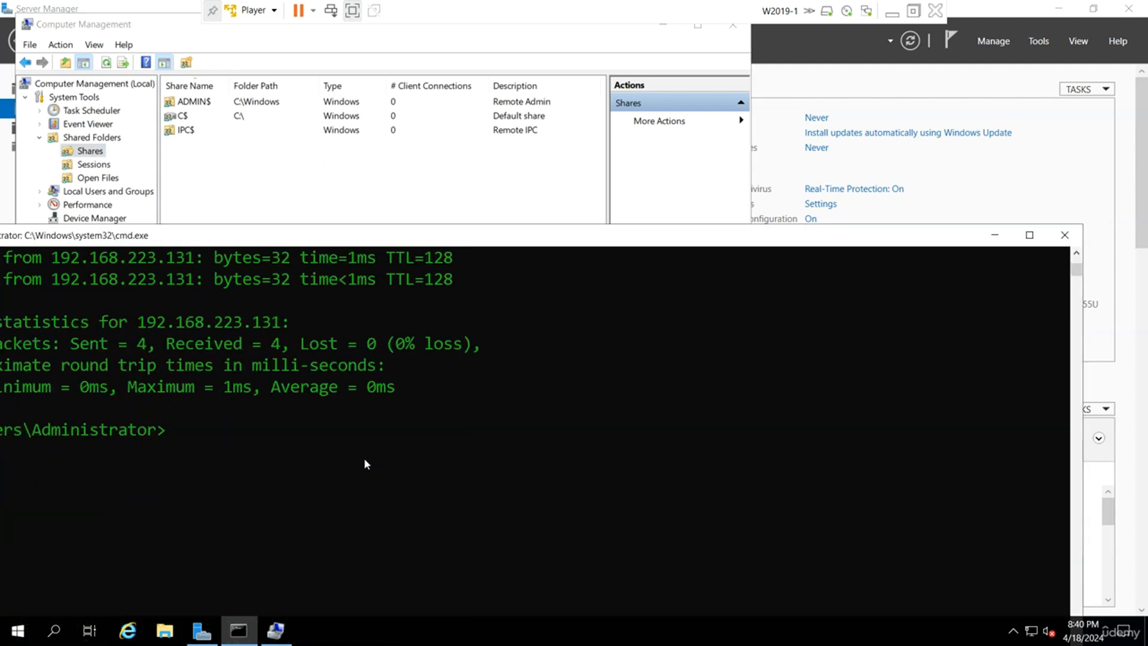
pyautogui.write('net share')
pyautogui.press('Return')
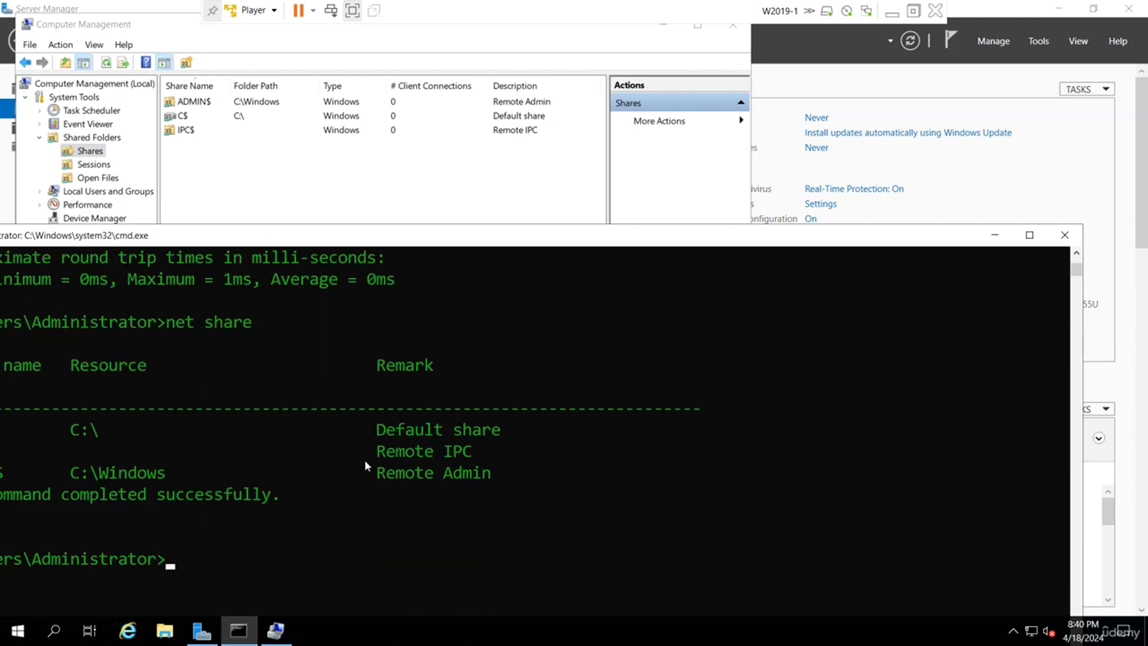
pyautogui.moveTo(386, 240); pyautogui.dragTo(561, 226)
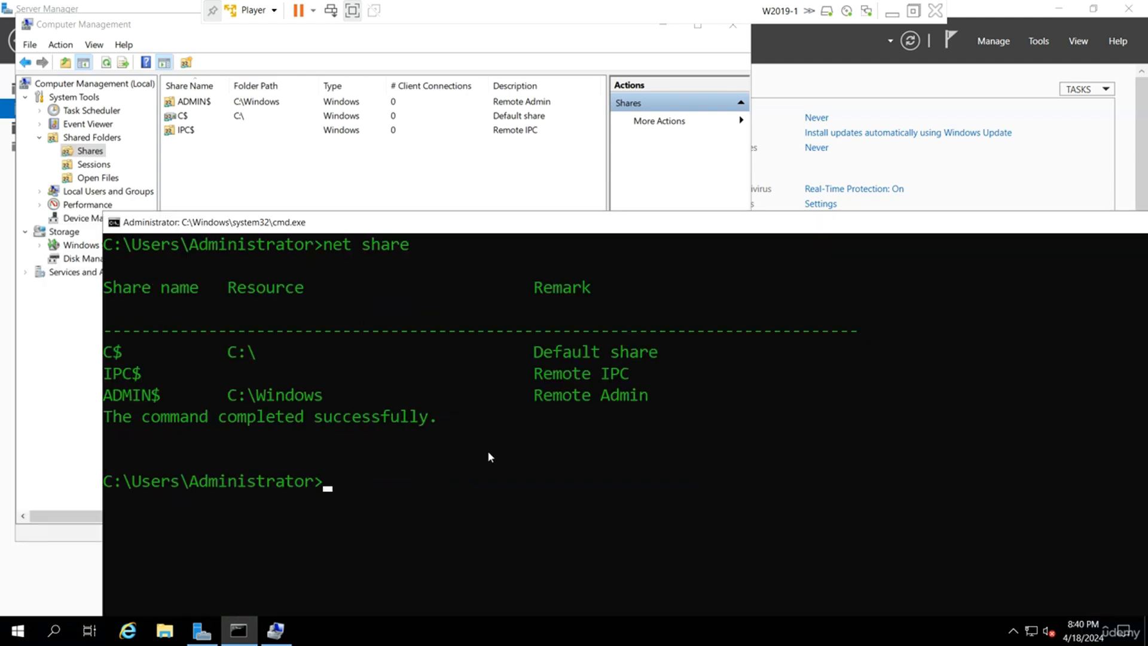
# Run net /? to display the net command syntax.
pyautogui.write('net /?')
pyautogui.scroll(2, 487, 451)
pyautogui.press('Return')
pyautogui.scroll(-2, 500, 473)
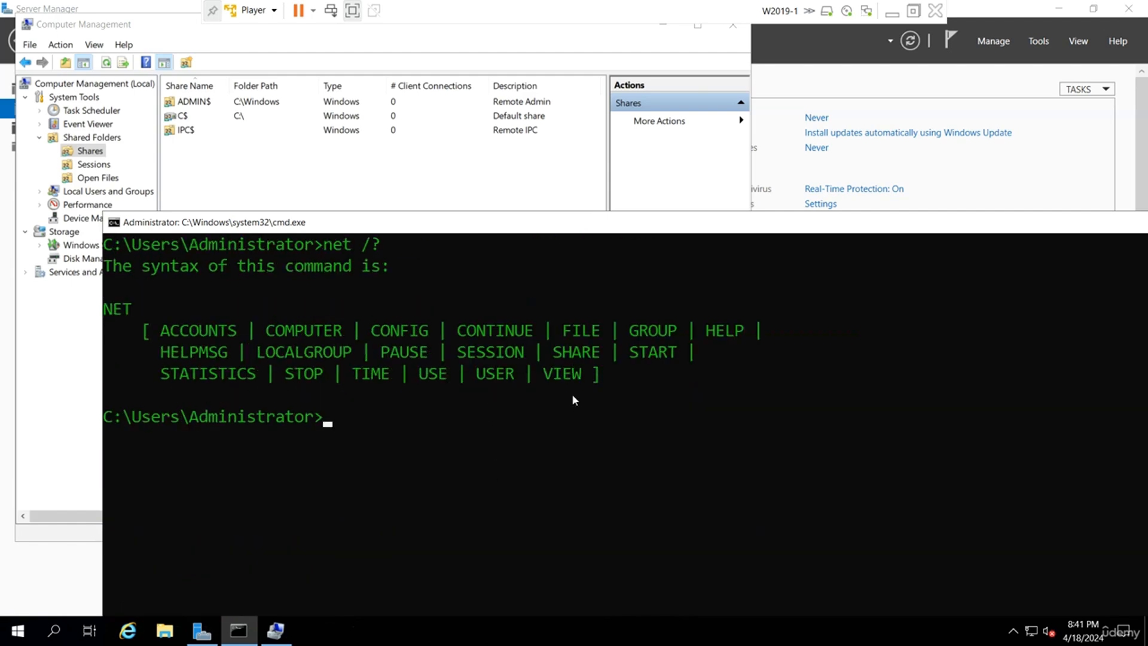
pyautogui.scroll(5, 565, 465)
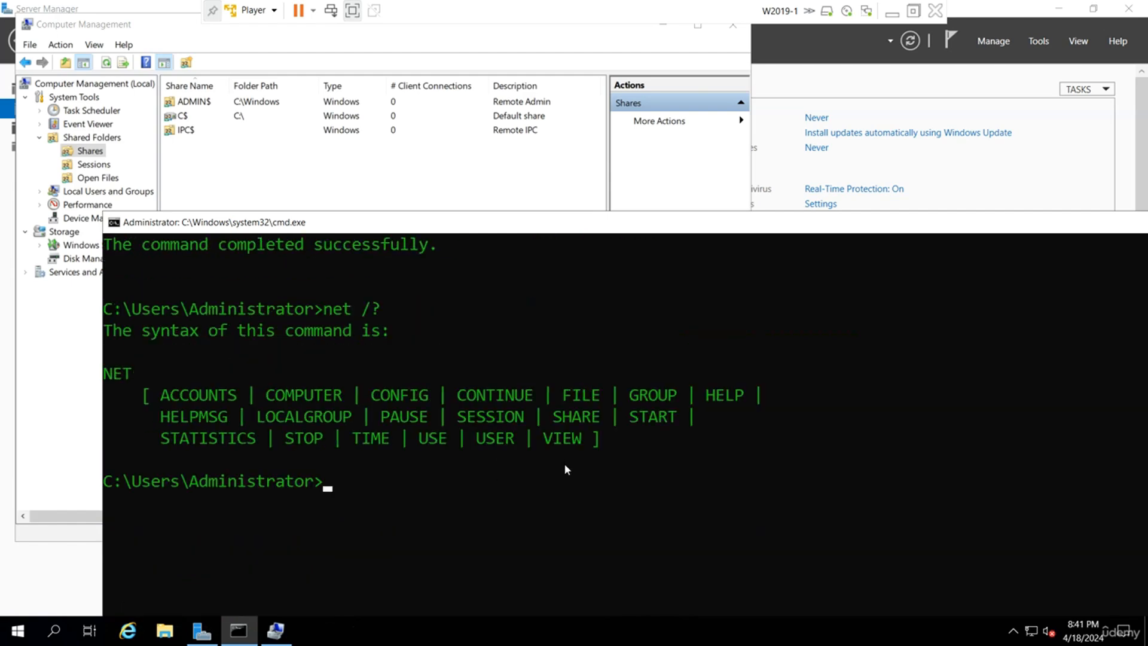
pyautogui.click(392, 177)
pyautogui.moveTo(180, 28); pyautogui.dragTo(186, 49)
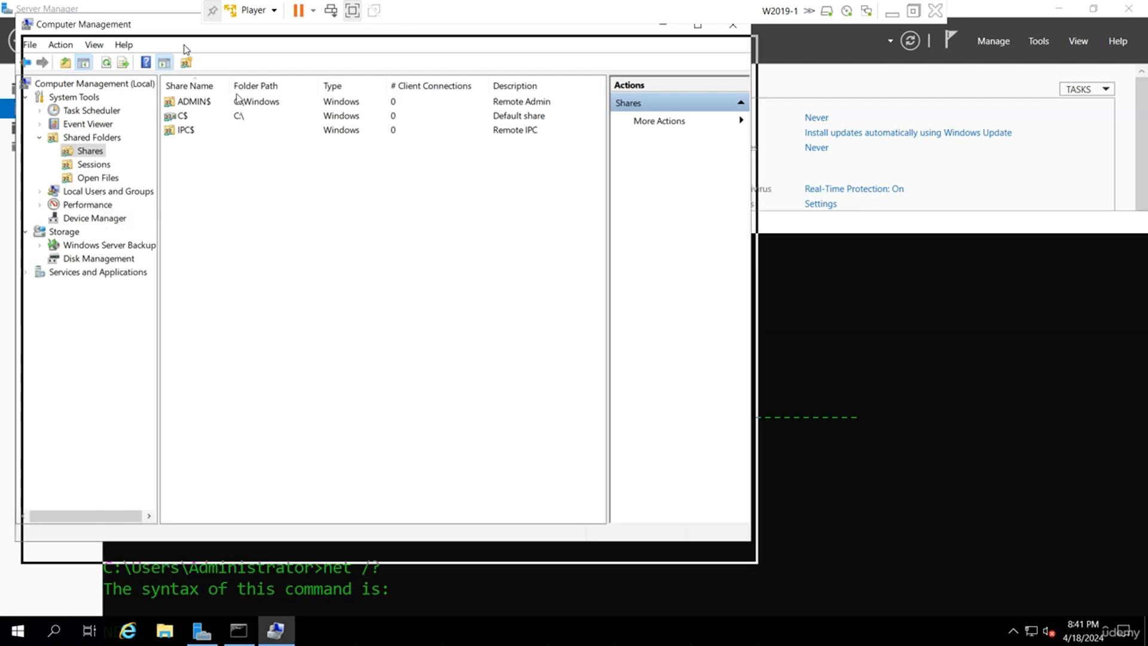
# Minimize Computer Management and the W2019-1 VM to return to the host notes.
pyautogui.click(678, 47)
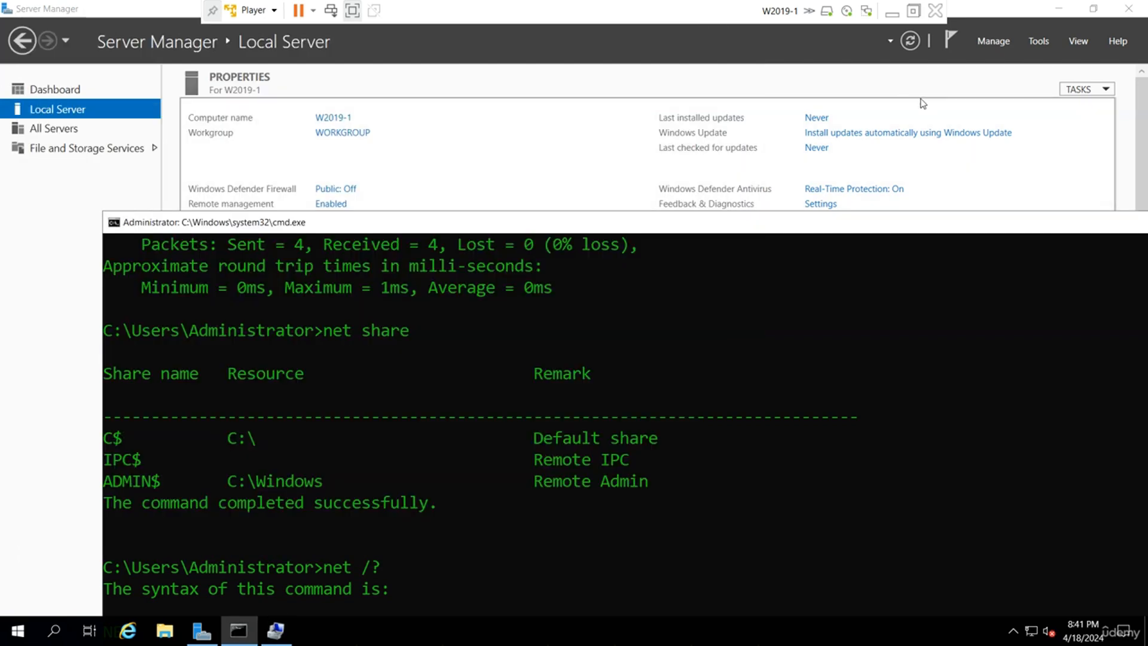
pyautogui.click(1039, 41)
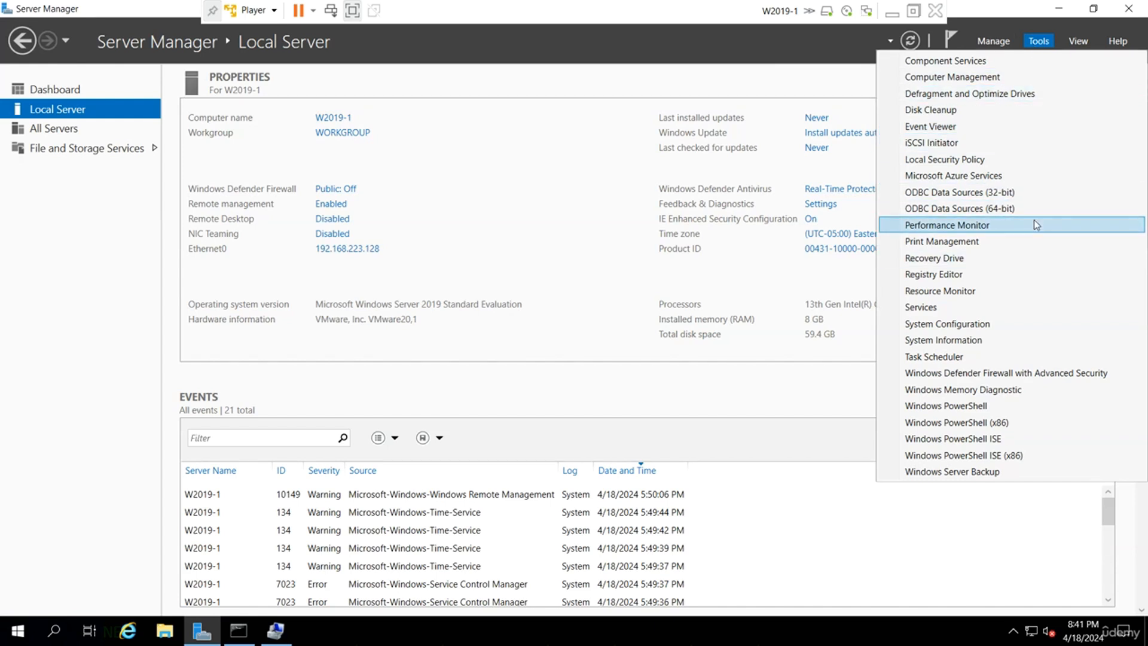
pyautogui.click(569, 87)
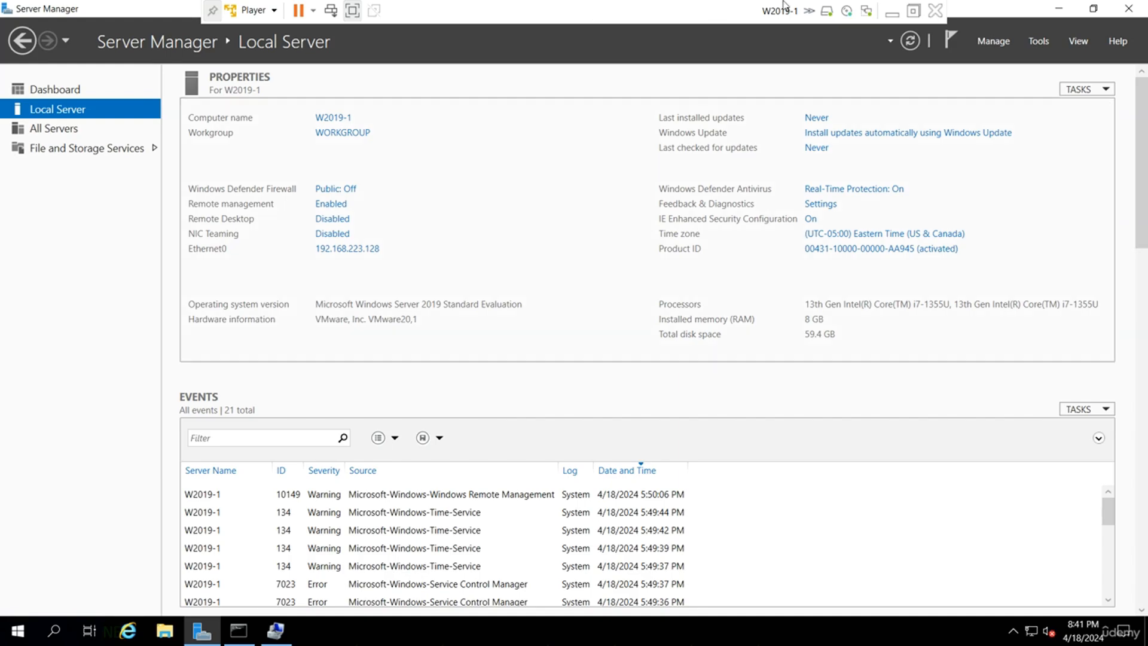
pyautogui.click(892, 12)
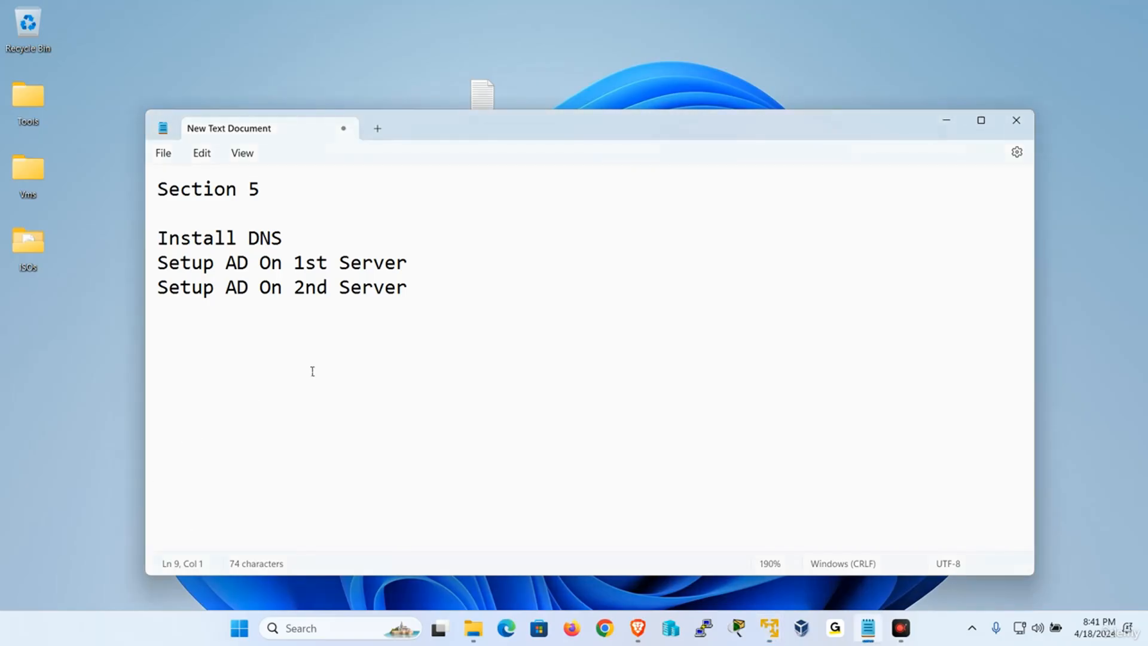
pyautogui.write('www.google.com')
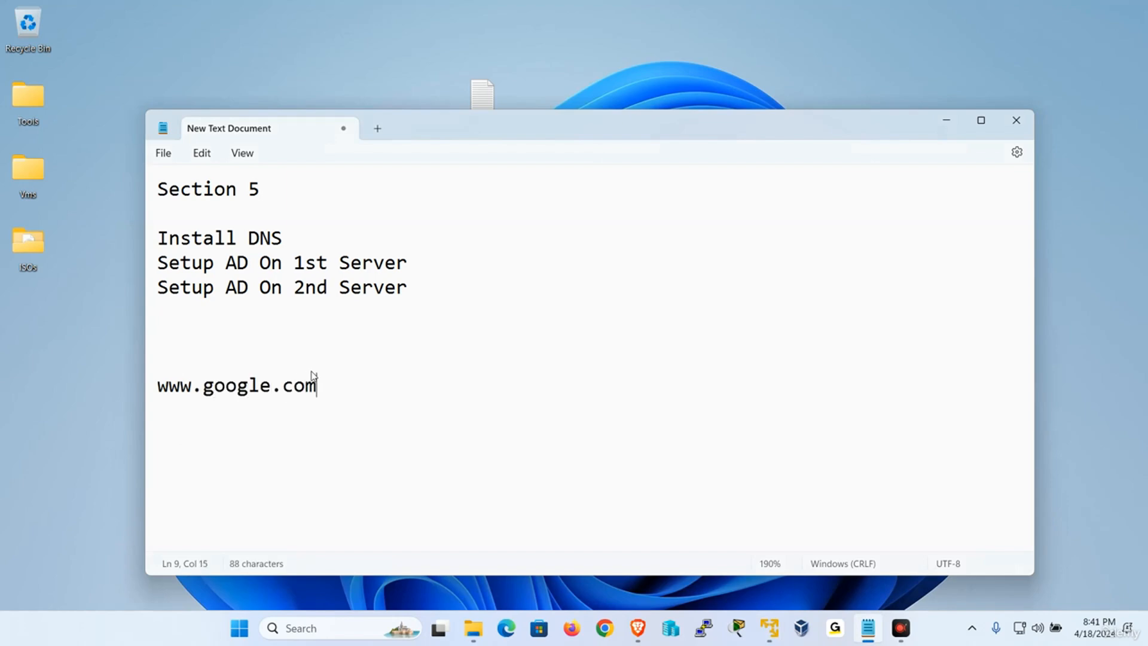
pyautogui.press('Return')
pyautogui.press('Return')
pyautogui.write('w2019-1')
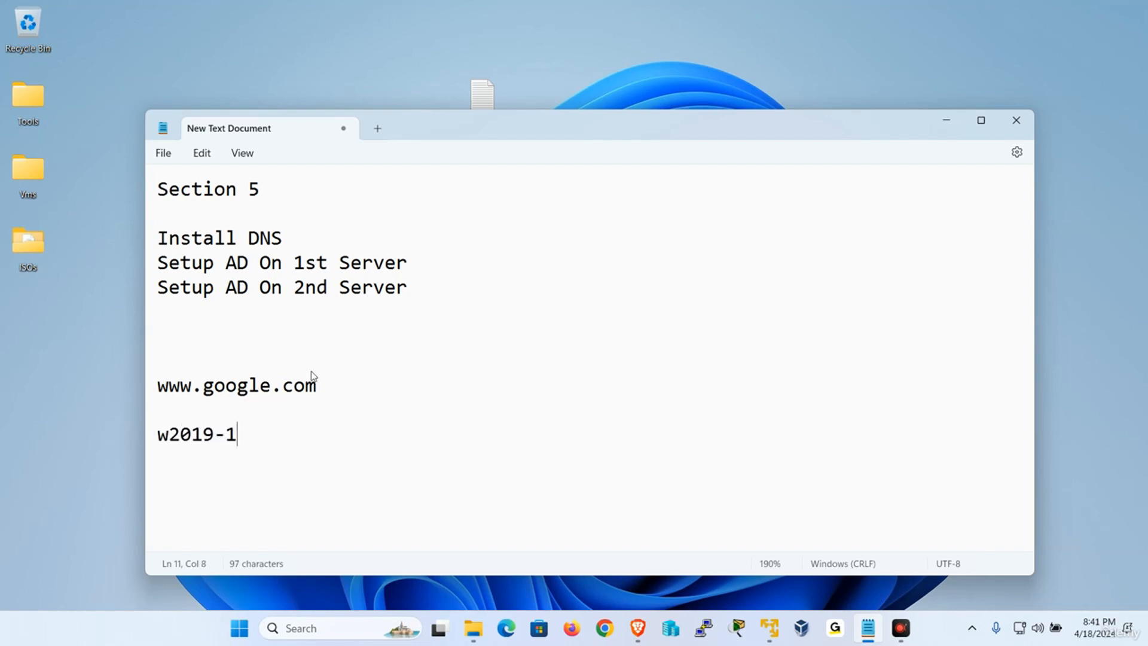
pyautogui.write('.')
pyautogui.write('udemy')
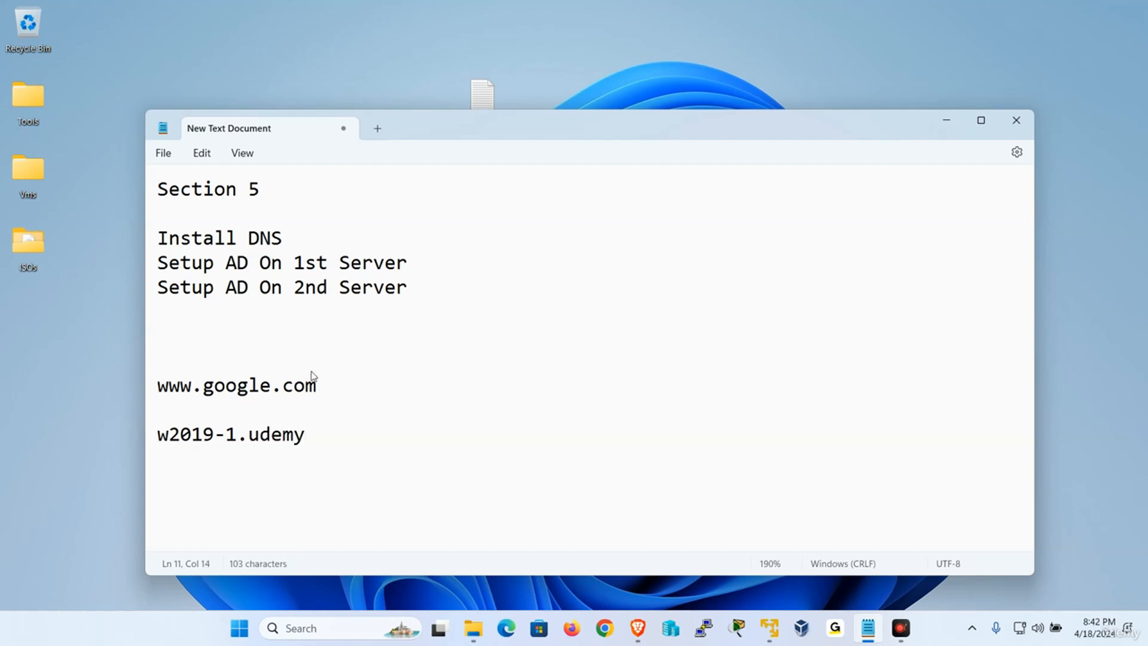
pyautogui.write('.local')
# Highlight the host name and udemy.local suffix parts of the w2019-1.udemy.local line.
pyautogui.moveTo(376, 433); pyautogui.dragTo(116, 439)
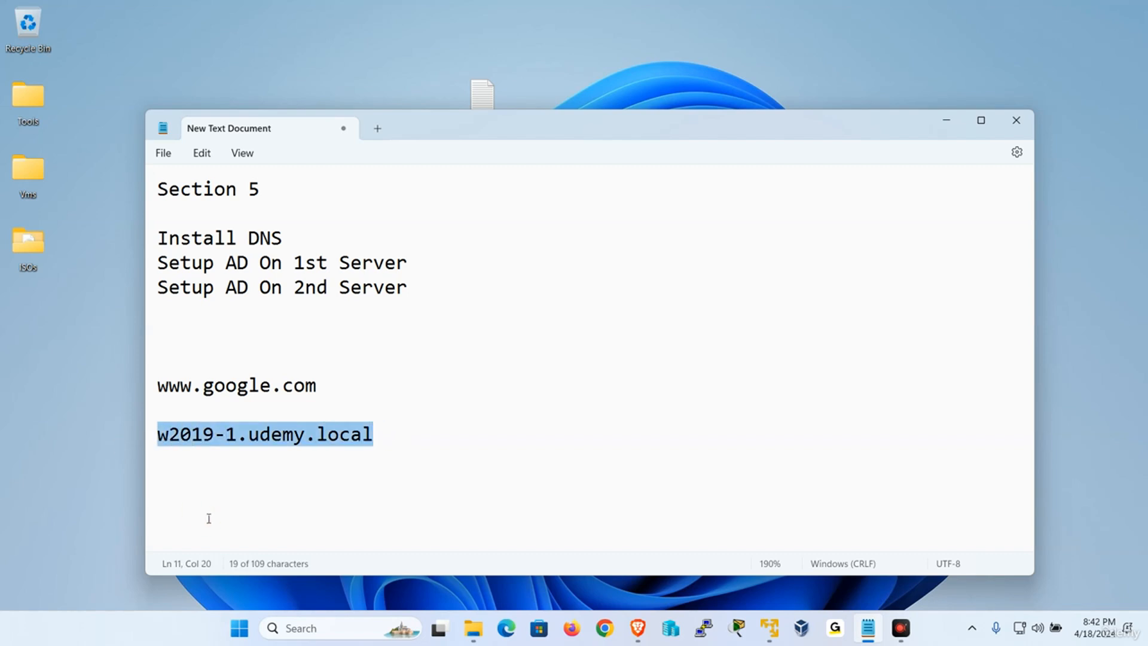
pyautogui.click(263, 465)
pyautogui.click(237, 436)
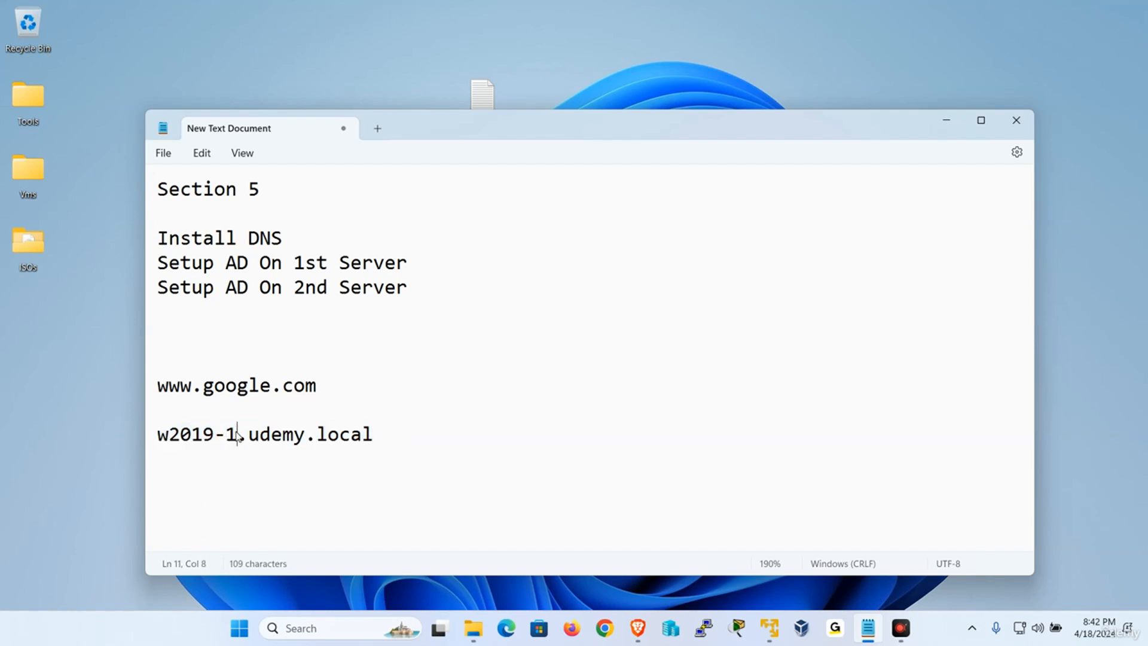
pyautogui.moveTo(237, 435); pyautogui.dragTo(170, 435)
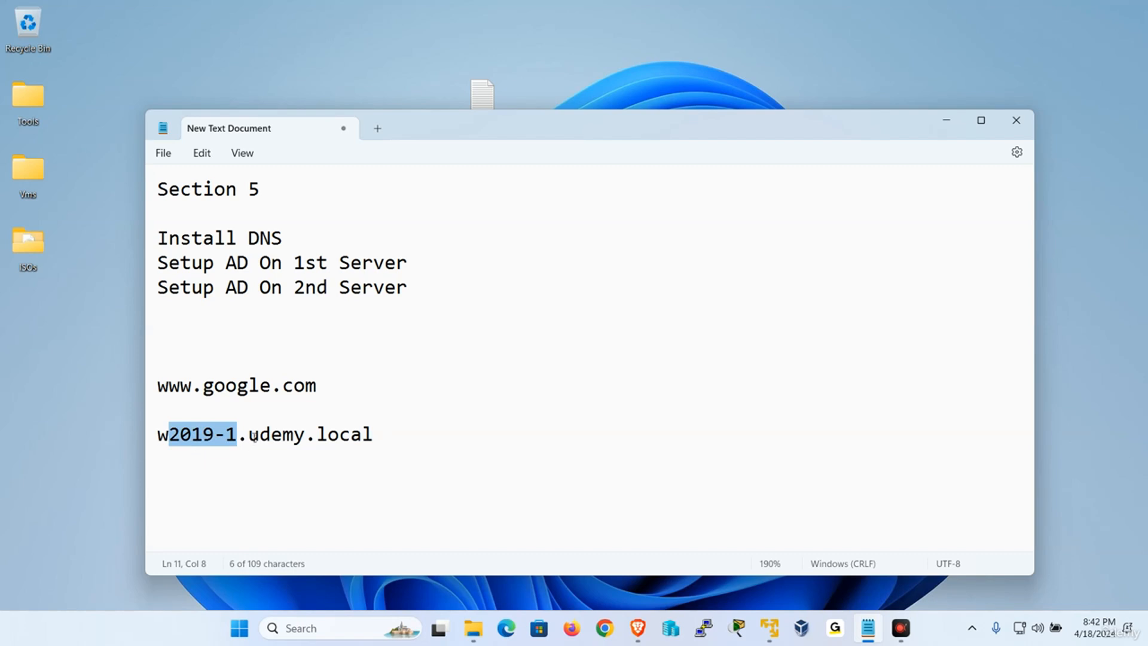
pyautogui.moveTo(254, 437)
pyautogui.mouseDown()
pyautogui.moveTo(384, 434)
pyautogui.moveTo(408, 473)
pyautogui.mouseUp()
pyautogui.click(403, 433)
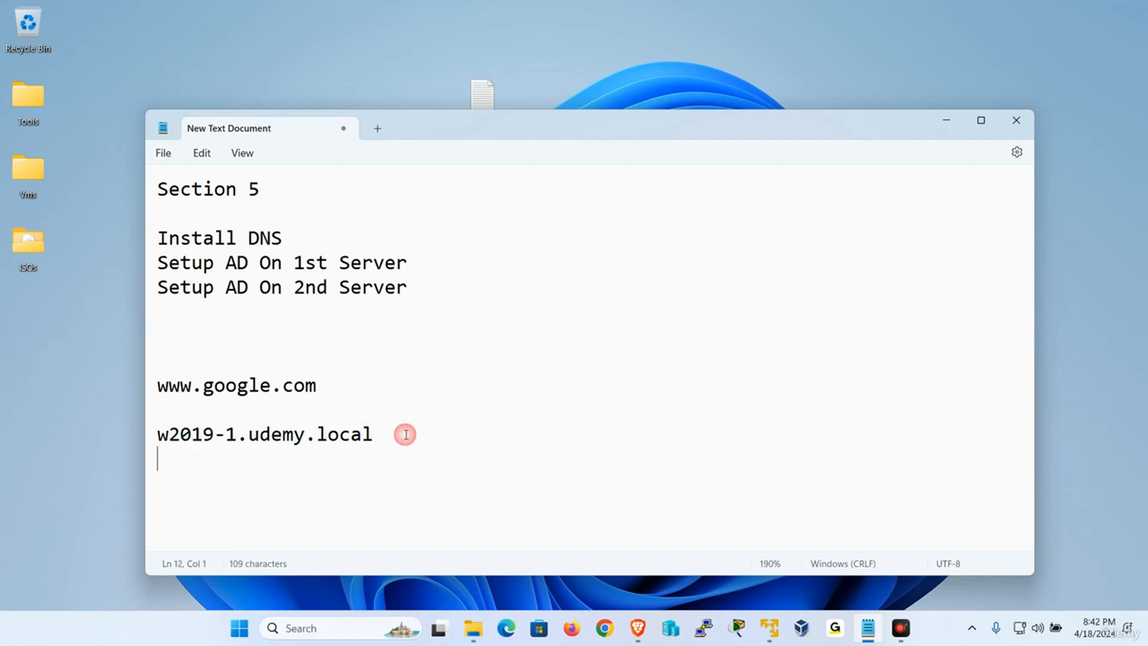
pyautogui.moveTo(405, 433); pyautogui.dragTo(154, 433)
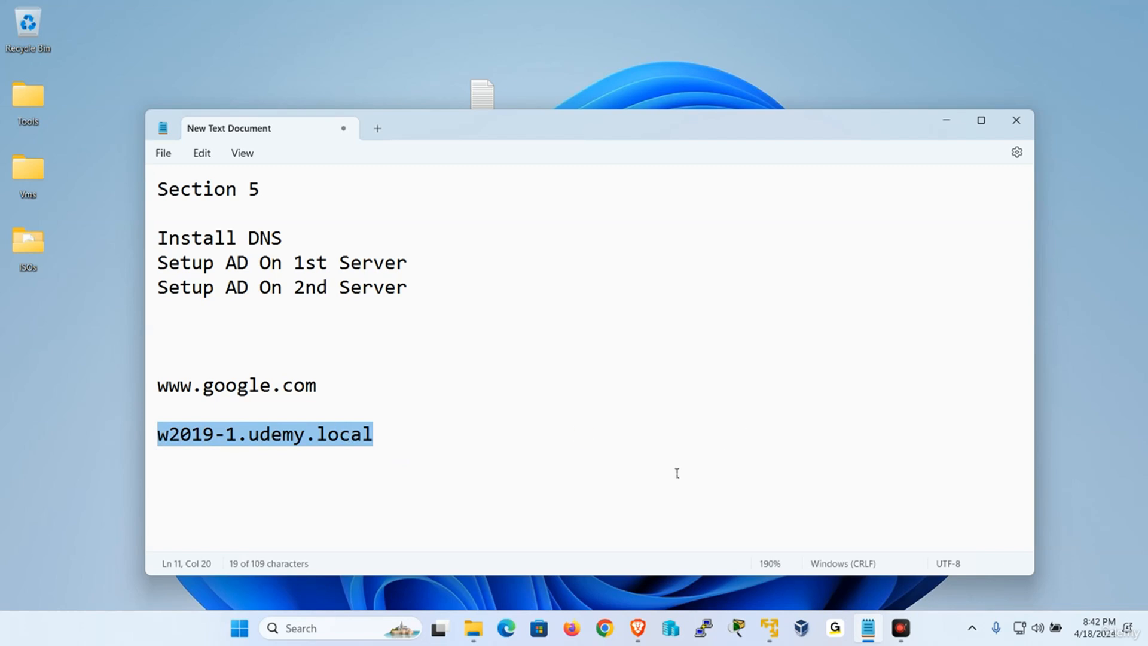
pyautogui.click(500, 455)
pyautogui.moveTo(249, 433); pyautogui.dragTo(158, 434)
# Switch to W2019-1 and open System Properties showing full computer name W2019-1.
pyautogui.moveTo(775, 625)
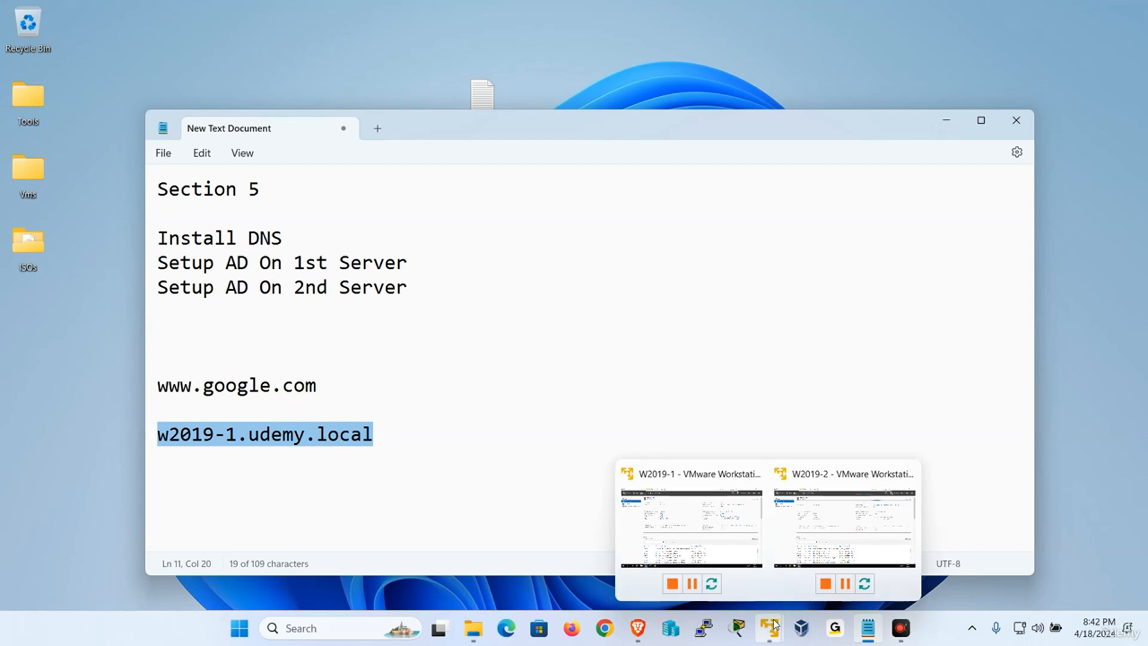
pyautogui.click(713, 537)
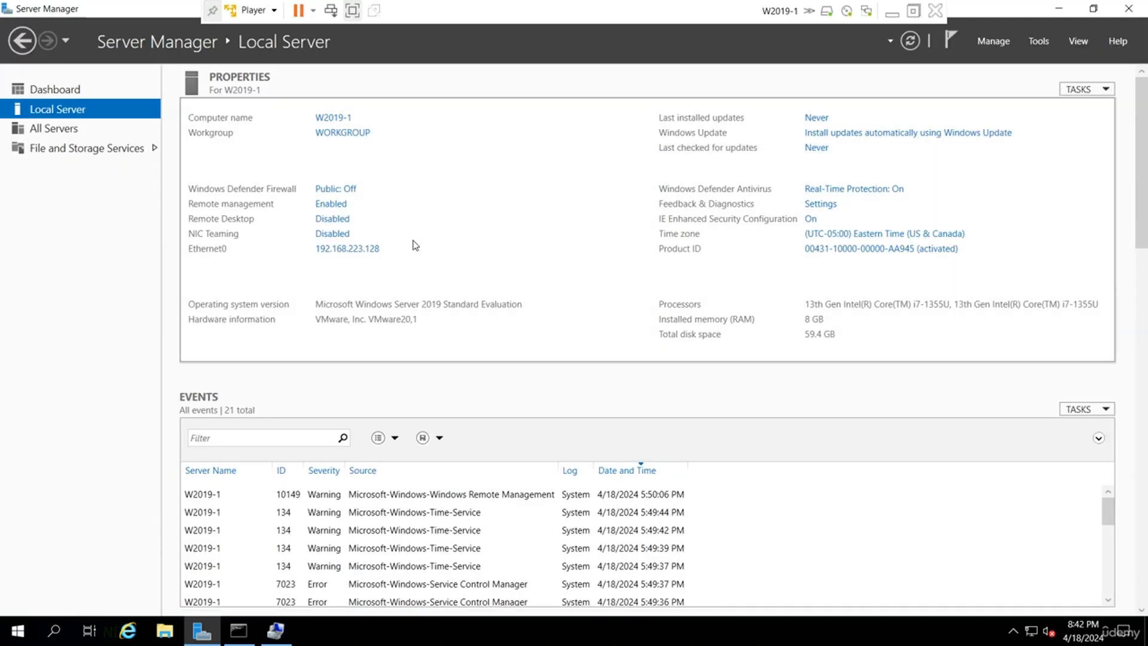
pyautogui.click(342, 117)
pyautogui.doubleClick(231, 226)
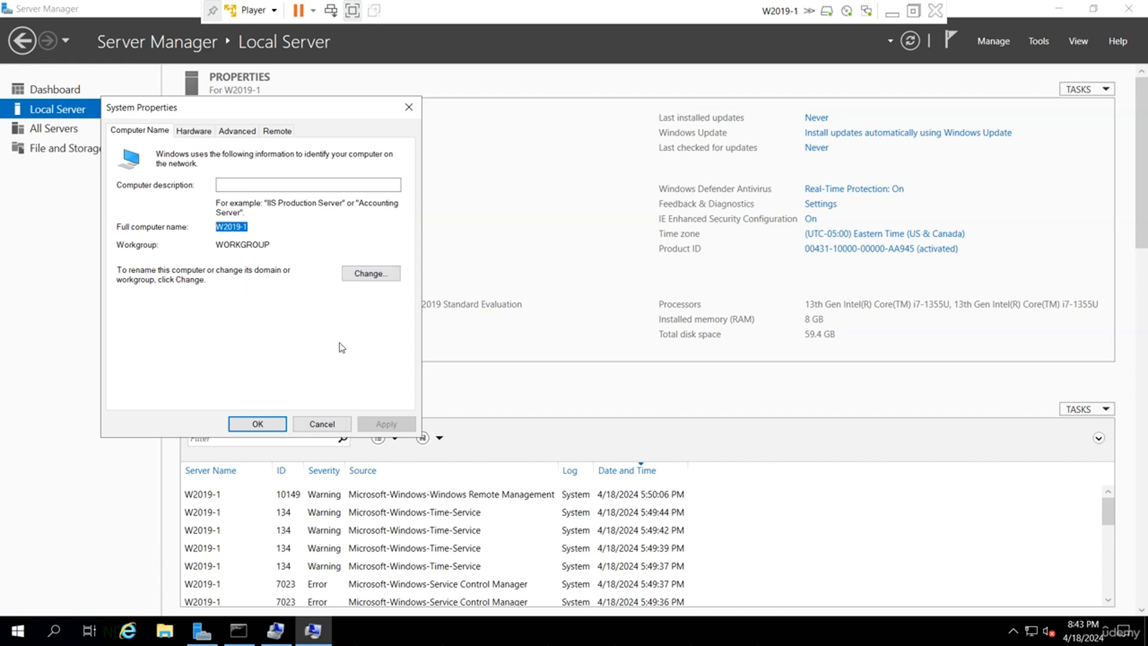
# Set W2019-1's Primary DNS suffix to udemy.local, giving full name W2019-1.udemy.local.
pyautogui.click(376, 274)
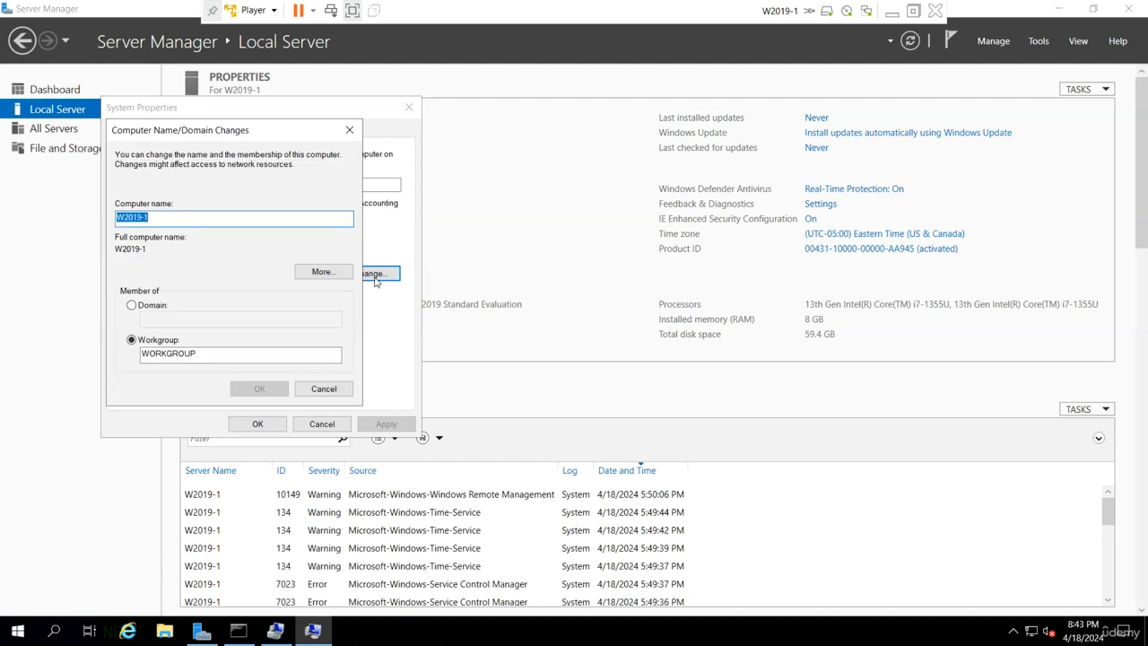
pyautogui.click(344, 274)
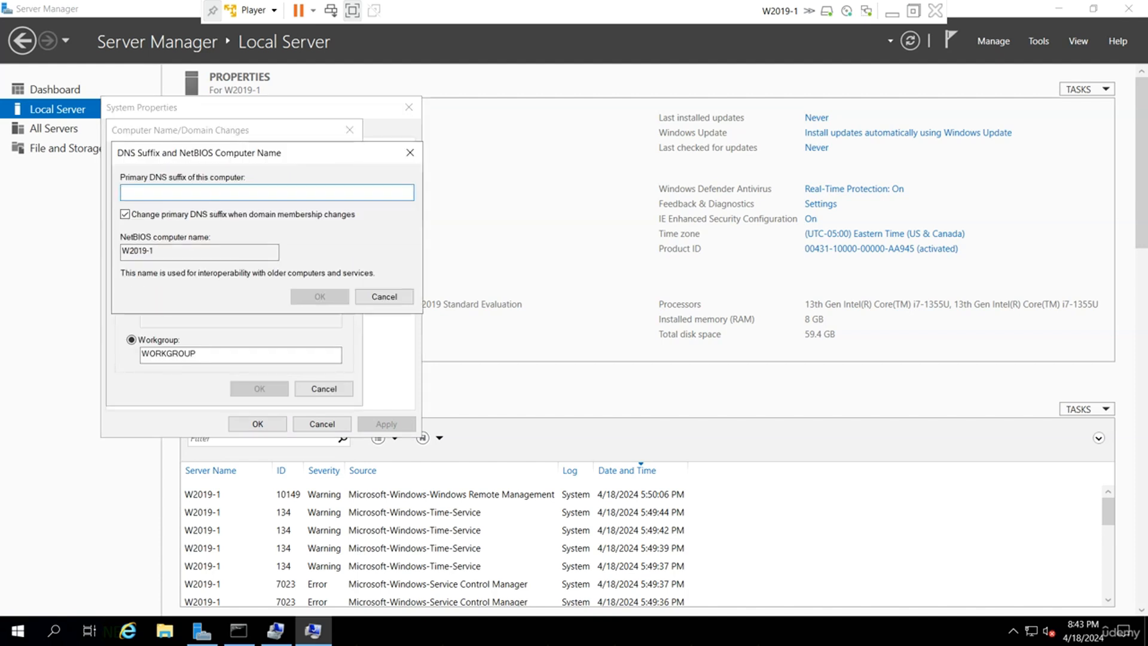
pyautogui.write('u')
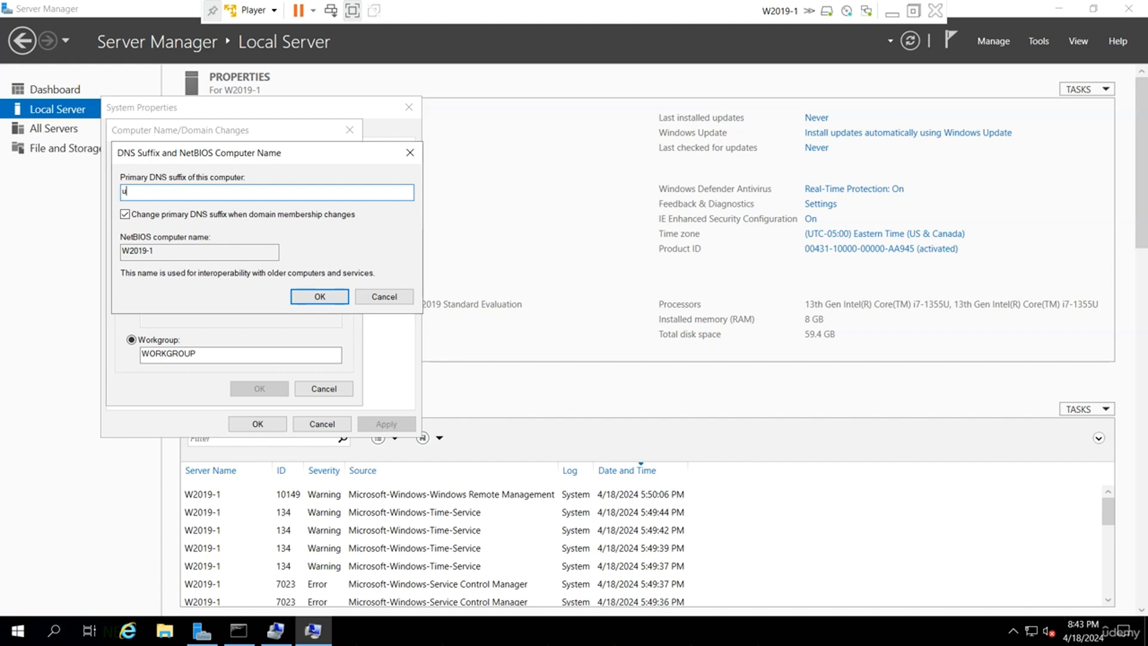
pyautogui.write('demy.local')
pyautogui.click(317, 298)
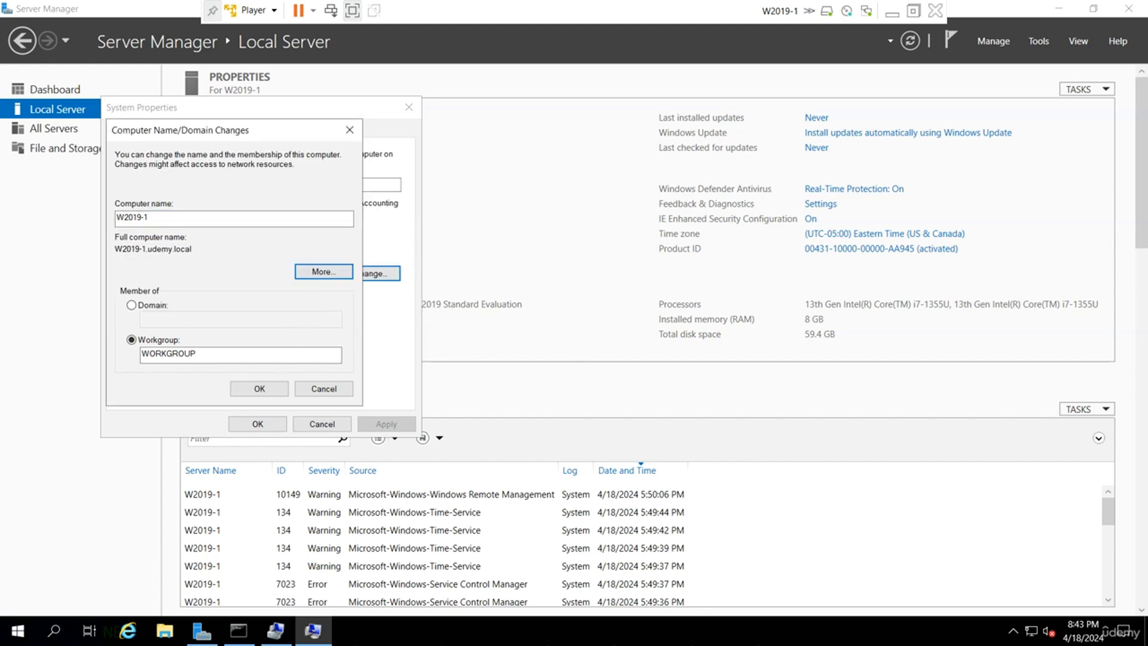
pyautogui.moveTo(193, 250); pyautogui.dragTo(2, 359)
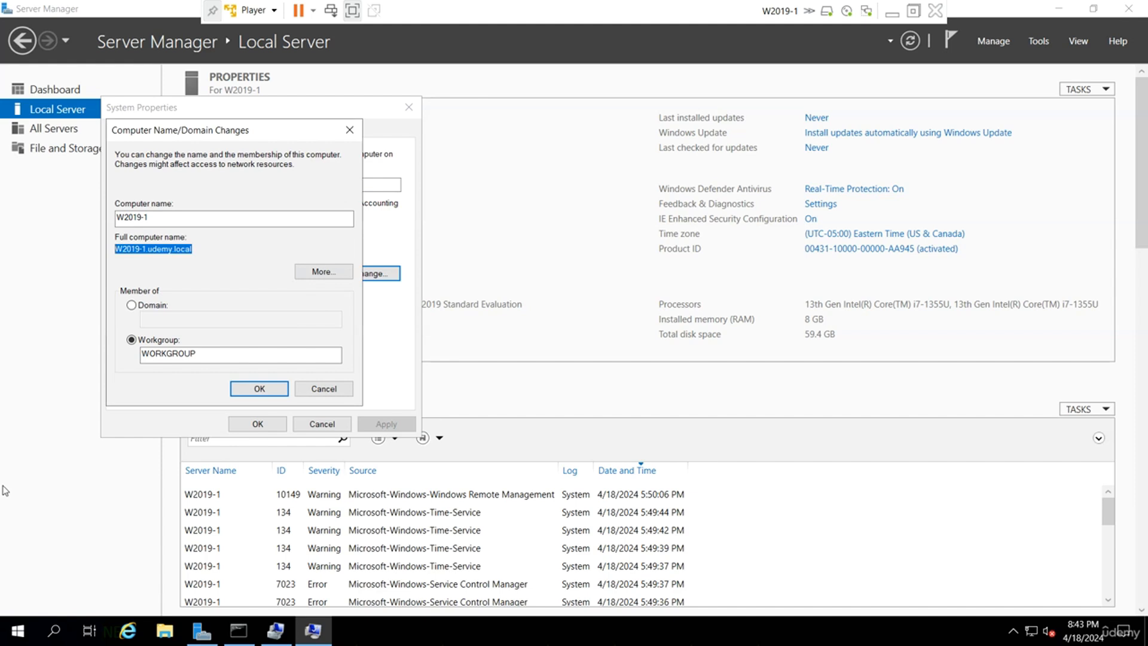
# Apply the name change, restart W2019-1 now, and minimize the VM.
pyautogui.click(256, 388)
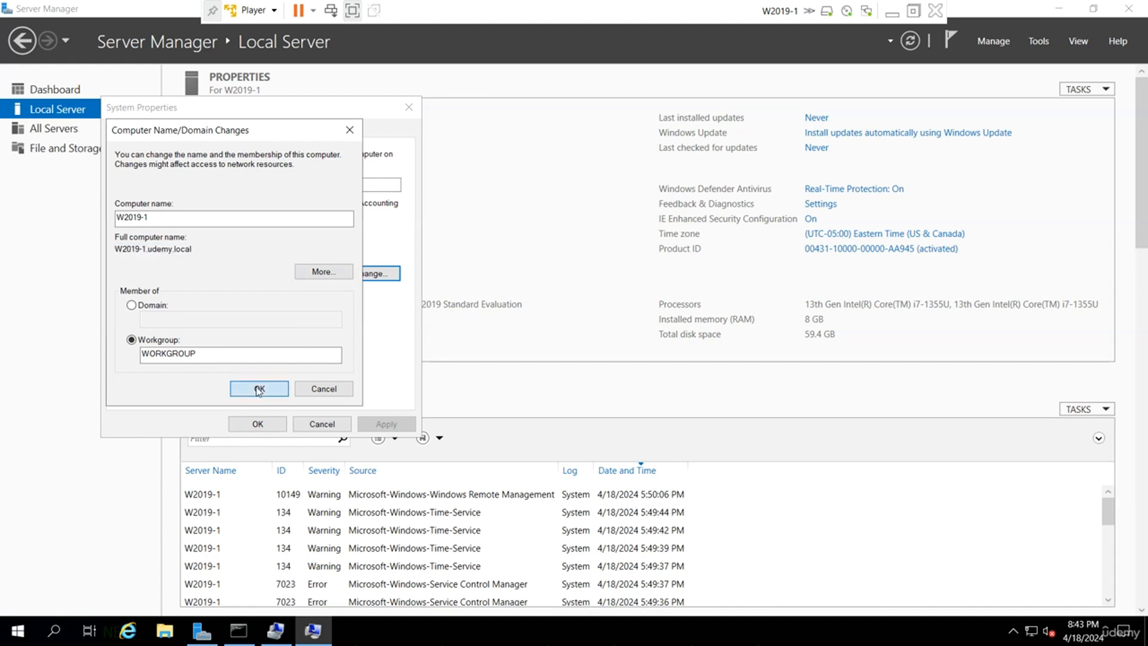
pyautogui.click(669, 338)
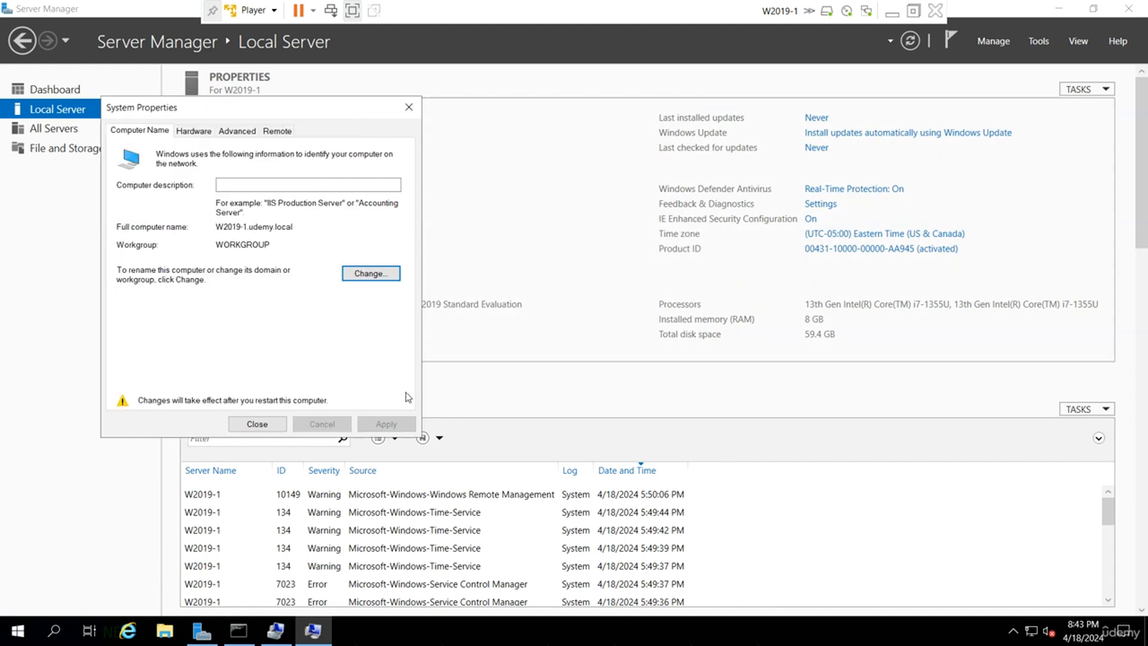
pyautogui.click(257, 424)
pyautogui.click(603, 336)
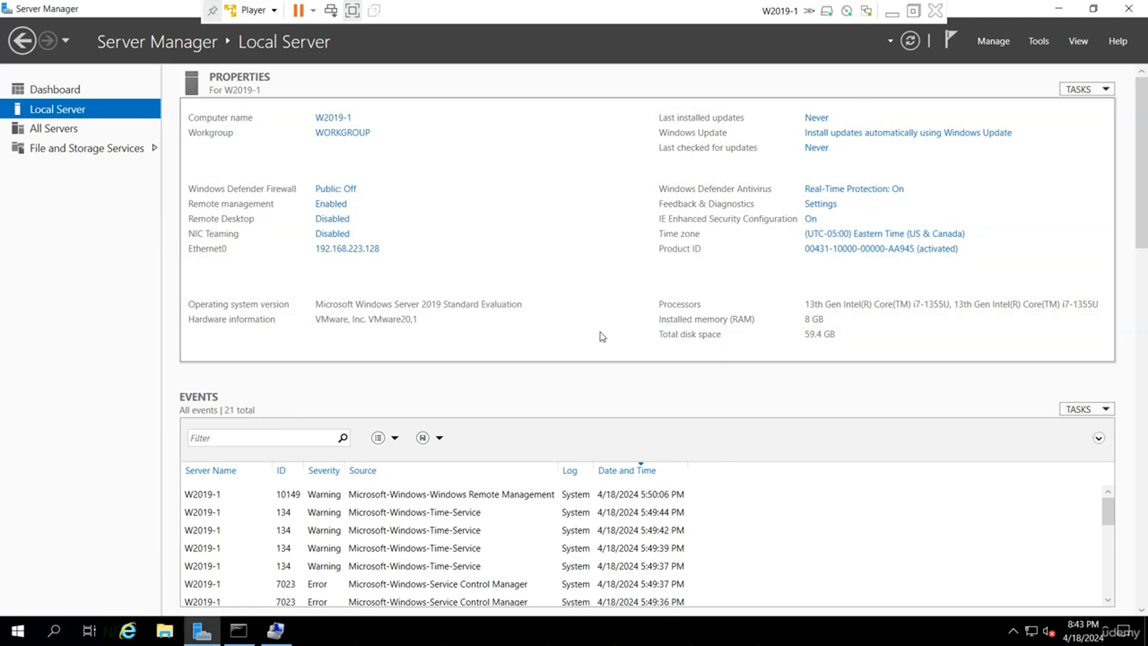
pyautogui.click(893, 12)
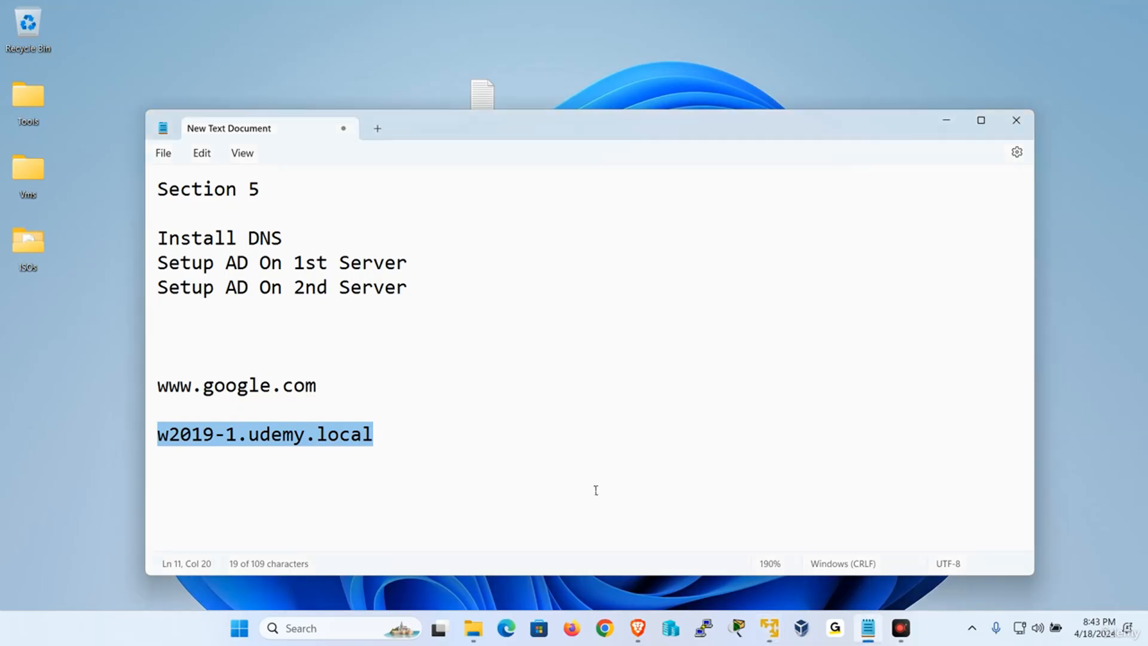
# On W2019-2, set the Primary DNS suffix to udemy.local, giving W2019-2.udemy.local.
pyautogui.moveTo(770, 628)
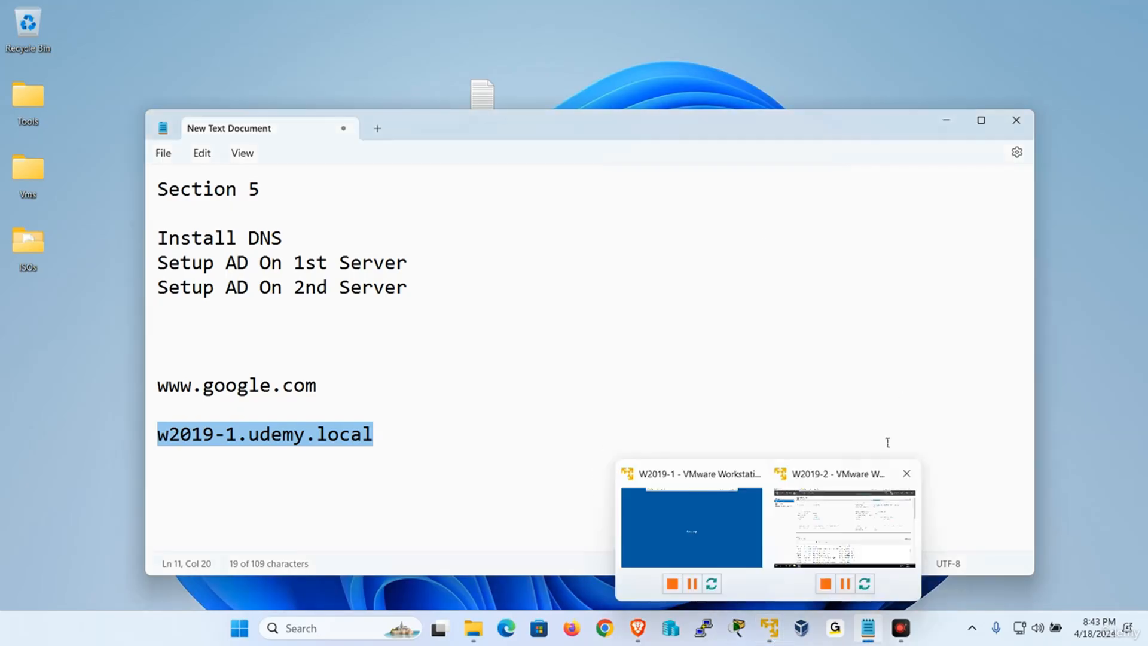
pyautogui.click(867, 526)
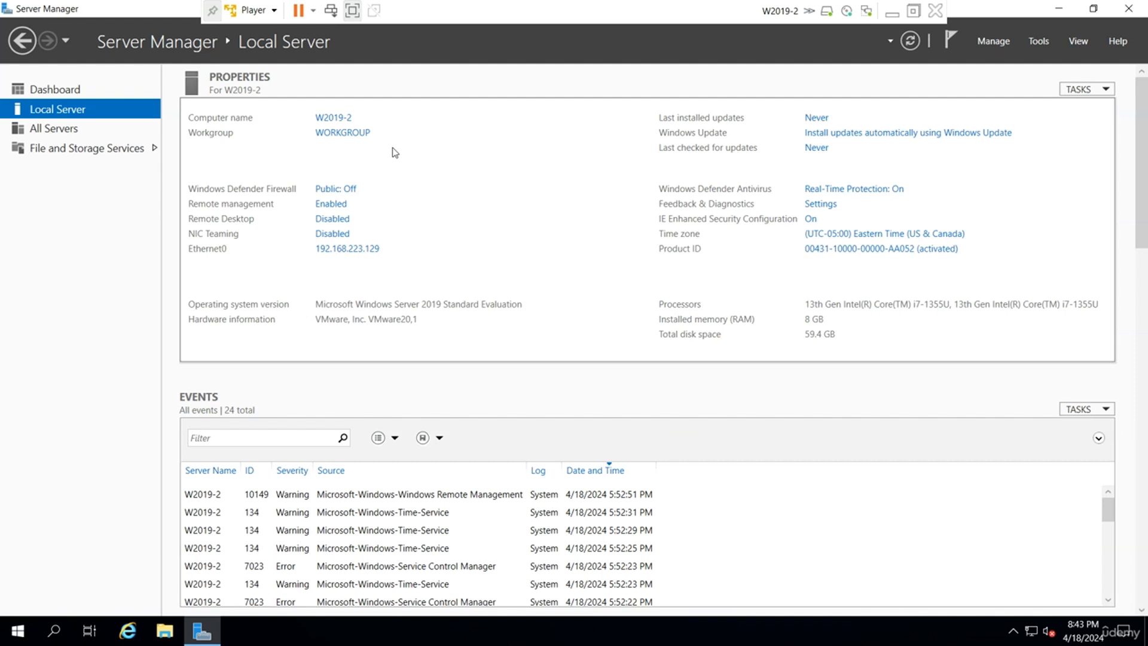
pyautogui.click(338, 119)
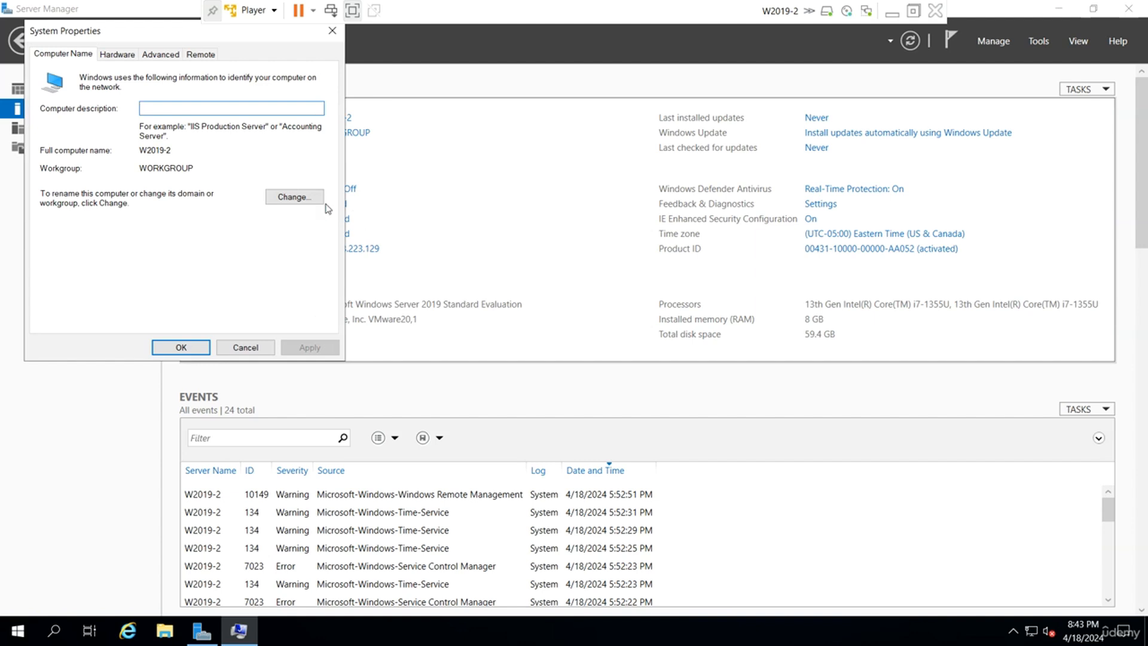
pyautogui.click(317, 199)
pyautogui.click(242, 199)
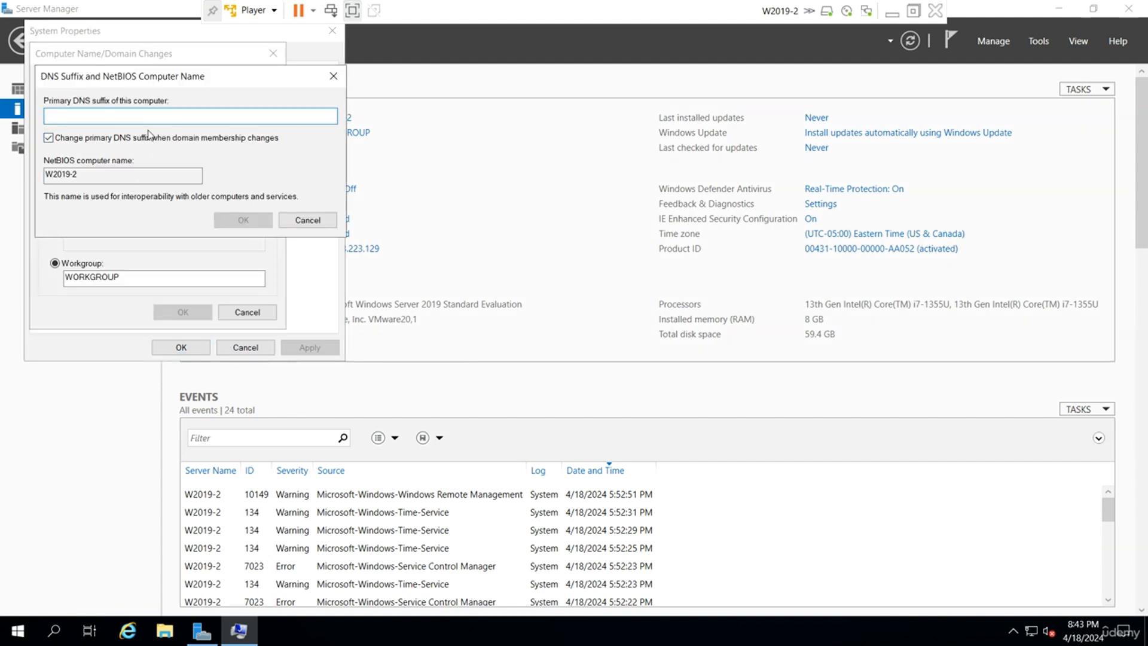
pyautogui.write('u')
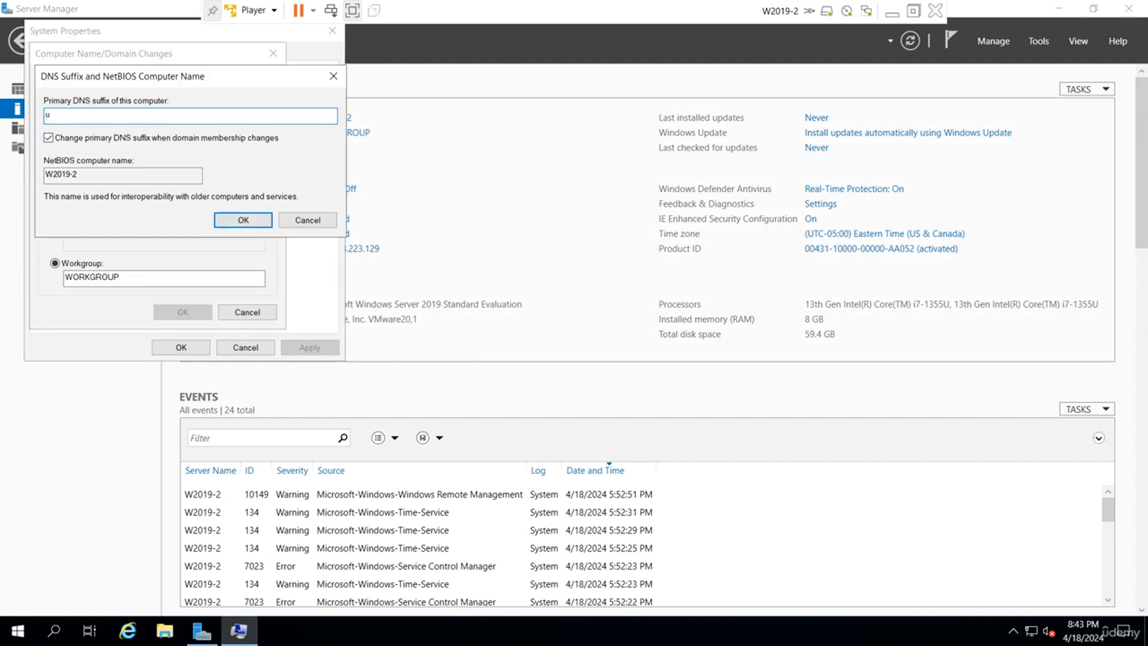
pyautogui.write('demy.local')
pyautogui.press('Return')
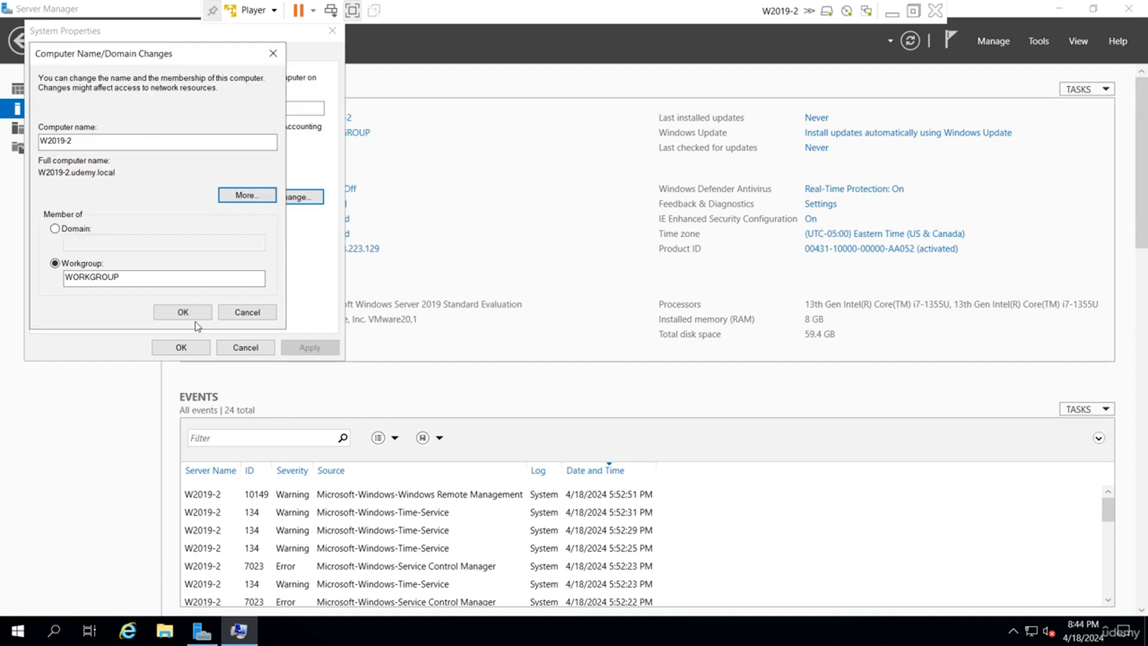
pyautogui.hotkey('shift', 'Tab')
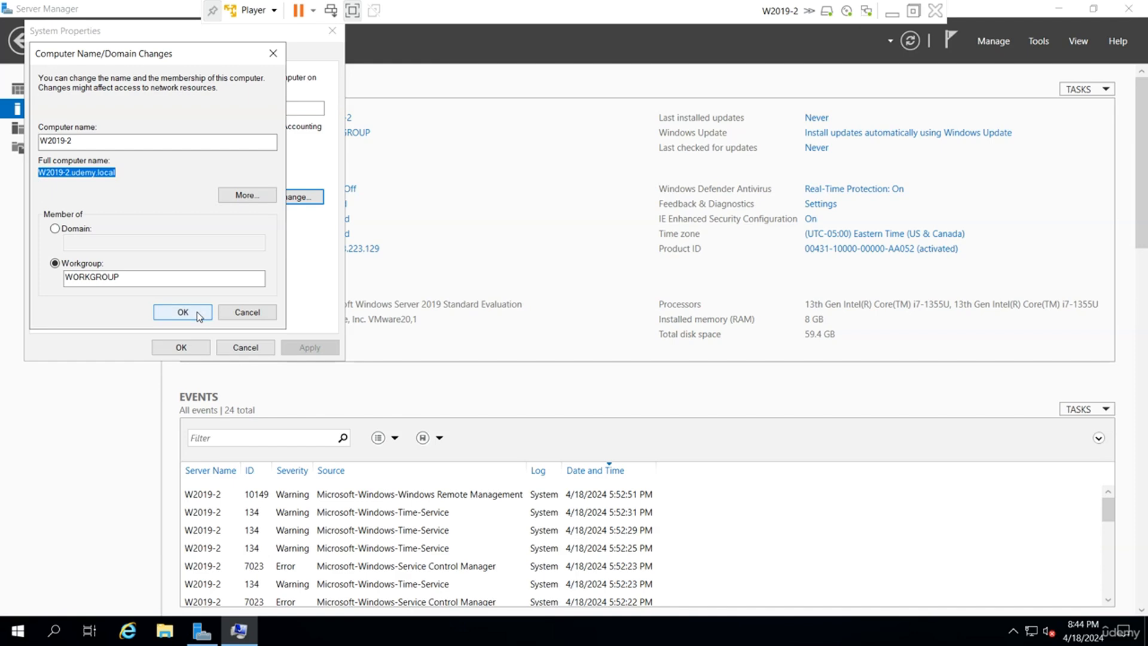
# Apply the name change and restart W2019-2 now.
pyautogui.click(182, 312)
pyautogui.click(646, 346)
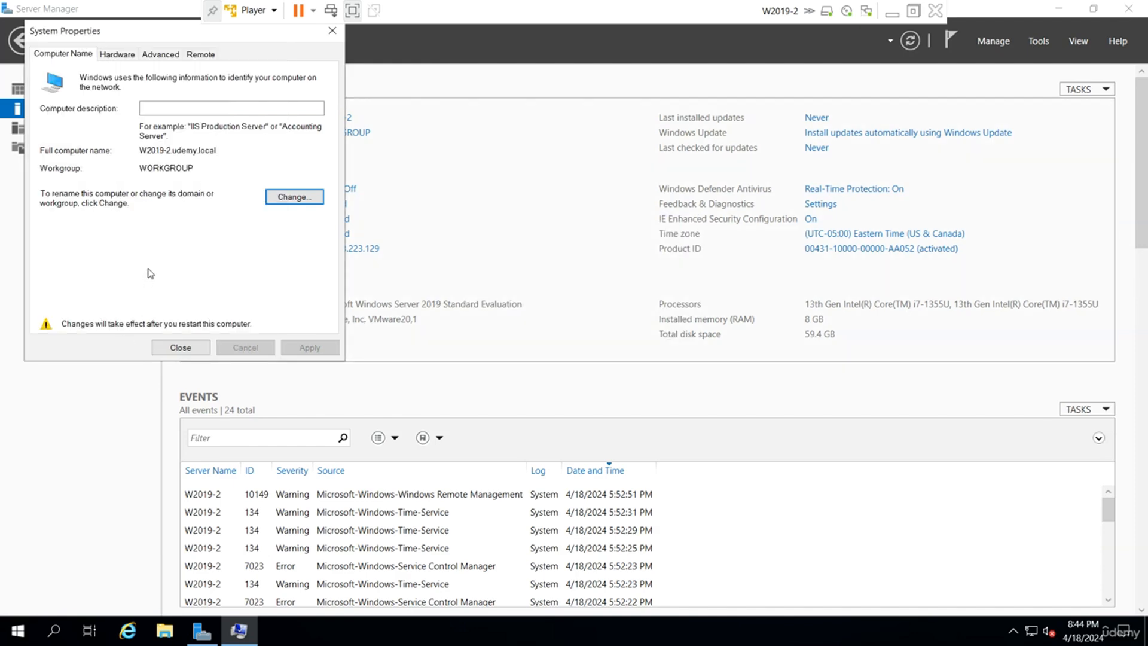
pyautogui.click(181, 346)
pyautogui.click(559, 331)
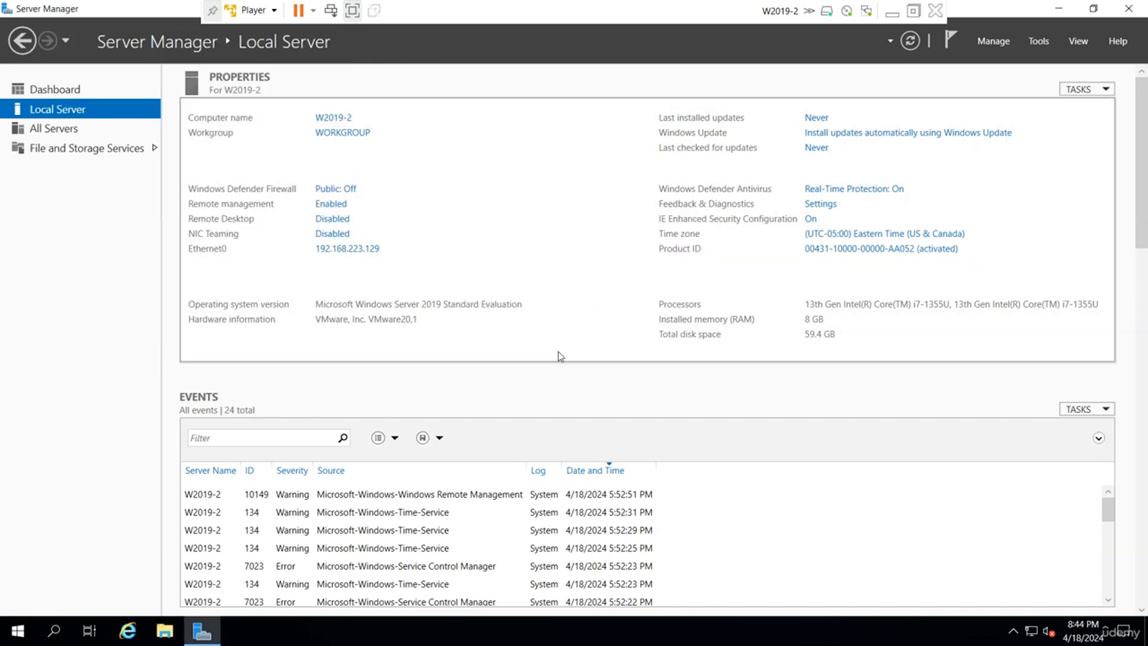
# Open W2019-1, send Ctrl+Alt+Del, and sign in with the Administrator password.
pyautogui.click(891, 12)
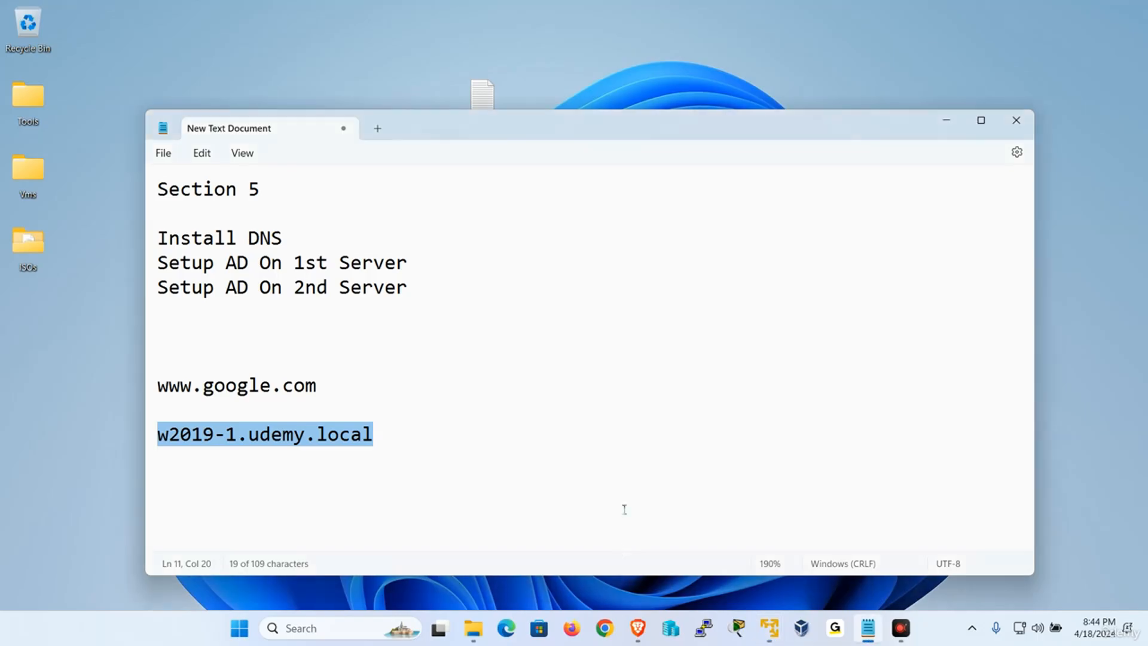
pyautogui.moveTo(781, 639)
pyautogui.click(712, 528)
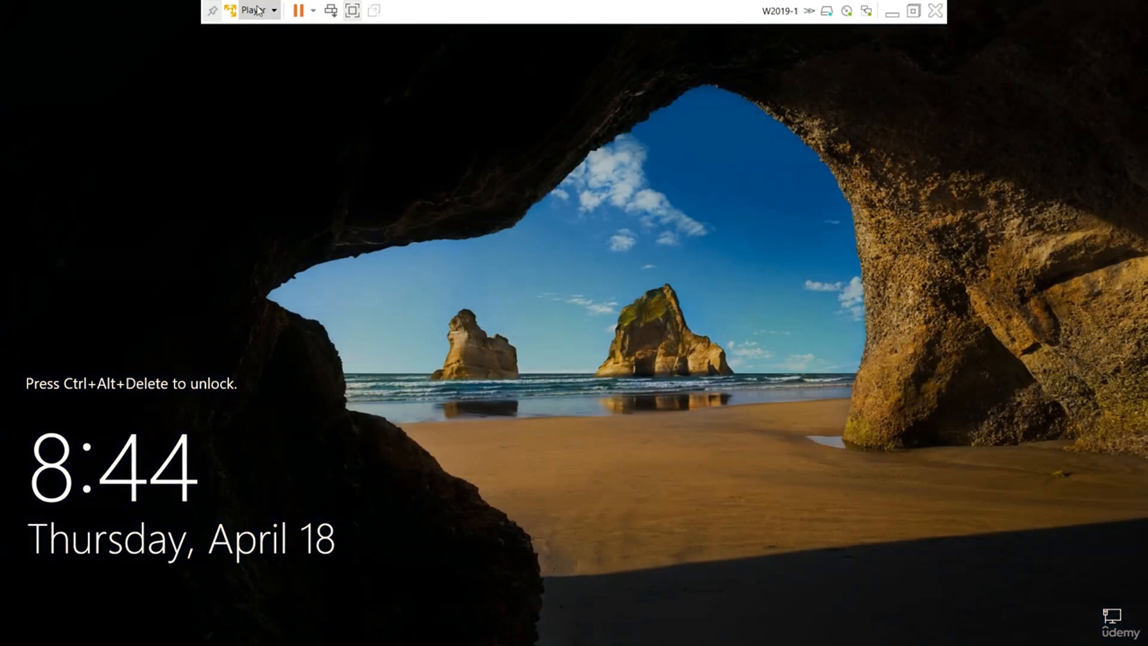
pyautogui.click(254, 10)
pyautogui.click(308, 87)
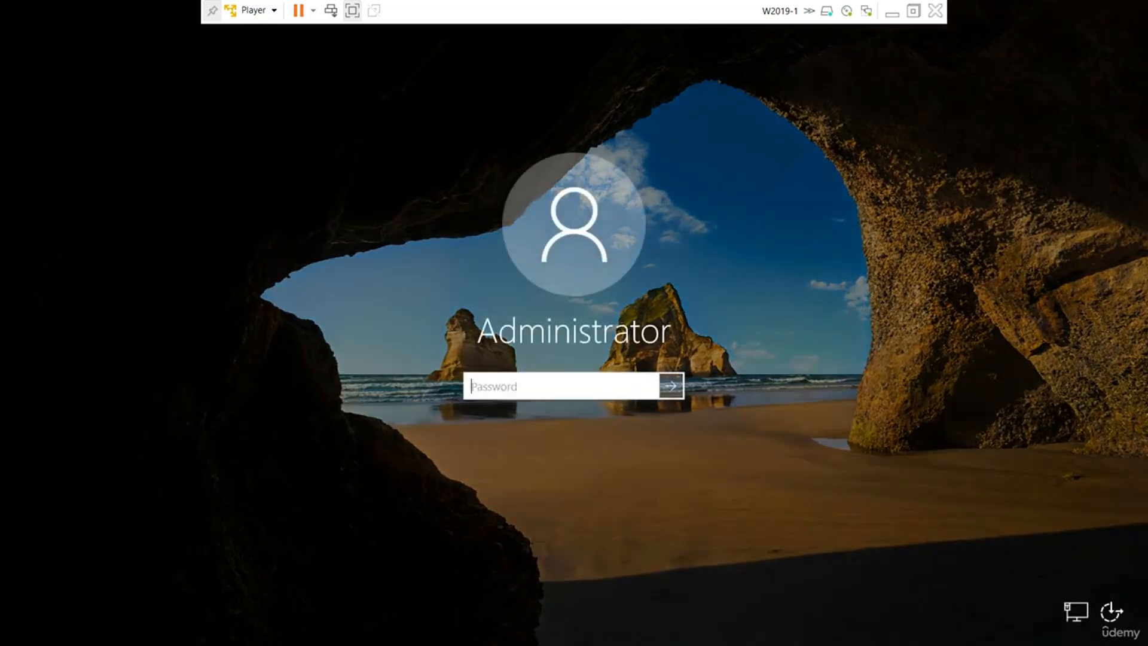
pyautogui.write('Pa$$w0rd')
pyautogui.press('Return')
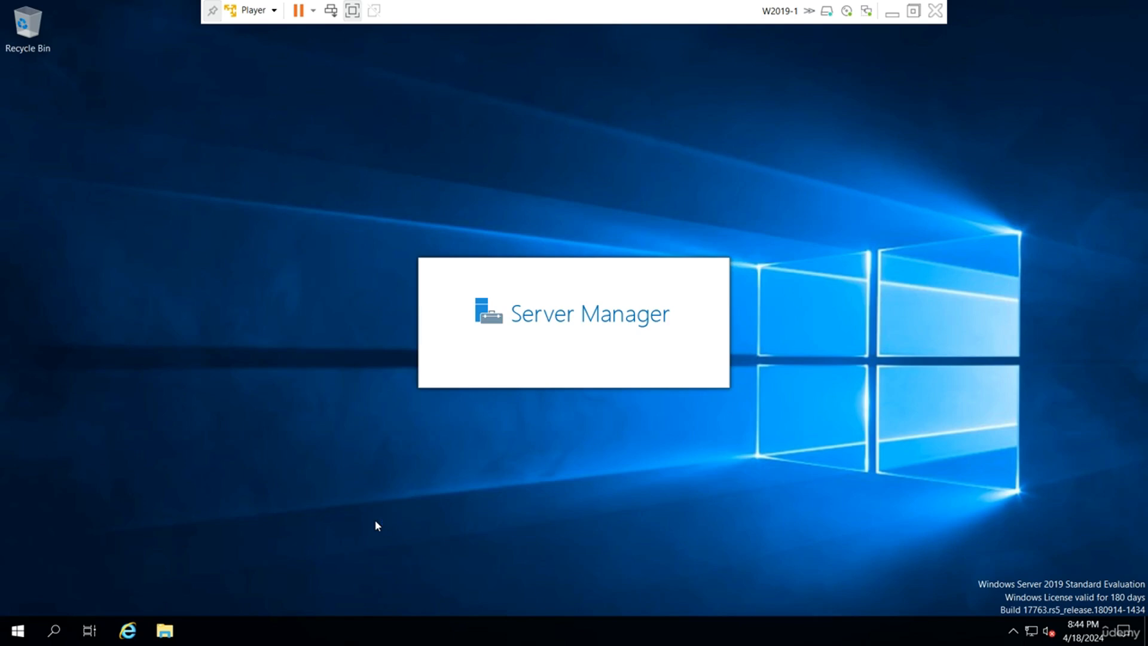
# Open a command prompt and ping w2019-2, which replies successfully.
pyautogui.press('super+r')
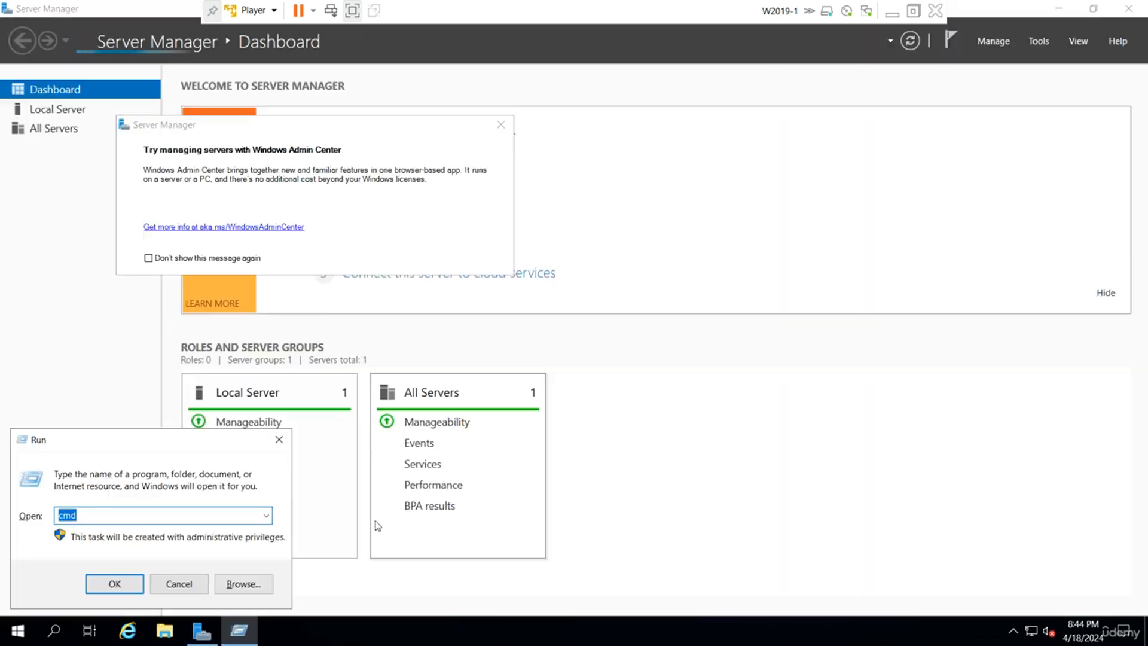
pyautogui.press('Return')
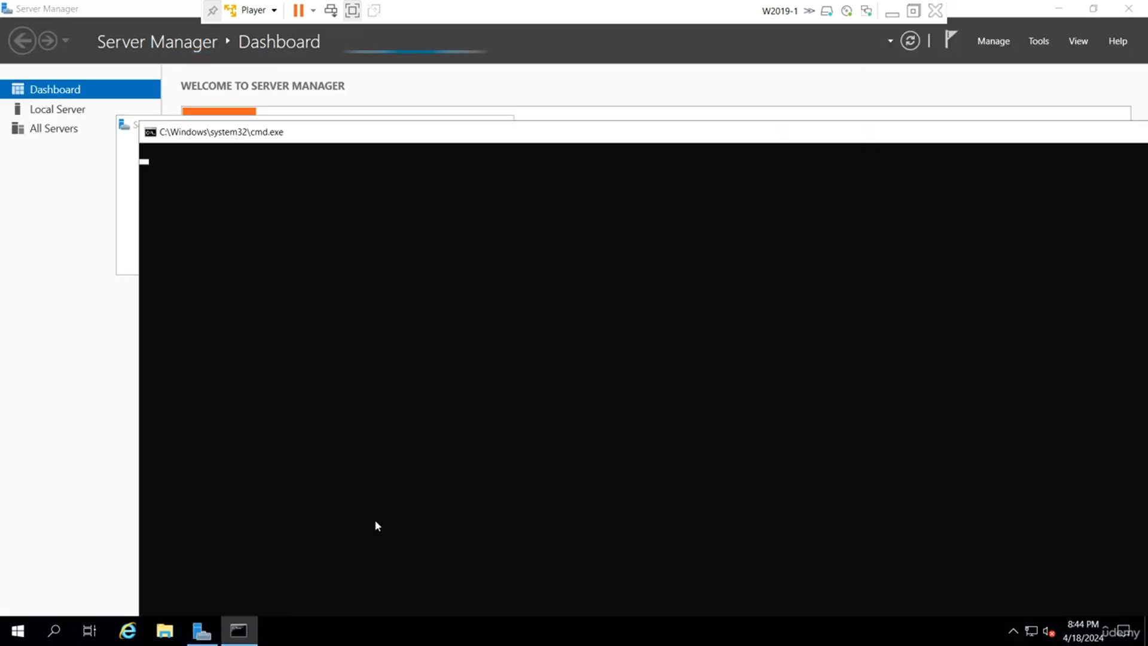
pyautogui.write('ping')
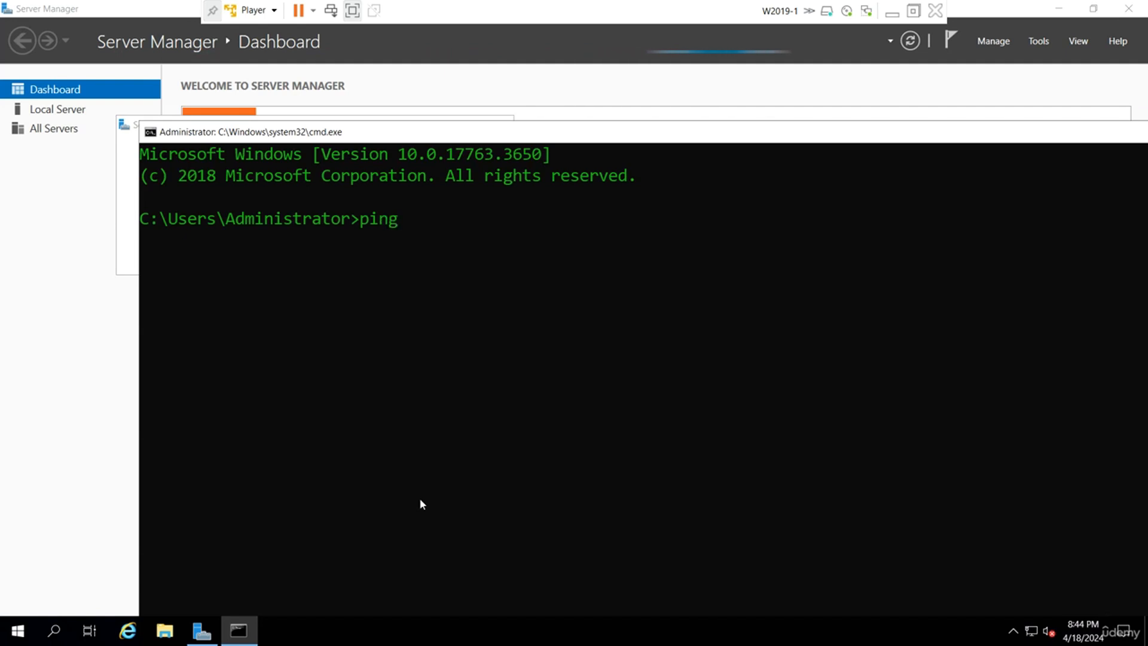
pyautogui.write(' w20')
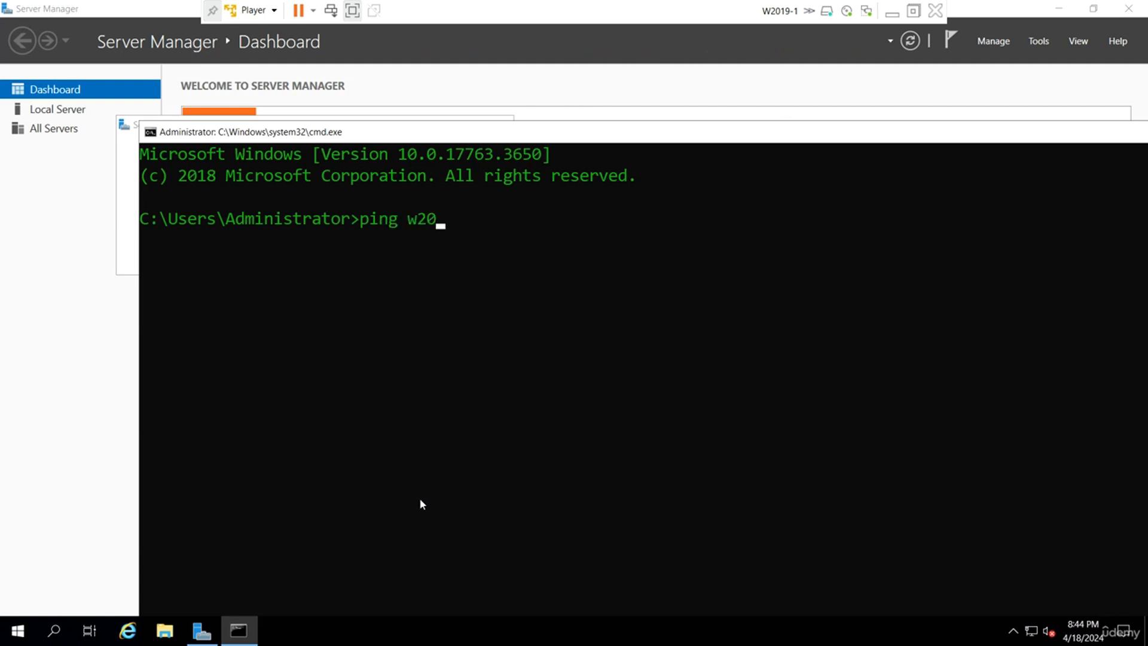
pyautogui.write('19-2')
pyautogui.press('Return')
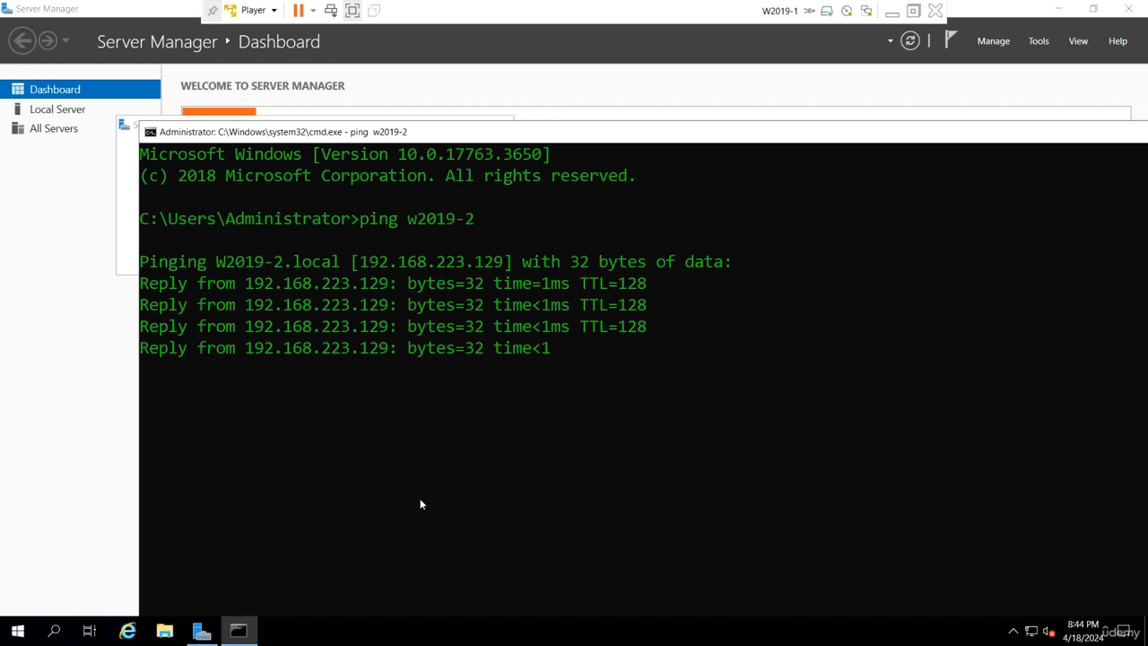
# Ping w2019-2.udemy.local, which is not found, then minimize the command prompt.
pyautogui.press('Up')
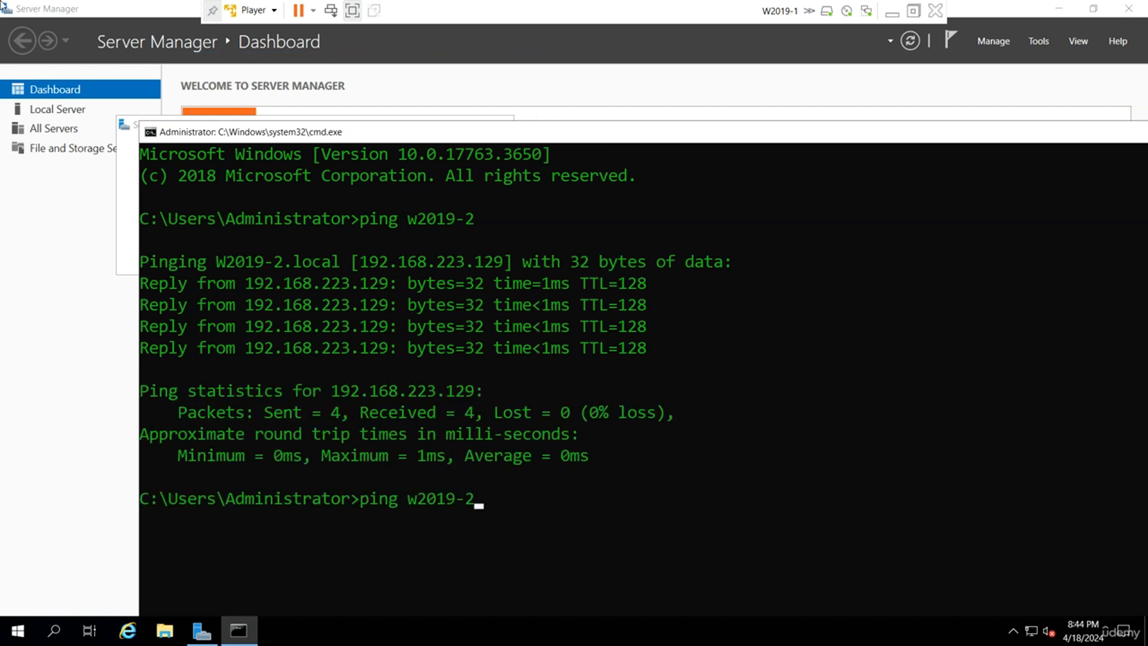
pyautogui.write('.udemy')
pyautogui.press('super+Up')
pyautogui.write('.l')
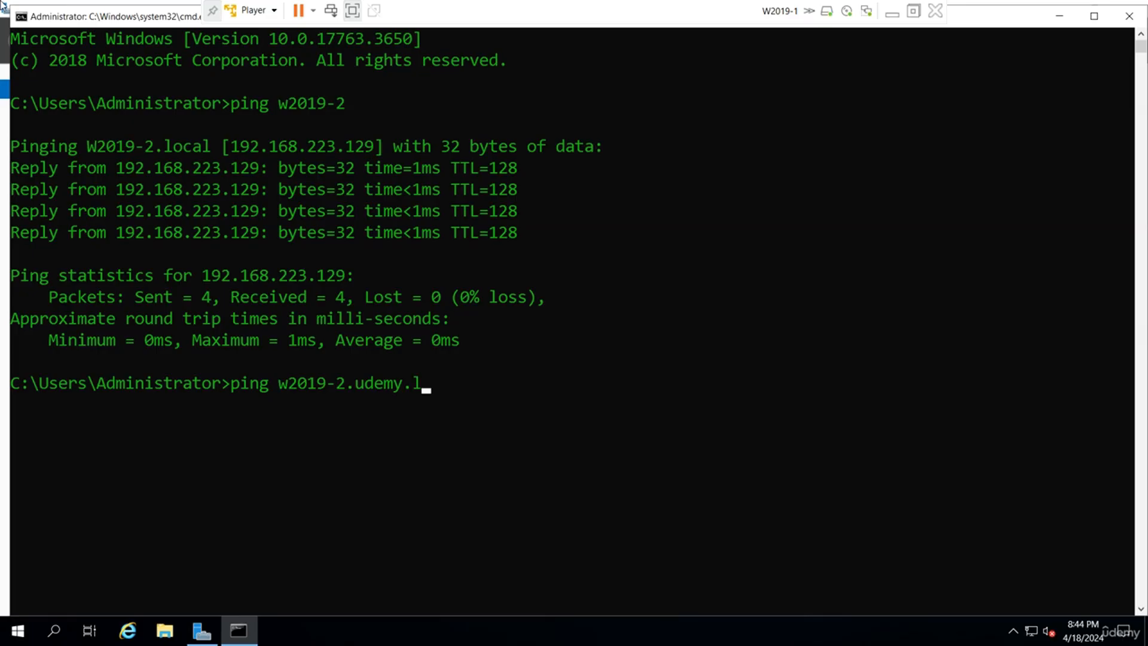
pyautogui.write('ocal')
pyautogui.press('Return')
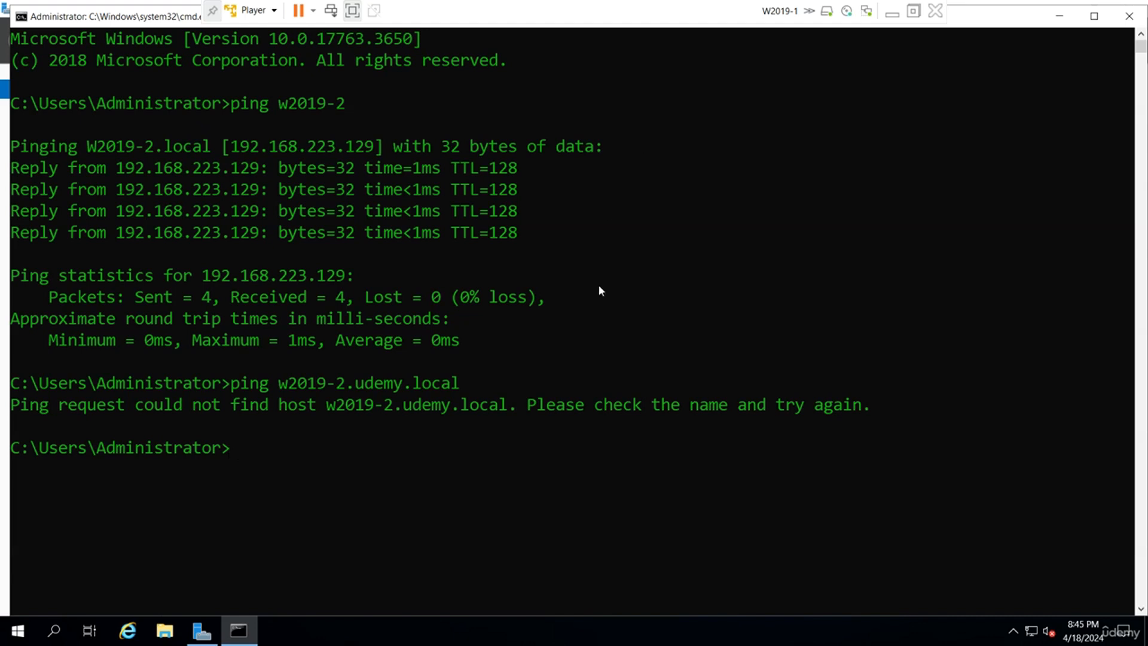
pyautogui.click(1060, 16)
# Dismiss the Admin Center popup and advance the Add Roles and Features wizard to W2019-1's Server Roles.
pyautogui.click(501, 124)
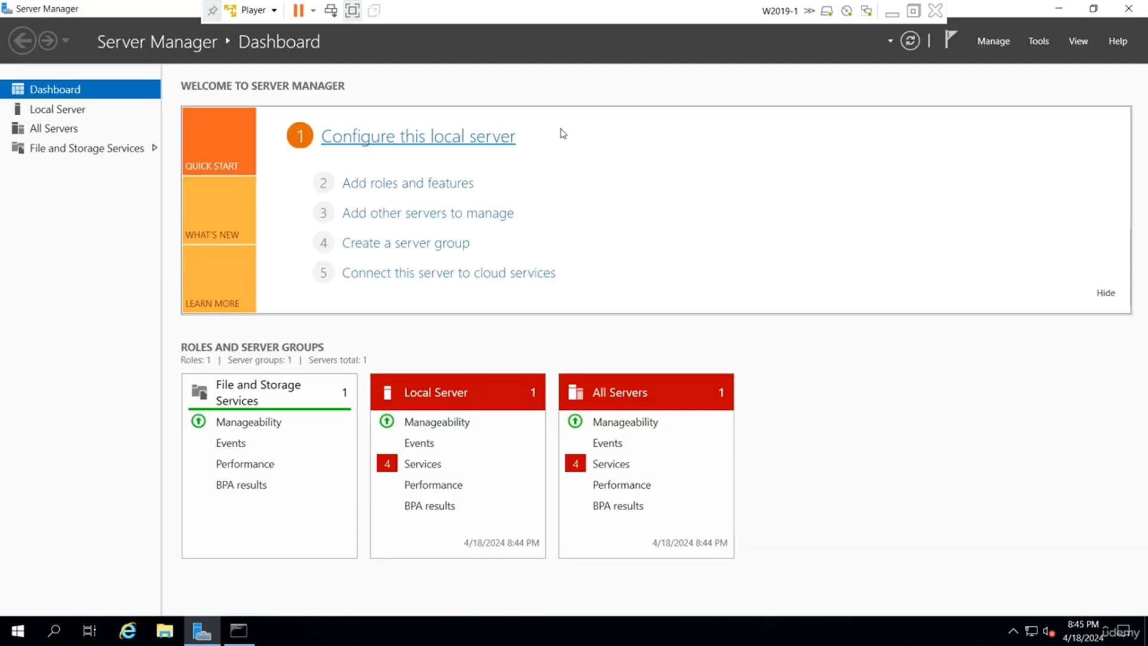
pyautogui.click(994, 42)
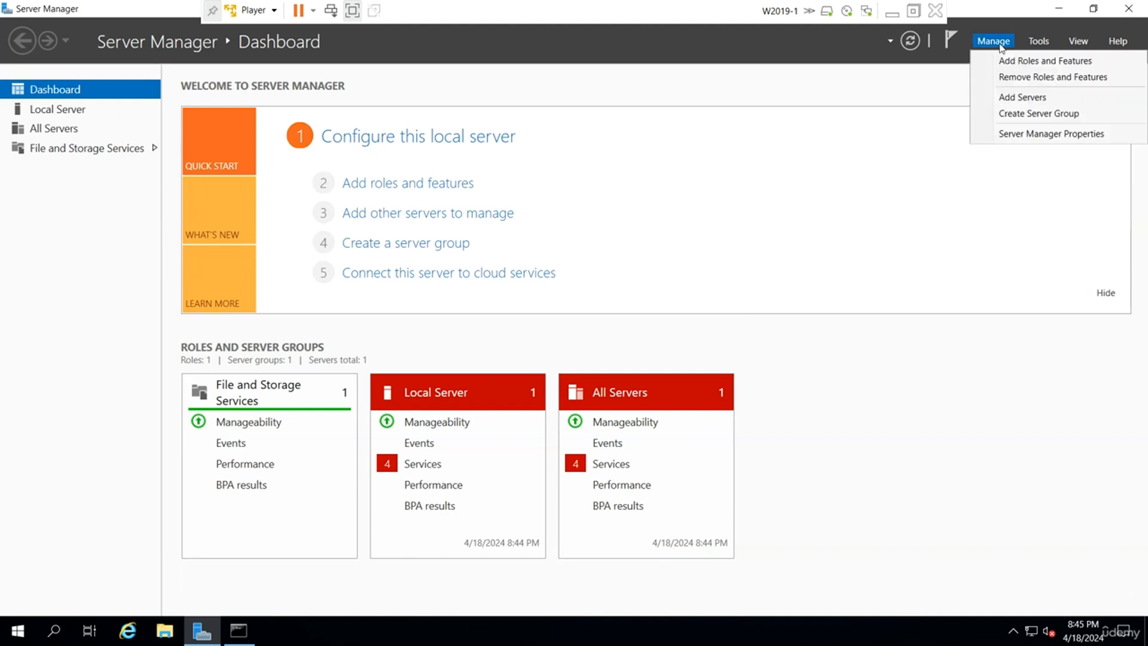
pyautogui.click(1034, 62)
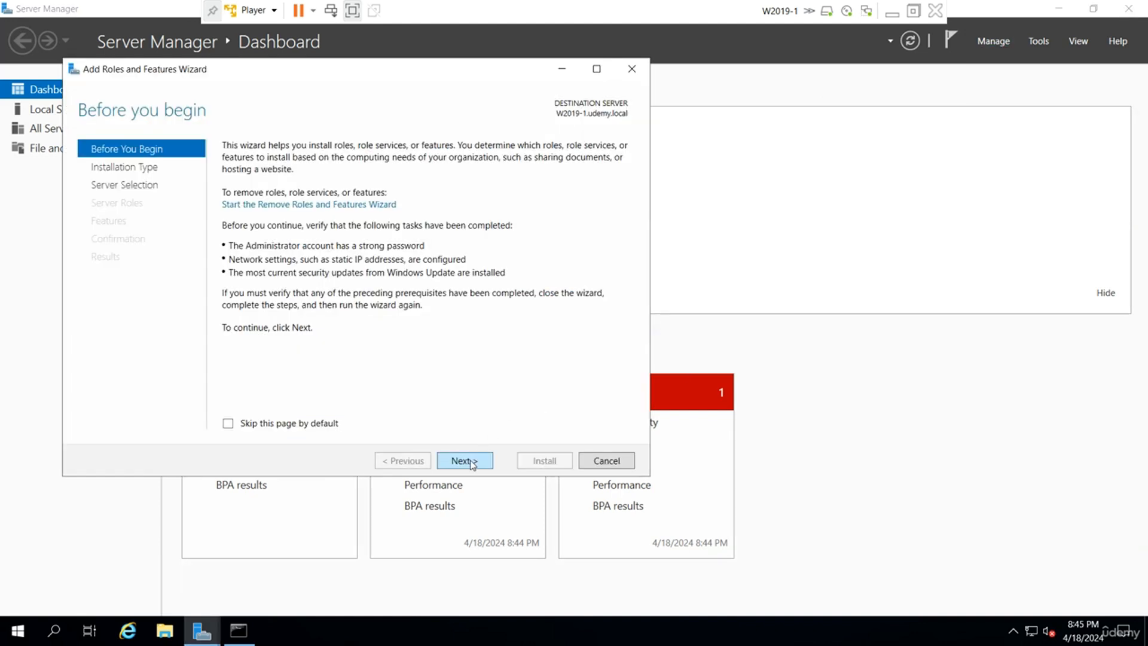
pyautogui.click(471, 462)
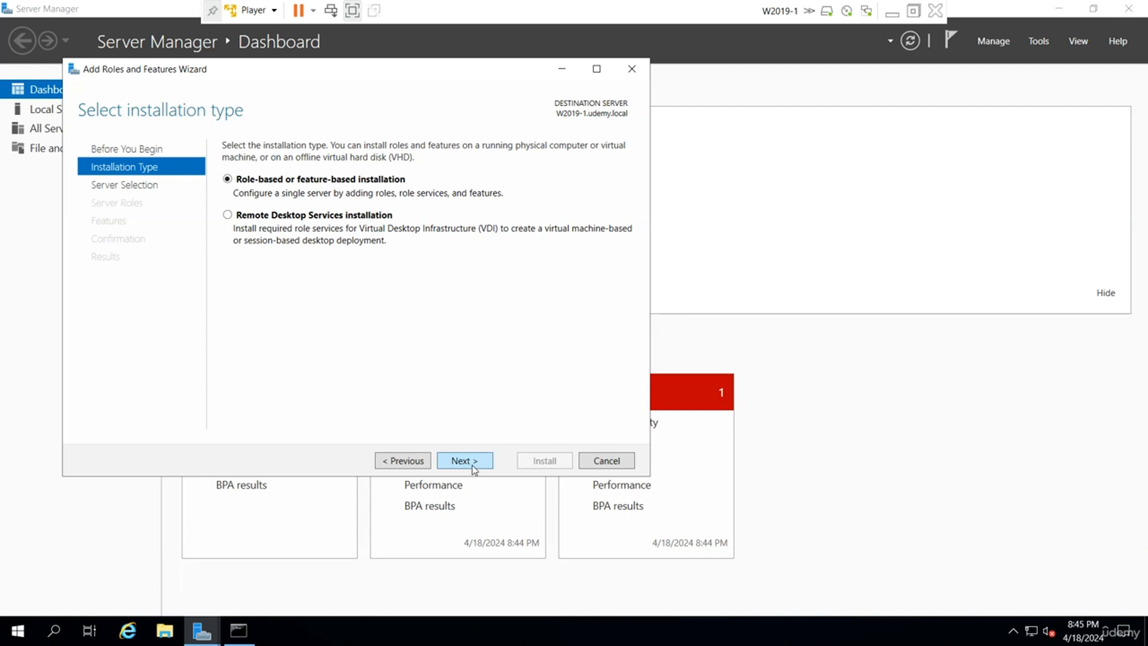
pyautogui.click(475, 468)
pyautogui.click(469, 462)
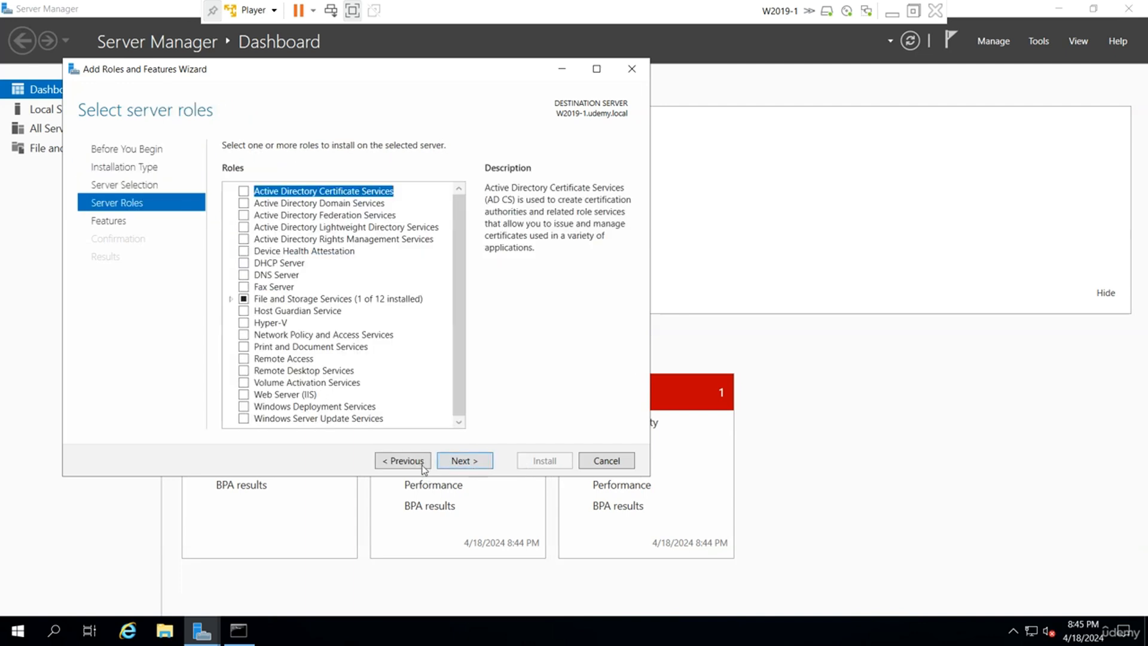
pyautogui.click(403, 462)
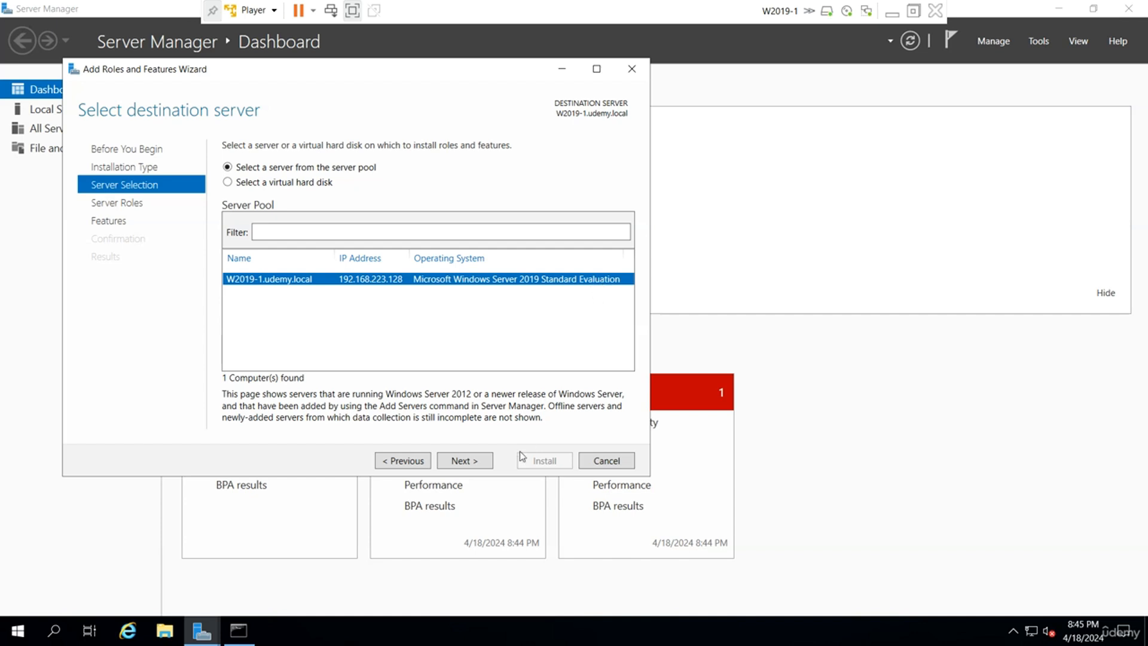
pyautogui.click(478, 468)
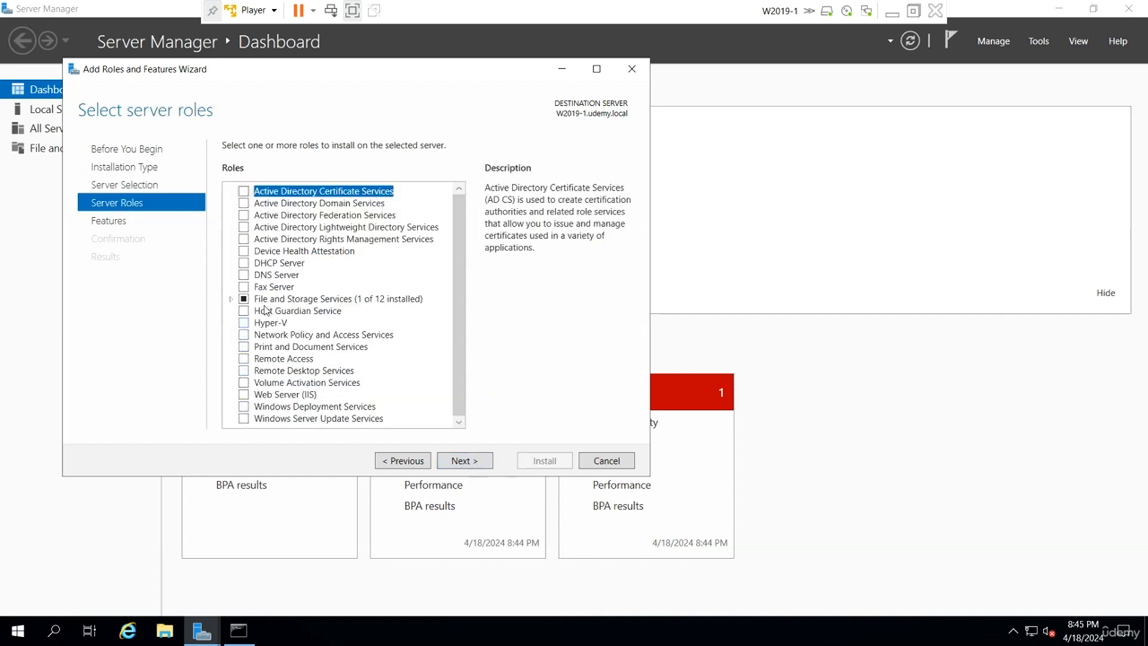
# Tick DNS Server with its management tools and start the installation.
pyautogui.click(244, 276)
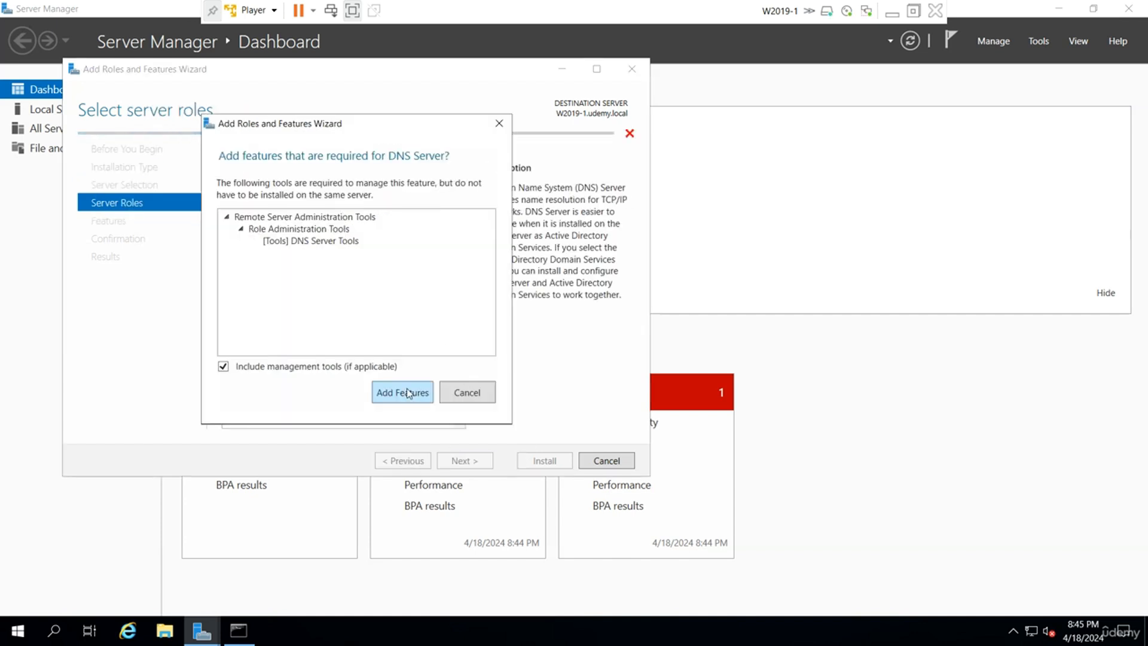
pyautogui.click(404, 392)
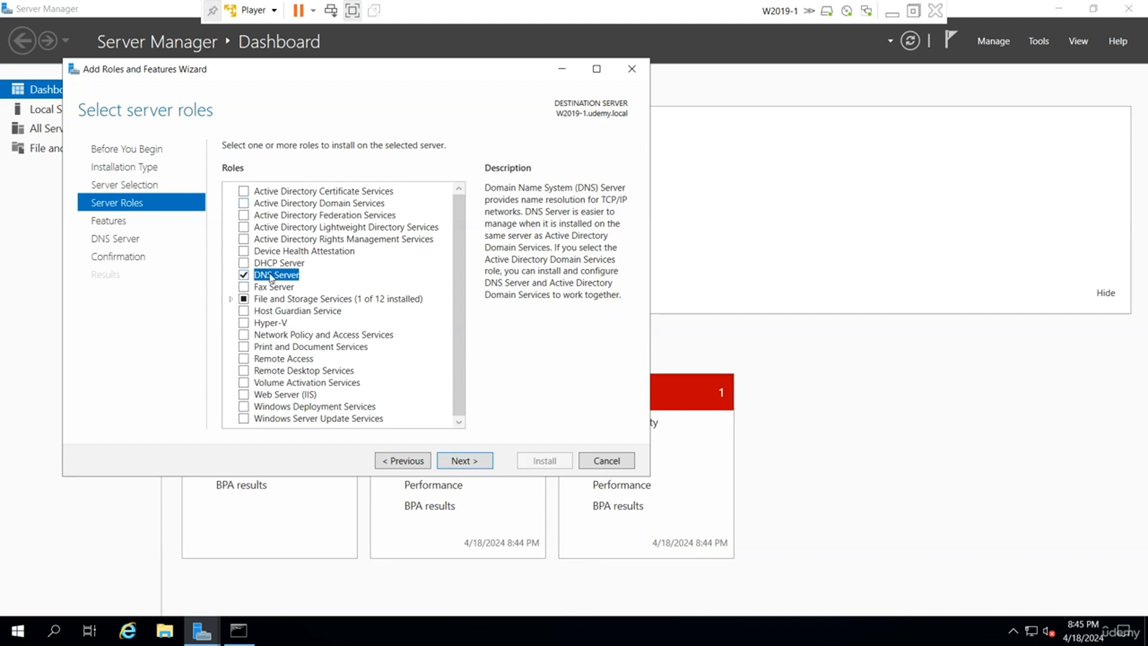
pyautogui.click(477, 462)
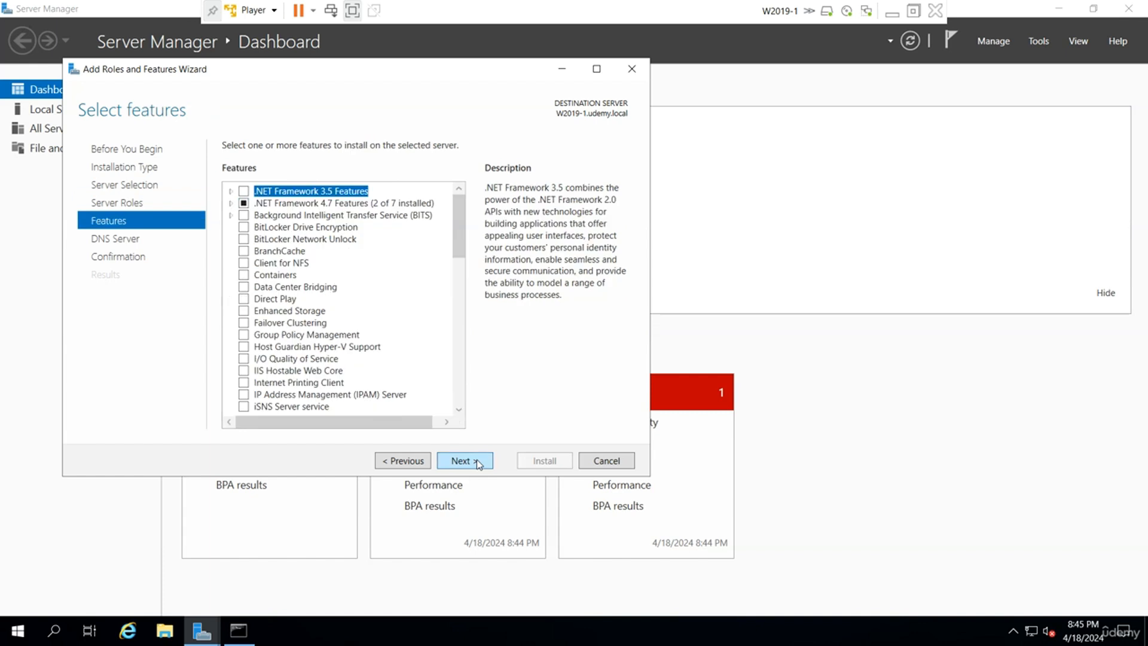
pyautogui.click(477, 462)
pyautogui.click(478, 461)
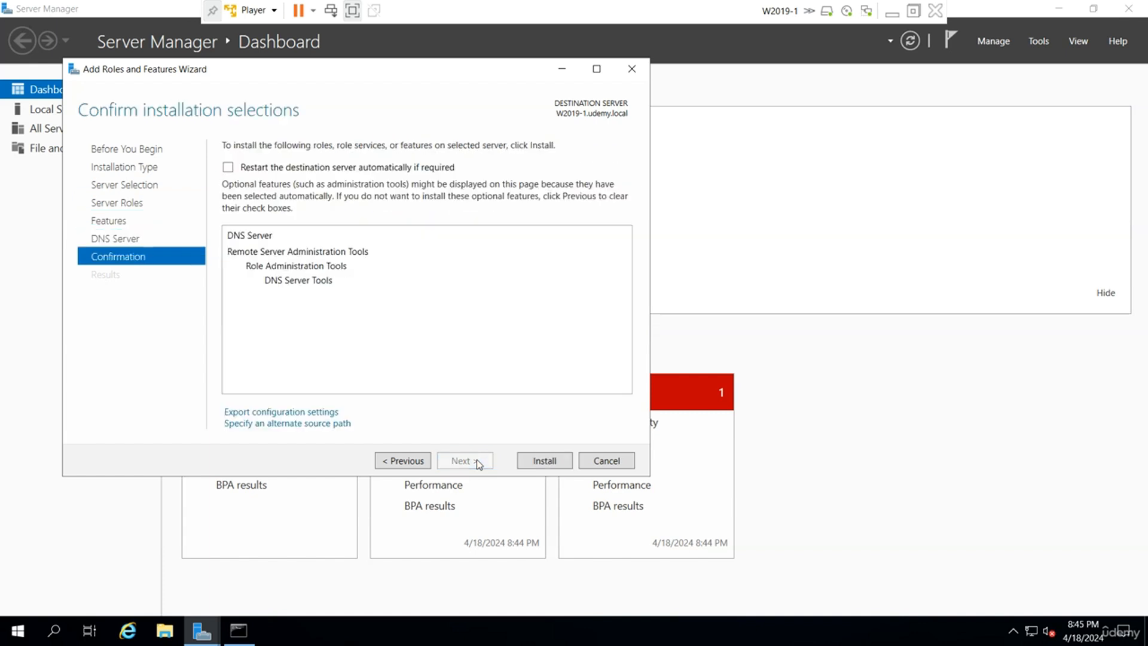
pyautogui.click(551, 463)
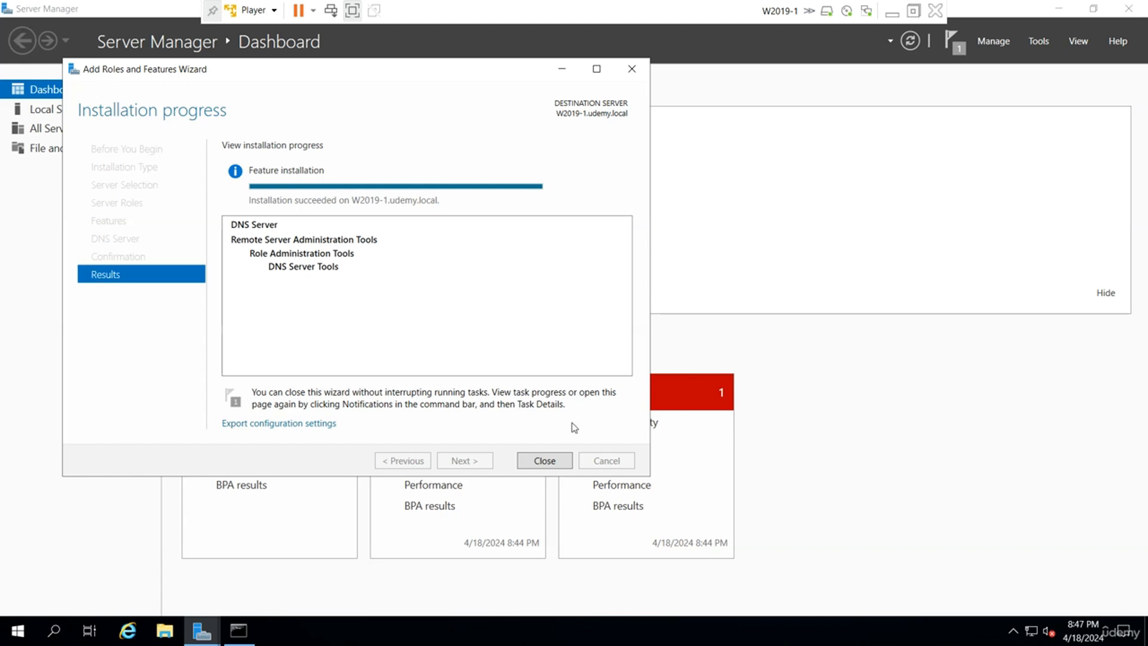
# Close the finished DNS wizard and rerun the ping to w2019-2.udemy.local, which still fails.
pyautogui.click(545, 461)
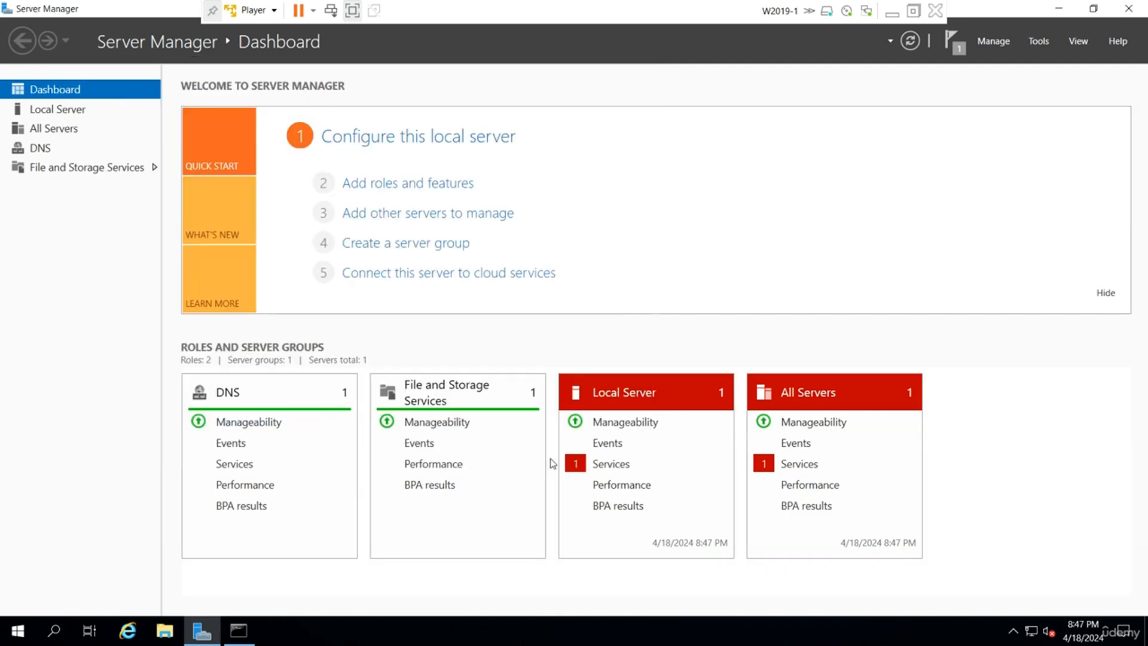
pyautogui.click(1039, 42)
pyautogui.click(239, 631)
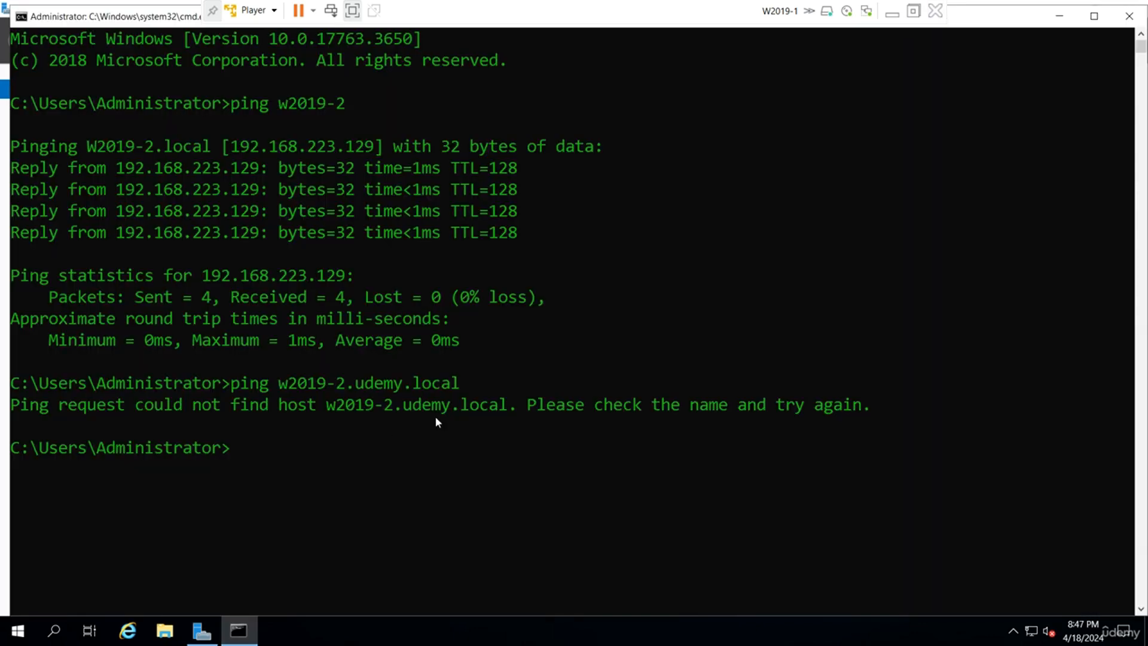
pyautogui.press('Up')
pyautogui.press('Return')
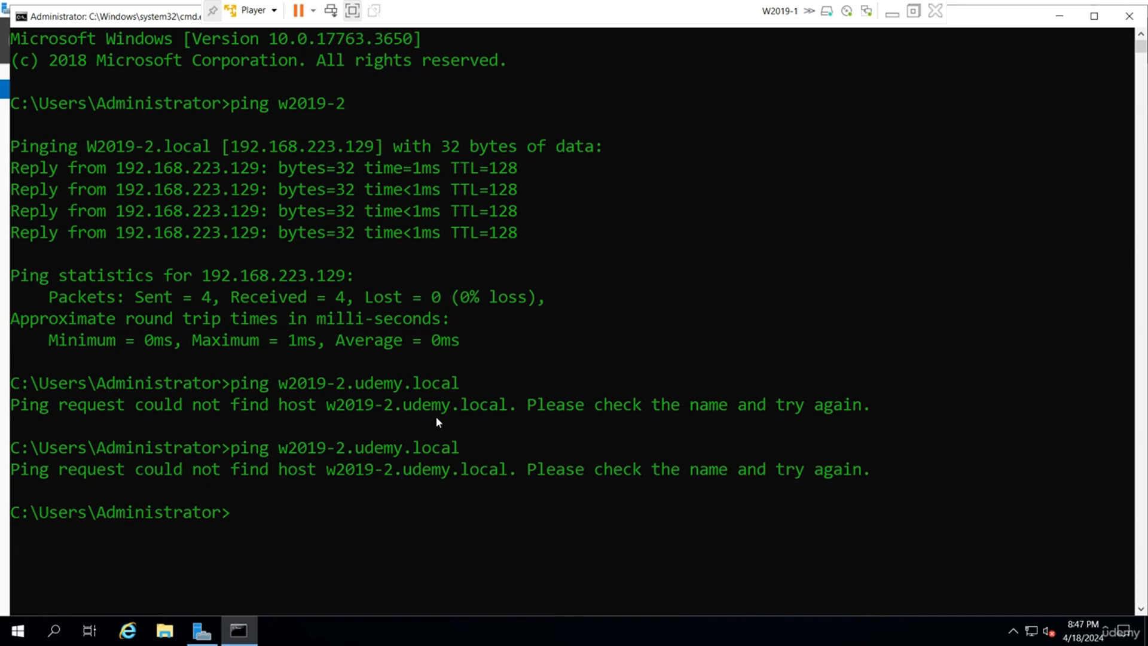
pyautogui.click(201, 631)
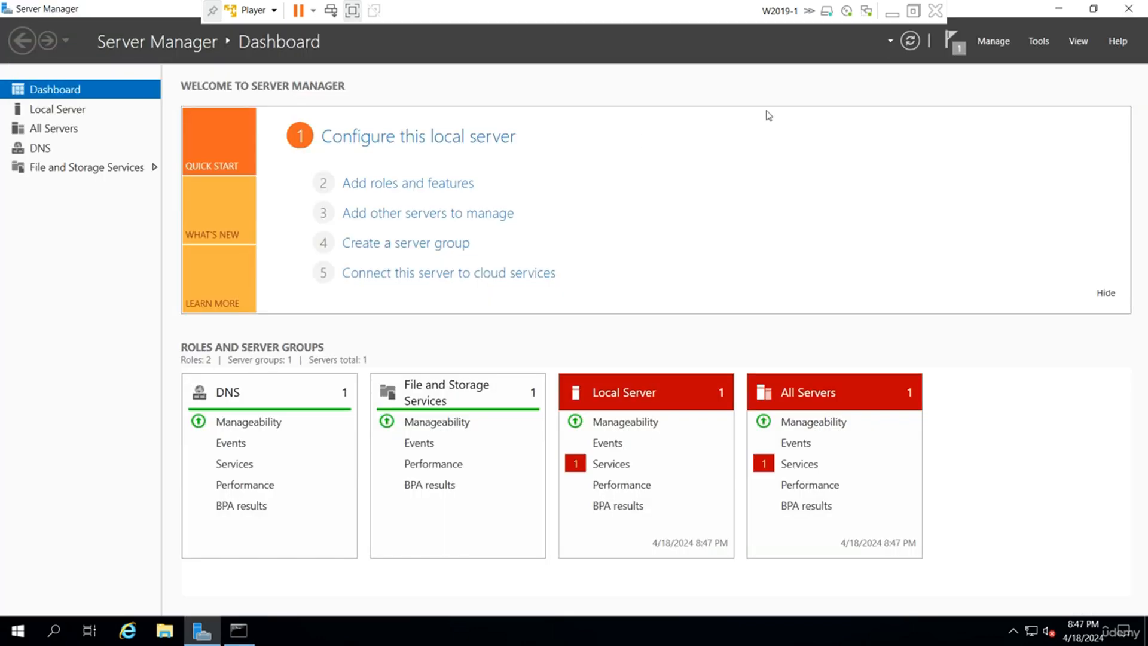
pyautogui.click(1039, 42)
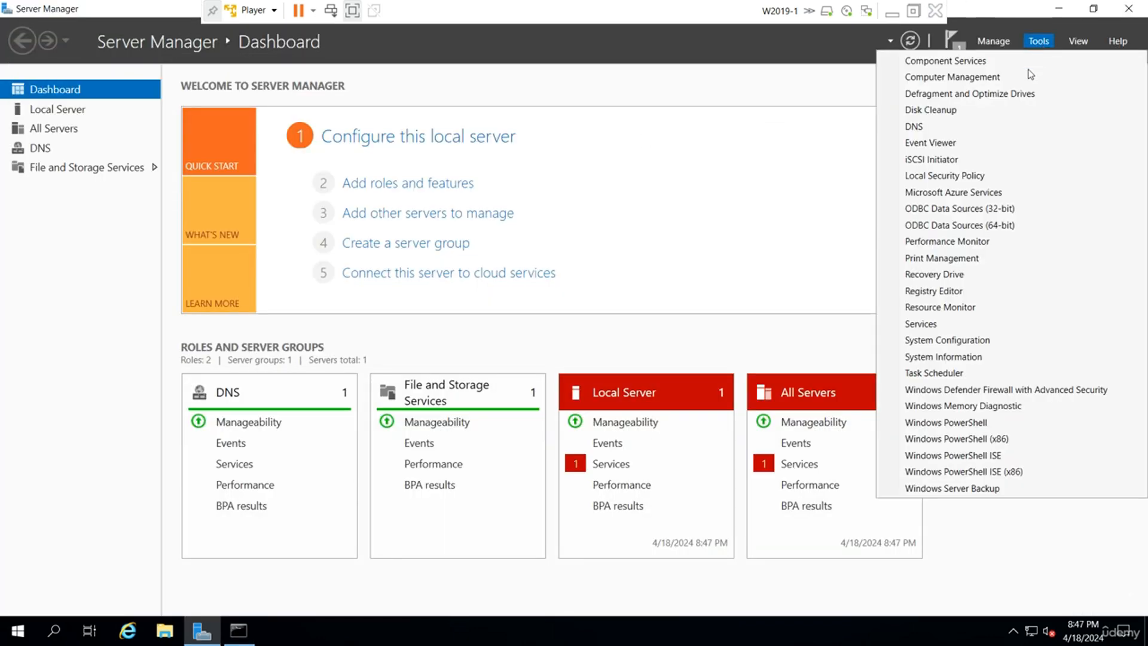
# In DNS Manager, expand W2019-1 and start a new zone under Forward Lookup Zones.
pyautogui.click(975, 128)
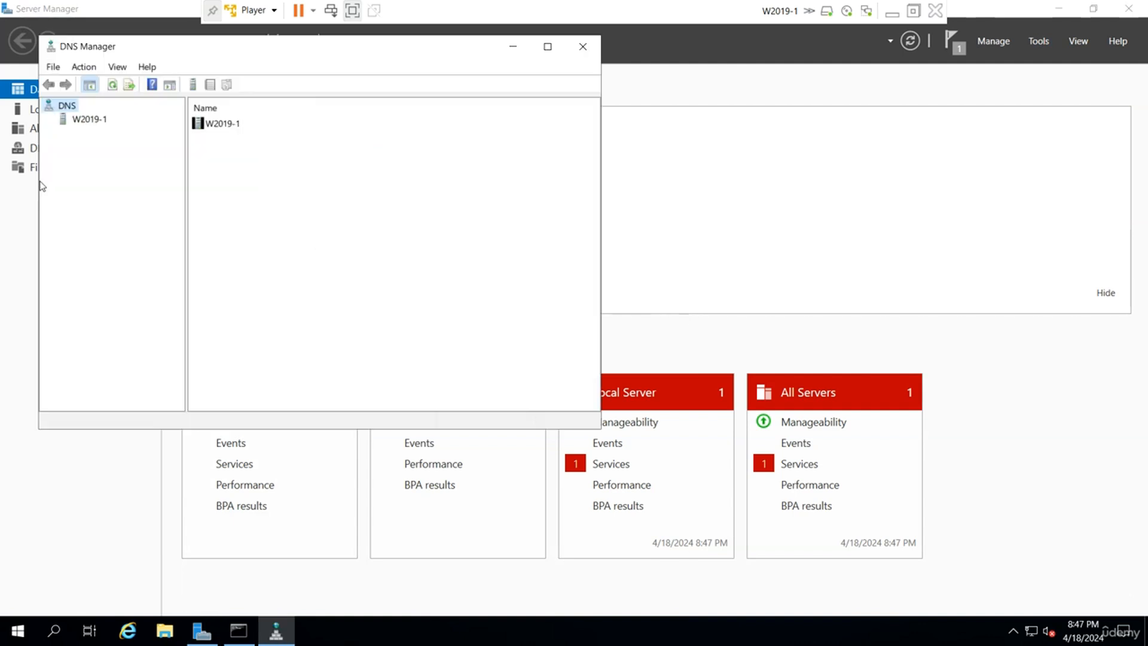
pyautogui.click(76, 121)
pyautogui.click(49, 120)
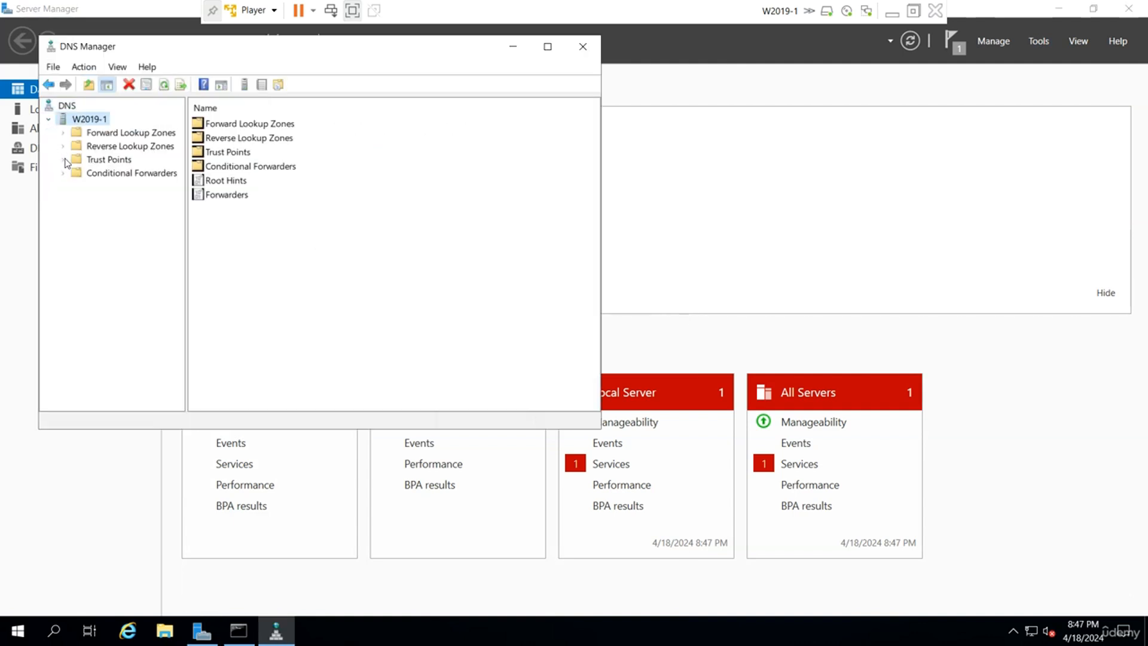
pyautogui.click(117, 133)
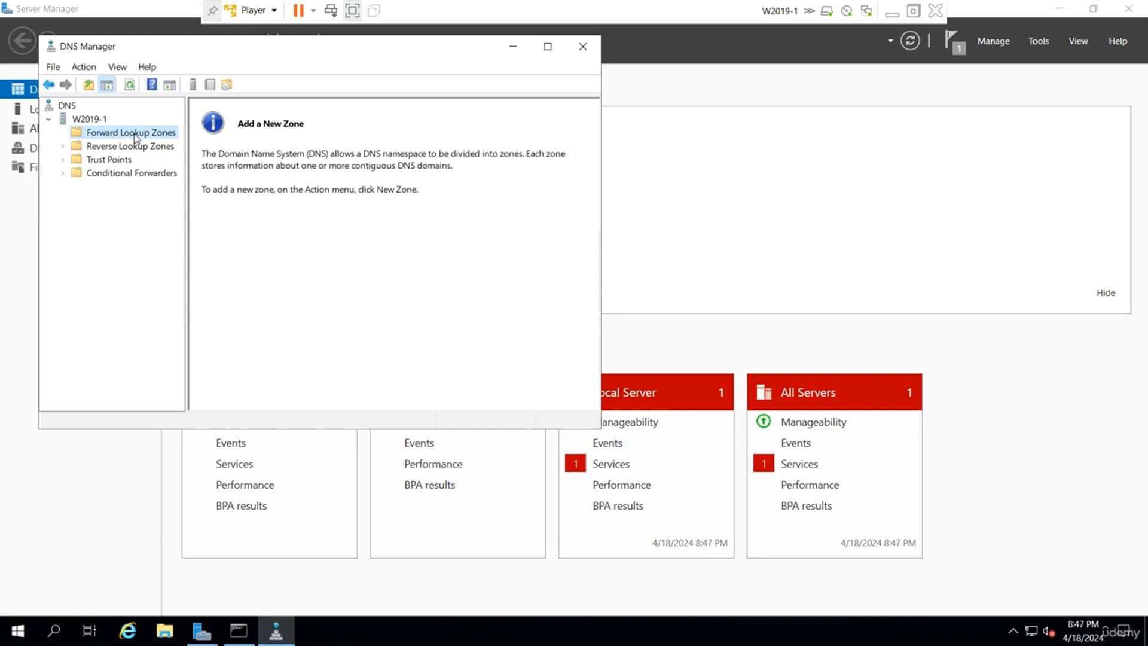
pyautogui.rightClick(150, 132)
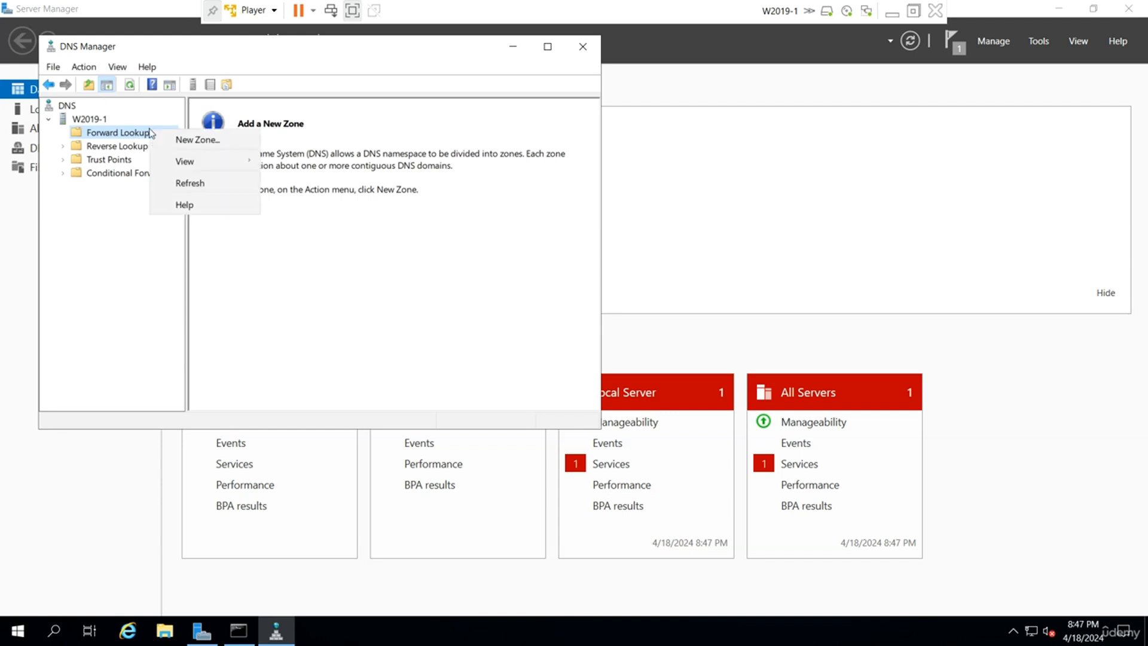
pyautogui.click(169, 139)
# Define primary zone udemy.local allowing nonsecure and secure dynamic updates, then exit full screen.
pyautogui.click(317, 343)
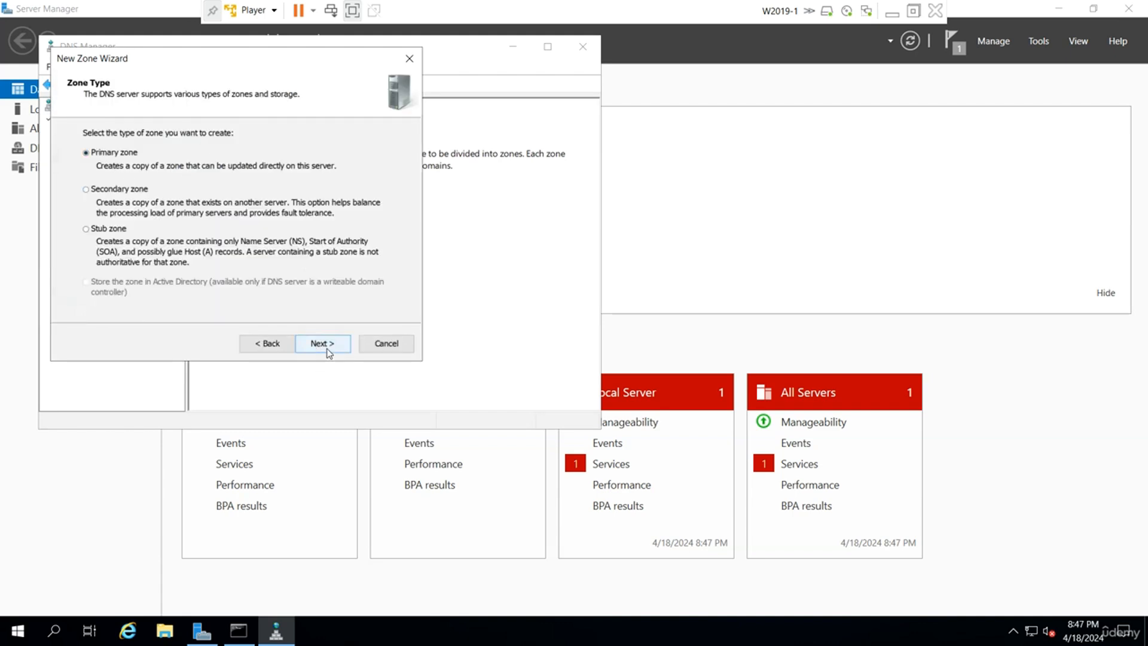
pyautogui.click(326, 347)
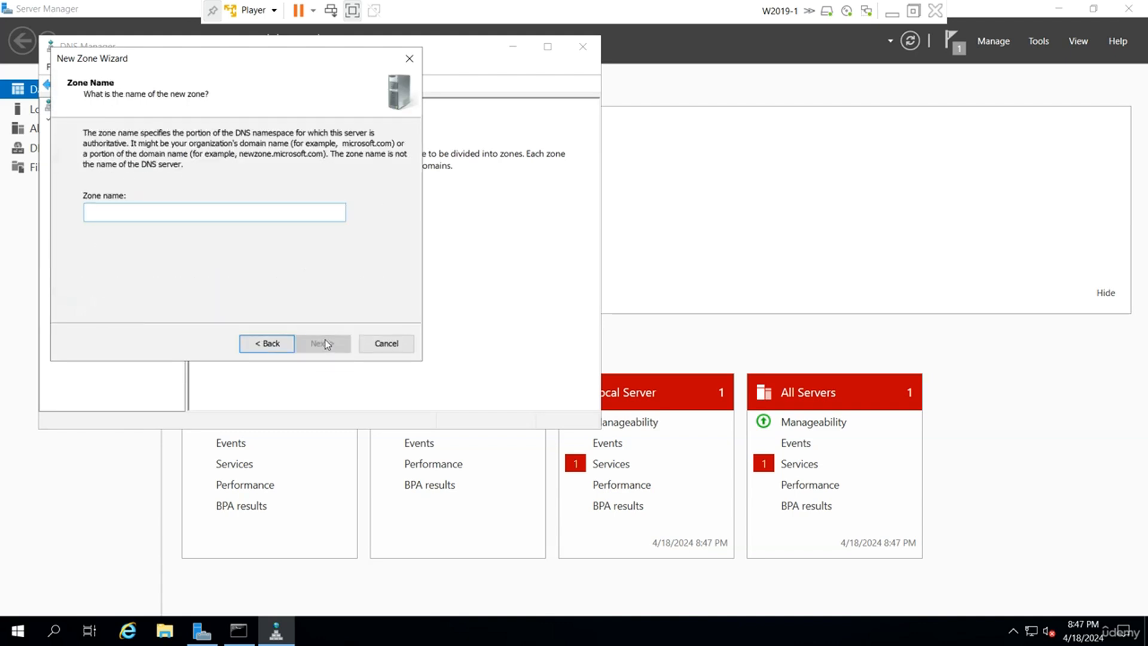
pyautogui.write('udemy.local')
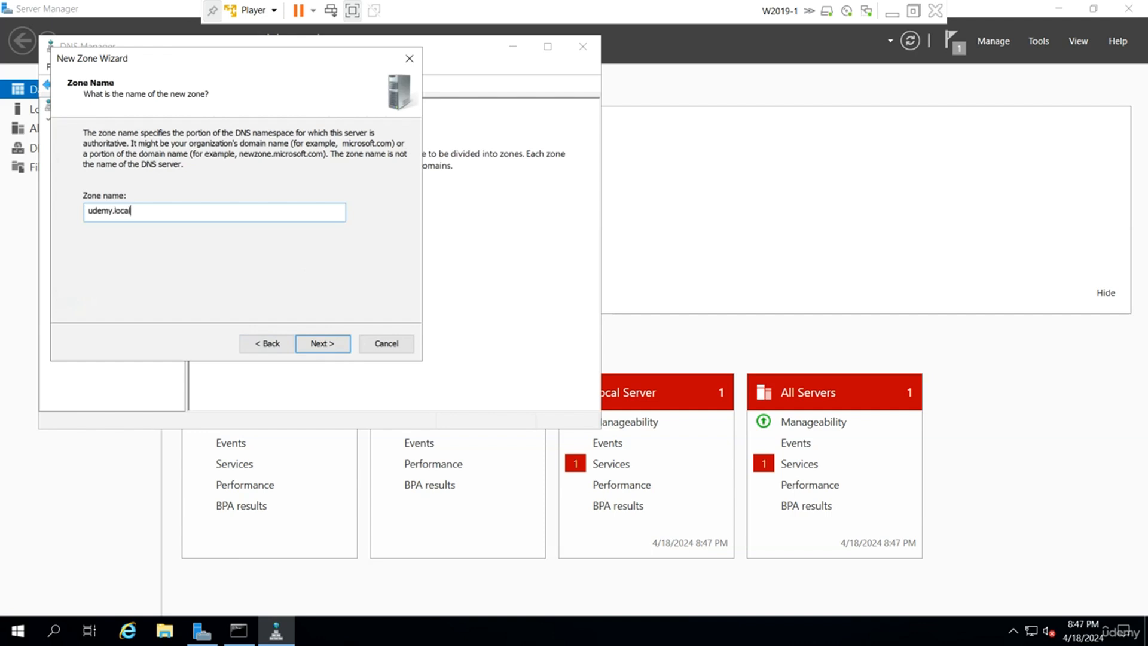
pyautogui.click(321, 342)
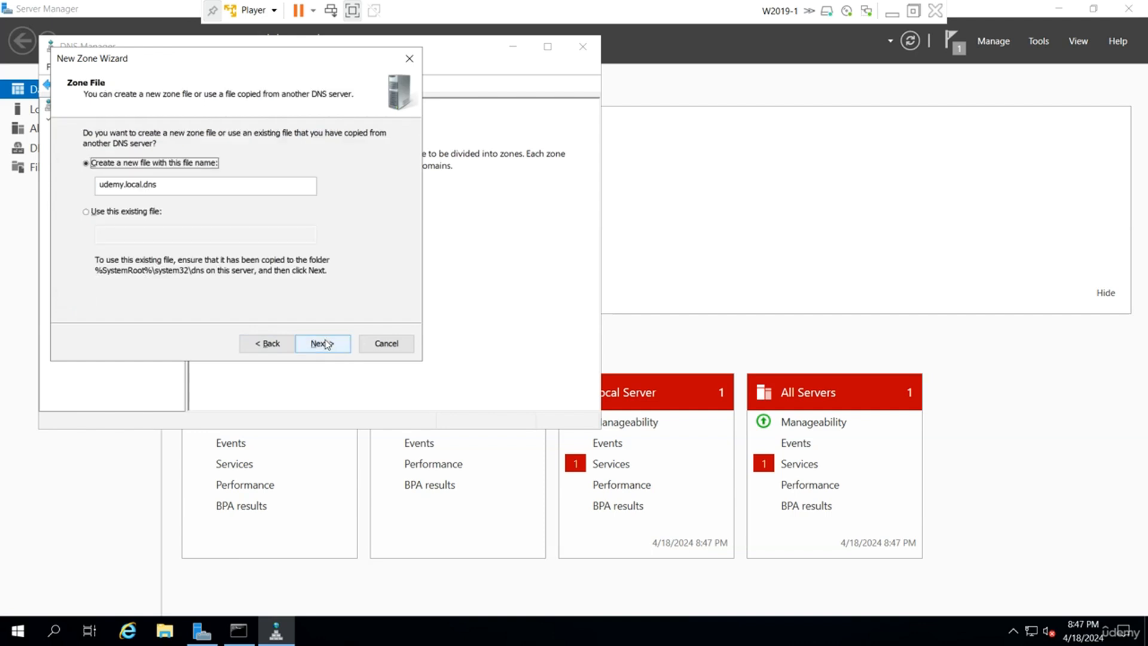
pyautogui.click(314, 343)
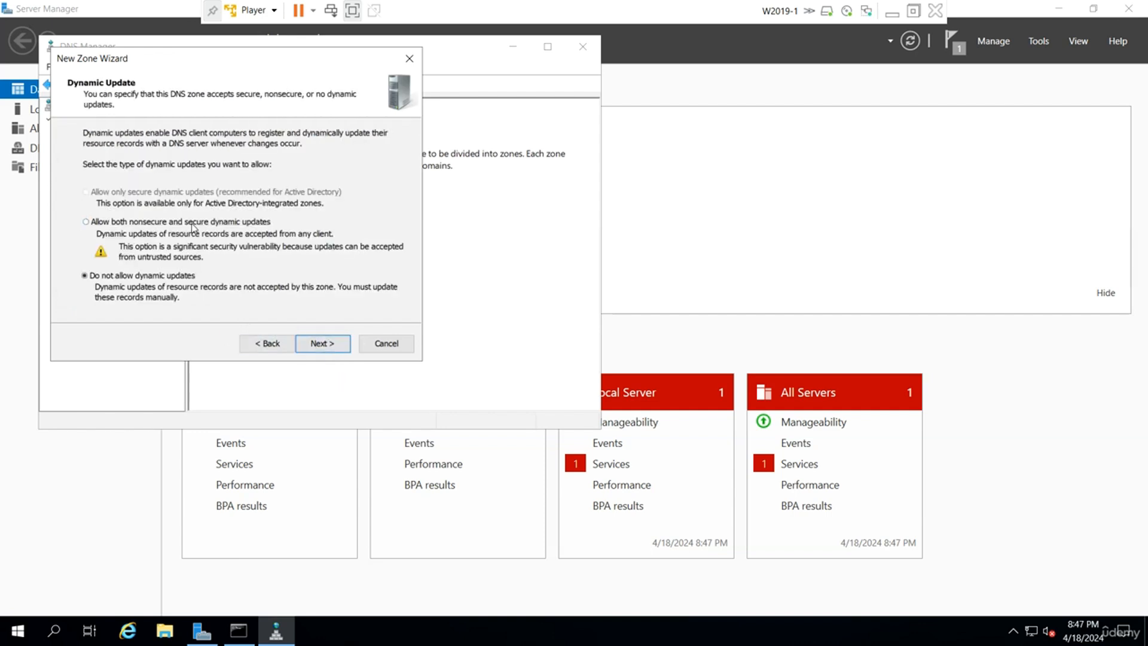
pyautogui.click(192, 224)
pyautogui.click(339, 349)
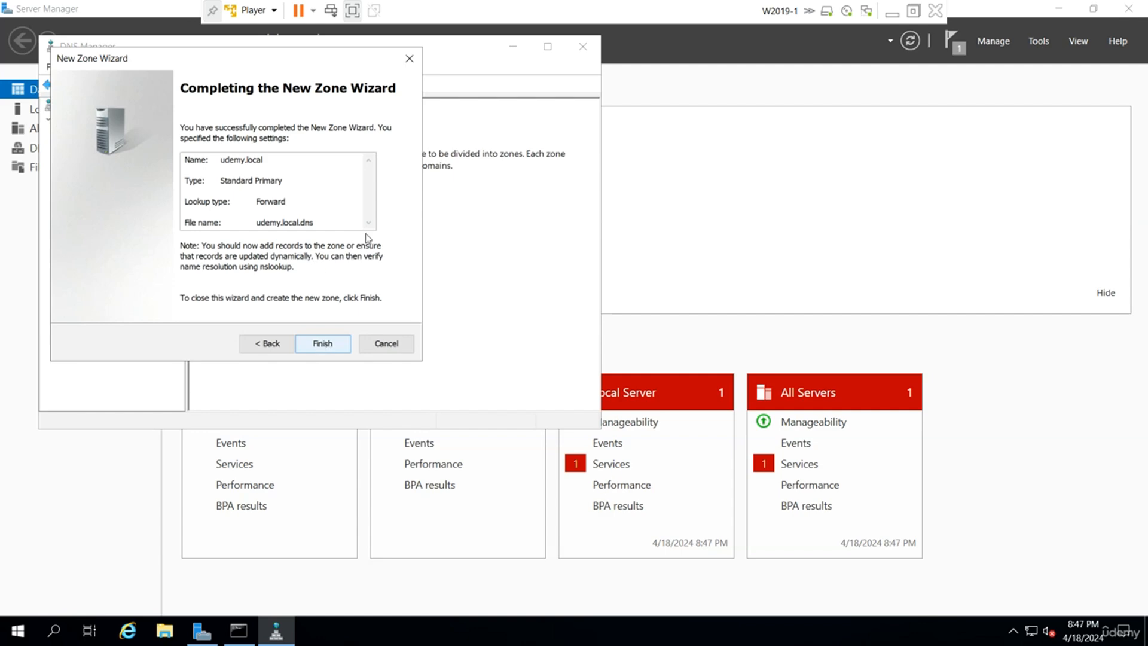
pyautogui.click(356, 10)
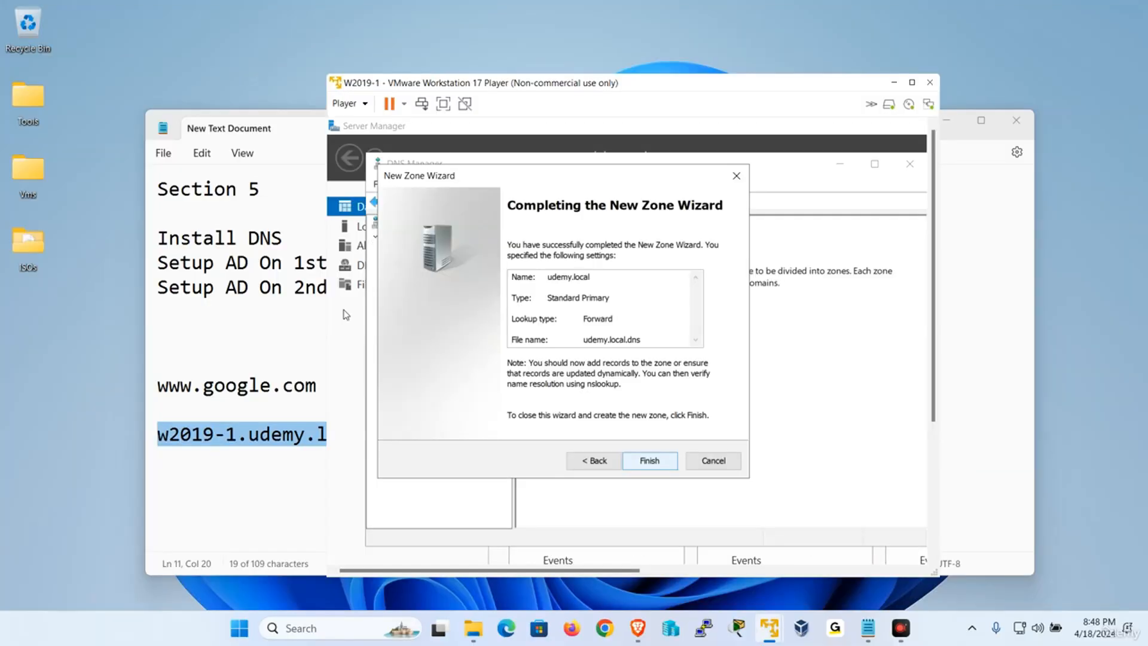
# Switch to the W2019-2 machine and send Ctrl+Alt+Del to bring up its sign-in prompt.
pyautogui.moveTo(770, 626)
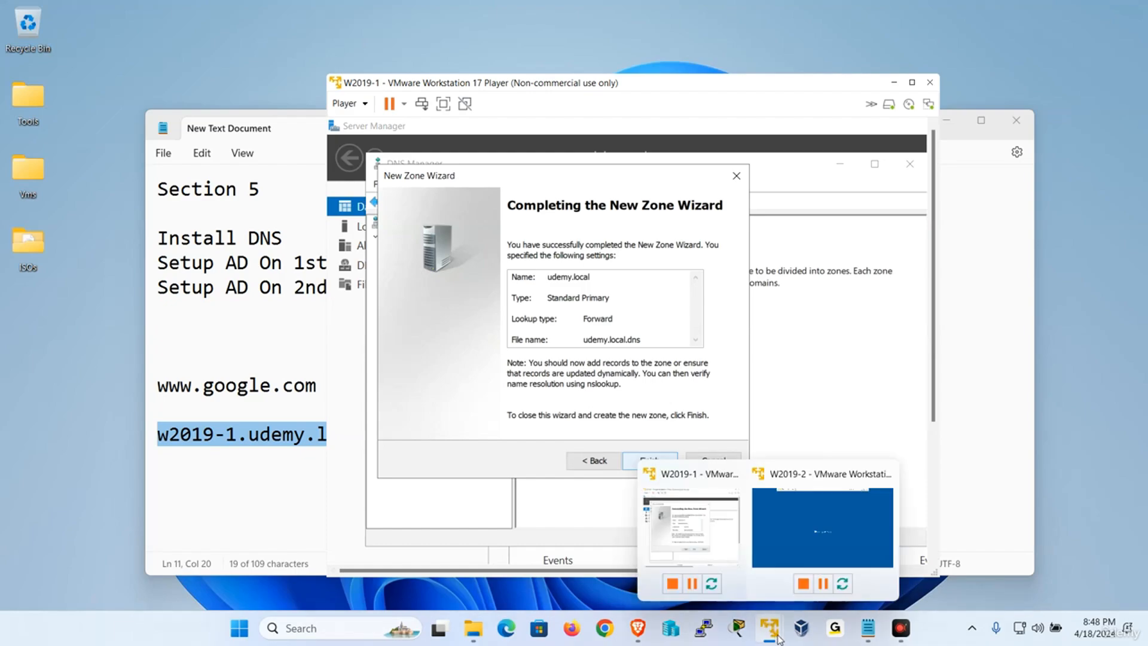
pyautogui.click(813, 533)
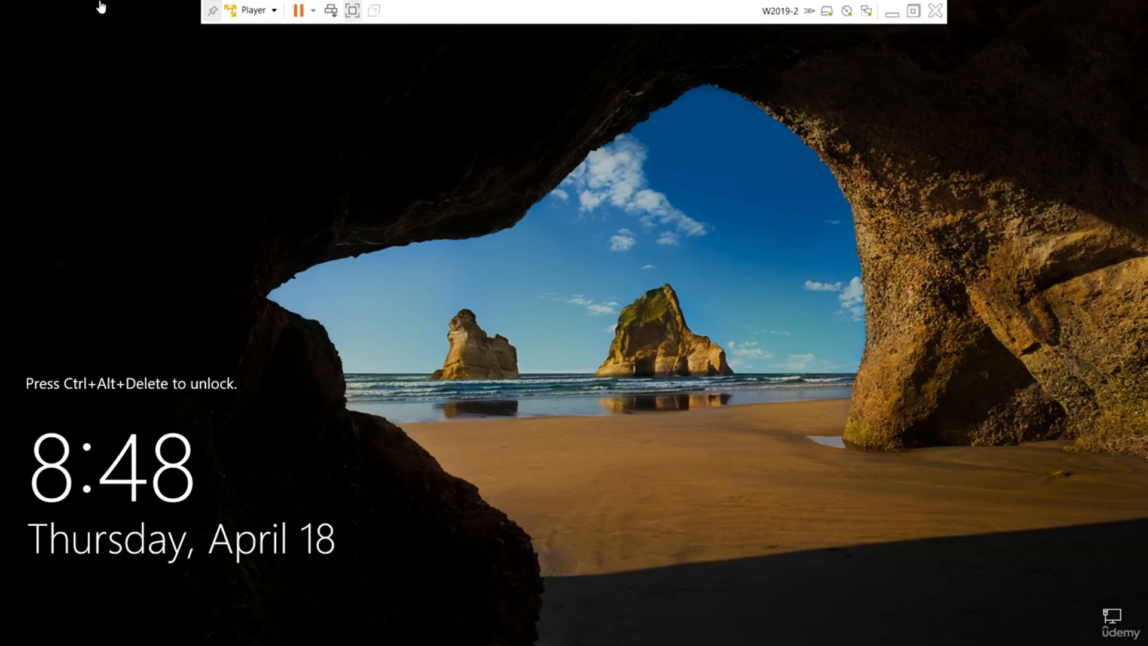
pyautogui.click(254, 10)
pyautogui.click(283, 85)
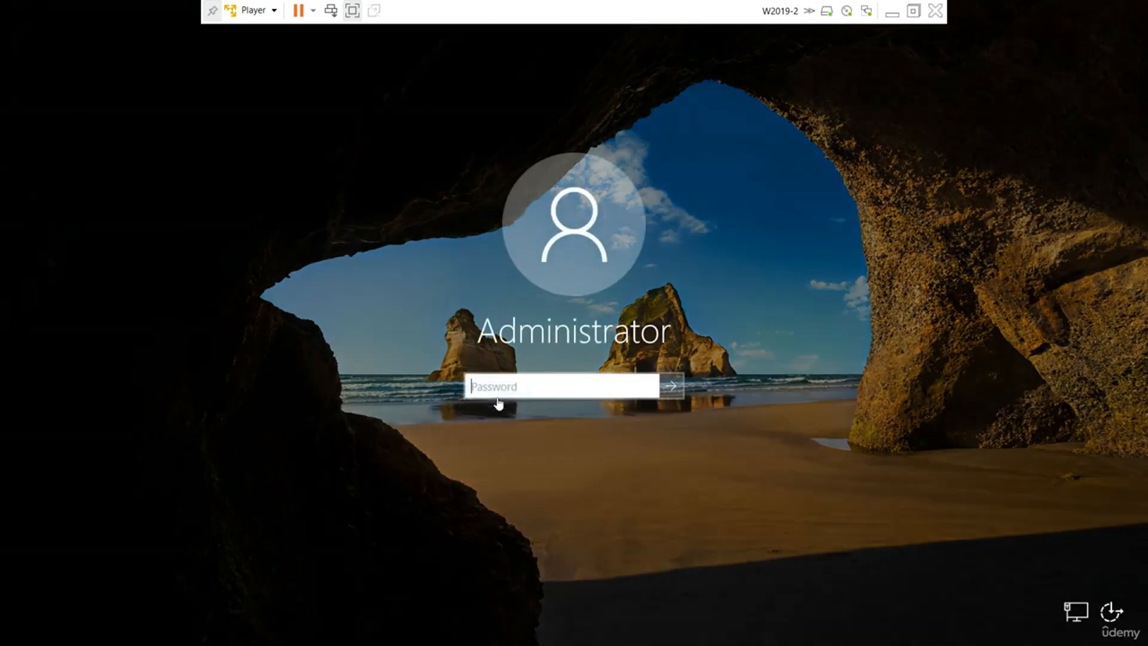
# Enter the Administrator password to sign in, then dismiss the Windows Admin Center notice.
pyautogui.press('capslock')
pyautogui.write('•')
pyautogui.press('capslock')
pyautogui.write('••••••')
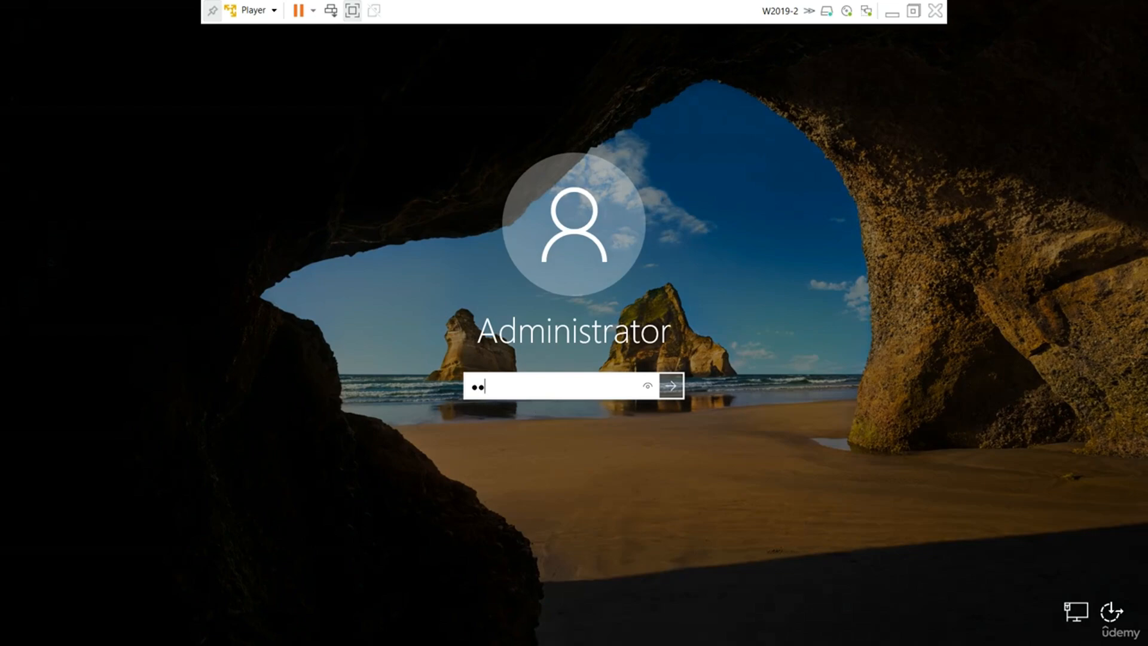
pyautogui.write('•')
pyautogui.press('Return')
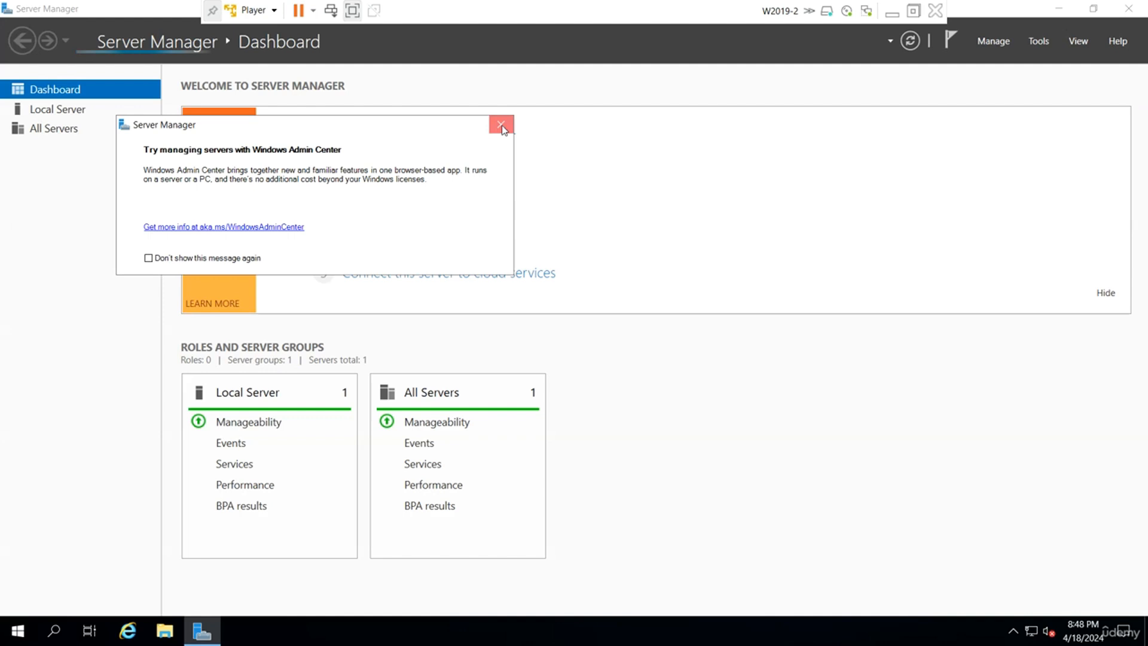
pyautogui.click(501, 126)
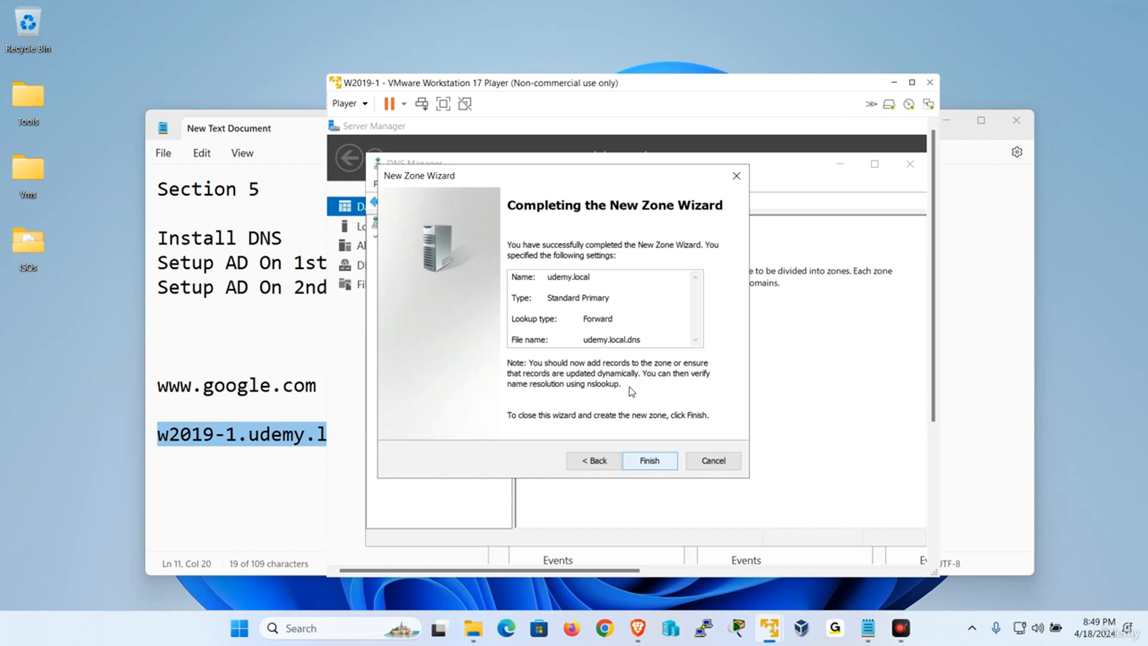
# Restart the W2019-1 guest via Player > Power > Restart Guest, confirming and dismissing the error.
pyautogui.click(348, 103)
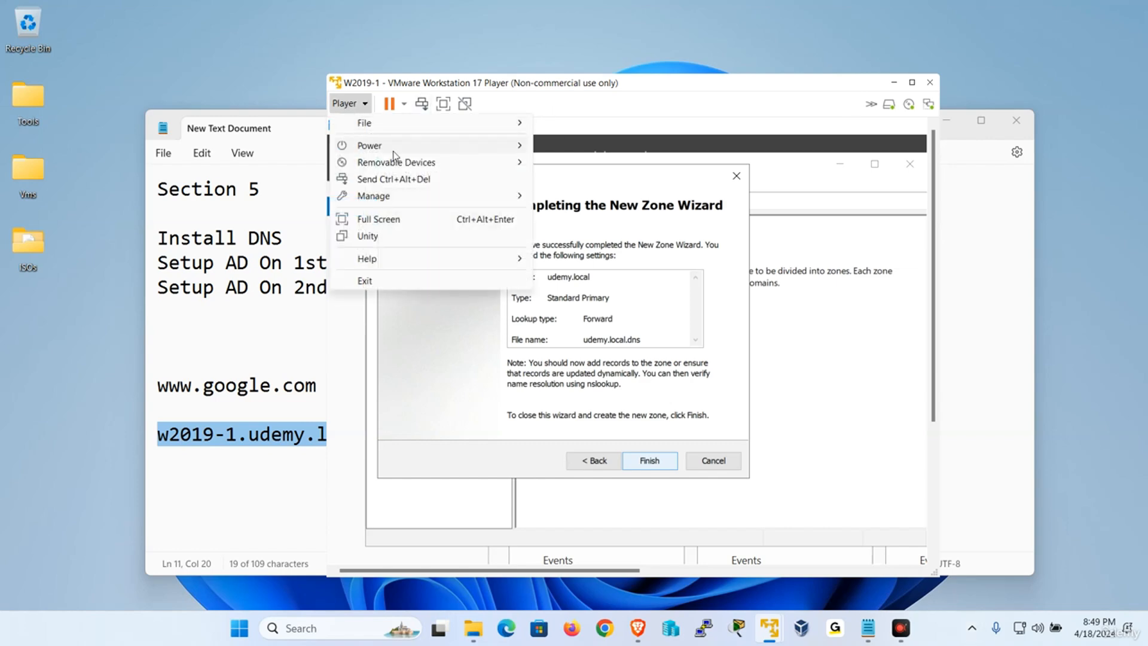
pyautogui.moveTo(394, 146)
pyautogui.click(572, 192)
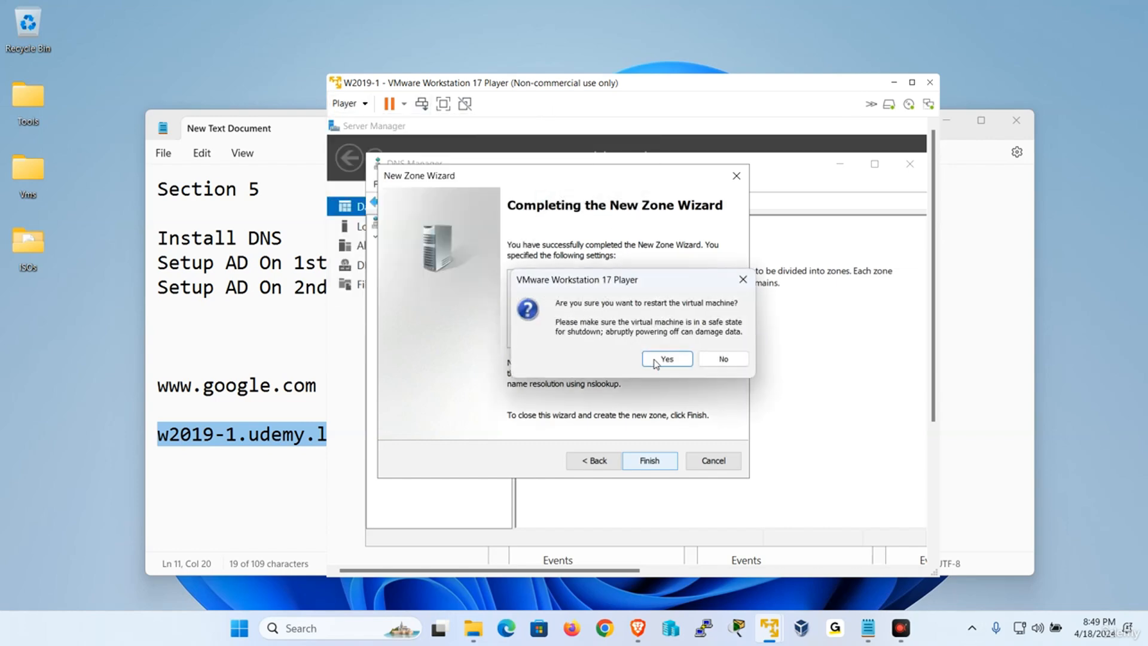
pyautogui.click(666, 360)
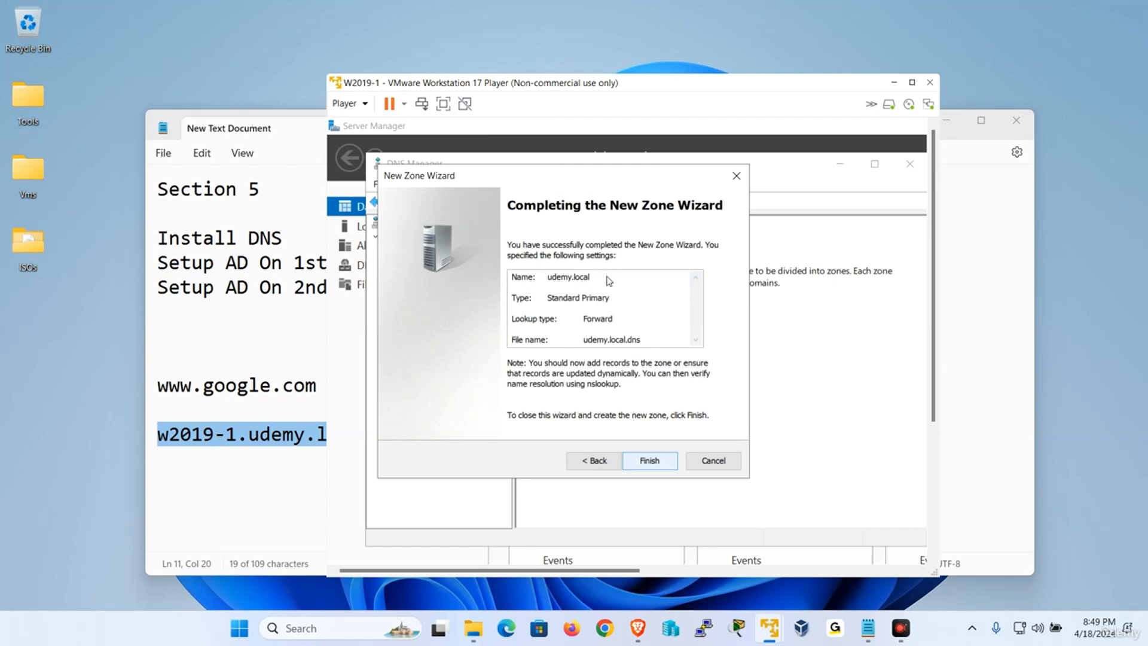
pyautogui.click(348, 104)
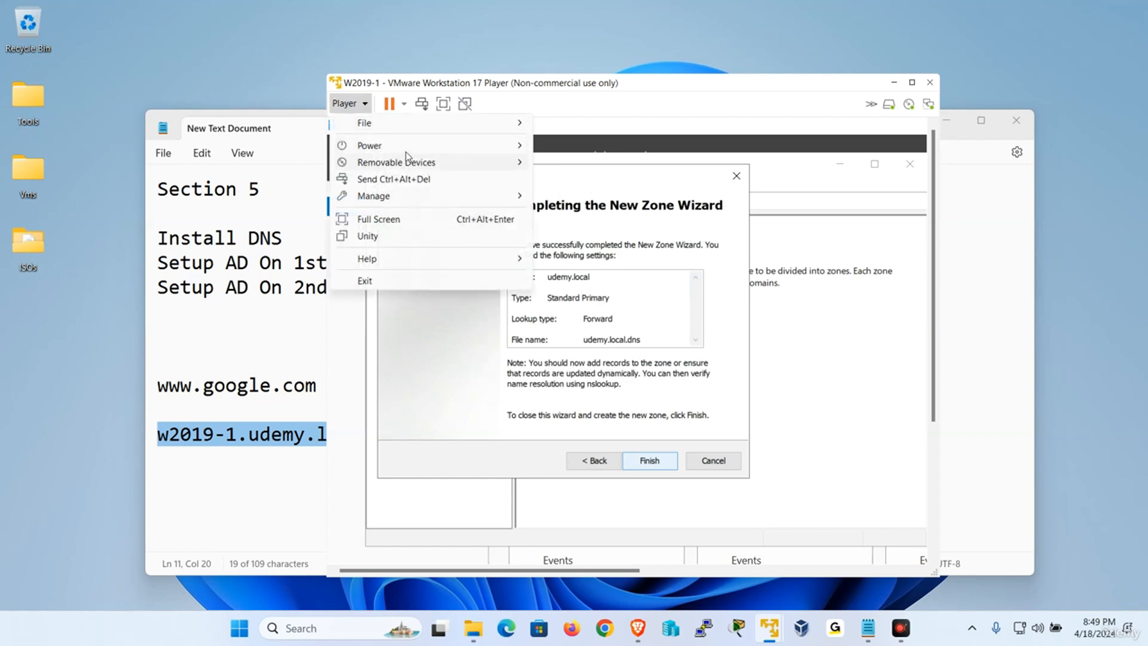
pyautogui.moveTo(407, 146)
pyautogui.click(607, 196)
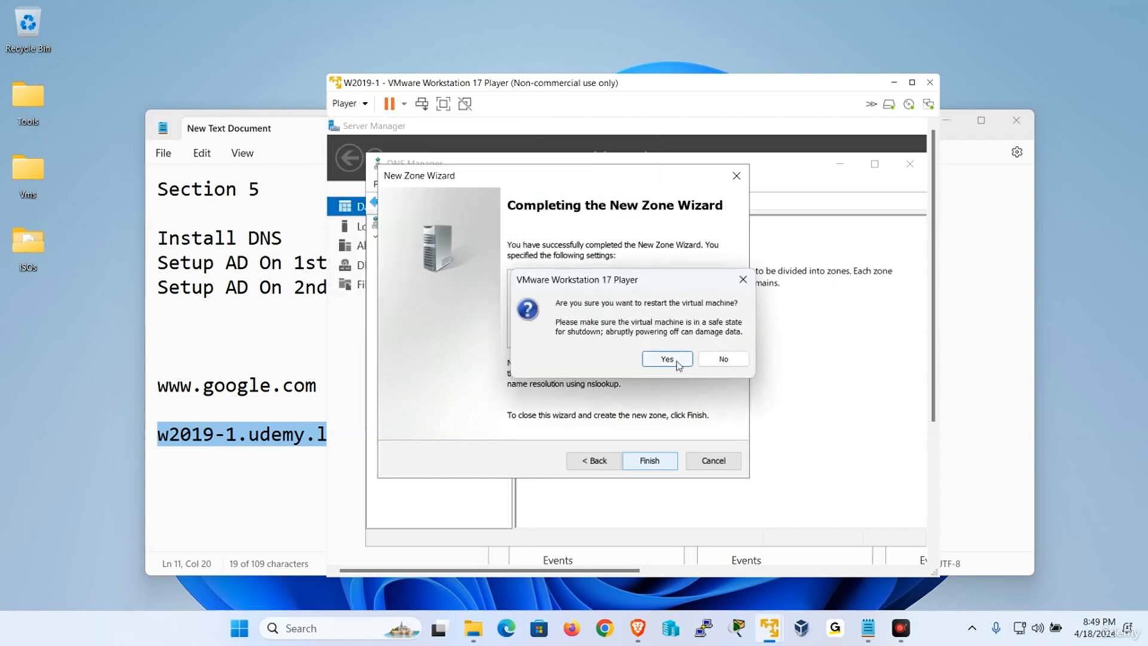
pyautogui.click(668, 359)
pyautogui.click(701, 355)
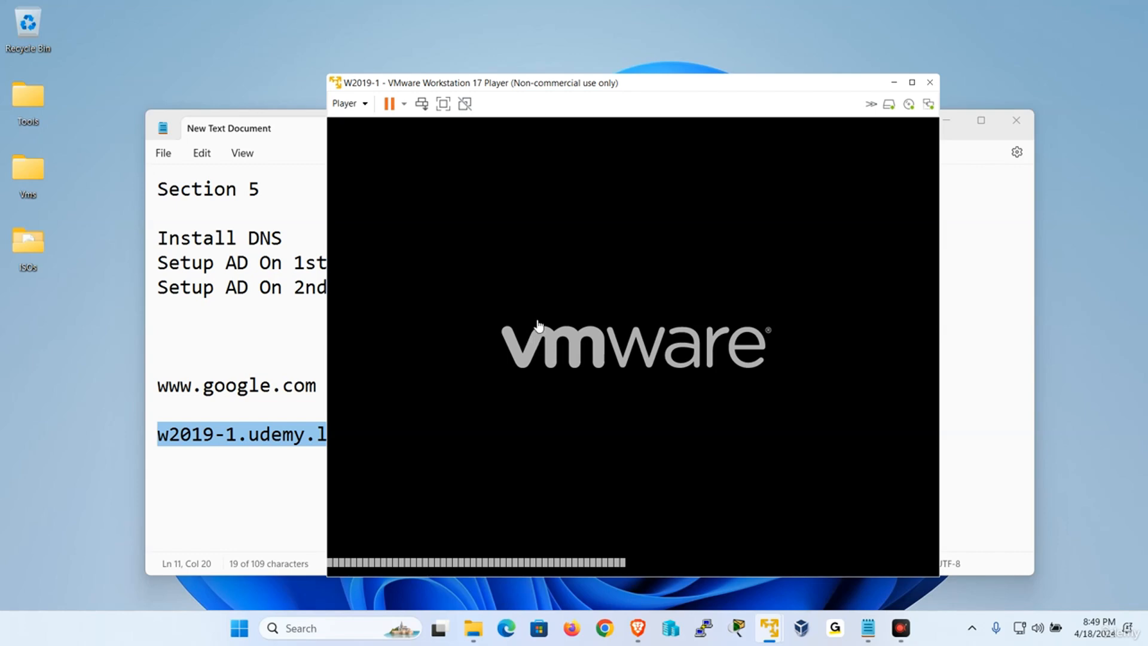
# Reposition the W2019-1 window on the desktop, then show it full screen while it boots.
pyautogui.moveTo(504, 87); pyautogui.dragTo(454, 47)
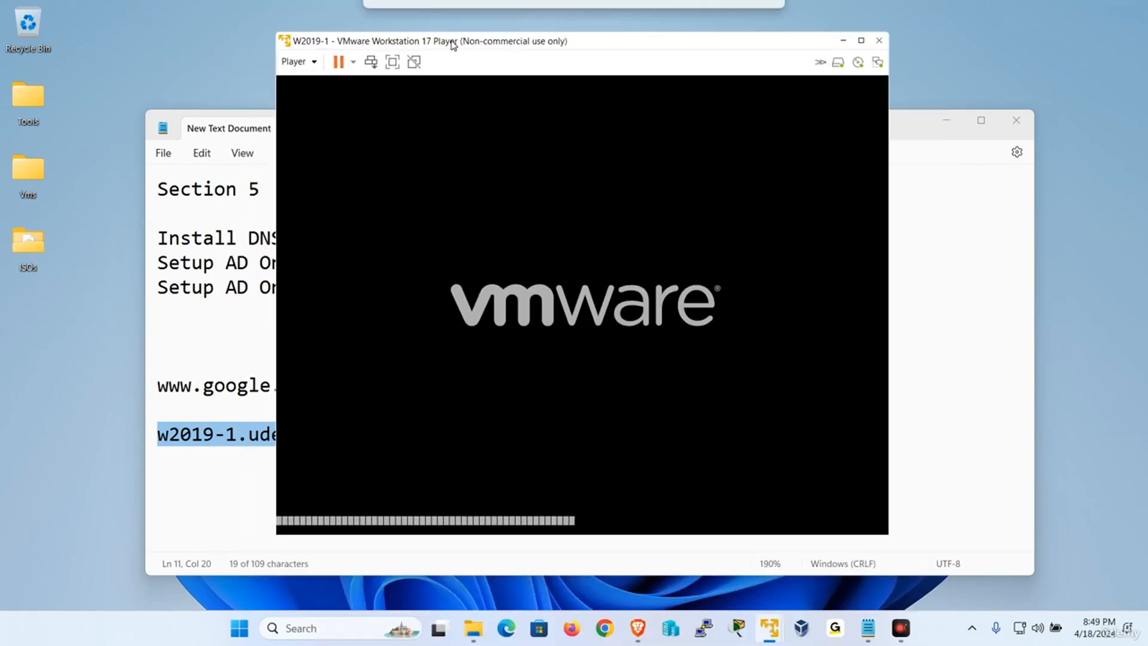
pyautogui.click(393, 60)
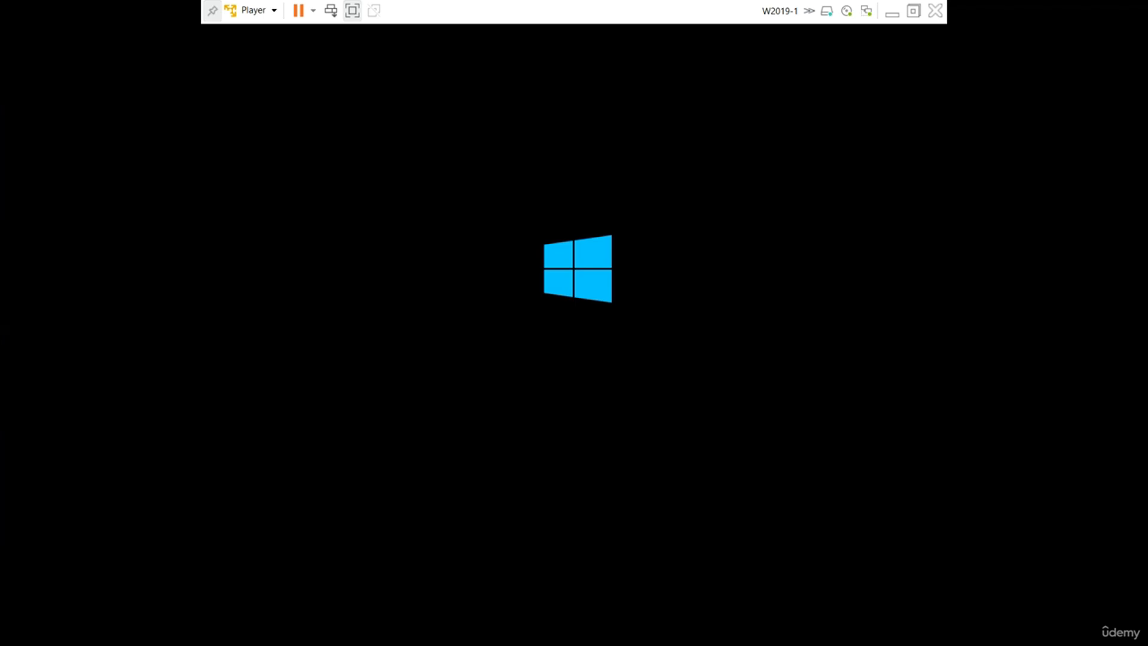
pyautogui.click(352, 10)
pyautogui.moveTo(536, 53); pyautogui.dragTo(551, 115)
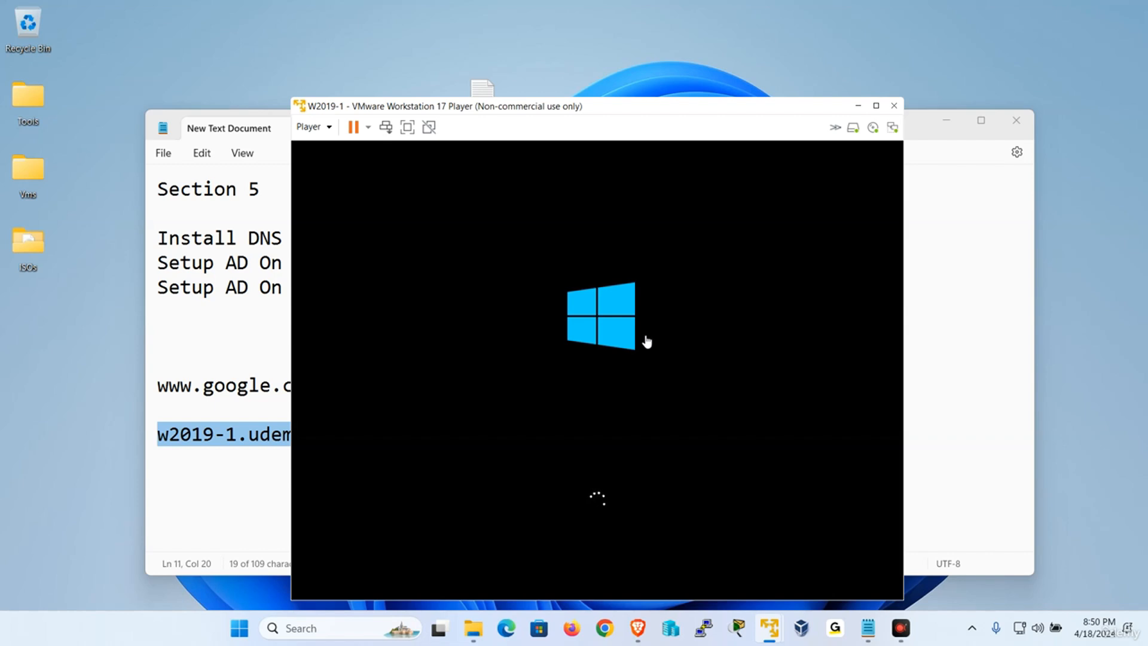
pyautogui.moveTo(610, 107); pyautogui.dragTo(591, 70)
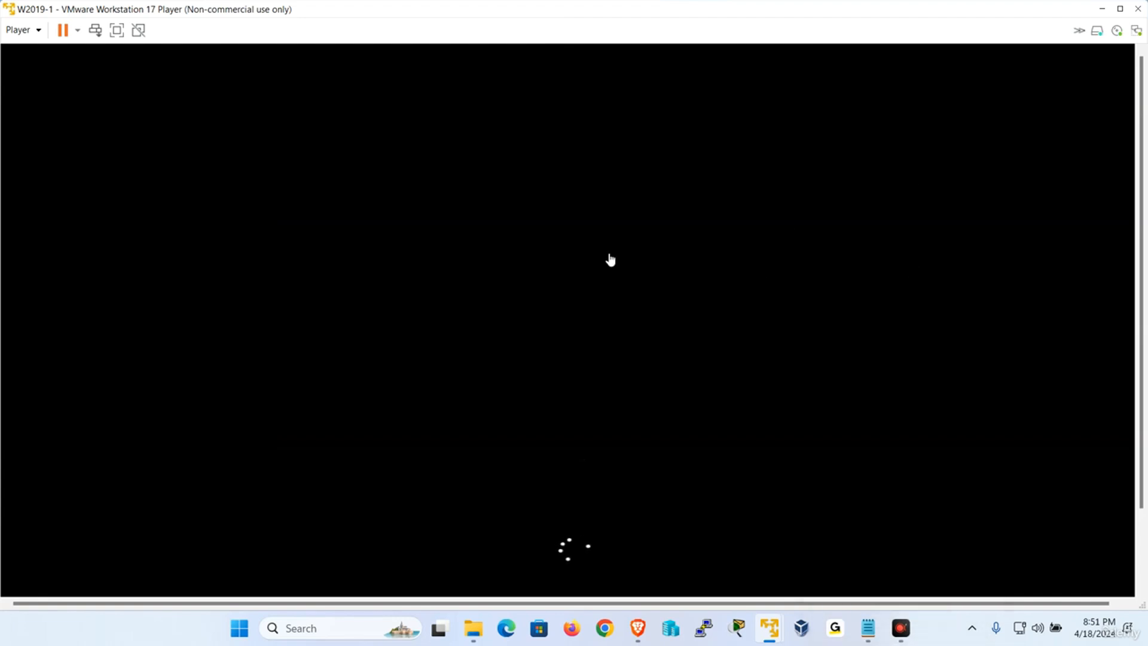
pyautogui.click(117, 30)
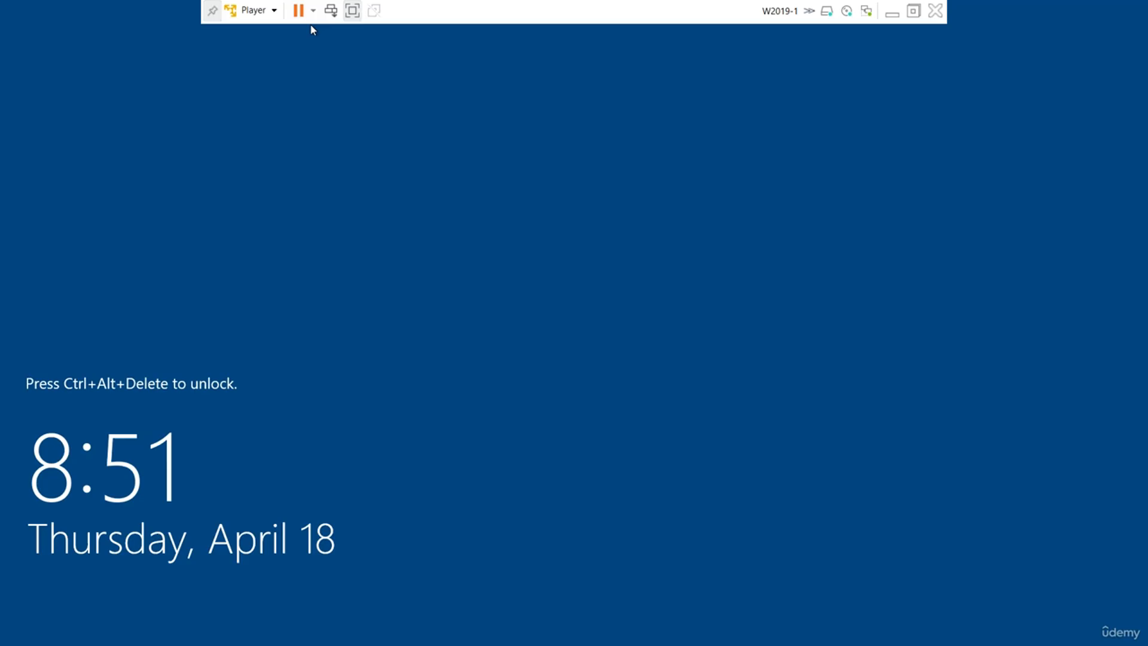
# Sign in to W2019-1 as Administrator, cancelling the Shutdown Event Tracker and Admin Center notice.
pyautogui.click(253, 10)
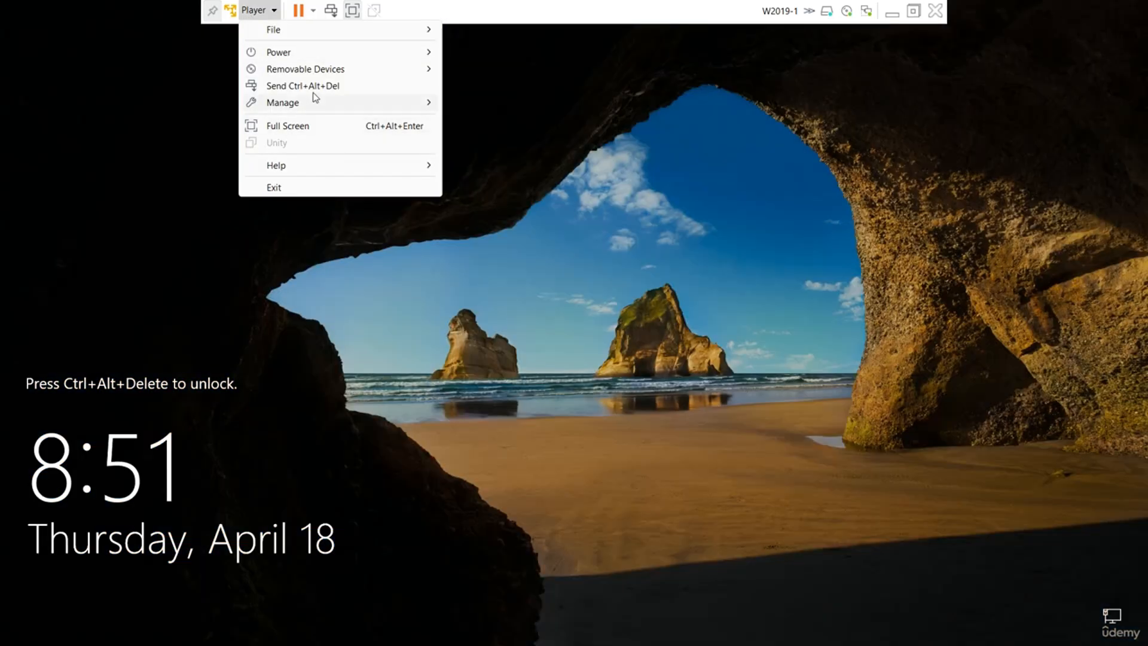
pyautogui.click(317, 86)
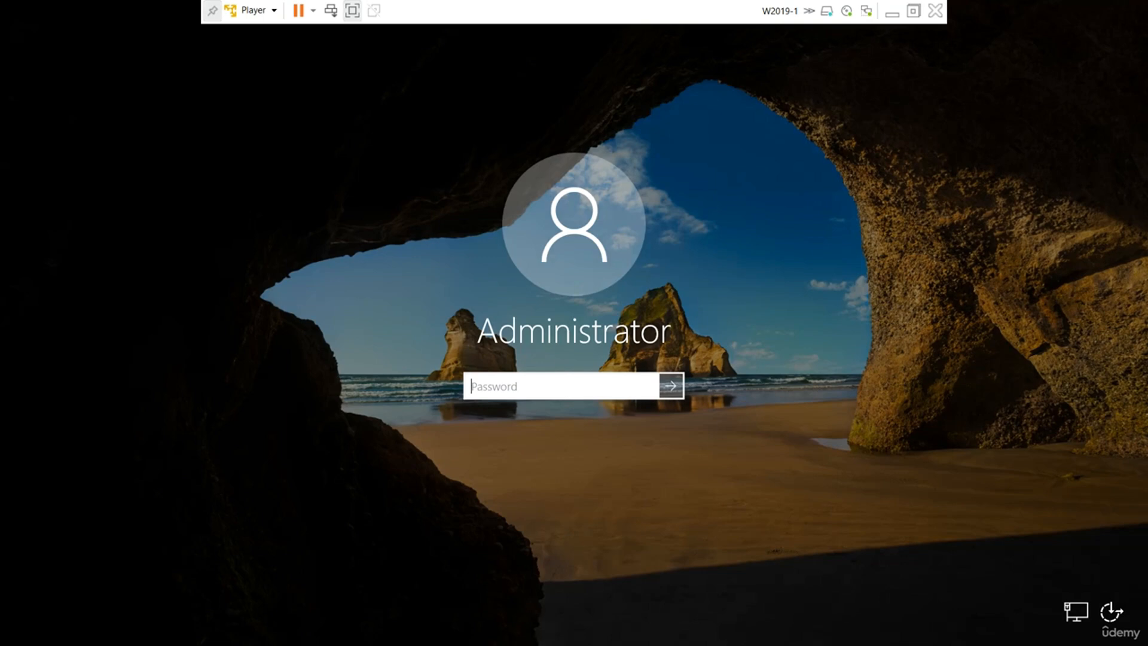
pyautogui.write('••••••••')
pyautogui.press('Return')
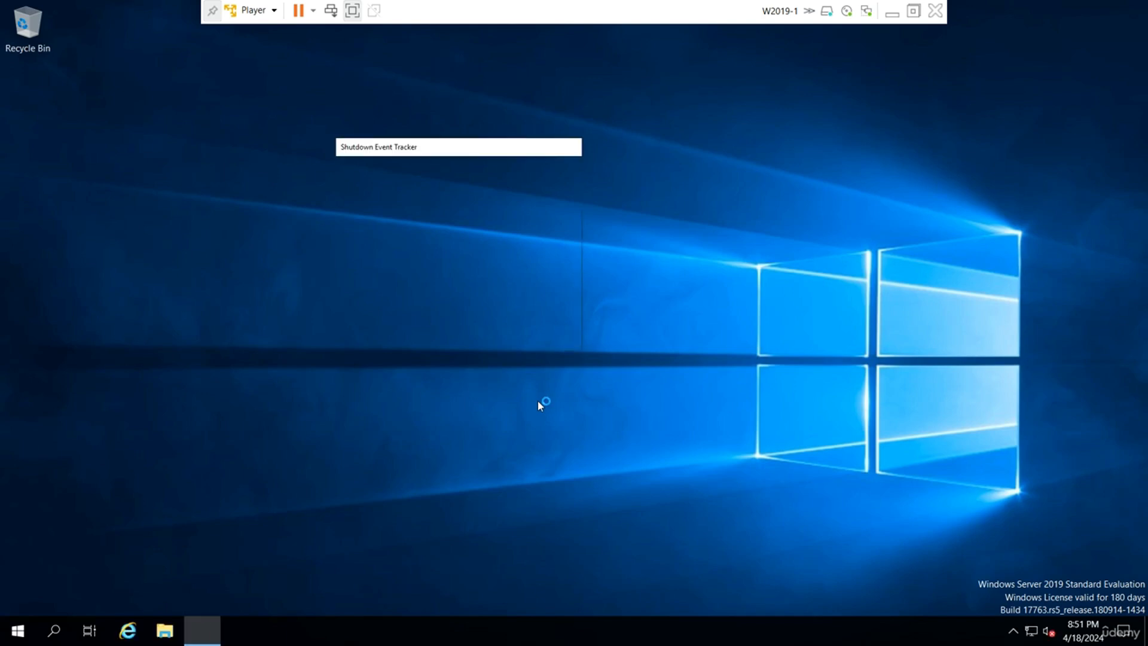
pyautogui.click(628, 418)
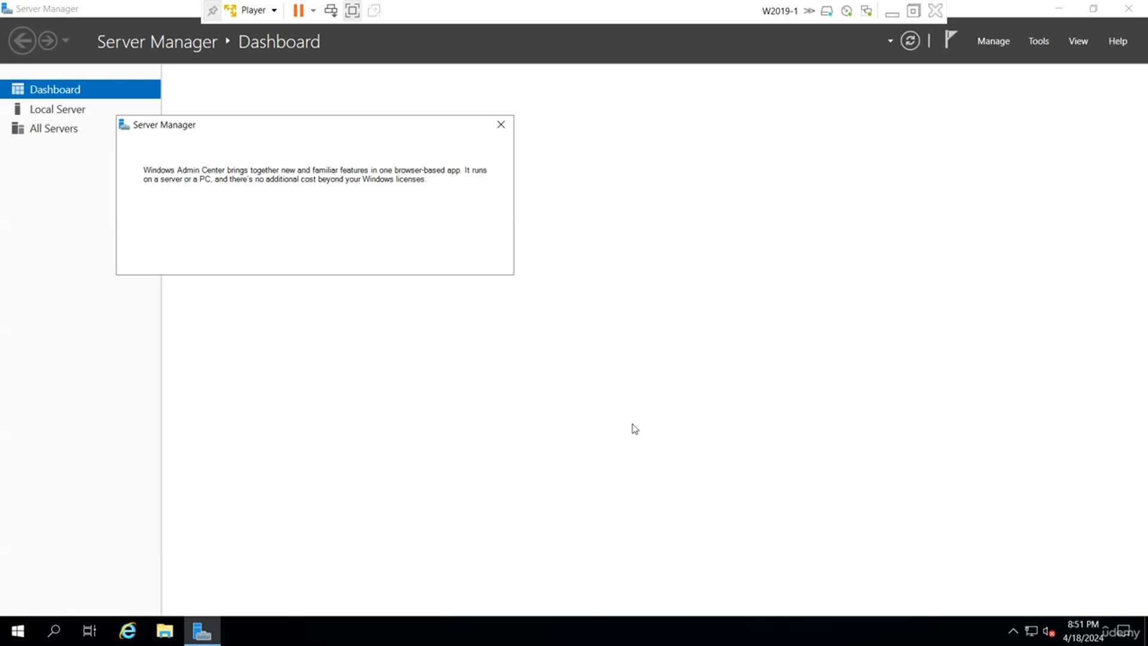
pyautogui.click(502, 124)
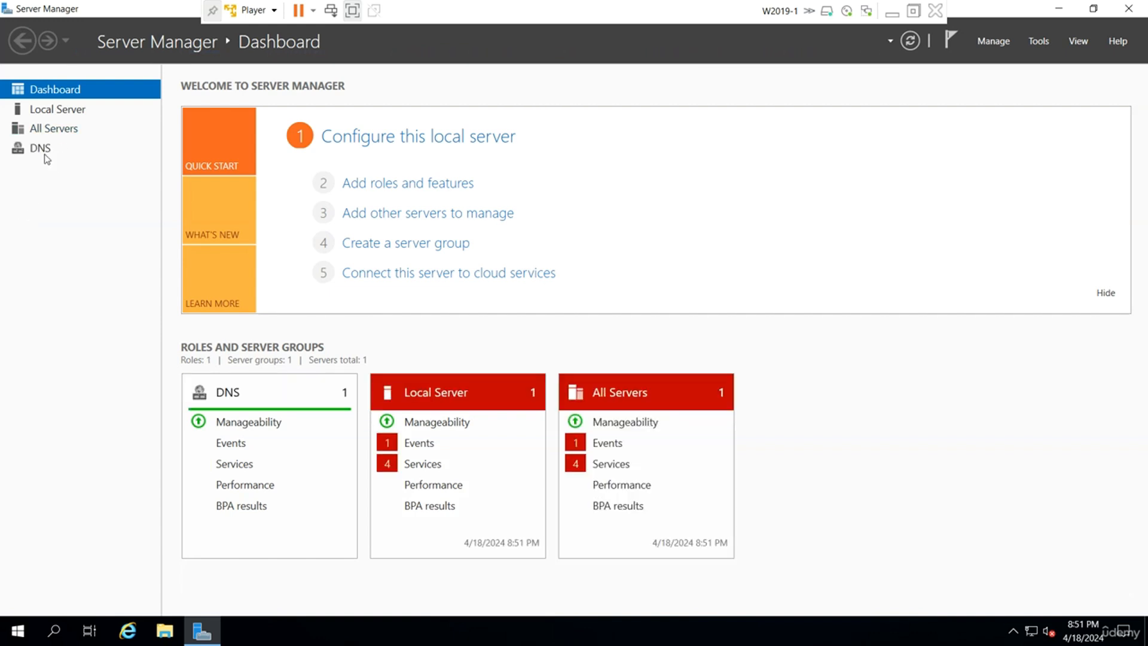
# Open DNS Manager from Tools and start a new zone under Forward Lookup Zones.
pyautogui.click(1039, 41)
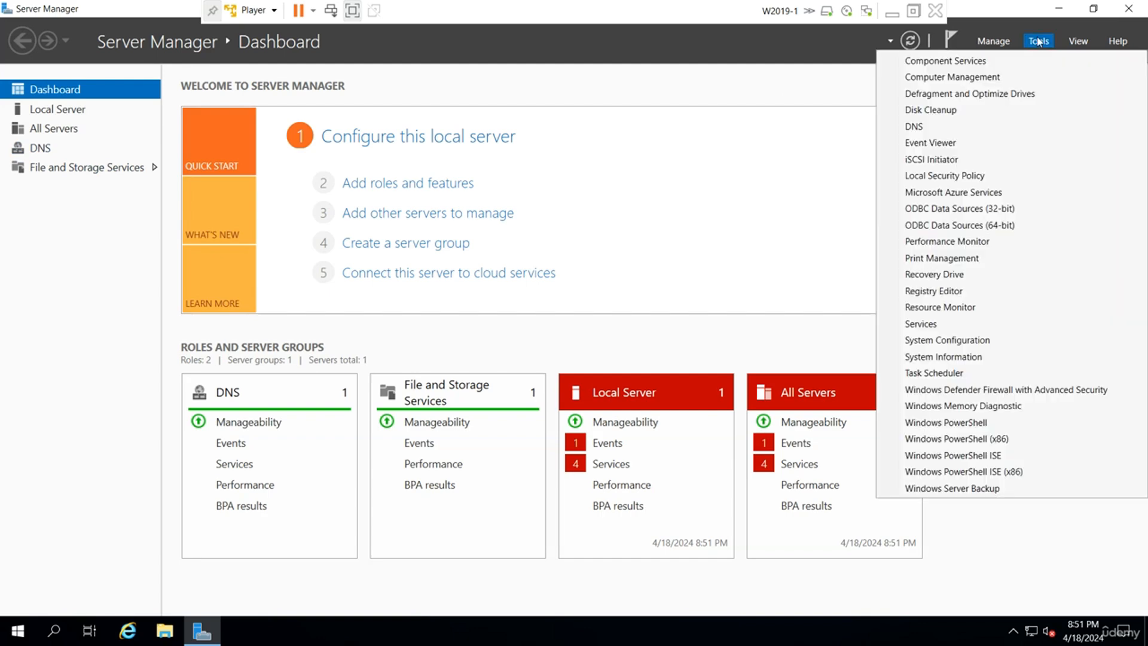
pyautogui.click(945, 128)
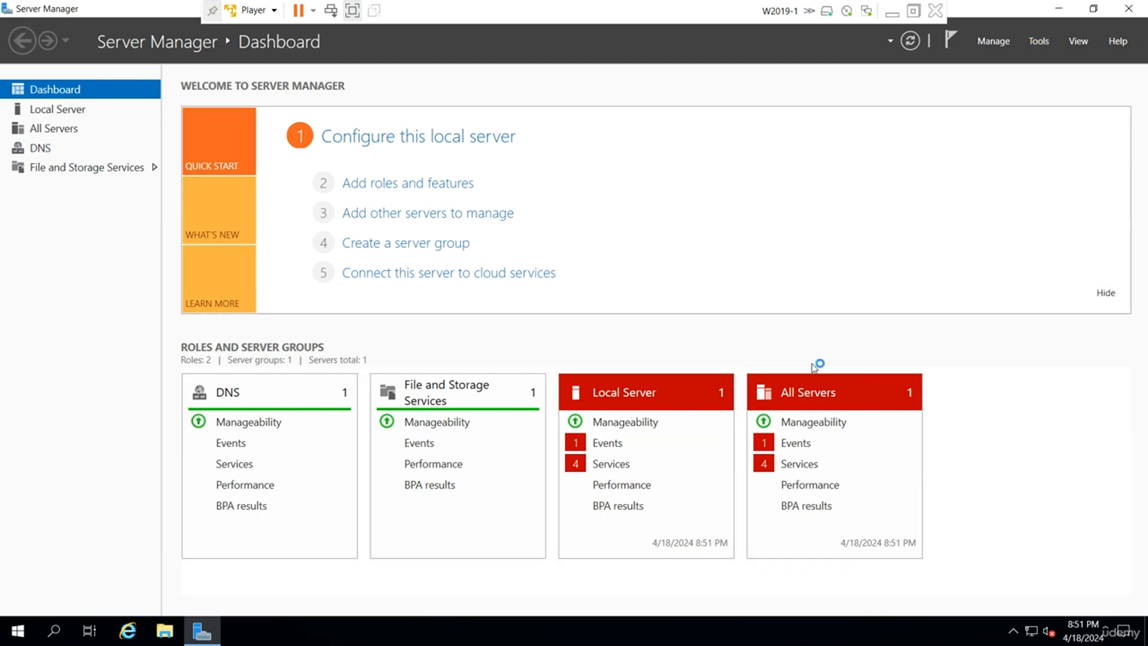
pyautogui.doubleClick(60, 120)
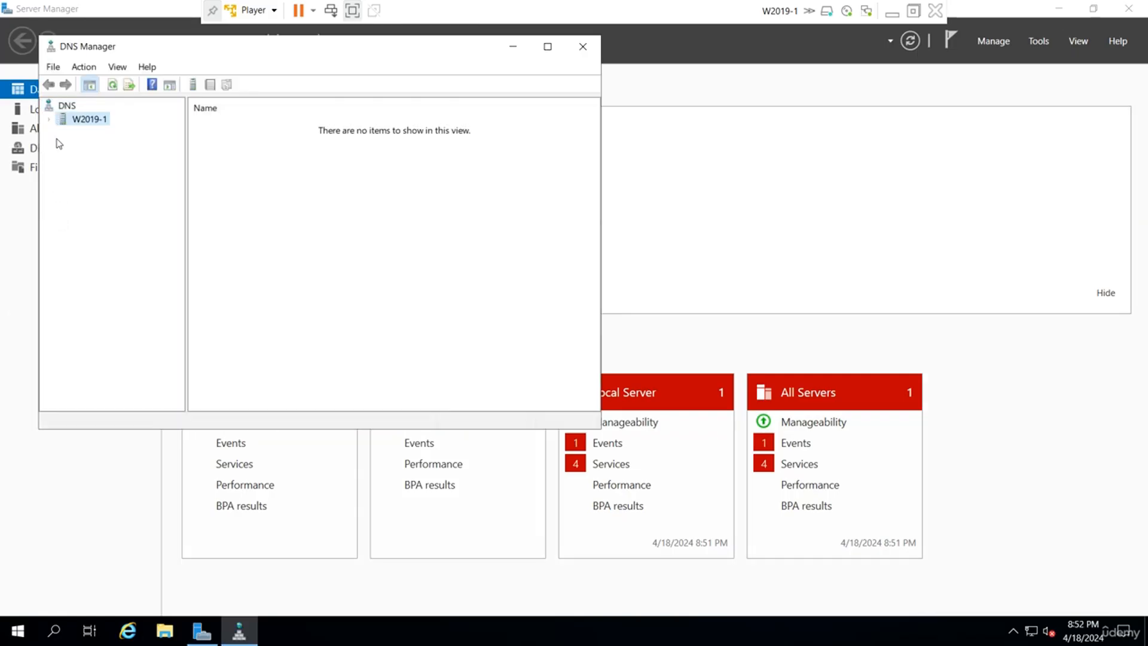
pyautogui.click(90, 135)
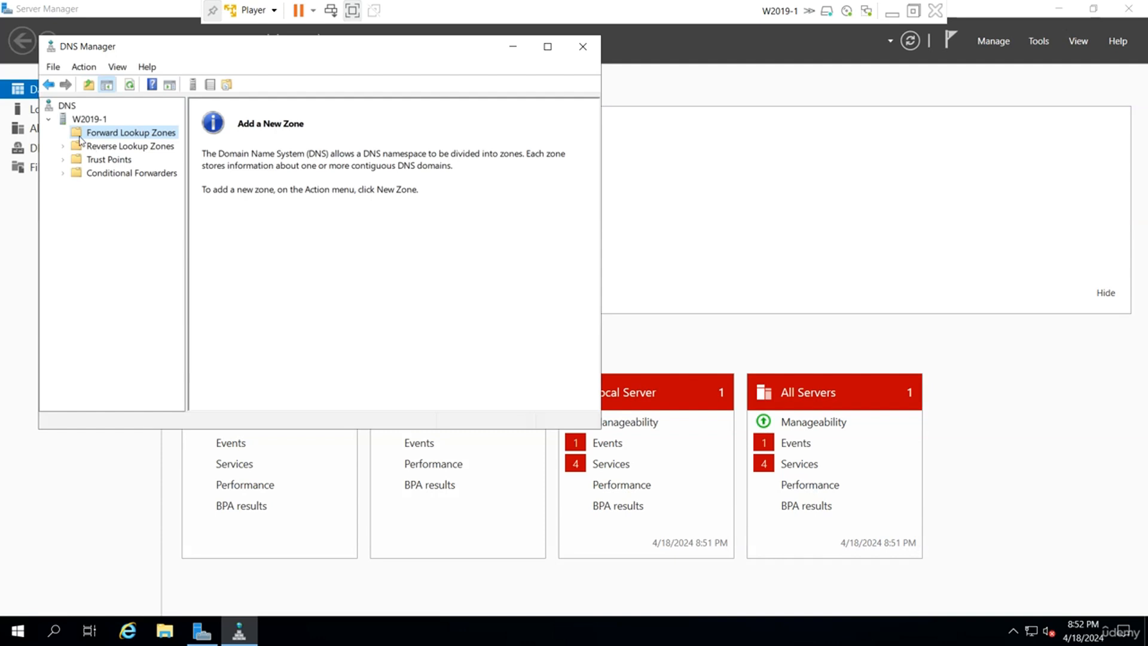
pyautogui.rightClick(163, 135)
pyautogui.click(207, 146)
# Create zone udemy.local with a new zone file, allowing nonsecure and secure dynamic updates.
pyautogui.click(306, 347)
pyautogui.click(306, 347)
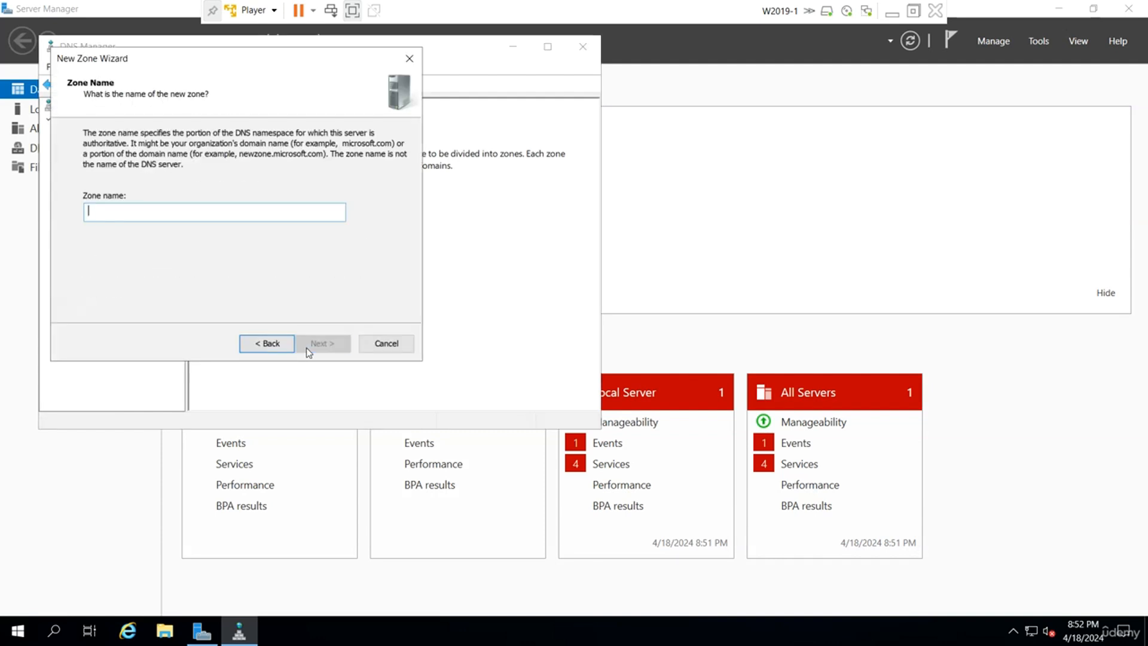
pyautogui.write('u')
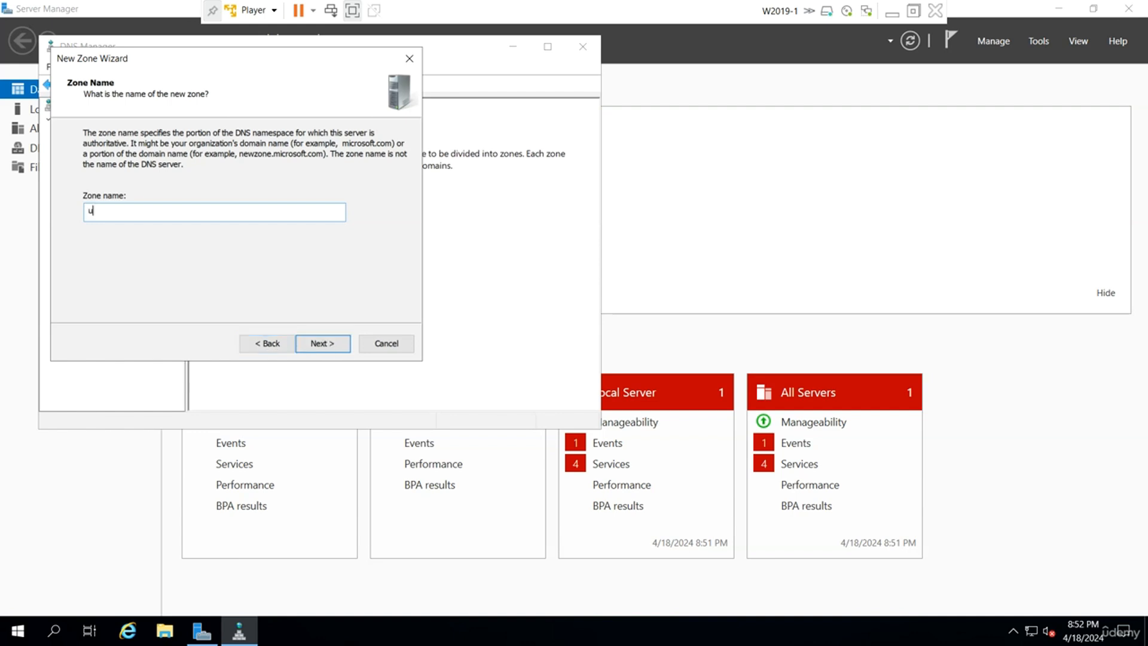
pyautogui.write('demy.local')
pyautogui.click(311, 346)
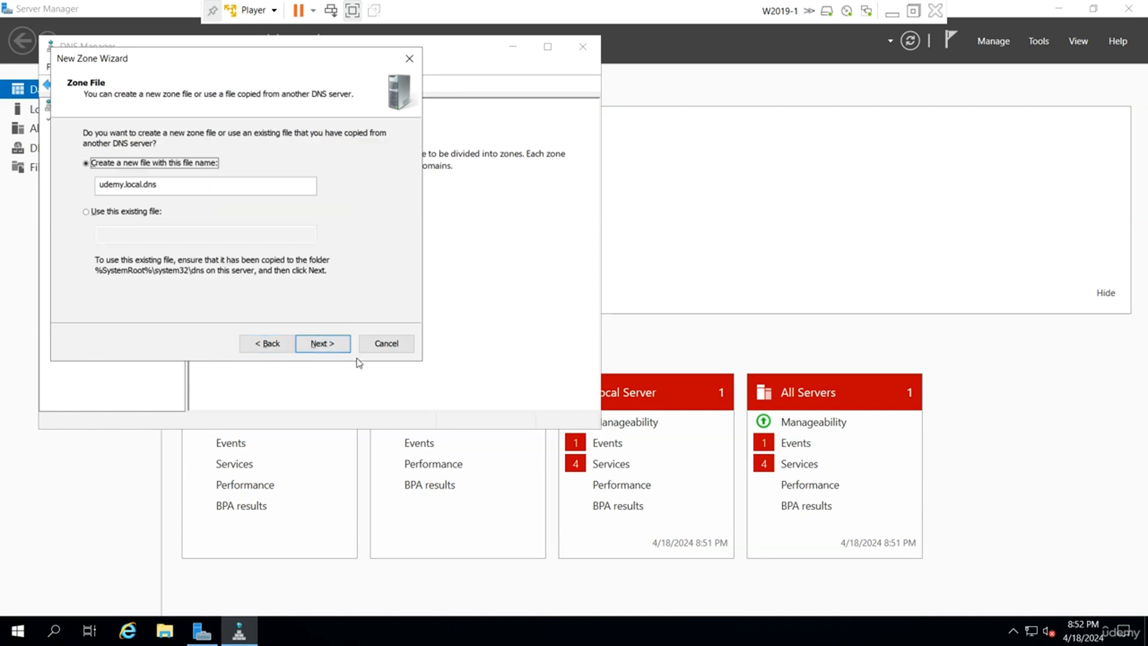
pyautogui.click(339, 342)
pyautogui.click(229, 224)
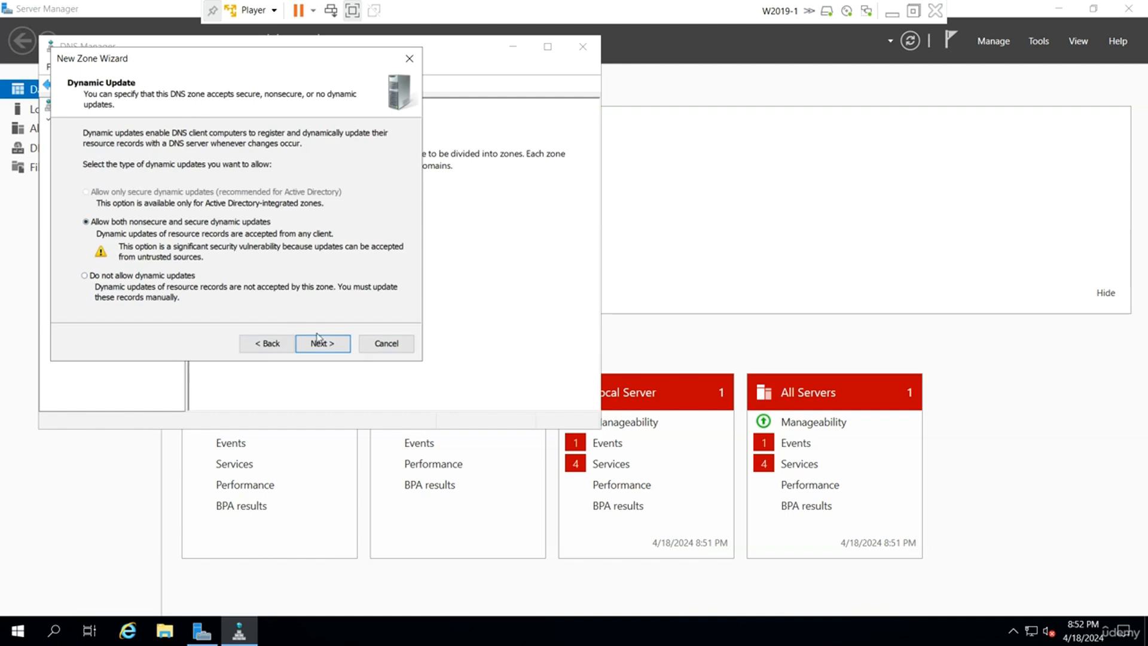
pyautogui.click(323, 345)
pyautogui.click(323, 345)
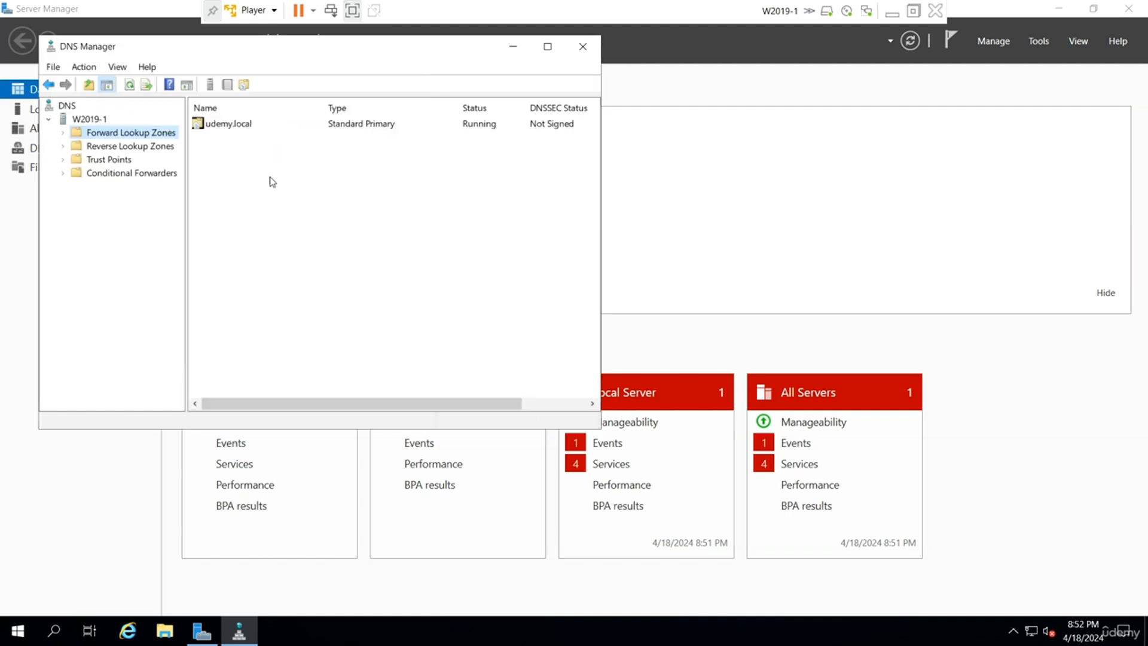
# Inspect udemy.local's SOA, NS and w2019-1 (192.168.223.128) records, then minimize the VM window.
pyautogui.doubleClick(264, 126)
pyautogui.click(476, 155)
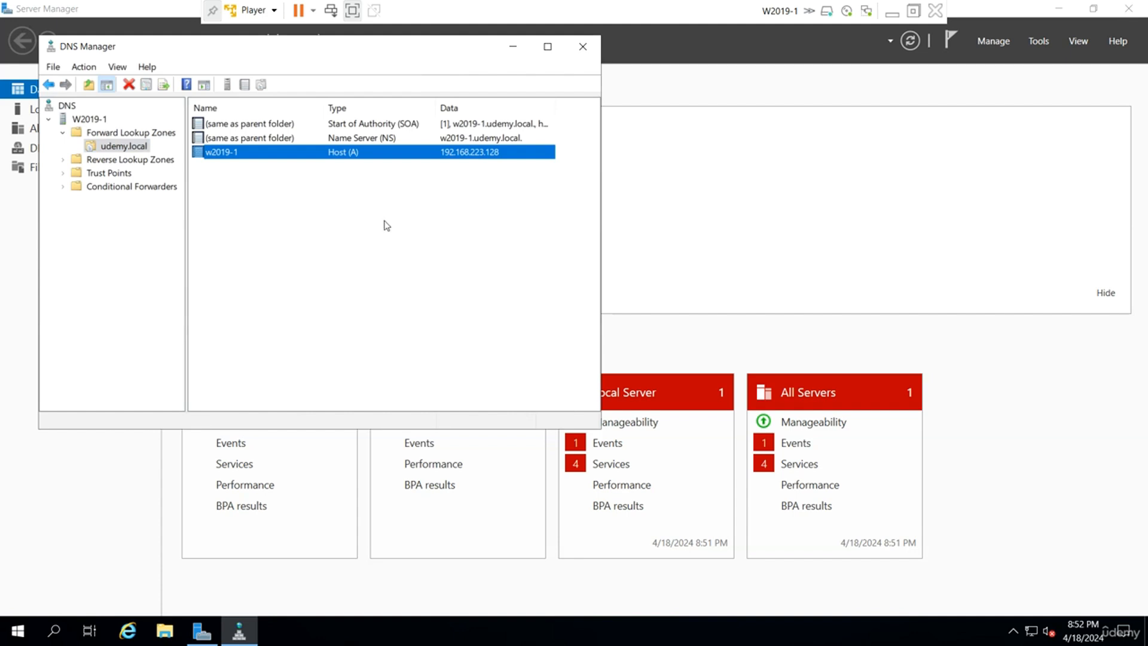
pyautogui.click(363, 144)
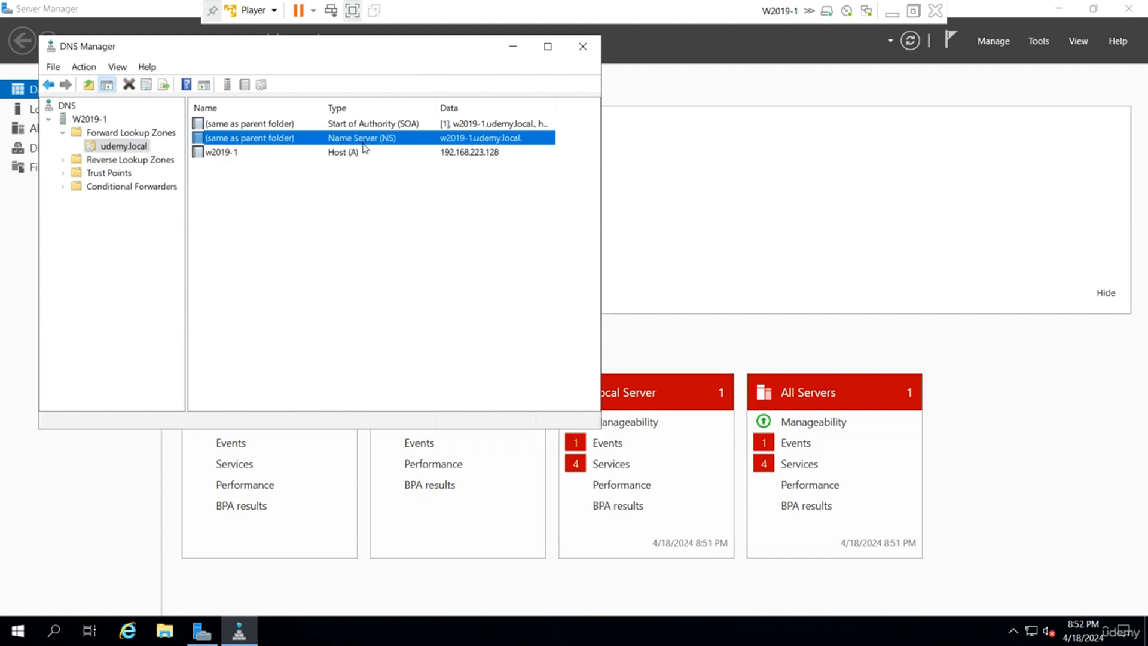
pyautogui.click(390, 125)
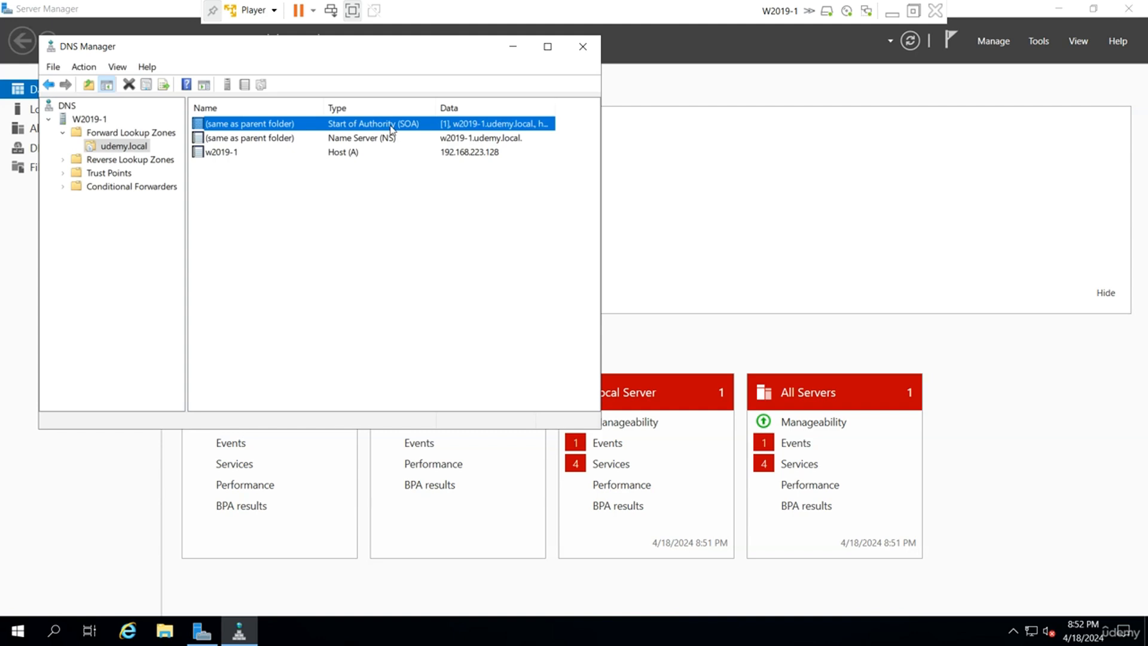
pyautogui.click(370, 153)
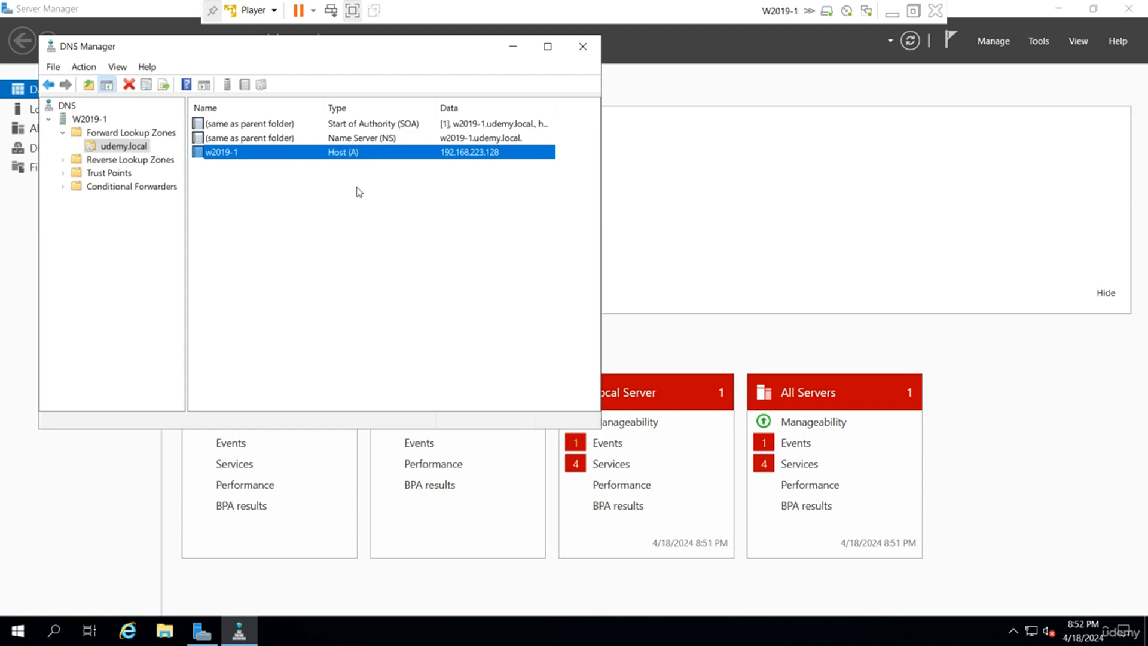
pyautogui.click(896, 19)
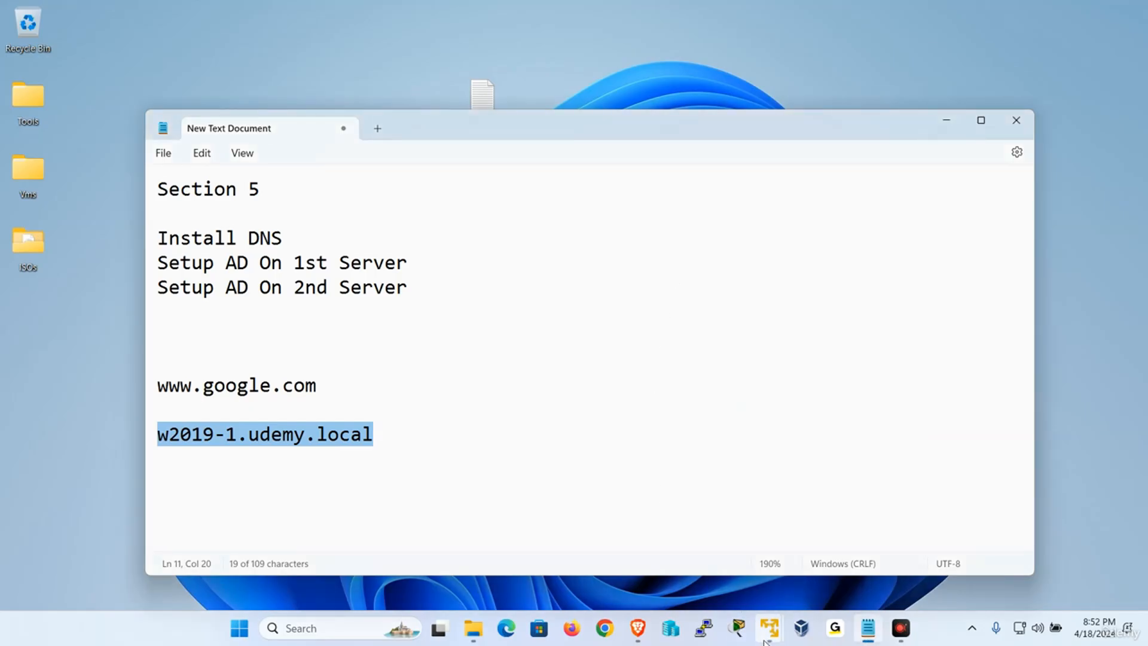
# Bring up W2019-2 and launch a command prompt with Win+R and cmd.
pyautogui.moveTo(770, 628)
pyautogui.click(838, 520)
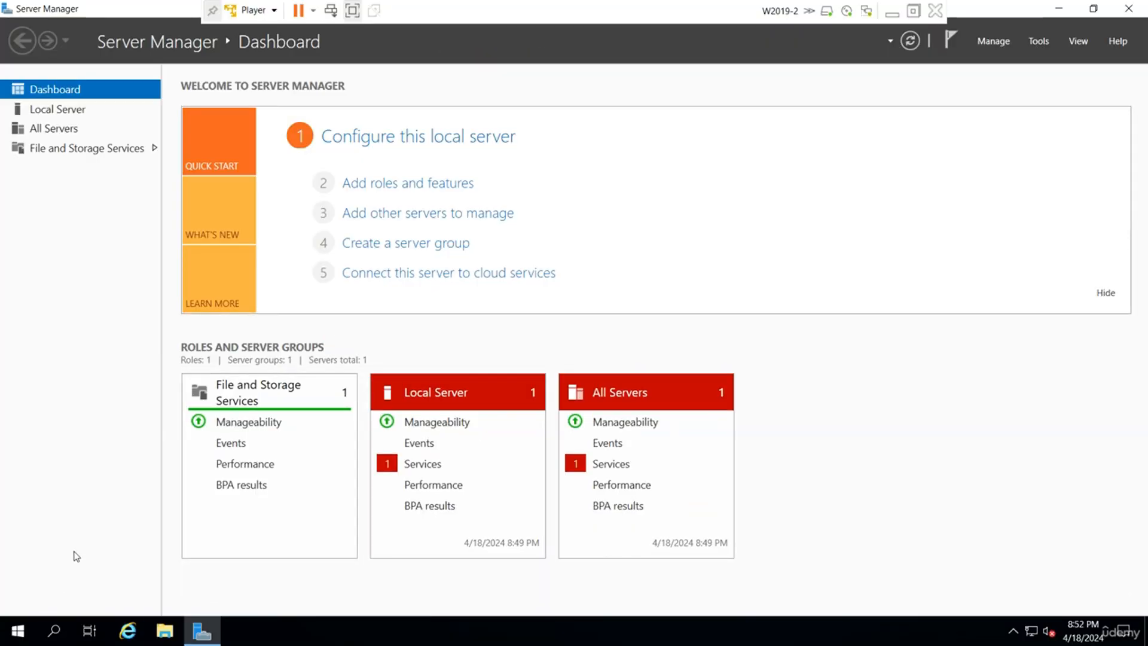
pyautogui.press('super+r')
pyautogui.write('c')
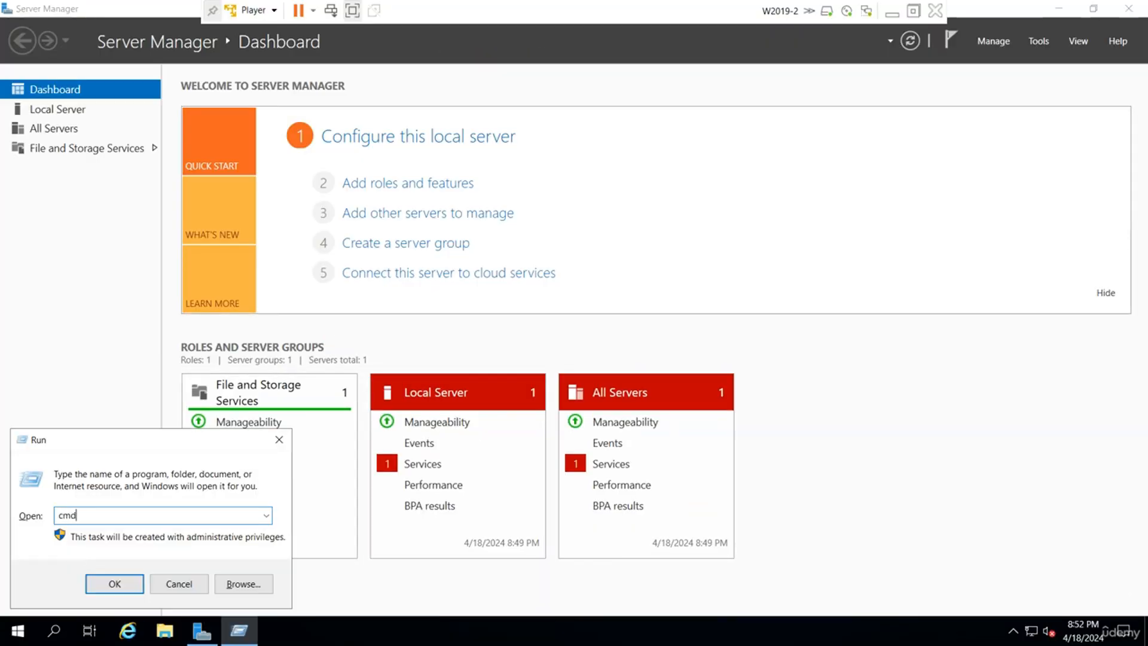
pyautogui.write('md')
pyautogui.press('Return')
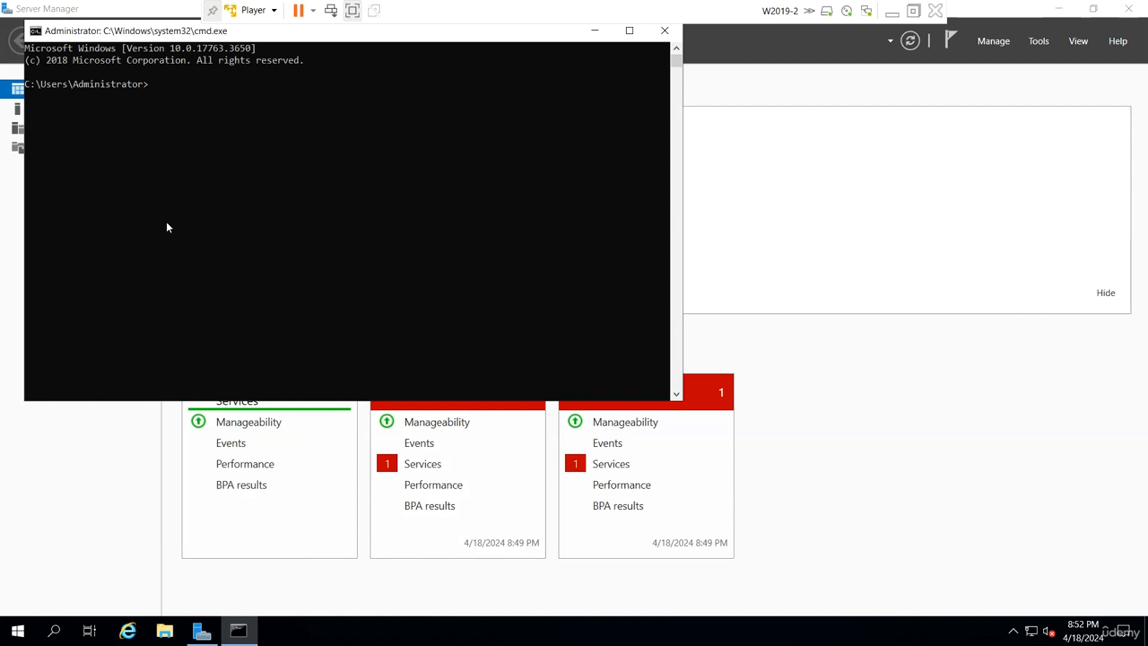
# Set the console font size to 36 and the screen text colour to green.
pyautogui.click(39, 34)
pyautogui.click(84, 169)
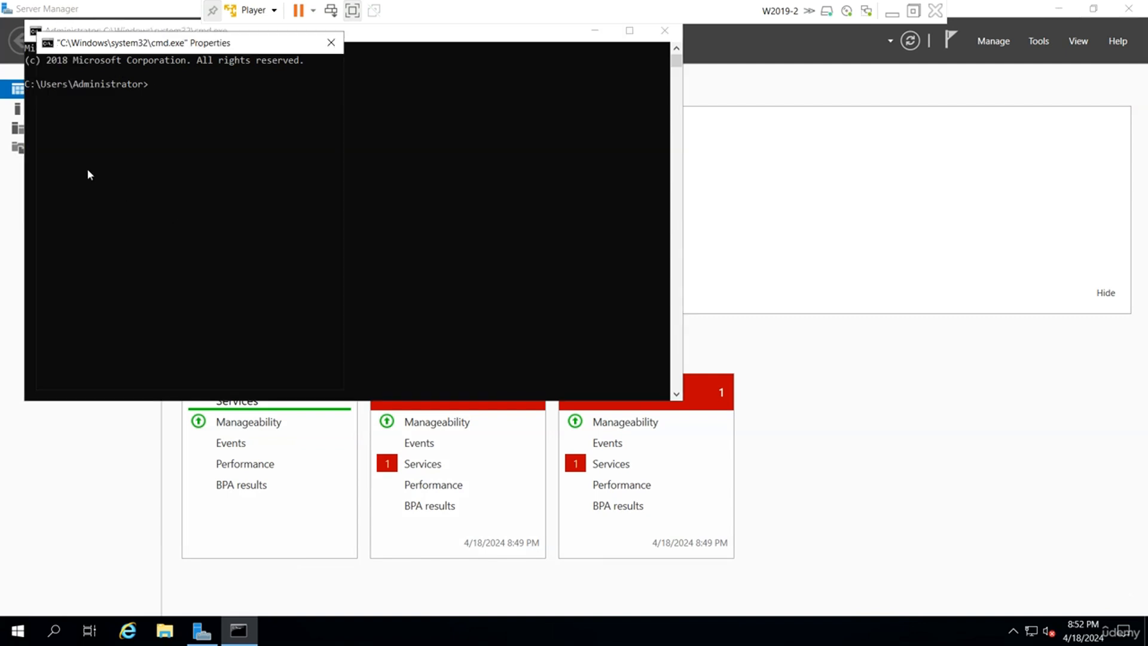
pyautogui.click(96, 66)
pyautogui.click(94, 65)
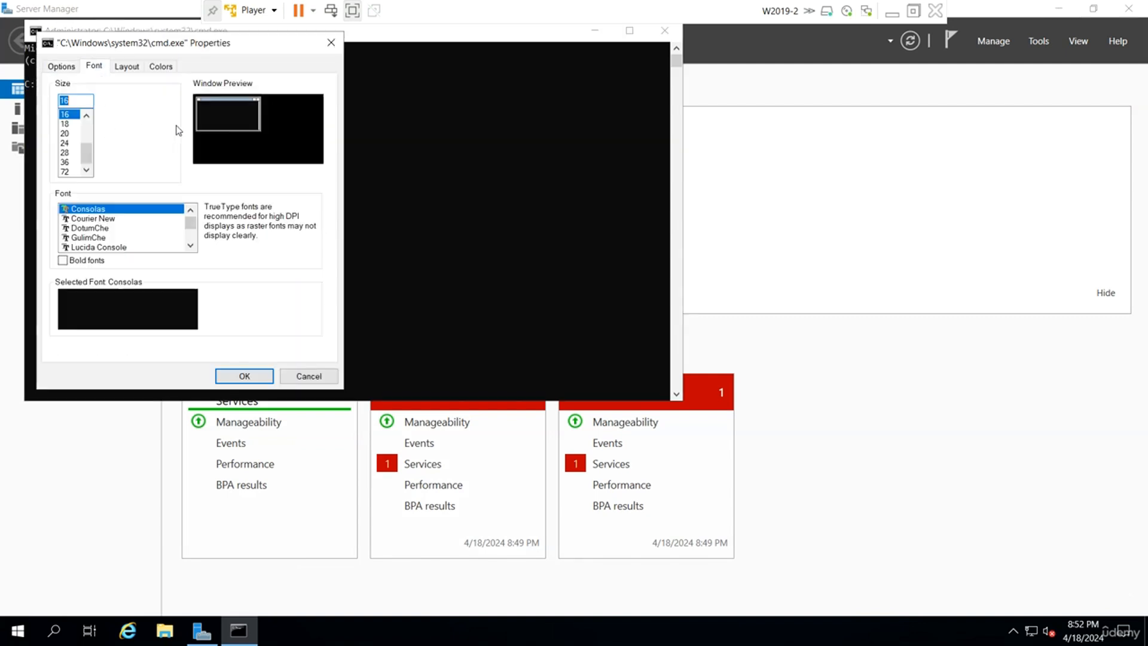
pyautogui.click(64, 162)
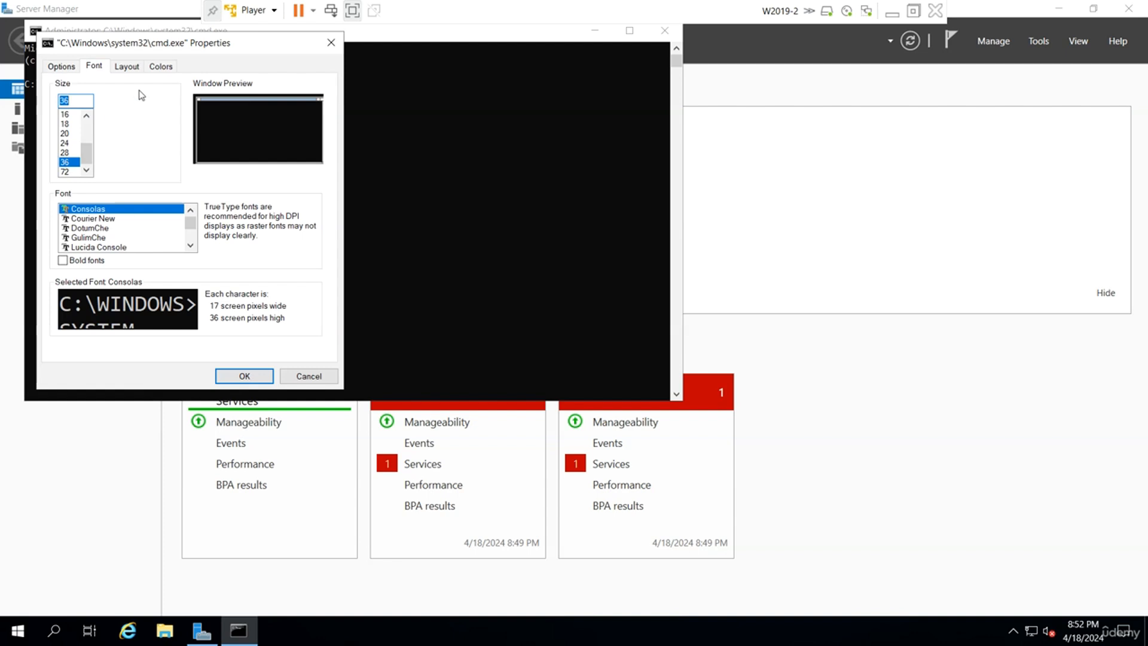
pyautogui.click(162, 66)
pyautogui.click(93, 94)
pyautogui.click(221, 164)
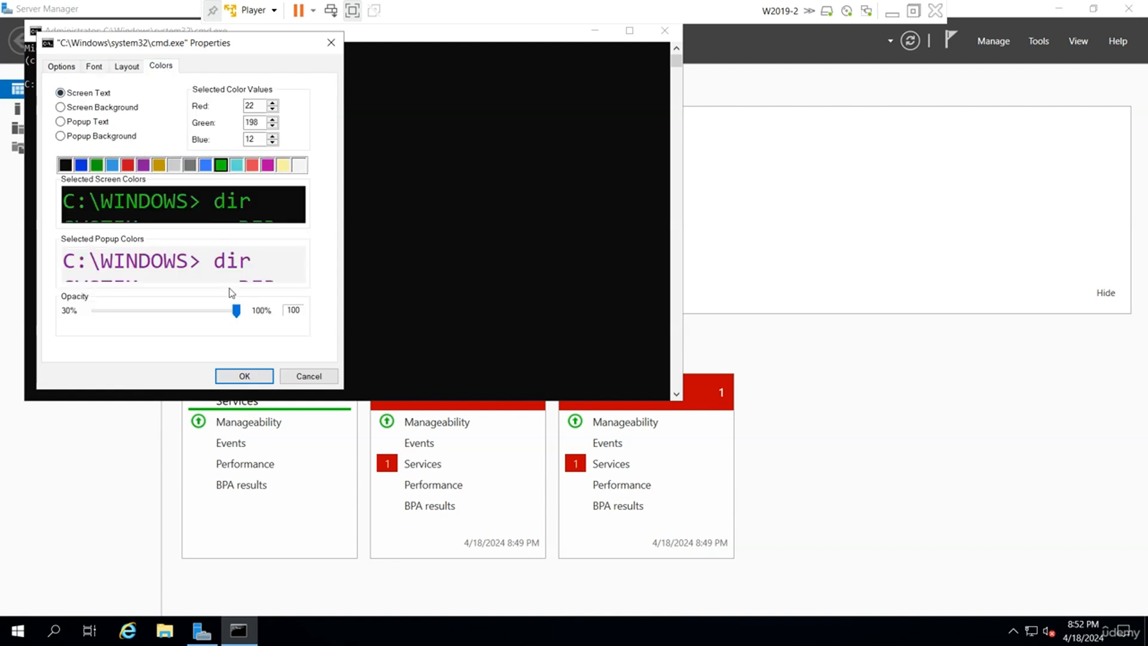
pyautogui.click(244, 375)
# Go to C:\, clear the console and ping w2019-2.udemy.local, which replies.
pyautogui.write('cd\\')
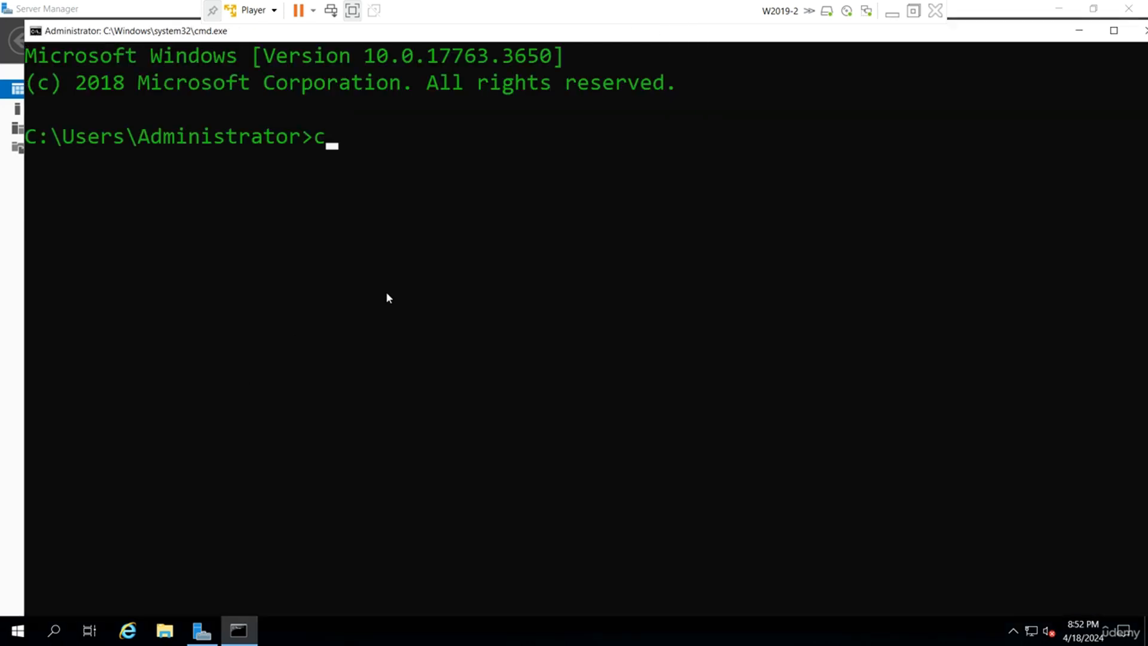
pyautogui.press('Return')
pyautogui.write('cls')
pyautogui.press('Return')
pyautogui.write('p')
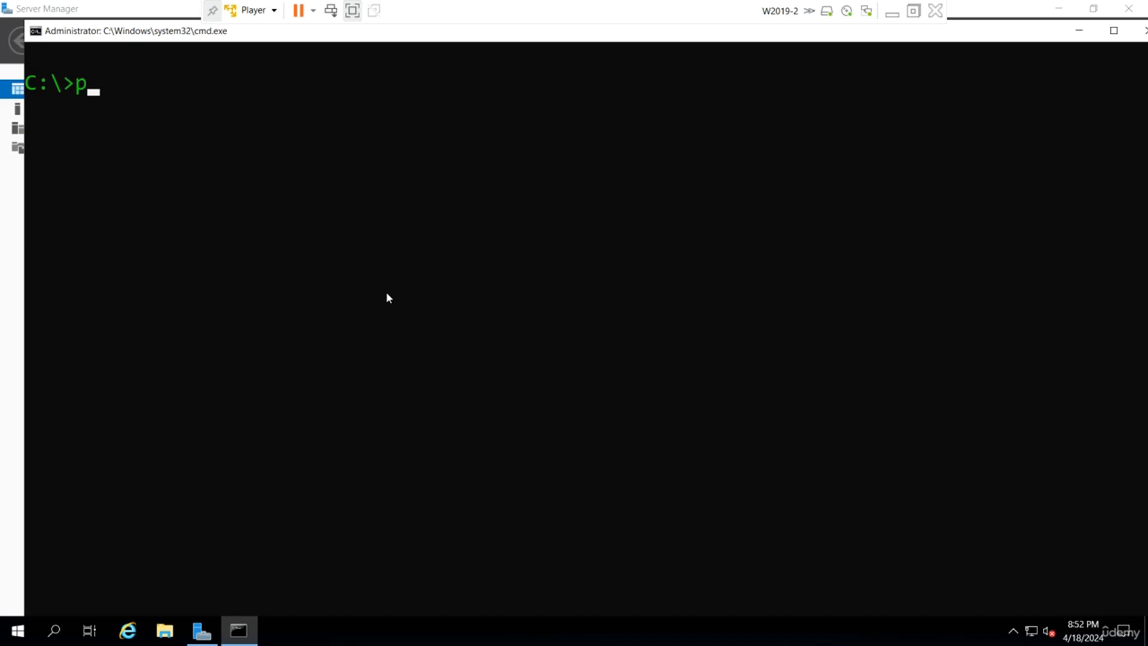
pyautogui.write('ing w2019-2.')
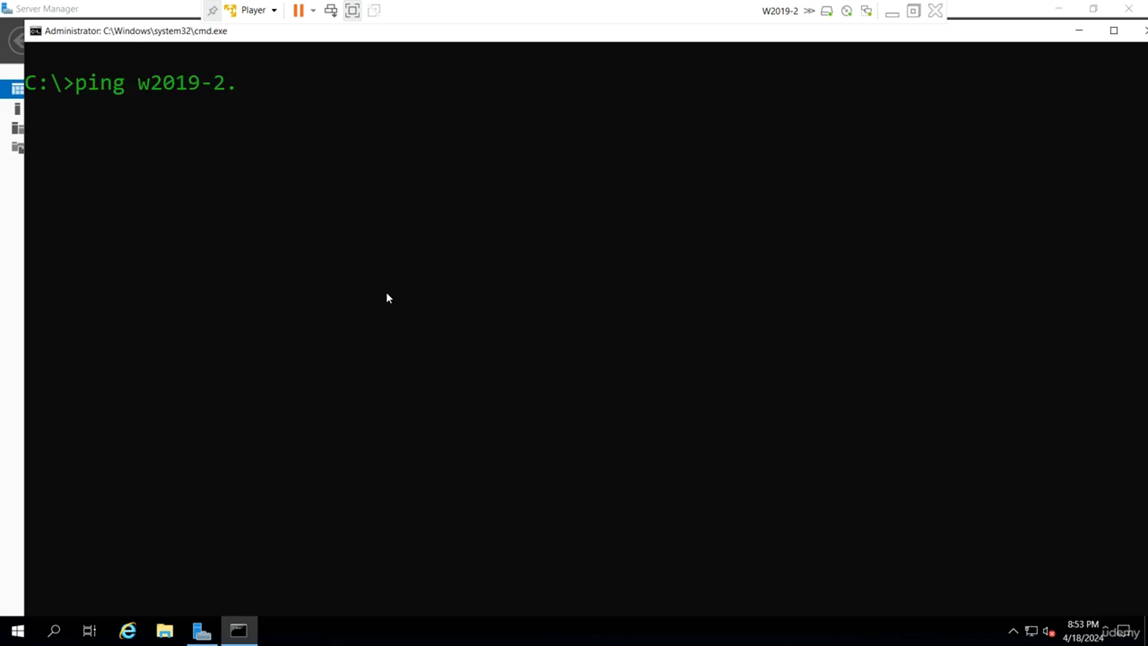
pyautogui.write('udemy.local')
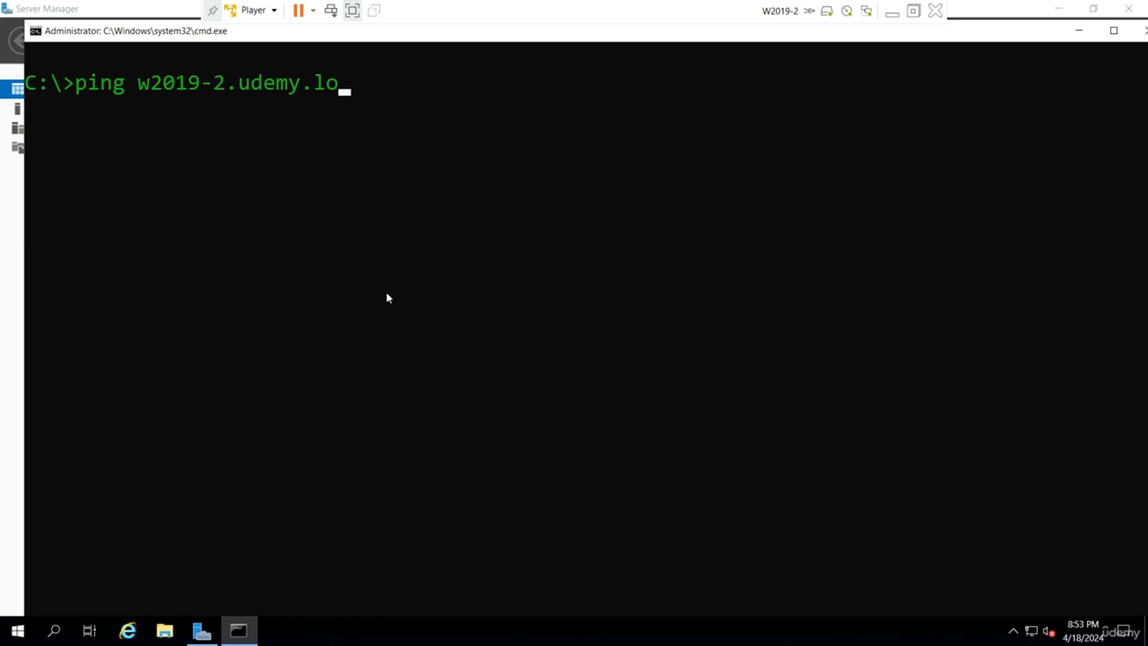
pyautogui.press('Return')
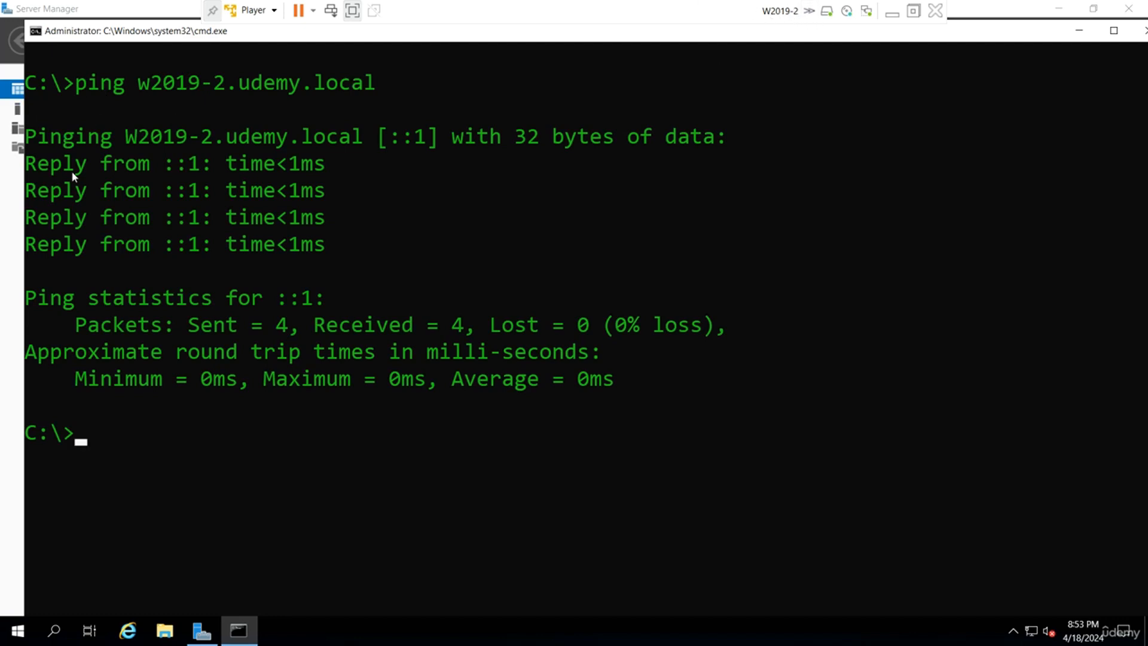
# Ping w2019-1.udemy.local, which can't be found, then run ncpa.cpl.
pyautogui.press('Up')
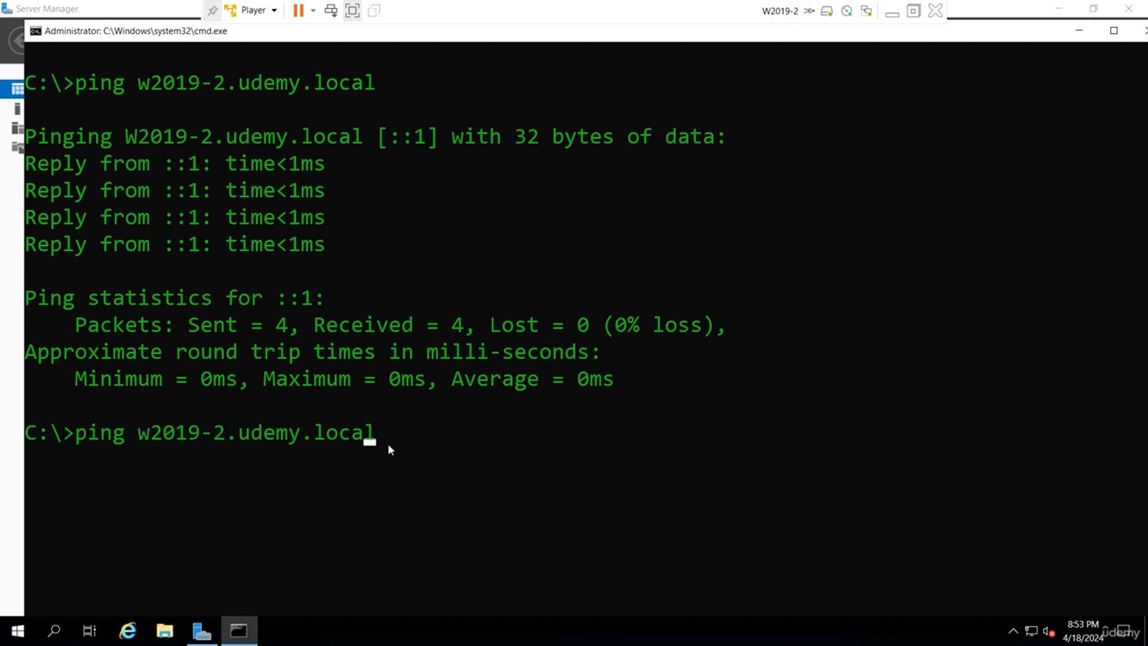
pyautogui.press('Left')
pyautogui.press('Left')
pyautogui.press('Left')
pyautogui.press('Left')
pyautogui.press('Left')
pyautogui.press('Left')
pyautogui.press('Left')
pyautogui.press('Left')
pyautogui.press('Left')
pyautogui.press('Left')
pyautogui.press('Left')
pyautogui.press('Left')
pyautogui.press('Left')
pyautogui.press('Right')
pyautogui.press('Right')
pyautogui.press('BackSpace')
pyautogui.write('1')
pyautogui.press('Return')
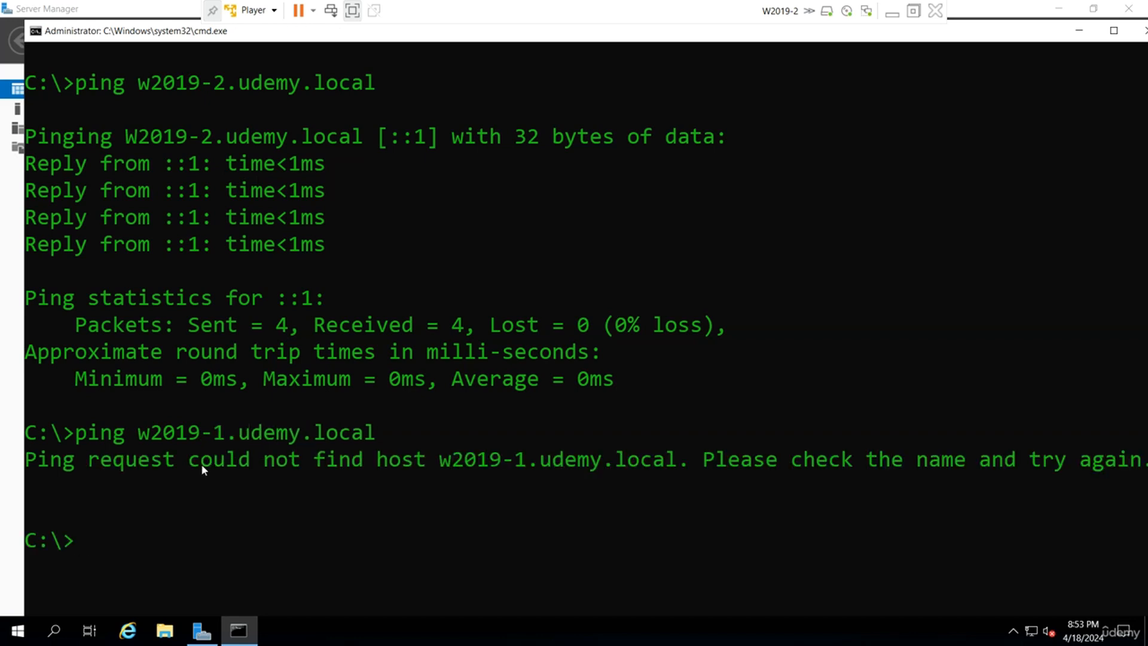
pyautogui.write('ncpa.cpl')
pyautogui.press('Return')
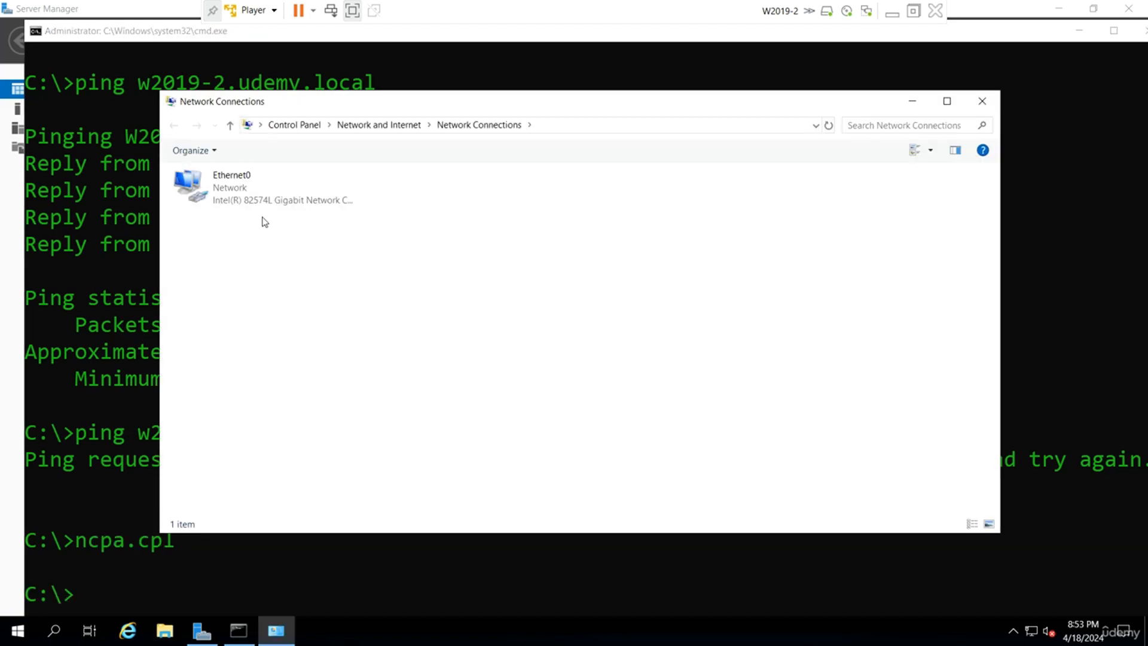
# Point Ethernet0's IPv4 preferred DNS at 192.168.223.128 (W2019-1), then return to the command prompt.
pyautogui.click(236, 200)
pyautogui.rightClick(237, 198)
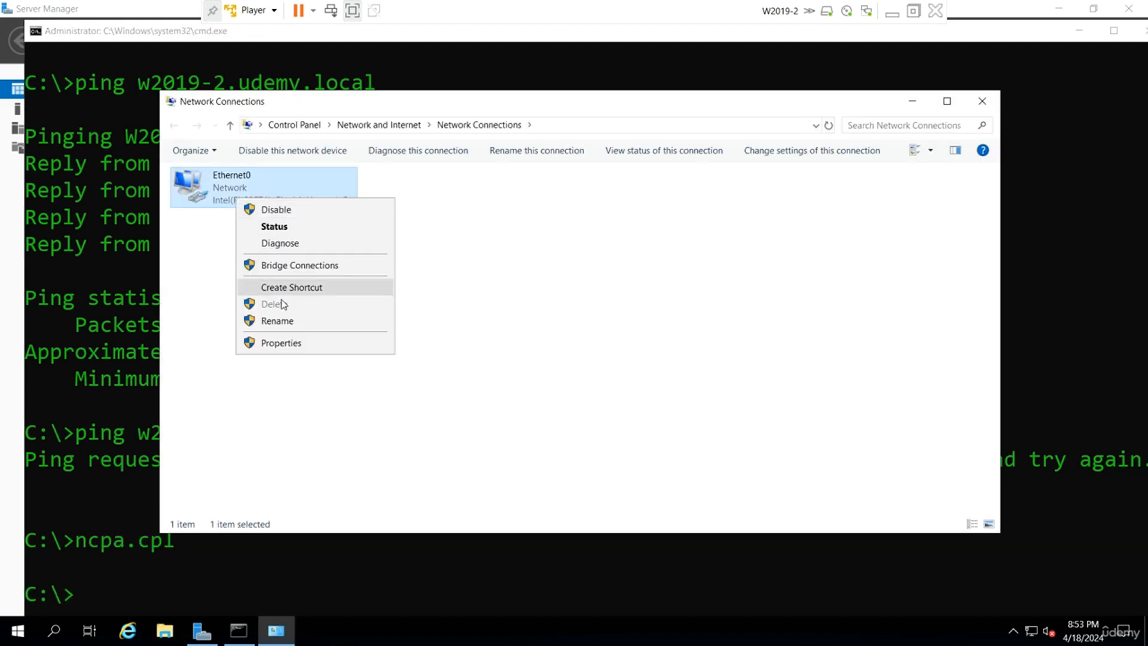
pyautogui.click(288, 344)
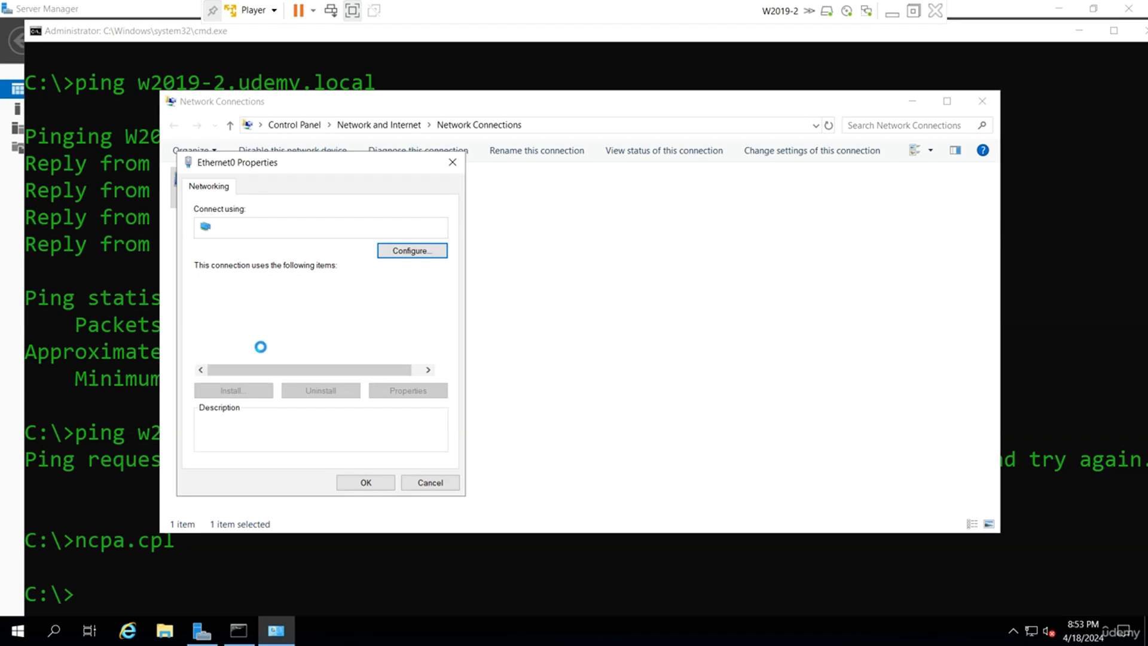
pyautogui.doubleClick(337, 321)
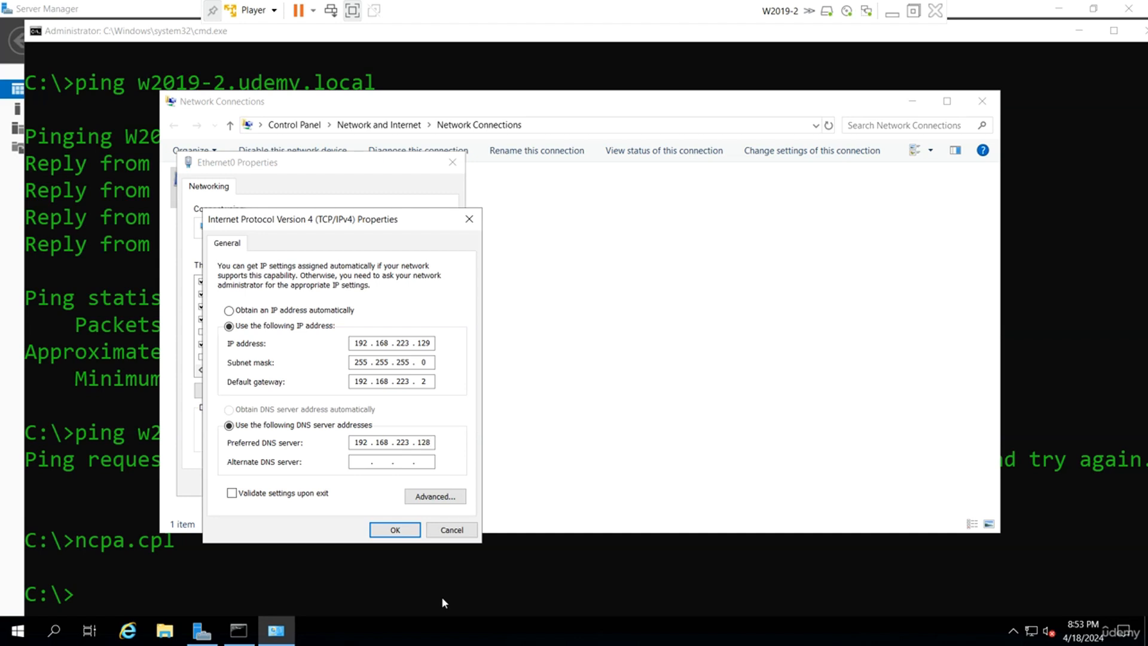
pyautogui.click(395, 530)
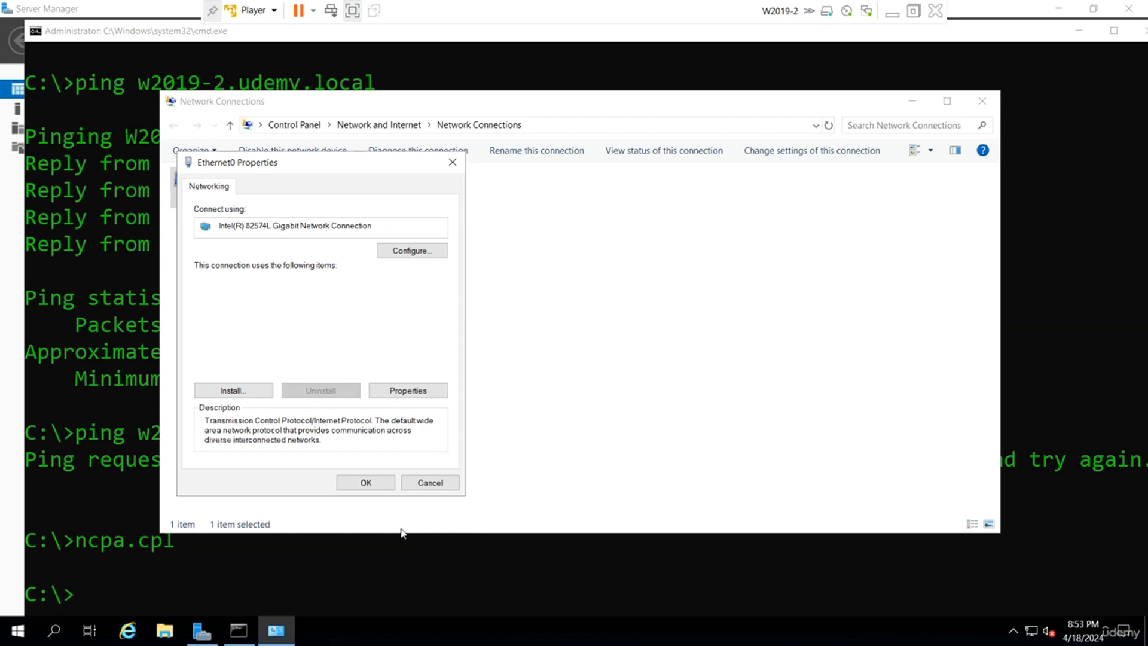
pyautogui.click(367, 486)
pyautogui.click(277, 581)
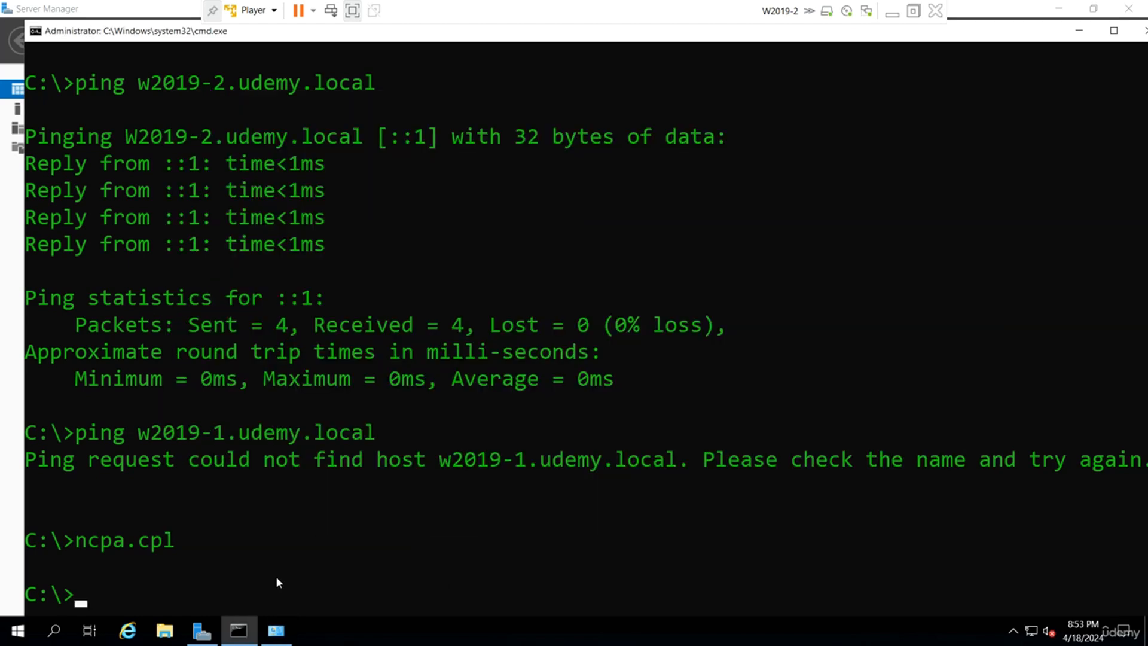
# Re-run the w2019-1.udemy.local ping, now resolving to 192.168.223.128 with 0% loss, then minimize.
pyautogui.press('Up')
pyautogui.press('Up')
pyautogui.press('Return')
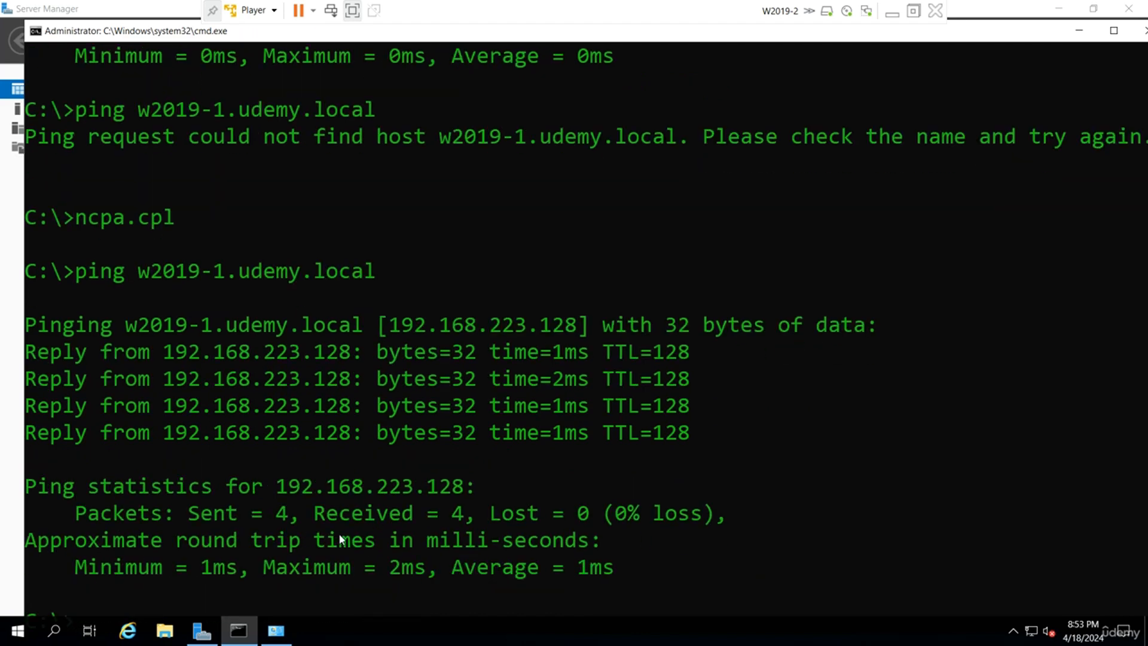
pyautogui.scroll(-1, 407, 448)
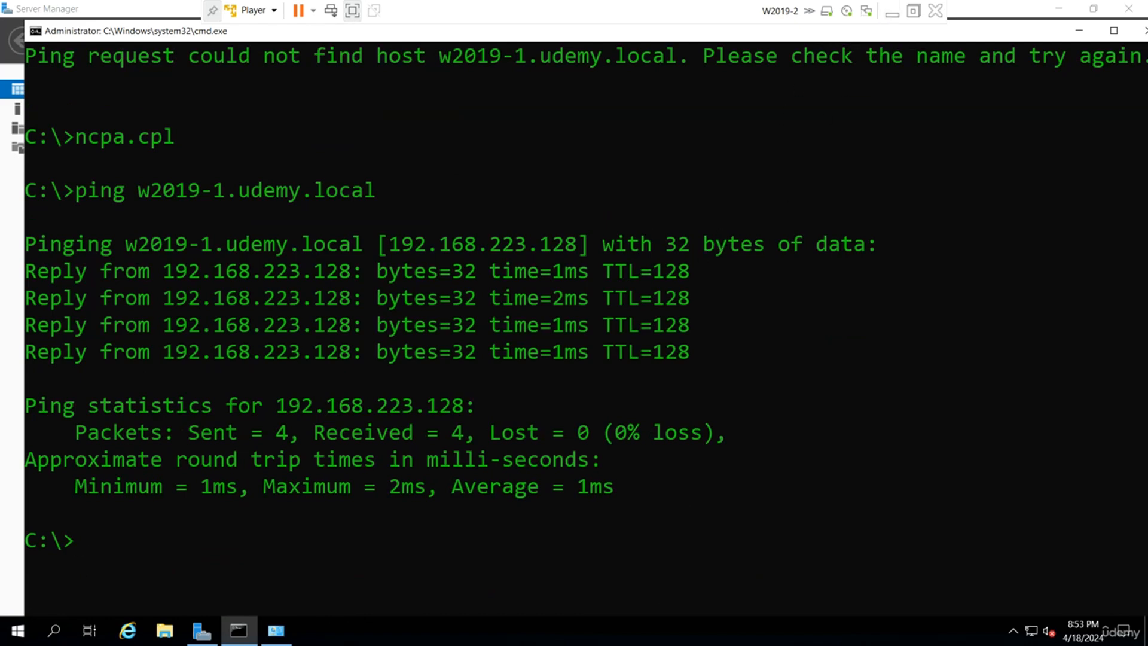
pyautogui.click(892, 12)
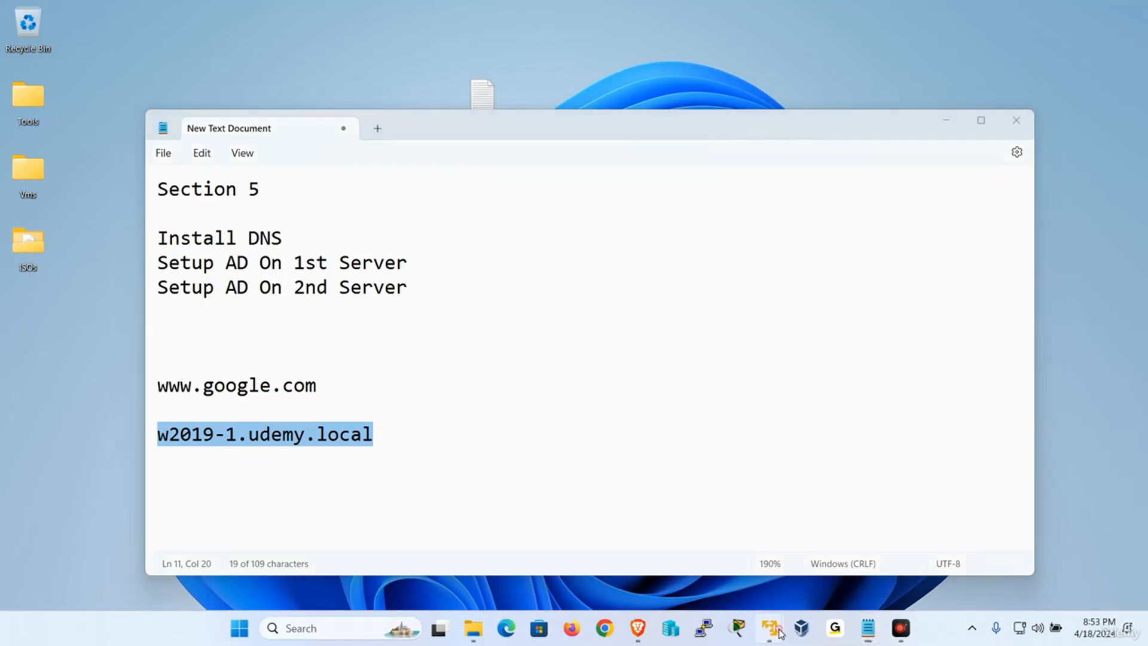
# Restore the W2019-1 VM and open Server Manager's Local Server page.
pyautogui.moveTo(796, 625)
pyautogui.click(646, 501)
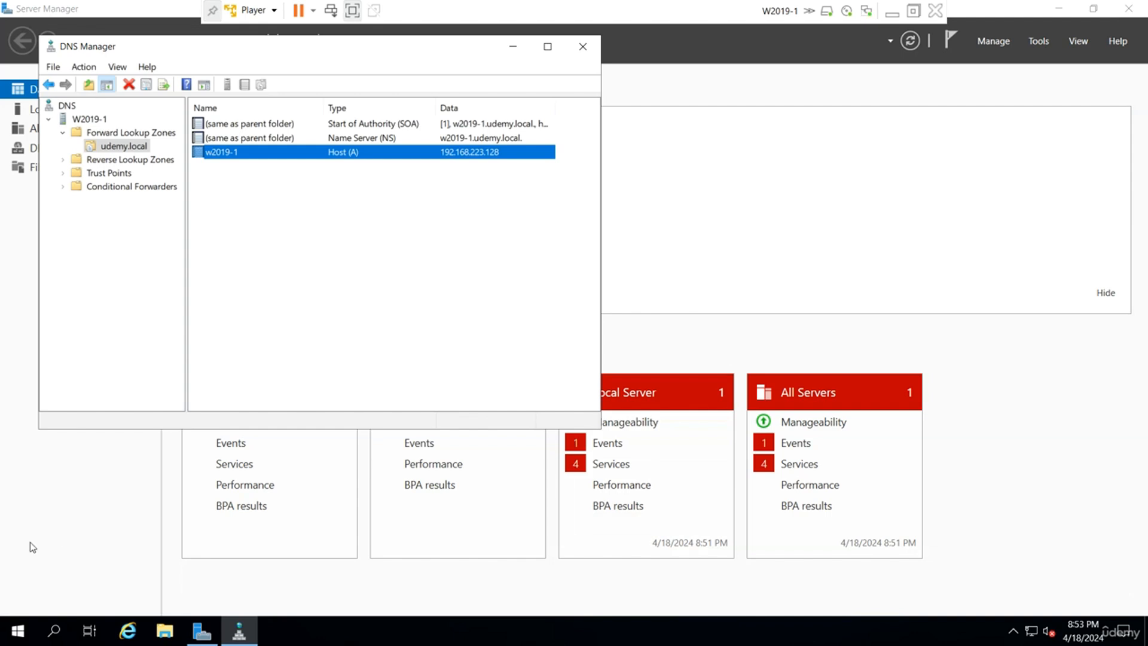
pyautogui.click(30, 543)
pyautogui.click(85, 111)
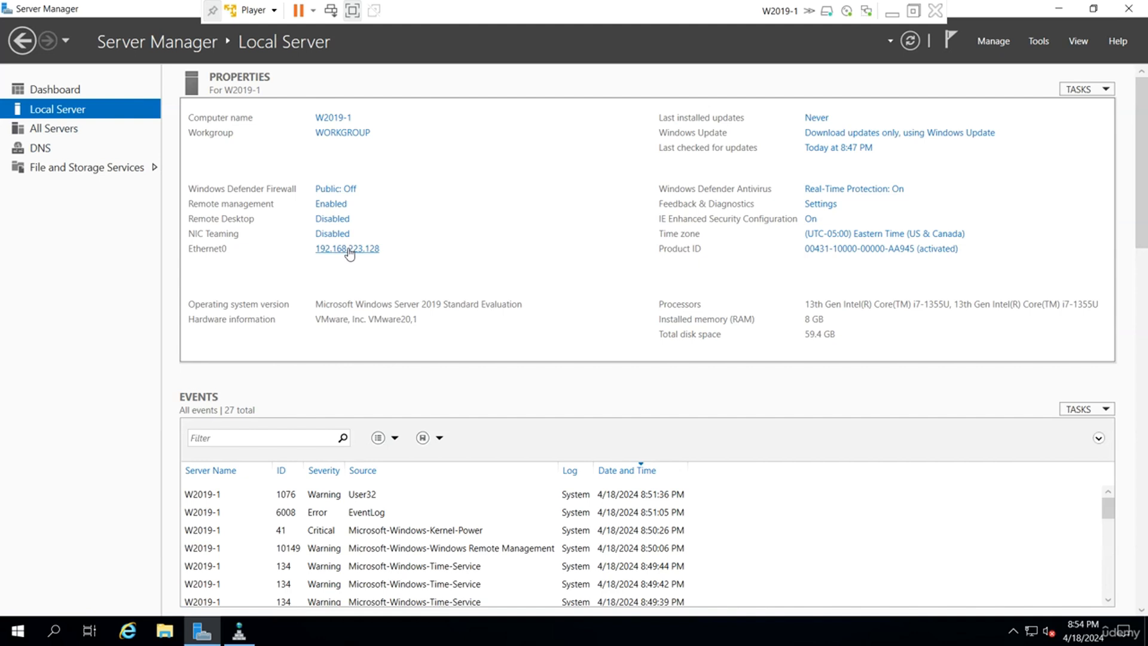
# Verify Ethernet0's IPv4 preferred DNS is 192.168.223.128, then close the network dialogs.
pyautogui.click(350, 254)
pyautogui.click(211, 189)
pyautogui.rightClick(211, 188)
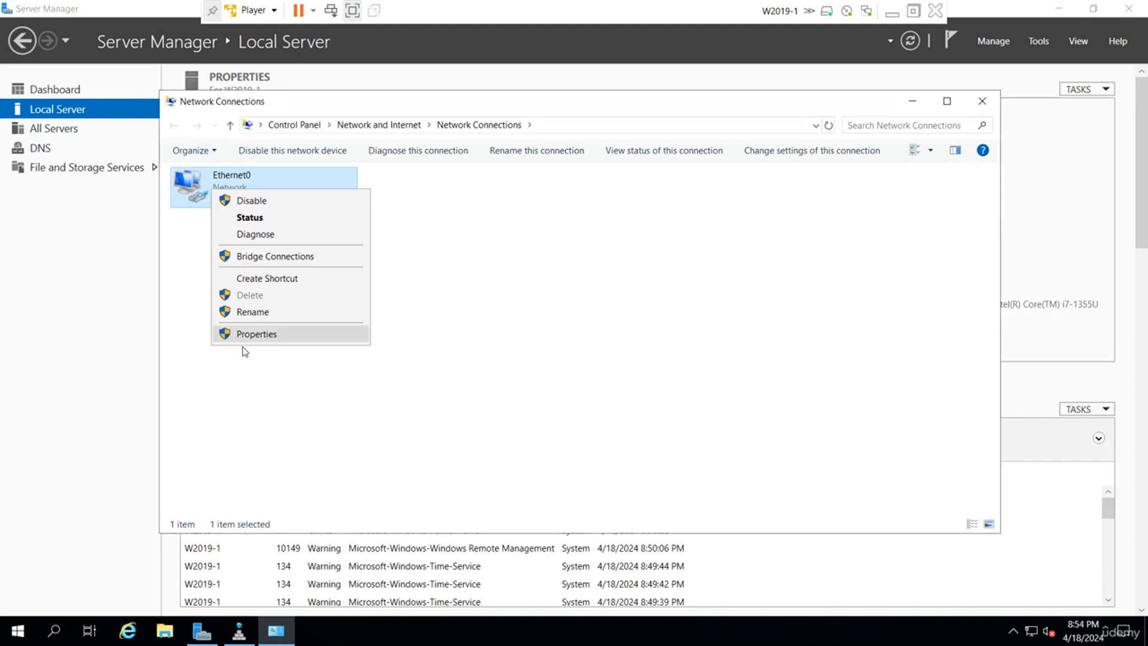
pyautogui.click(251, 335)
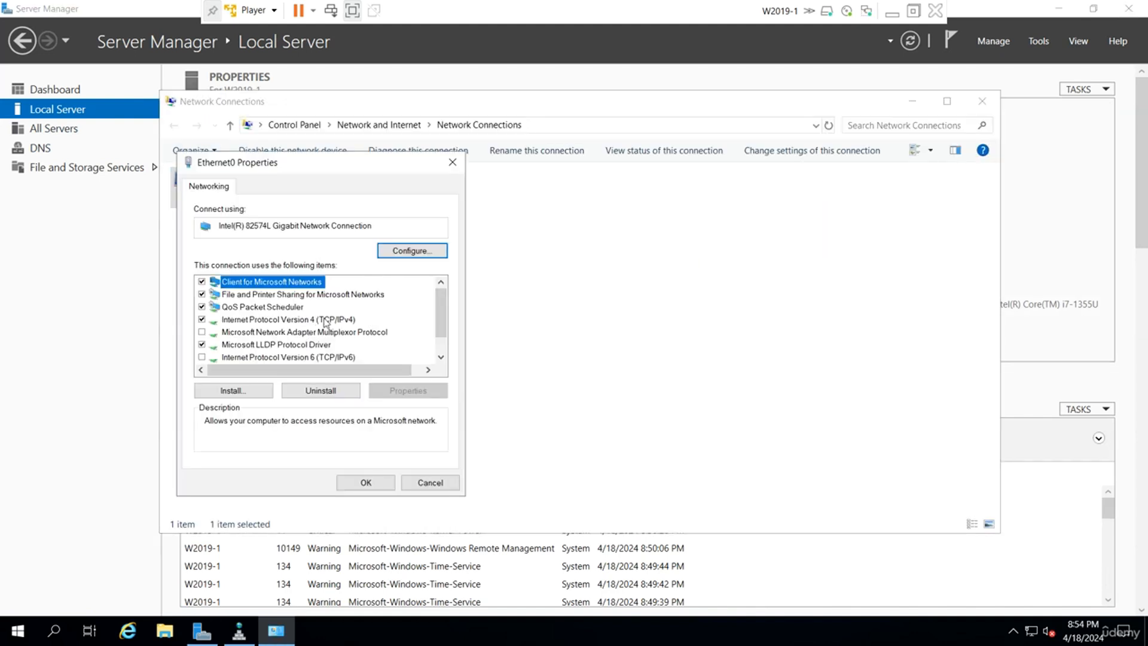
pyautogui.doubleClick(328, 321)
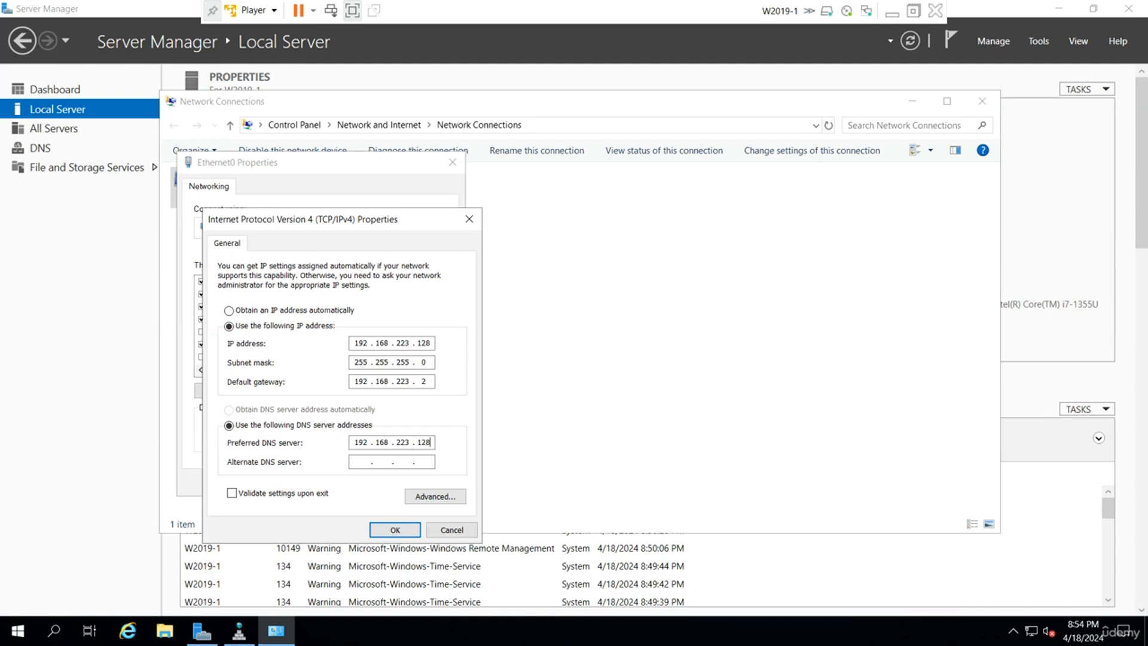
pyautogui.click(406, 529)
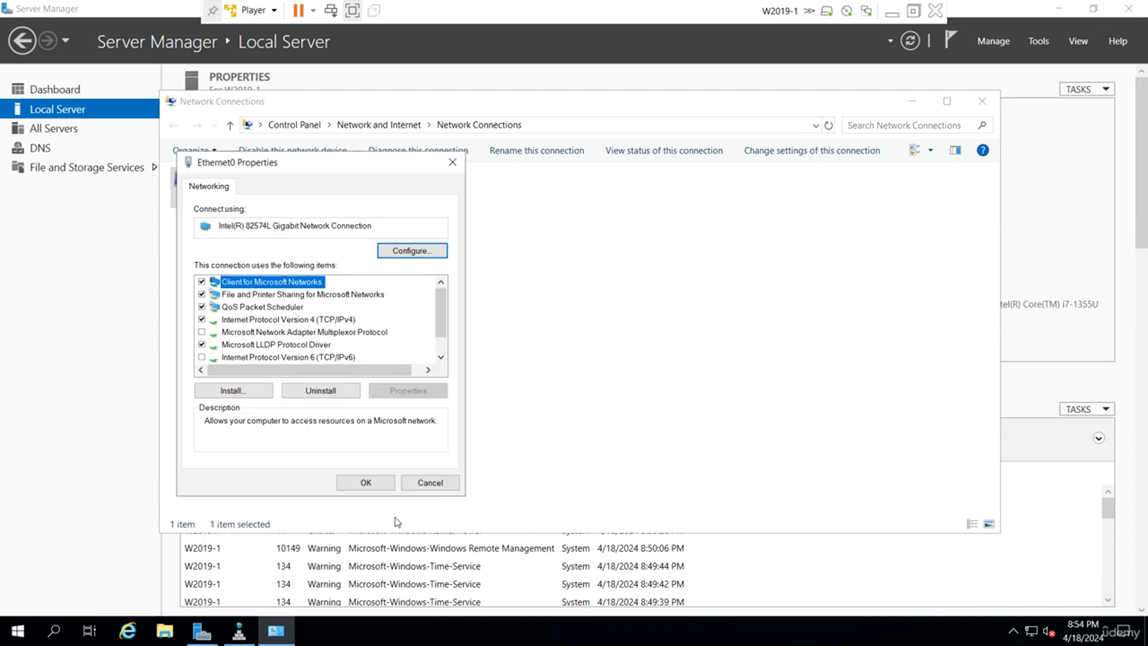
pyautogui.click(372, 483)
pyautogui.click(981, 101)
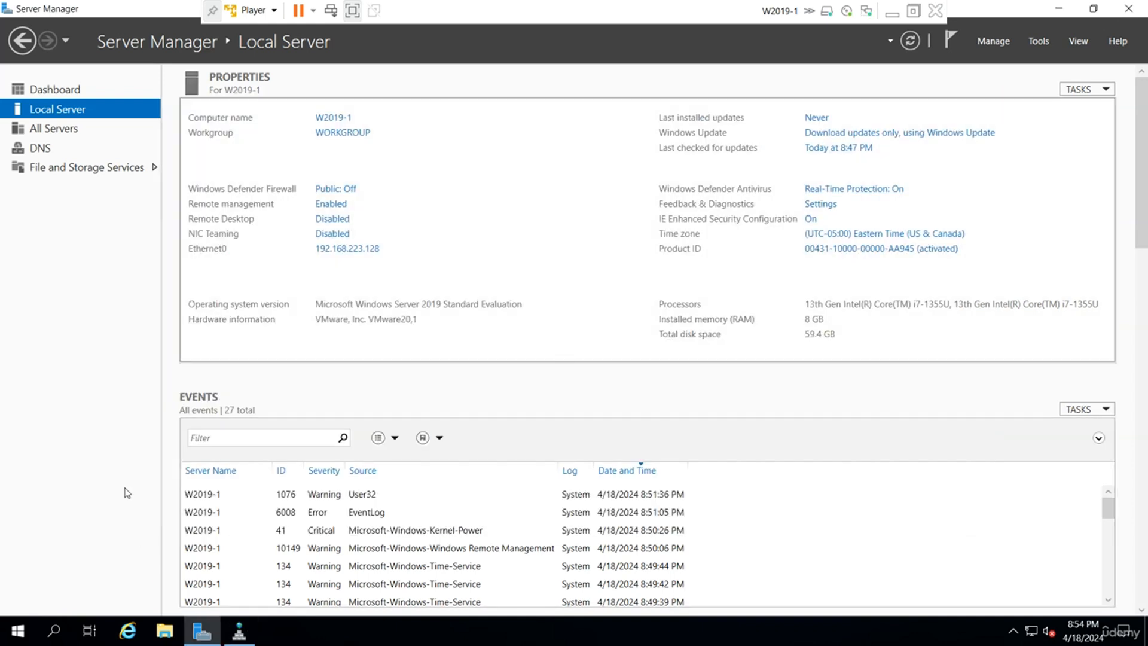
# From a new W2019-1 command prompt, ping w2019-2.udemy.local; the host isn't found.
pyautogui.press('super+r')
pyautogui.press('Return')
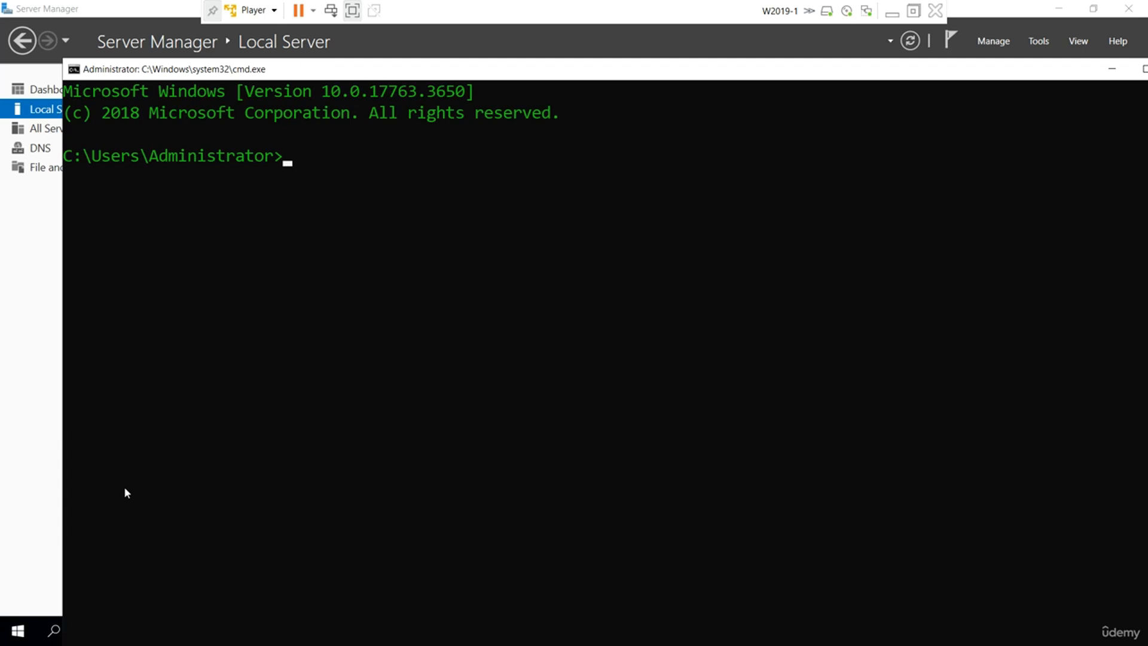
pyautogui.write('ping w2019-')
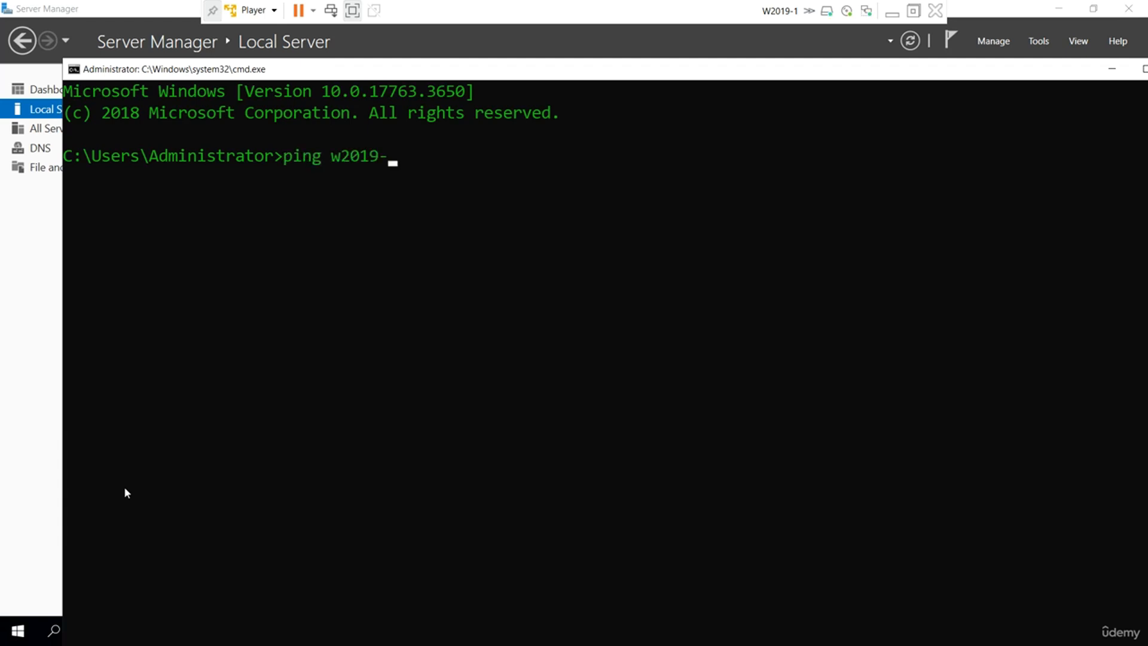
pyautogui.write('2.udemy.local')
pyautogui.press('Return')
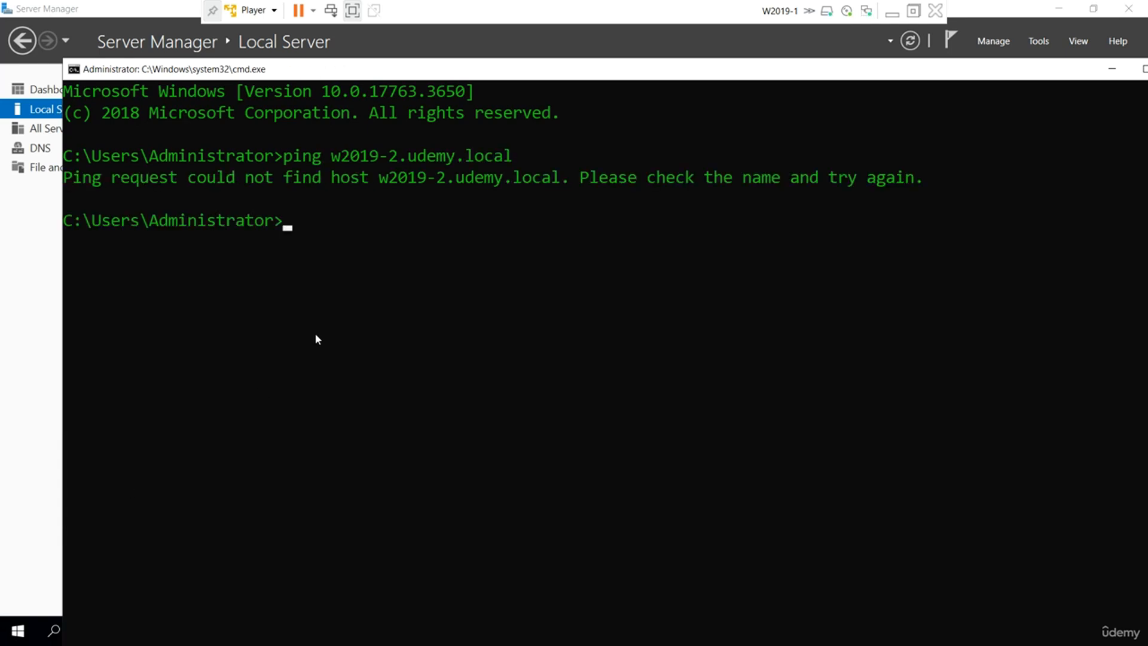
# Switch to W2019-2 and view its Server Manager Local Server page.
pyautogui.click(890, 13)
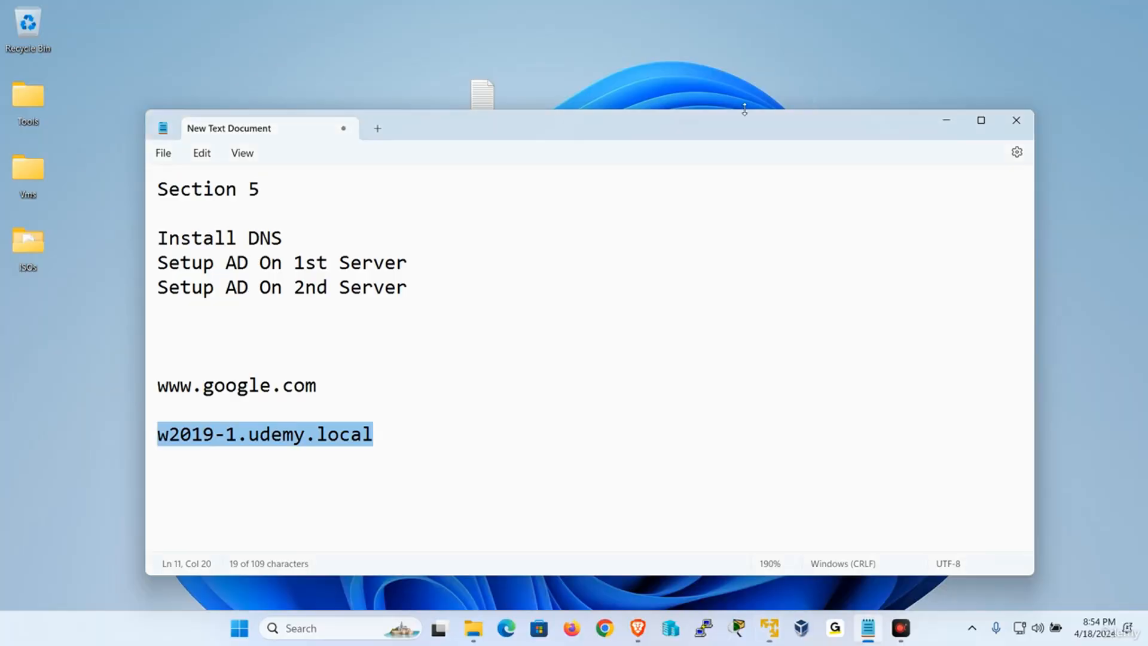
pyautogui.moveTo(769, 628)
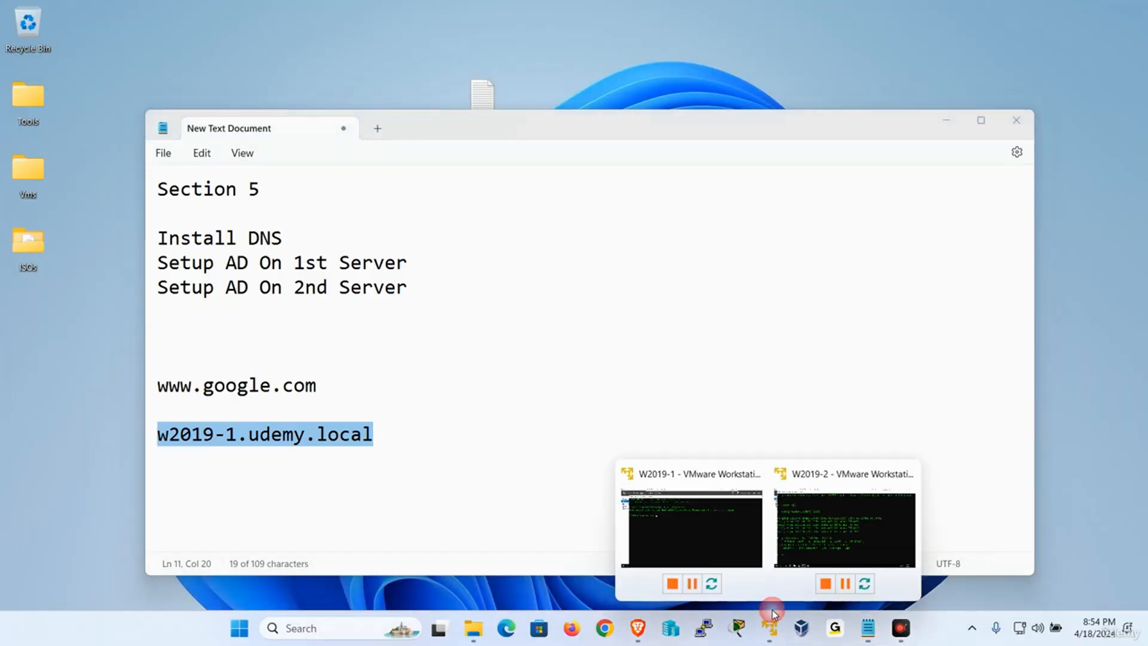
pyautogui.click(831, 530)
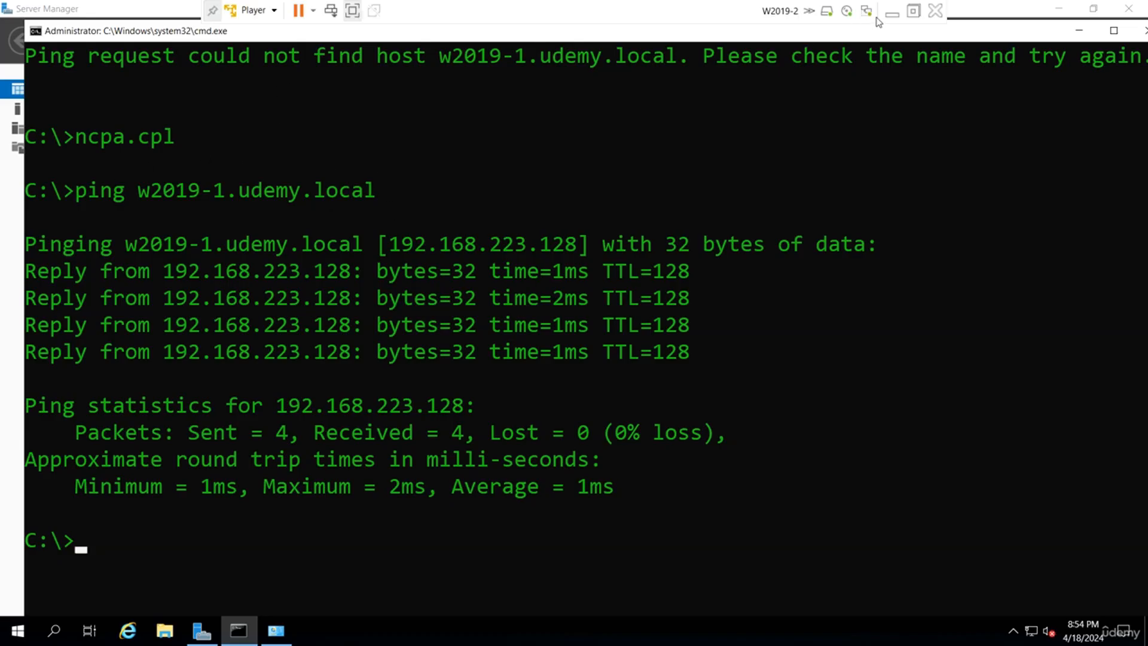
pyautogui.click(239, 631)
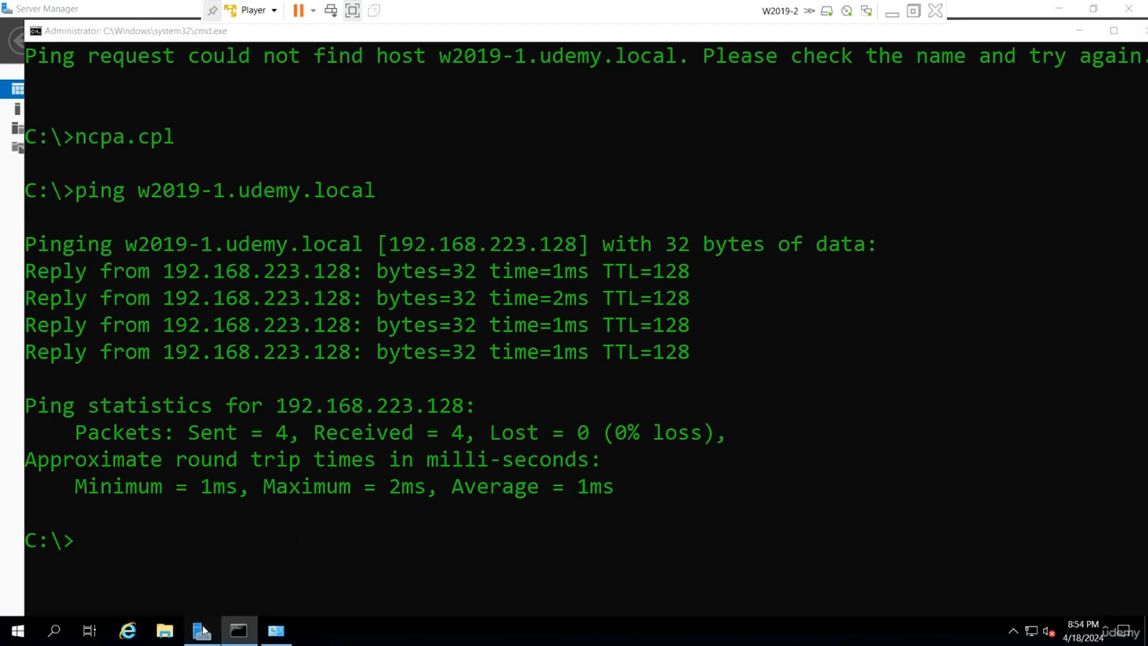
pyautogui.click(74, 112)
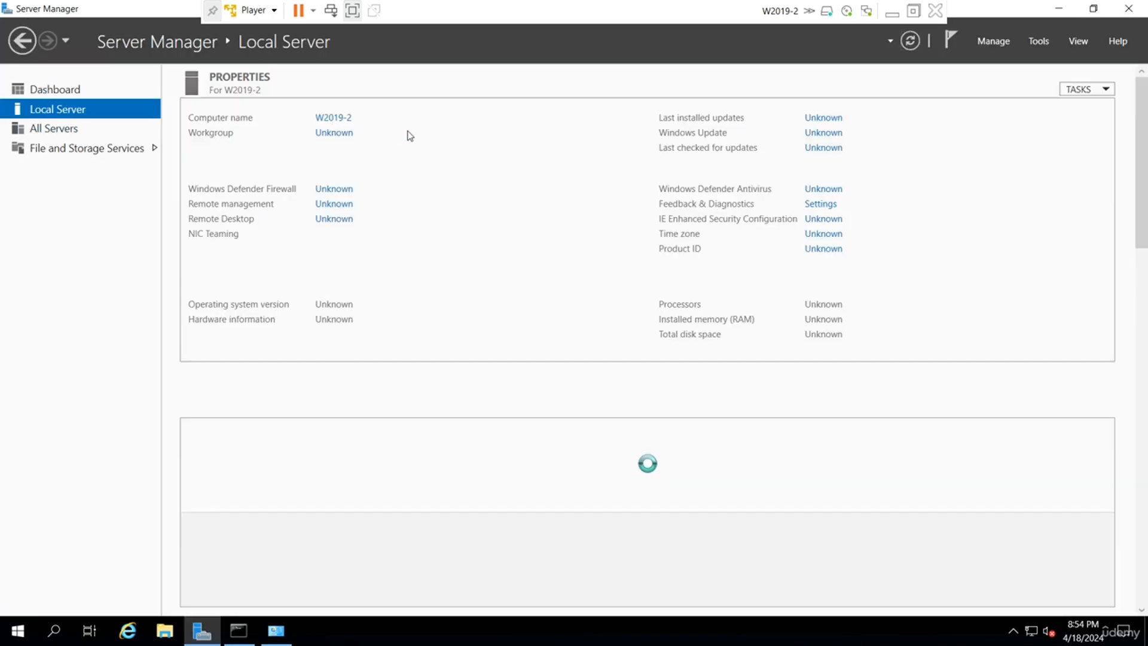
# Minimize W2019-2 and restore the W2019-1 virtual machine.
pyautogui.click(891, 12)
pyautogui.moveTo(770, 630)
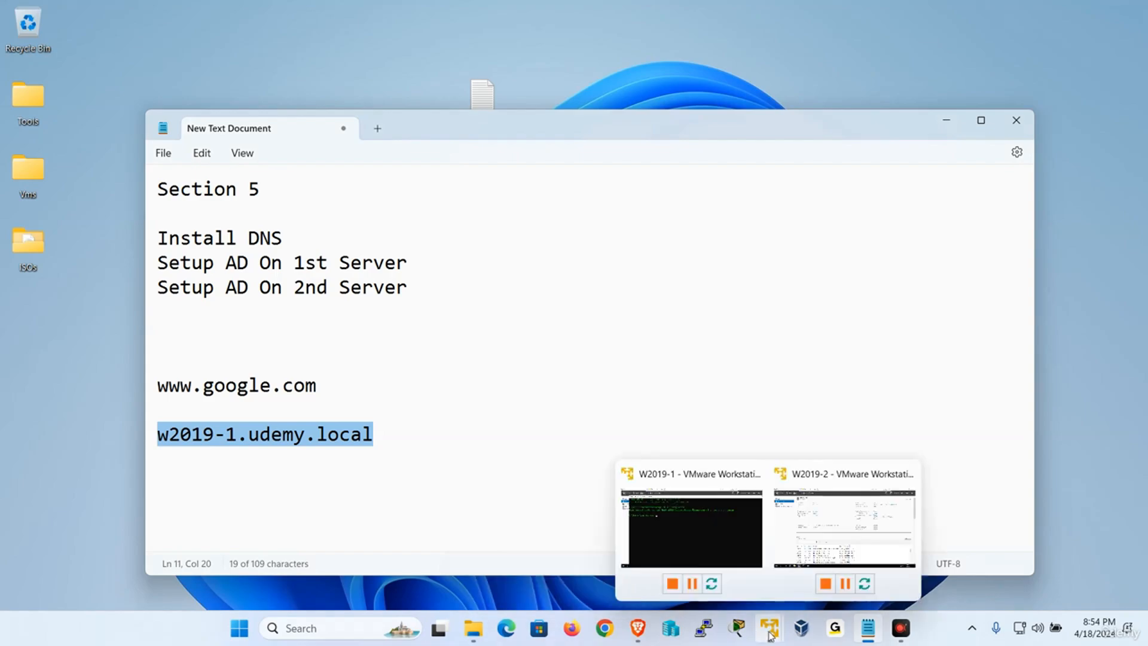
pyautogui.click(692, 538)
# Open DNS Manager on W2019-1 and expand Forward Lookup Zones to the udemy.local zone.
pyautogui.click(1, 530)
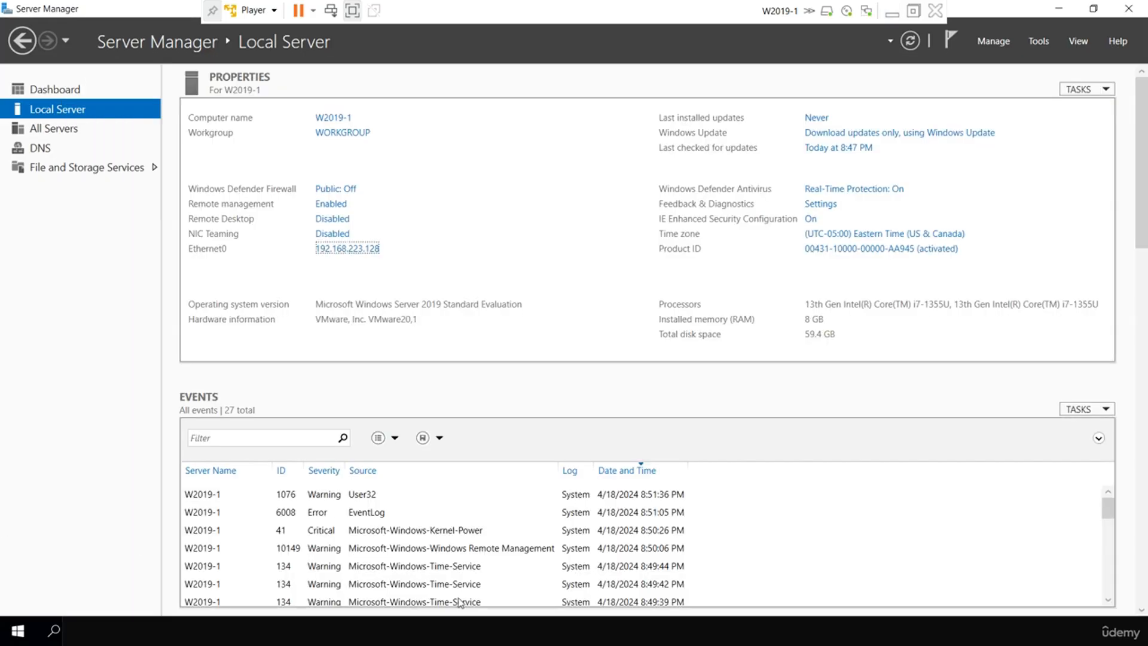
pyautogui.click(1045, 43)
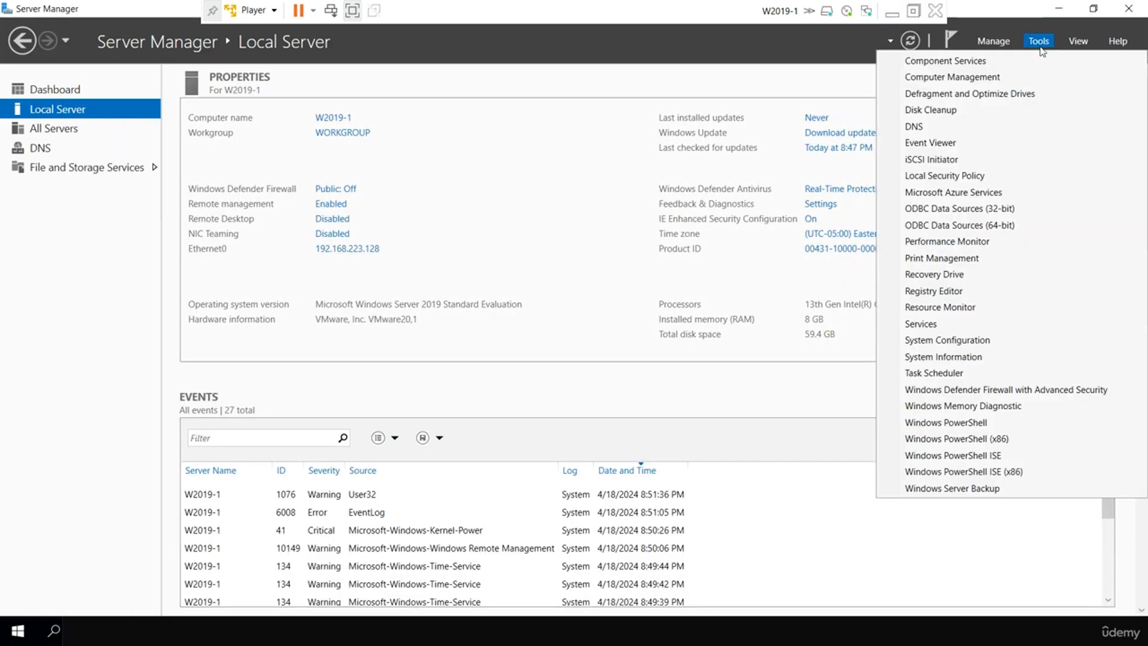
pyautogui.click(966, 133)
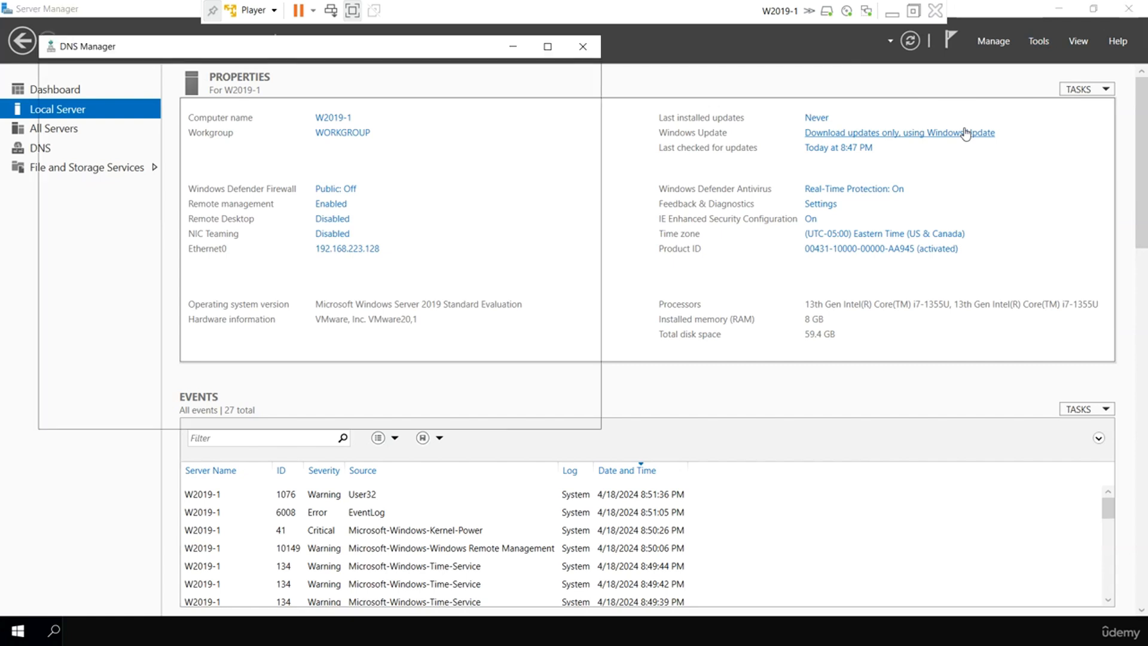
pyautogui.doubleClick(77, 122)
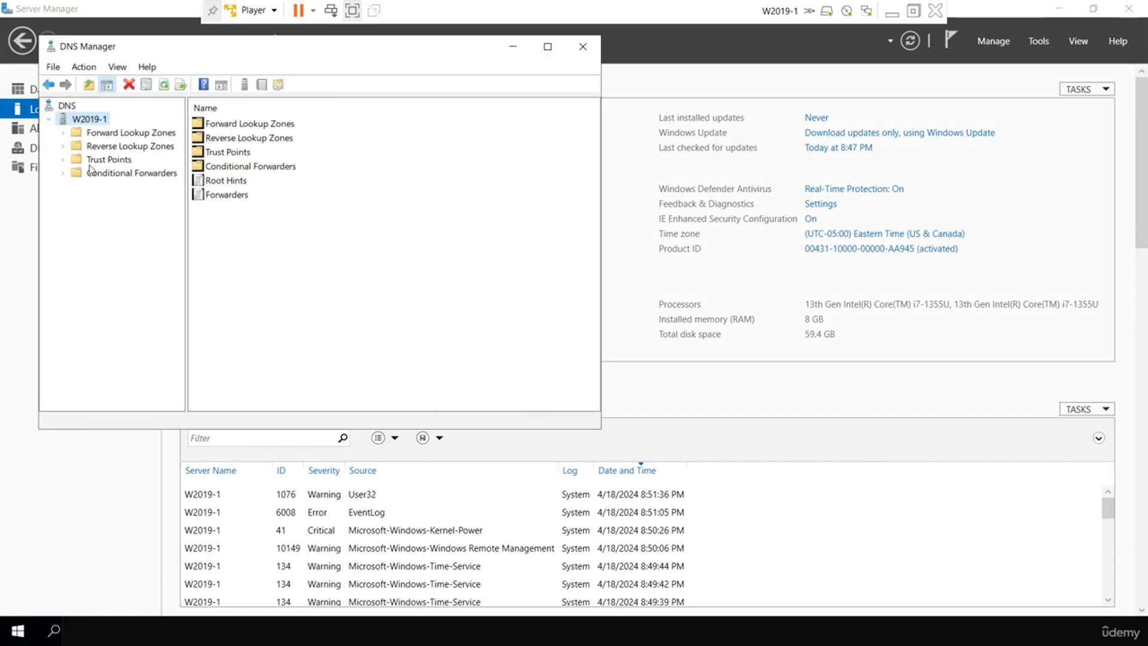
pyautogui.doubleClick(112, 133)
pyautogui.click(120, 147)
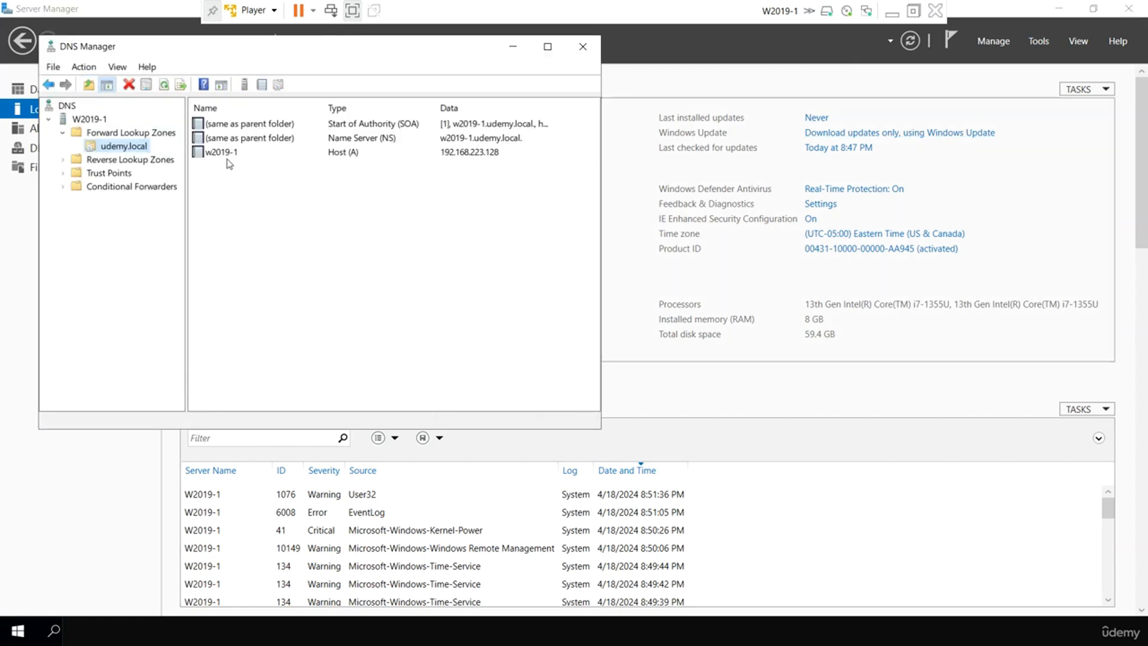
# Check the w2019-1 host record, cancel a New Host record, then minimize the VM.
pyautogui.click(231, 153)
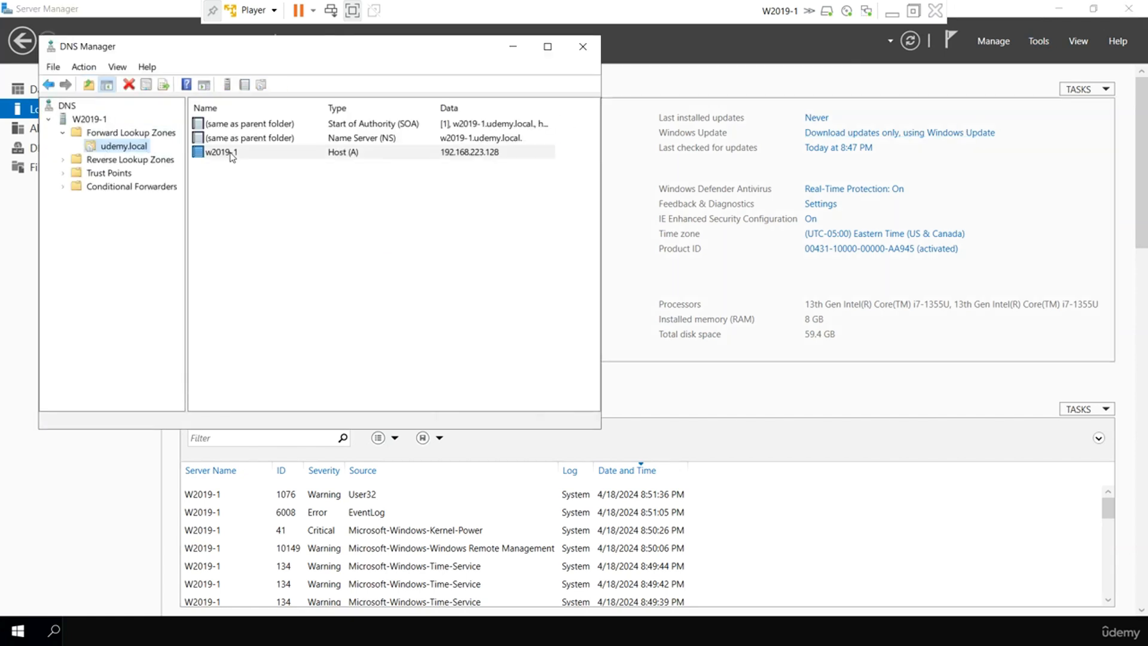
pyautogui.rightClick(328, 230)
pyautogui.click(390, 275)
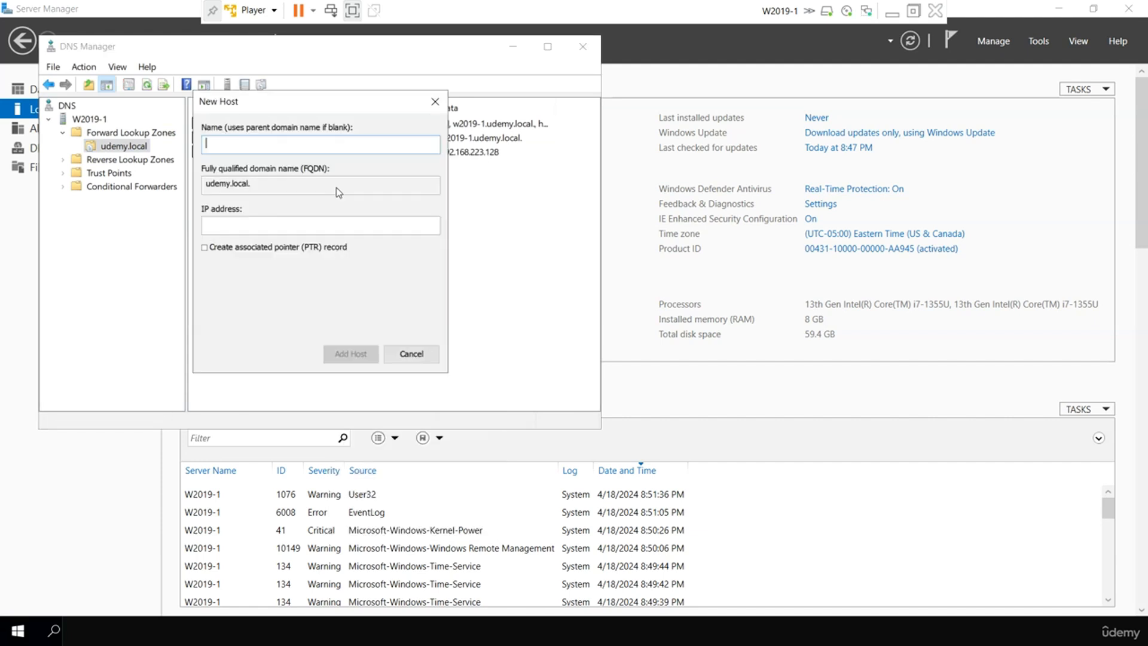
pyautogui.click(392, 357)
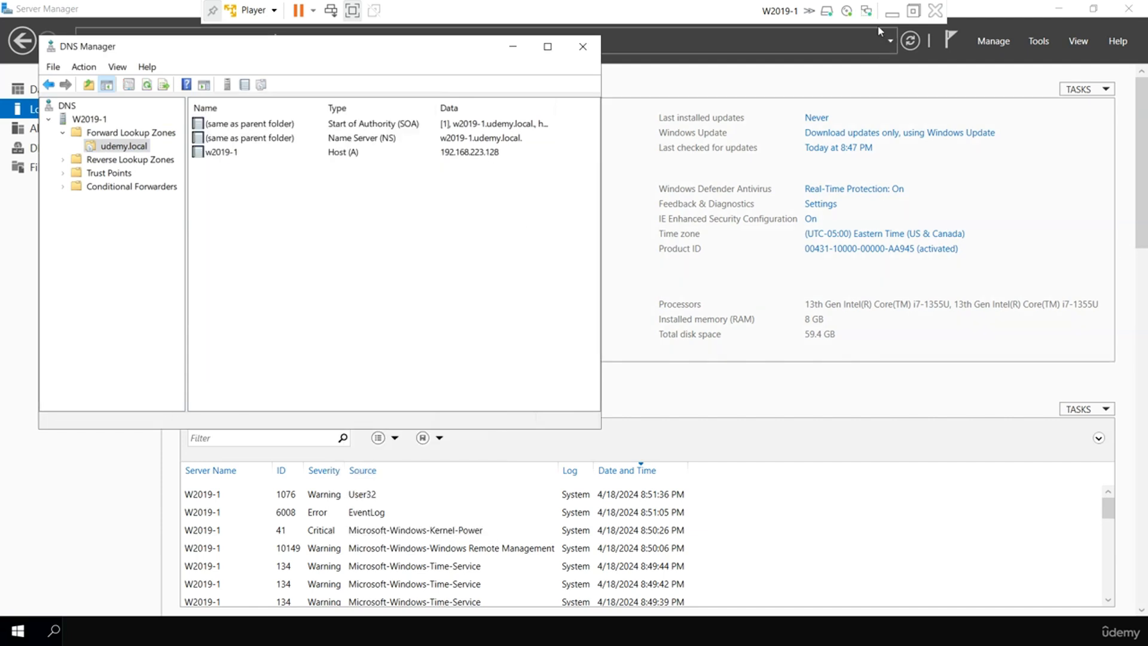
pyautogui.click(892, 11)
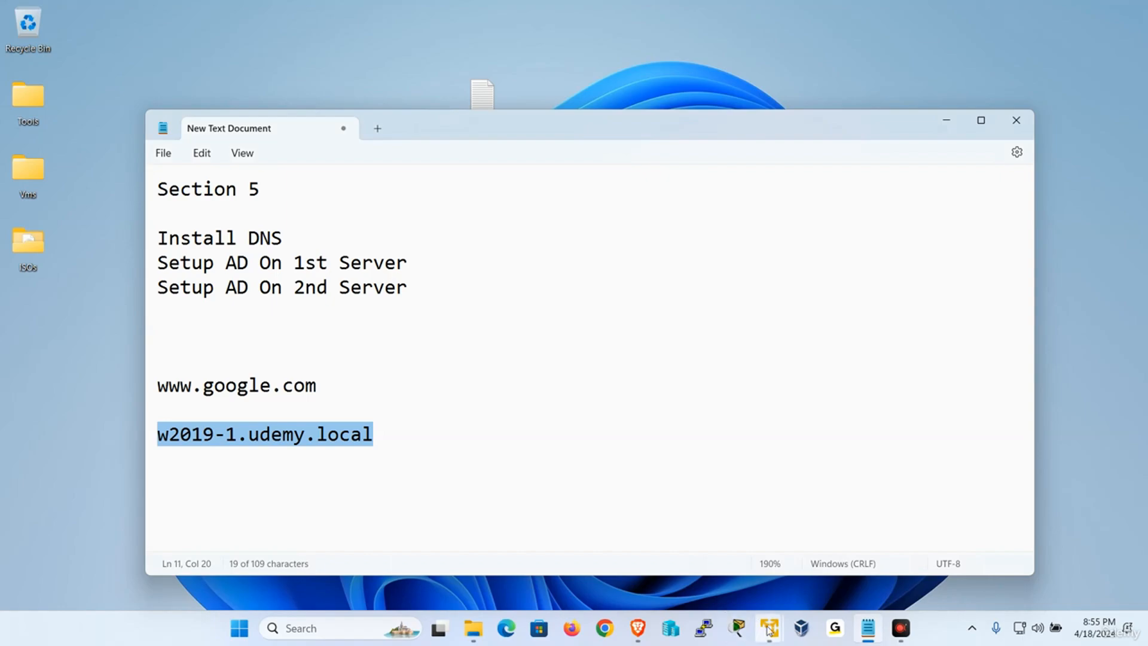
# Restore W2019-2, run ipconfig /registerdns in its command prompt, then minimize the VM.
pyautogui.moveTo(735, 625)
pyautogui.click(708, 484)
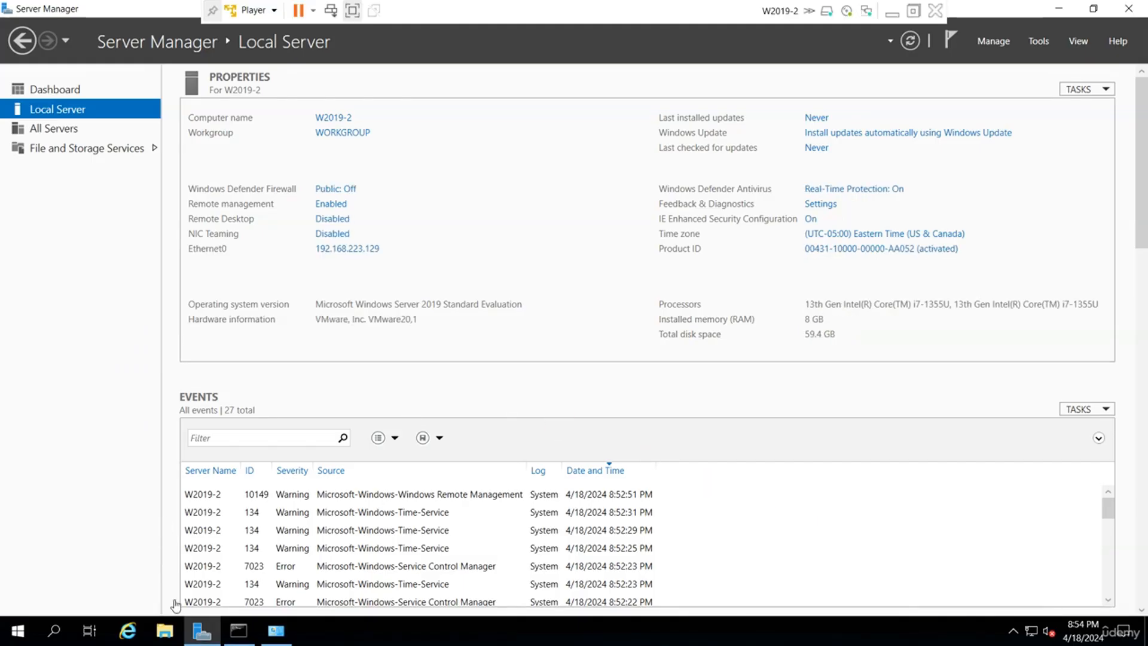
pyautogui.click(236, 632)
pyautogui.click(359, 407)
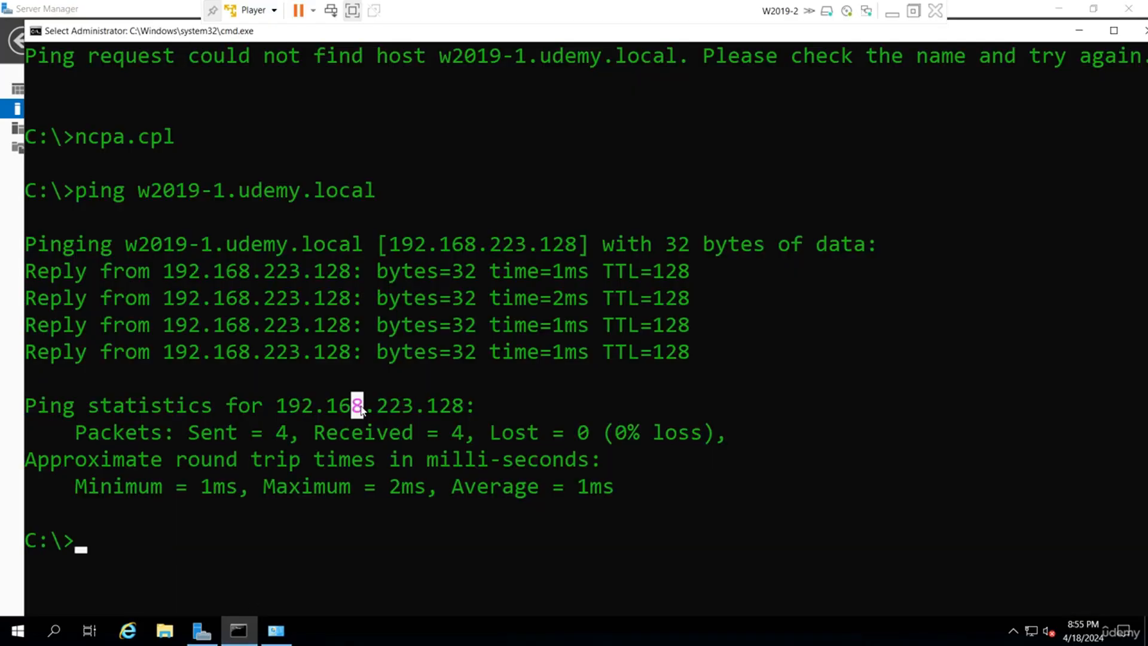
pyautogui.write('ipconfig ')
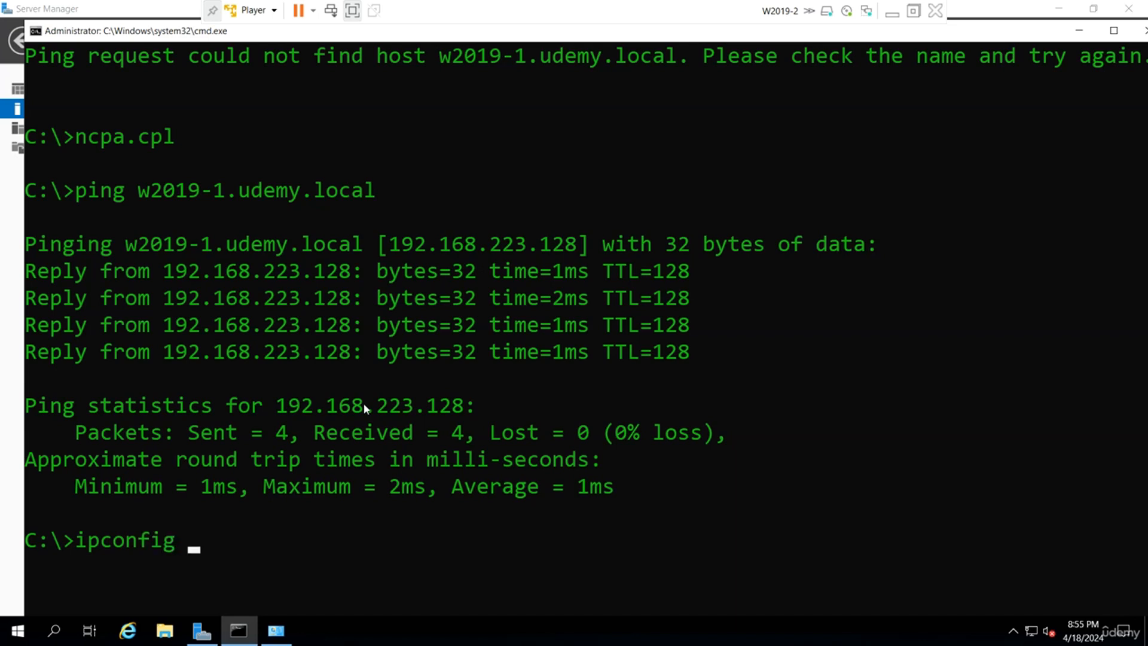
pyautogui.write('/regis')
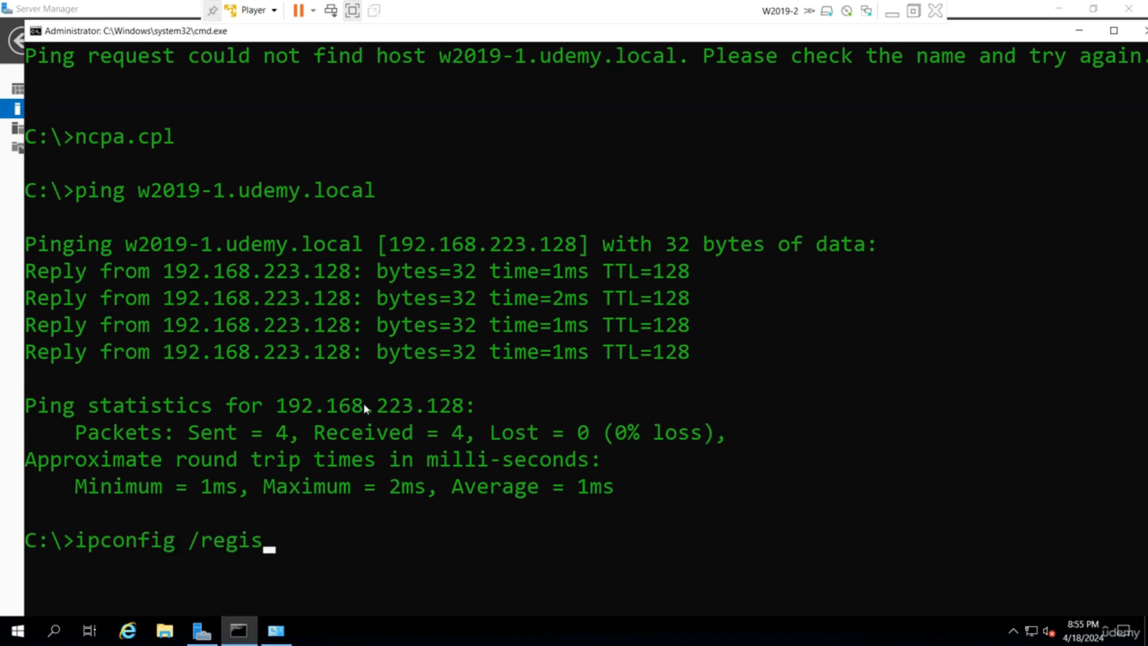
pyautogui.write('terdns')
pyautogui.press('Return')
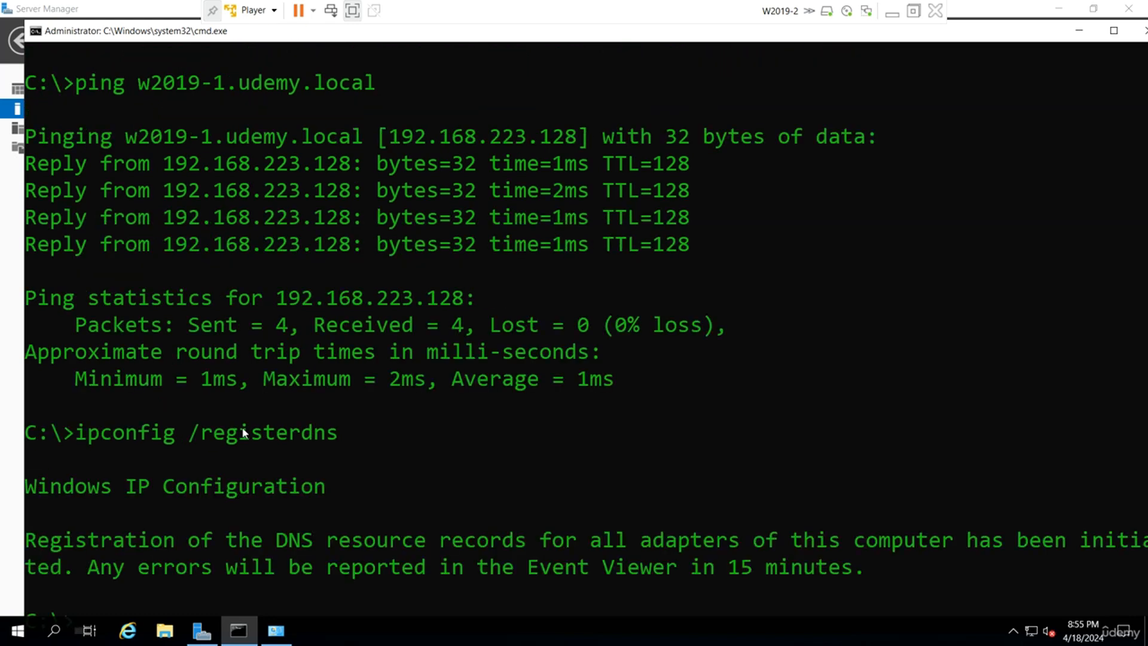
pyautogui.scroll(-2, 359, 437)
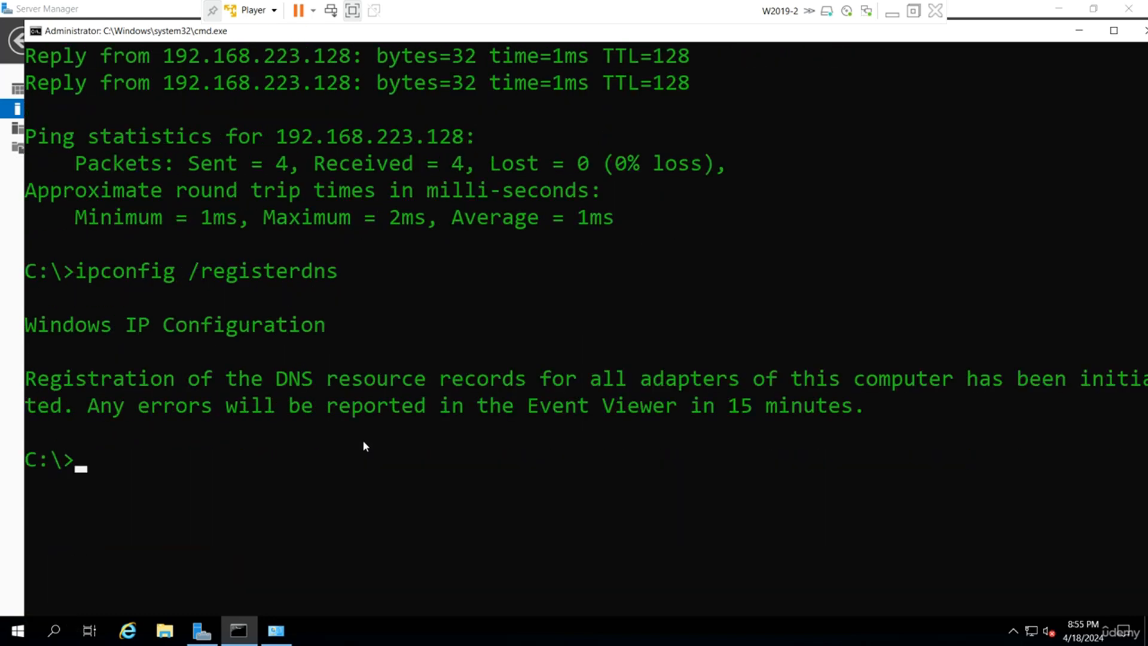
pyautogui.click(893, 12)
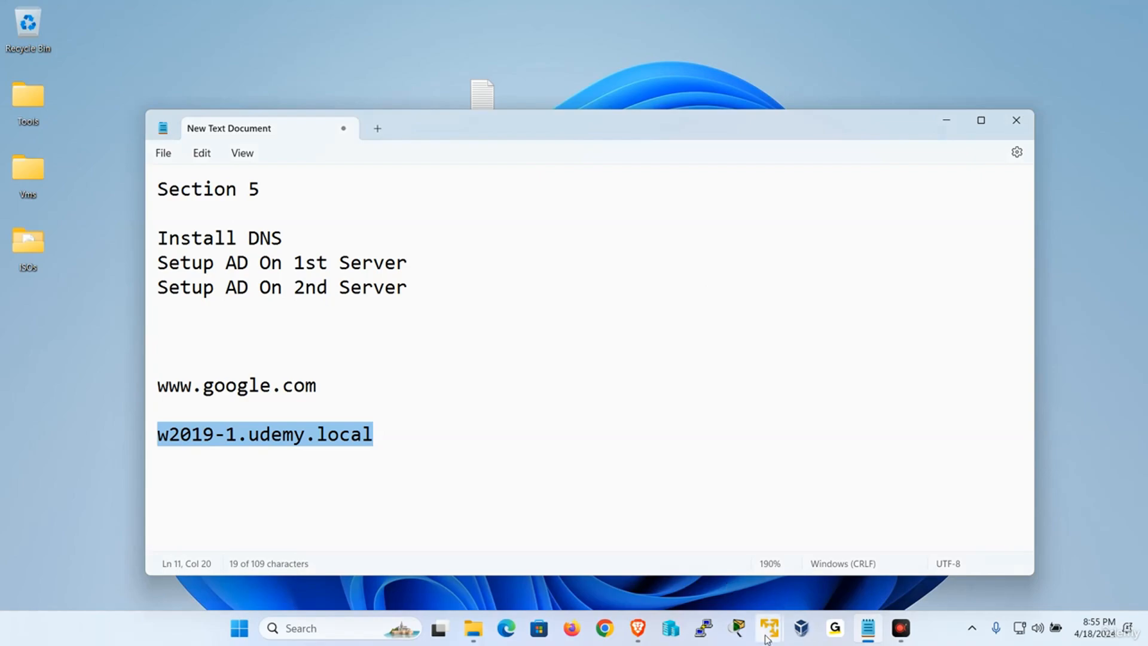
# Restore W2019-1 and refresh the udemy.local zone to reveal the new W2019-2 host record.
pyautogui.moveTo(767, 640)
pyautogui.click(742, 509)
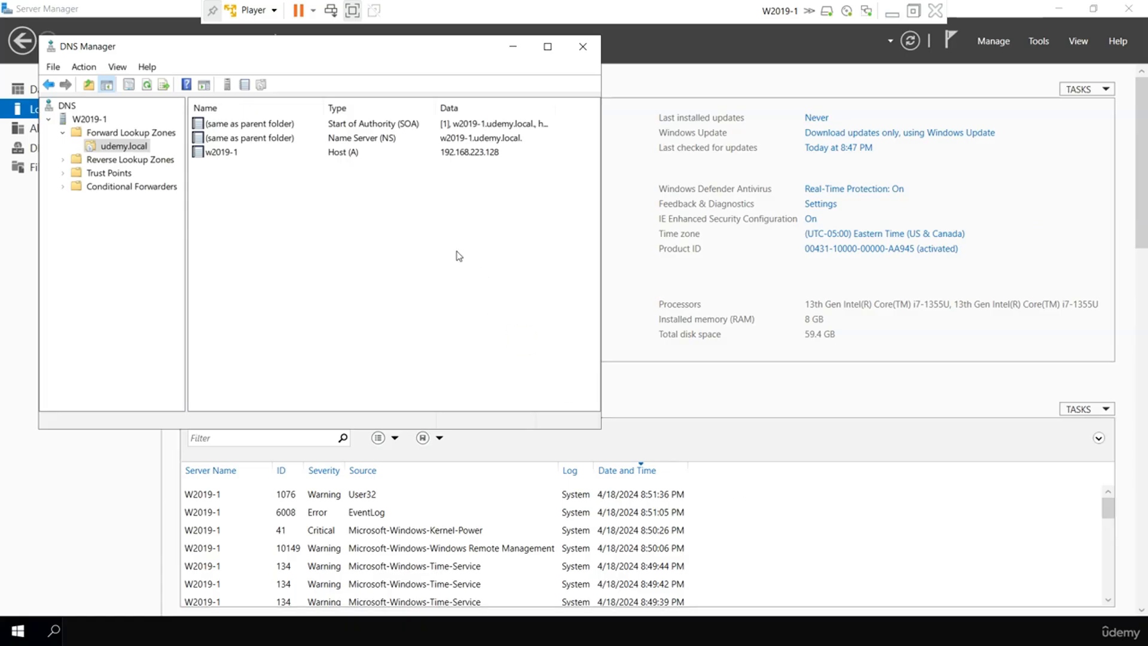
pyautogui.rightClick(366, 213)
pyautogui.click(426, 393)
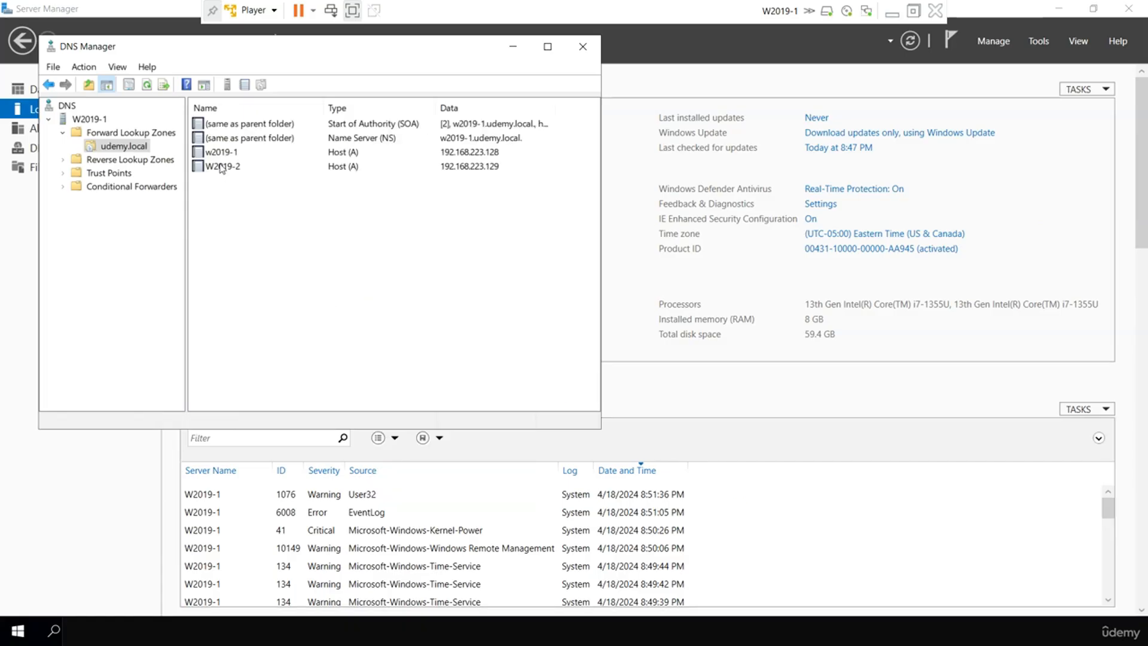
pyautogui.click(240, 169)
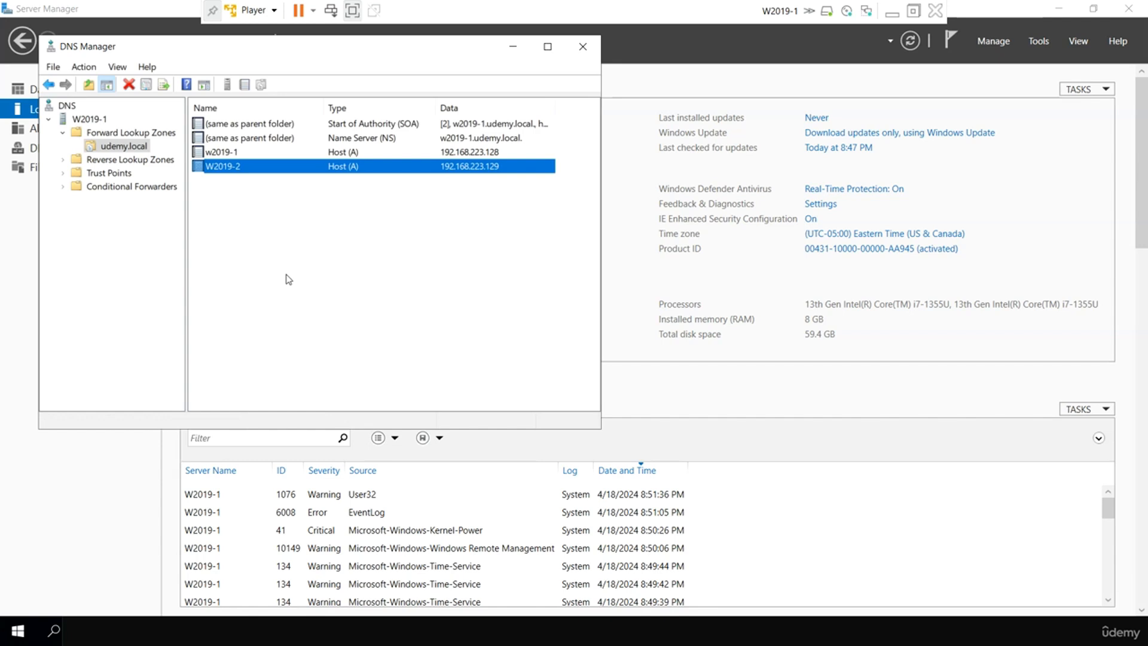
pyautogui.click(220, 177)
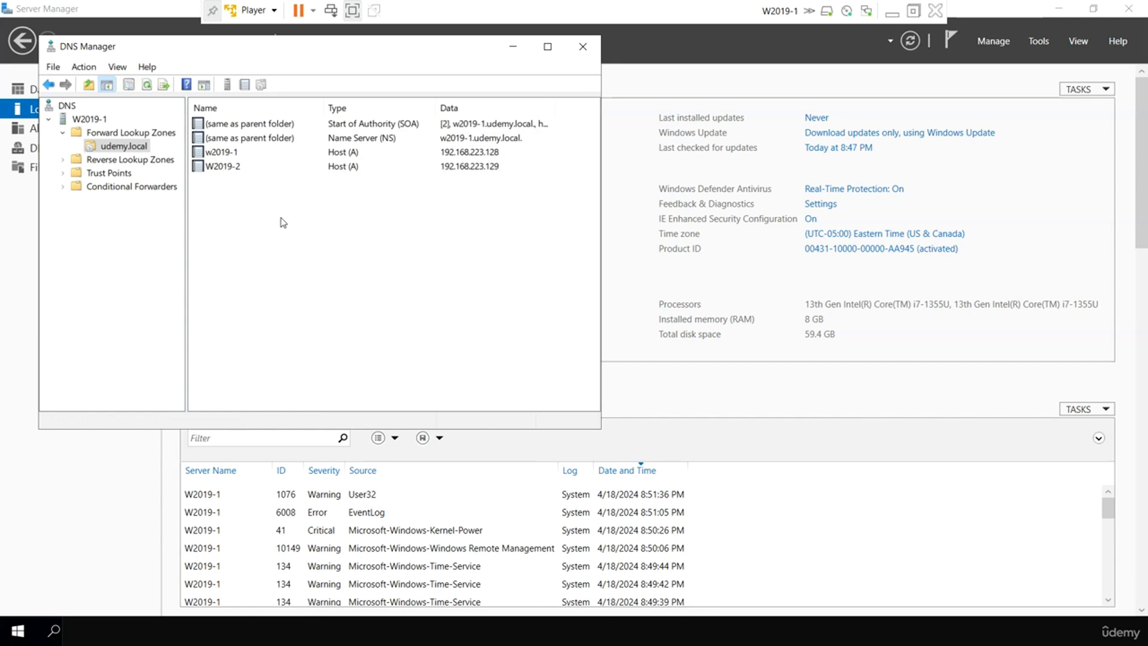
# Ping w2019-2.udemy.local from cmd, succeeding at 192.168.223.129, then minimize the VM.
pyautogui.click(128, 493)
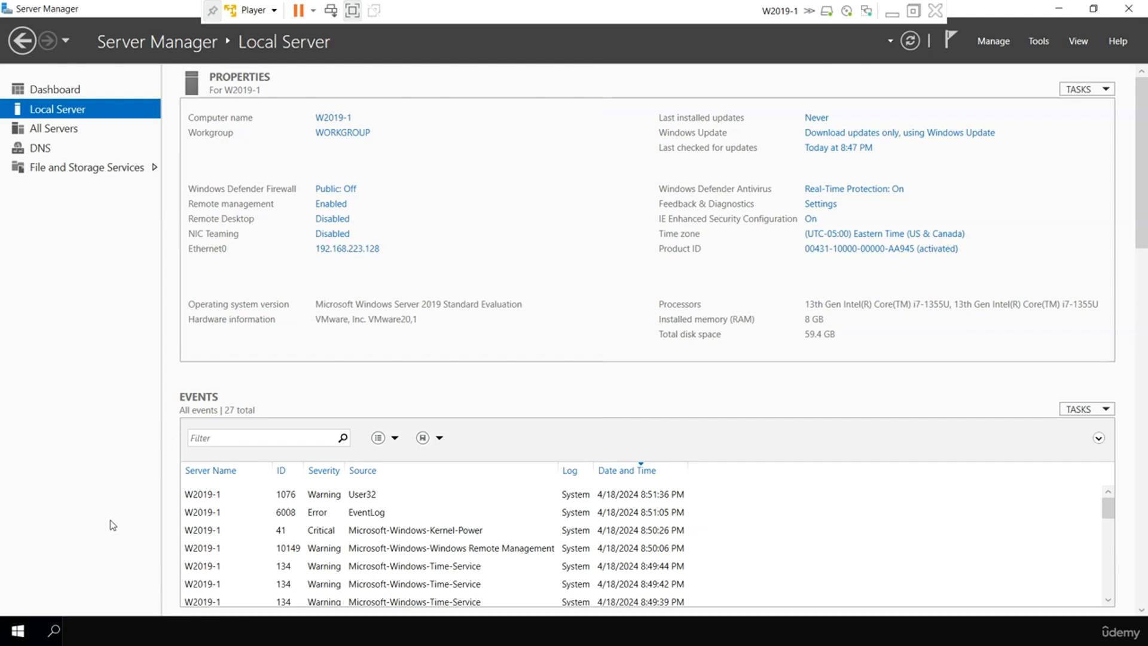
pyautogui.press('super+r')
pyautogui.press('Return')
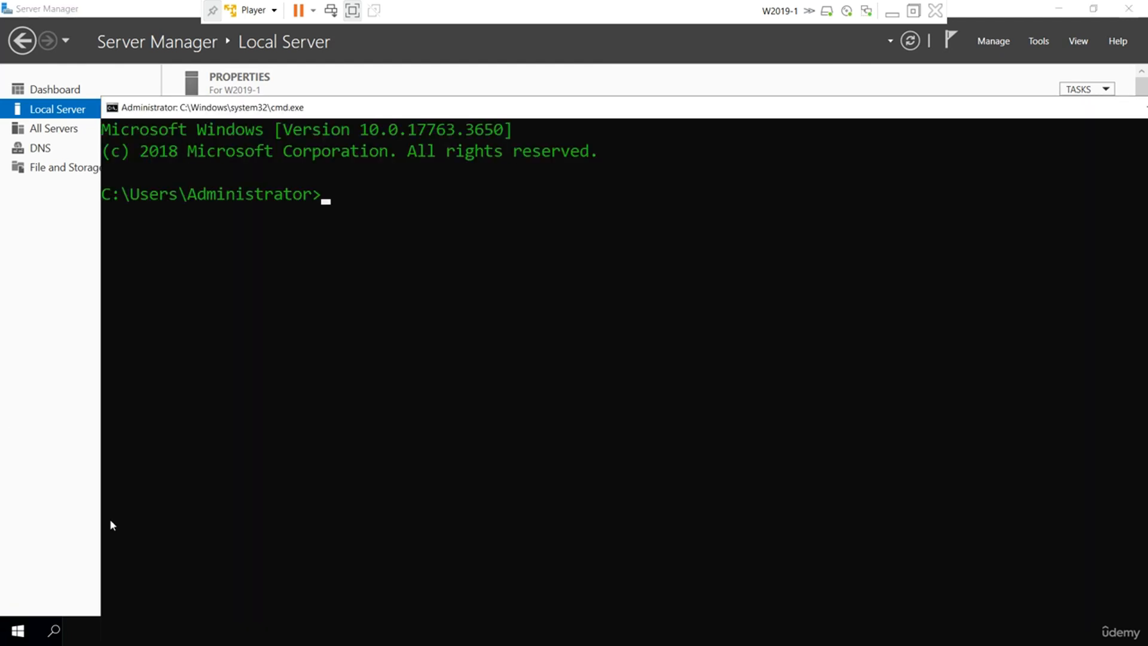
pyautogui.click(612, 388)
pyautogui.press('Escape')
pyautogui.write('ping w2019-2.')
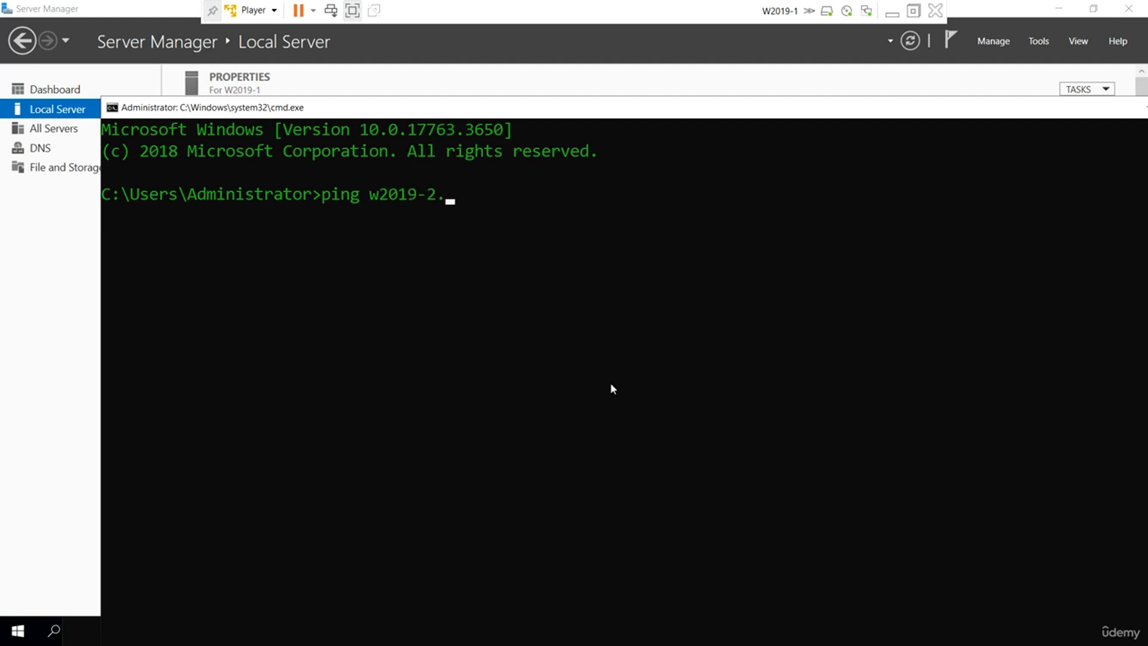
pyautogui.write('udemy.local')
pyautogui.press('Return')
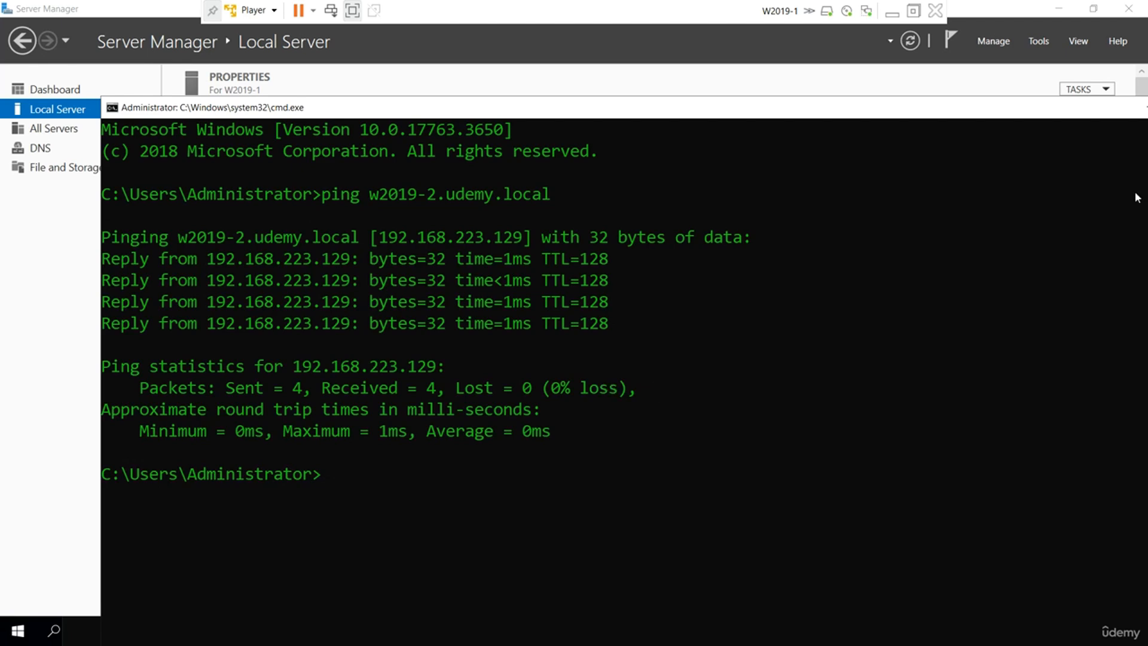
pyautogui.moveTo(1080, 114); pyautogui.dragTo(891, 135)
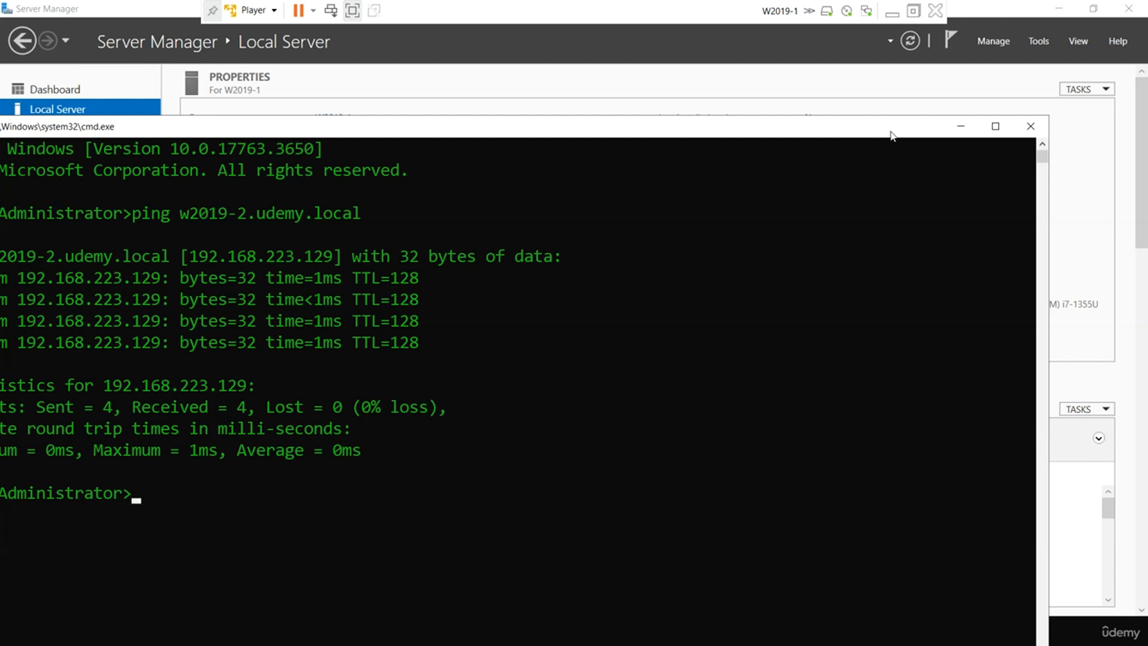
pyautogui.click(892, 13)
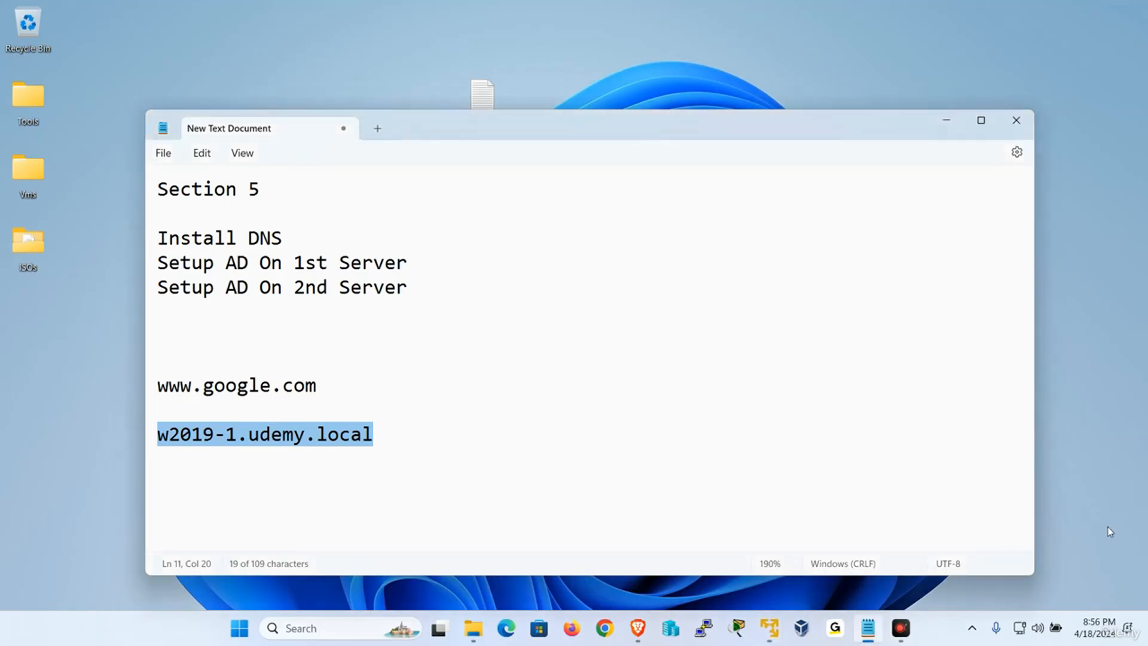
# Raise the W2019-1 Player window over Notepad, showing Local Server with WORKGROUP membership.
pyautogui.click(1132, 575)
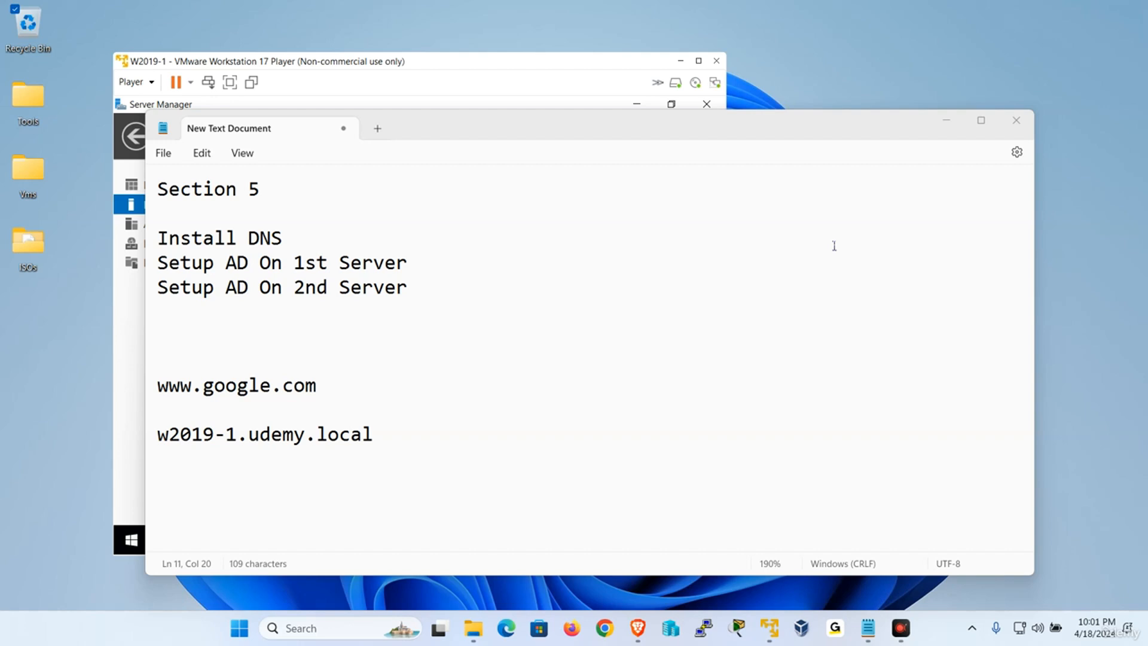
pyautogui.click(536, 63)
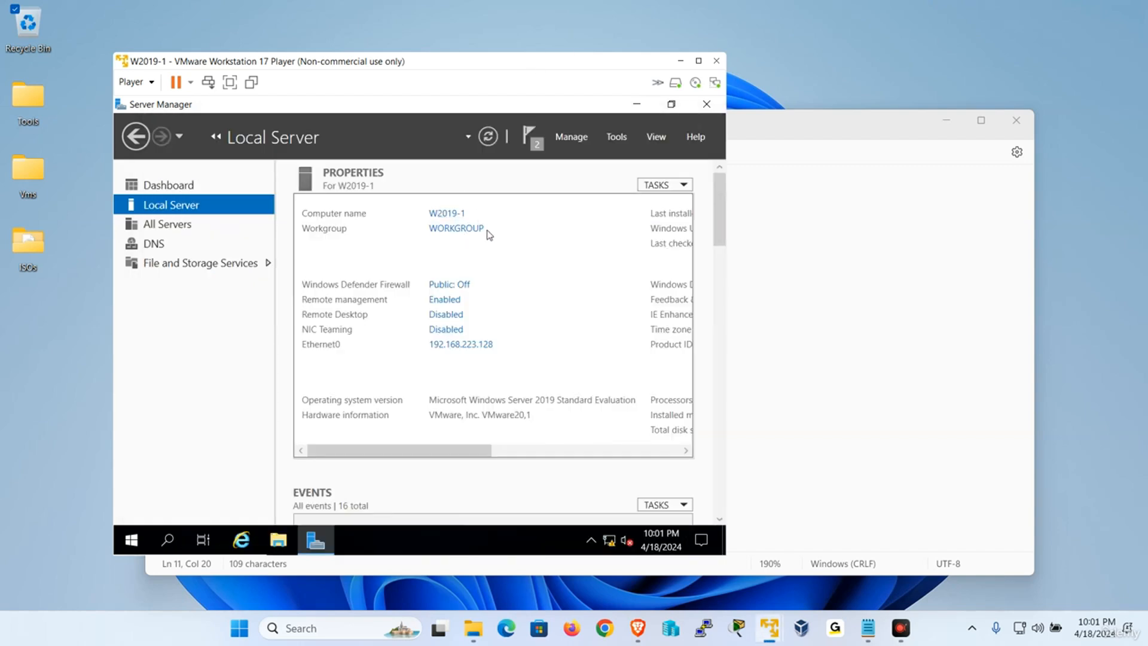
# Review W2019-1's computer name and WORKGROUP membership without changing them, then open Server Manager's Tools list.
pyautogui.click(451, 234)
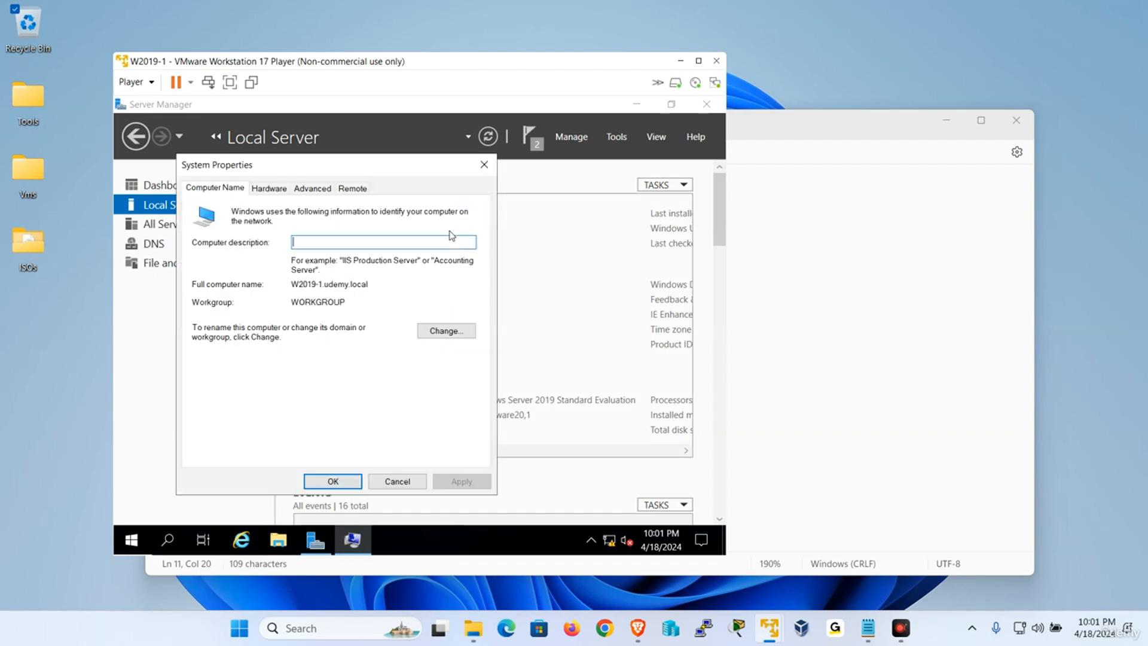
pyautogui.click(445, 331)
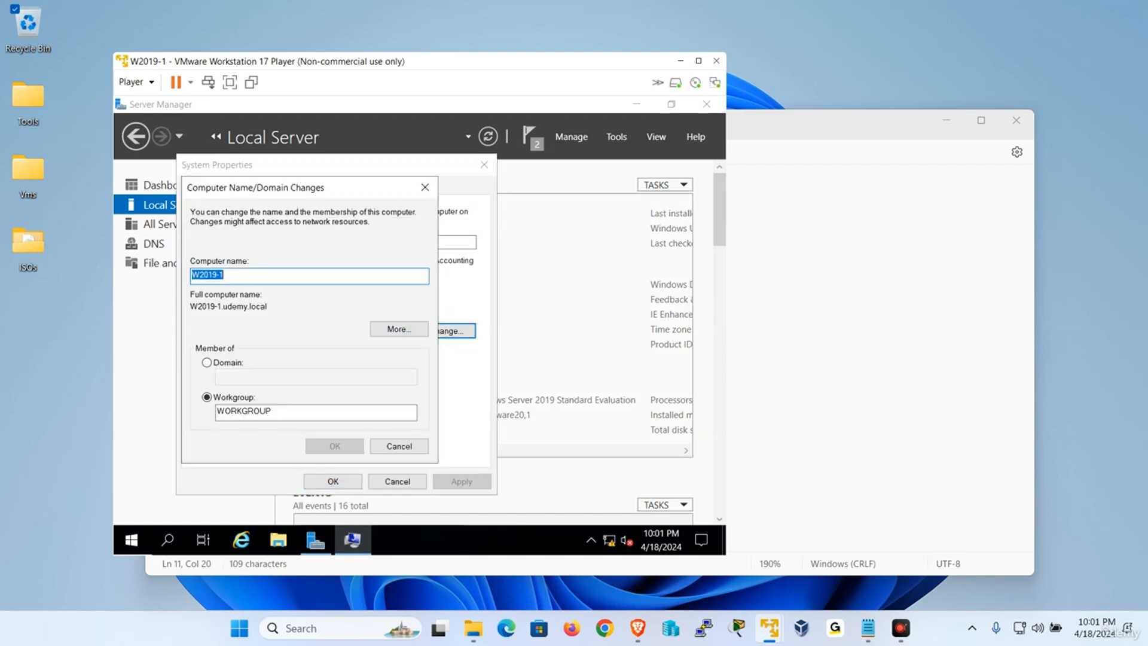
pyautogui.click(389, 453)
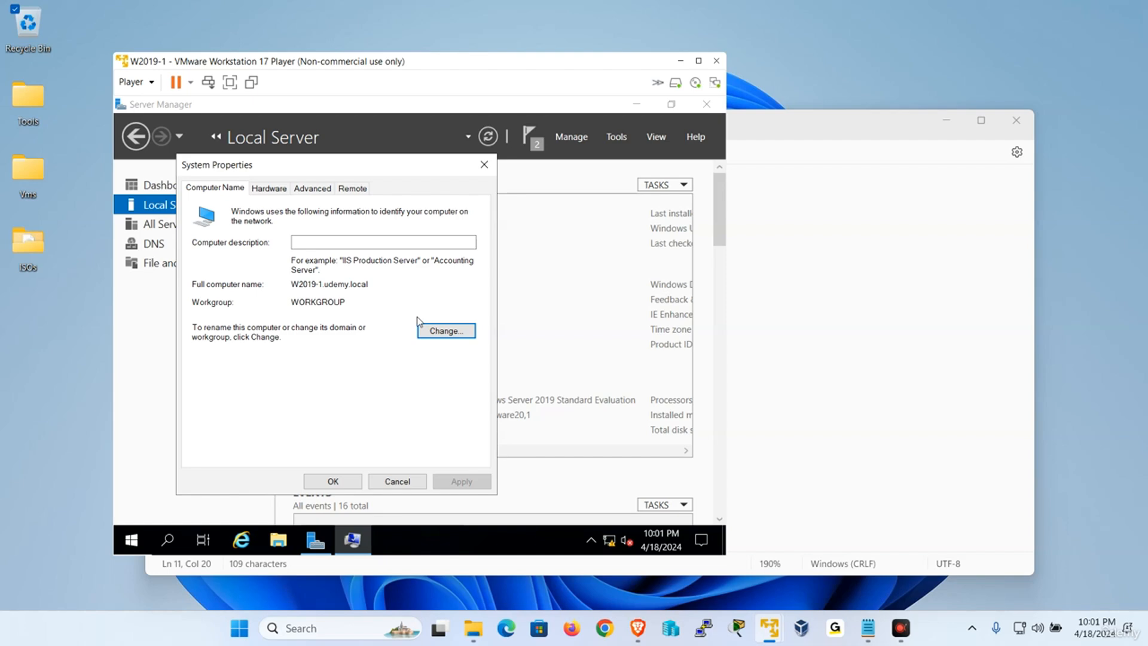
pyautogui.click(485, 165)
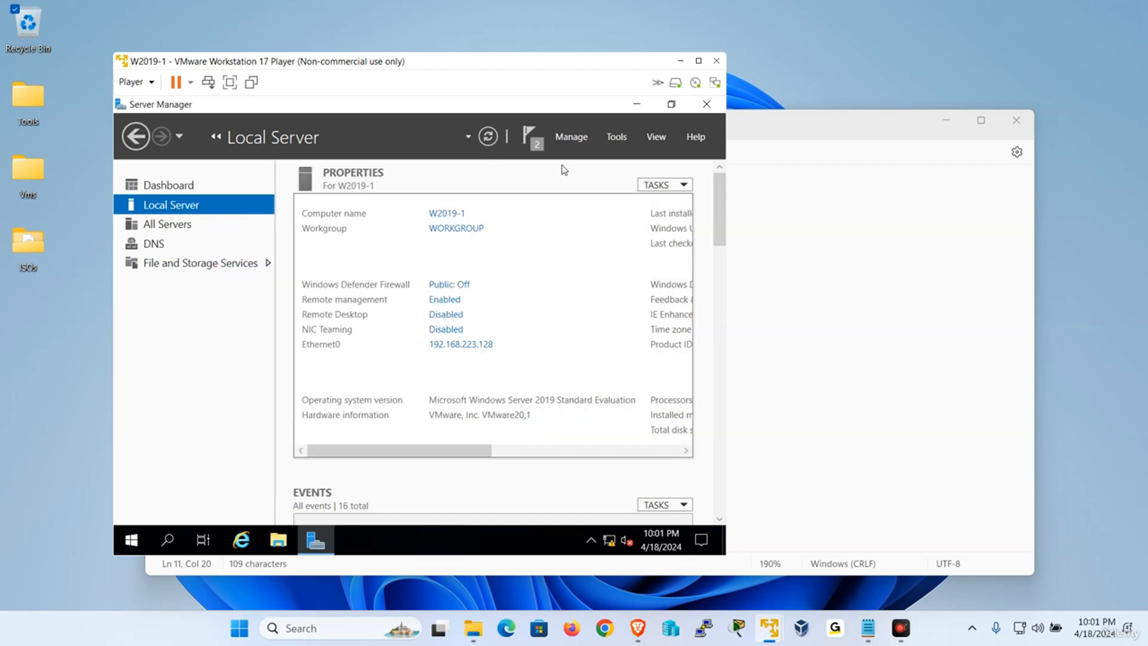
pyautogui.click(617, 136)
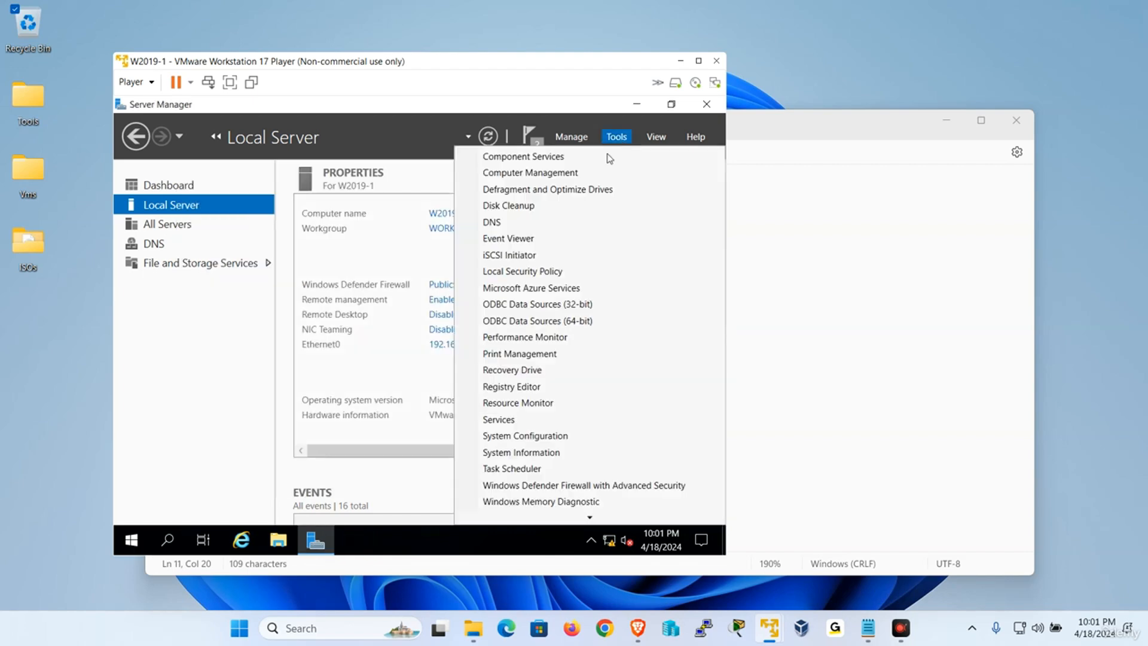
# In Computer Management, view Shared Folders > Shares, then list the accounts under Local Users and Groups > Users.
pyautogui.click(575, 175)
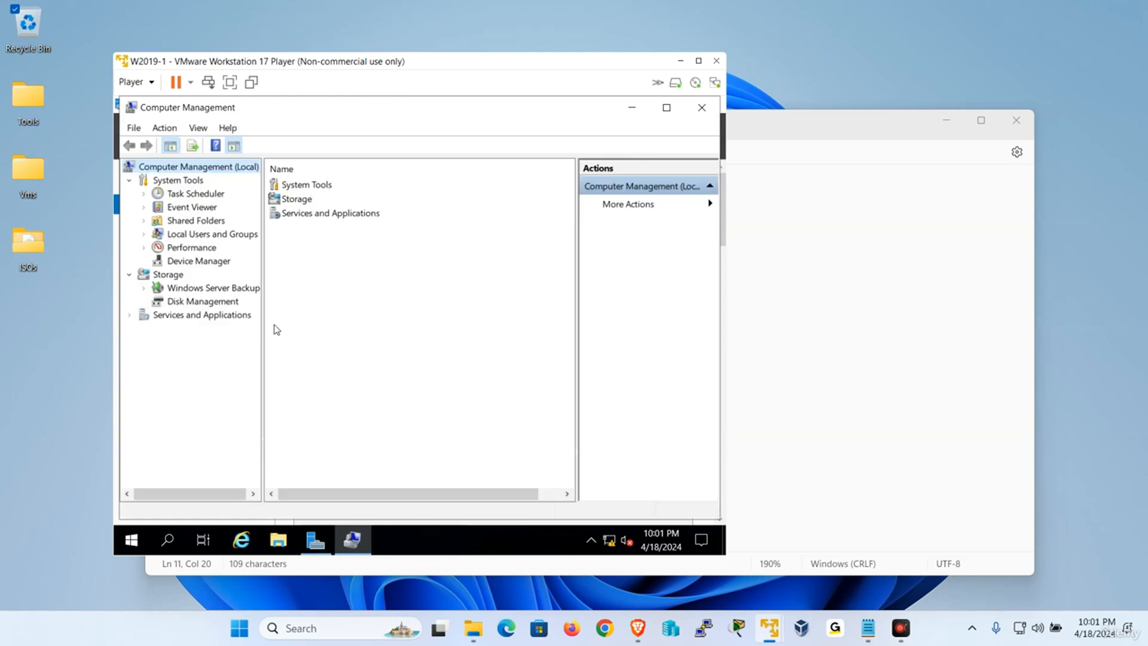
pyautogui.click(145, 221)
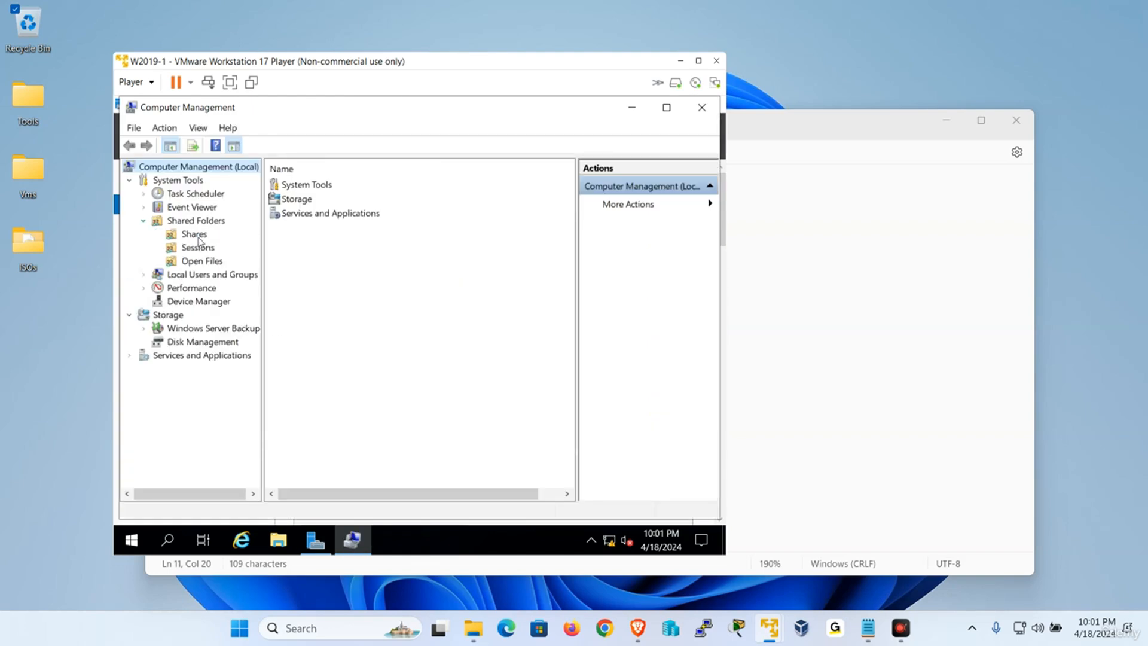
pyautogui.click(194, 233)
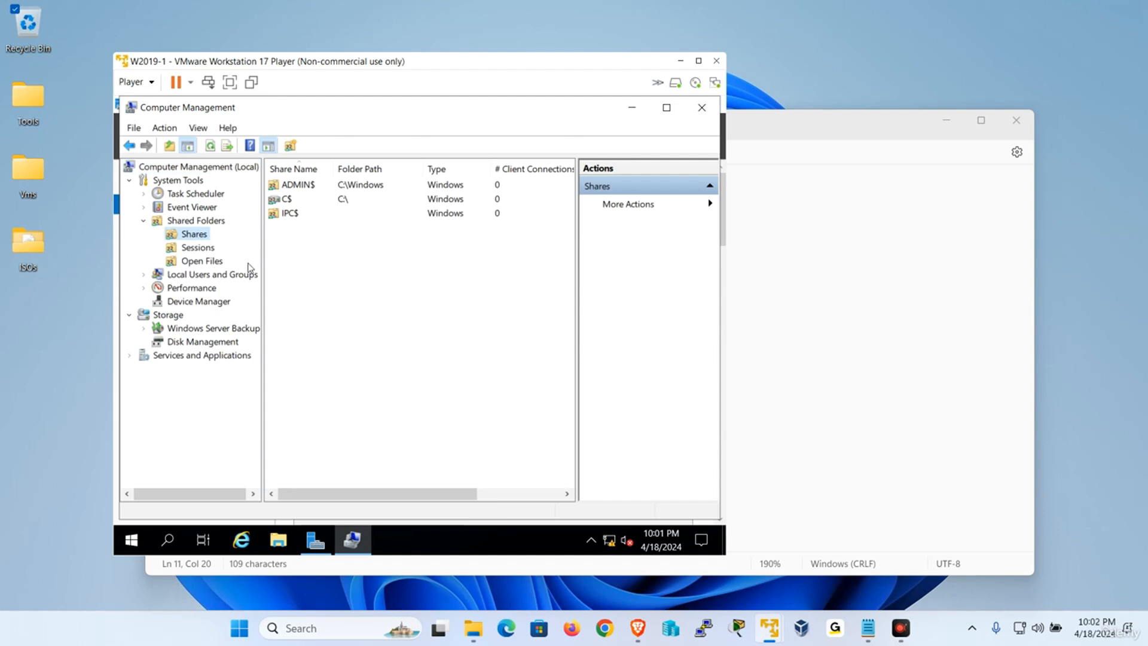
pyautogui.click(144, 275)
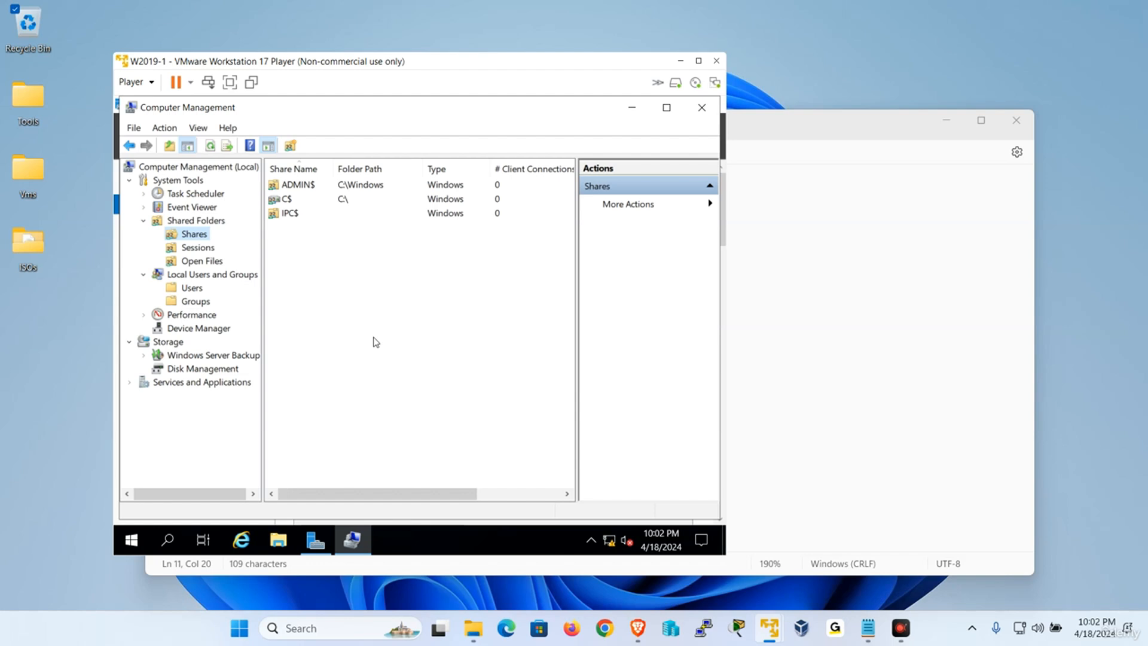
pyautogui.click(201, 288)
# Create local user user1 with a password, without forcing a password change at next logon.
pyautogui.rightClick(369, 289)
pyautogui.click(423, 298)
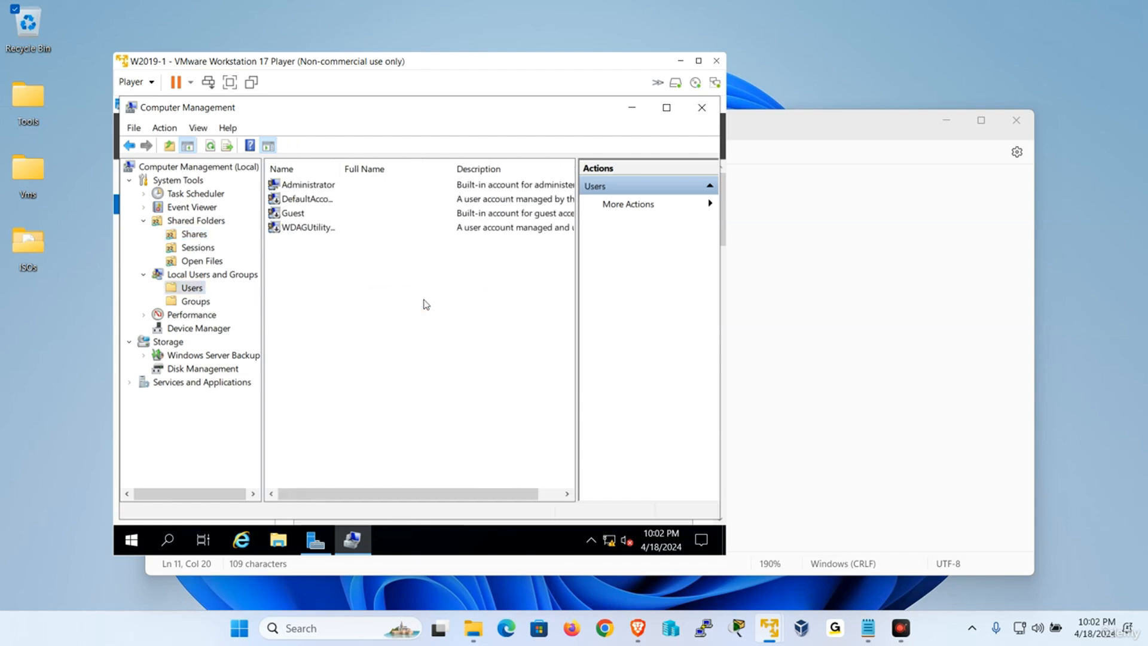
pyautogui.write('user1')
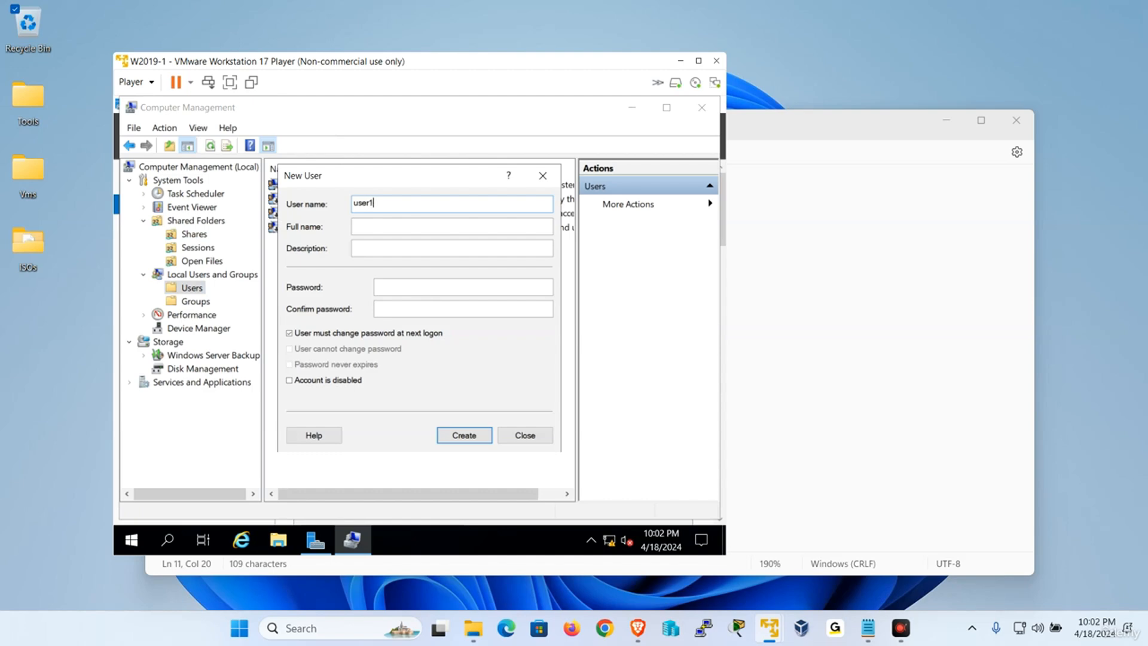
pyautogui.click(337, 333)
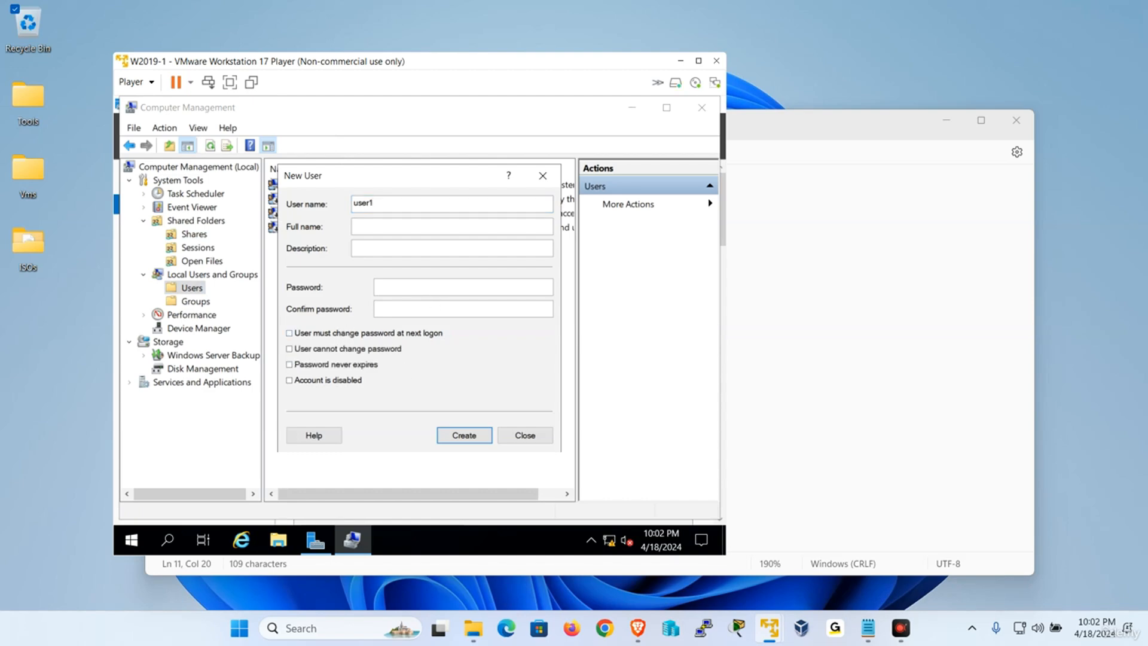
pyautogui.press('capslock')
pyautogui.write('••••••••')
pyautogui.press('Tab')
pyautogui.write('•')
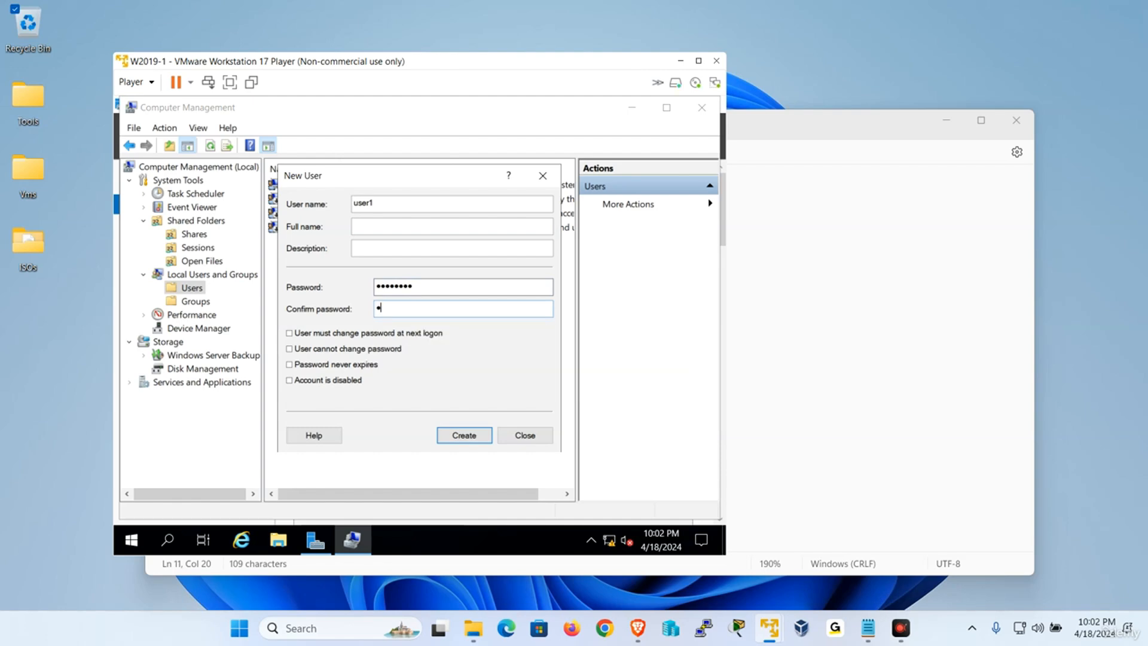
pyautogui.write('•••••••')
pyautogui.press('Return')
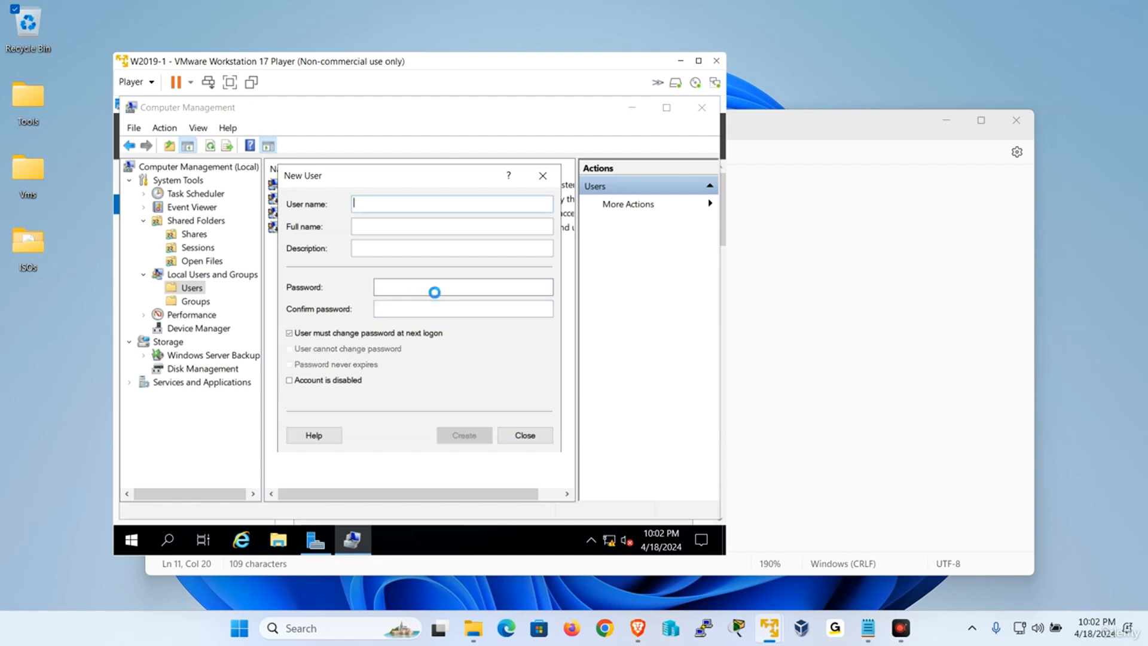
pyautogui.click(525, 434)
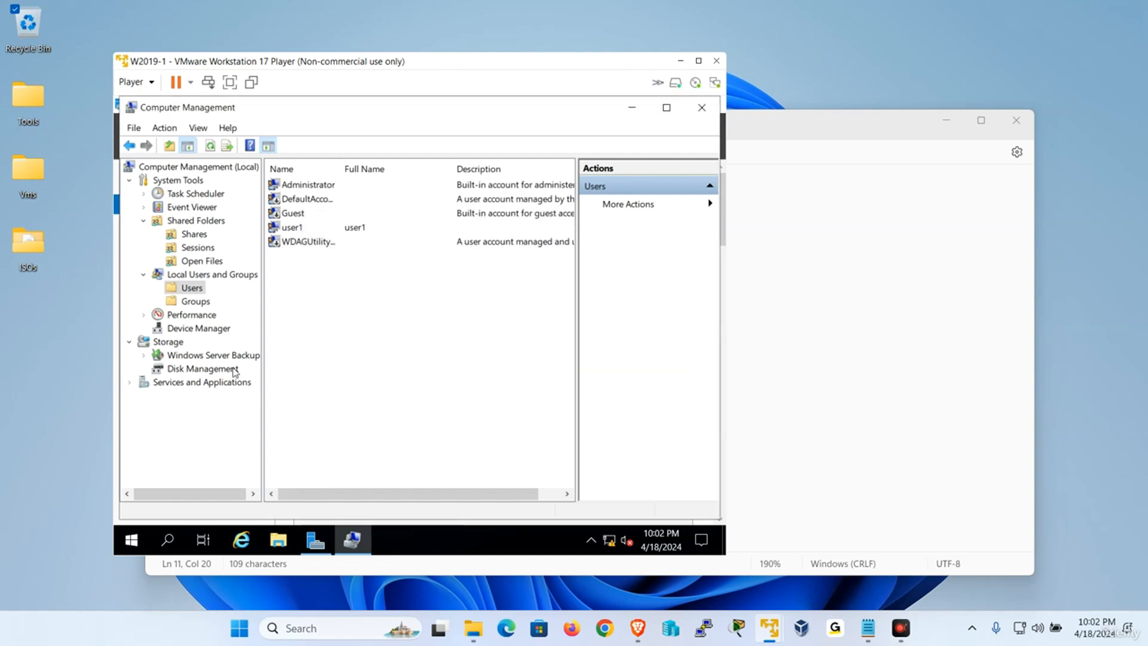
# Create the local group grp1 with user1 added as its member.
pyautogui.click(204, 301)
pyautogui.rightClick(211, 302)
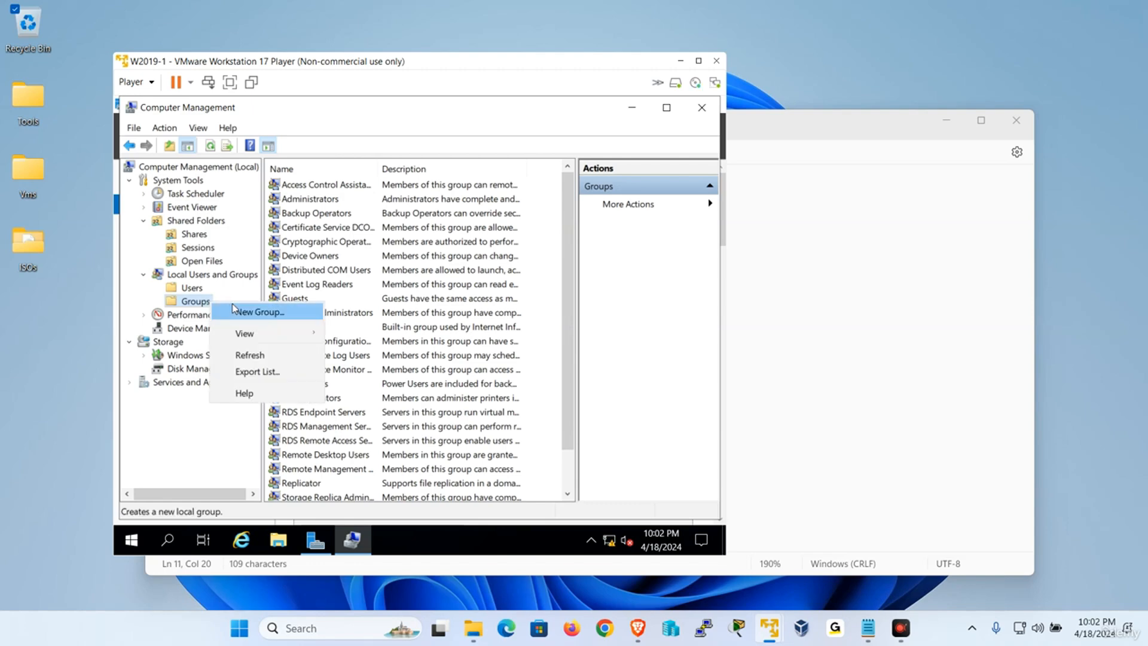
pyautogui.click(230, 307)
pyautogui.write('grp1')
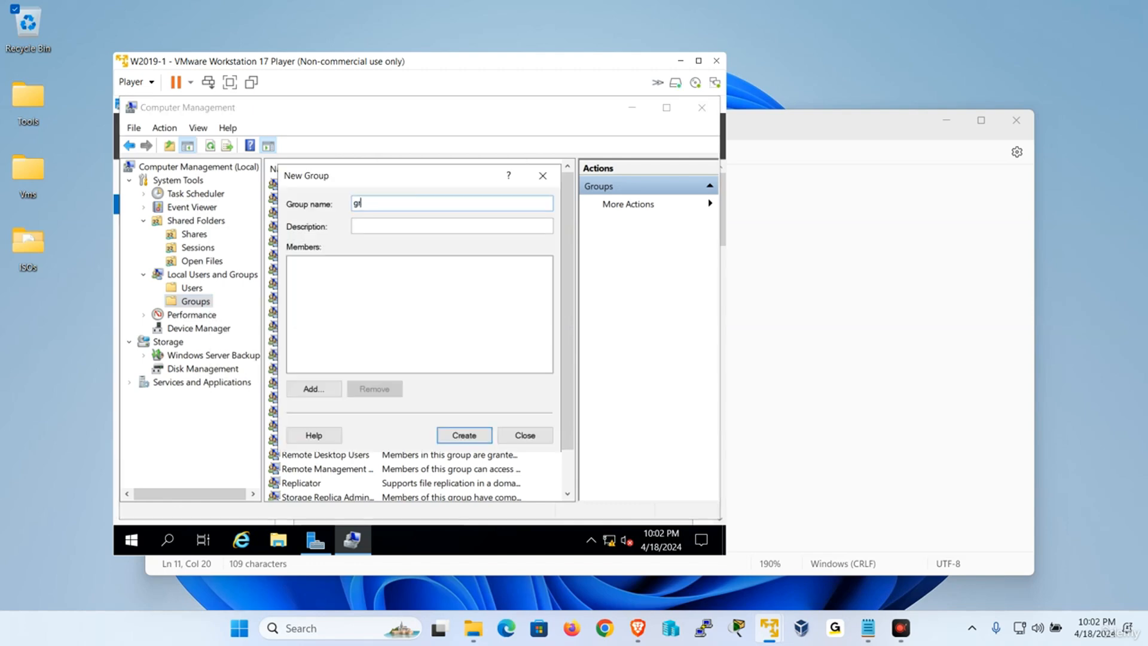
pyautogui.click(314, 389)
pyautogui.write('user1')
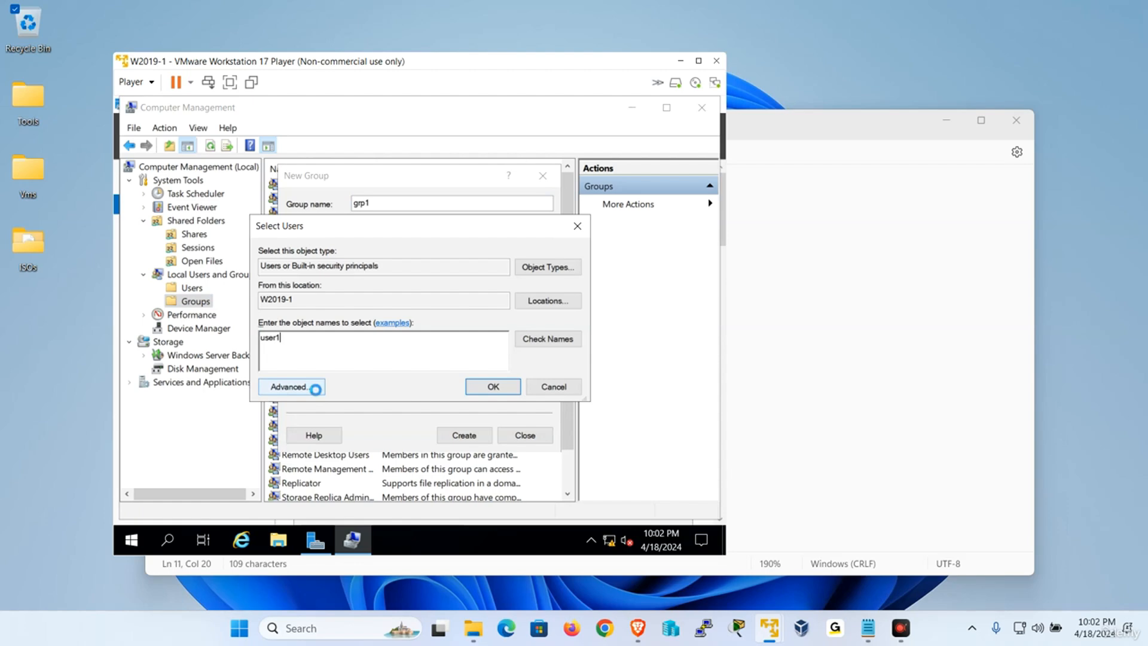
pyautogui.press('Return')
pyautogui.click(452, 436)
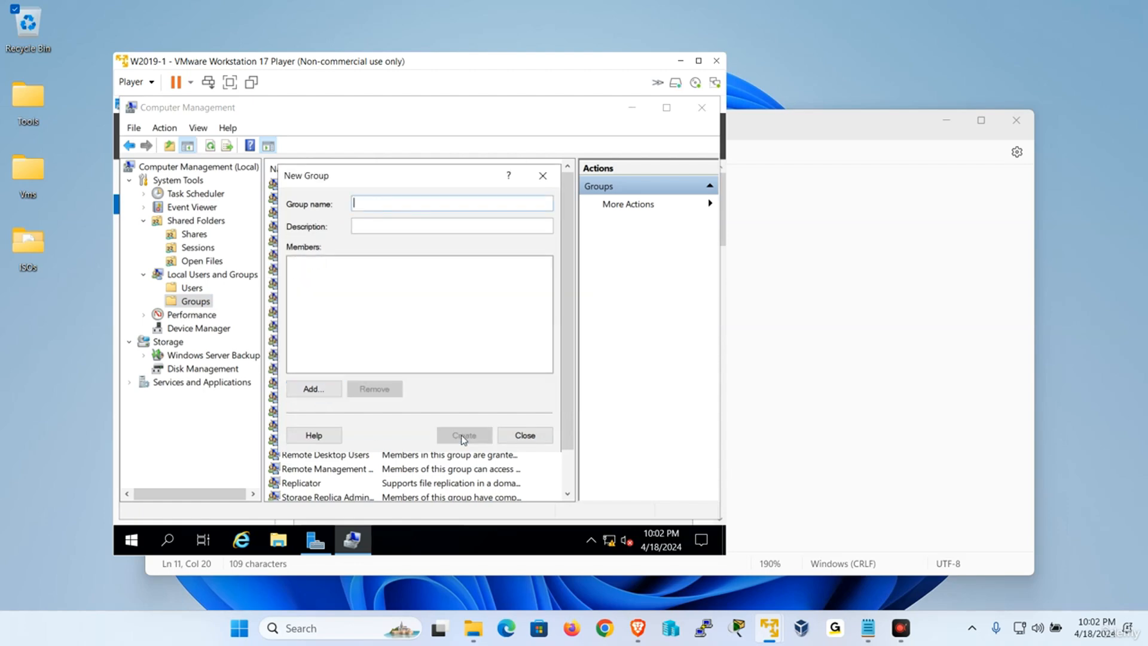
pyautogui.click(527, 437)
# Launch a command prompt through Run with cmd.
pyautogui.rightClick(132, 540)
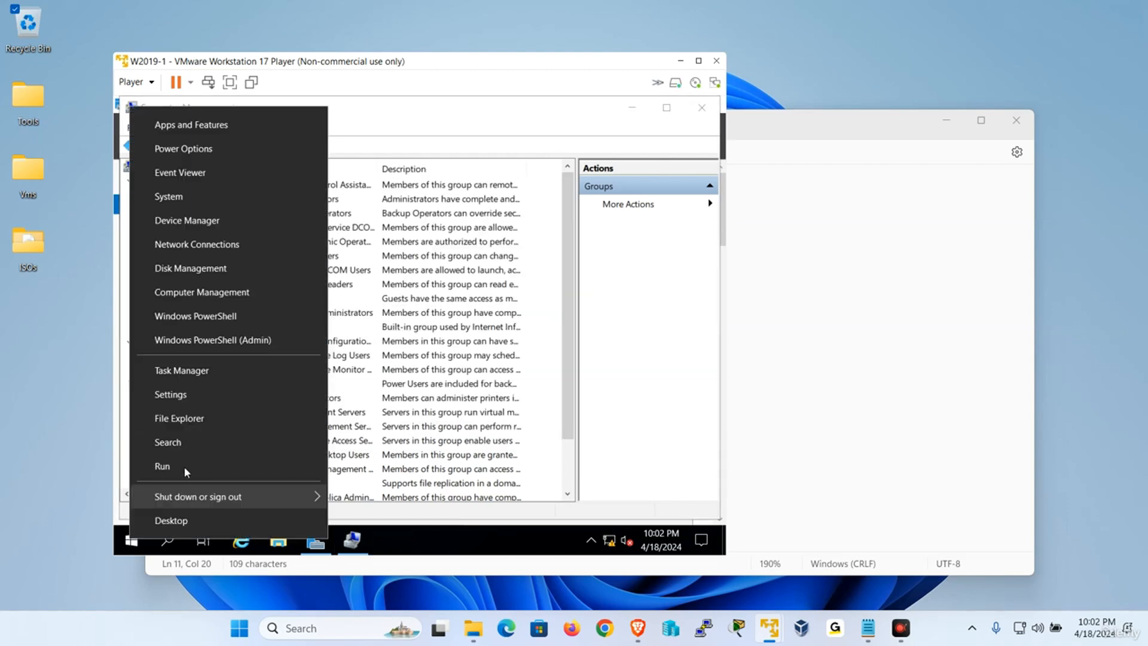
pyautogui.click(187, 459)
pyautogui.write('cmd')
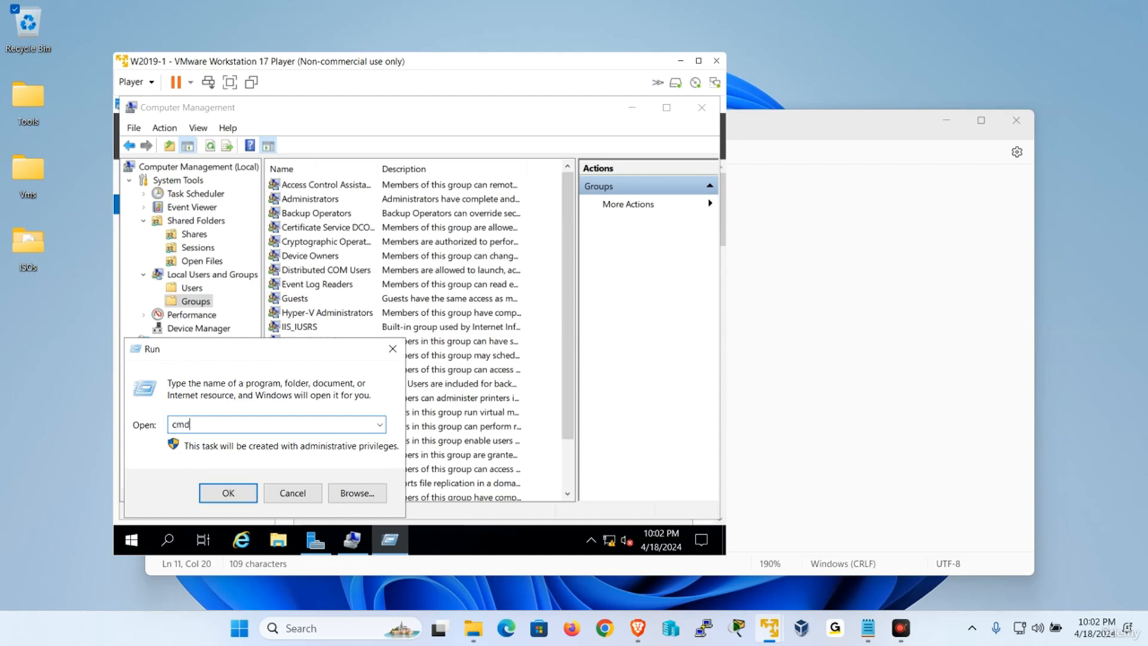
pyautogui.press('Return')
# Set the console's screen text colour to green in its Properties.
pyautogui.click(153, 207)
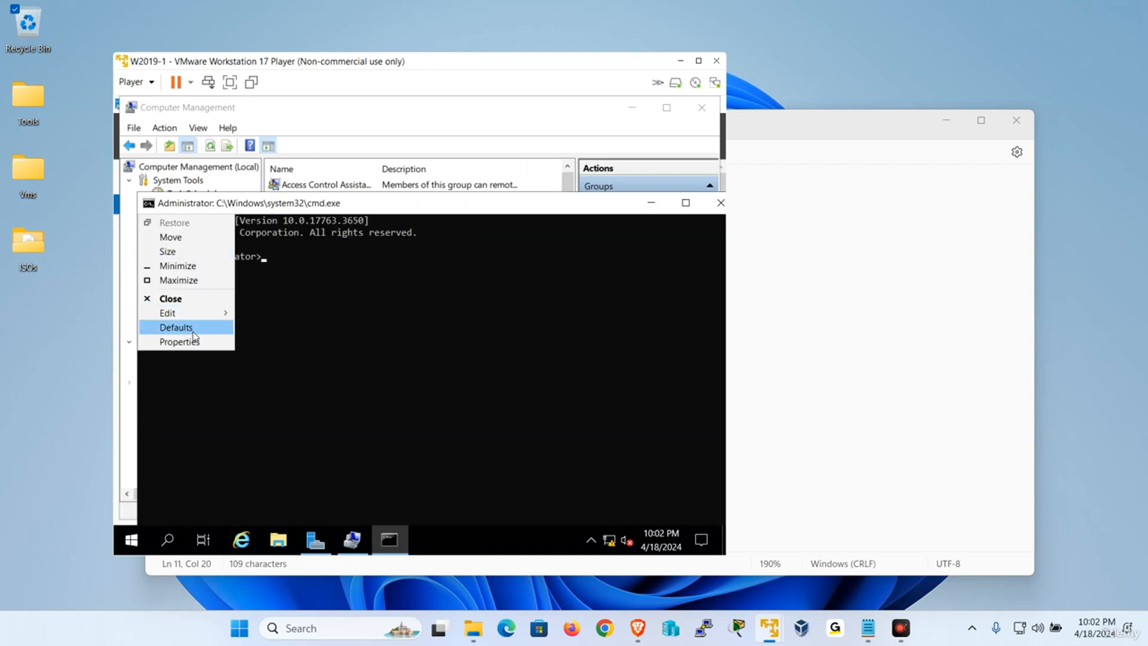
pyautogui.click(196, 342)
pyautogui.click(207, 194)
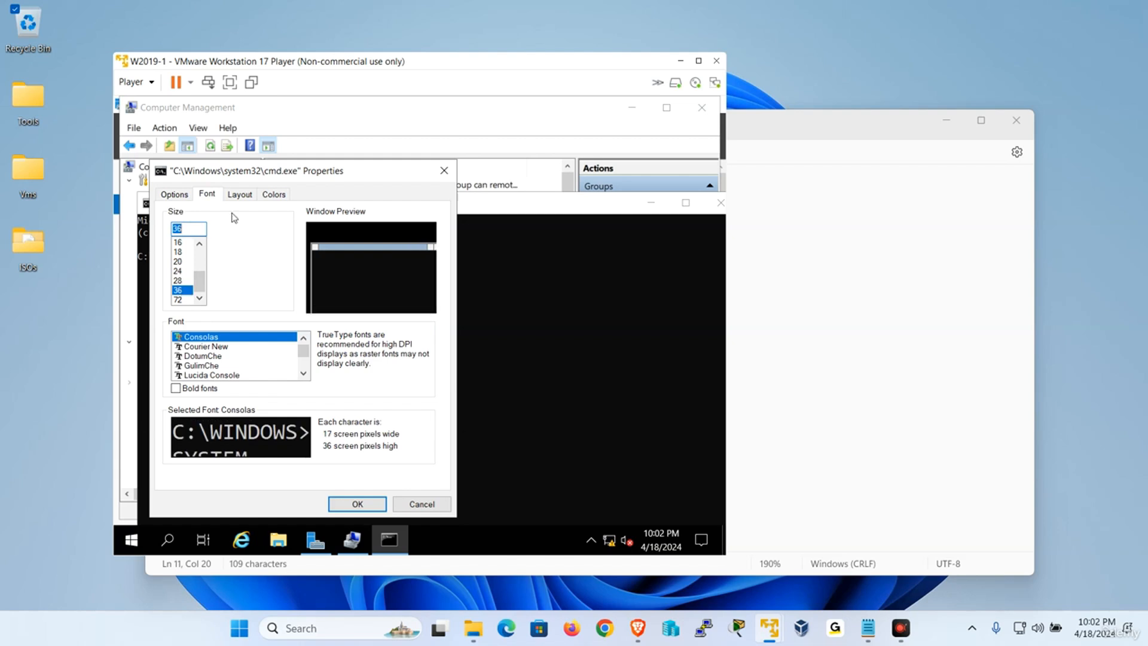
pyautogui.click(274, 193)
pyautogui.click(198, 222)
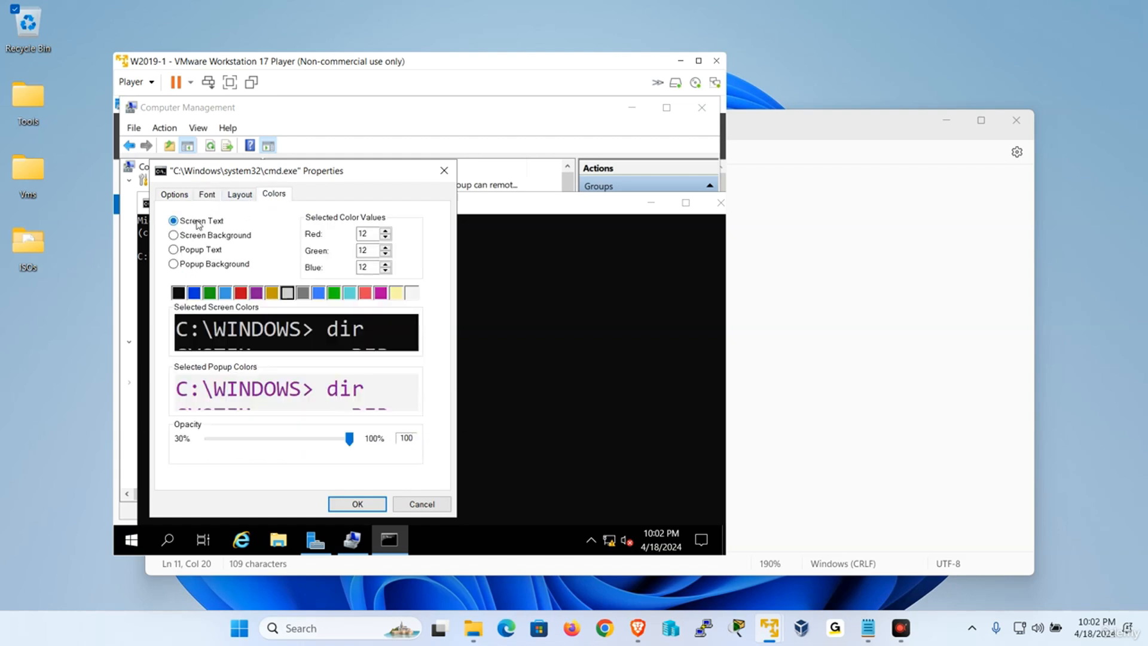
pyautogui.click(334, 294)
pyautogui.click(376, 504)
# Go to the C:\ root, clear the screen, switch the VM to full screen, and run net share.
pyautogui.click(433, 383)
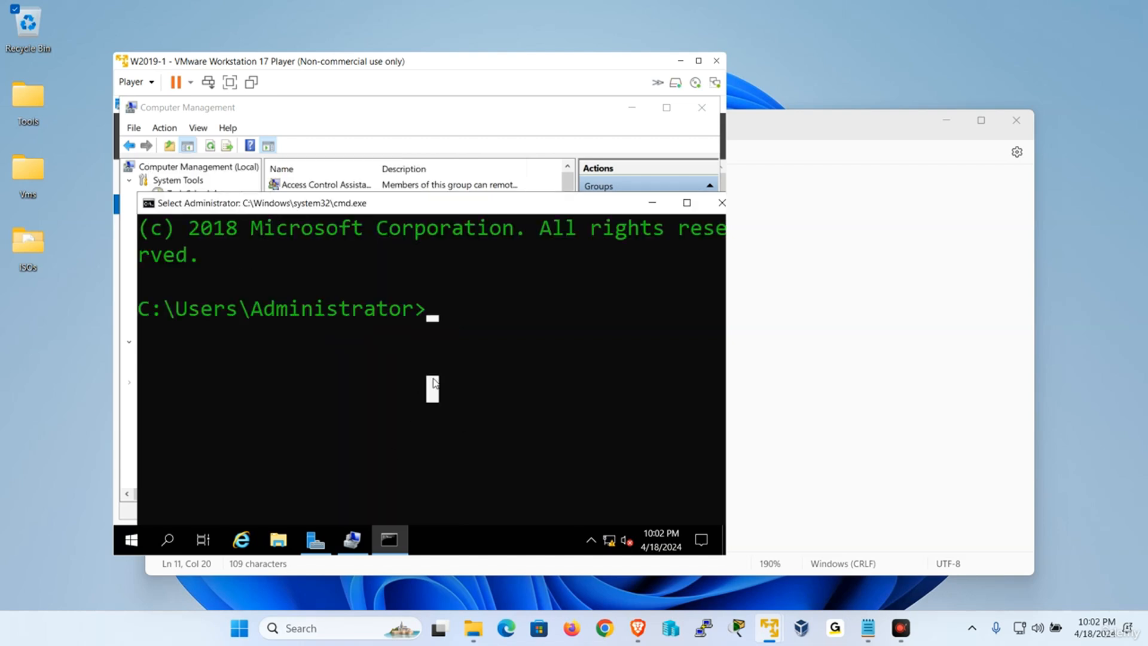
pyautogui.write('cd\\')
pyautogui.press('Return')
pyautogui.write('cls')
pyautogui.press('Return')
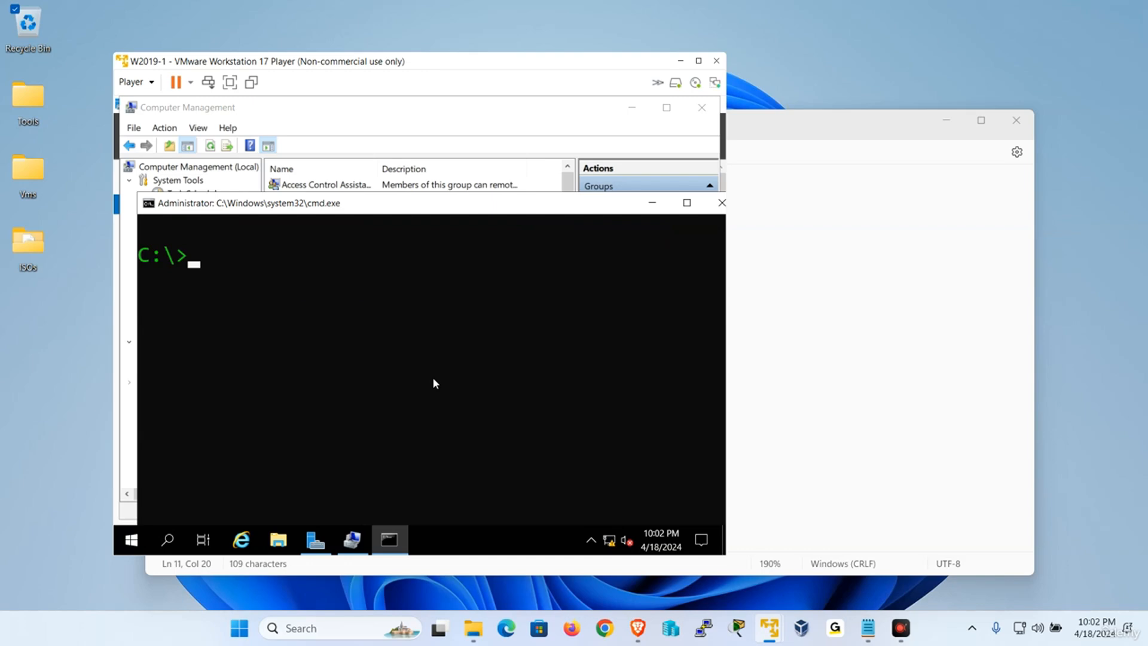
pyautogui.hotkey('ctrl', 'alt', 'Return')
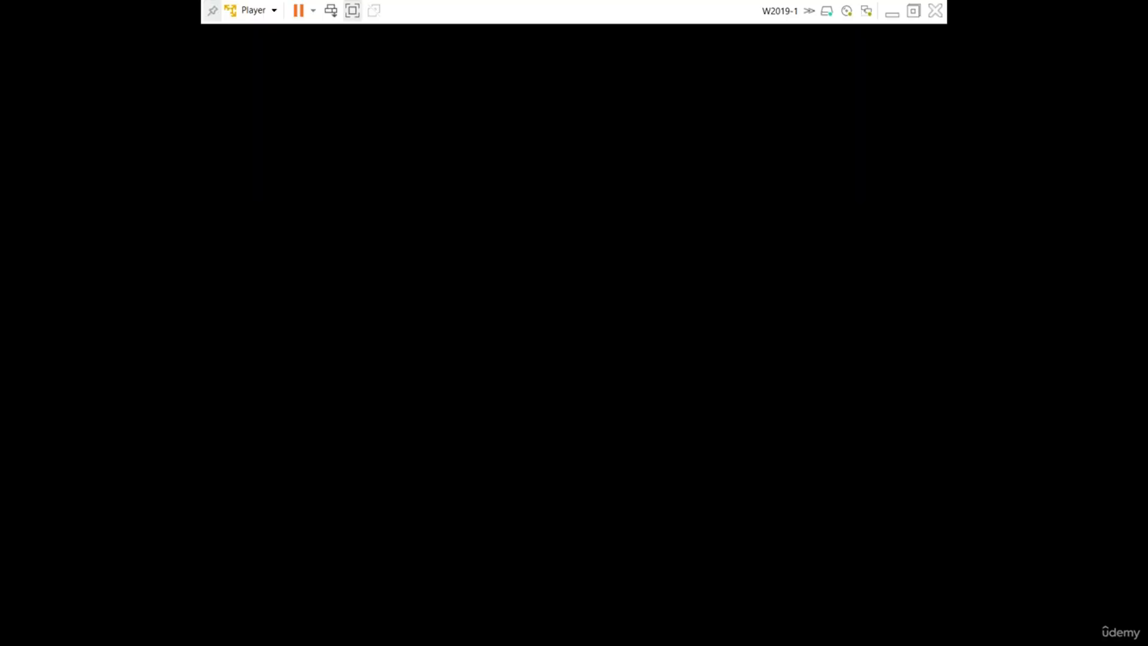
pyautogui.write('ne')
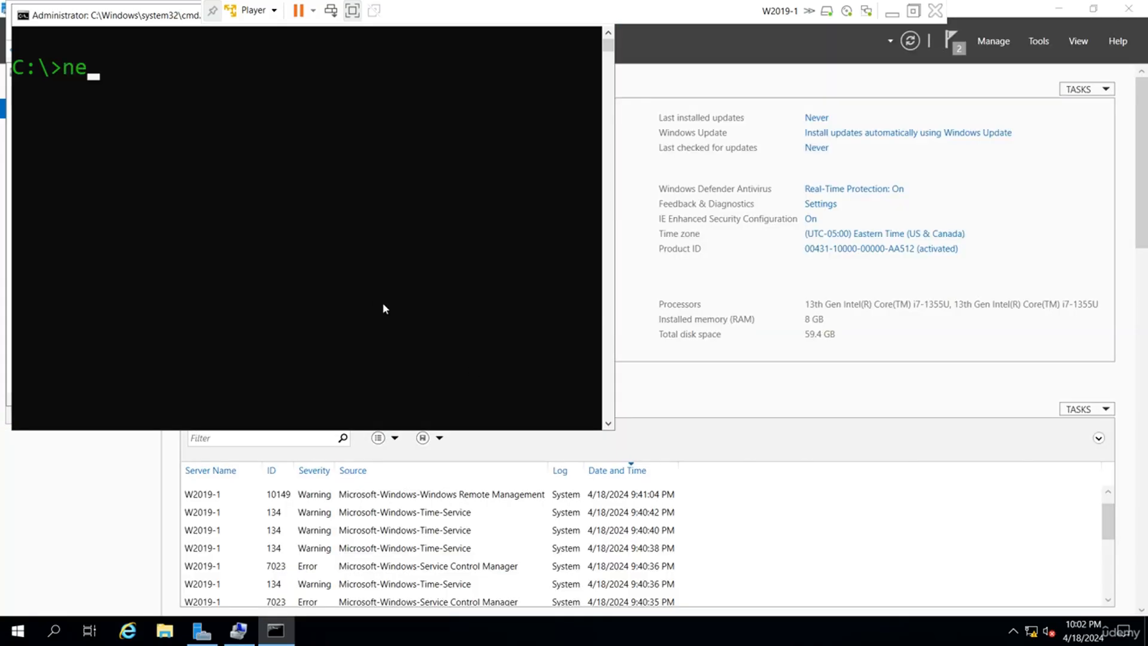
pyautogui.write('t share')
pyautogui.press('Return')
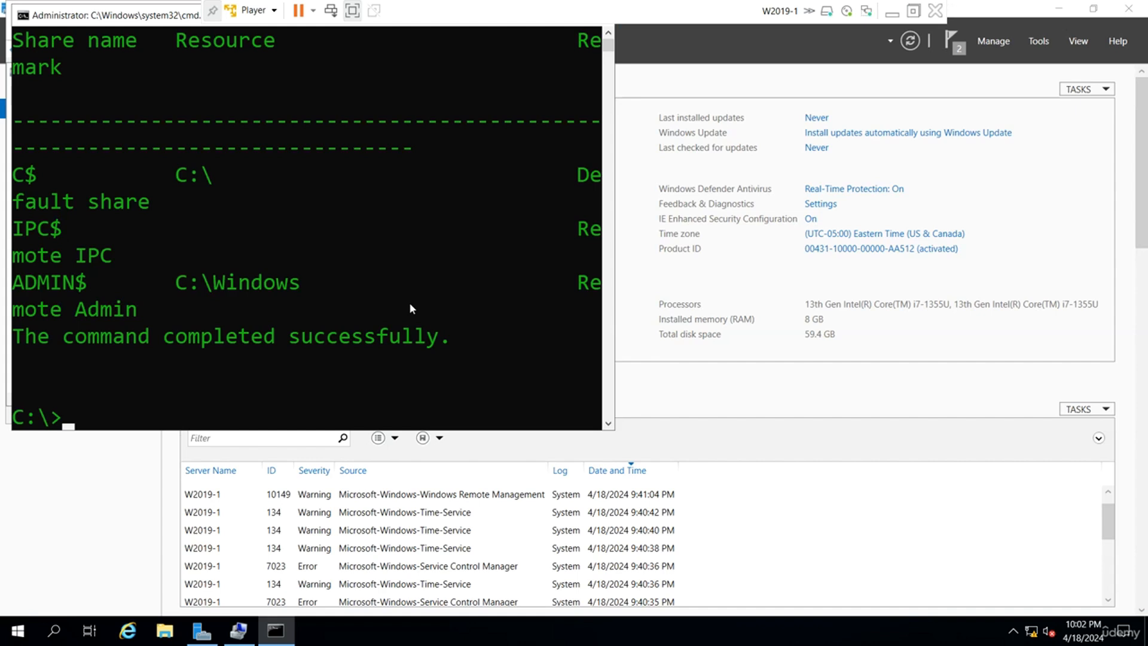
# Run net user and net localgroup to confirm user1 and grp1, then minimize the console.
pyautogui.doubleClick(123, 22)
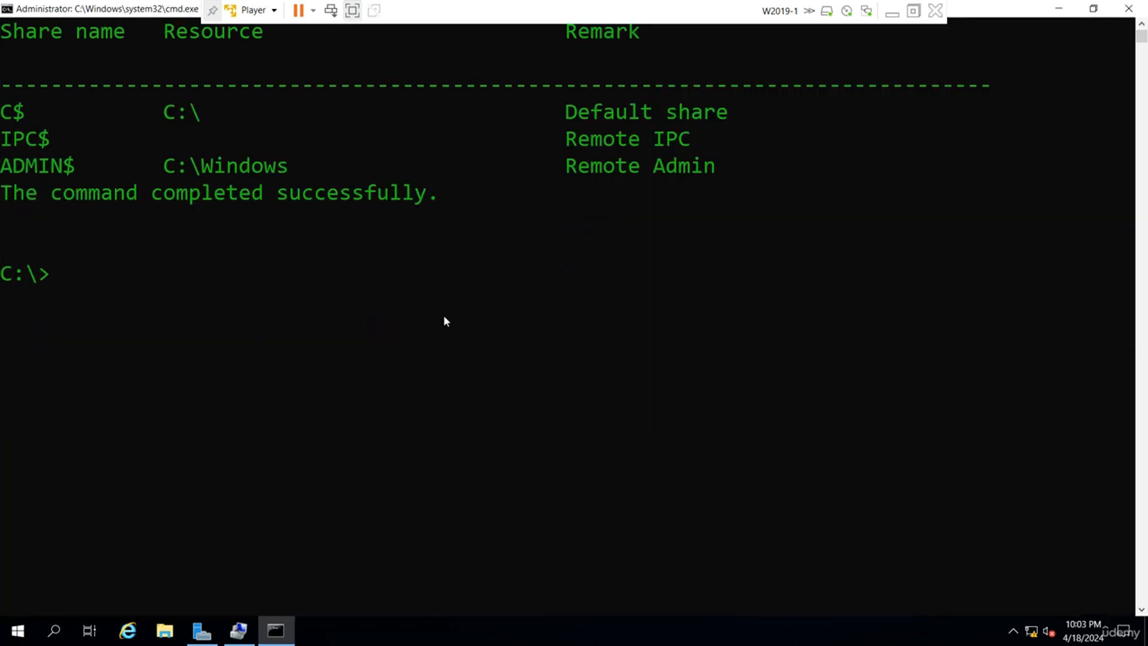
pyautogui.write('net user')
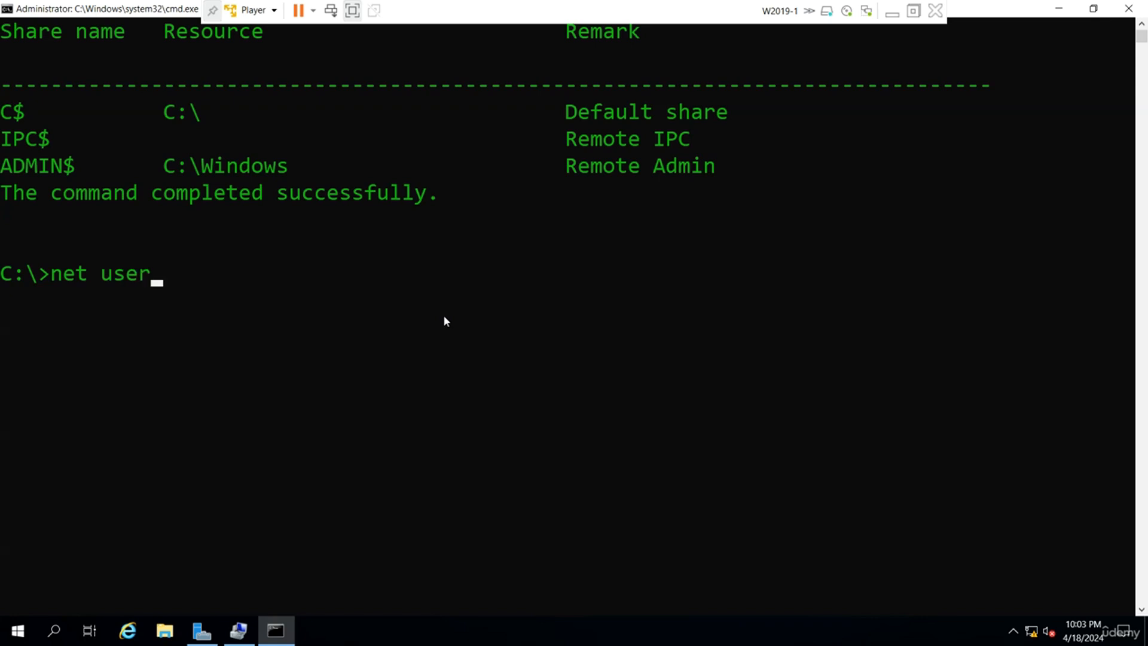
pyautogui.press('Return')
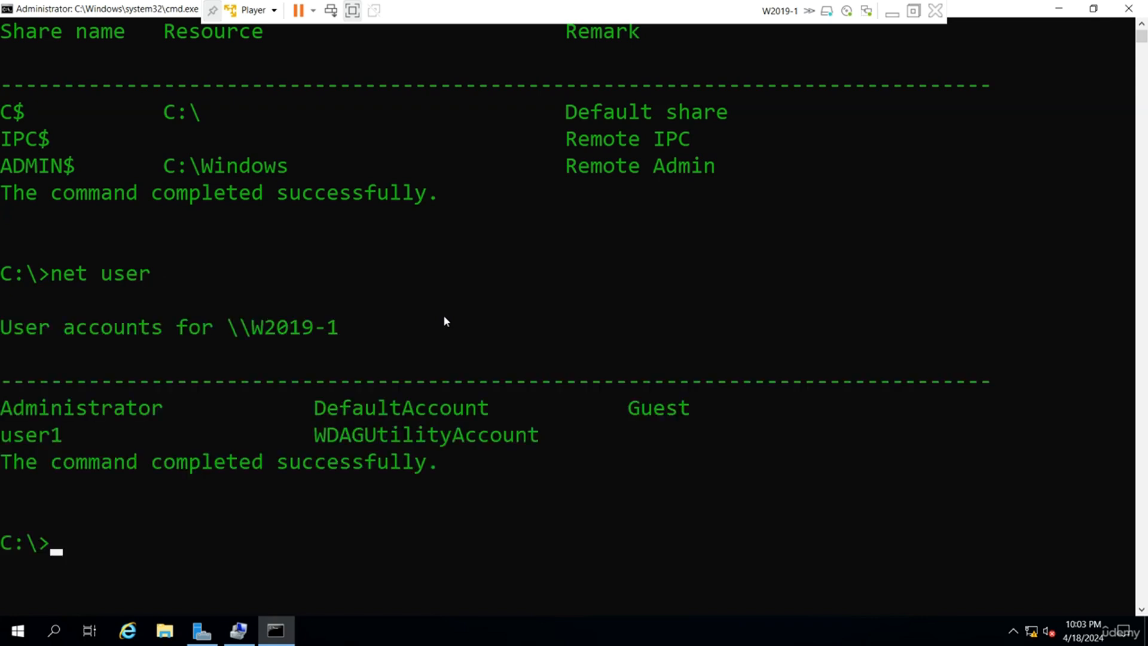
pyautogui.write('net localgroup')
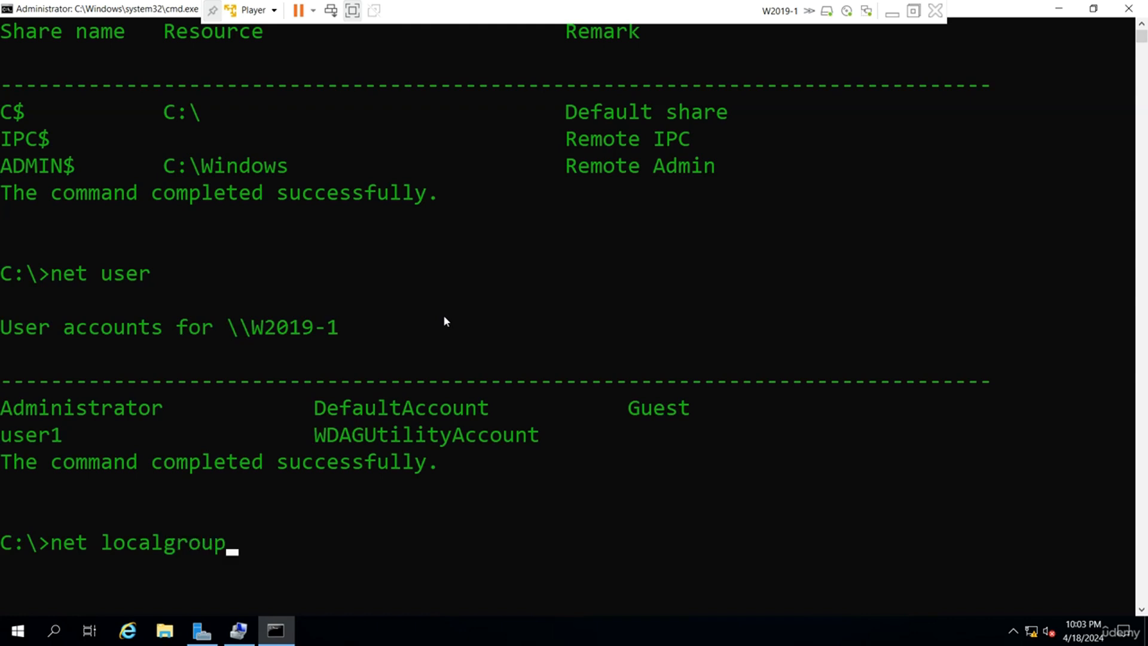
pyautogui.press('Return')
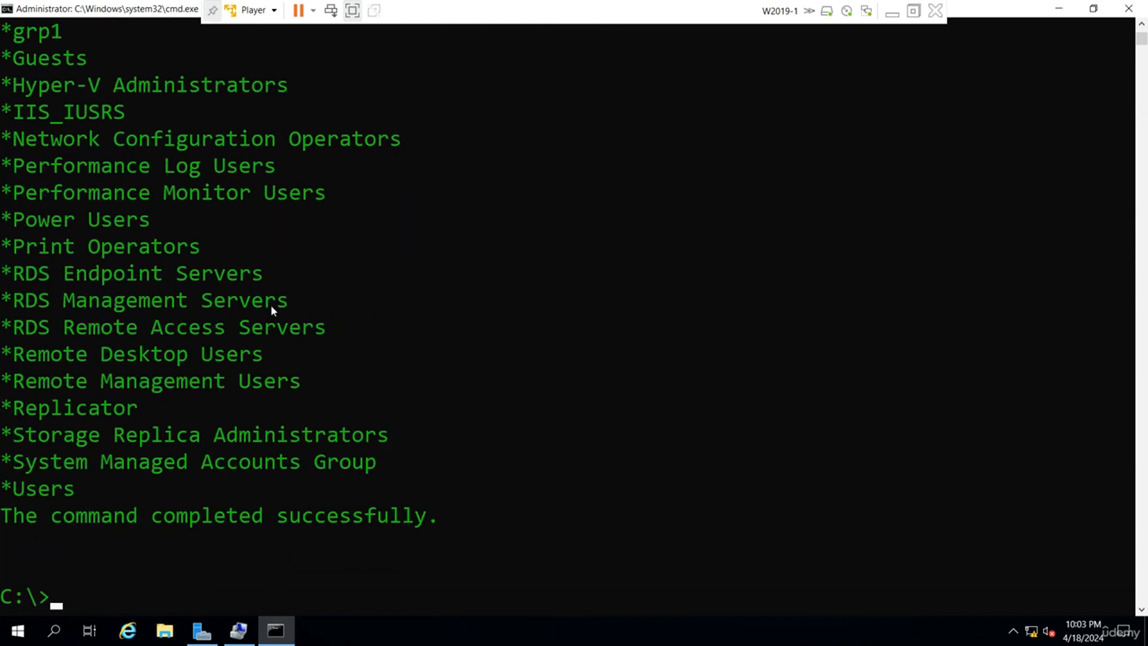
pyautogui.scroll(1, 95, 136)
pyautogui.moveTo(74, 122); pyautogui.dragTo(3, 114)
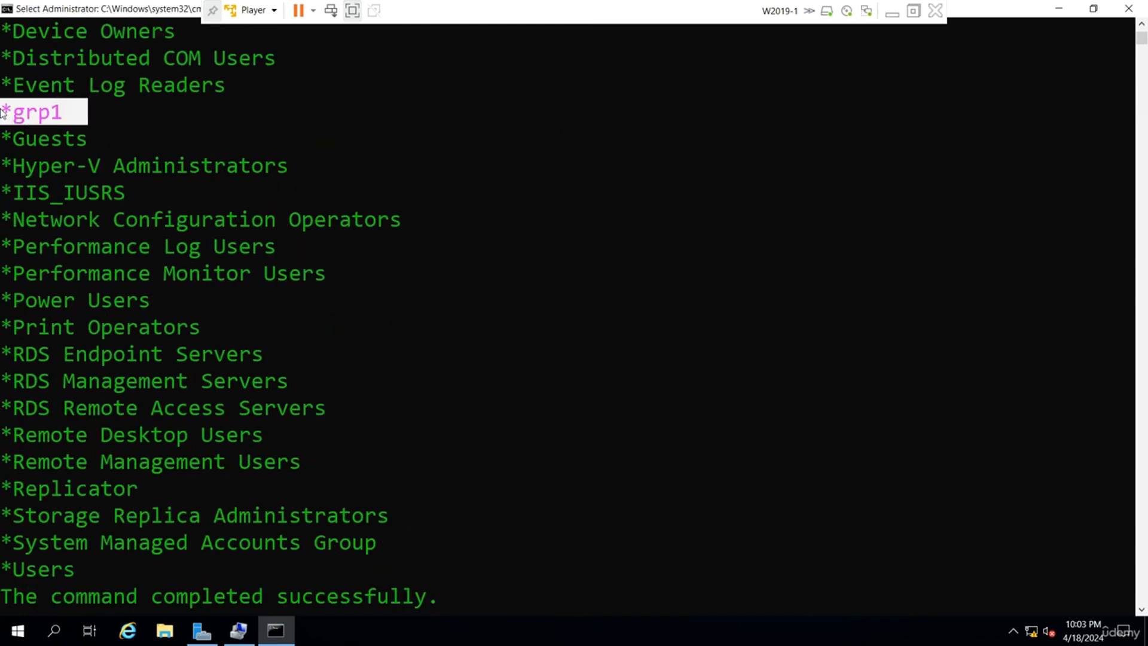
pyautogui.click(1058, 9)
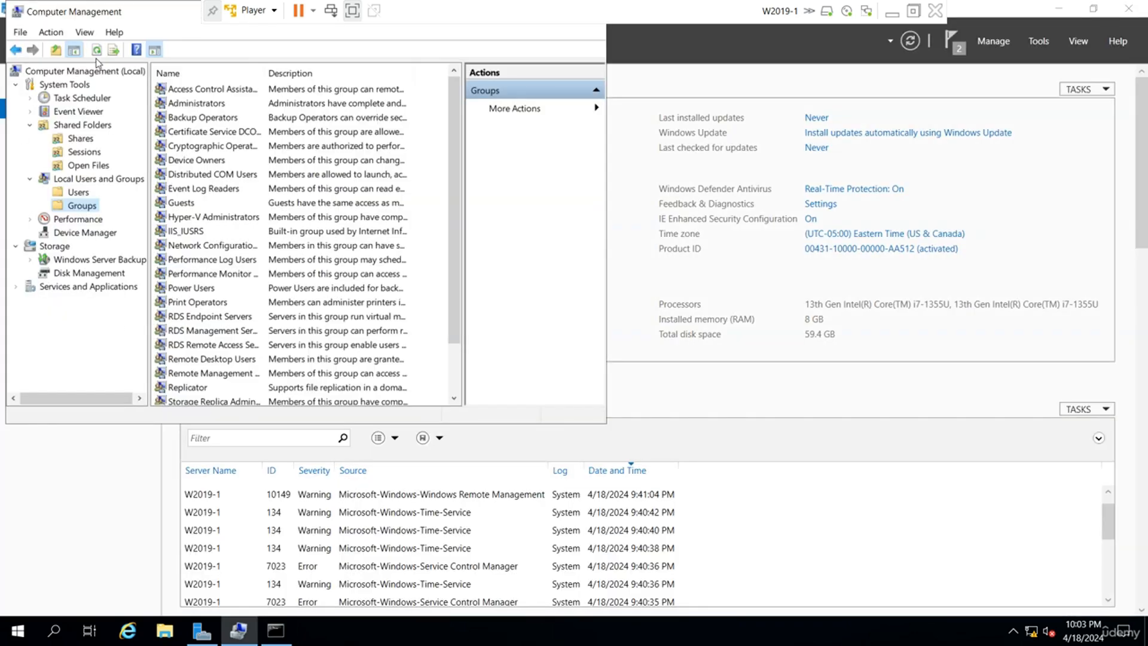
# Drag Computer Management aside and minimize it so the Local Server page shows fully.
pyautogui.moveTo(112, 12); pyautogui.dragTo(231, 185)
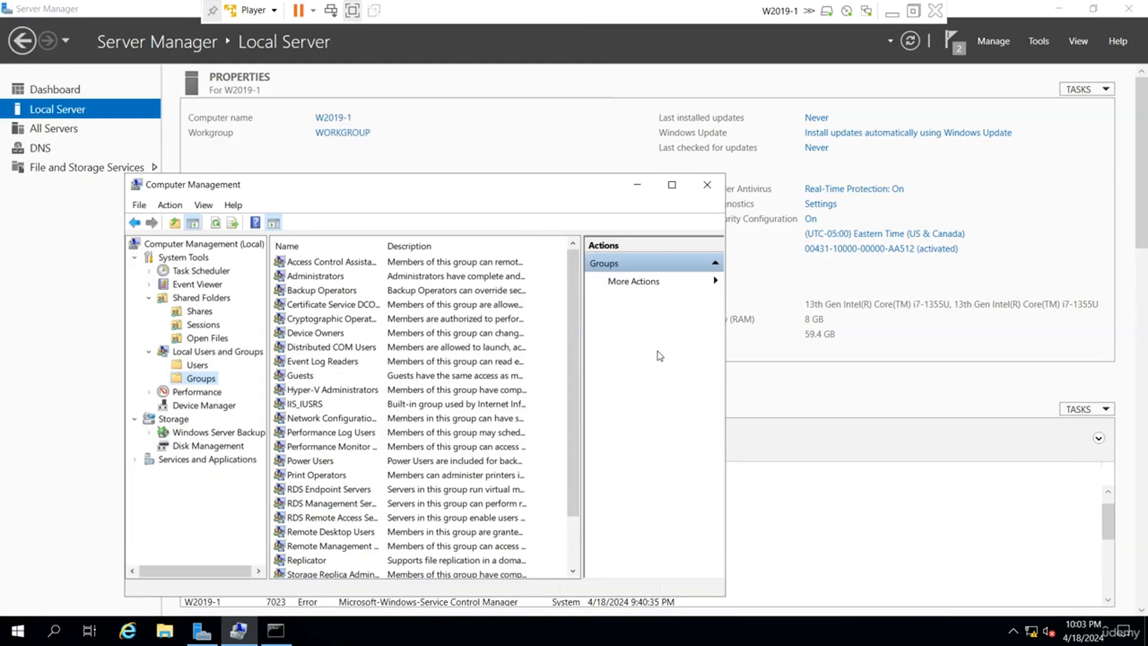
pyautogui.click(638, 186)
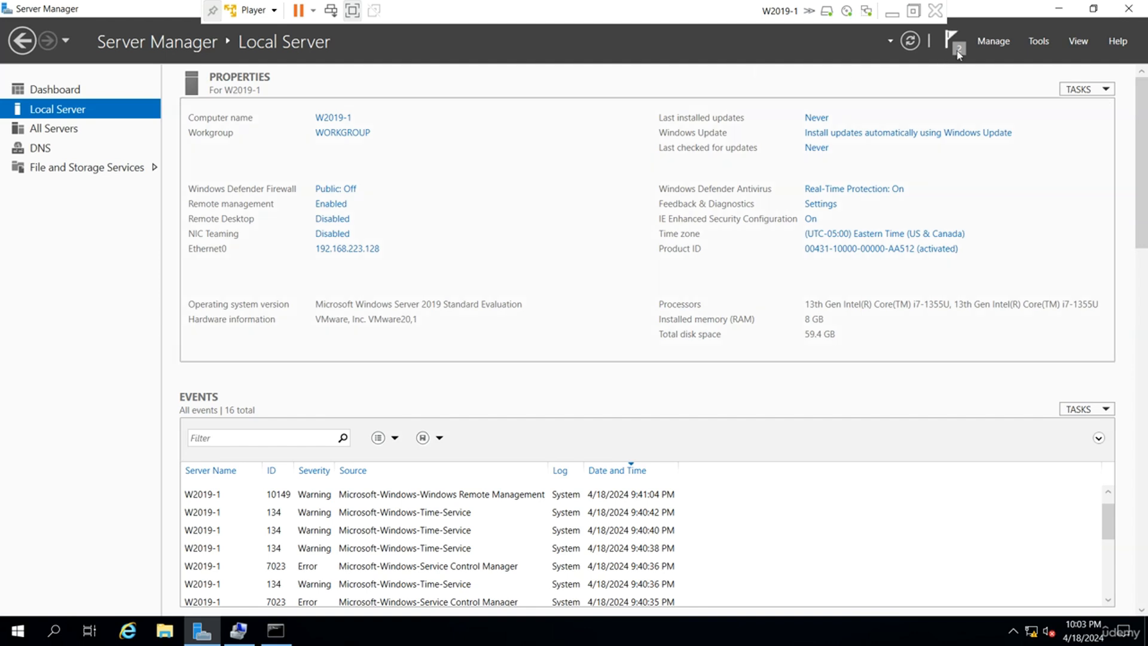
# In Add Roles and Features, select Active Directory Domain Services with its required features for this server.
pyautogui.click(994, 41)
pyautogui.click(1017, 58)
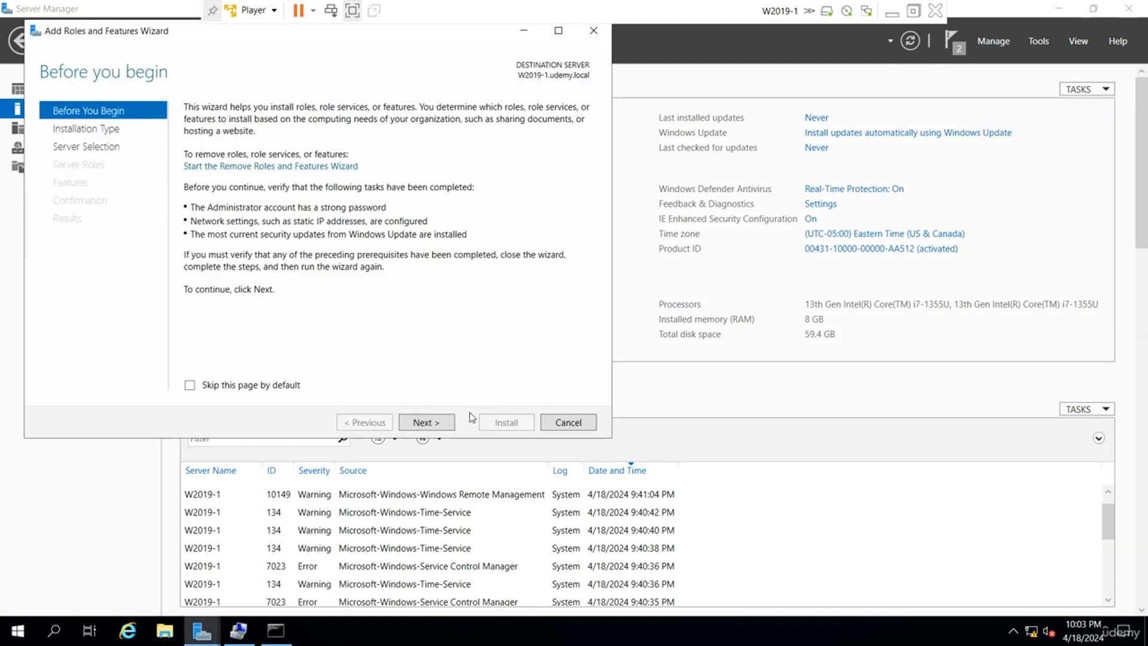
pyautogui.click(426, 423)
pyautogui.click(426, 423)
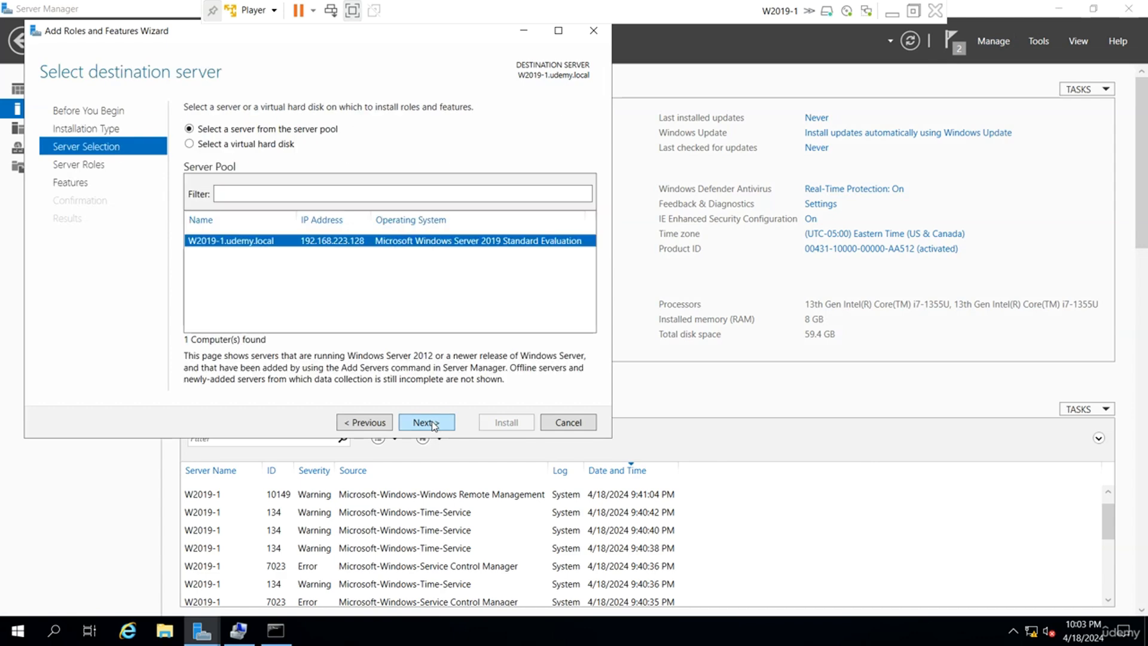
pyautogui.click(426, 422)
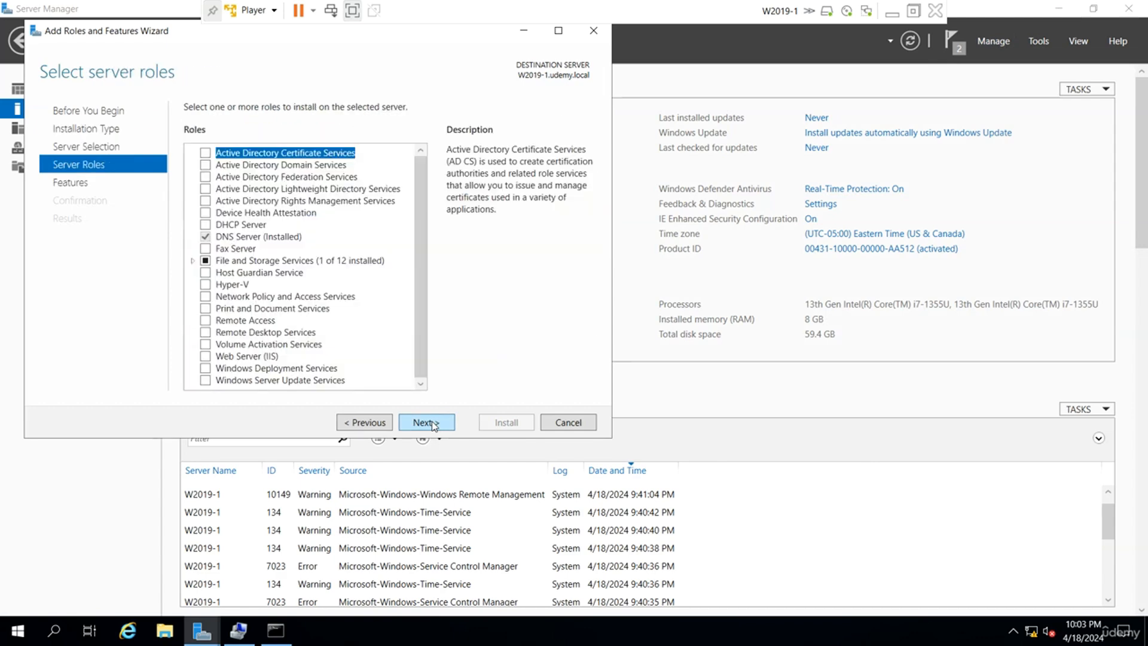
pyautogui.click(206, 166)
pyautogui.click(359, 359)
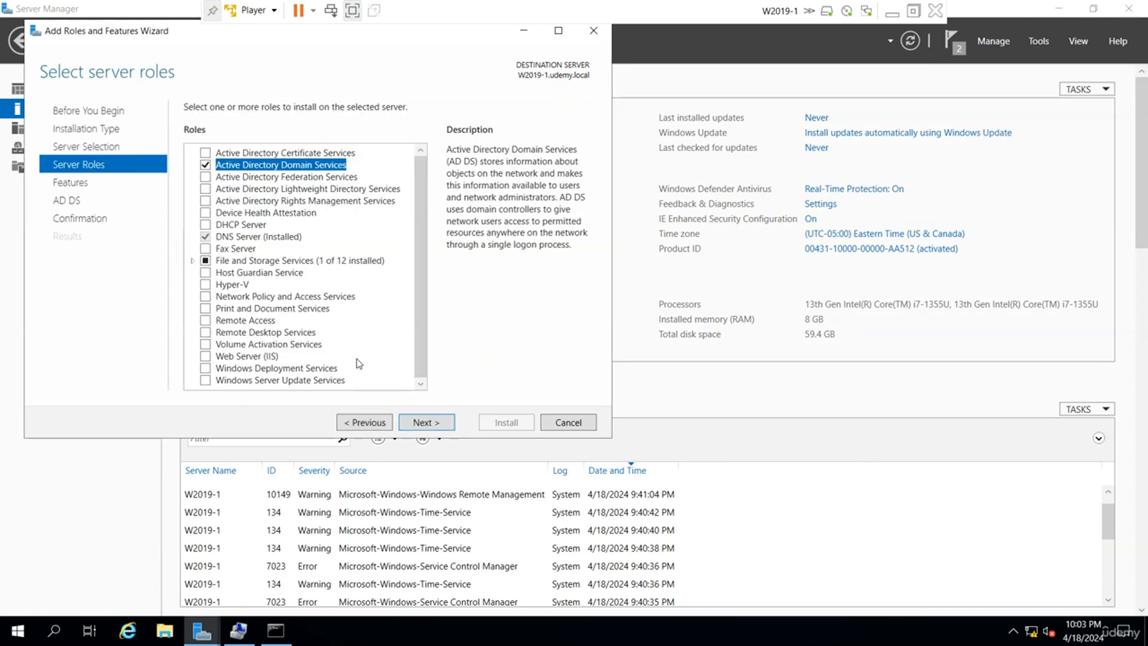
pyautogui.click(436, 423)
pyautogui.click(437, 423)
pyautogui.click(437, 422)
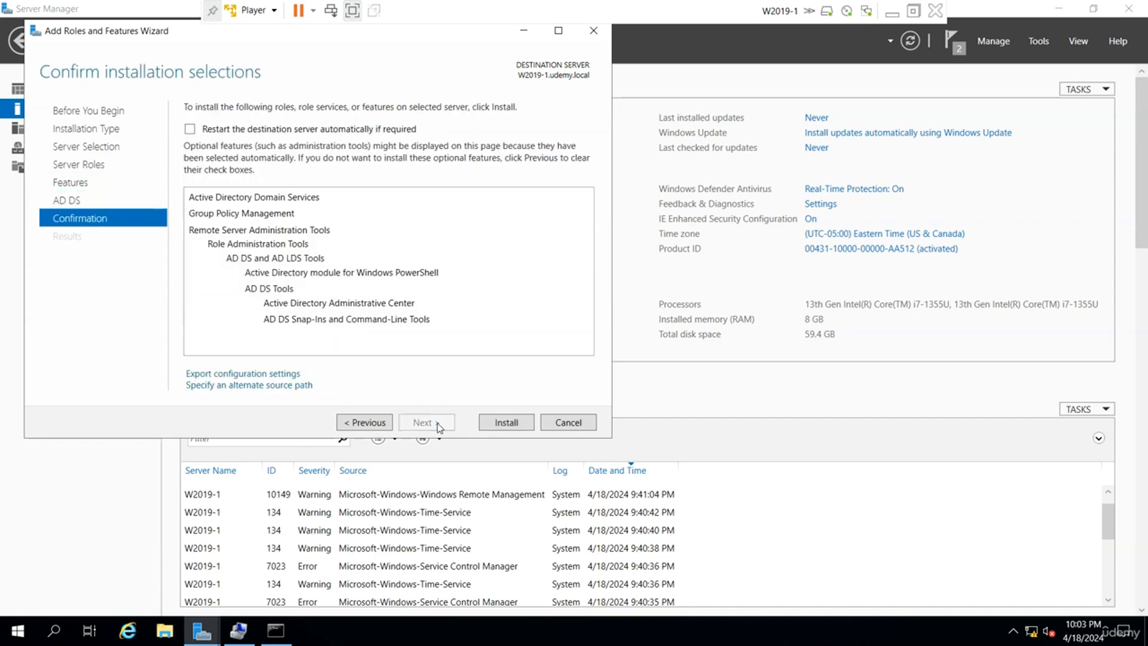
# Return to Features, review Group Policy Management, and expand Remote Server Administration Tools.
pyautogui.click(378, 424)
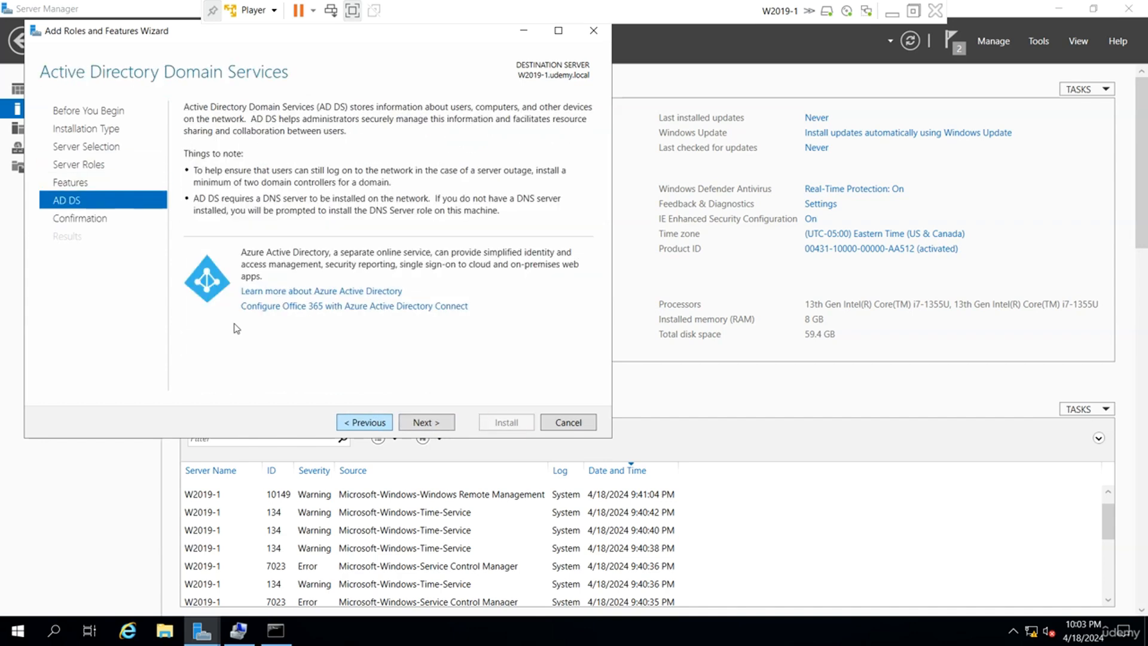
pyautogui.click(354, 423)
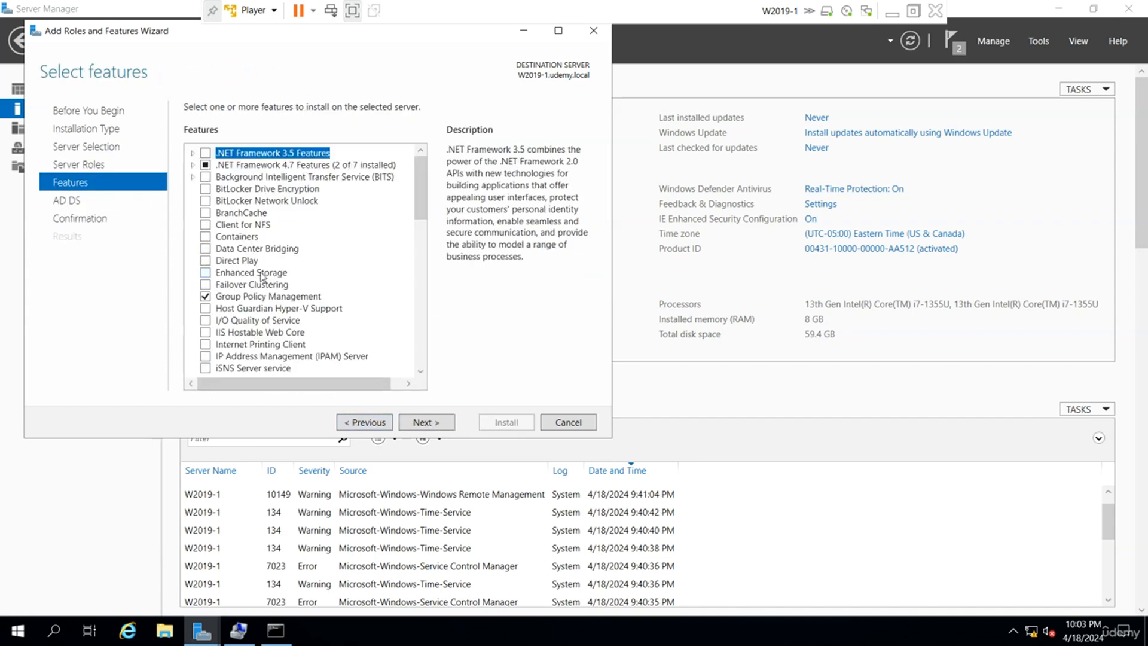
pyautogui.scroll(-1, 245, 297)
pyautogui.click(245, 262)
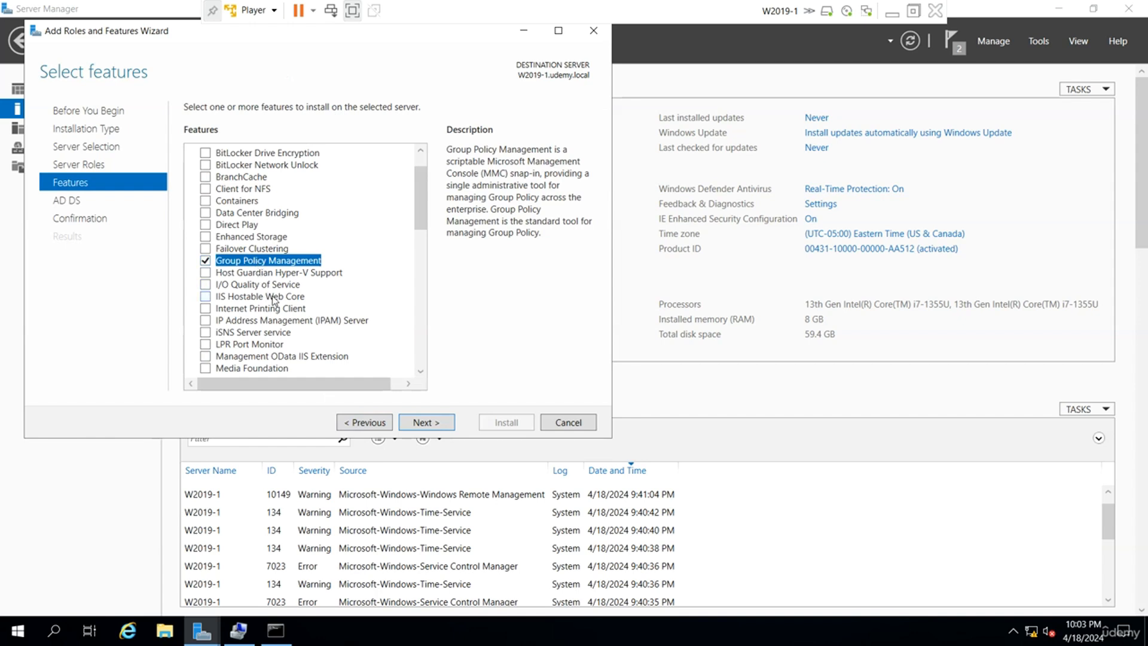
pyautogui.scroll(-6, 291, 282)
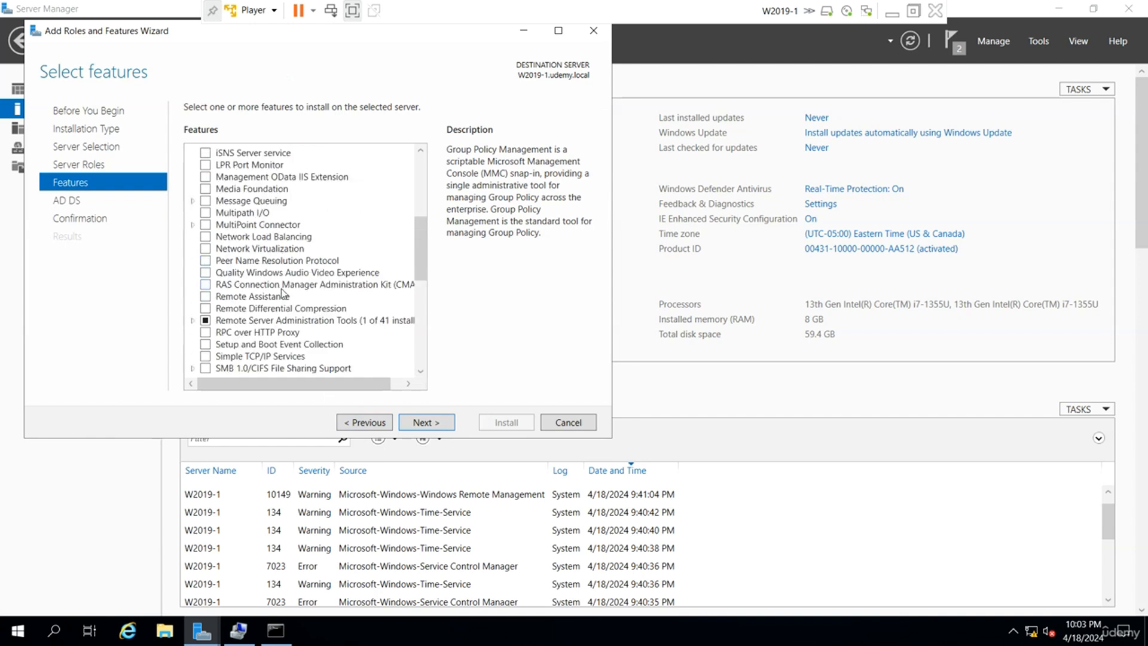
pyautogui.doubleClick(264, 285)
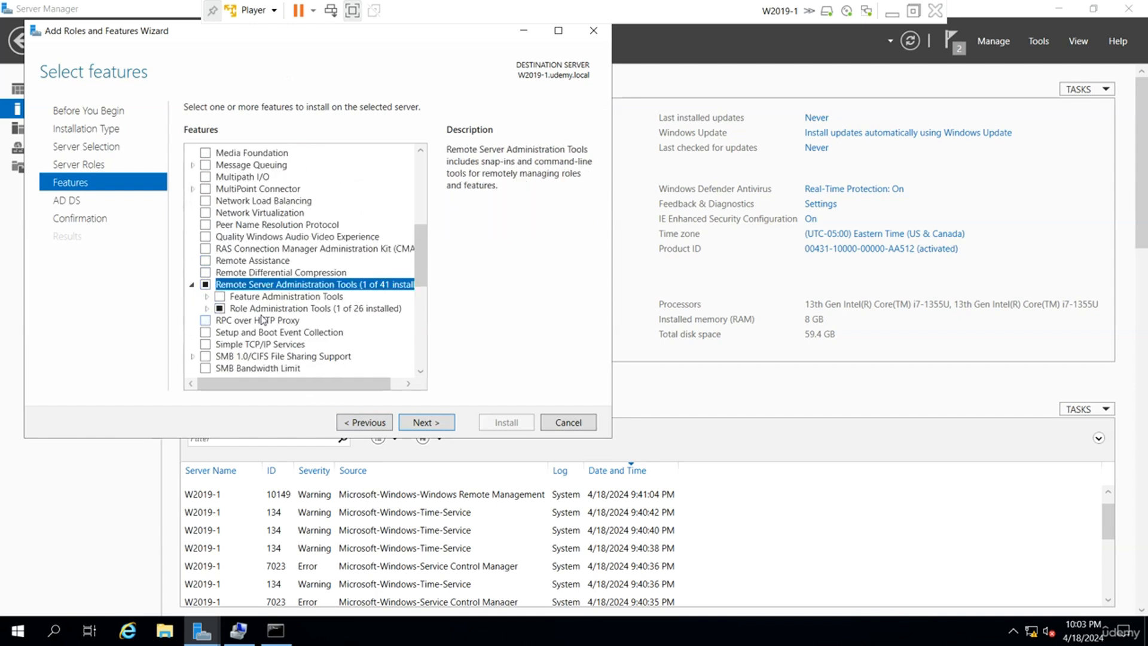
pyautogui.click(1044, 47)
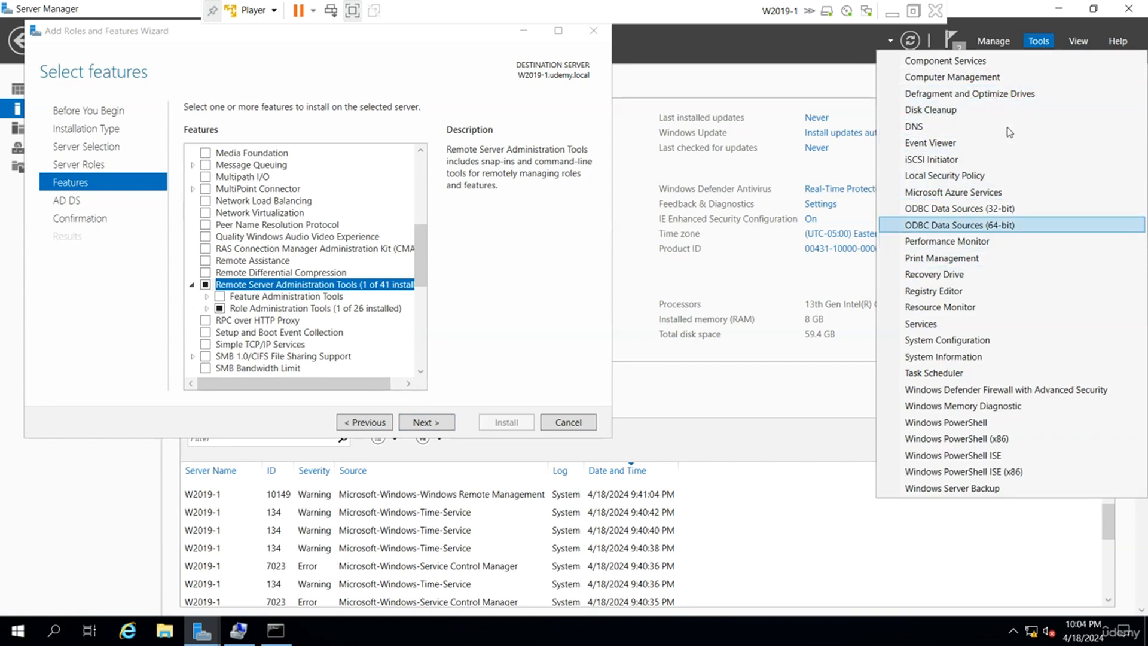
pyautogui.click(513, 280)
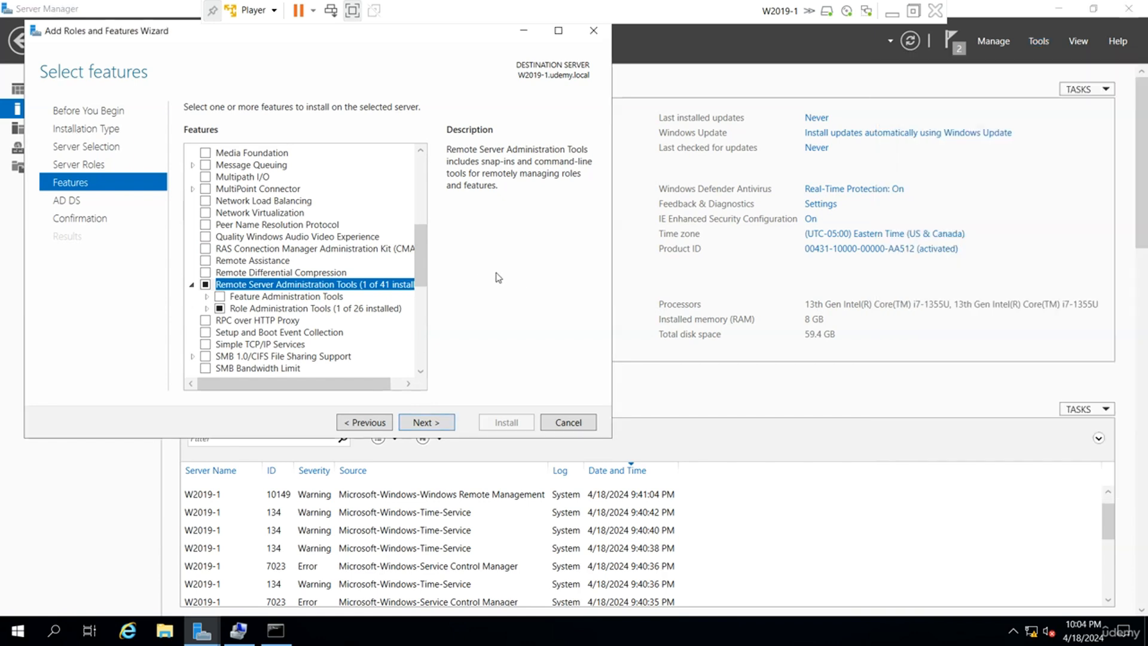
# Expand Role Administration Tools > AD DS and AD LDS Tools and keep AD DS Tools checked.
pyautogui.click(206, 309)
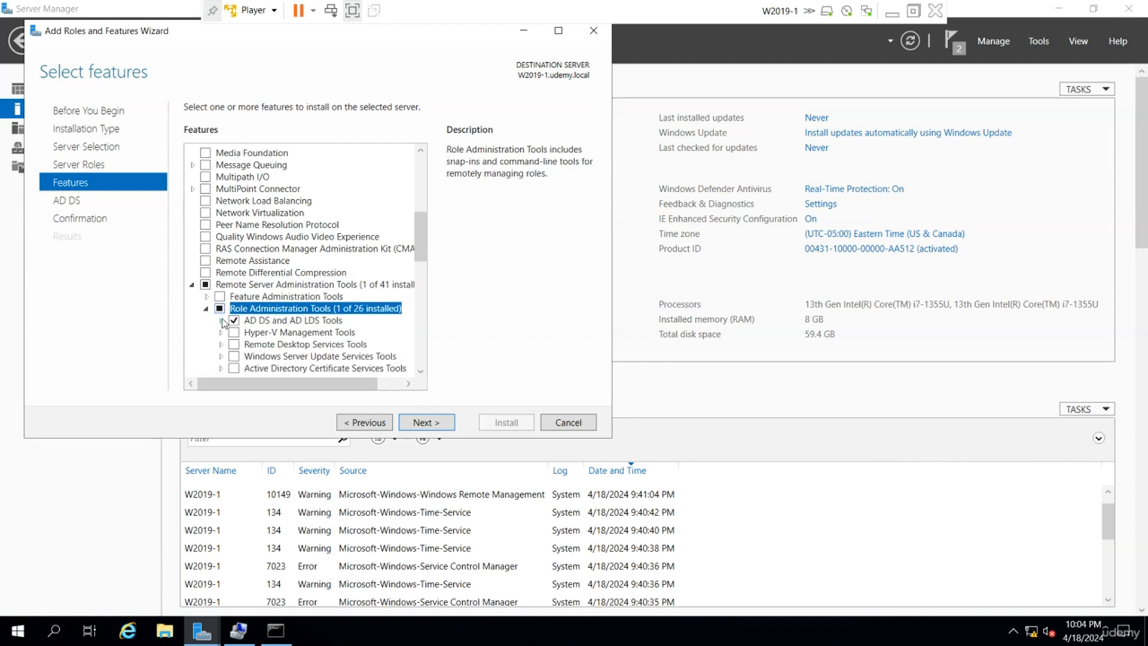
pyautogui.click(230, 320)
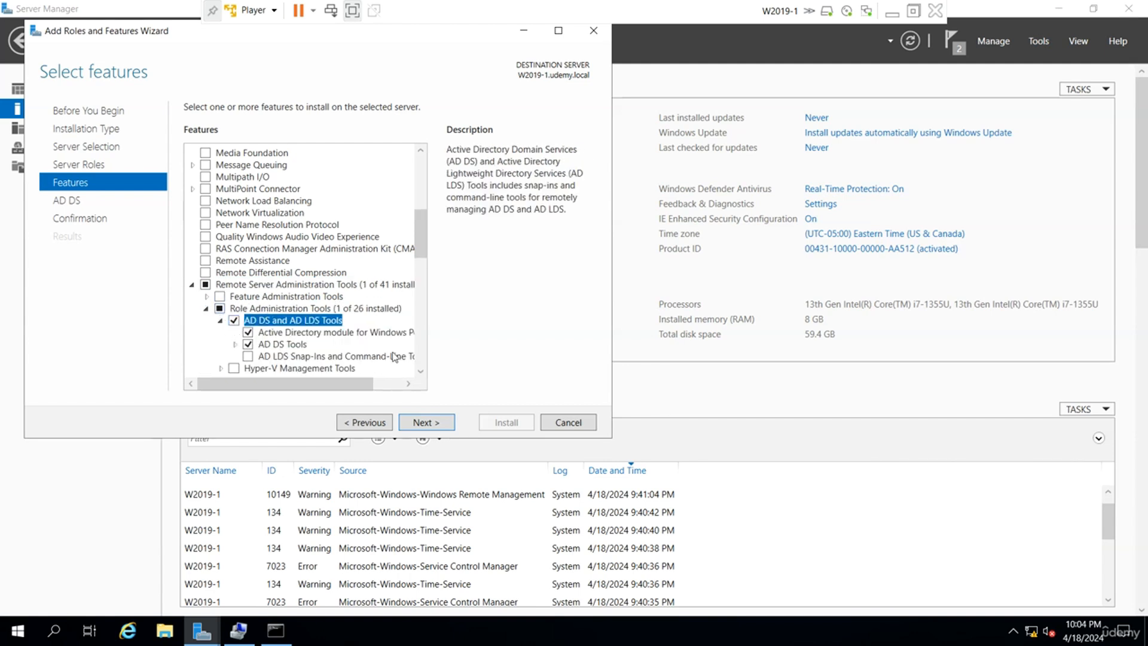
pyautogui.click(248, 345)
pyautogui.click(248, 345)
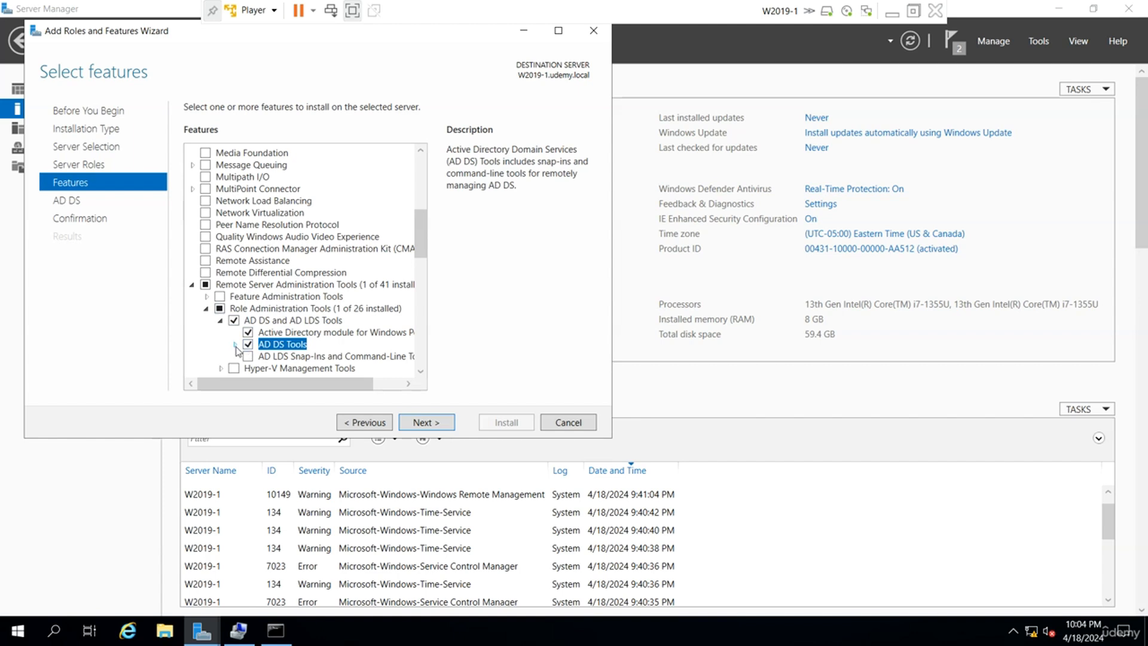
pyautogui.click(235, 344)
pyautogui.scroll(-2, 293, 314)
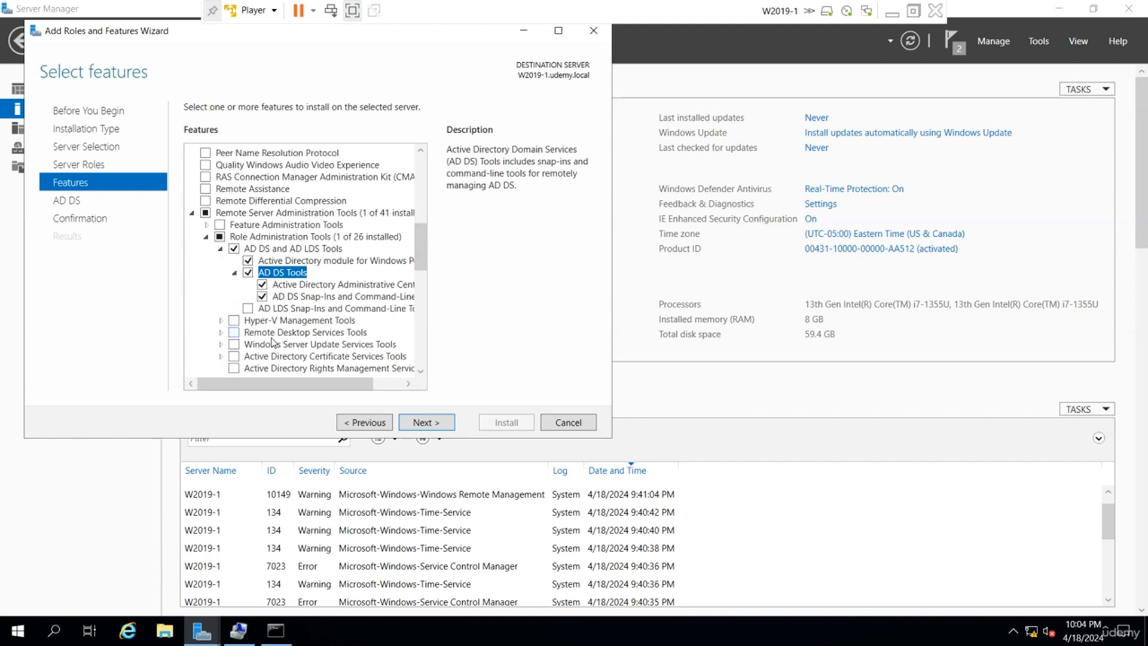
pyautogui.scroll(4, 273, 342)
pyautogui.scroll(-12, 272, 343)
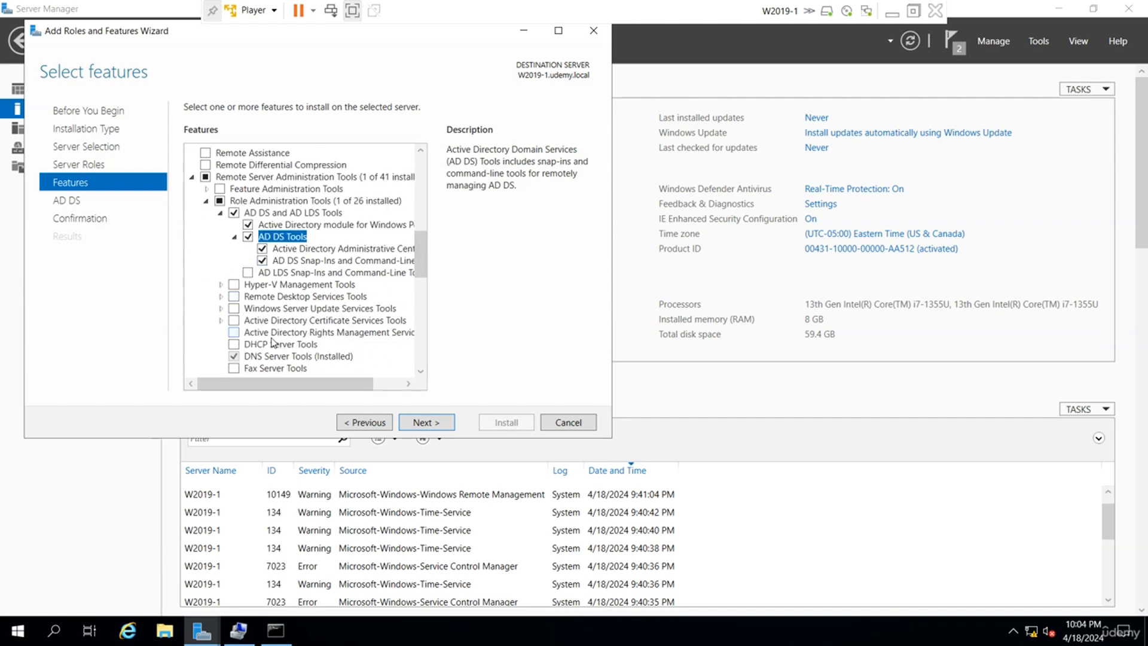
pyautogui.scroll(-3, 272, 343)
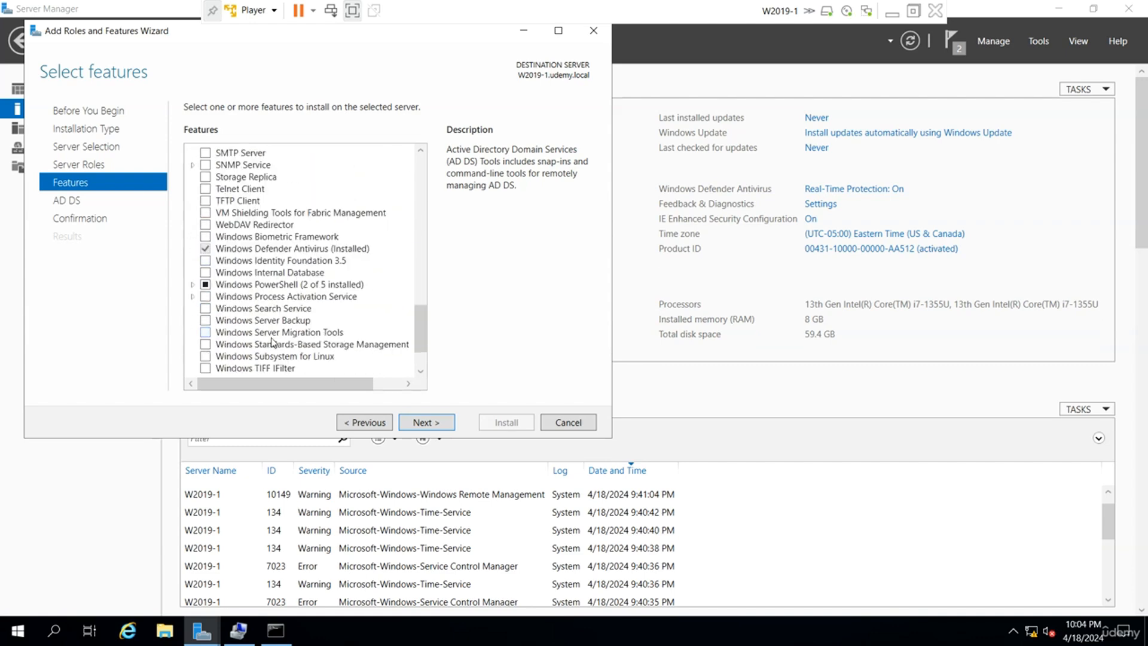
pyautogui.scroll(-2, 272, 343)
# Confirm and start the installation, then minimize the wizard while it runs.
pyautogui.click(446, 426)
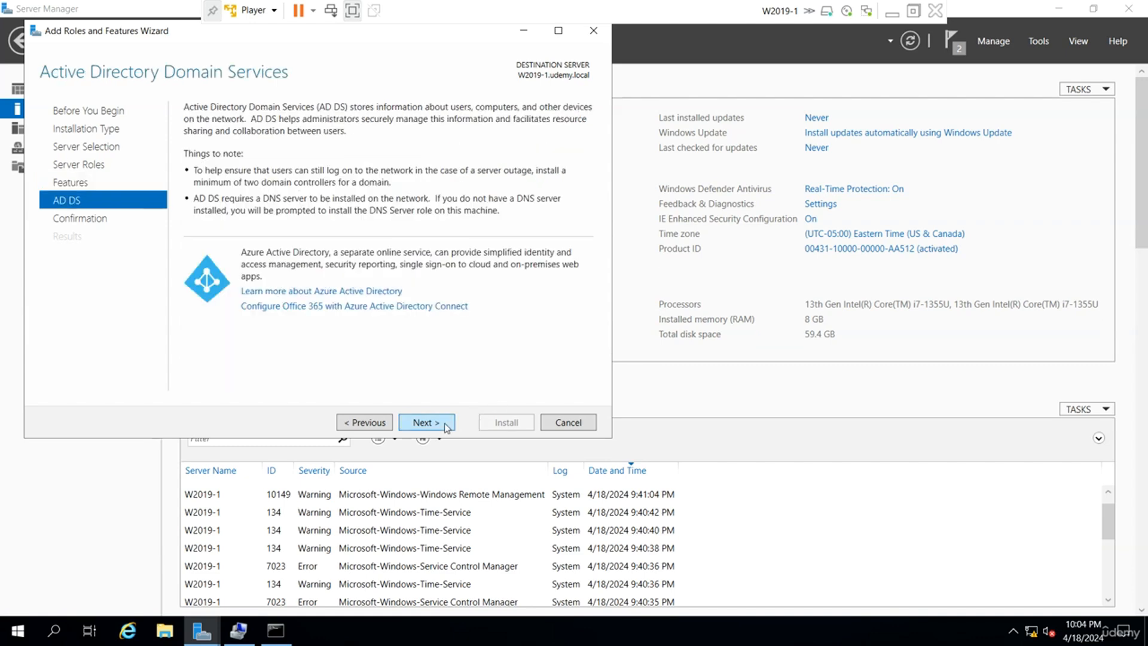
pyautogui.click(445, 424)
pyautogui.click(510, 425)
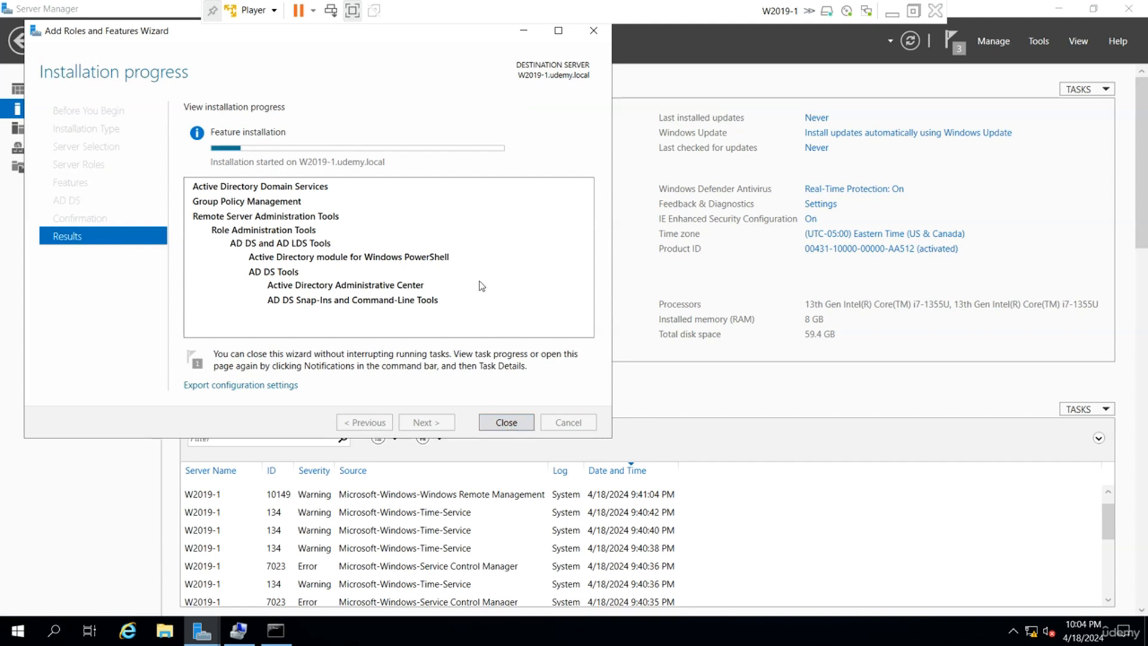
pyautogui.click(641, 282)
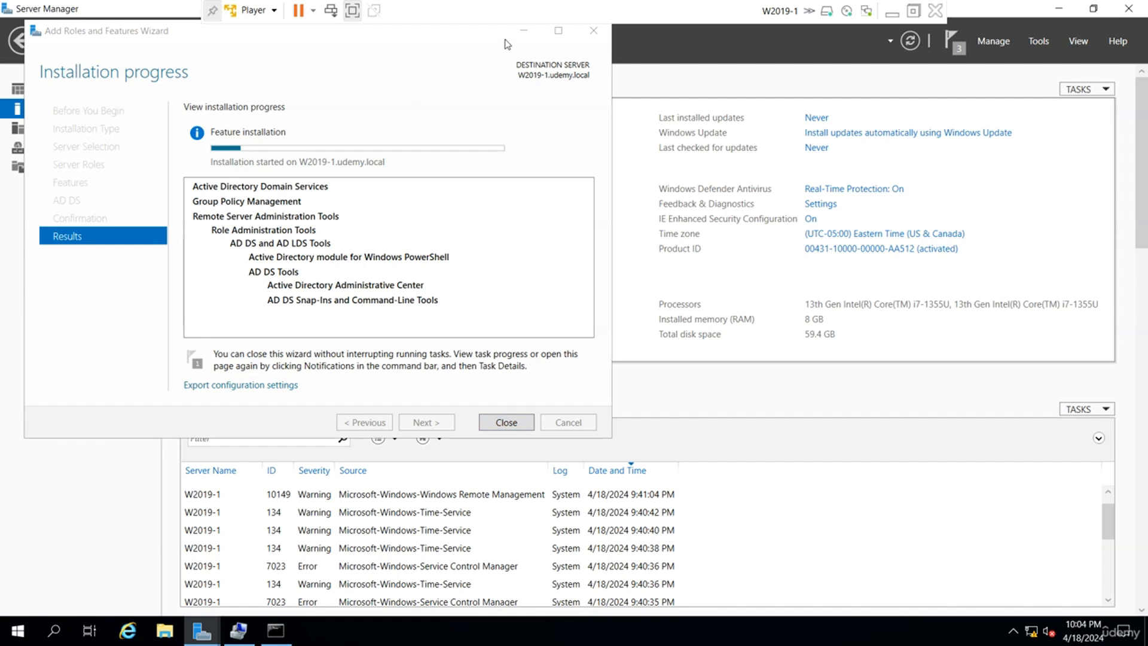
pyautogui.click(523, 30)
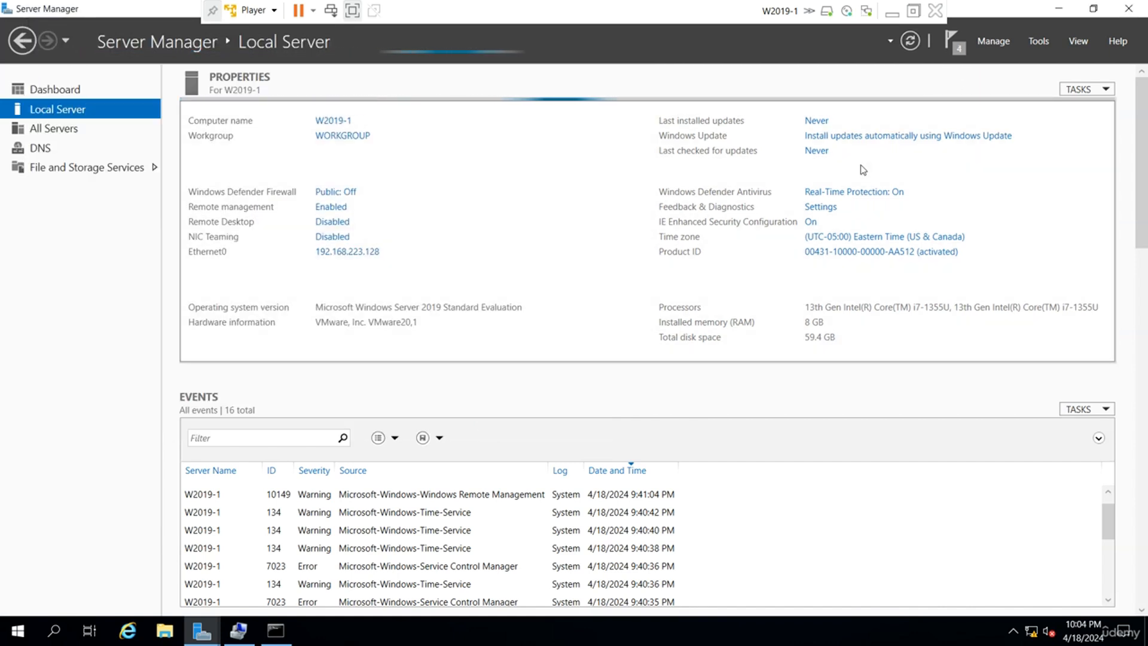
pyautogui.click(370, 262)
pyautogui.click(235, 202)
pyautogui.rightClick(235, 202)
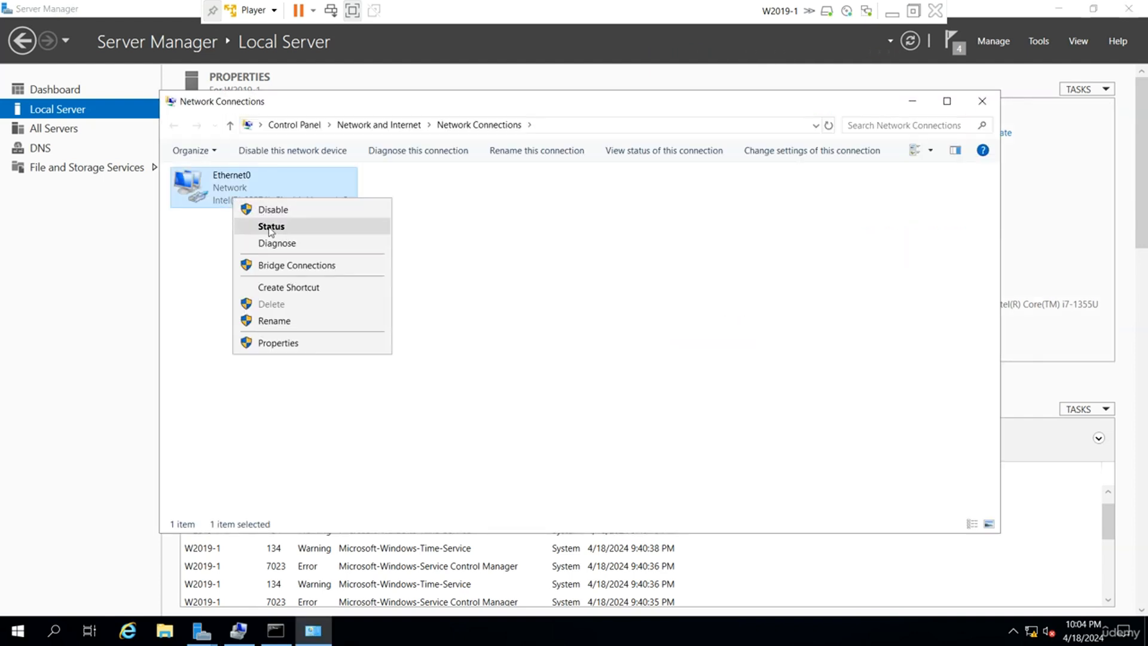
pyautogui.click(263, 227)
pyautogui.click(519, 311)
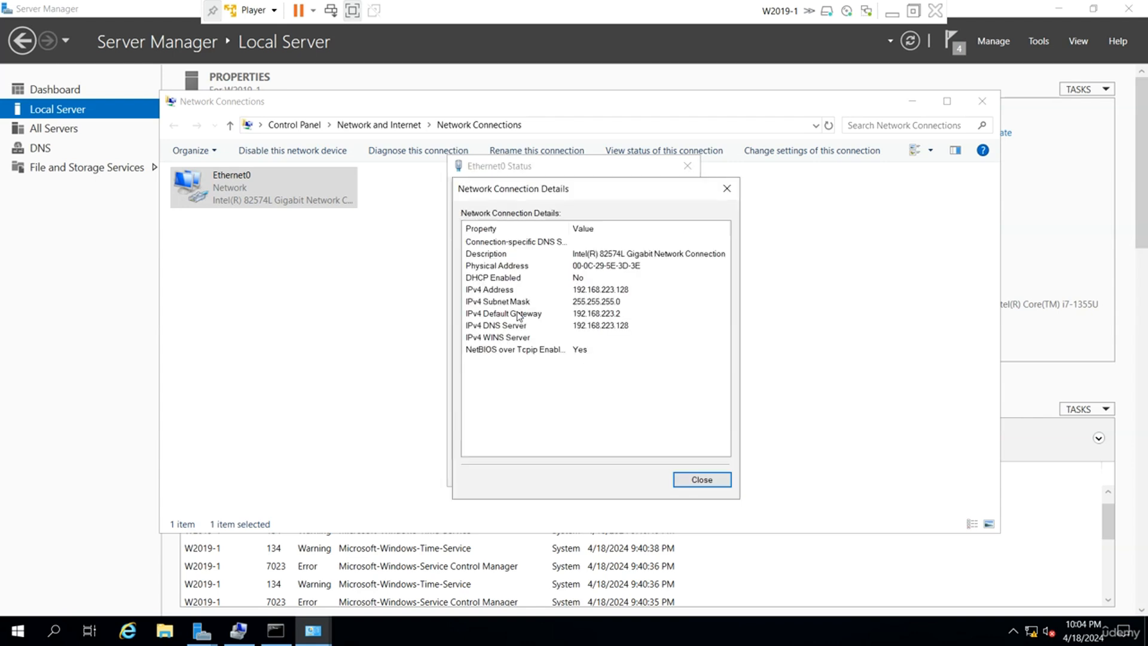
pyautogui.click(620, 315)
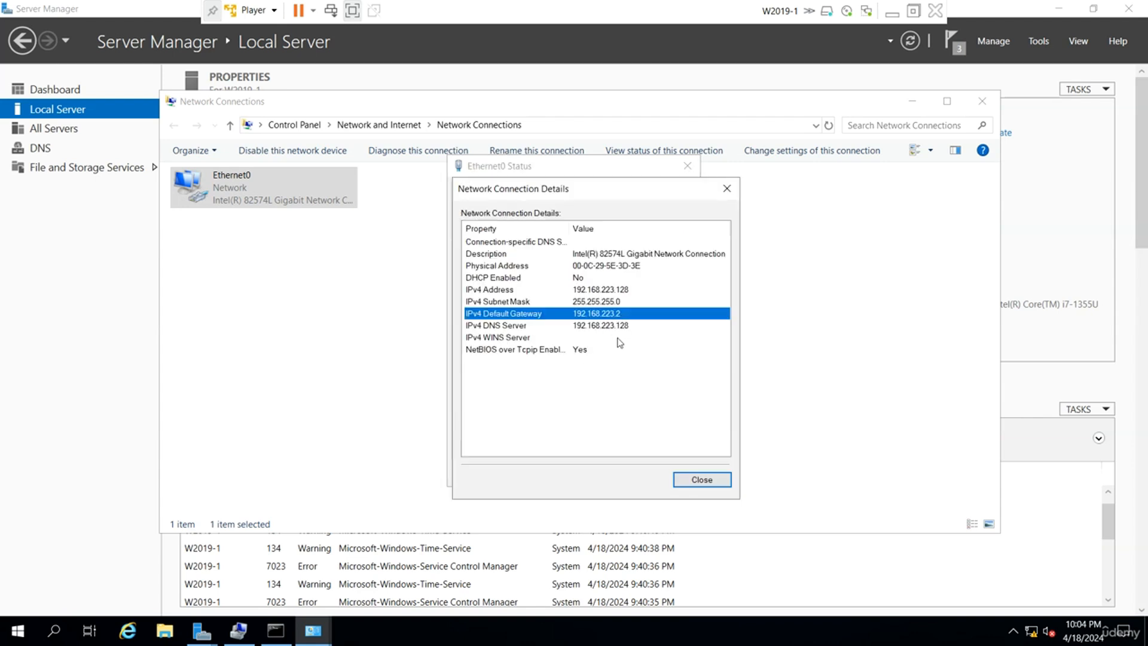
pyautogui.click(628, 327)
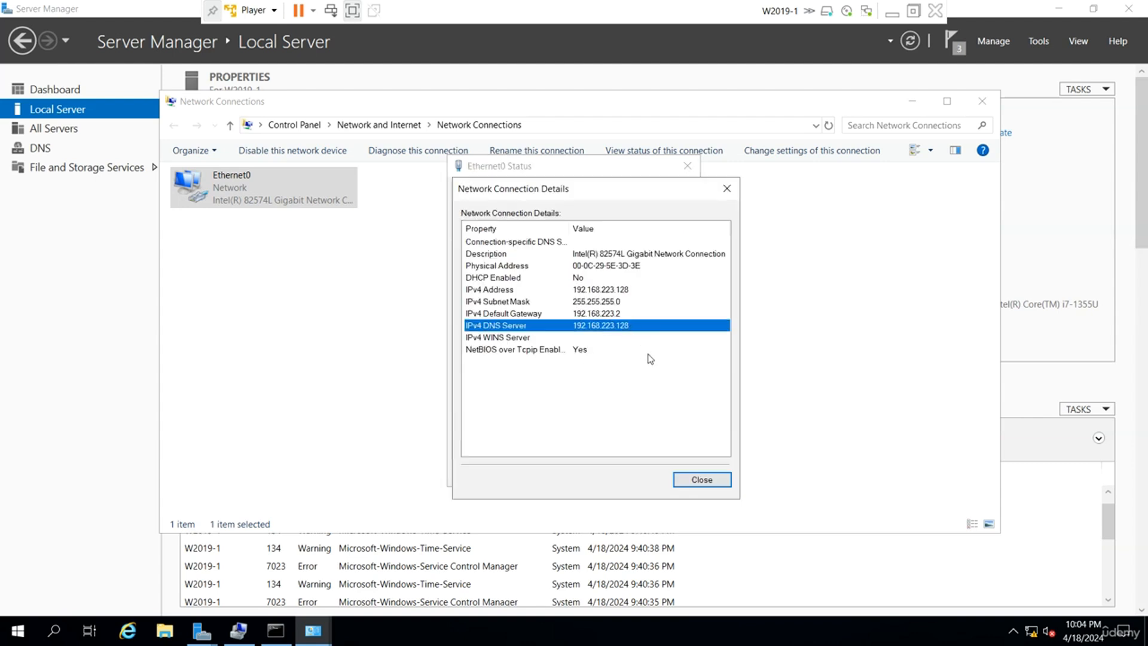
pyautogui.click(701, 481)
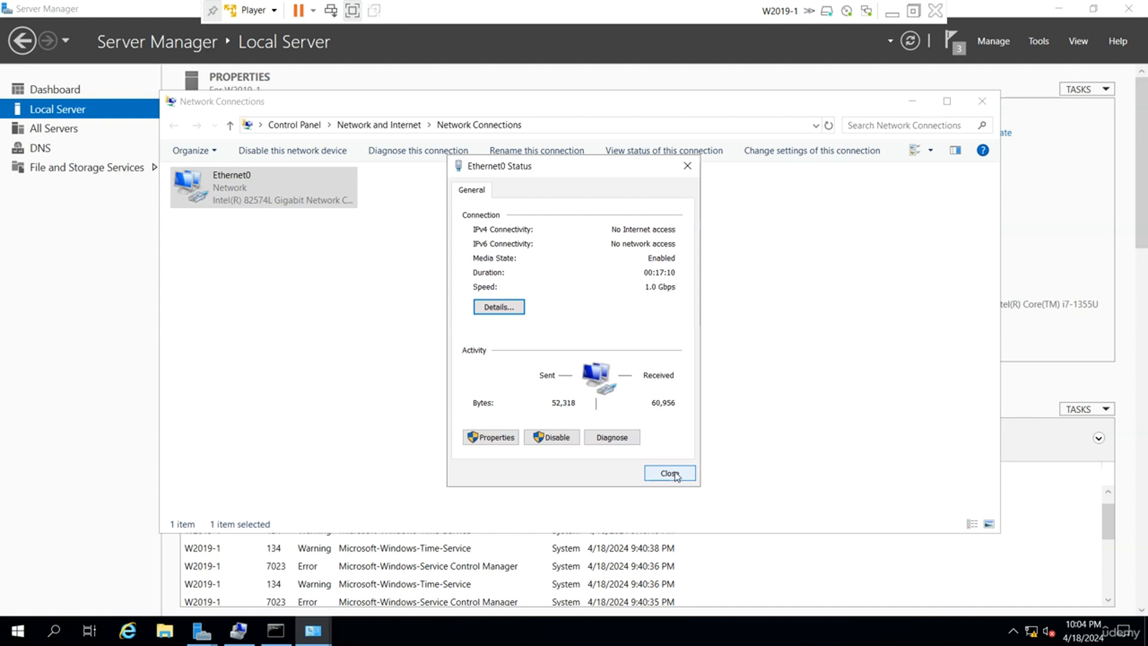
pyautogui.click(680, 475)
pyautogui.click(982, 101)
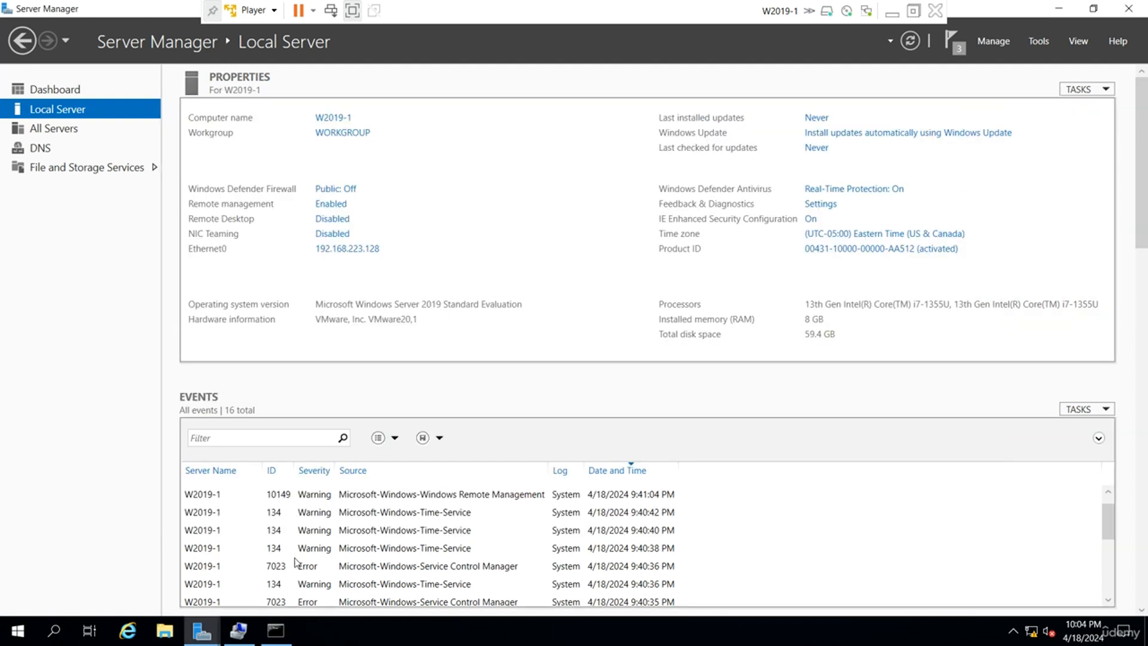
# Bring the Add Roles and Features wizard back from the taskbar and reposition it to watch progress.
pyautogui.moveTo(202, 630)
pyautogui.click(264, 584)
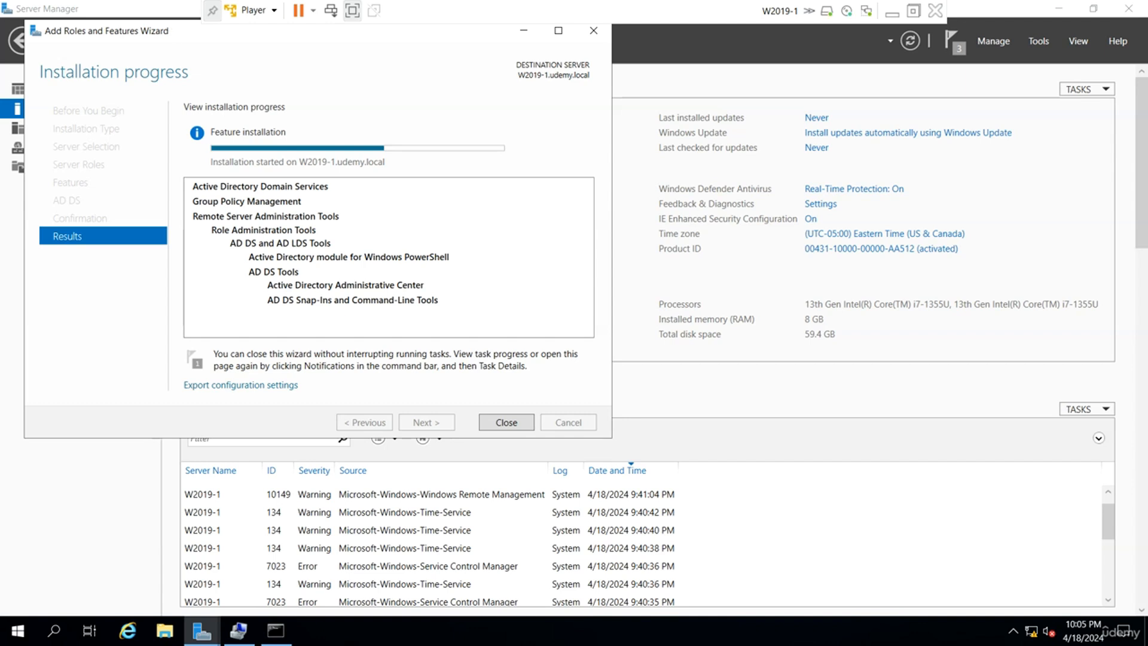
pyautogui.moveTo(174, 31); pyautogui.dragTo(293, 92)
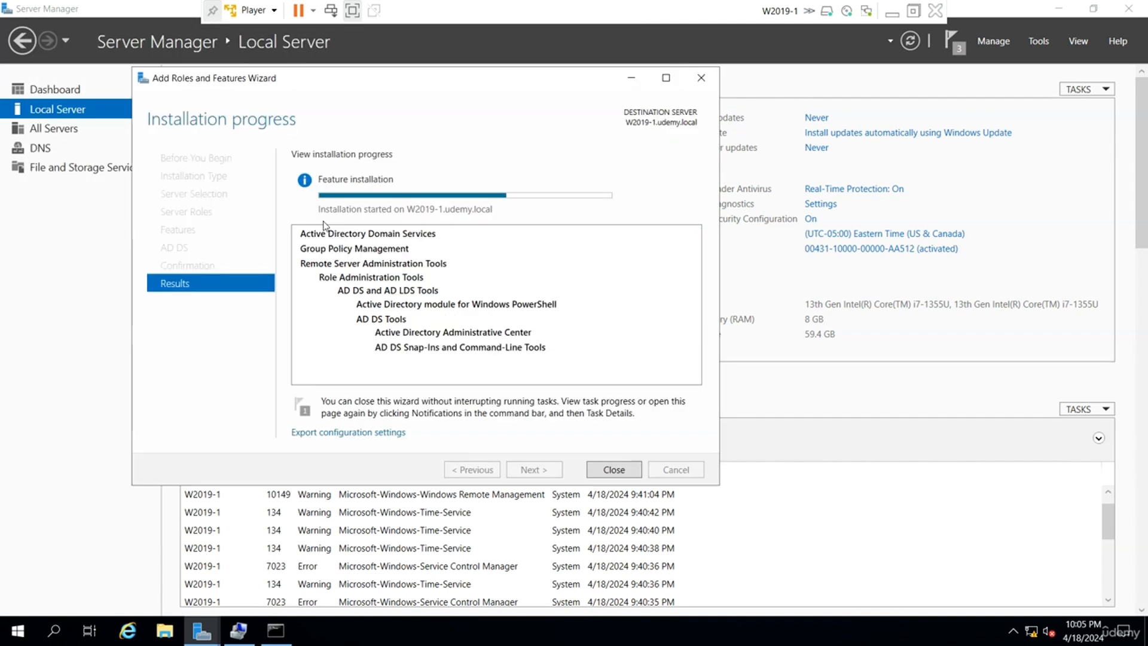
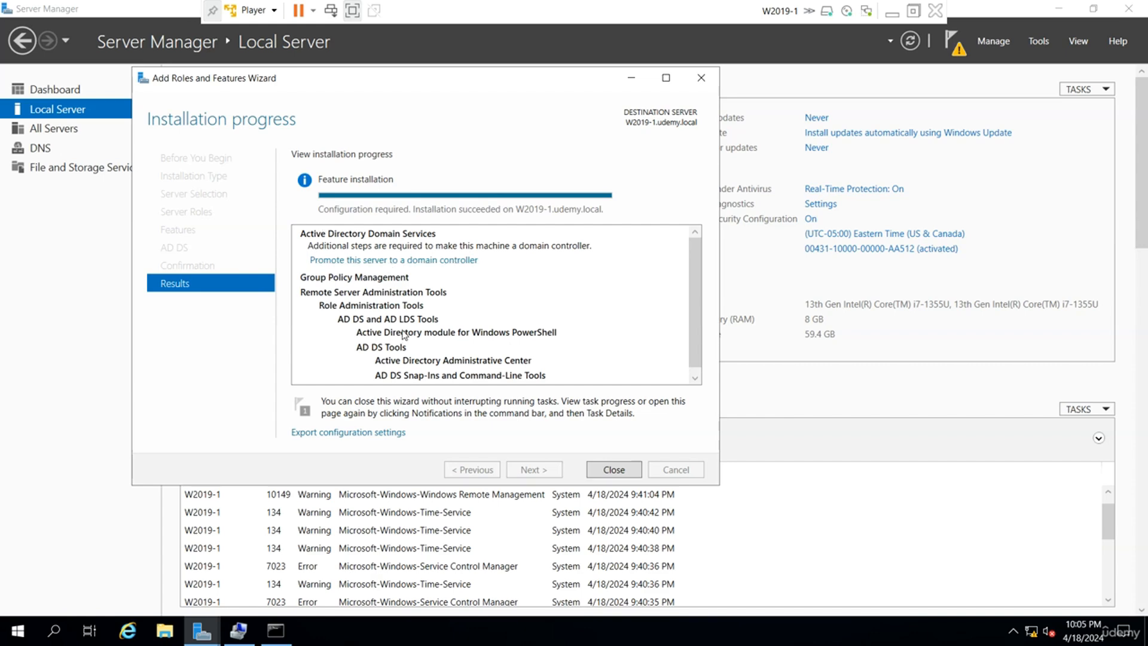
# Close the finished Add Roles wizard and check the pending post-deployment task.
pyautogui.click(606, 469)
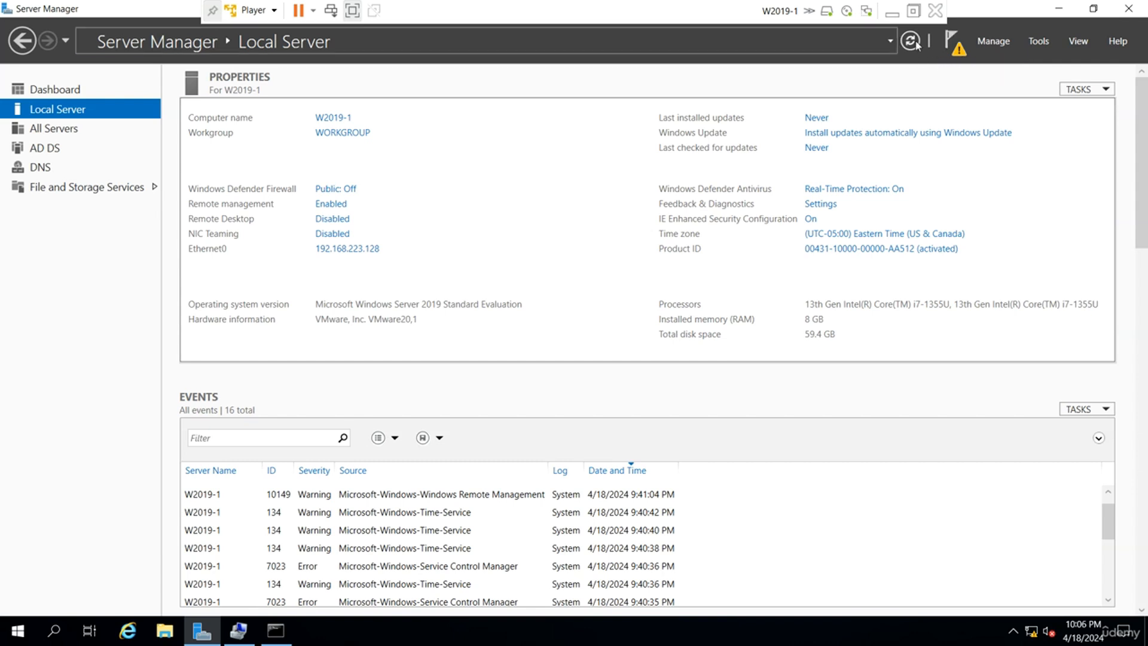
pyautogui.click(958, 45)
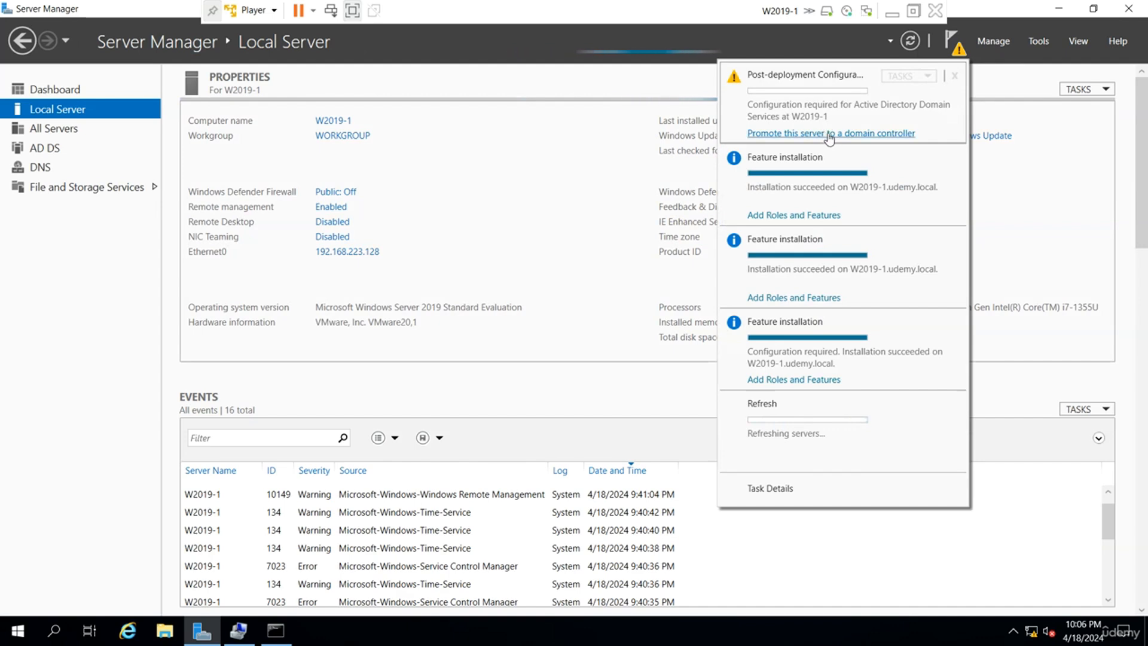
pyautogui.click(515, 90)
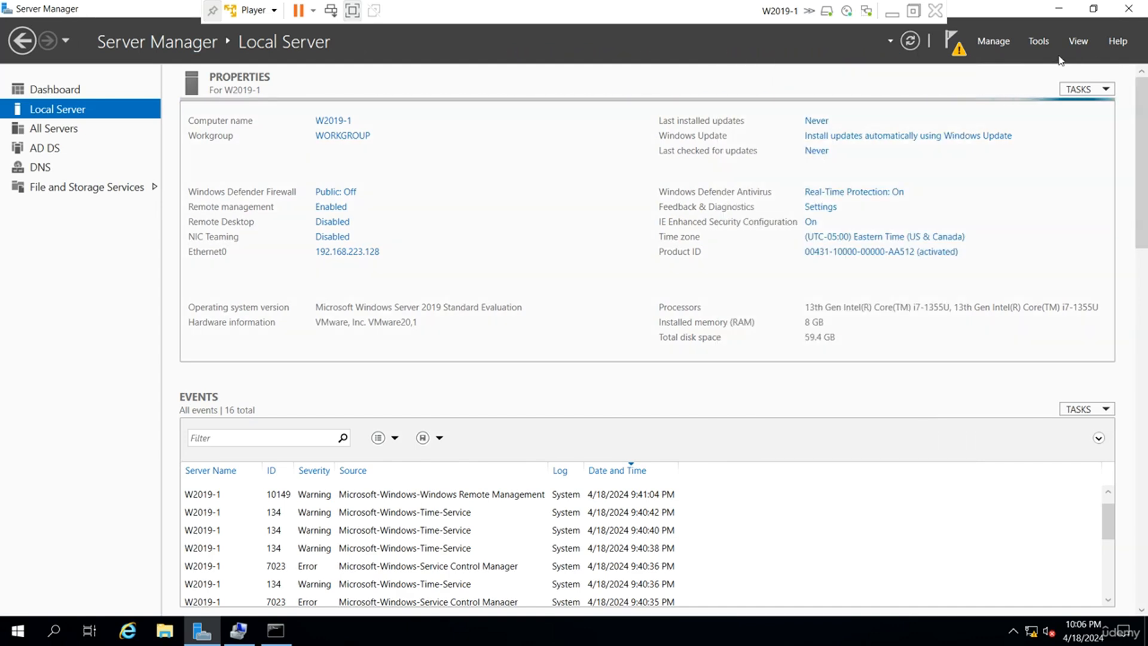
# Open Active Directory Users and Computers, dismiss its warning, close it, and reopen the notifications.
pyautogui.click(1039, 46)
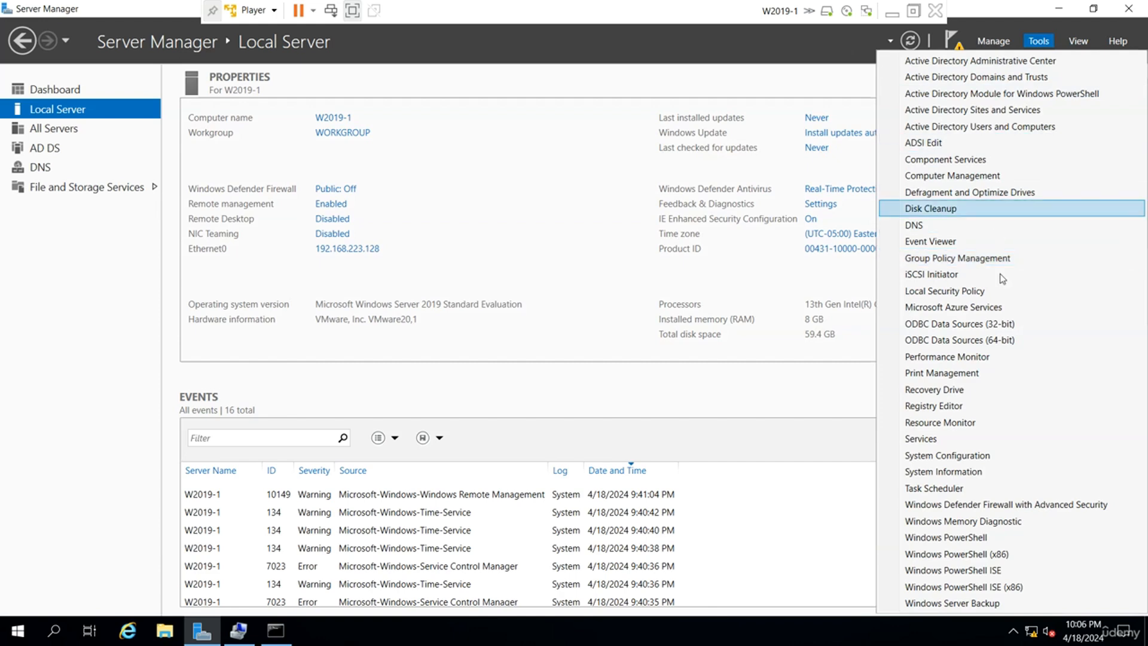
pyautogui.click(1004, 128)
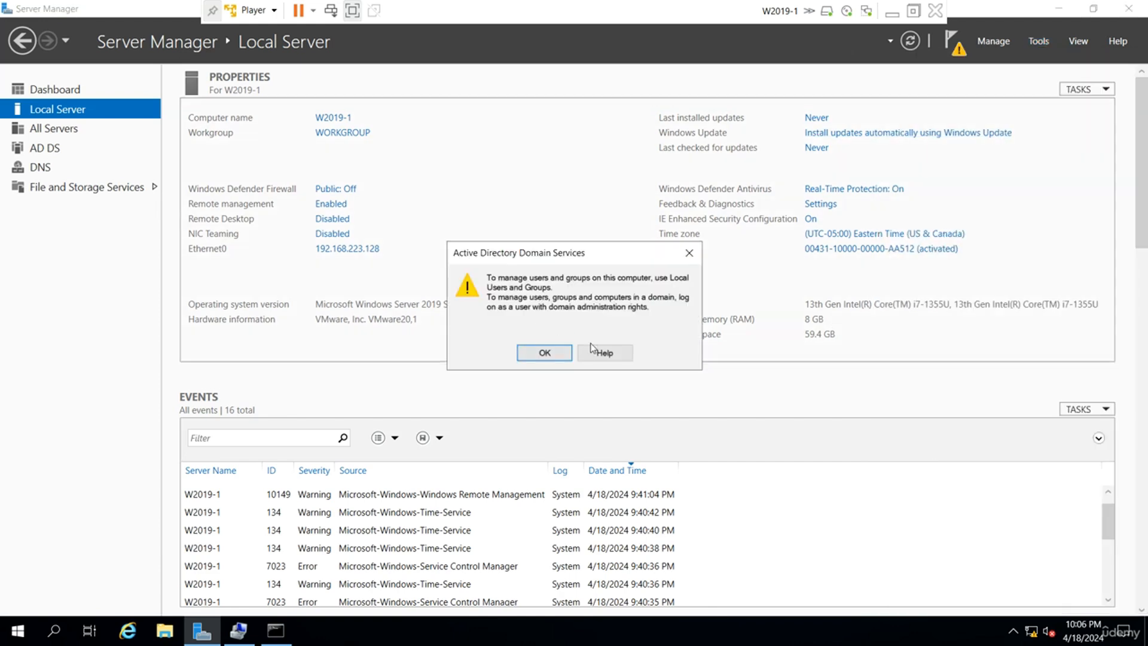
pyautogui.click(544, 353)
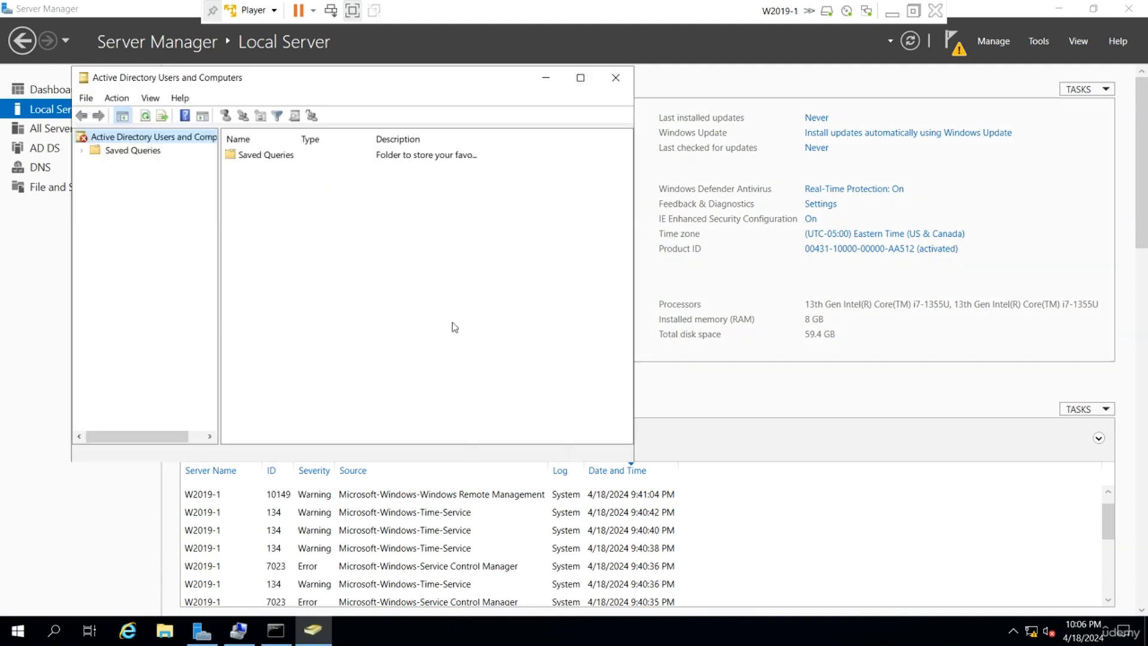
pyautogui.click(615, 78)
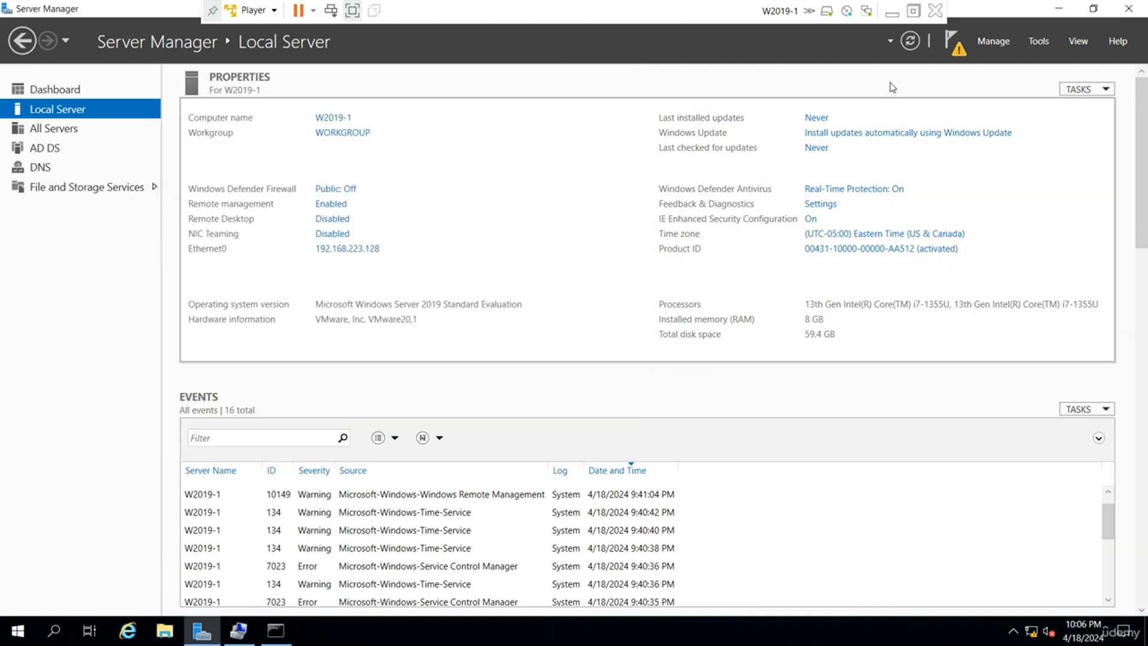
pyautogui.click(954, 43)
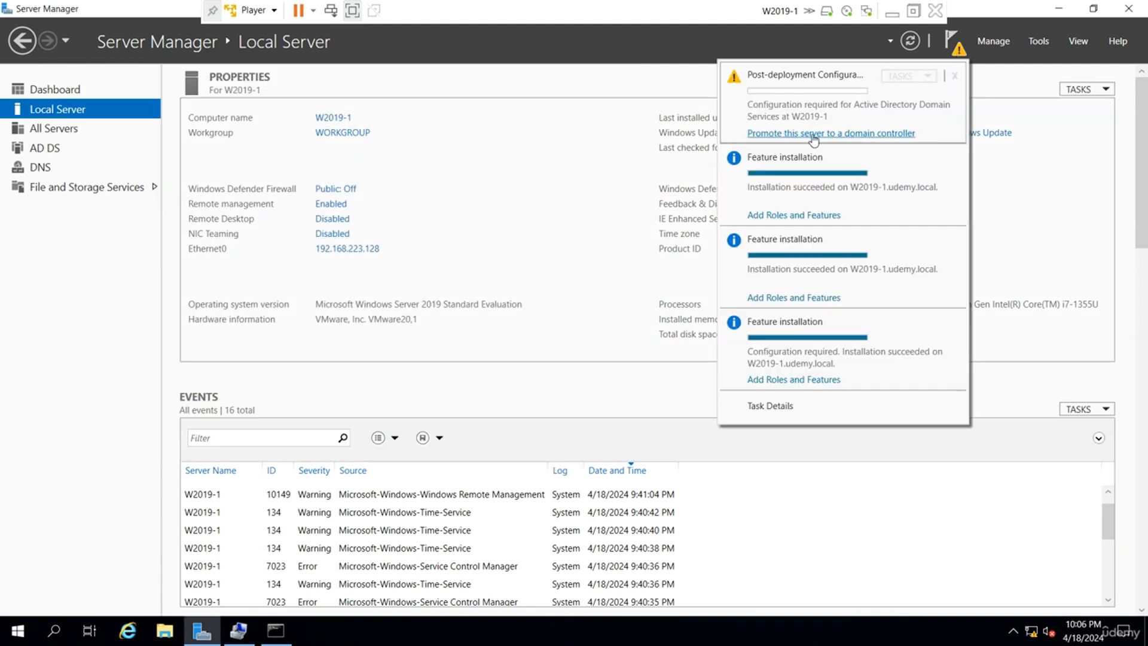
# Launch the promotion wizard and compare existing-domain, new-domain and Tree Domain deployment options.
pyautogui.click(832, 133)
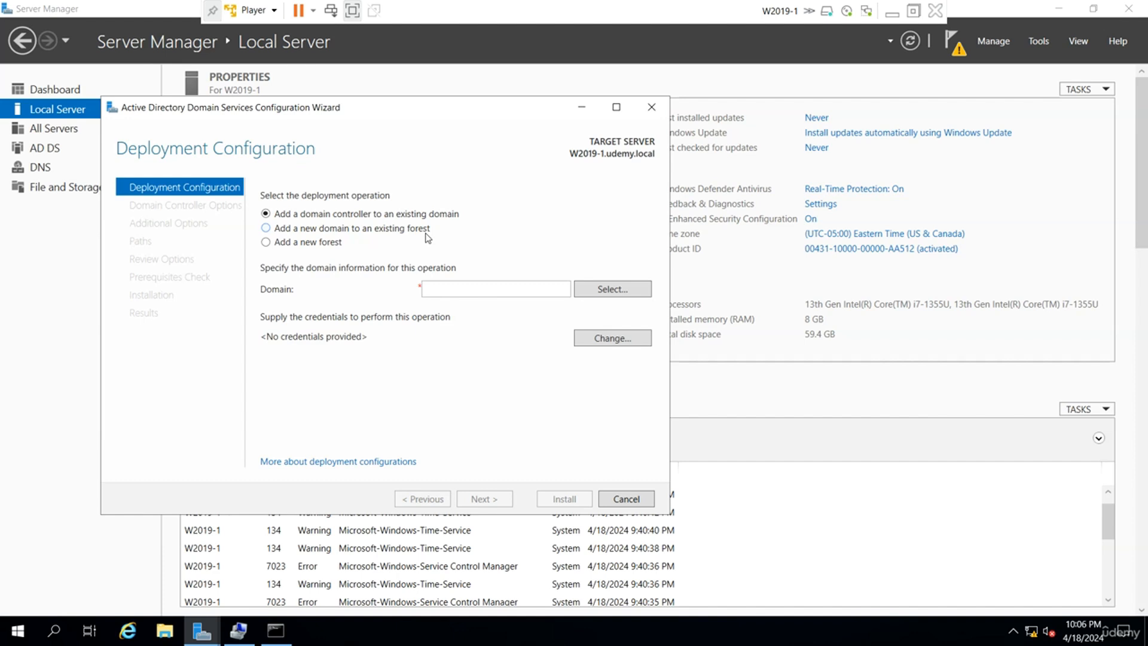
pyautogui.click(308, 244)
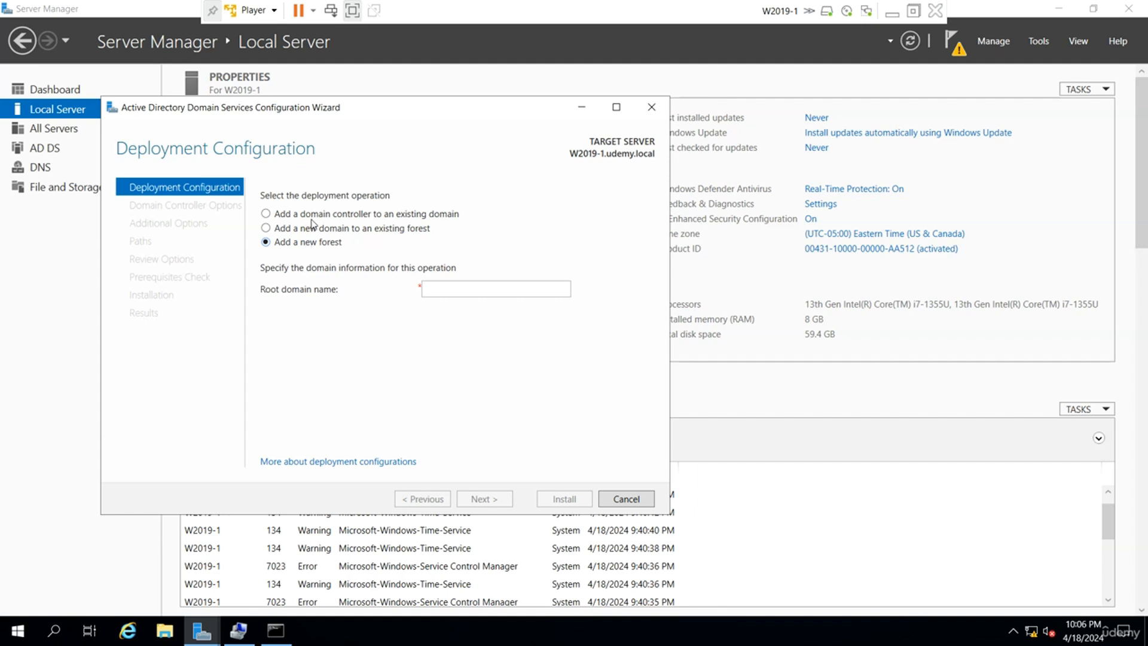
pyautogui.click(315, 216)
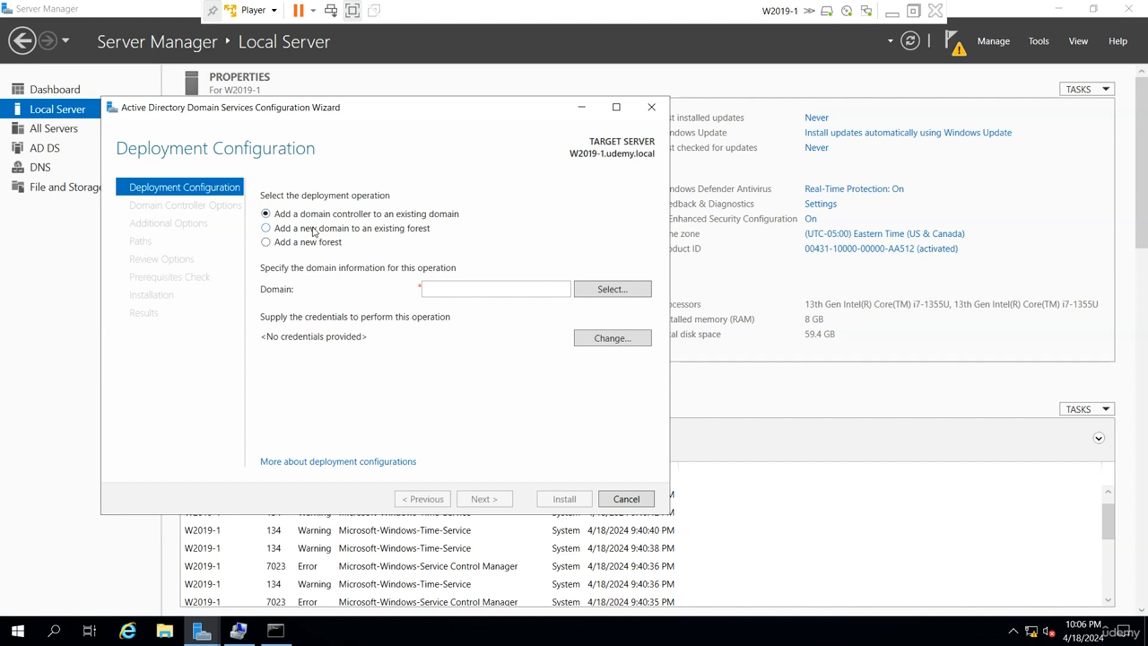
pyautogui.click(314, 231)
pyautogui.click(561, 291)
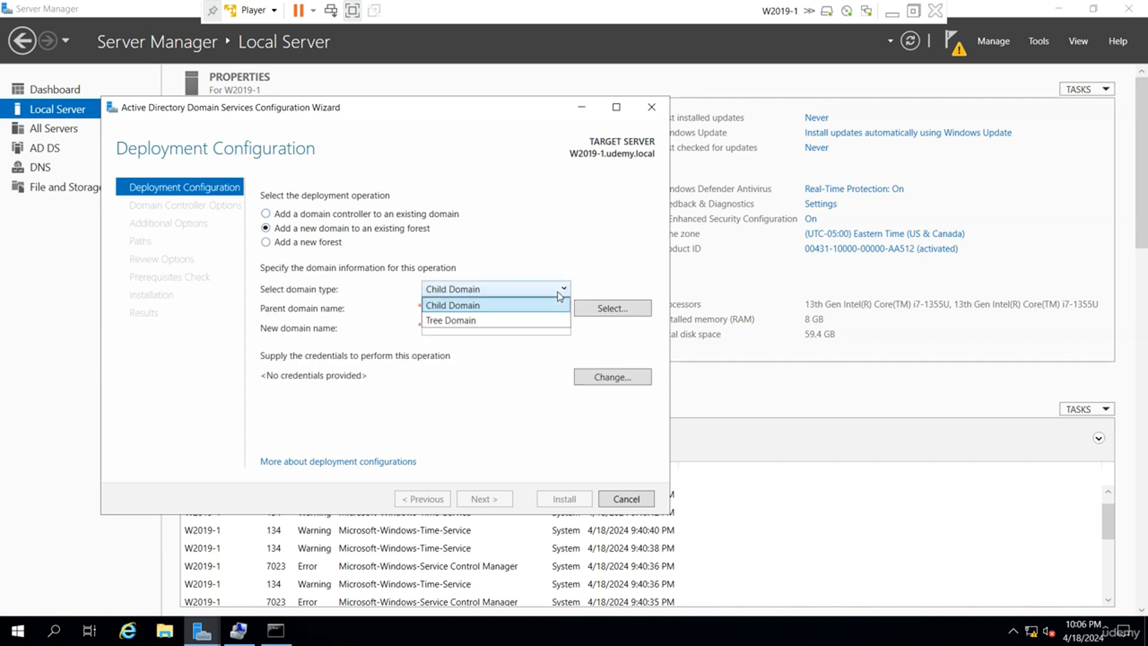
pyautogui.click(513, 321)
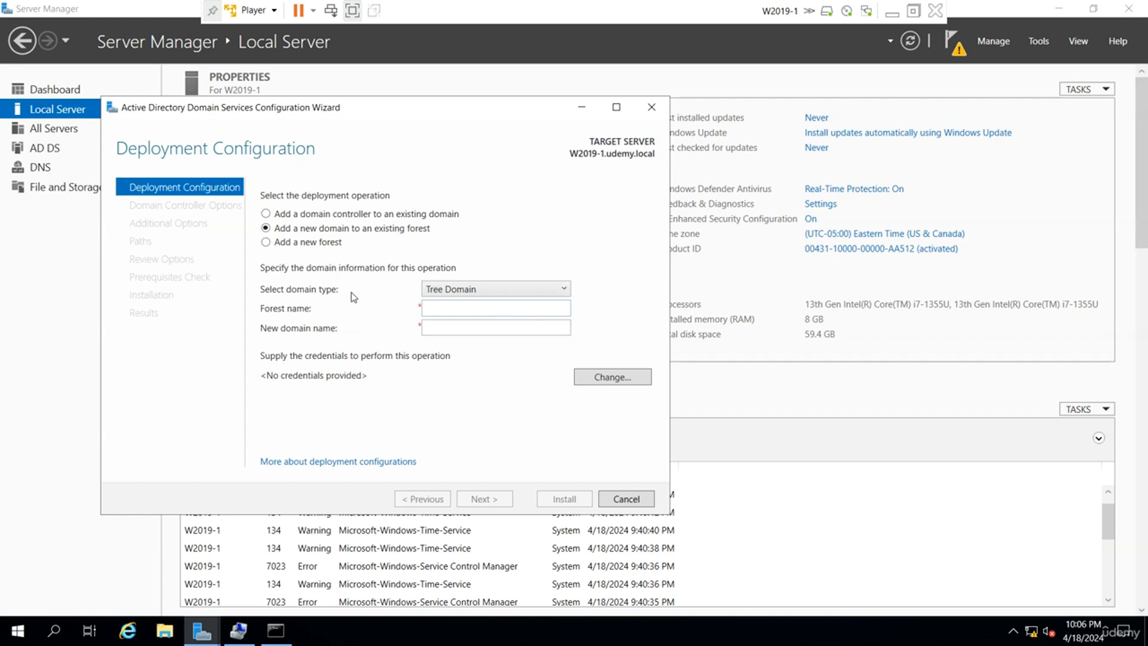
# Choose Add a new forest with root domain name udemy.local and continue.
pyautogui.click(322, 245)
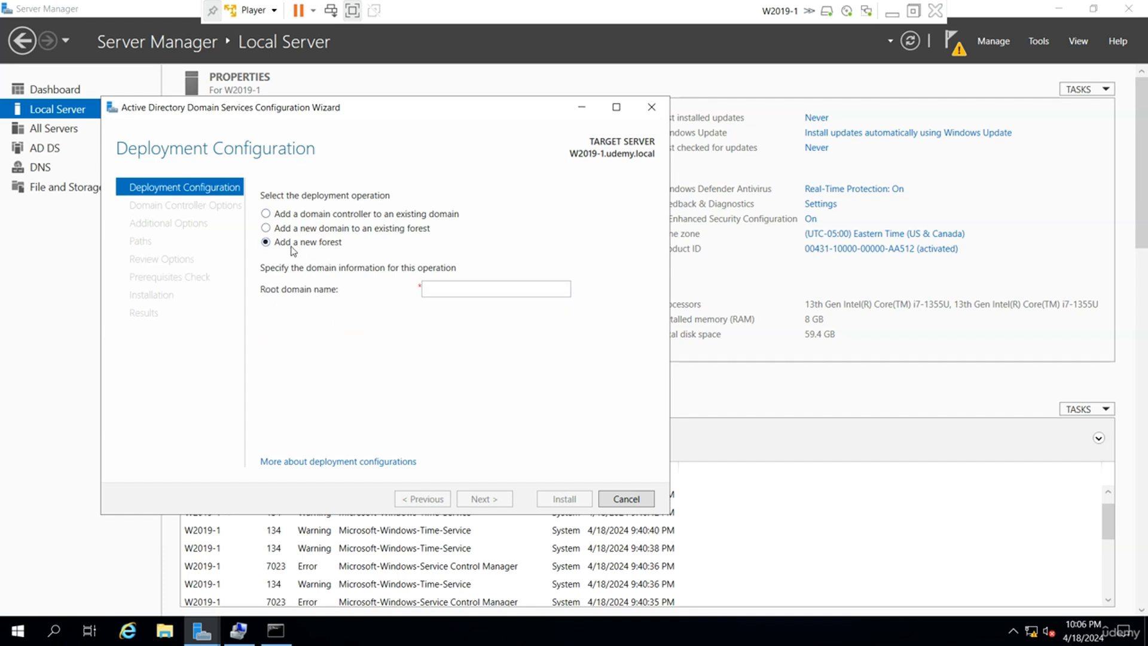
pyautogui.click(497, 288)
pyautogui.write('udemy')
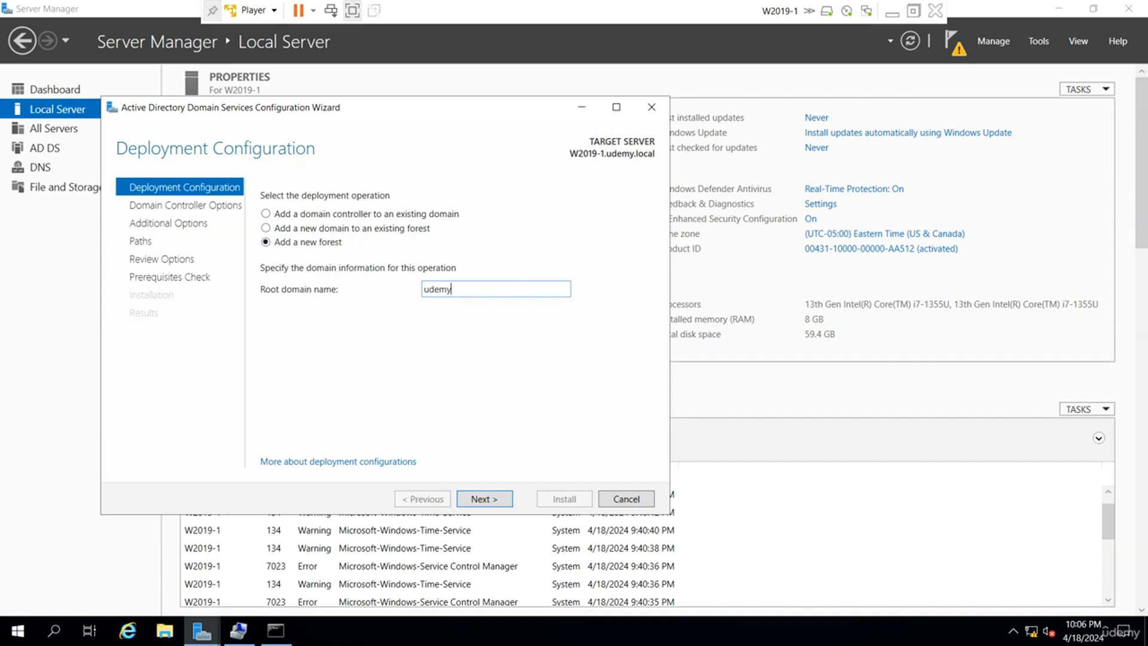
pyautogui.write('.local')
pyautogui.press('Return')
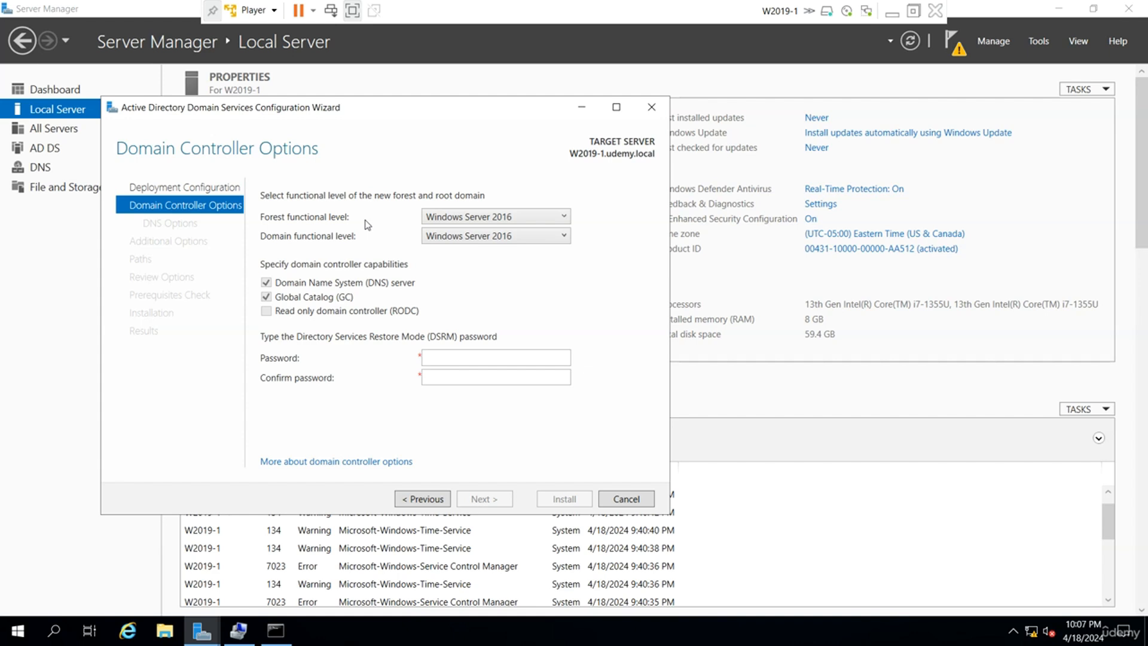
# Keep the Windows Server 2016 forest level and enter and confirm the DSRM password.
pyautogui.click(559, 215)
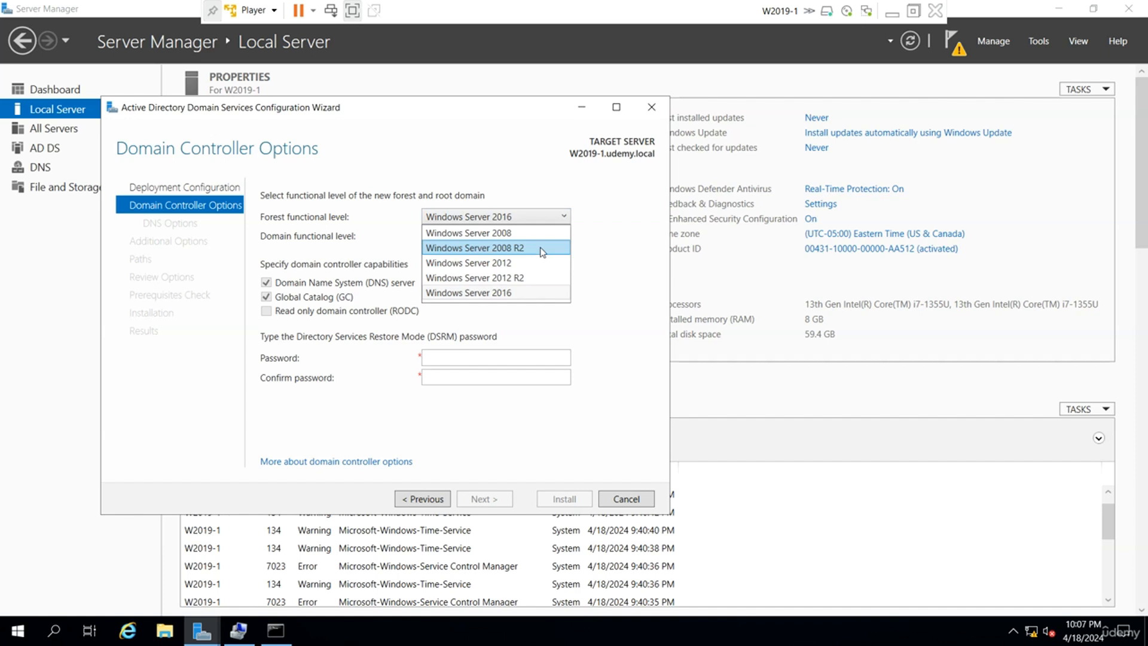
pyautogui.click(369, 228)
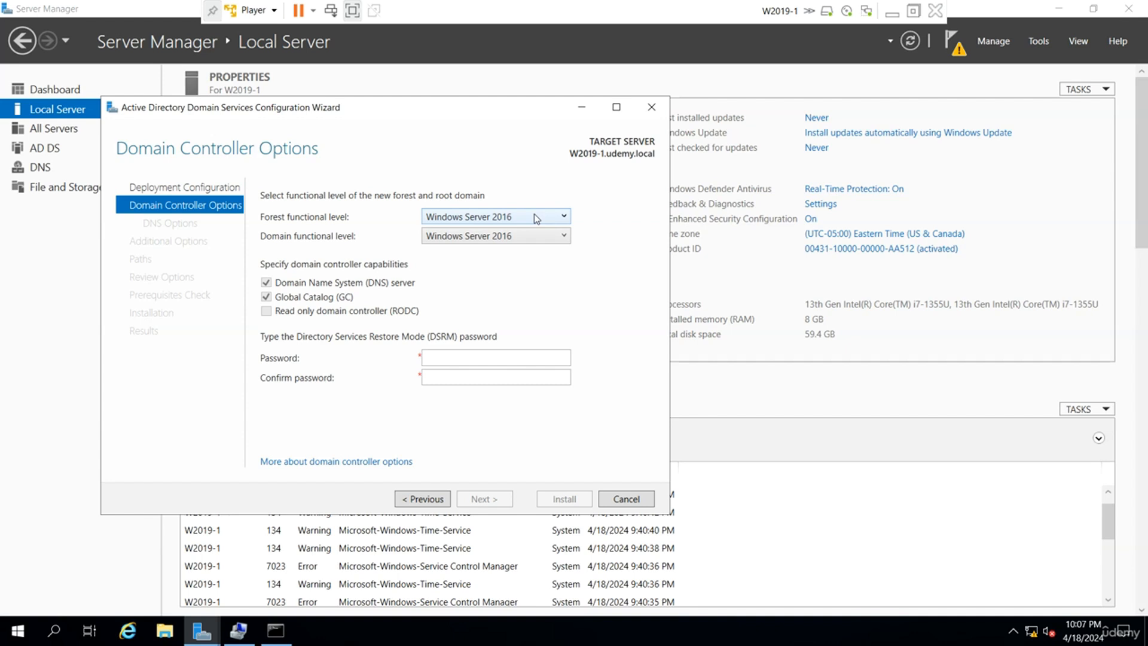
pyautogui.click(446, 358)
pyautogui.write('Pa$$w0rd')
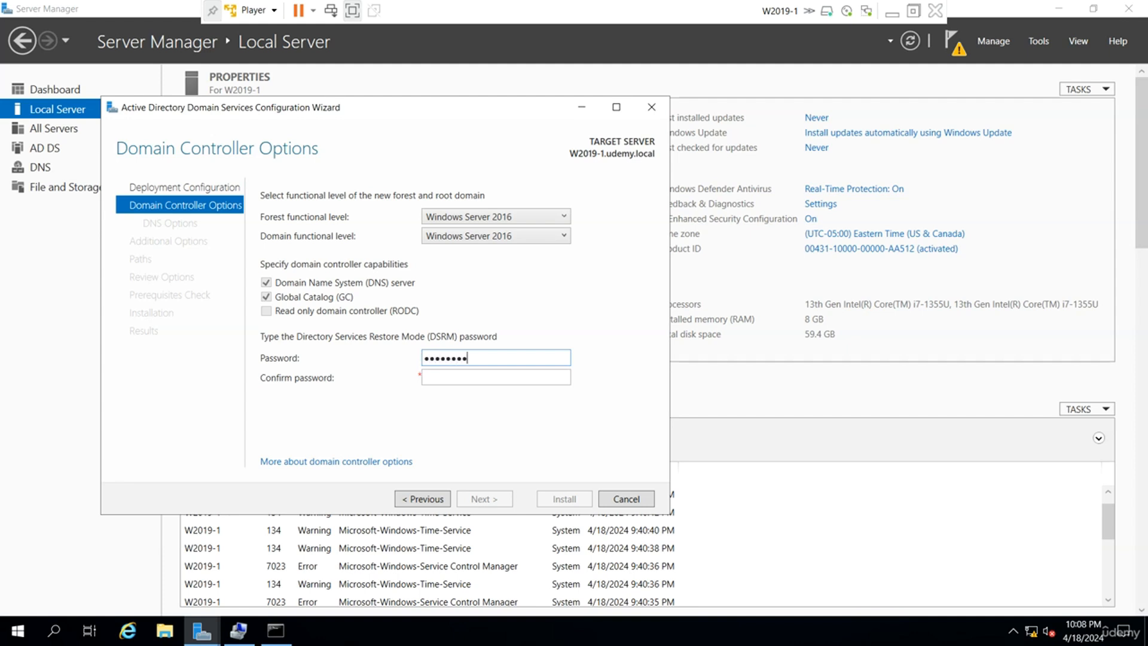
pyautogui.press('Tab')
pyautogui.write('Pa$$w0rd')
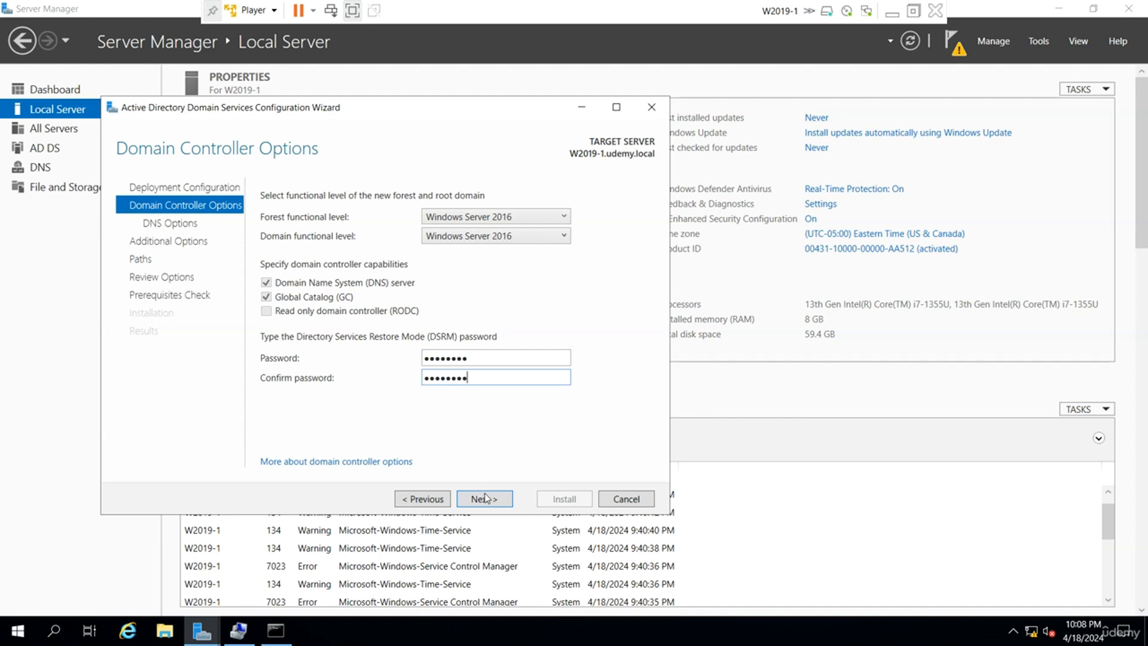
# Uncheck Create DNS delegation, then inspect the udemy.local forward lookup zone in DNS Manager.
pyautogui.click(484, 500)
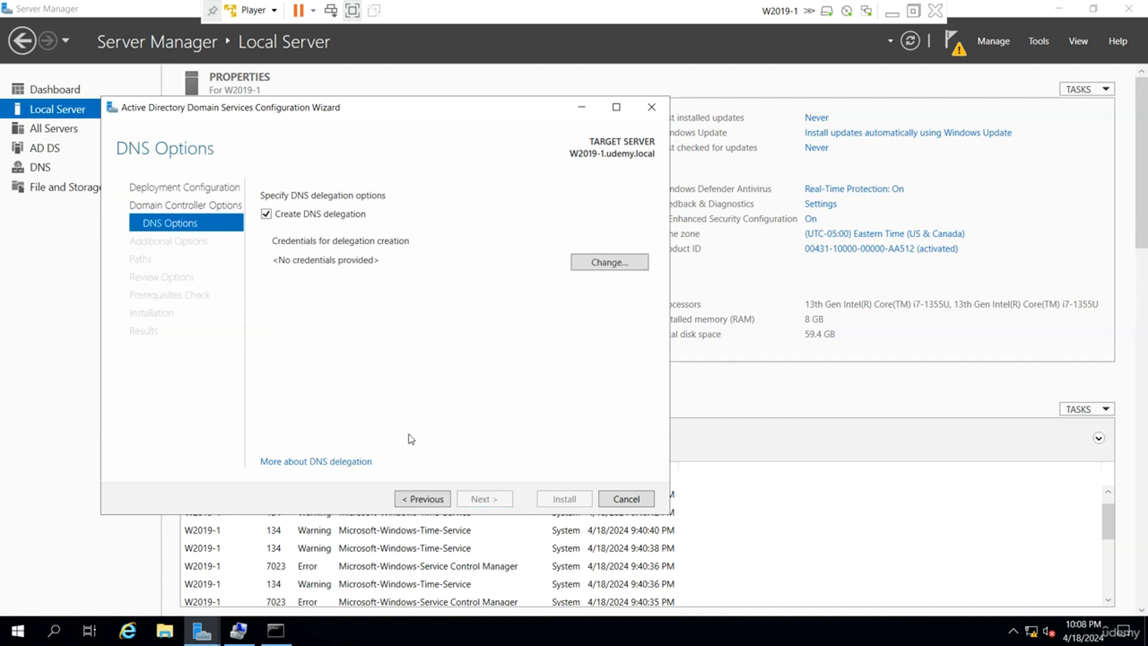
pyautogui.click(328, 220)
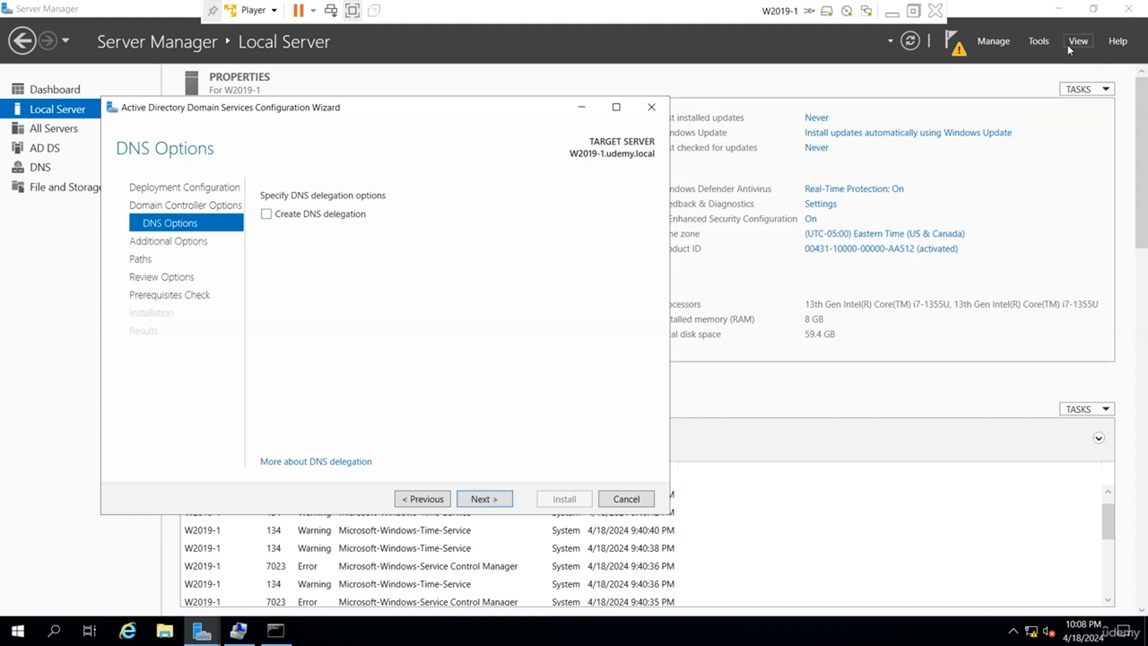
pyautogui.click(1043, 41)
pyautogui.click(930, 226)
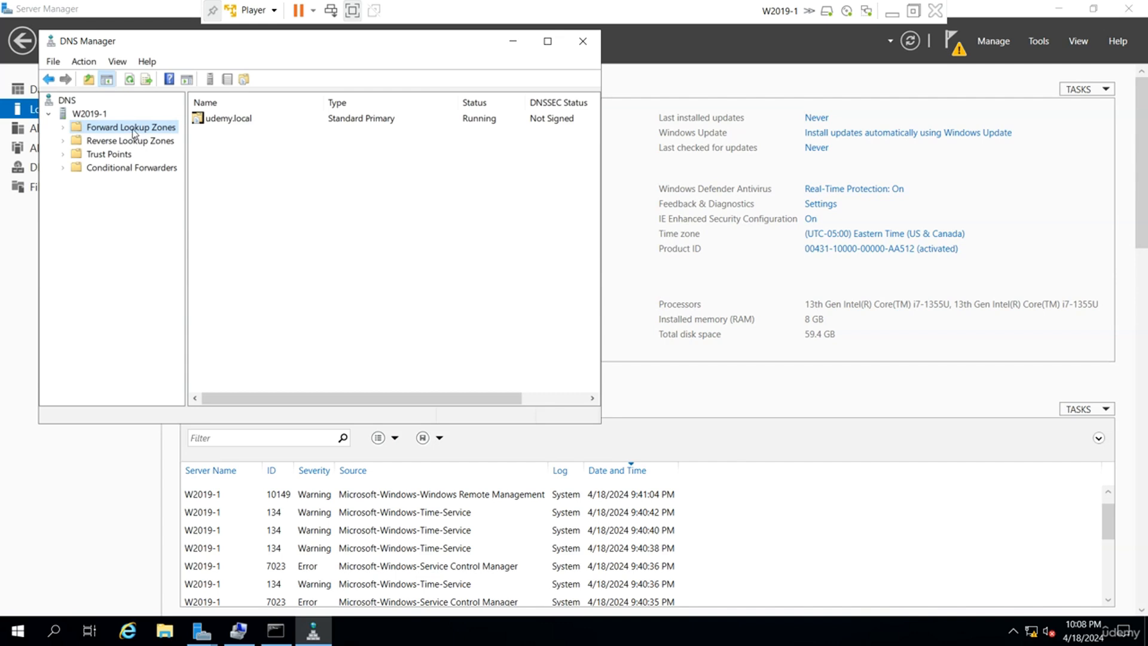
pyautogui.doubleClick(133, 133)
pyautogui.click(124, 143)
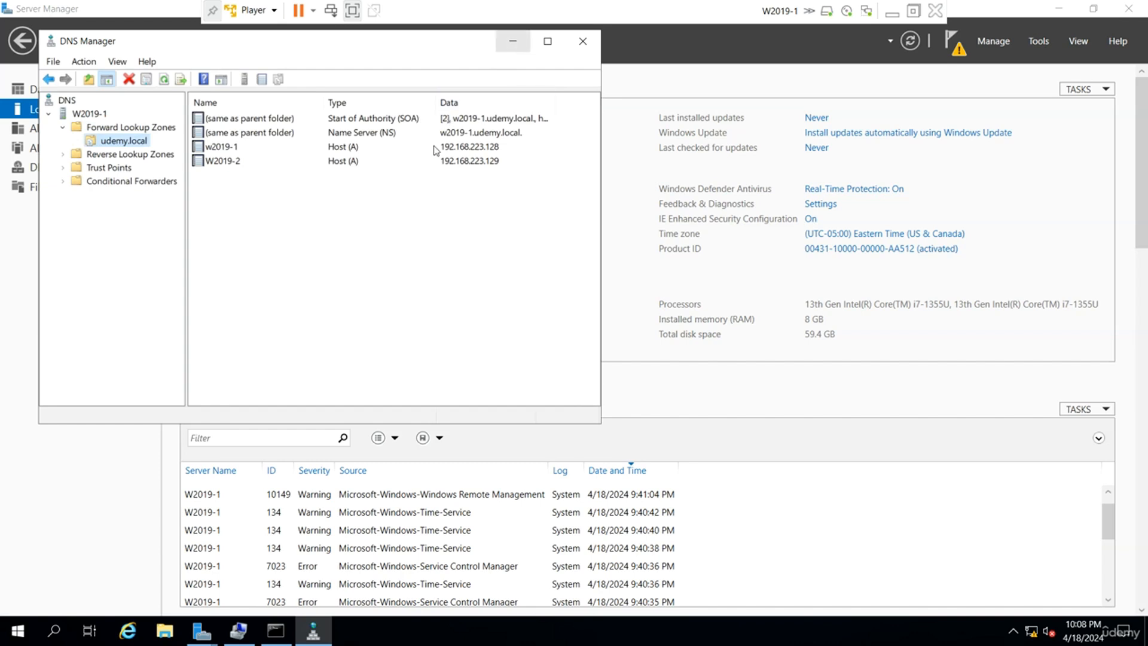
# Minimize DNS Manager and return to the domain controller configuration wizard.
pyautogui.click(583, 40)
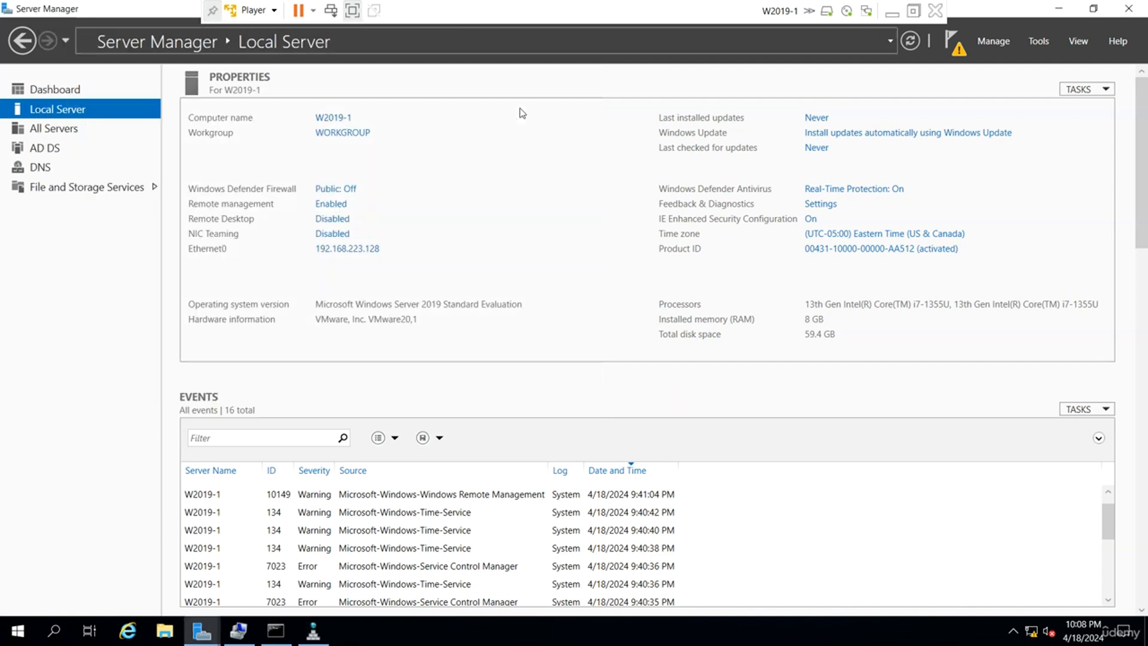
pyautogui.click(313, 631)
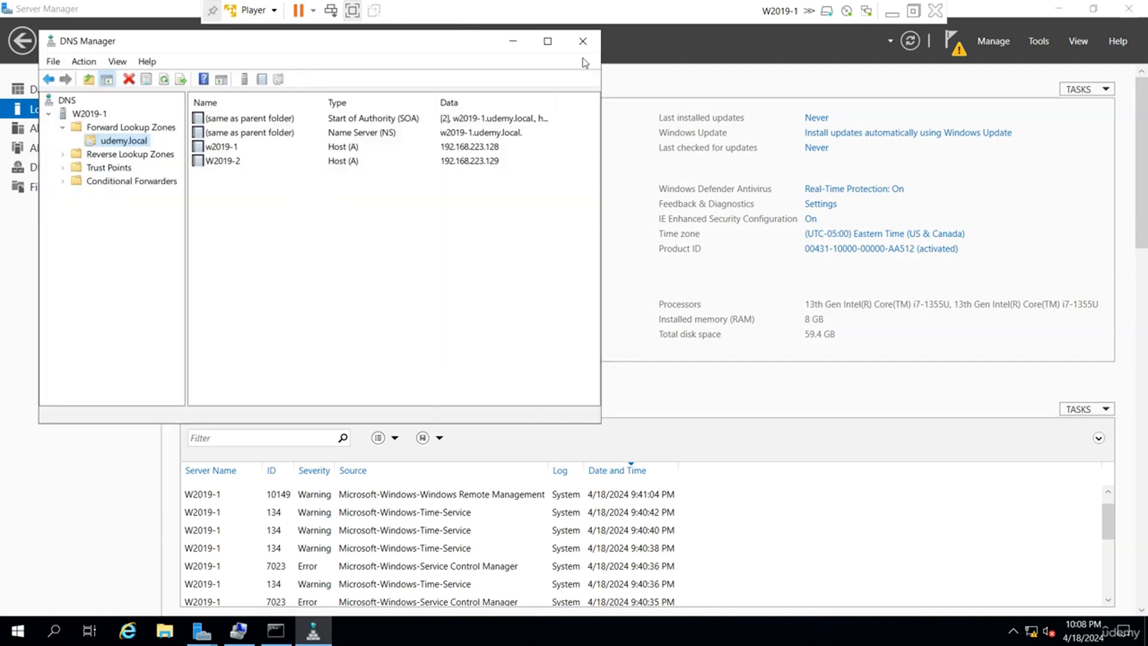
pyautogui.click(512, 40)
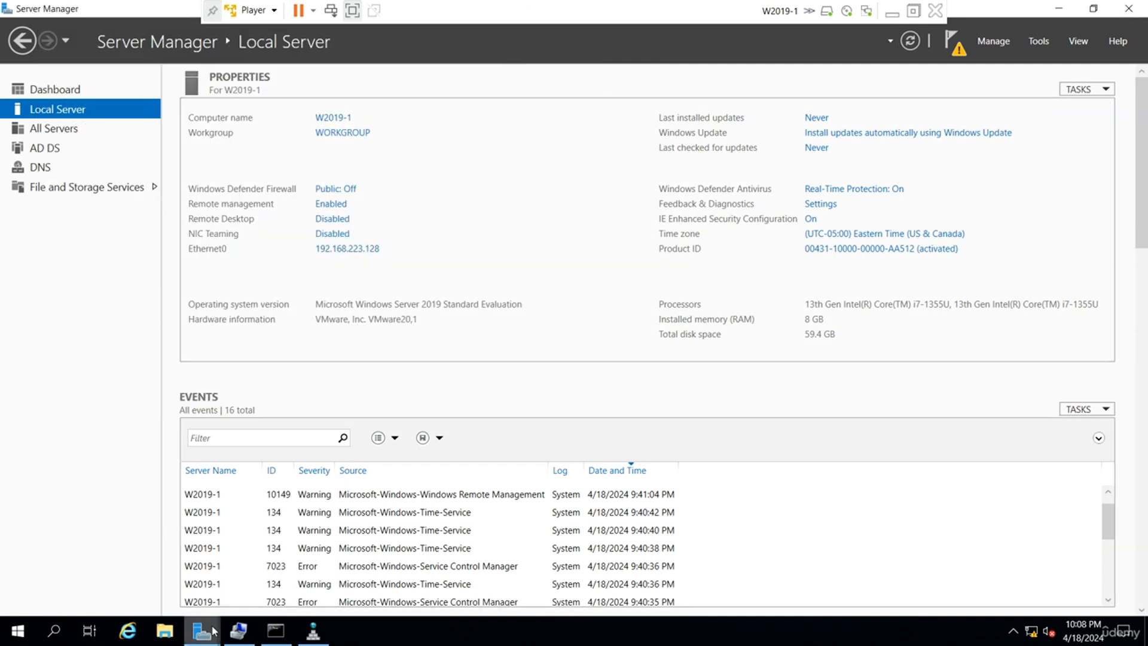
pyautogui.moveTo(214, 631)
pyautogui.click(284, 563)
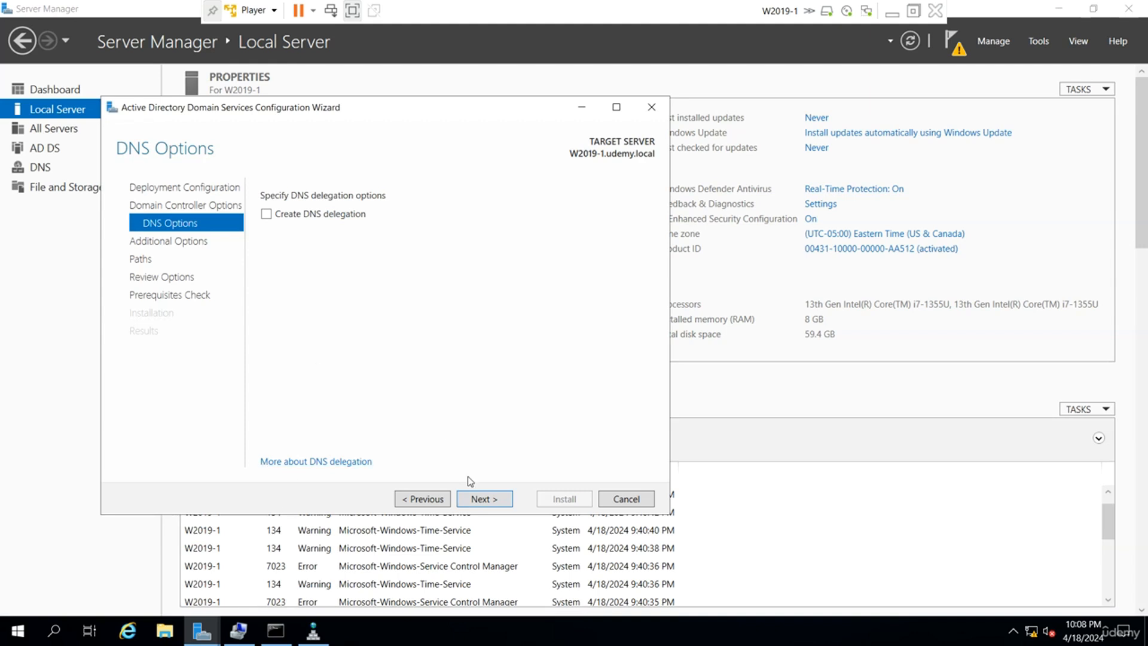
# Advance through Additional Options to Paths and inspect the C:\Windows\NTDS database path.
pyautogui.click(493, 503)
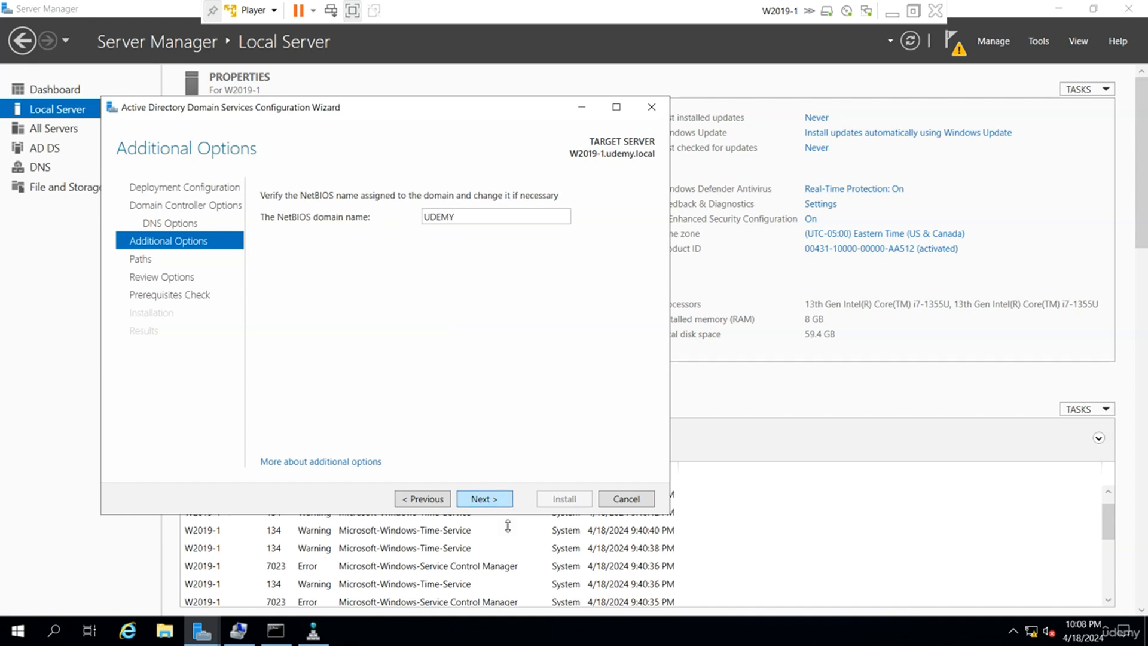
pyautogui.click(489, 506)
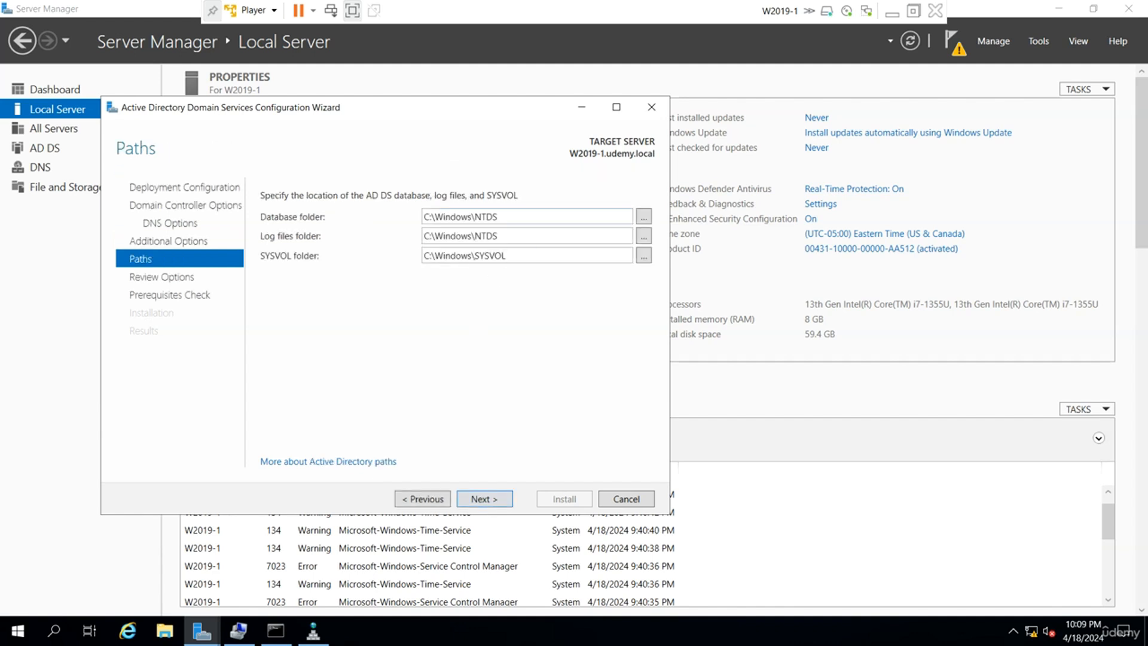
pyautogui.doubleClick(480, 219)
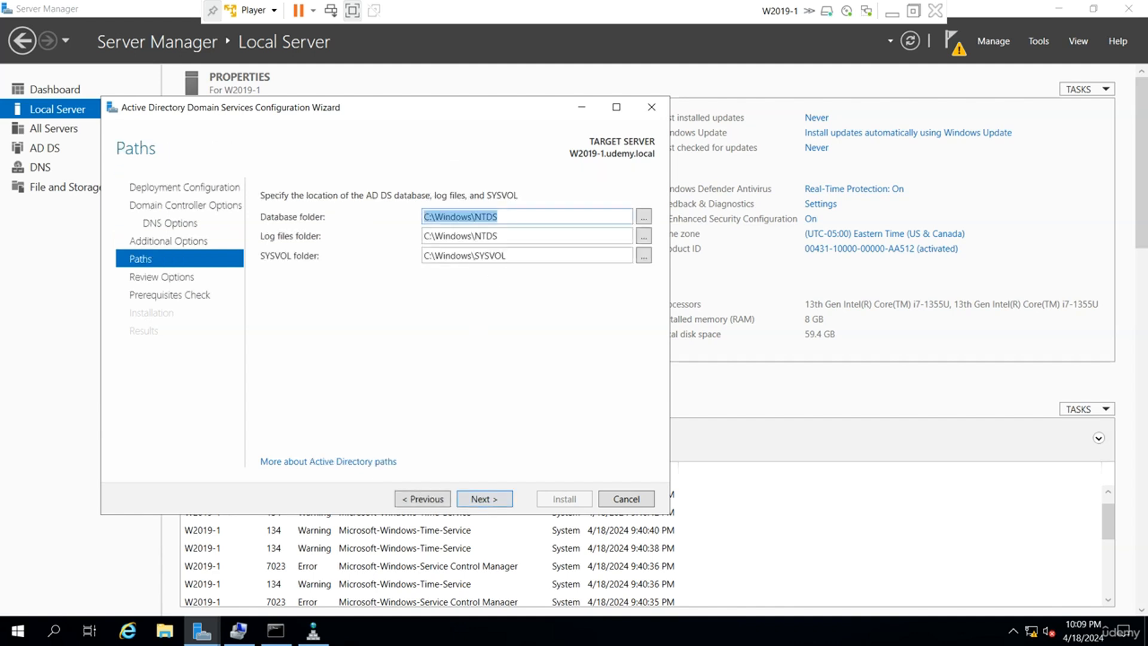
pyautogui.click(509, 220)
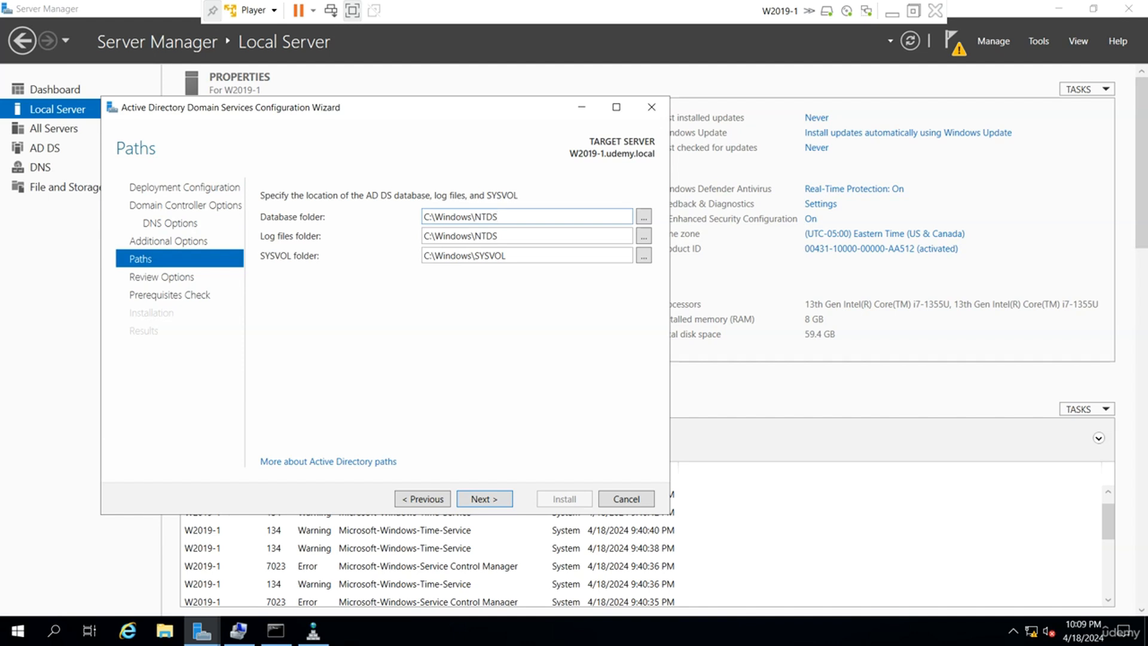
# Open File Explorer and navigate to the C:\Windows folder.
pyautogui.click(165, 631)
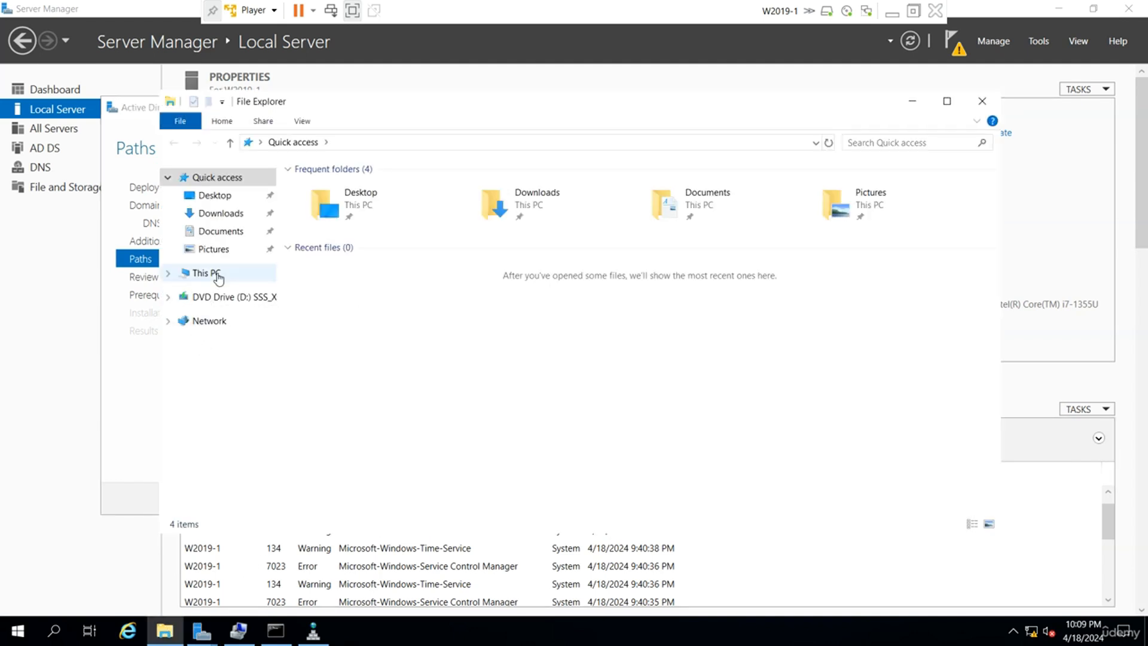
pyautogui.click(217, 274)
pyautogui.doubleClick(359, 338)
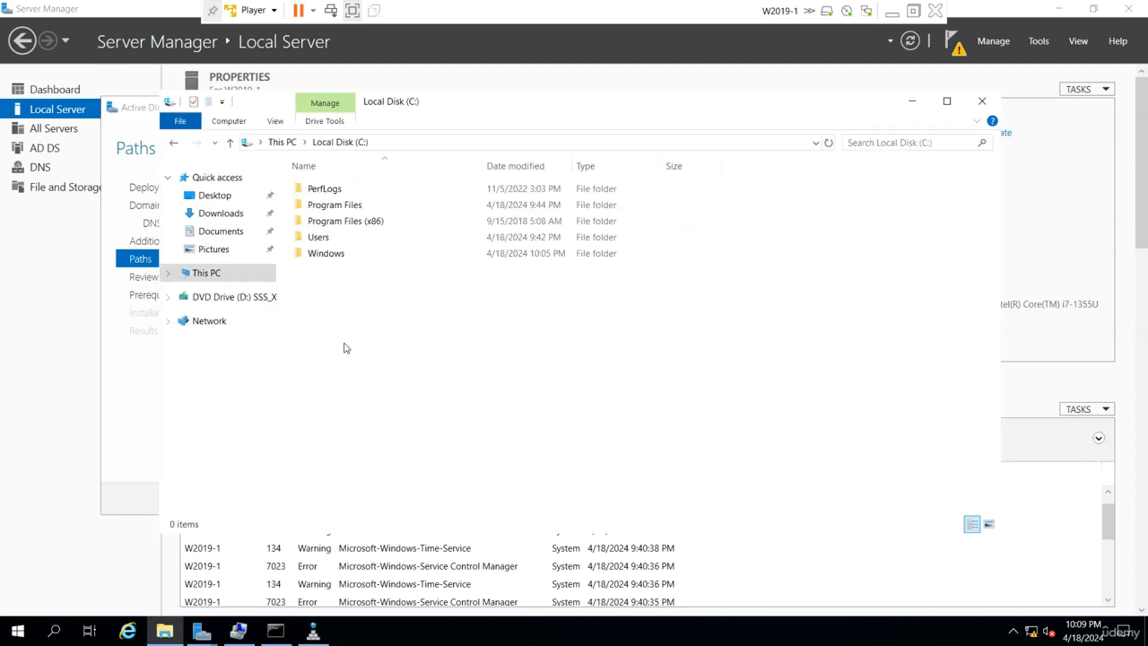
pyautogui.click(342, 257)
pyautogui.doubleClick(342, 257)
pyautogui.moveTo(440, 102); pyautogui.dragTo(728, 144)
# Scroll C:\Windows to verify the NTDS and SYSVOL folders, close Explorer, and review the SYSVOL path.
pyautogui.click(382, 326)
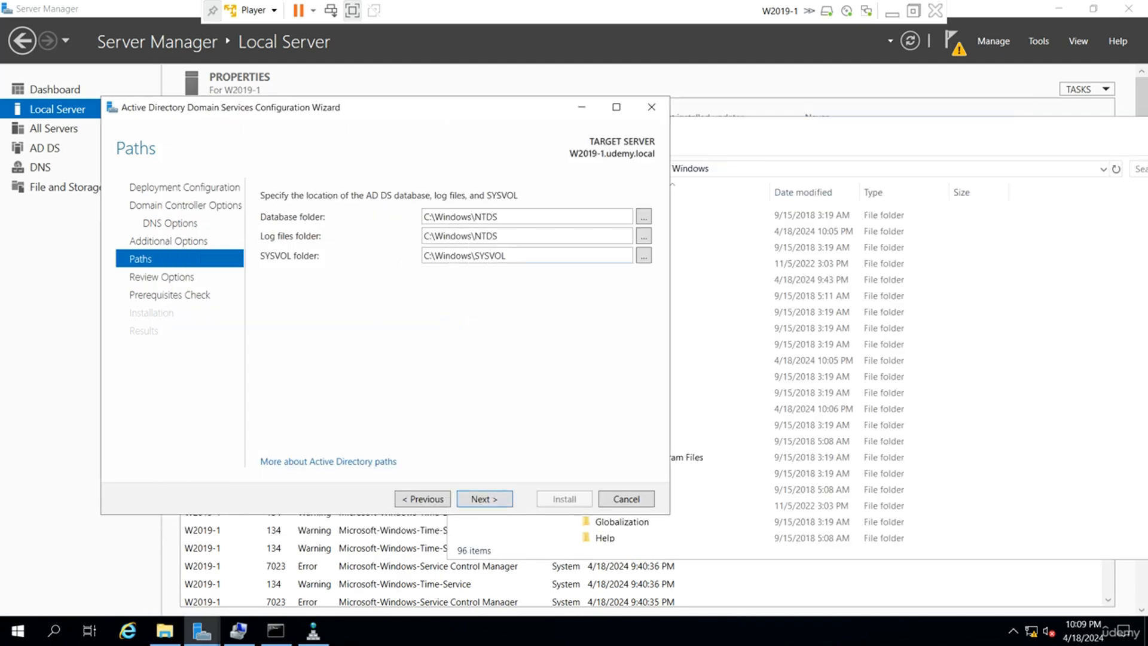
pyautogui.click(702, 295)
pyautogui.scroll(-7, 720, 389)
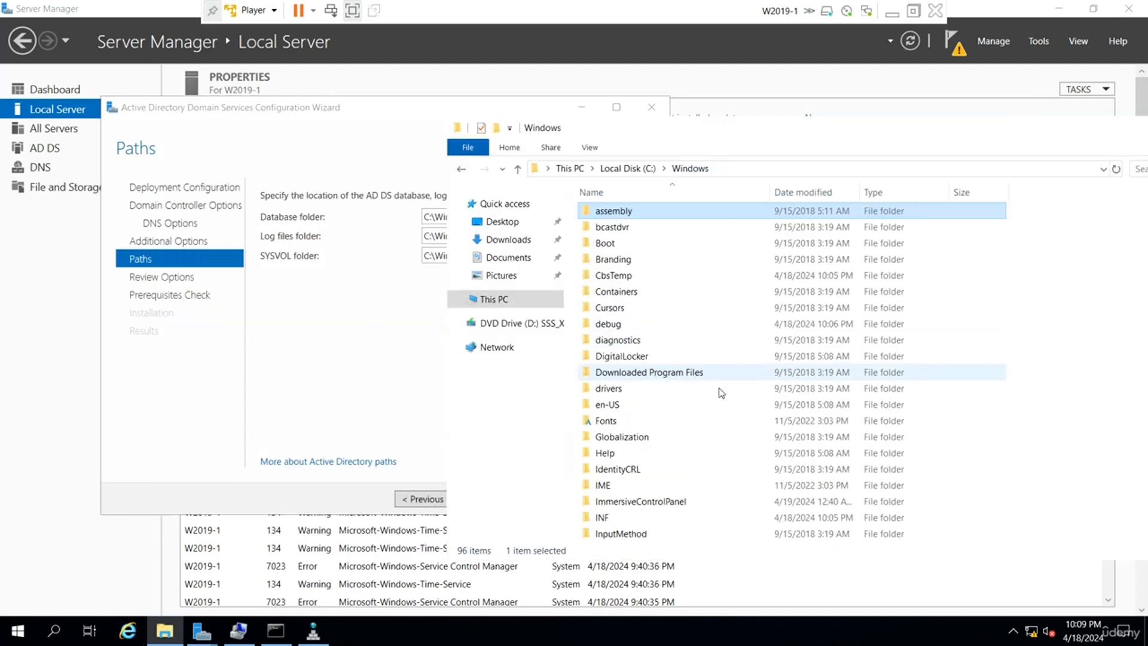
pyautogui.scroll(-7, 719, 421)
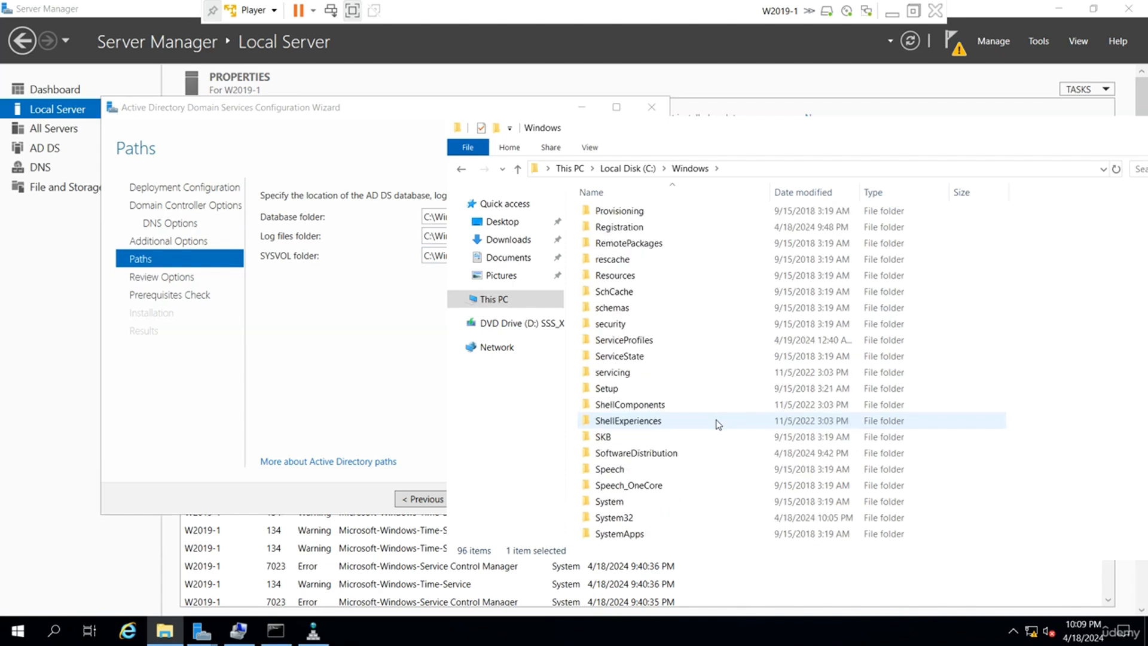
pyautogui.scroll(-2, 718, 424)
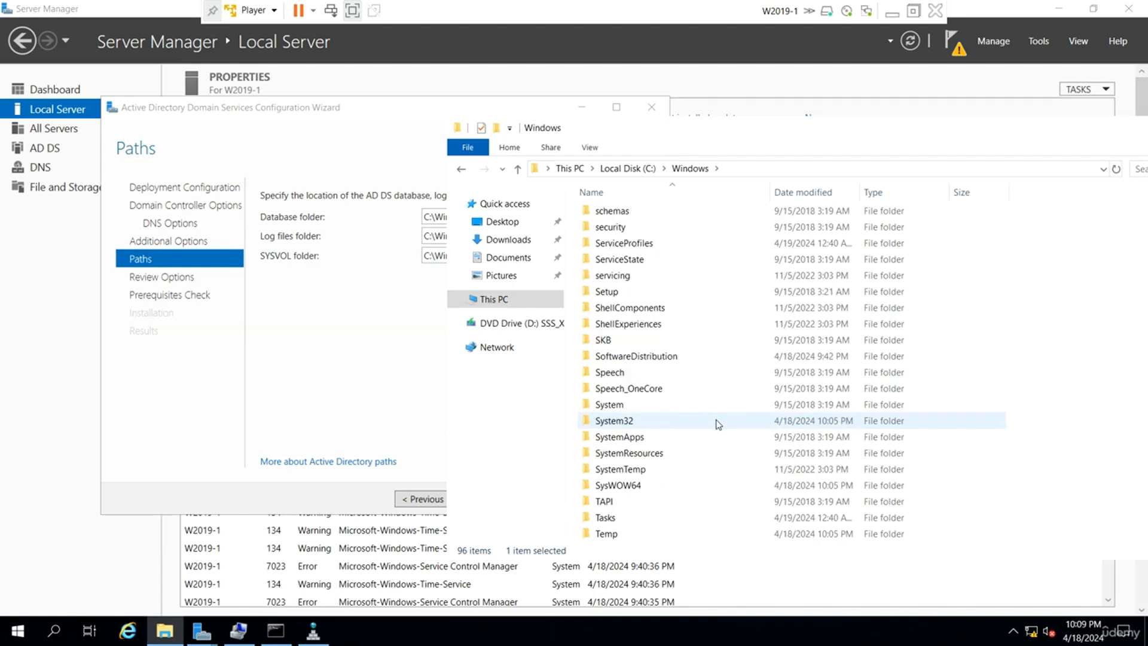
pyautogui.scroll(4, 719, 424)
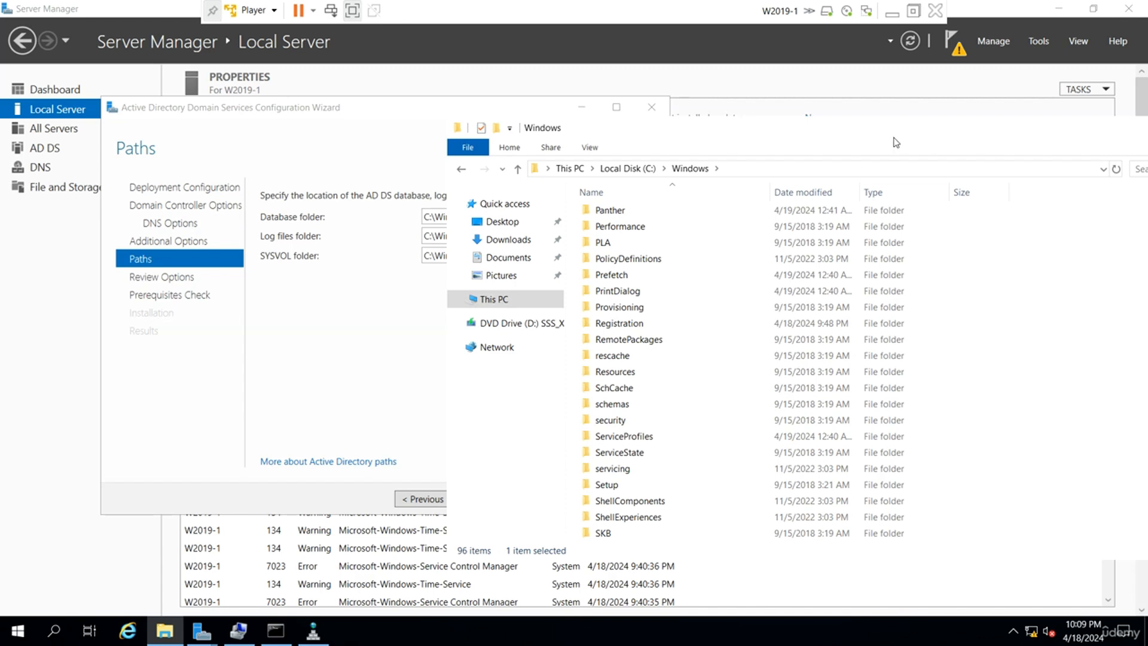
pyautogui.moveTo(893, 132); pyautogui.dragTo(613, 147)
pyautogui.click(991, 143)
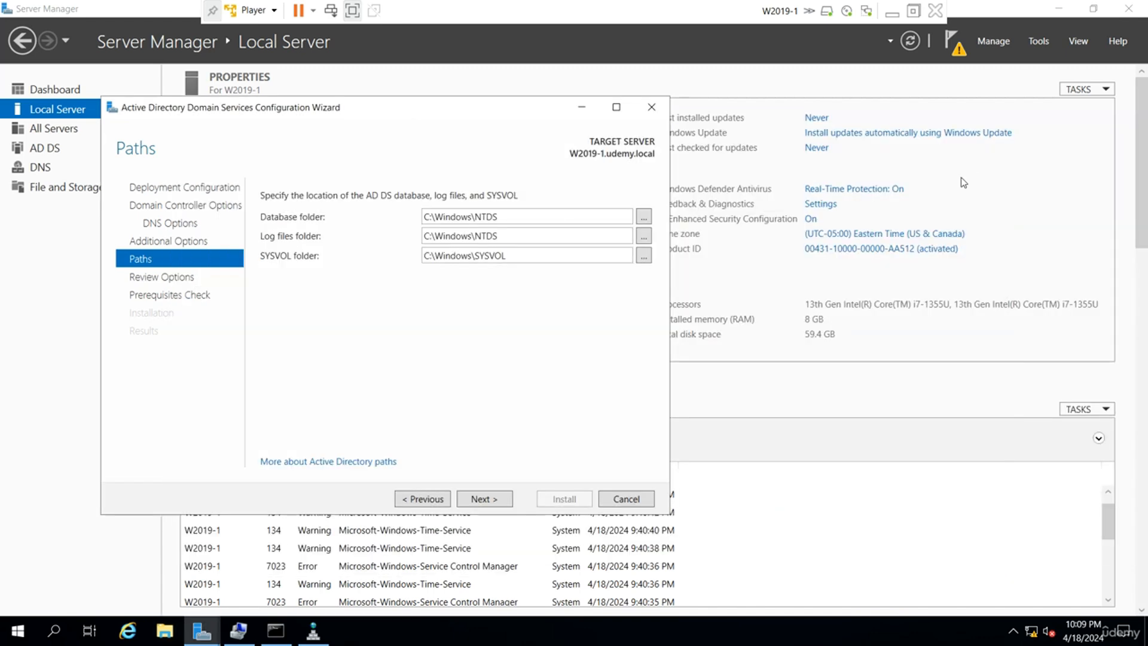
pyautogui.doubleClick(524, 256)
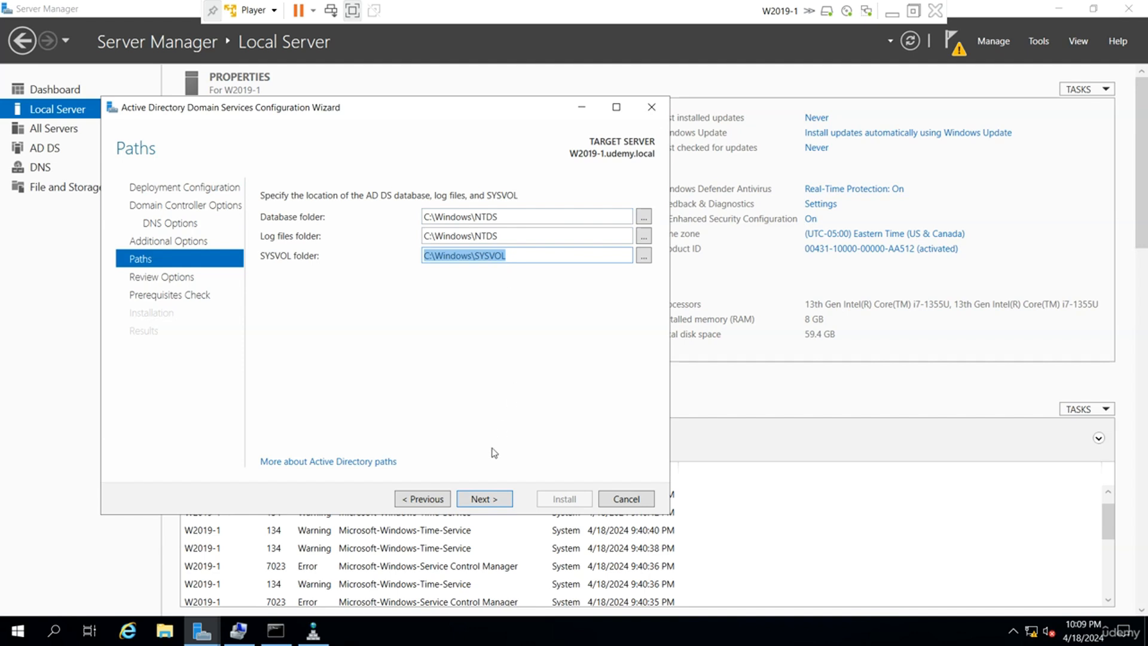
# Accept the default paths, pass the prerequisites check, and install the domain controller.
pyautogui.click(479, 506)
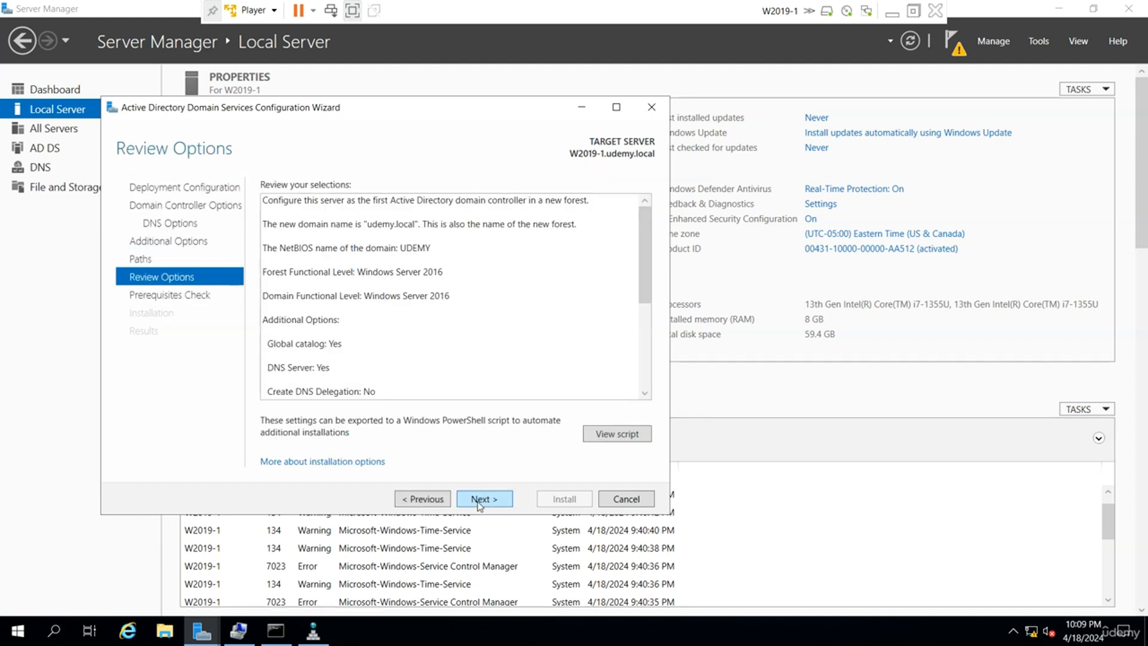
pyautogui.click(485, 499)
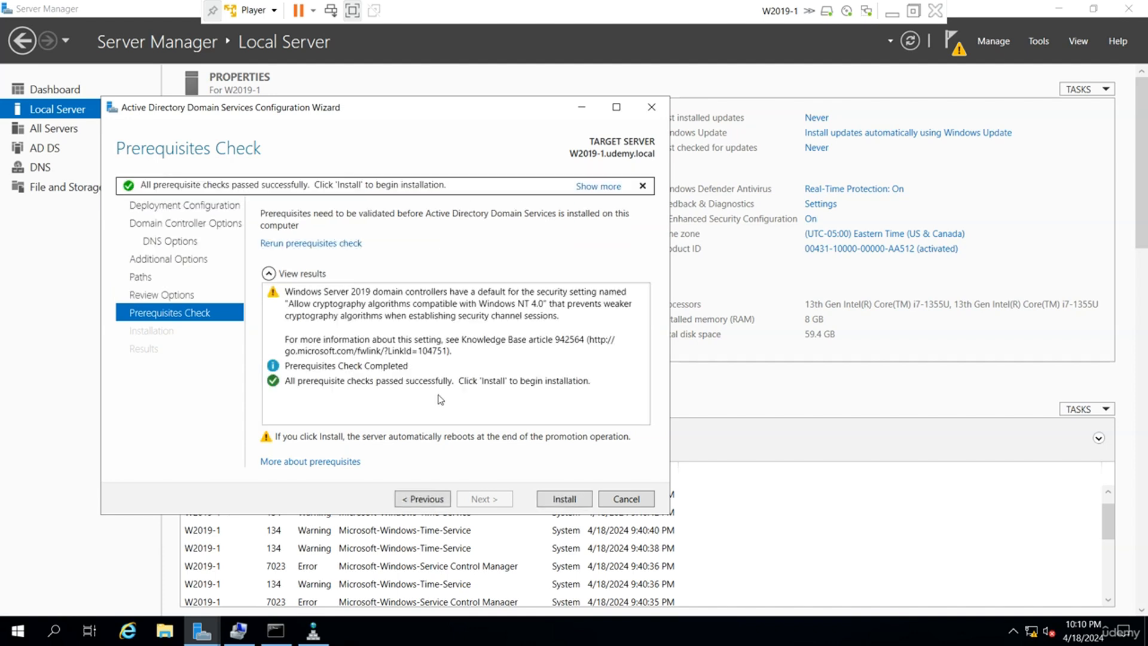
pyautogui.click(564, 499)
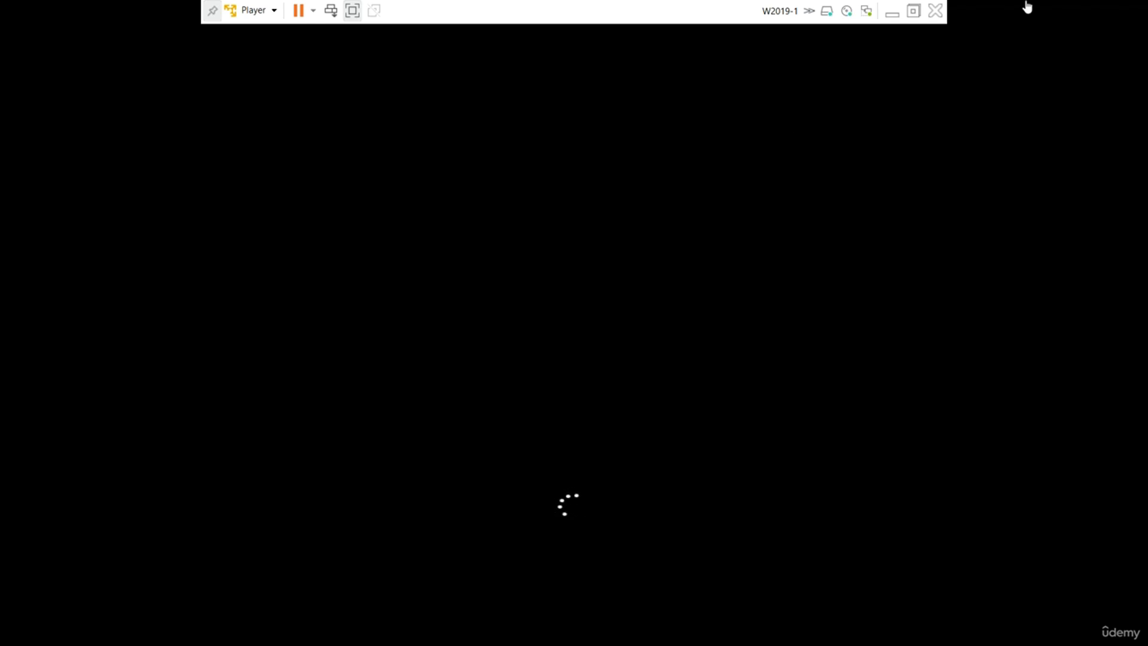
# Minimize the VM during the reboot, then restore W2019-1 at its lock screen.
pyautogui.click(897, 23)
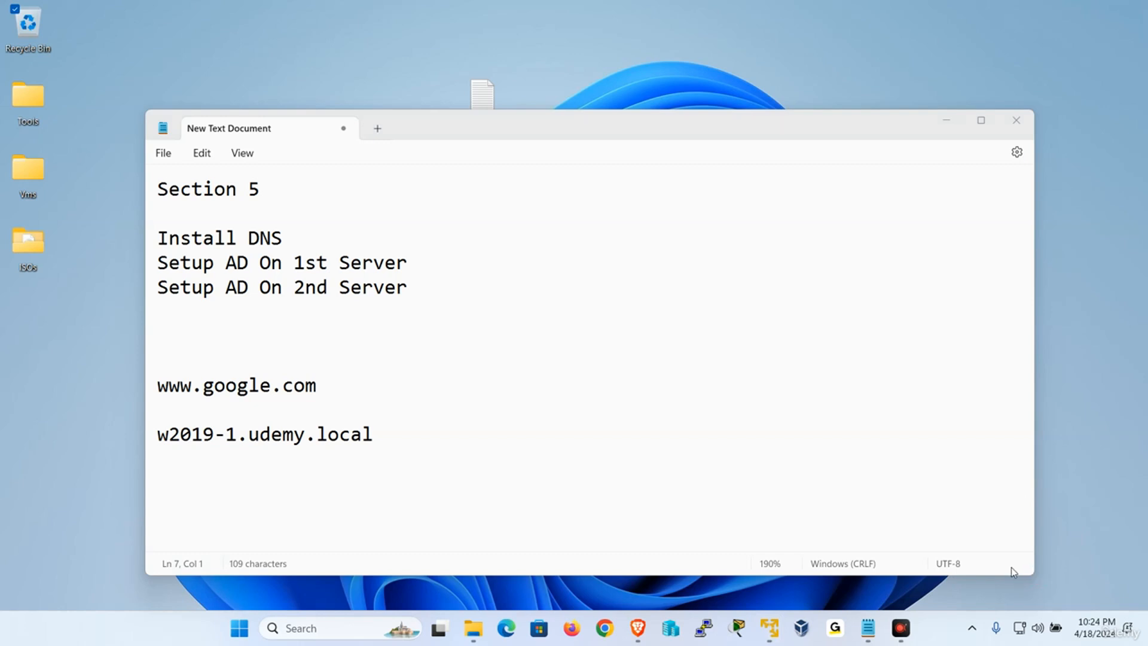
pyautogui.moveTo(766, 635)
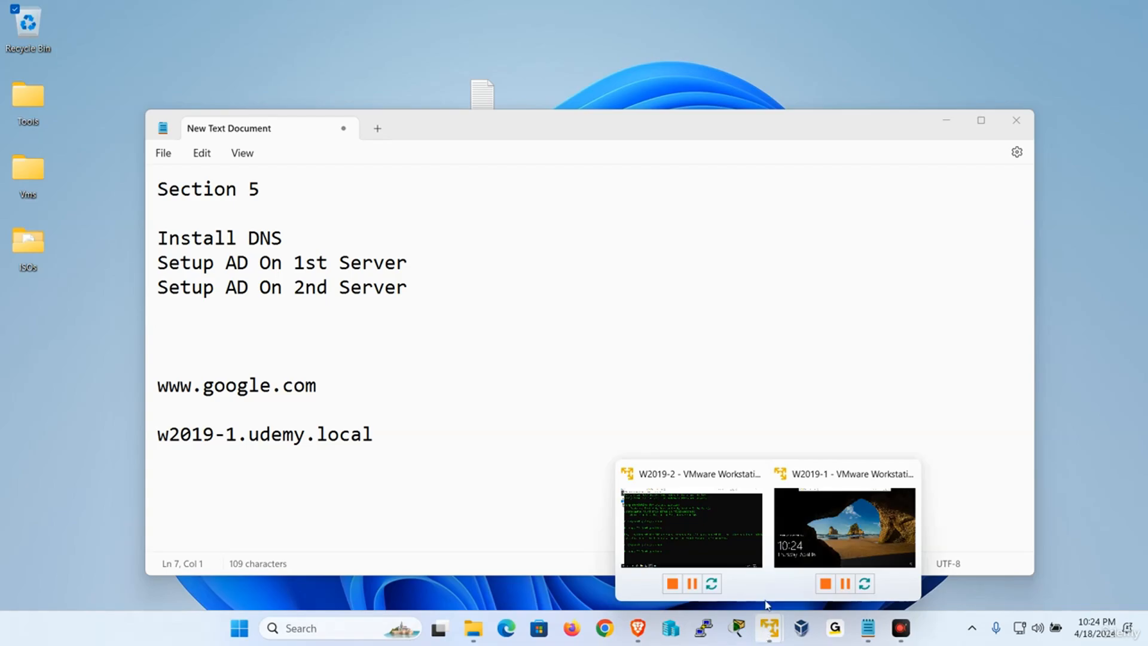
pyautogui.click(837, 541)
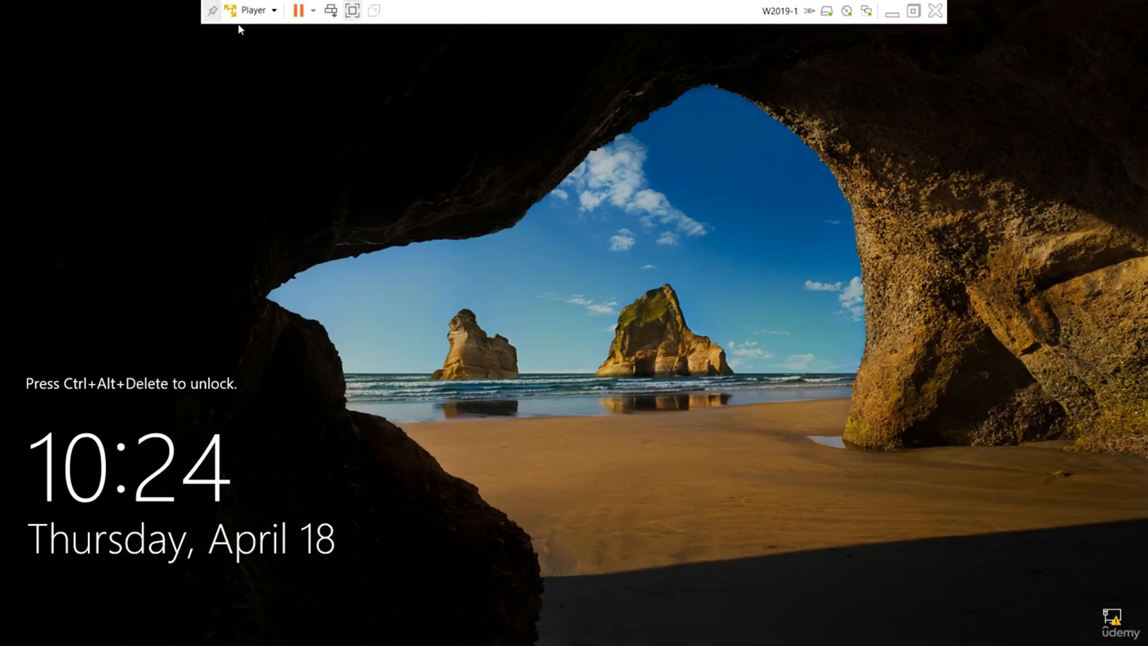
# Send Ctrl+Alt+Del from the Player menu and sign in with the Administrator password.
pyautogui.click(252, 10)
pyautogui.click(310, 86)
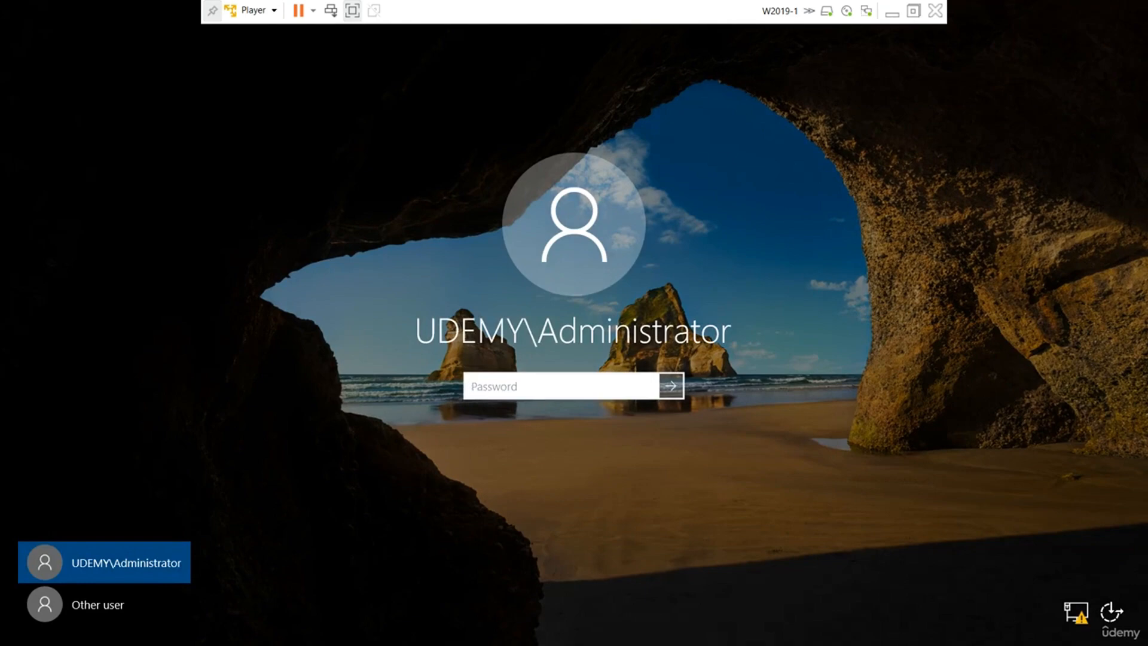
pyautogui.press('capslock')
pyautogui.write('•')
pyautogui.press('capslock')
pyautogui.write('•••••••')
pyautogui.press('Return')
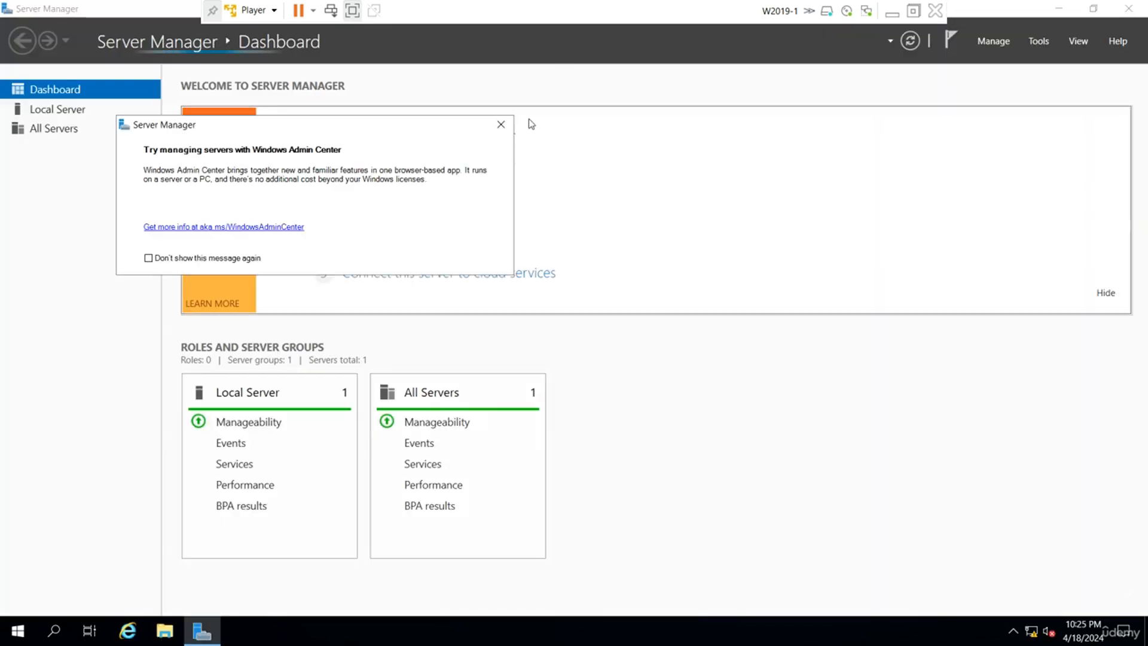
# Close the Windows Admin Center pop-up to reveal the AD DS, DNS and File and Storage tiles.
pyautogui.click(502, 125)
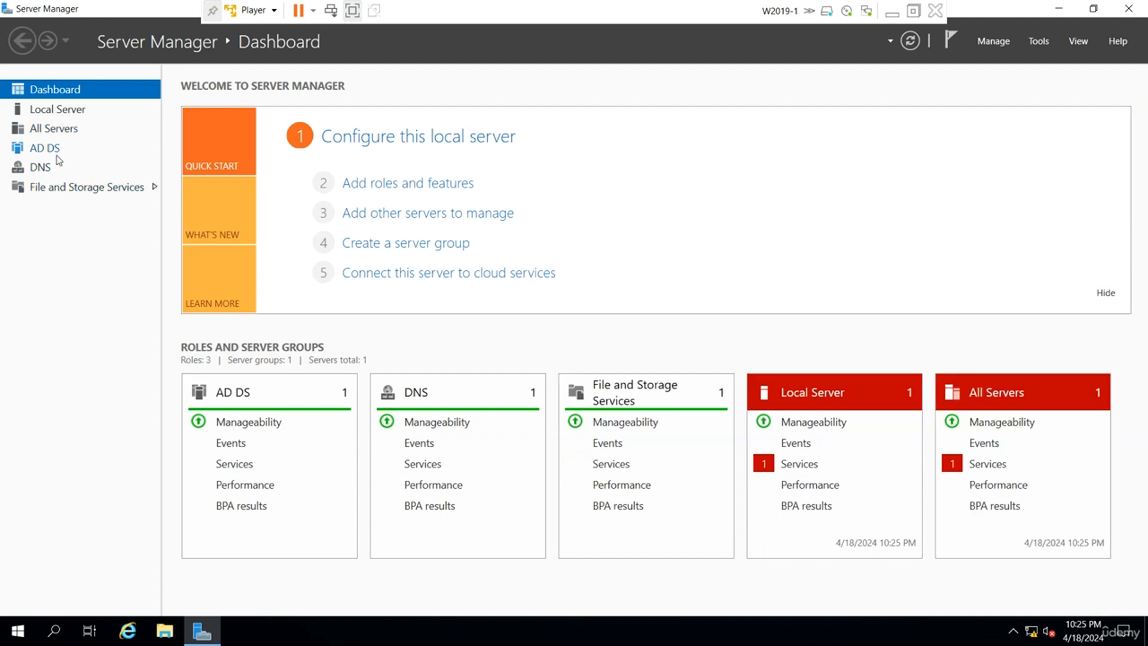
# View SYSVOL and NETLOGON with their folder paths in Computer Management's Shared Folders.
pyautogui.click(1039, 42)
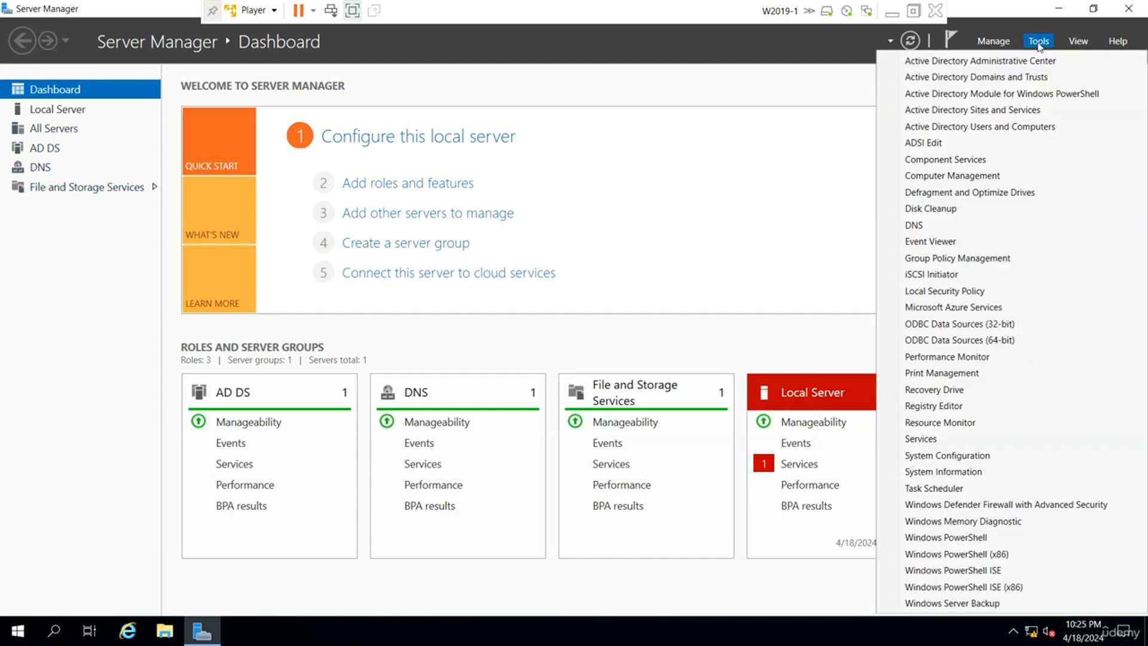
pyautogui.click(985, 177)
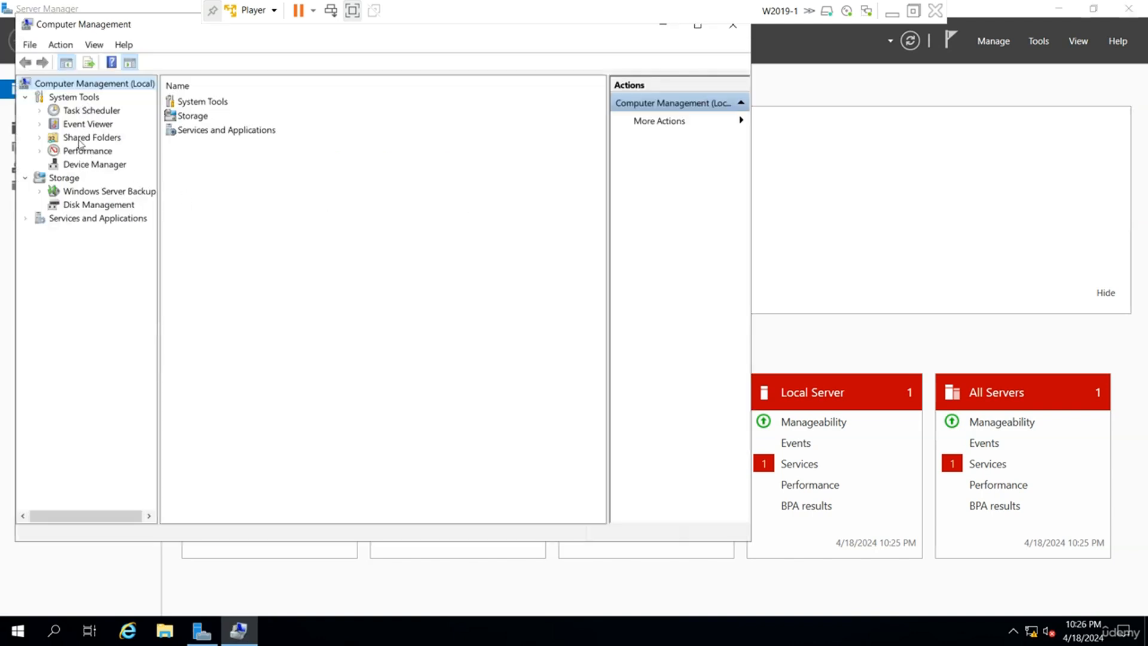
pyautogui.click(39, 138)
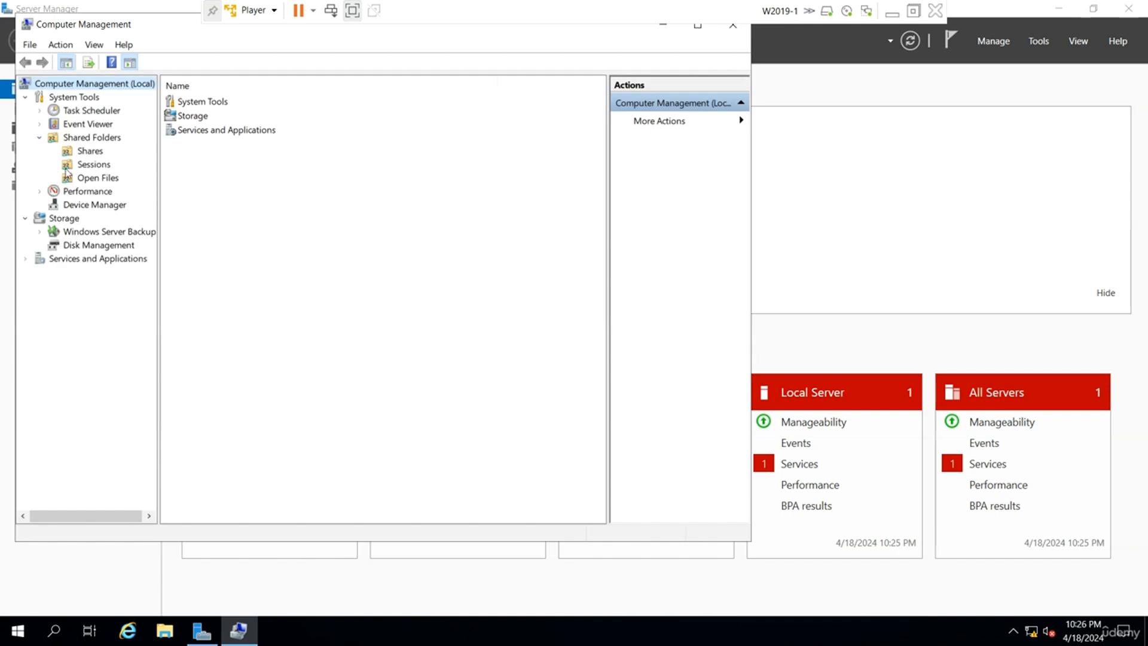
pyautogui.click(84, 151)
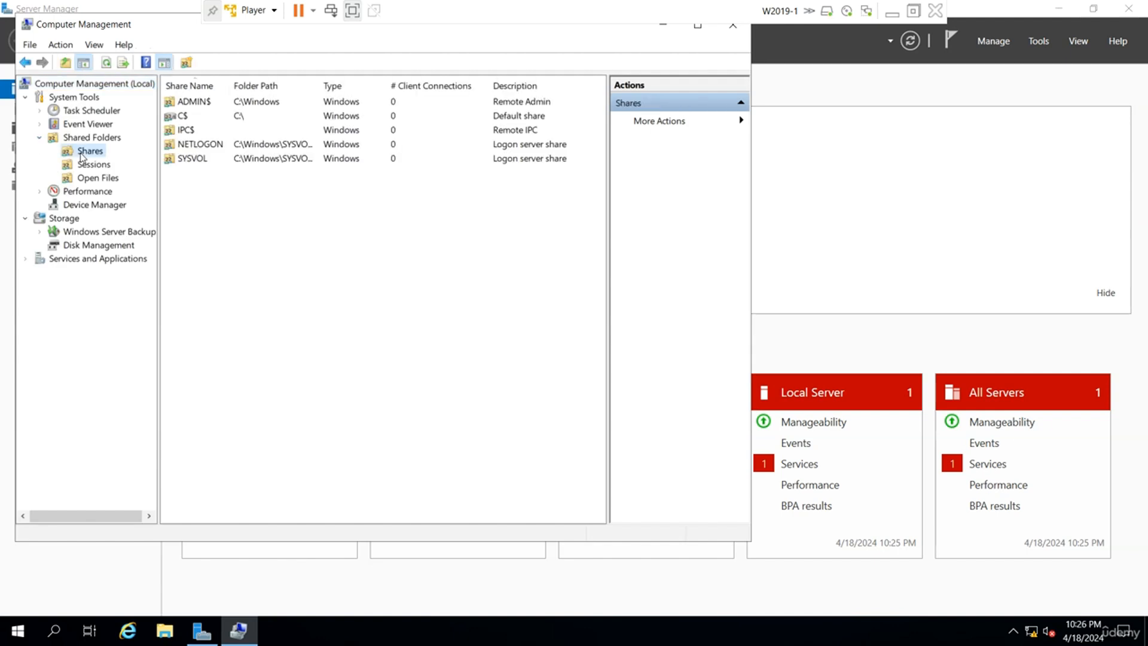
pyautogui.click(209, 159)
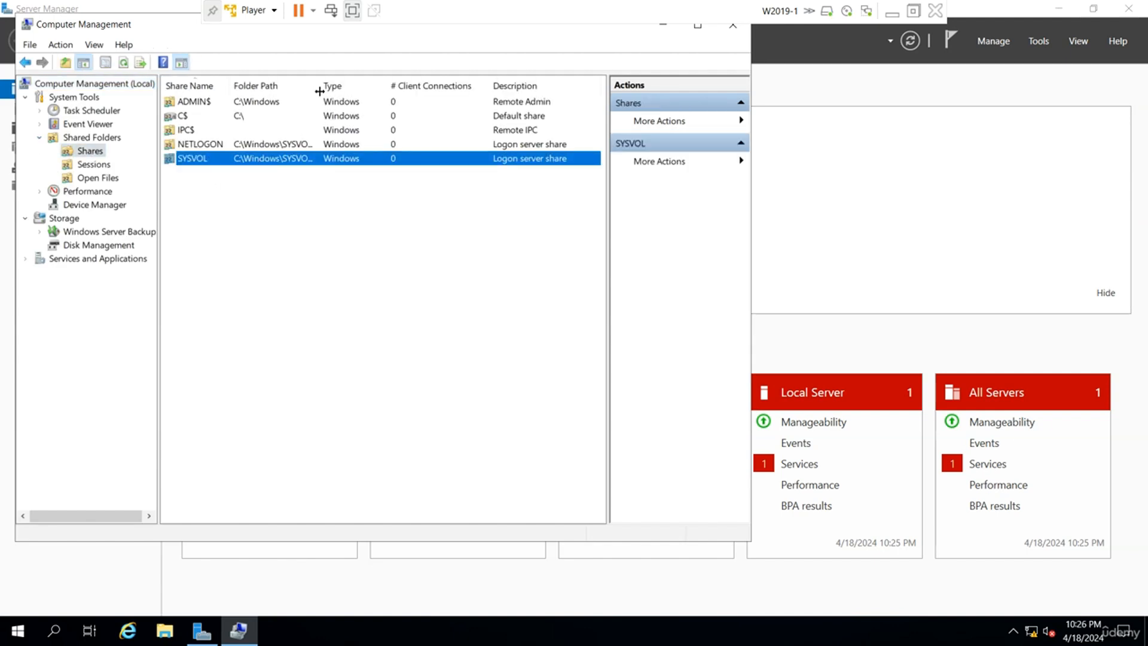
pyautogui.moveTo(320, 85); pyautogui.dragTo(354, 85)
pyautogui.click(230, 145)
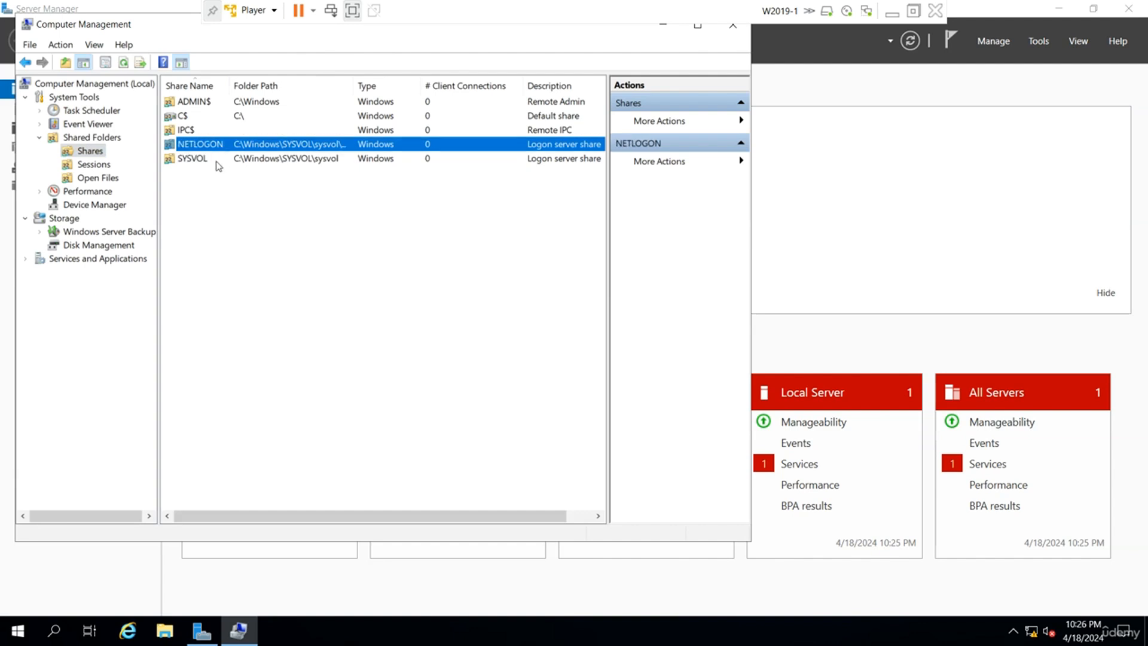
# Run 'net share' in an administrator Command Prompt and highlight SYSVOL in the output.
pyautogui.rightClick(18, 631)
pyautogui.click(93, 550)
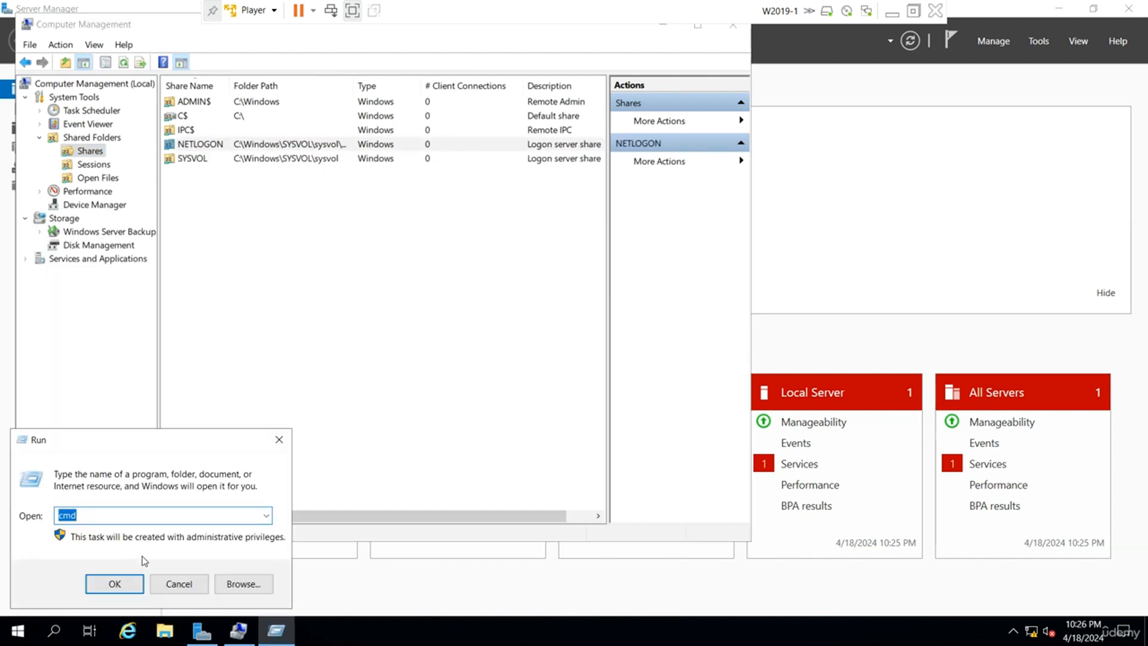
pyautogui.press('Return')
pyautogui.write('net')
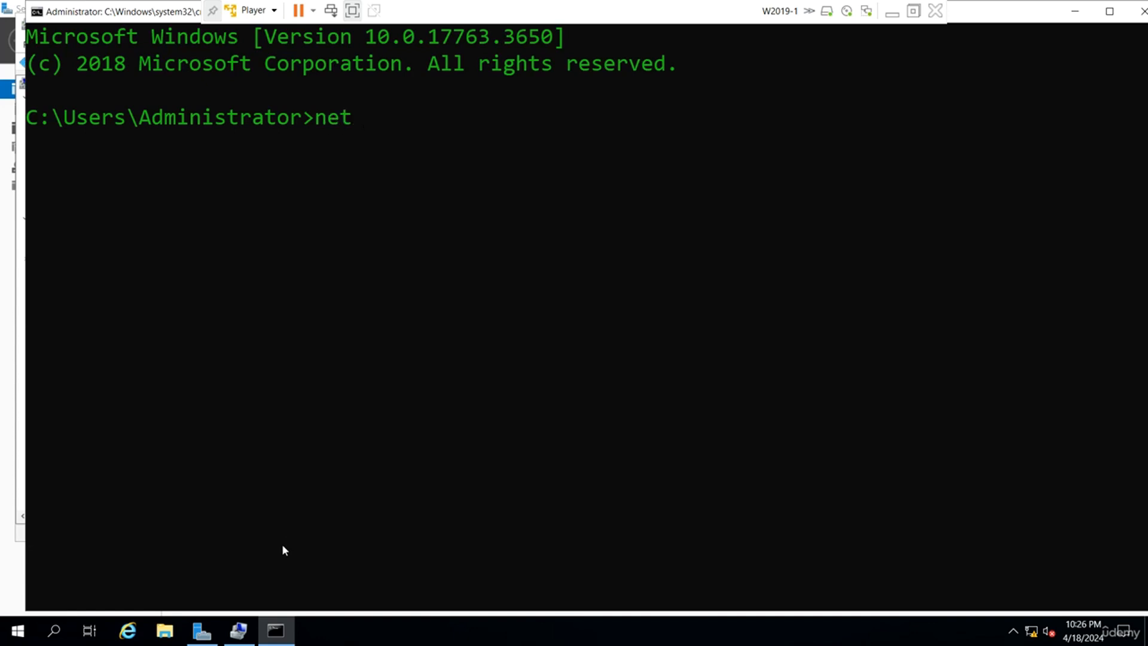
pyautogui.write(' share')
pyautogui.press('Return')
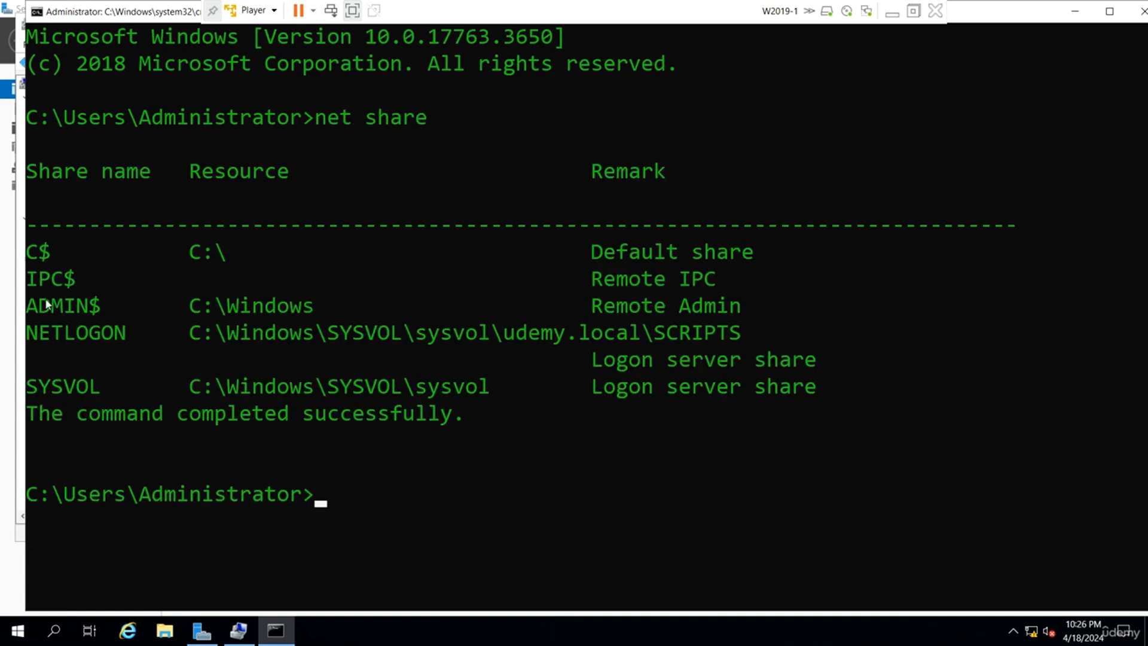
pyautogui.moveTo(110, 390); pyautogui.dragTo(27, 387)
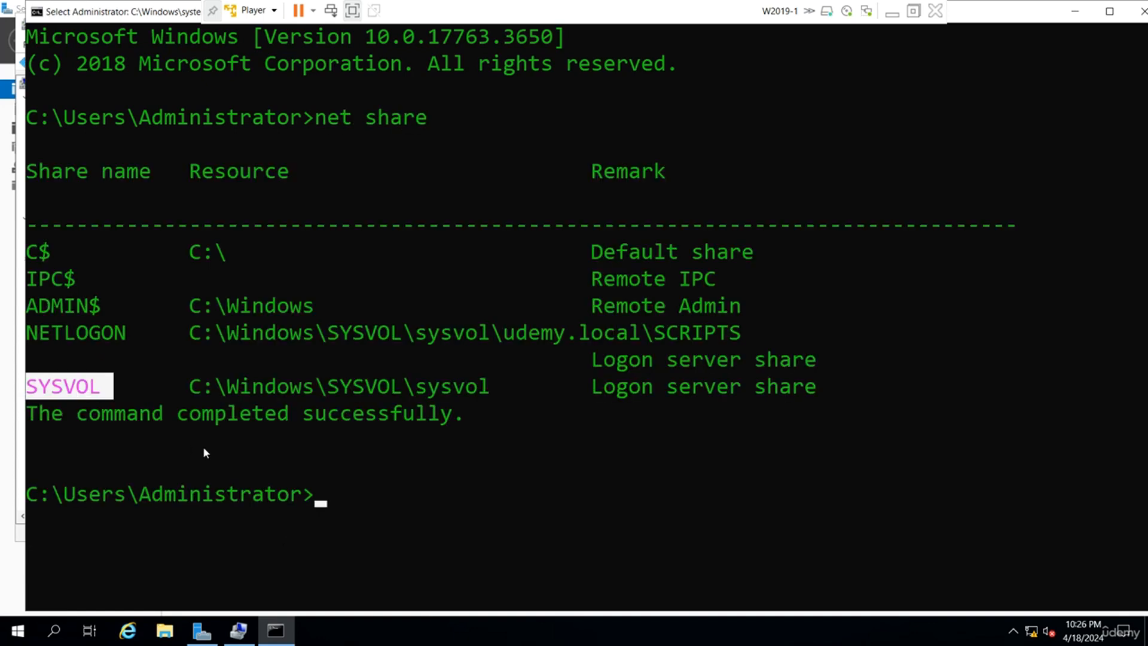
# Browse to C:\Windows, locate the NTDS and SYSVOL folders, then put Explorer and Computer Management away.
pyautogui.click(160, 638)
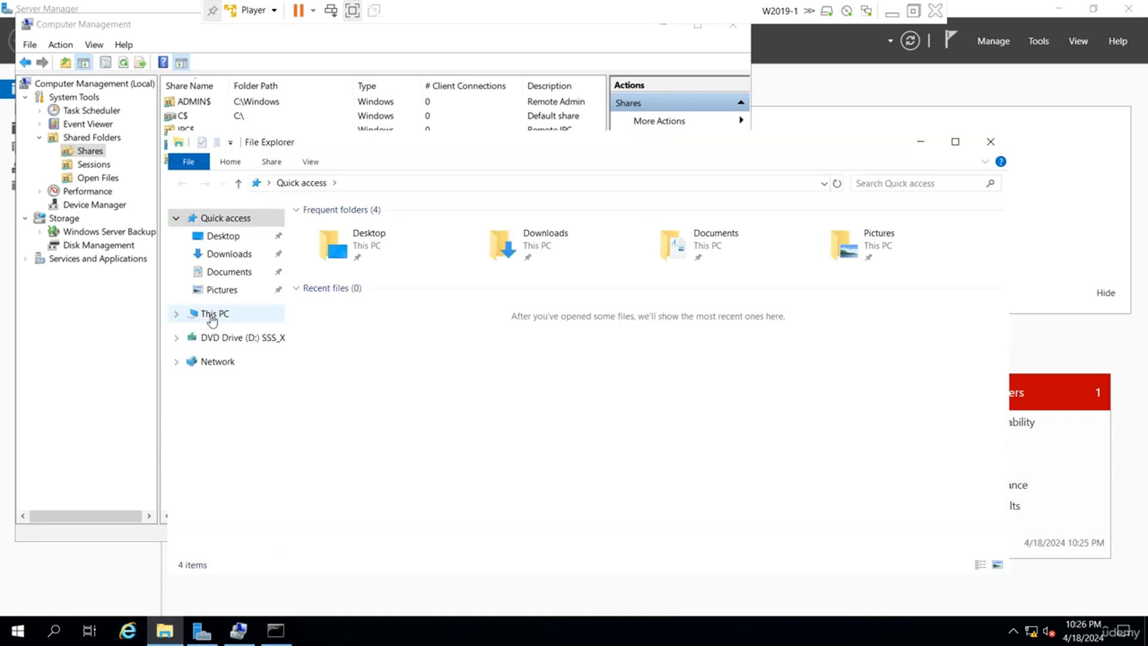
pyautogui.click(197, 312)
pyautogui.doubleClick(404, 386)
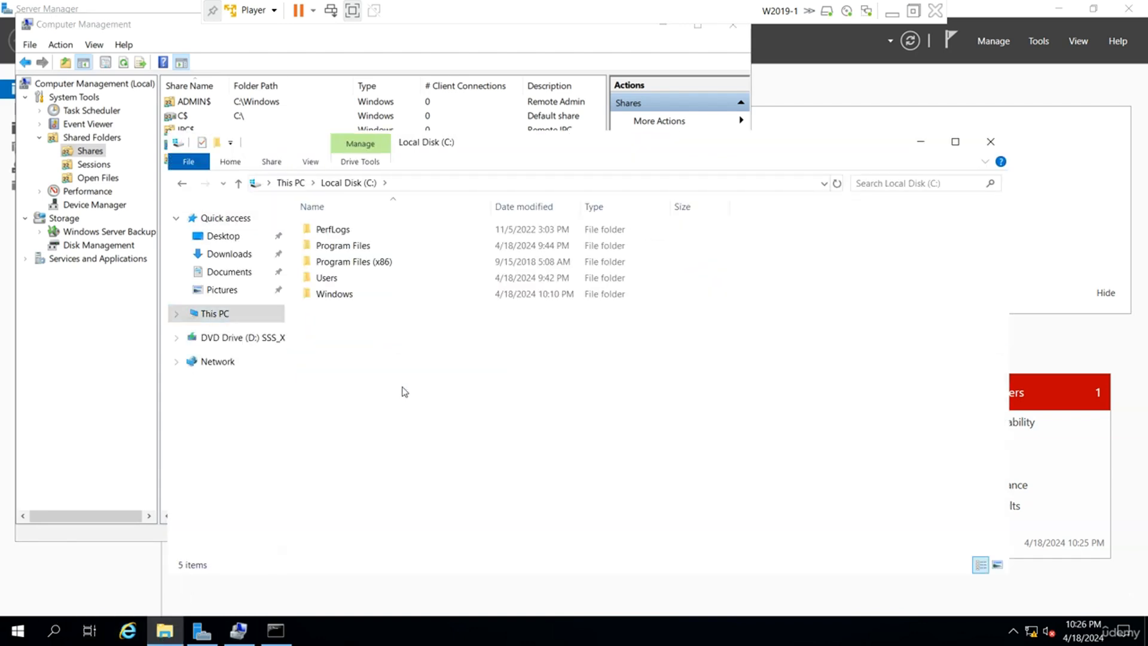
pyautogui.doubleClick(352, 305)
pyautogui.scroll(-9, 448, 444)
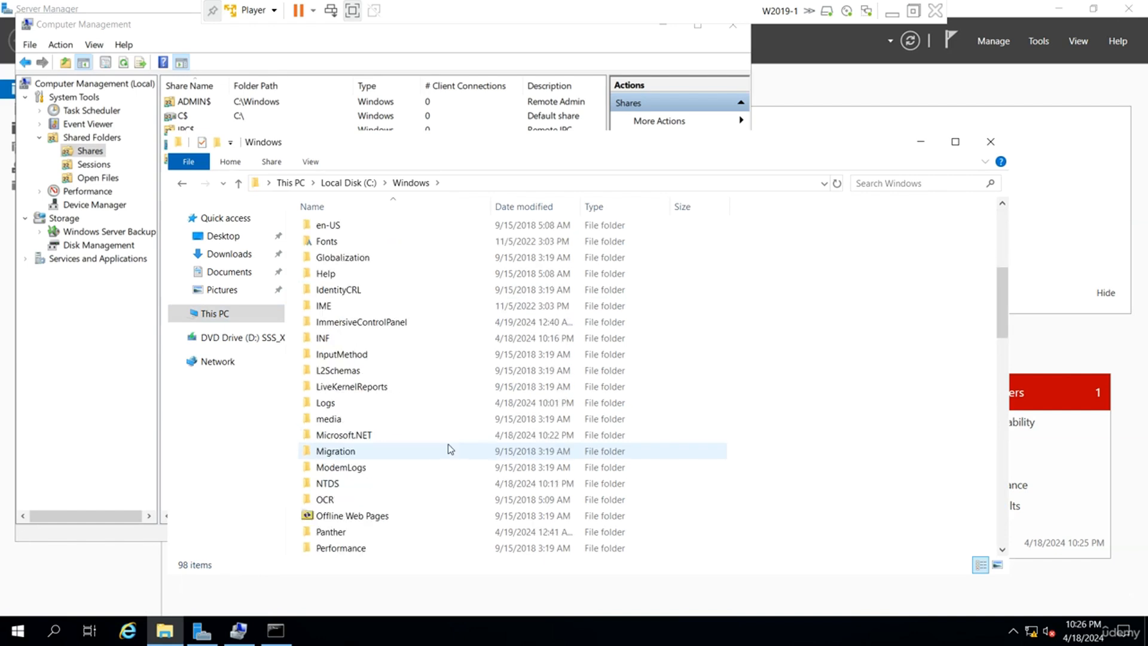
pyautogui.click(341, 339)
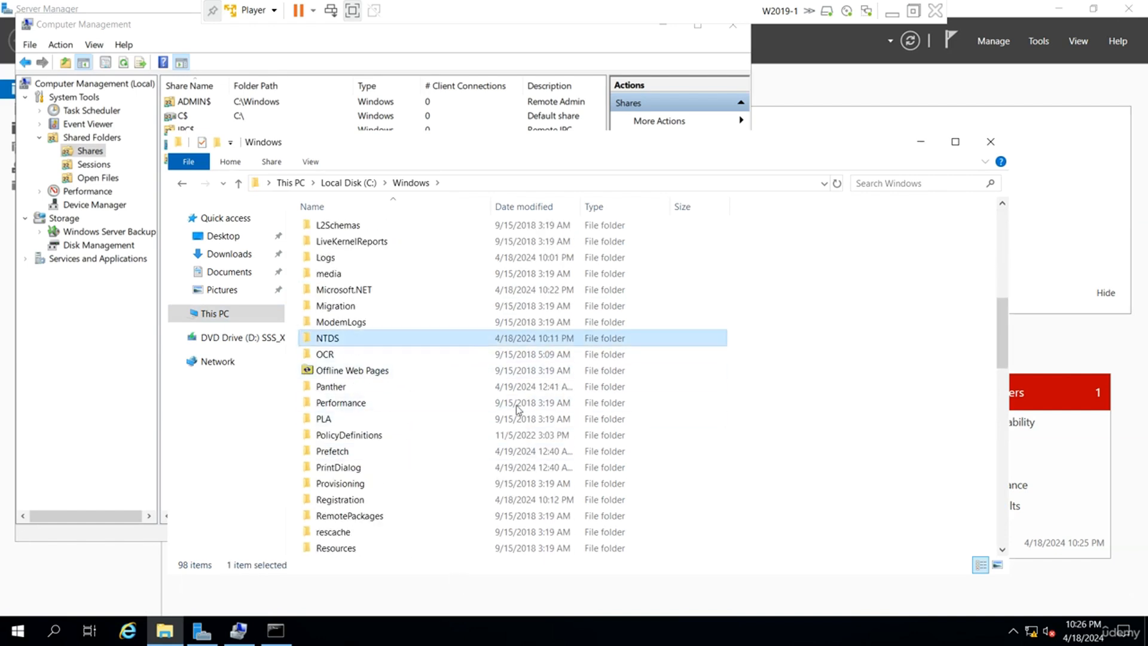
pyautogui.scroll(-7, 502, 424)
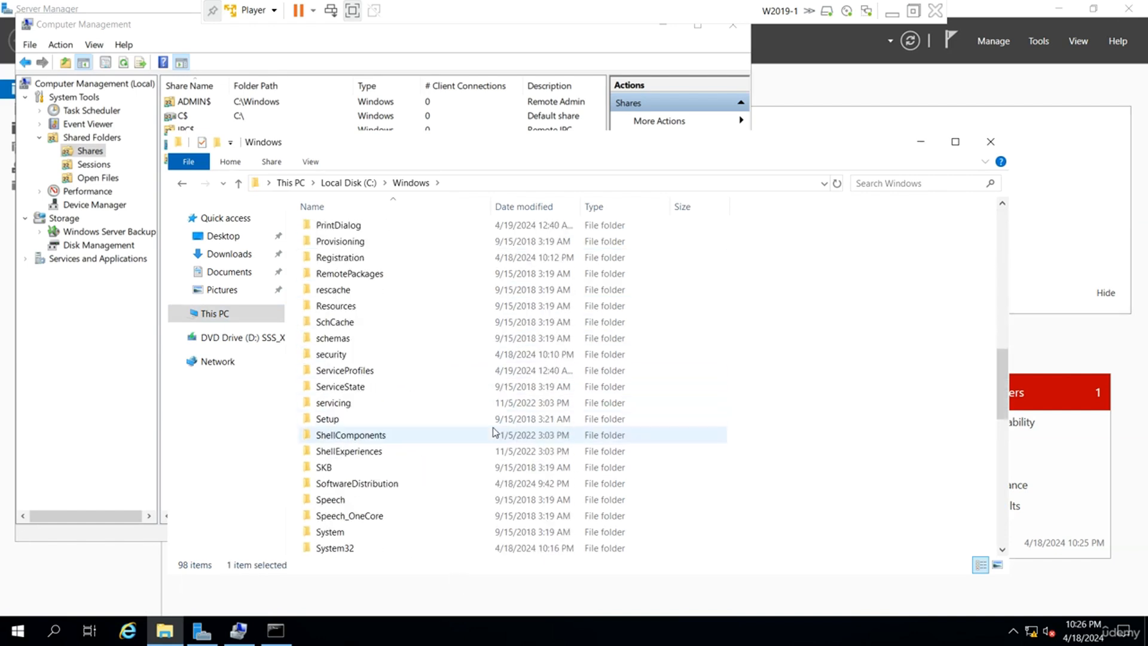
pyautogui.click(372, 516)
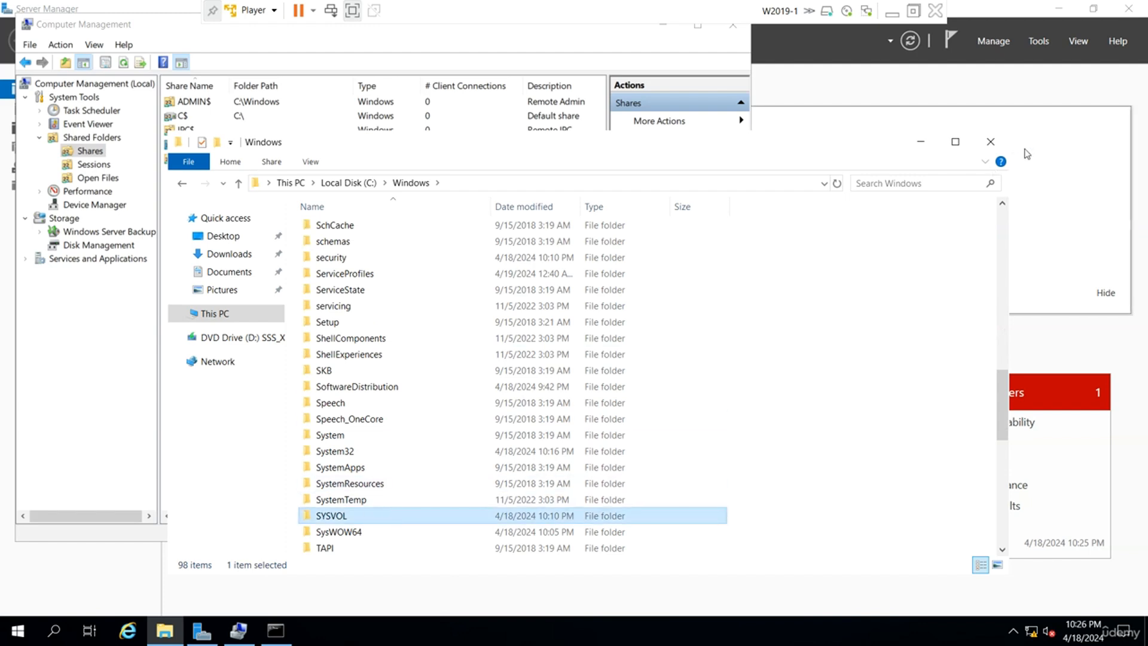
pyautogui.click(921, 142)
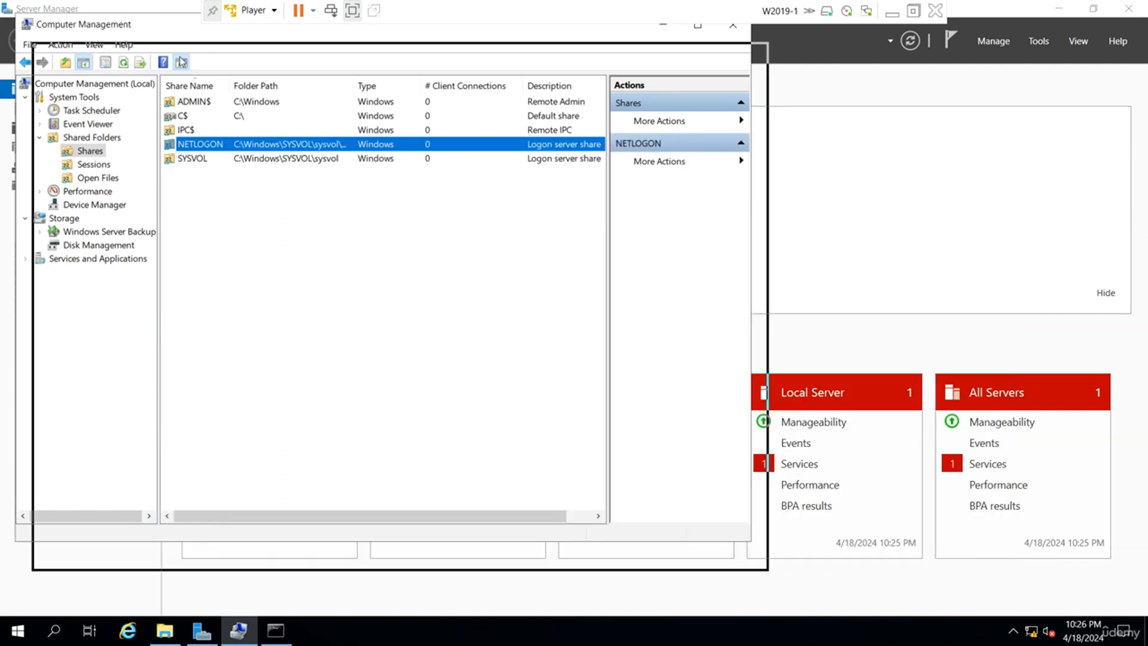
pyautogui.moveTo(164, 33); pyautogui.dragTo(286, 169)
# Confirm on Local Server that W2019-1's domain is udemy.local and a domain controller cannot change domain.
pyautogui.click(784, 161)
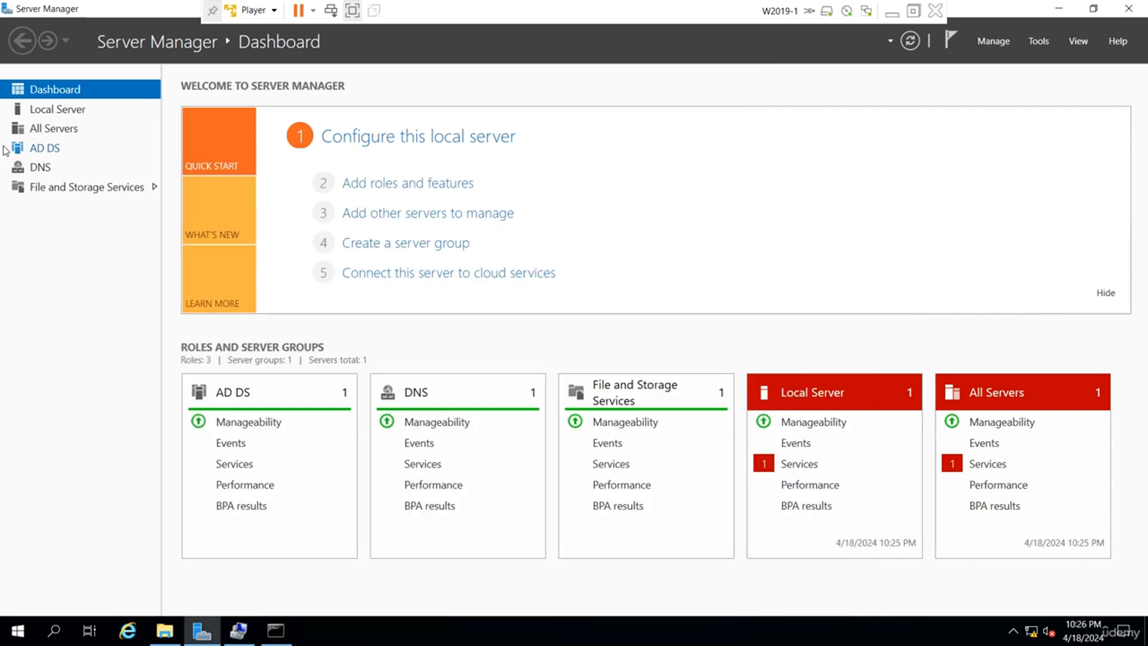
pyautogui.click(60, 109)
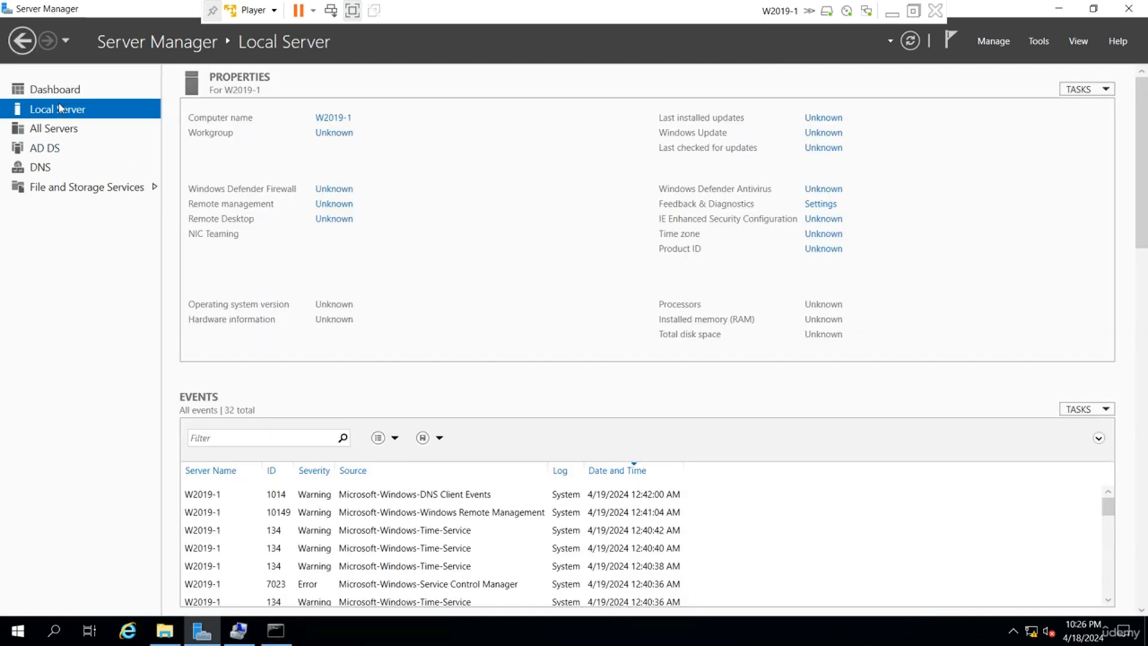
pyautogui.click(348, 119)
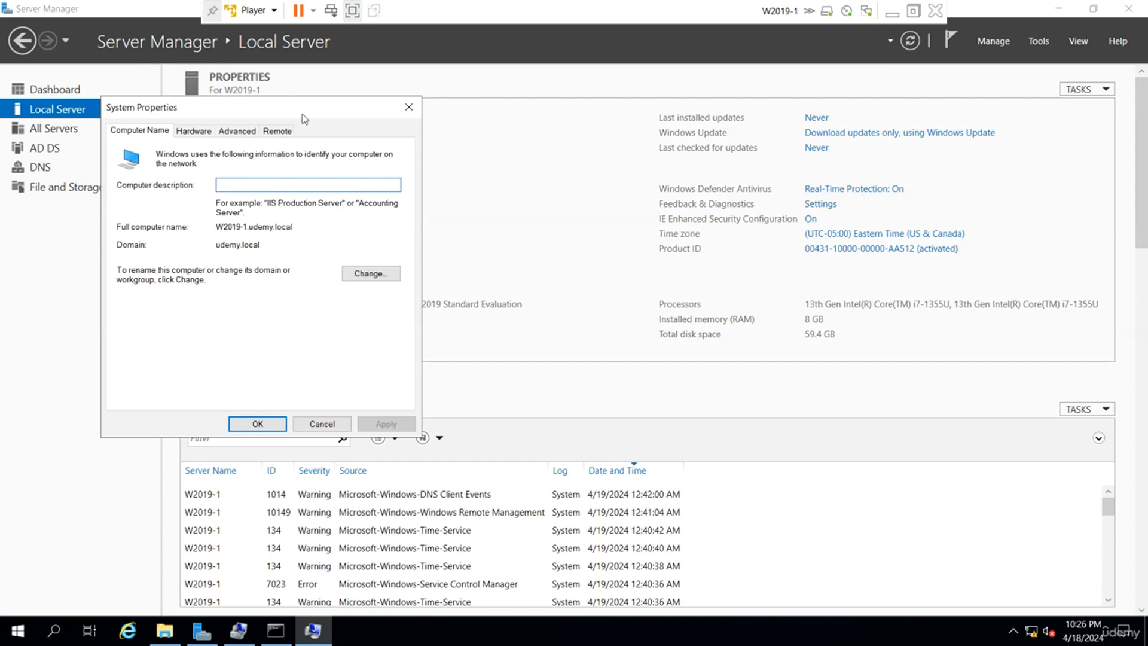
pyautogui.click(416, 114)
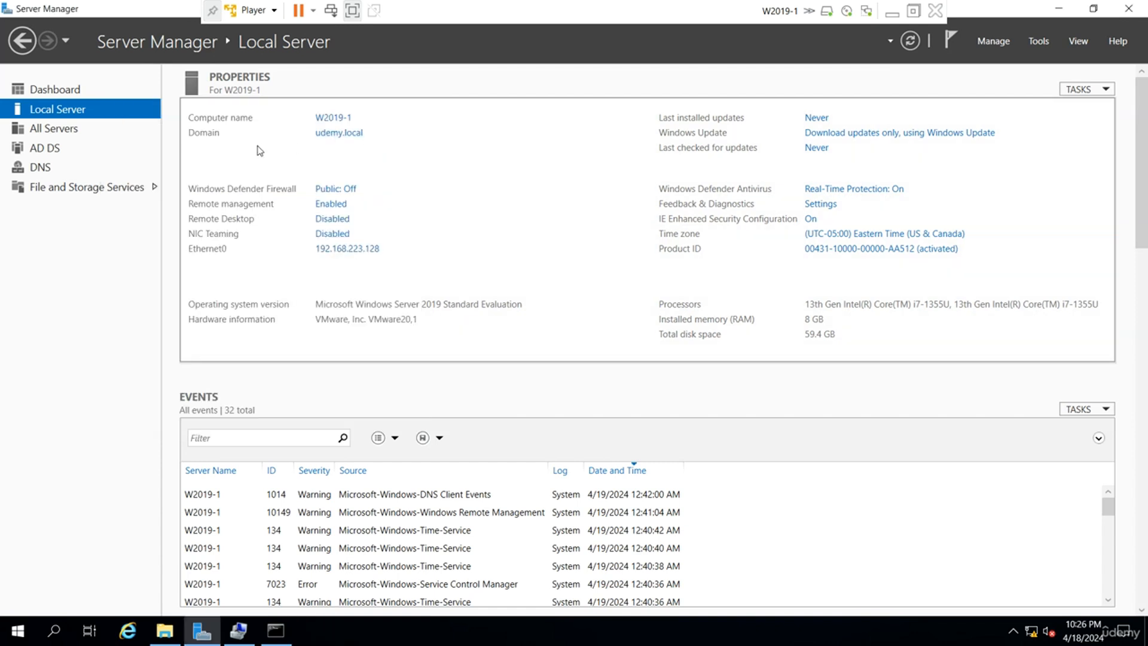
pyautogui.click(344, 119)
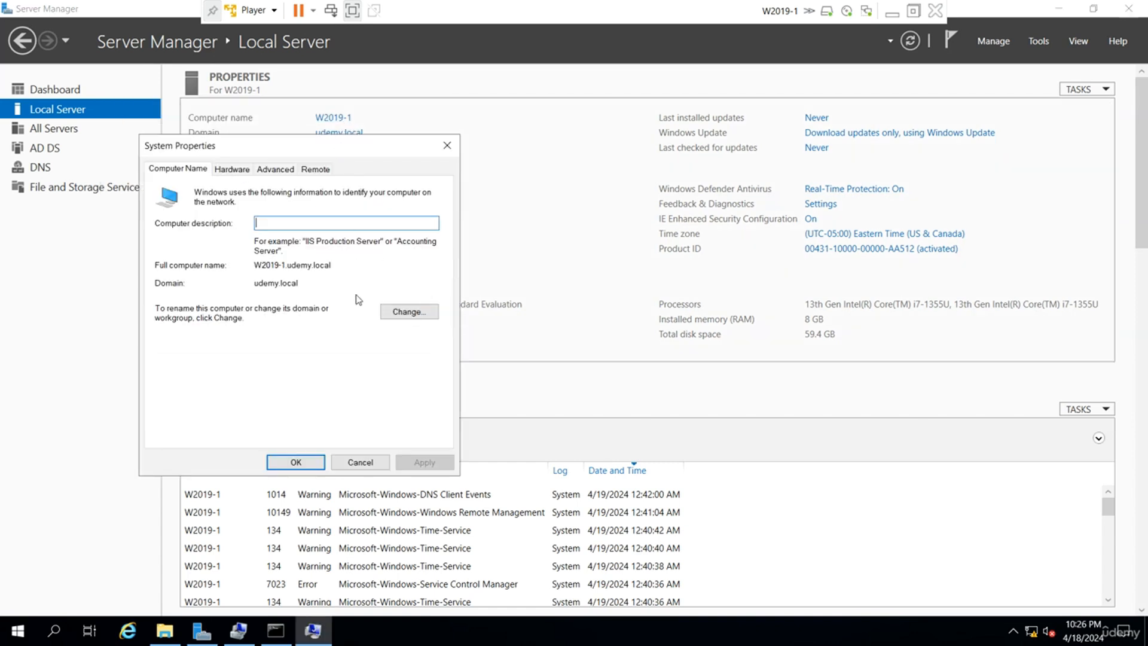
pyautogui.click(409, 315)
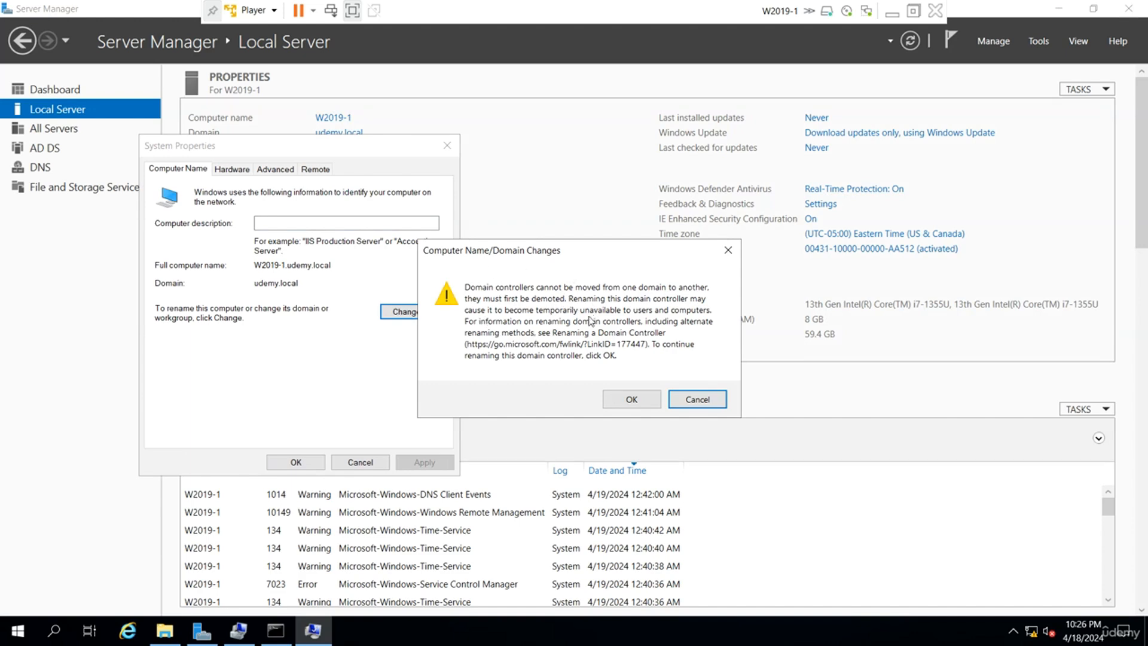
pyautogui.click(682, 398)
pyautogui.click(360, 462)
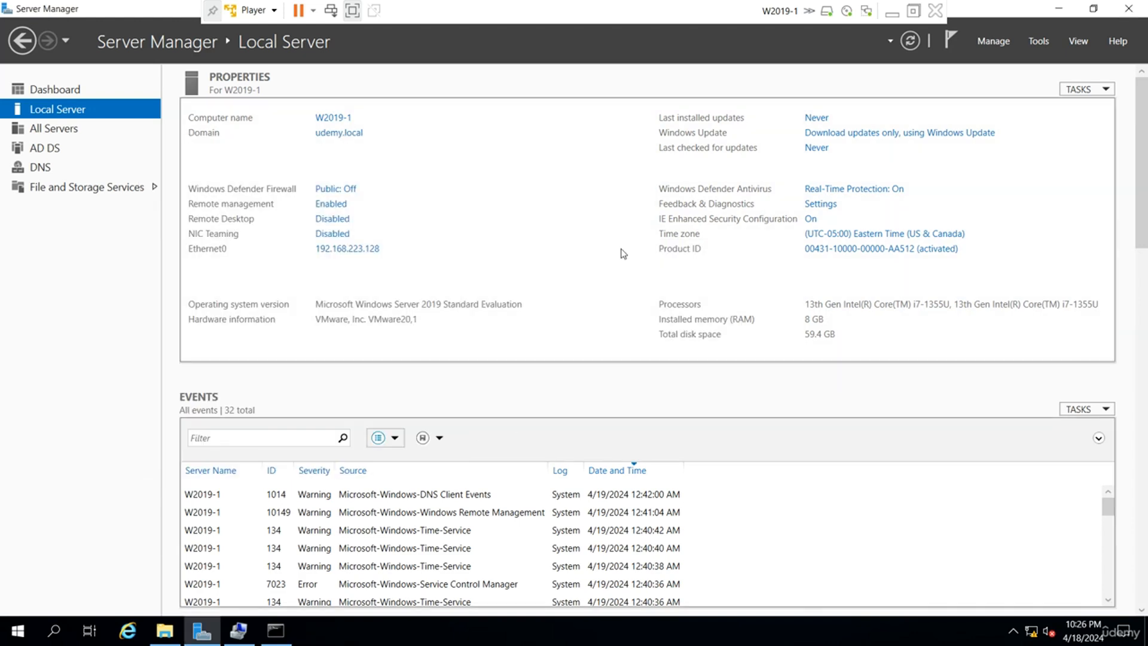
pyautogui.click(1039, 45)
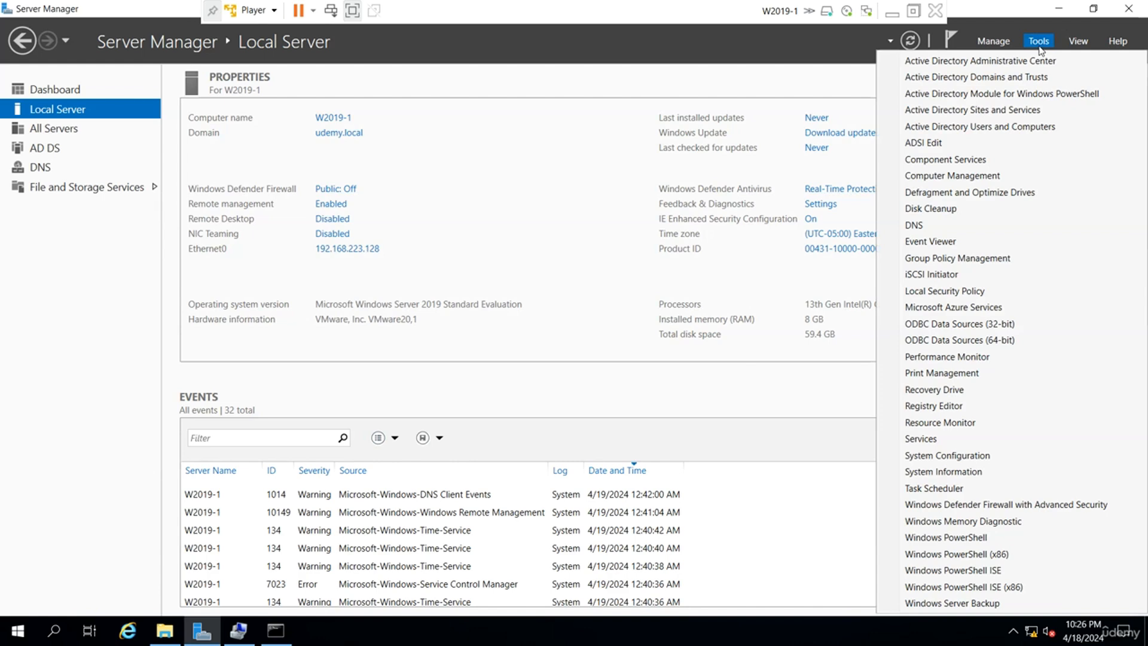
# Open Active Directory Users and Computers and view udemy.local's Domain Controllers with the Site column widened.
pyautogui.click(1017, 127)
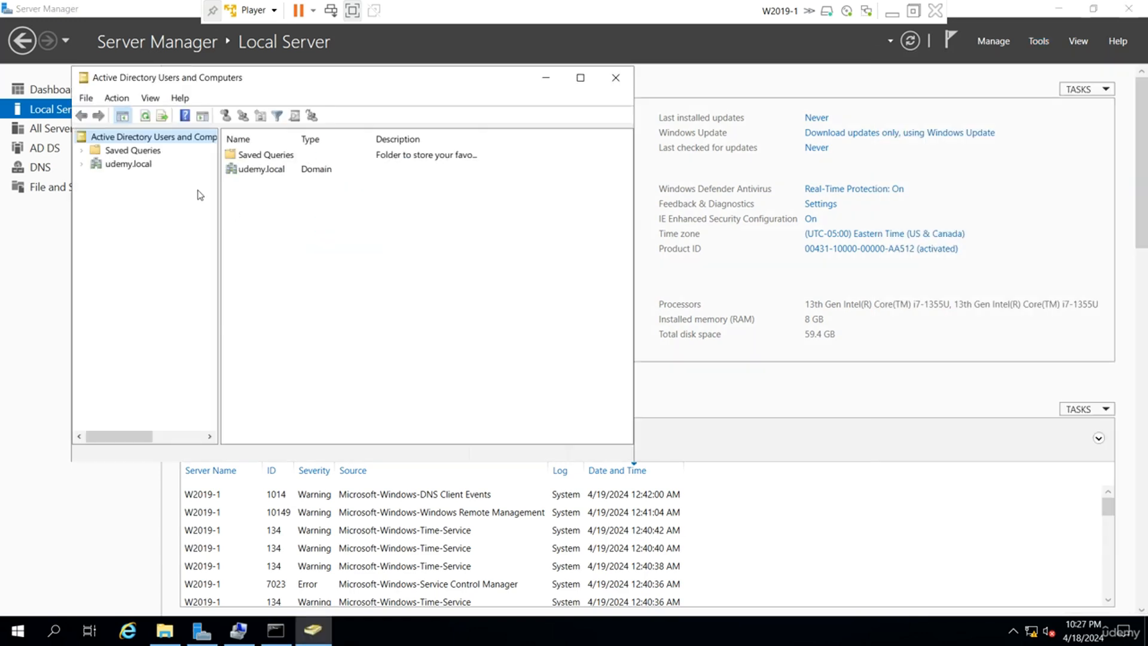
pyautogui.moveTo(219, 186); pyautogui.dragTo(287, 181)
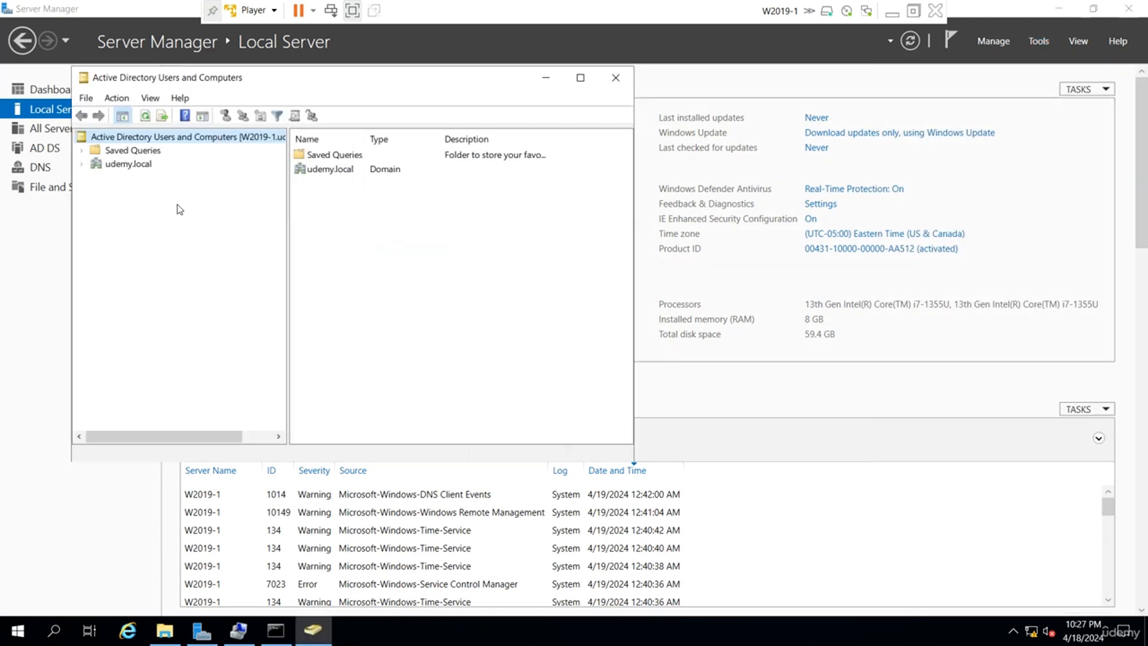
pyautogui.click(82, 167)
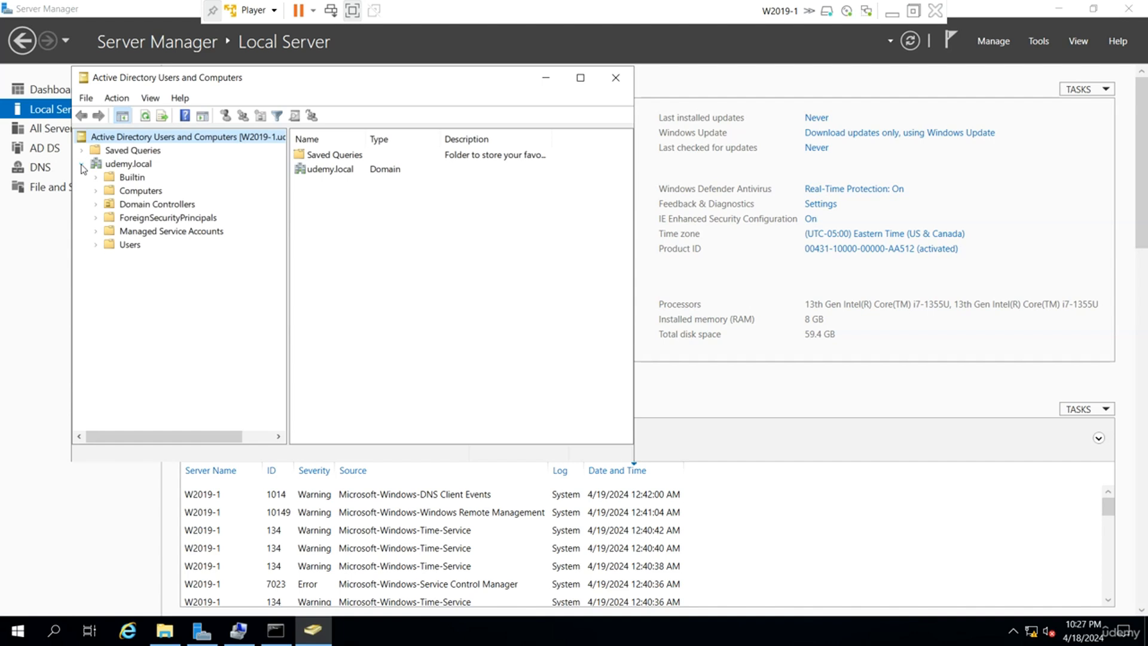
pyautogui.click(134, 207)
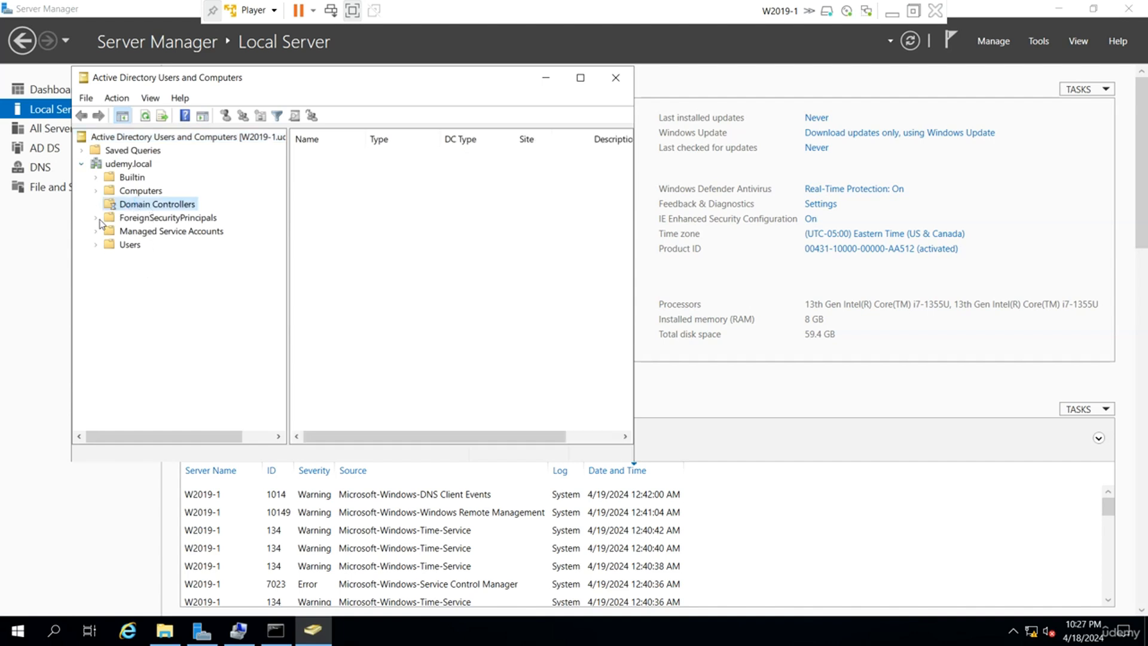
pyautogui.click(581, 78)
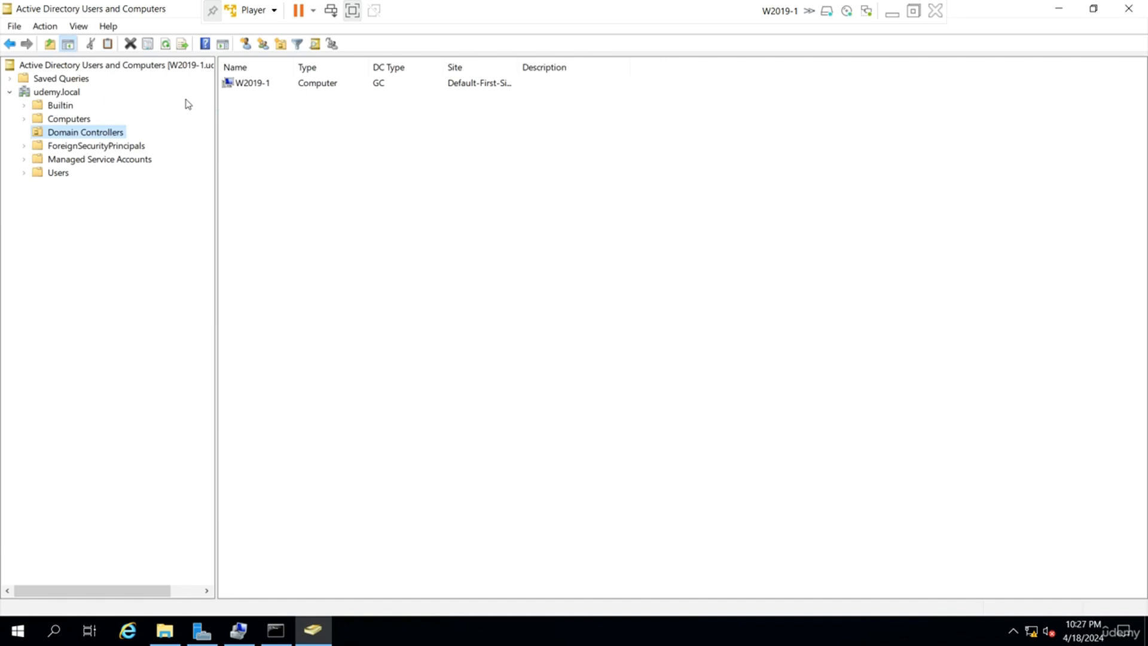
pyautogui.moveTo(216, 110); pyautogui.dragTo(320, 149)
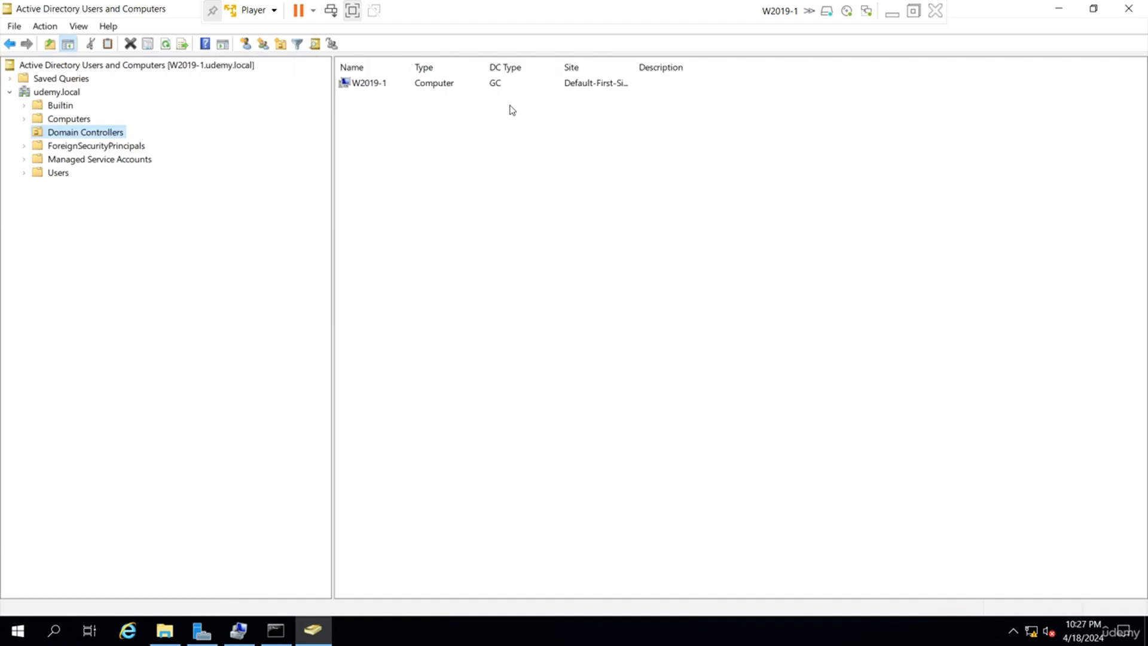
pyautogui.moveTo(635, 66); pyautogui.dragTo(673, 71)
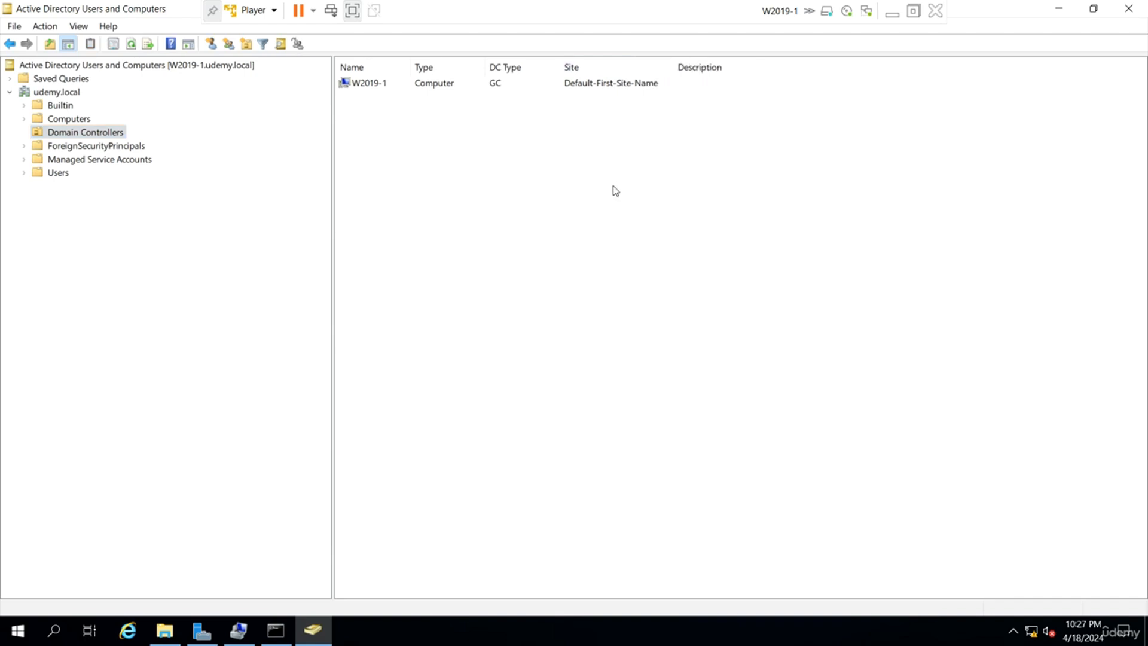
# Review the Users container showing user1 and Domain Local group grp1, then return to Server Manager.
pyautogui.click(59, 174)
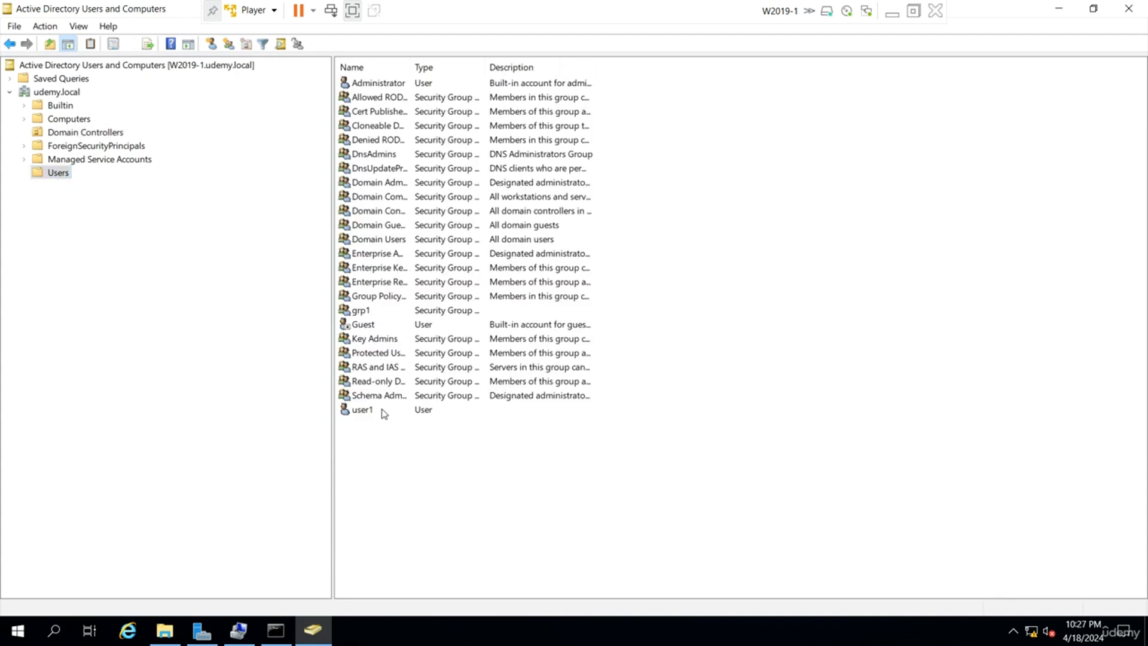
pyautogui.click(383, 412)
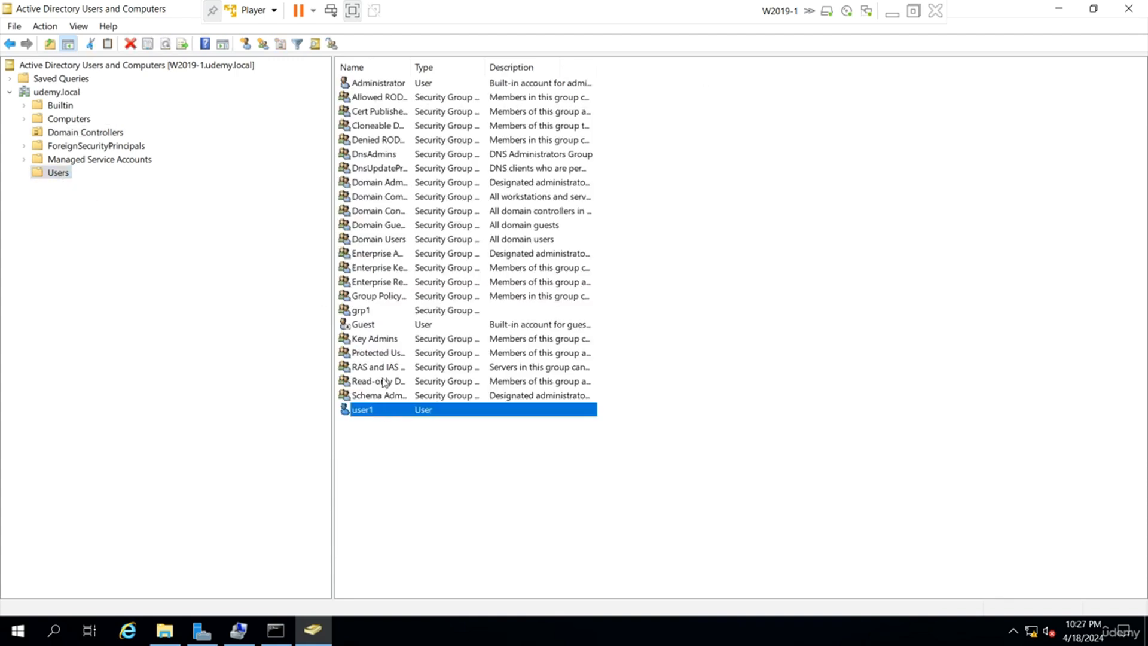
pyautogui.click(384, 323)
pyautogui.click(389, 311)
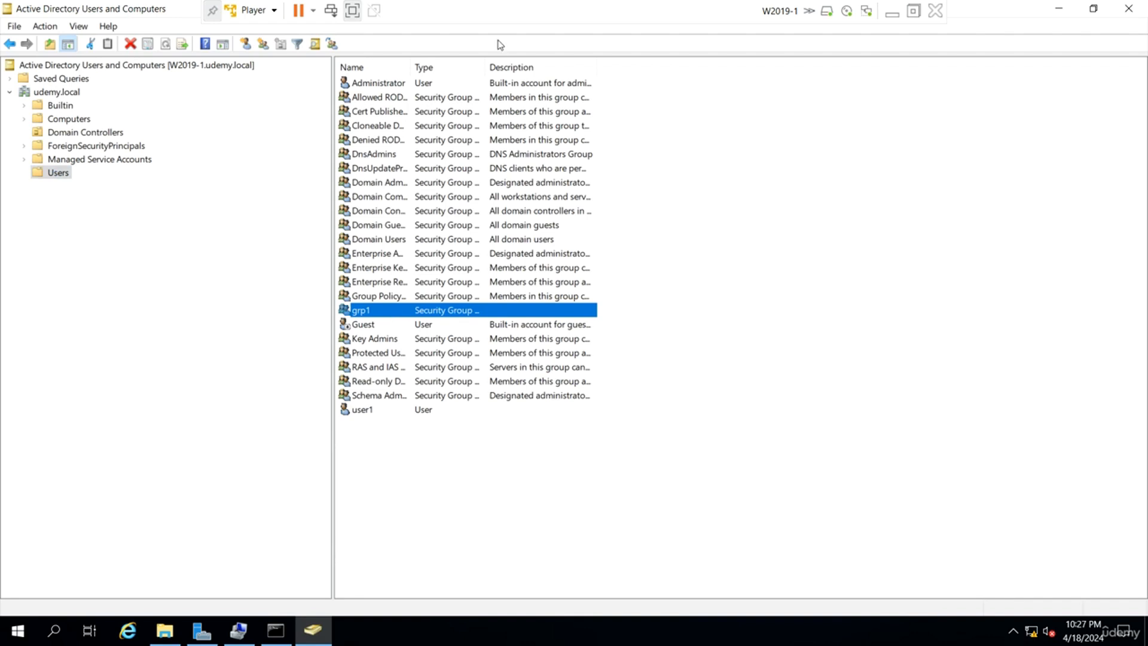
pyautogui.moveTo(485, 67); pyautogui.dragTo(560, 67)
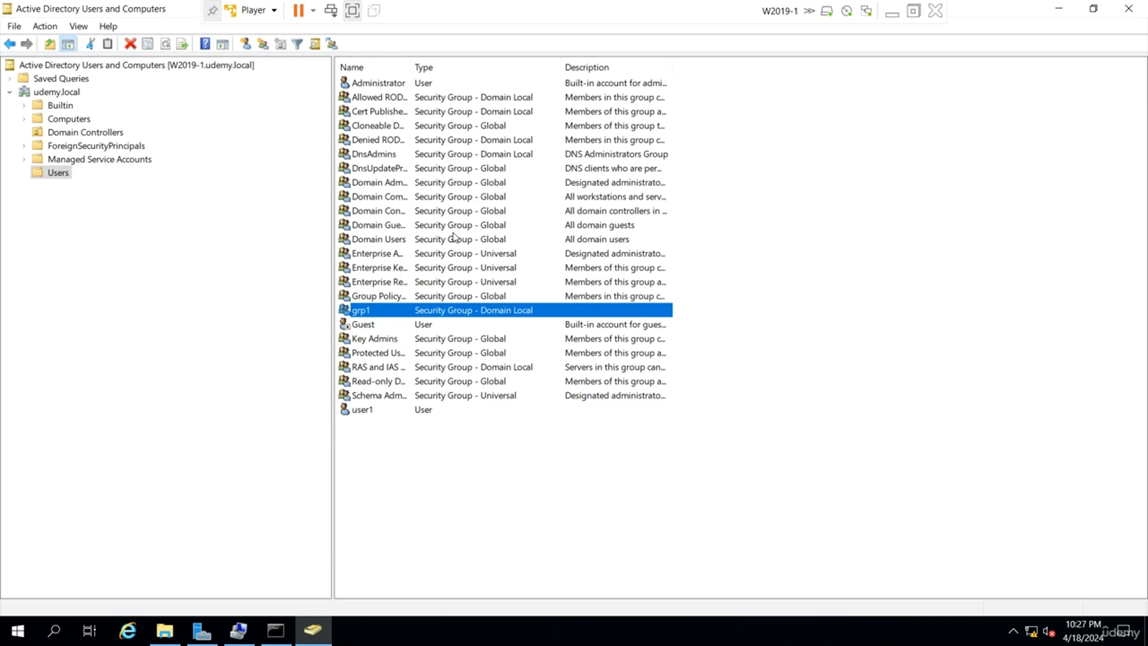
pyautogui.click(202, 631)
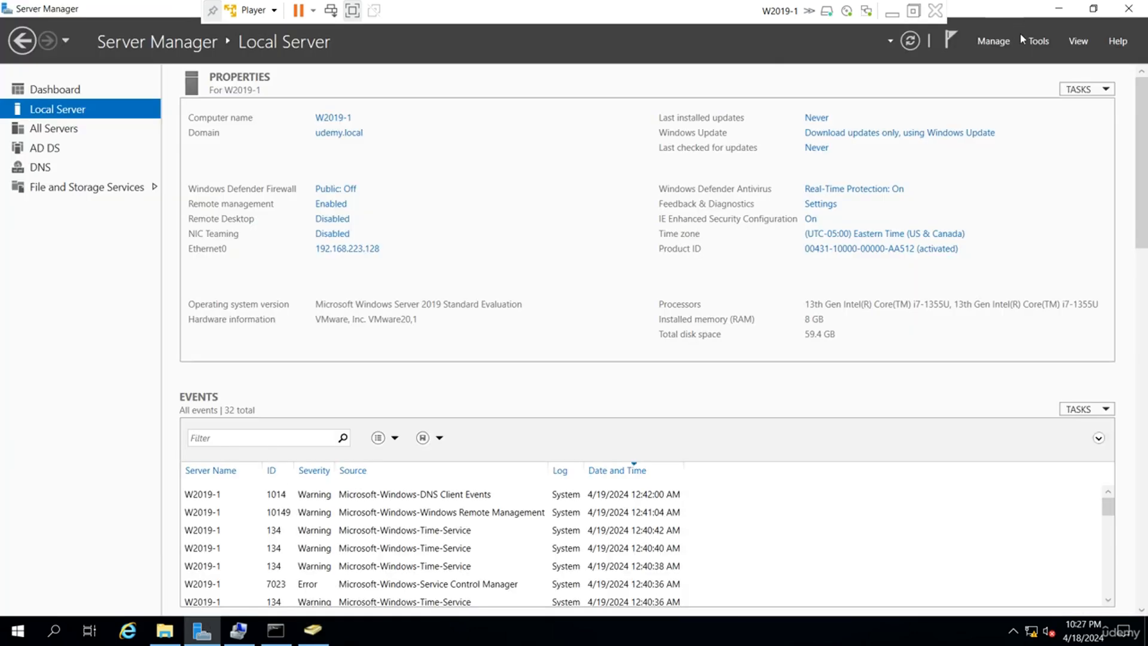
pyautogui.click(1039, 41)
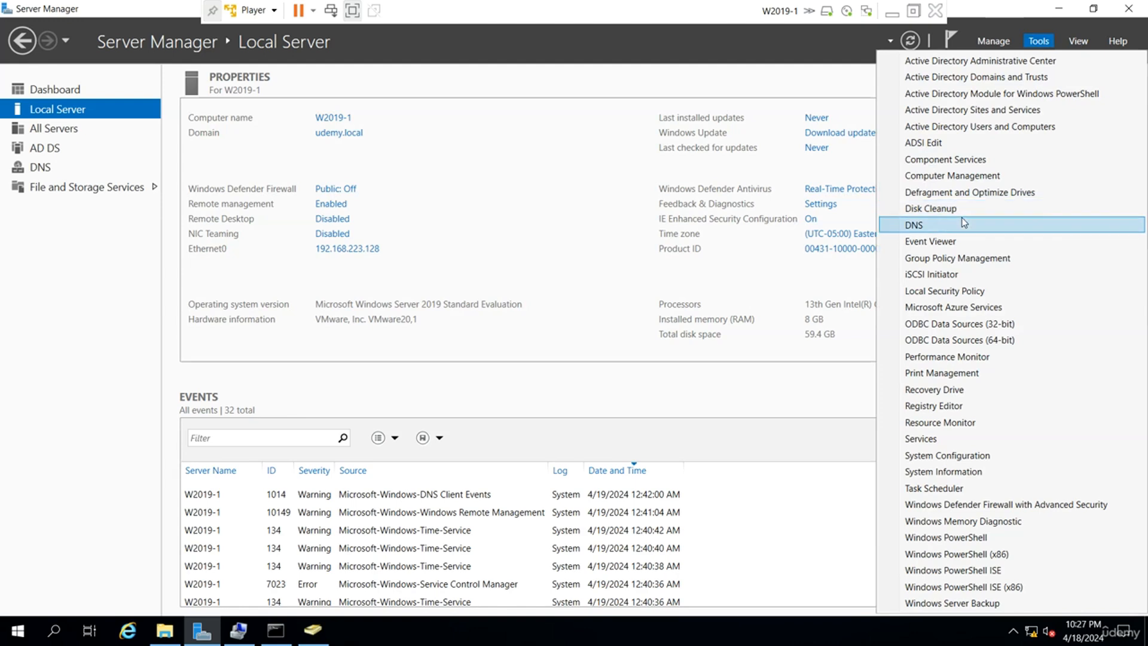
# Open DNS to udemy.local's _tcp folder and review the _gc, _kerberos, _kpasswd and _ldap SRV records.
pyautogui.click(961, 225)
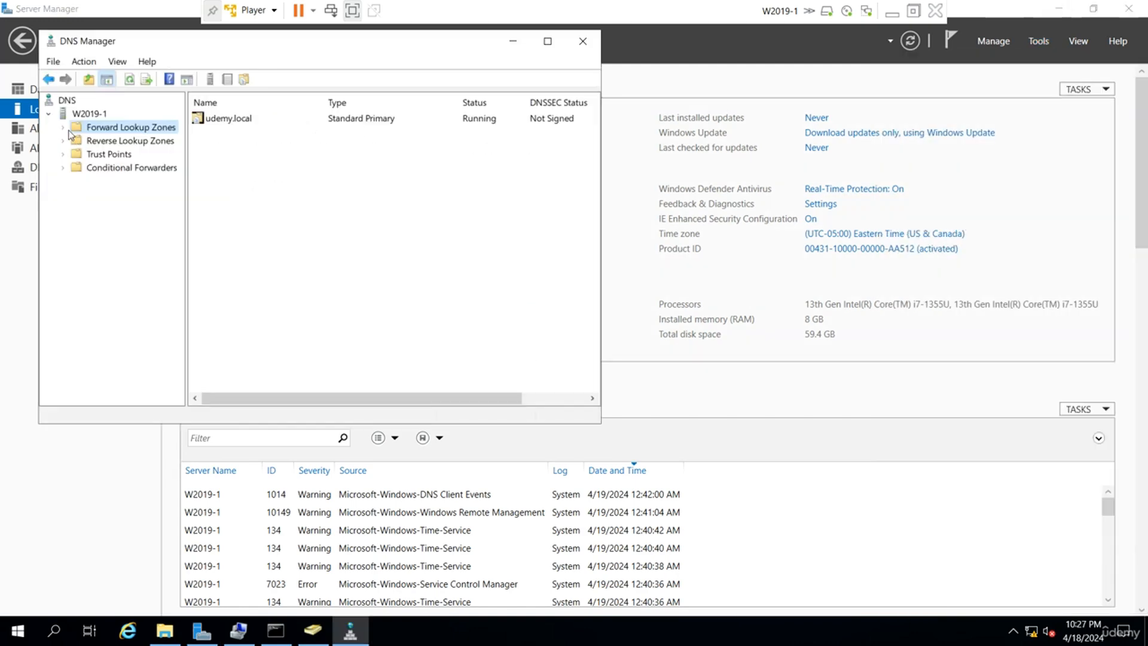
pyautogui.click(63, 127)
pyautogui.click(124, 142)
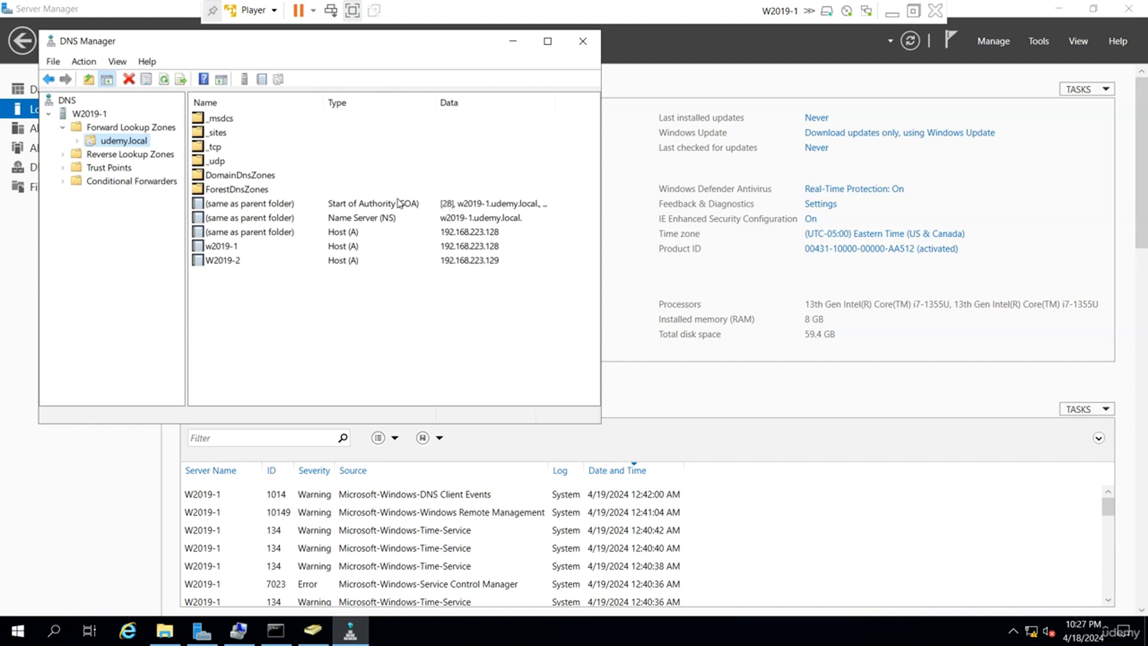
pyautogui.doubleClick(216, 147)
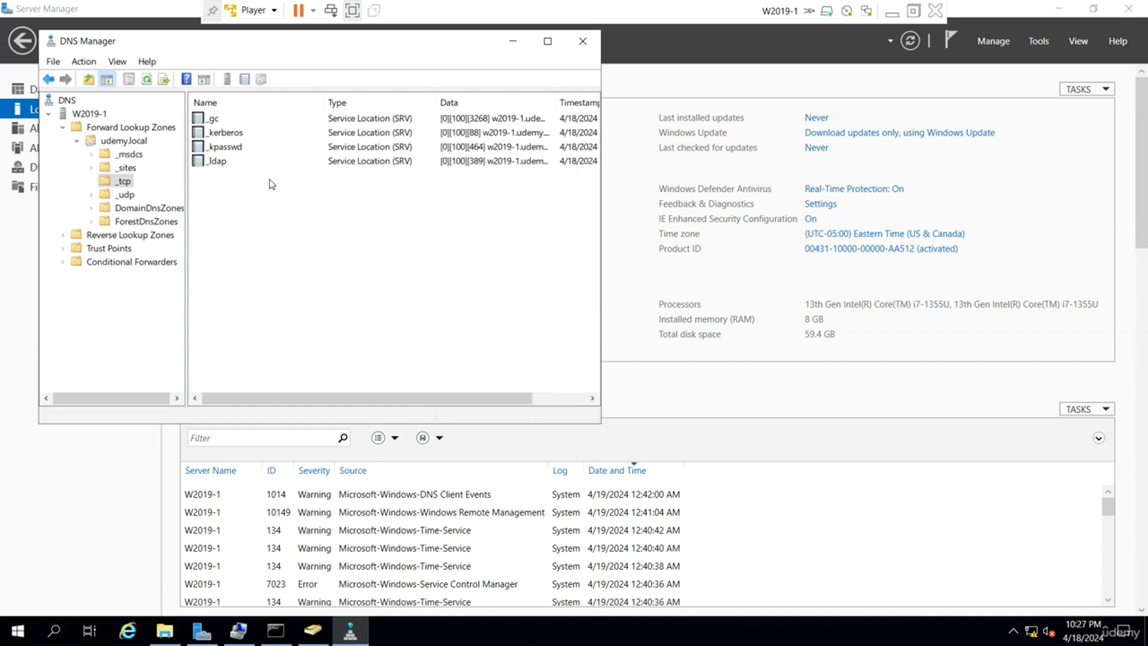
pyautogui.click(232, 120)
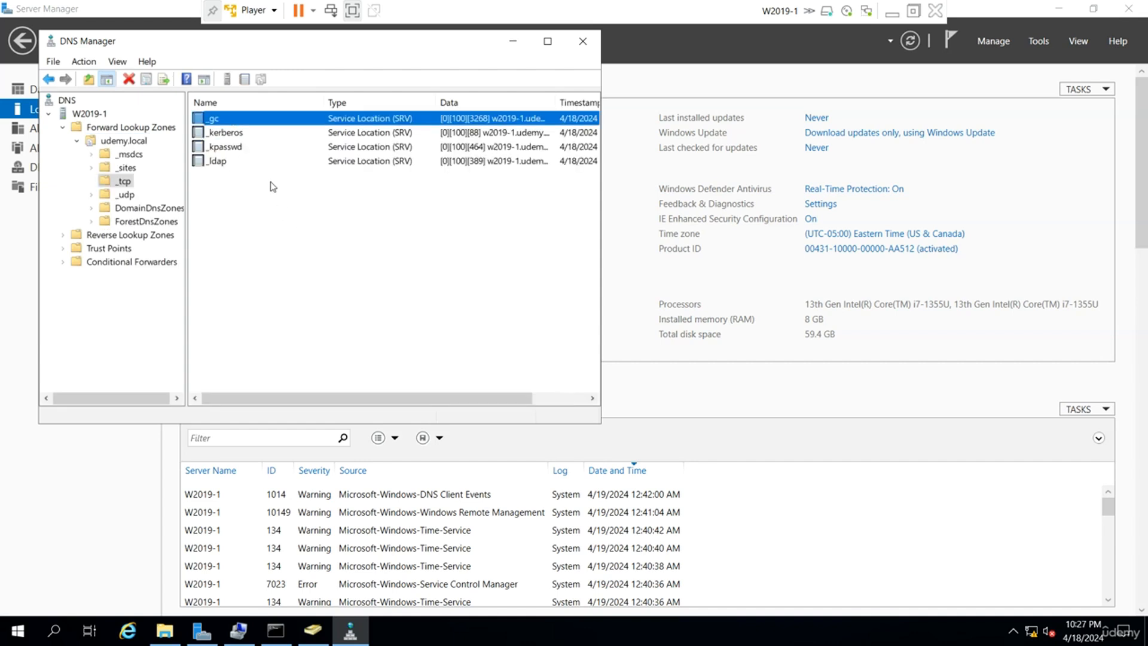
pyautogui.click(256, 134)
pyautogui.click(244, 147)
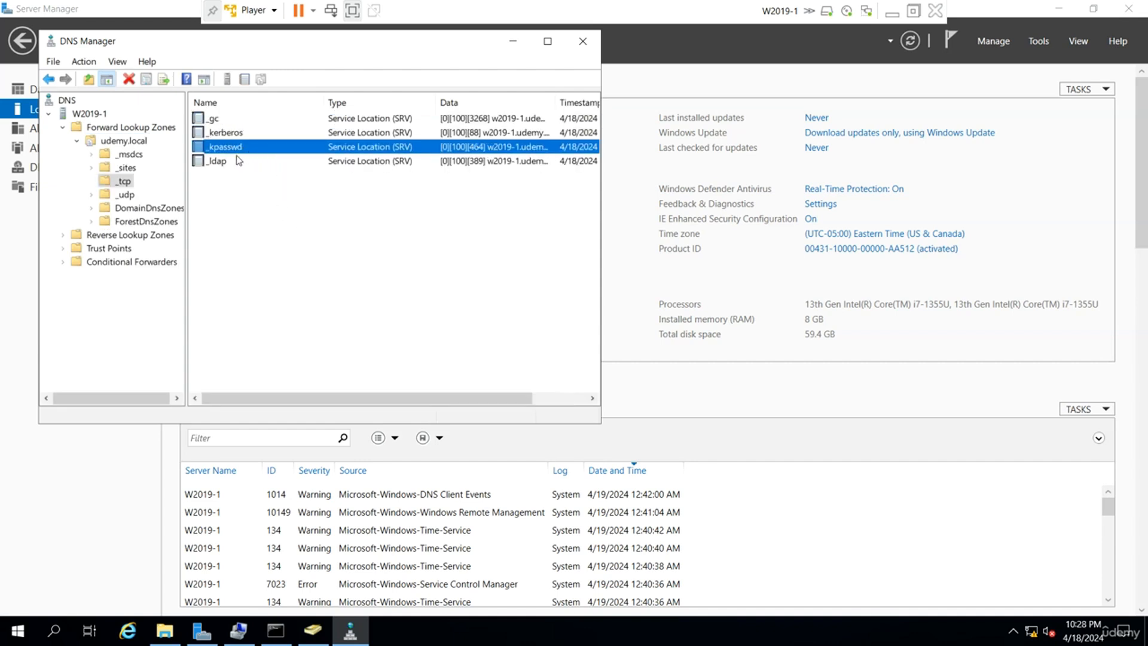
pyautogui.click(240, 161)
# Maximize DNS Manager, widen the Data column, and confirm each SRV record points to w2019-1.
pyautogui.click(548, 42)
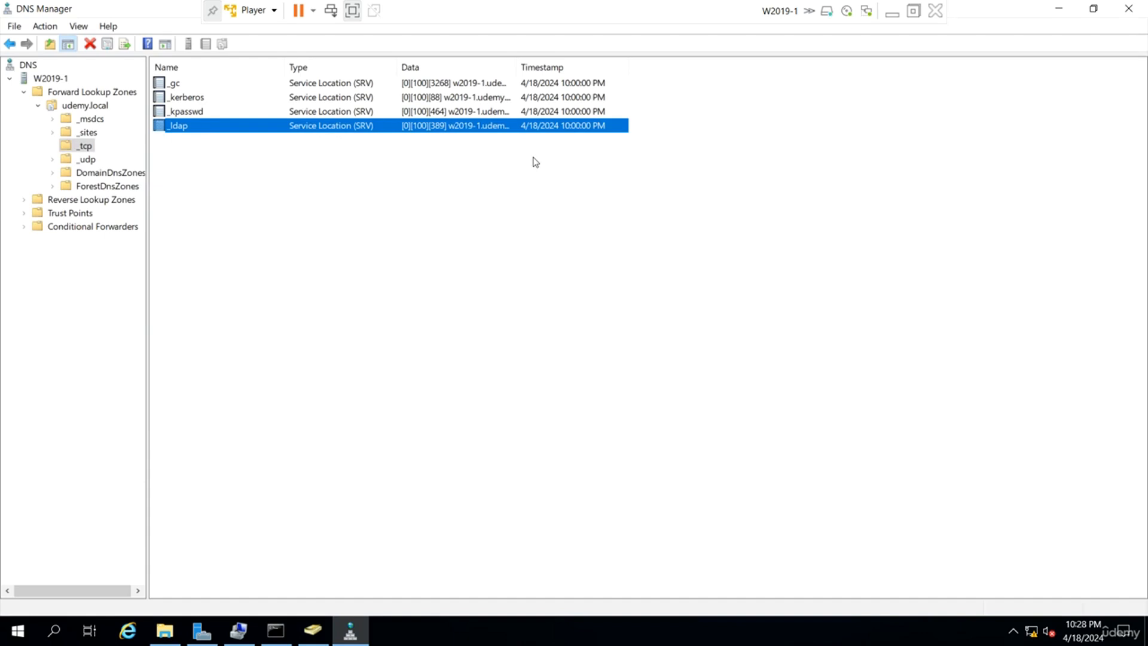
pyautogui.moveTo(509, 65); pyautogui.dragTo(640, 65)
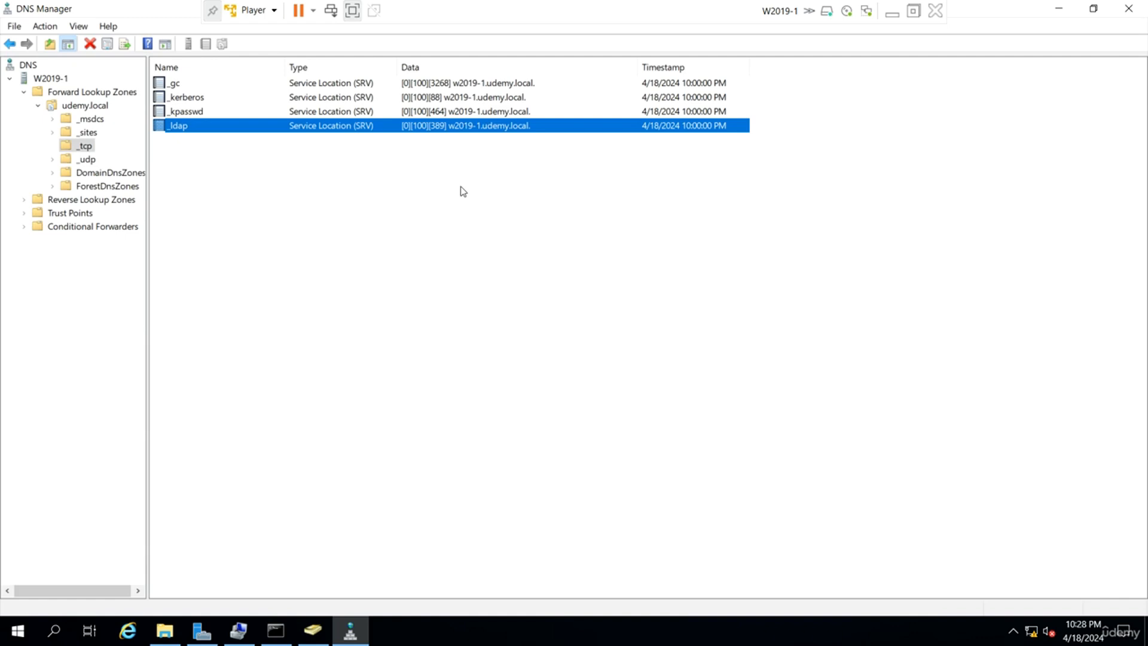
pyautogui.click(440, 85)
pyautogui.click(441, 100)
pyautogui.click(442, 116)
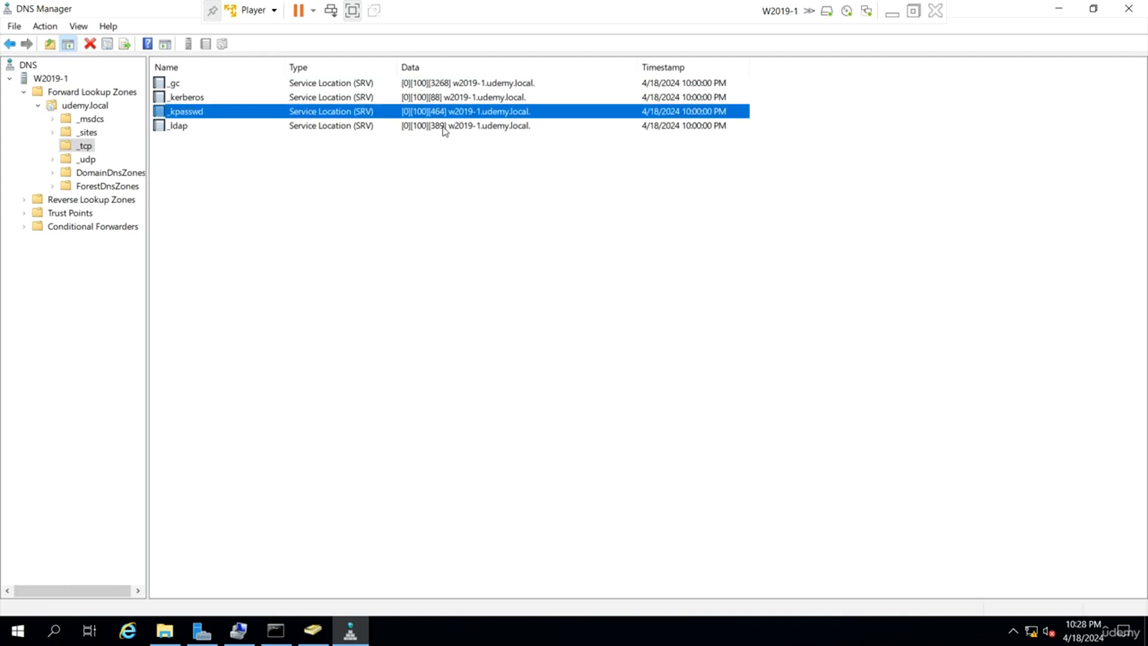
pyautogui.click(446, 99)
pyautogui.click(442, 114)
pyautogui.click(448, 128)
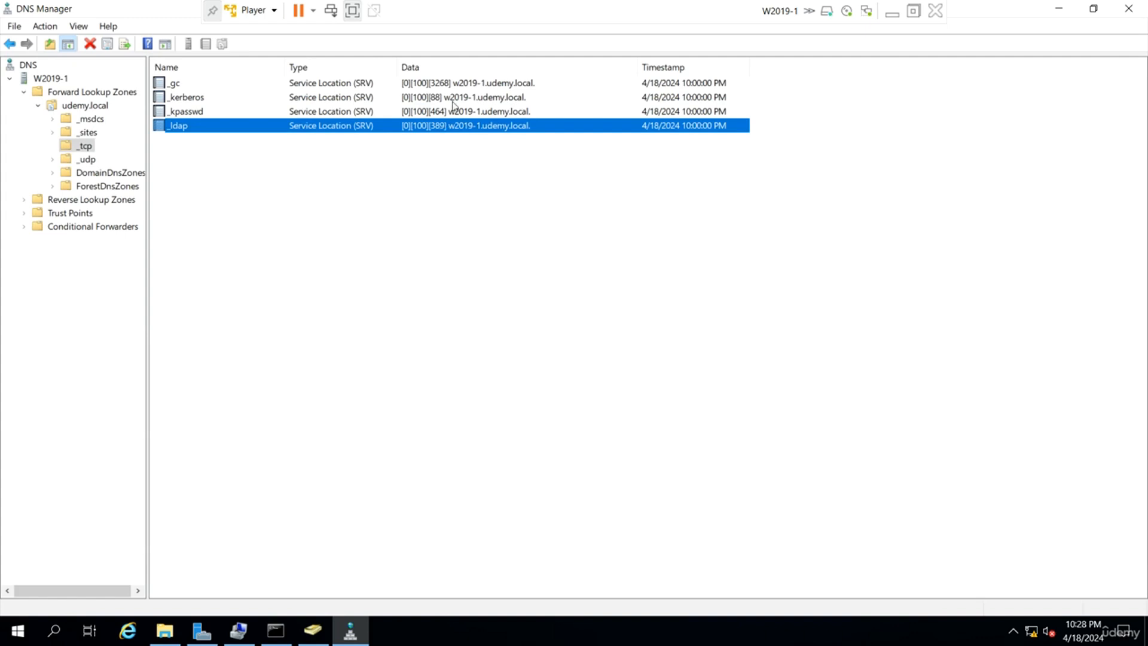
pyautogui.click(454, 87)
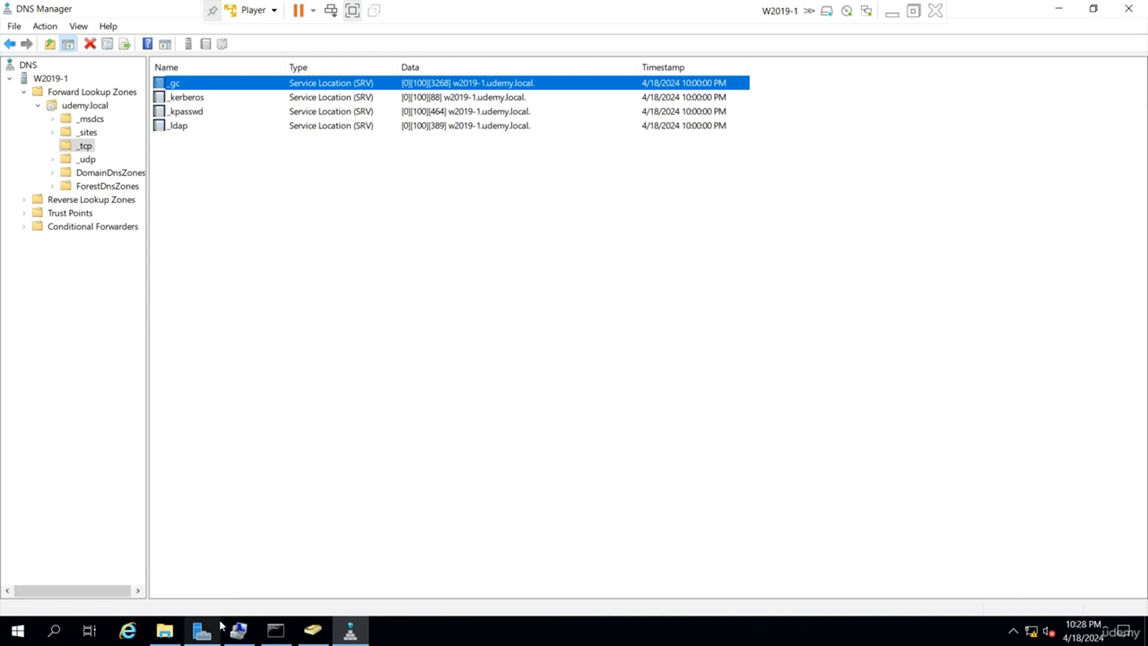
pyautogui.click(203, 631)
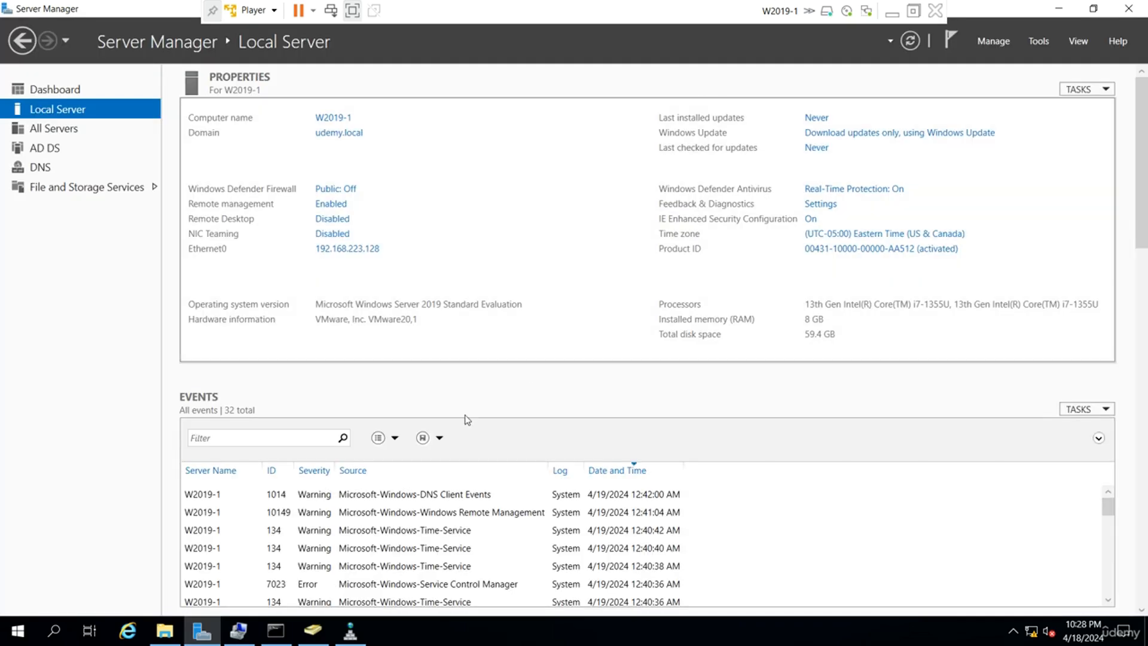
# Show the udemy.local Domain Controllers OU in ADUC, where only W2019-1 is listed.
pyautogui.click(314, 637)
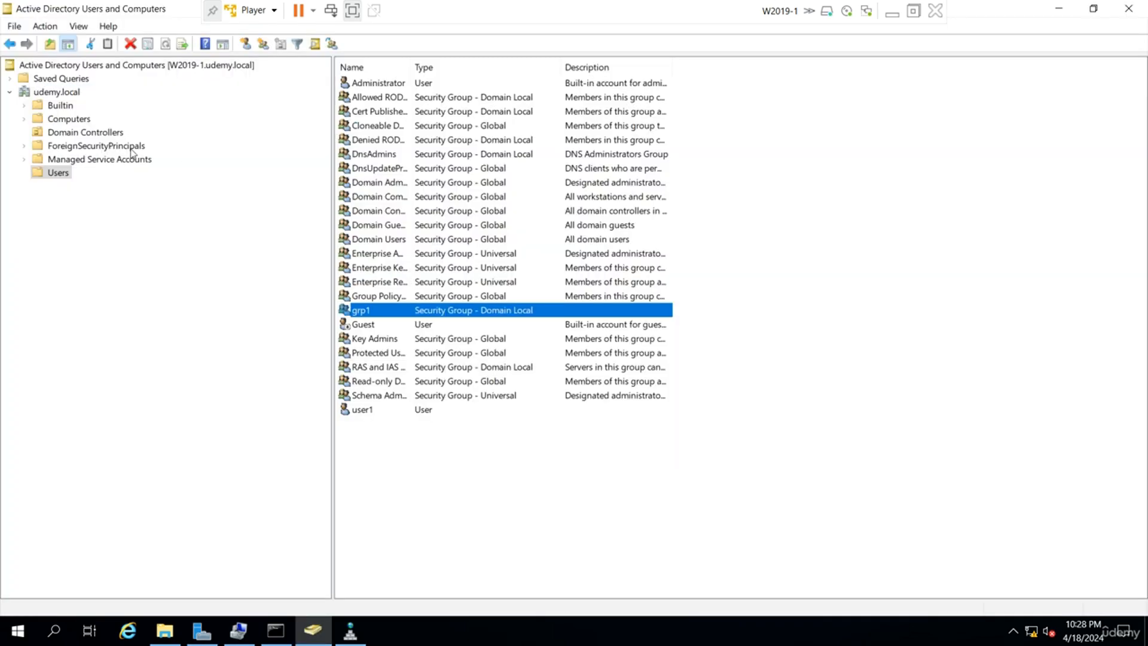
pyautogui.click(100, 133)
pyautogui.click(521, 85)
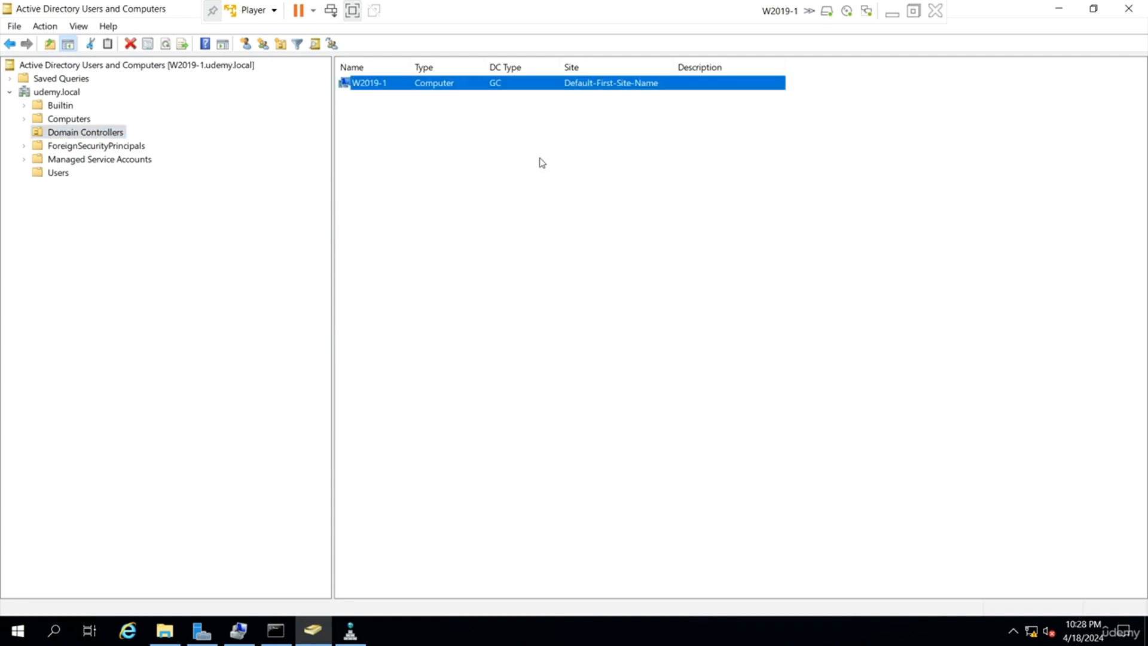
pyautogui.click(544, 234)
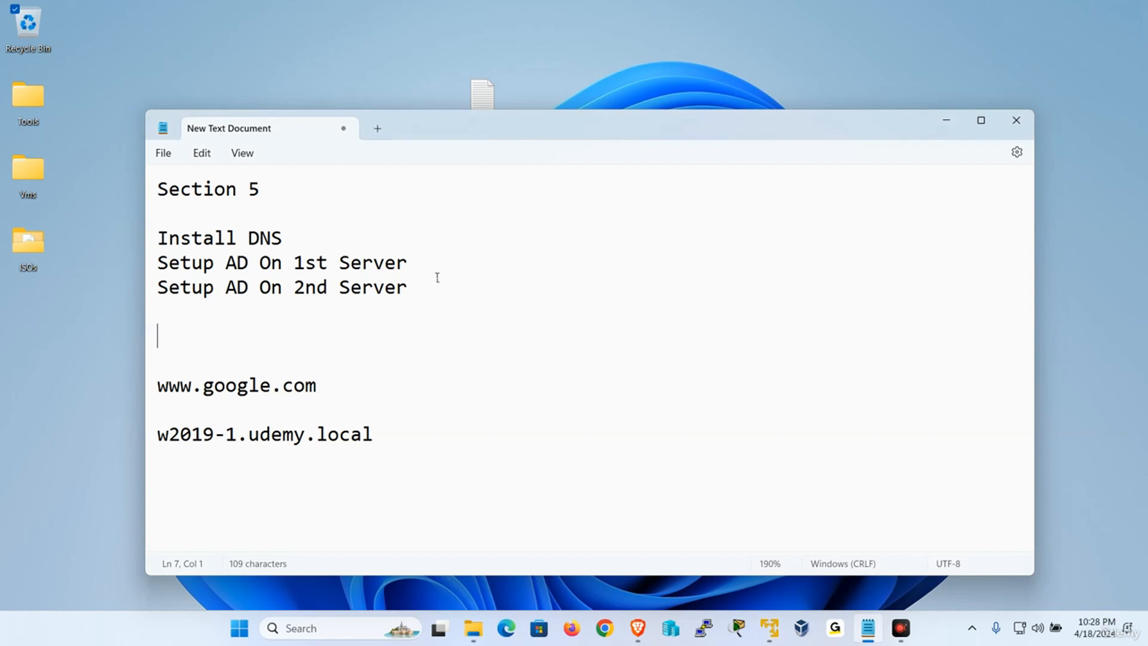
pyautogui.moveTo(420, 263); pyautogui.dragTo(127, 245)
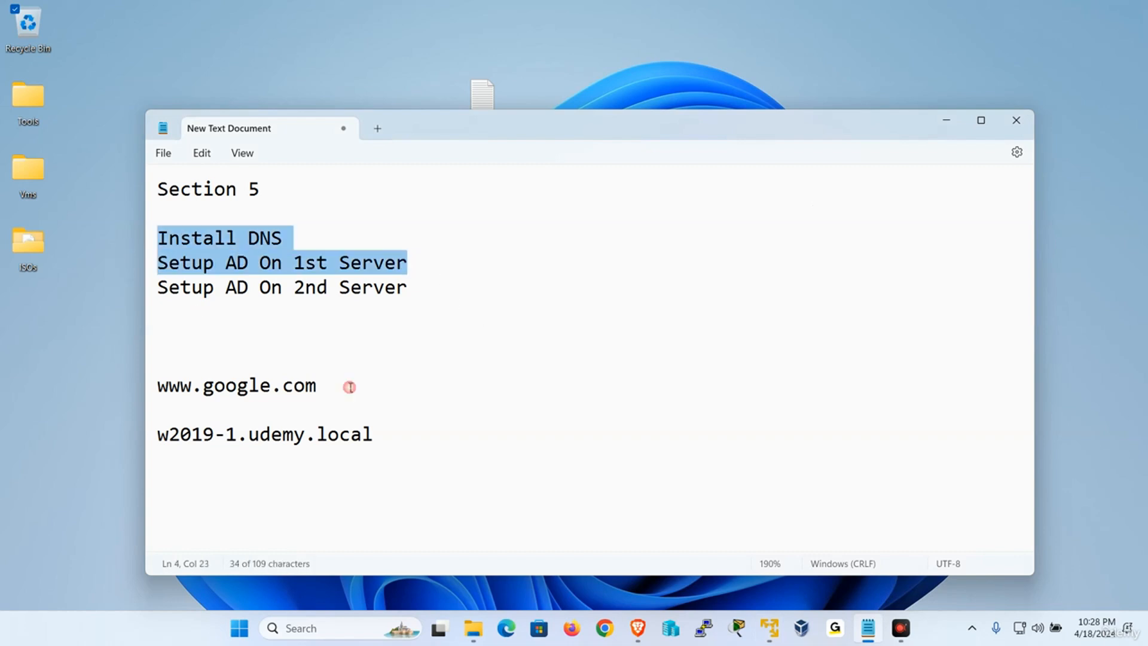
pyautogui.click(648, 403)
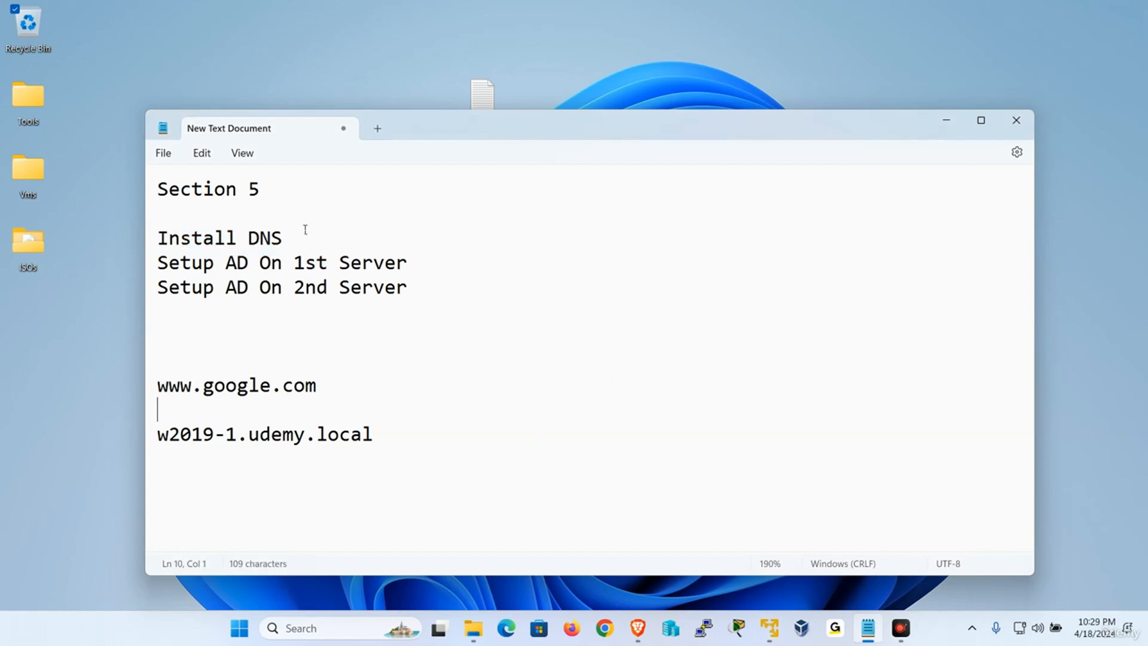
pyautogui.moveTo(408, 264); pyautogui.dragTo(157, 265)
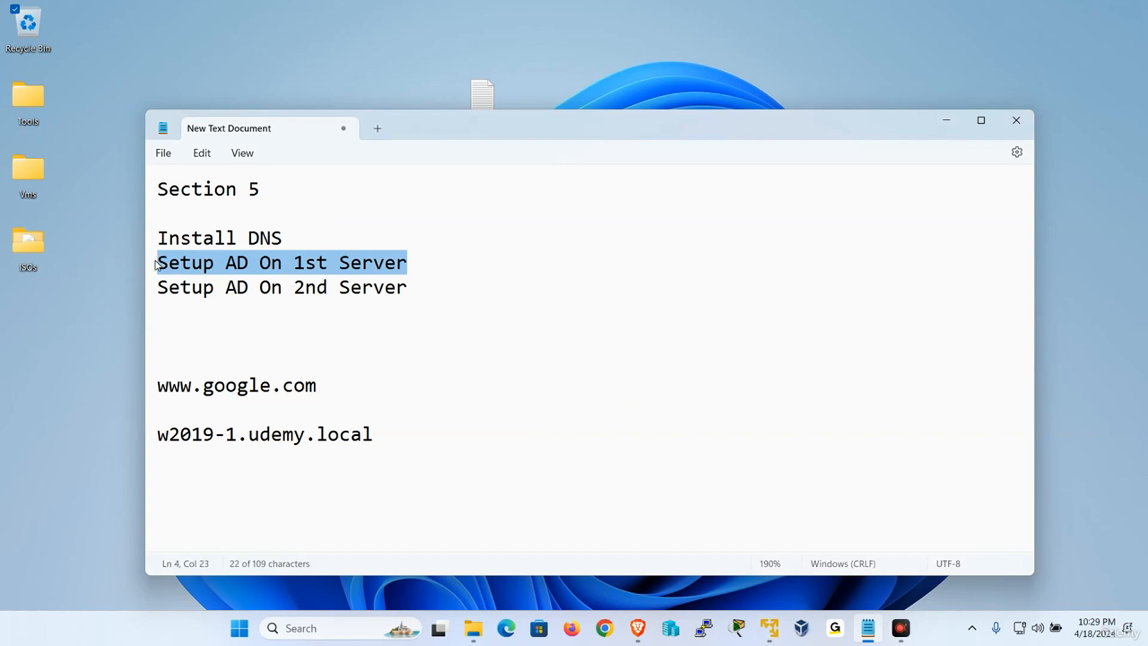
pyautogui.moveTo(418, 287); pyautogui.dragTo(138, 286)
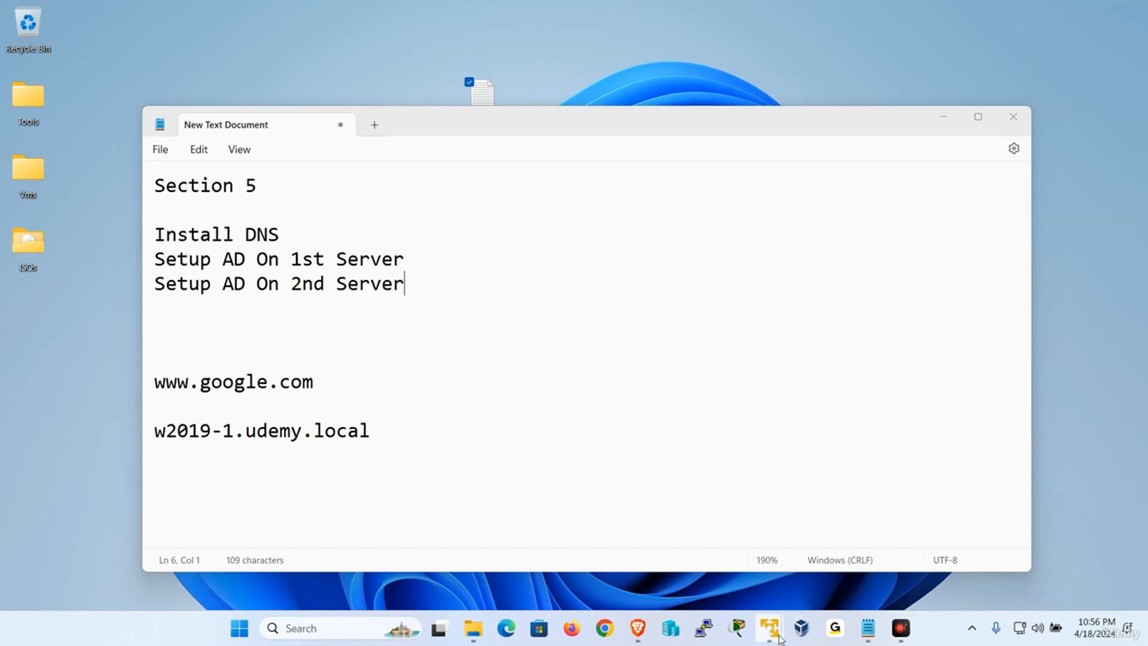
# Unlock W2019-1 with Ctrl+Alt+Del and the domain administrator password, then return to Server Manager.
pyautogui.moveTo(771, 628)
pyautogui.click(827, 528)
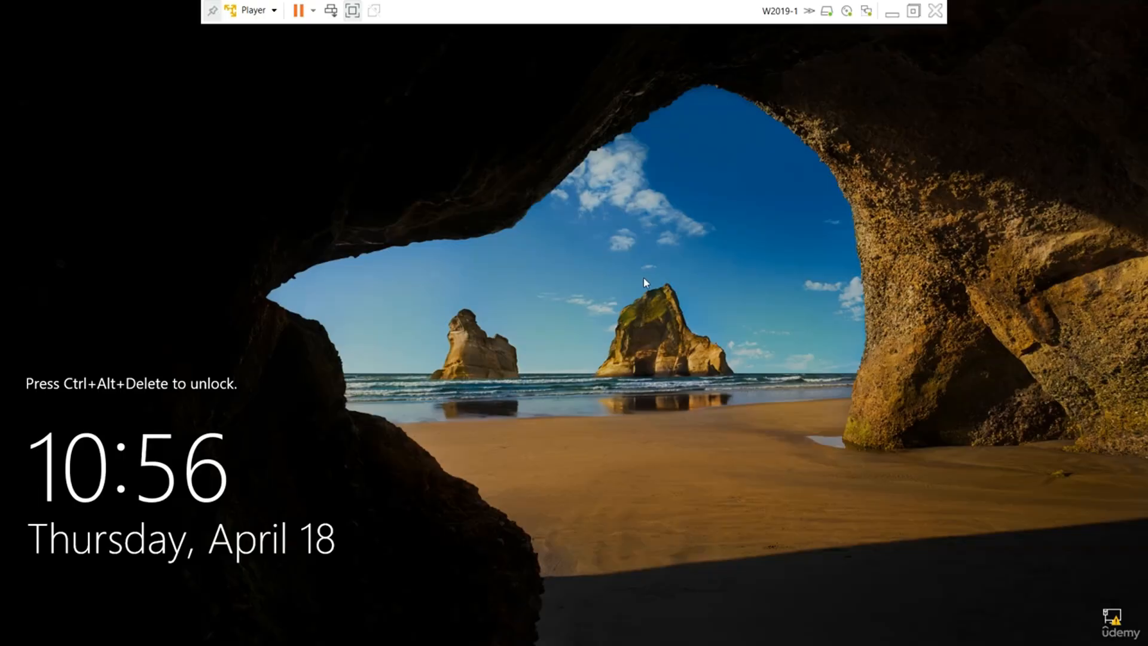
pyautogui.click(263, 10)
pyautogui.click(309, 87)
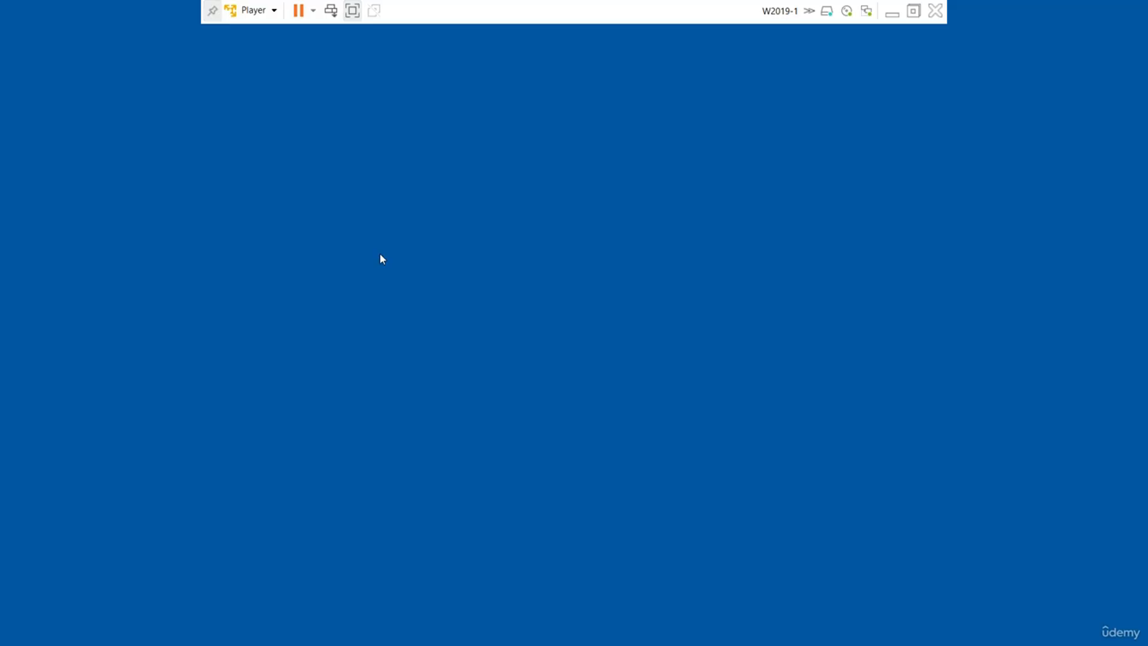
pyautogui.write('•••••••')
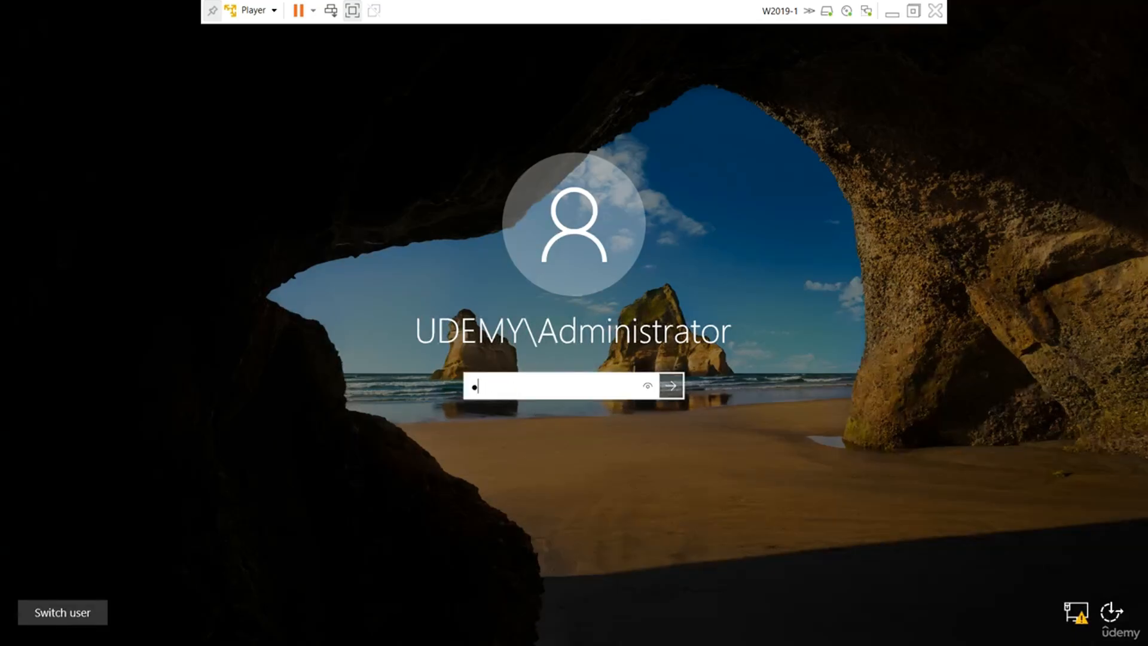
pyautogui.press('Return')
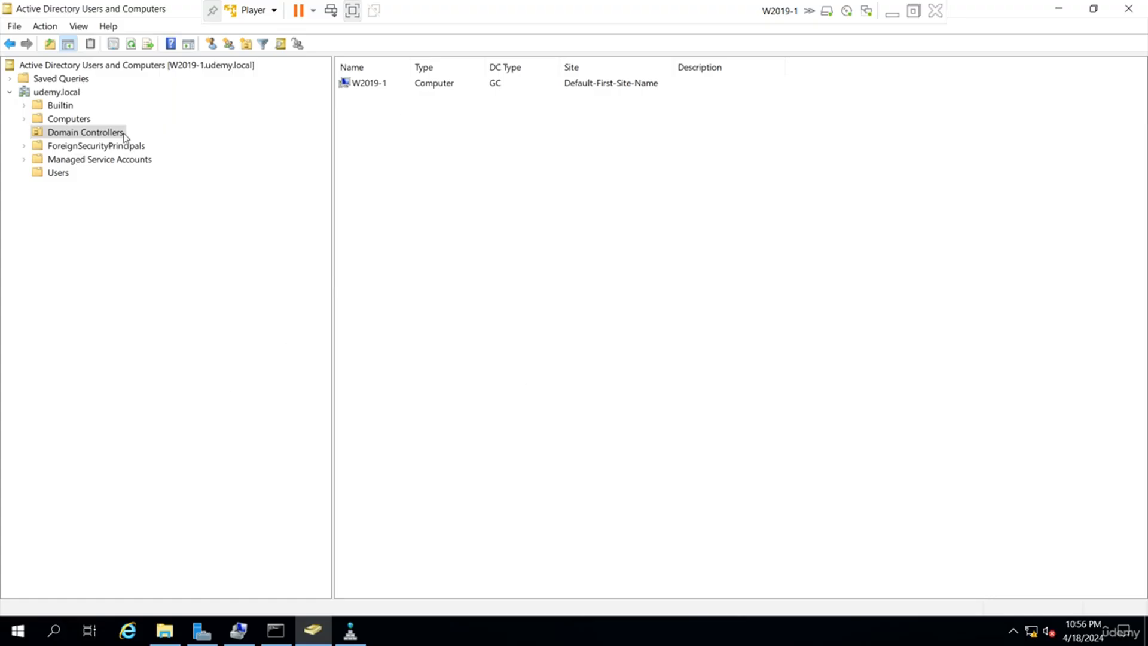
pyautogui.click(375, 85)
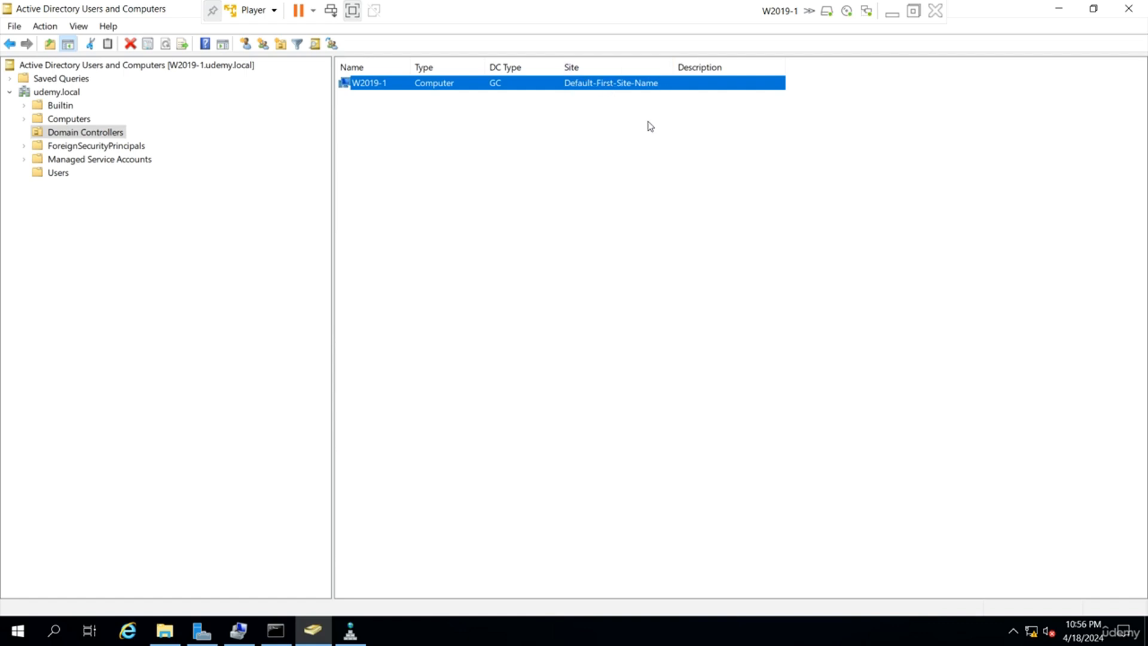
pyautogui.click(202, 631)
# Open Active Directory Sites and Services and expand Default-First-Site-Name down to its Servers folder.
pyautogui.click(1035, 42)
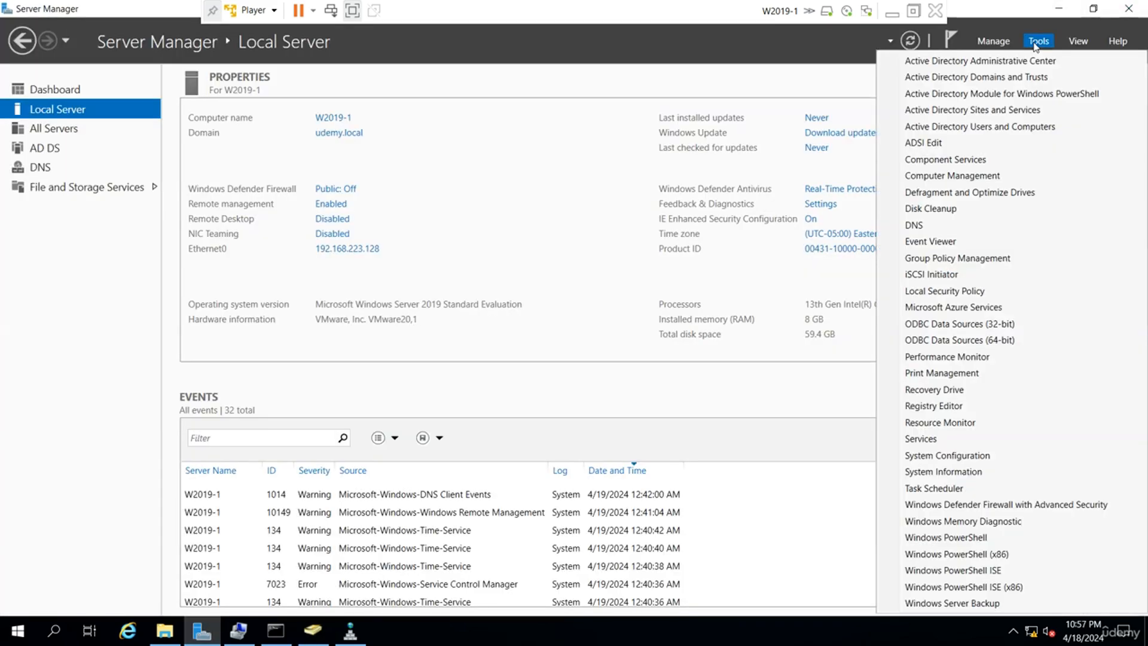
pyautogui.click(1008, 127)
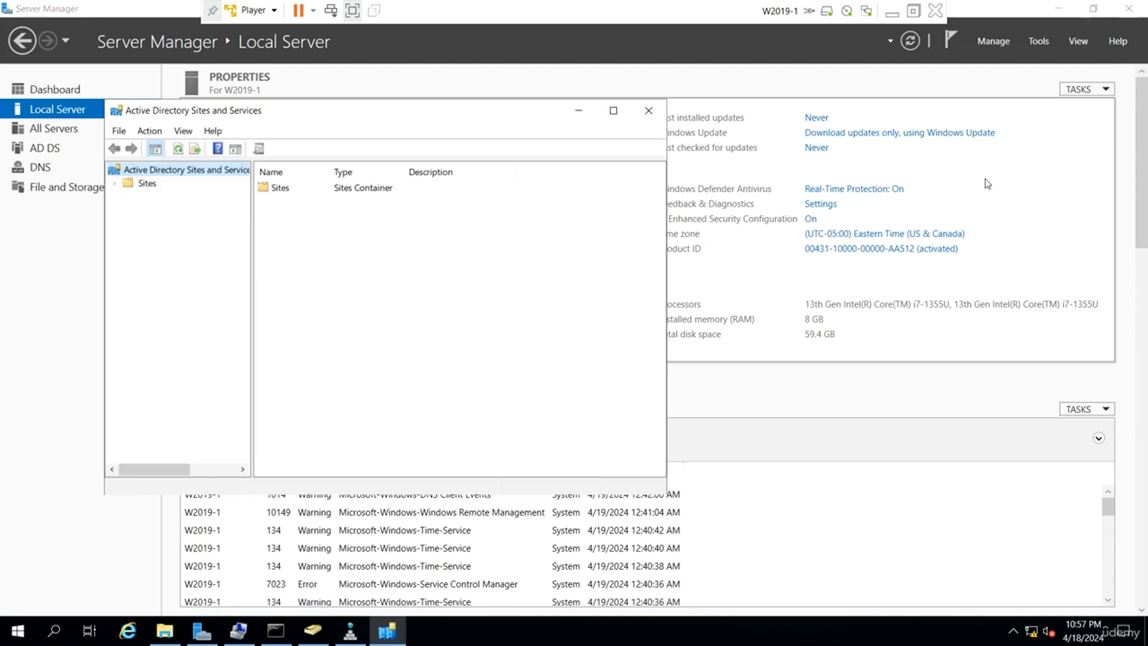
pyautogui.click(114, 183)
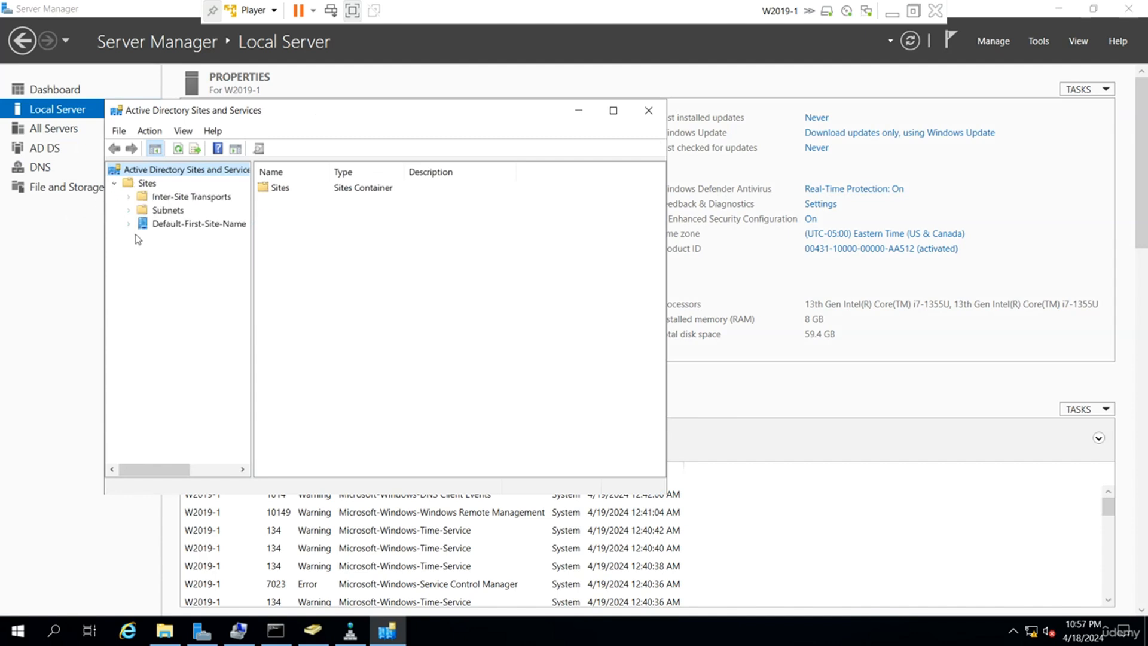
pyautogui.click(128, 223)
pyautogui.click(143, 237)
pyautogui.click(190, 224)
# Rename Default-First-Site-Name to NY and check W2019-1's NTDS Settings beneath it.
pyautogui.rightClick(190, 223)
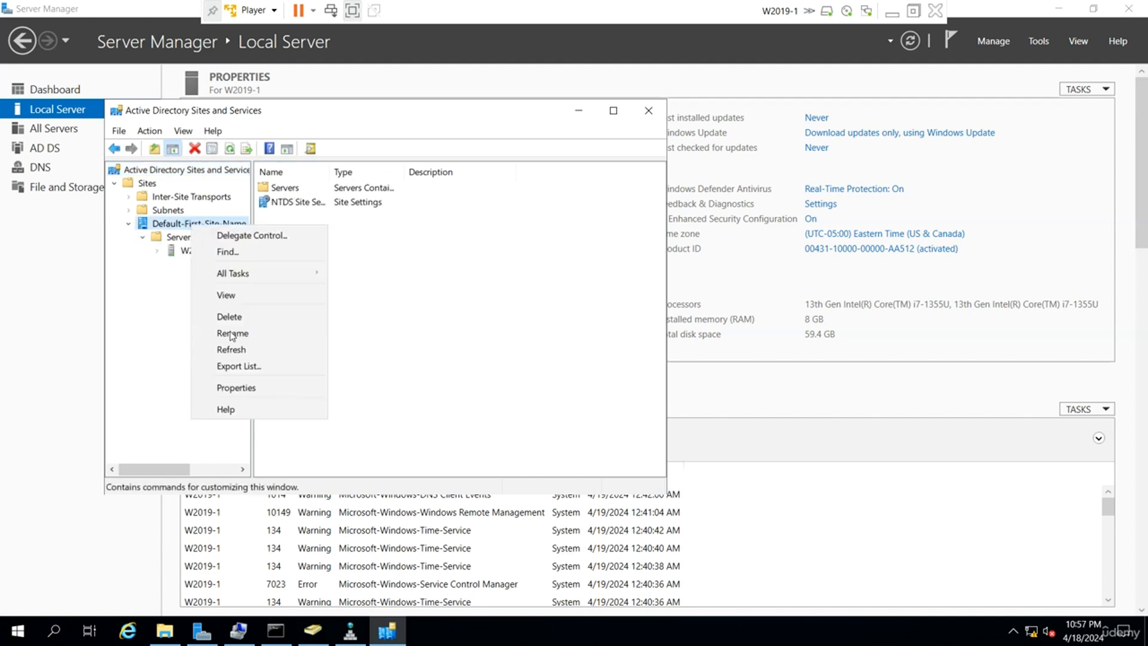
pyautogui.click(249, 337)
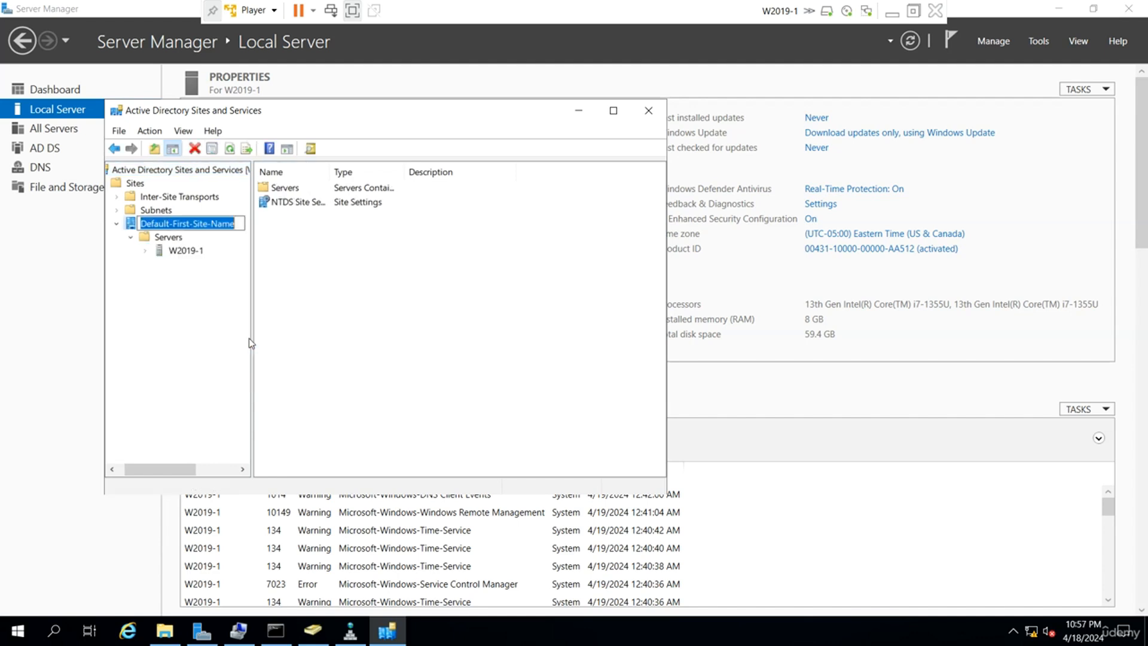
pyautogui.write('NY')
pyautogui.press('Return')
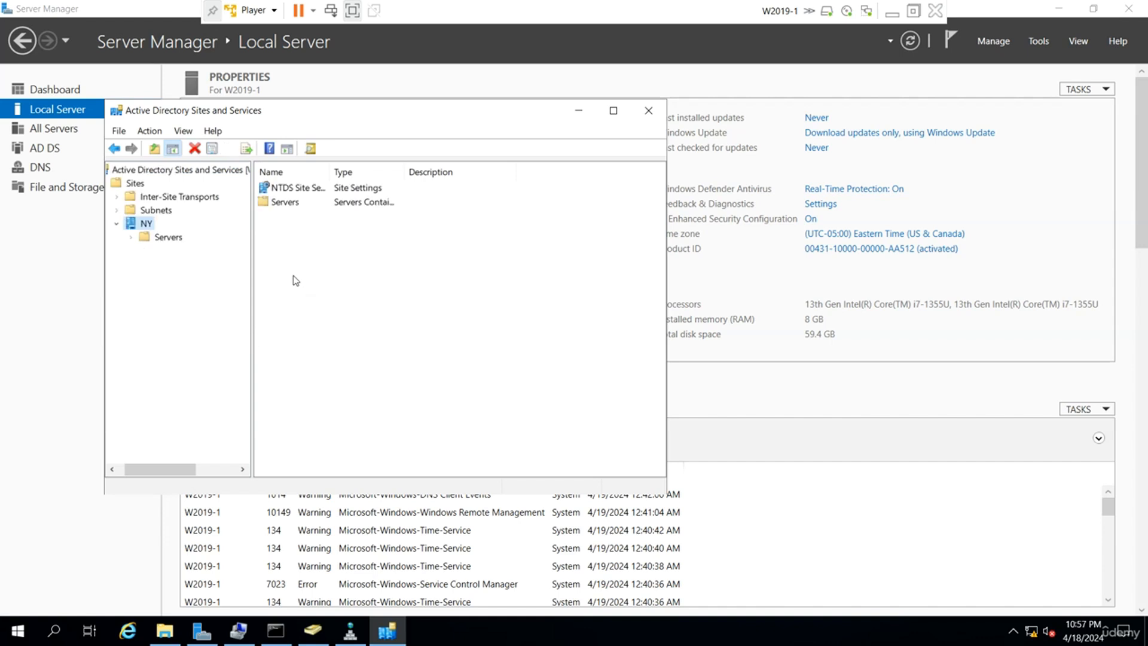
pyautogui.click(130, 237)
pyautogui.click(145, 251)
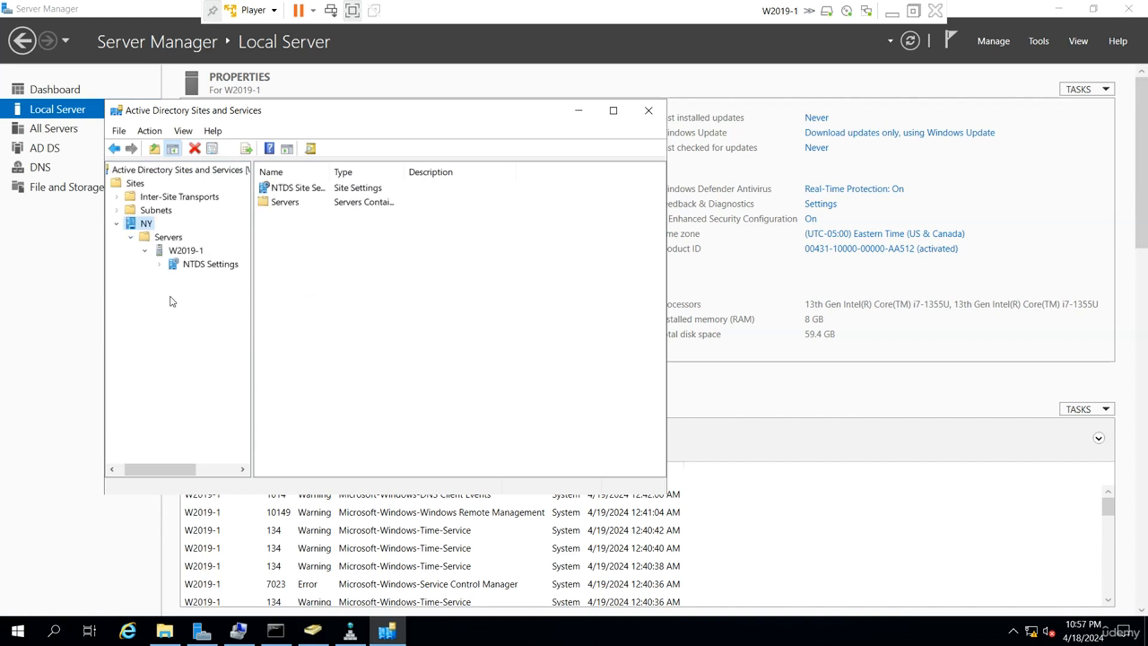
pyautogui.doubleClick(146, 224)
pyautogui.click(578, 111)
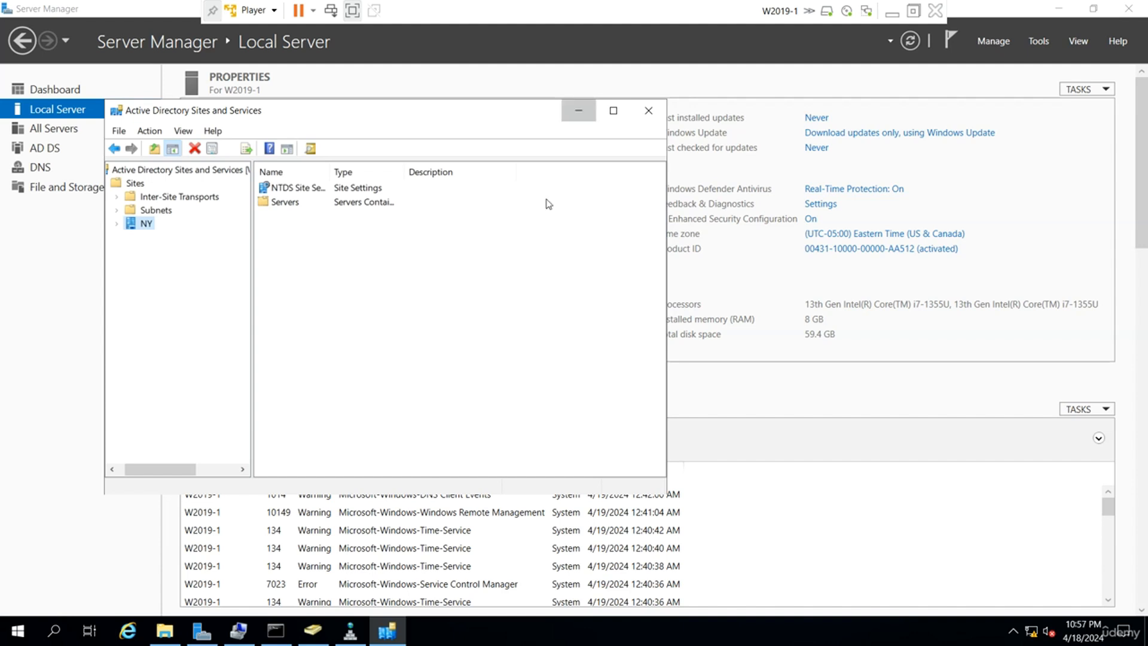
pyautogui.click(315, 632)
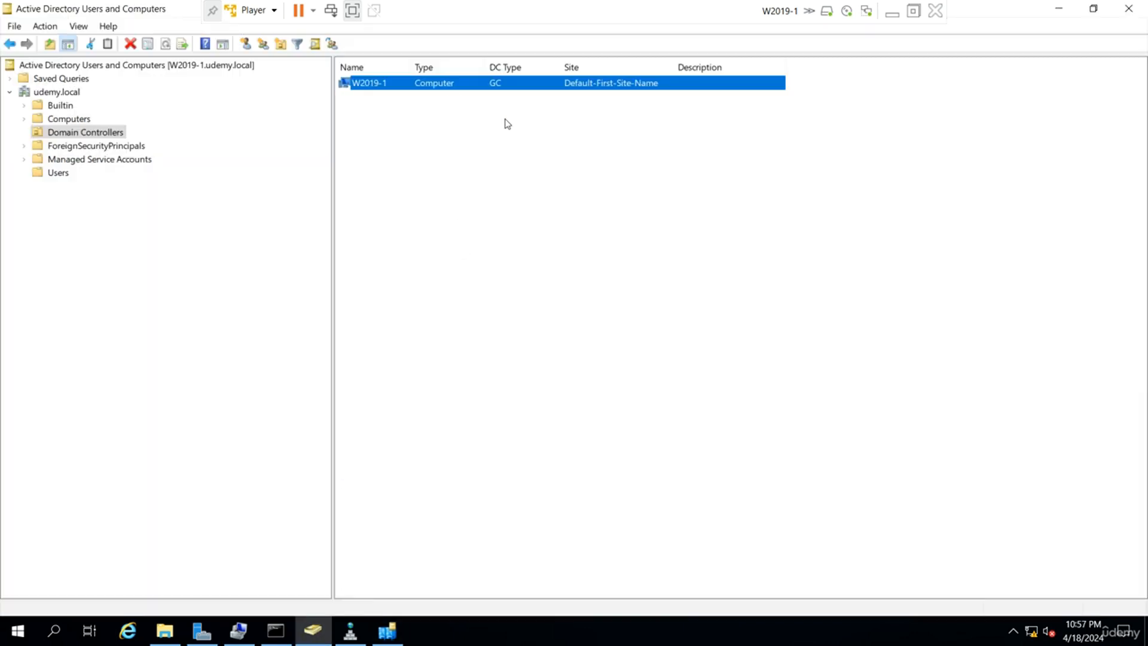
# Refresh the Domain Controllers list so W2019-1 shows under site NY.
pyautogui.rightClick(532, 154)
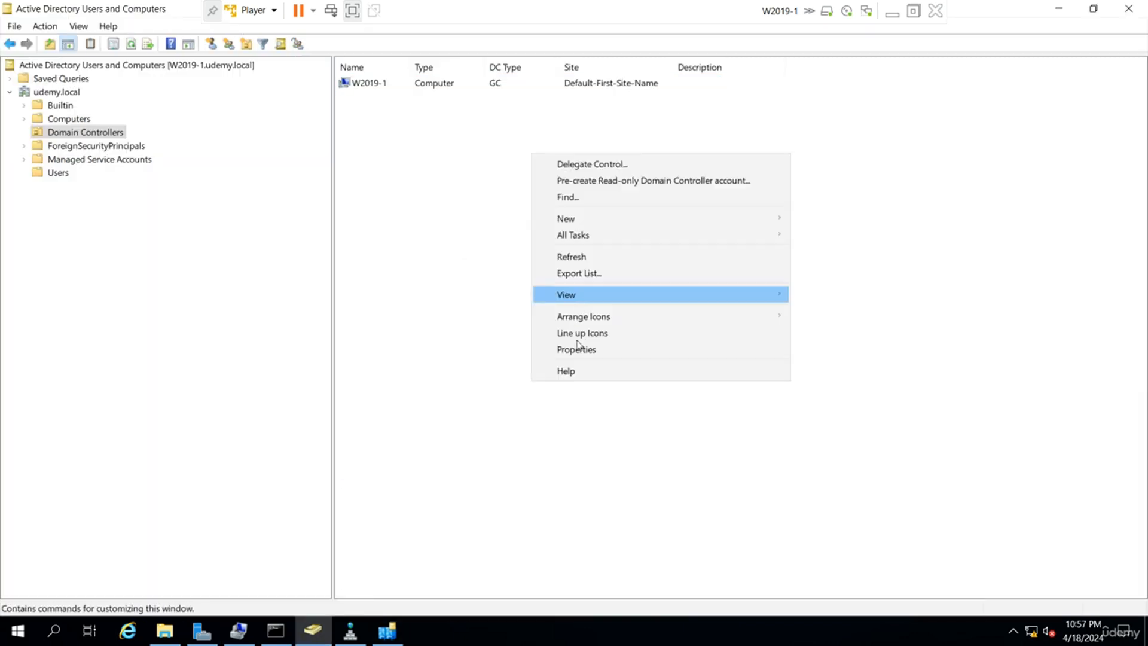
pyautogui.click(601, 261)
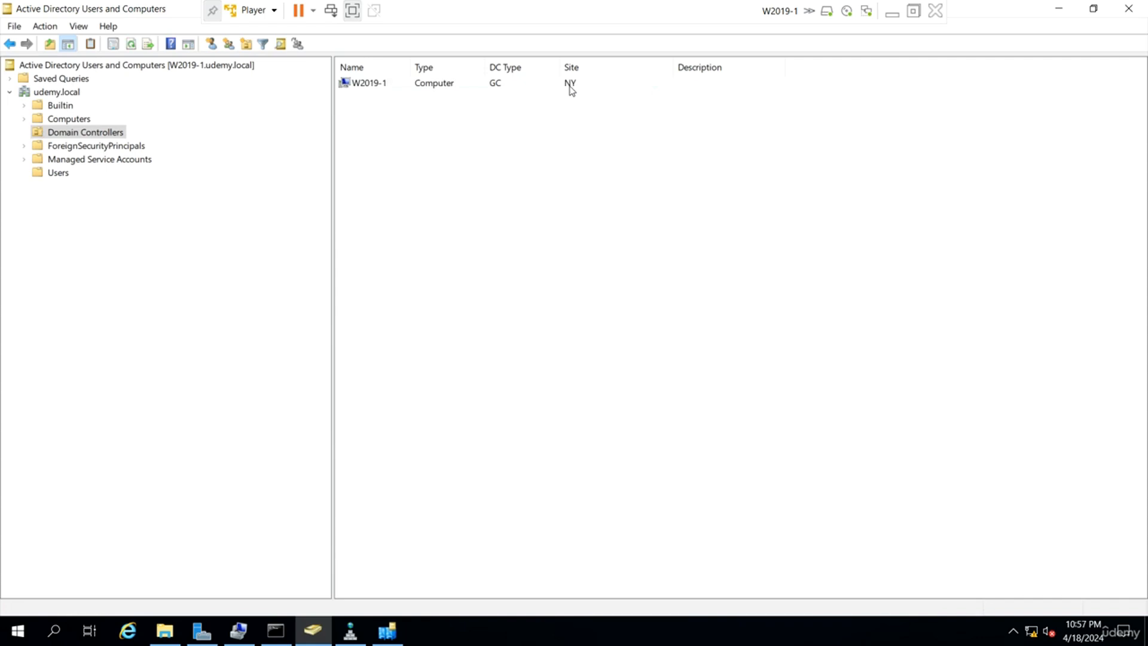
pyautogui.click(571, 85)
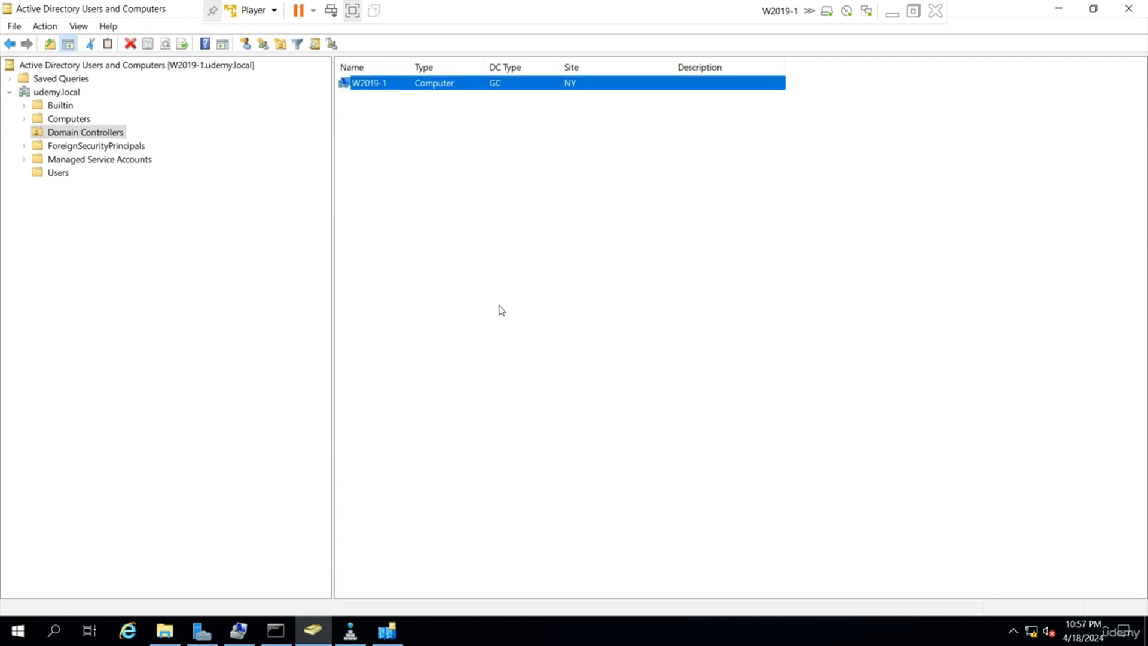
# Check W2019-1's properties show DC type Global Catalog and view its NTDS settings without changes.
pyautogui.rightClick(424, 86)
pyautogui.click(482, 226)
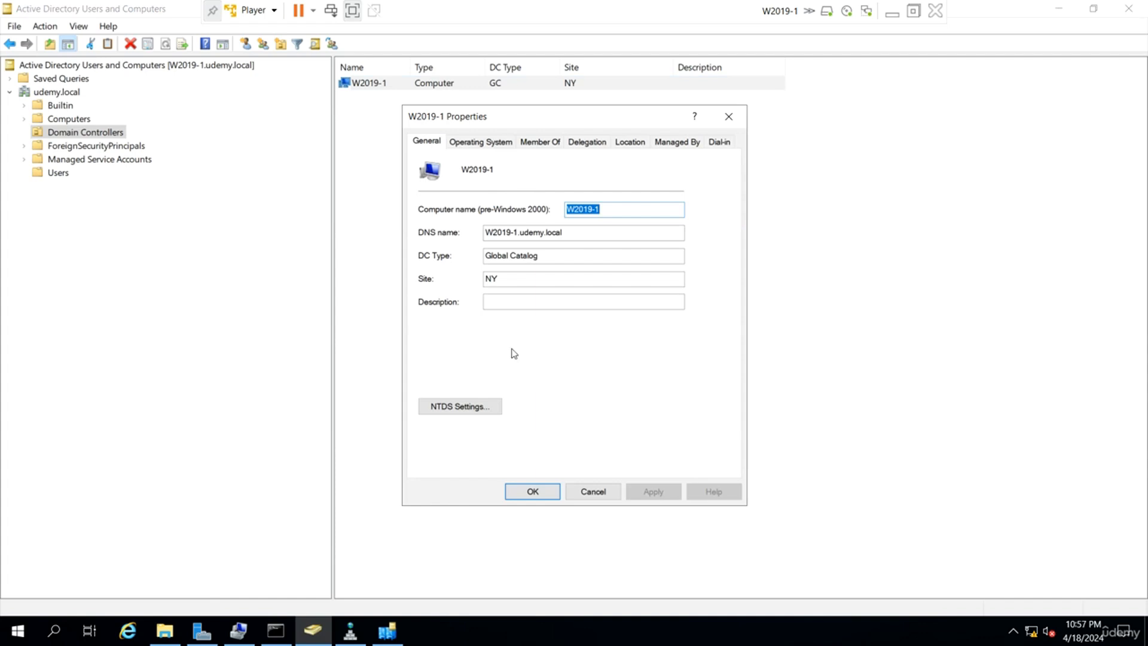
pyautogui.moveTo(541, 256); pyautogui.dragTo(471, 265)
pyautogui.click(472, 404)
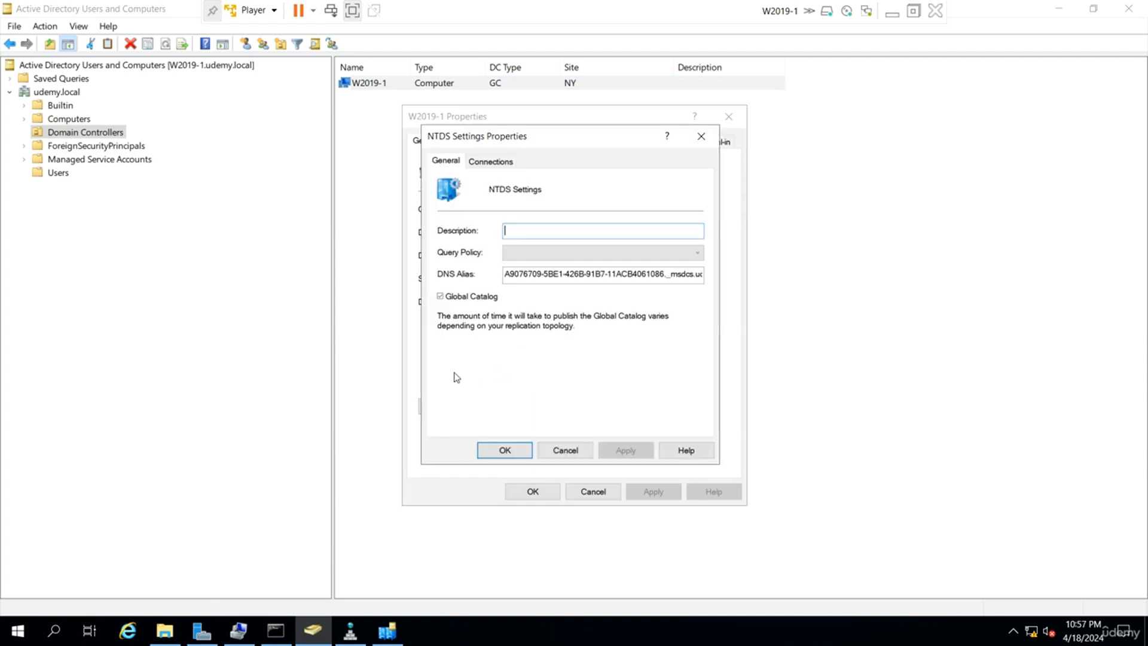
pyautogui.click(566, 450)
pyautogui.click(595, 494)
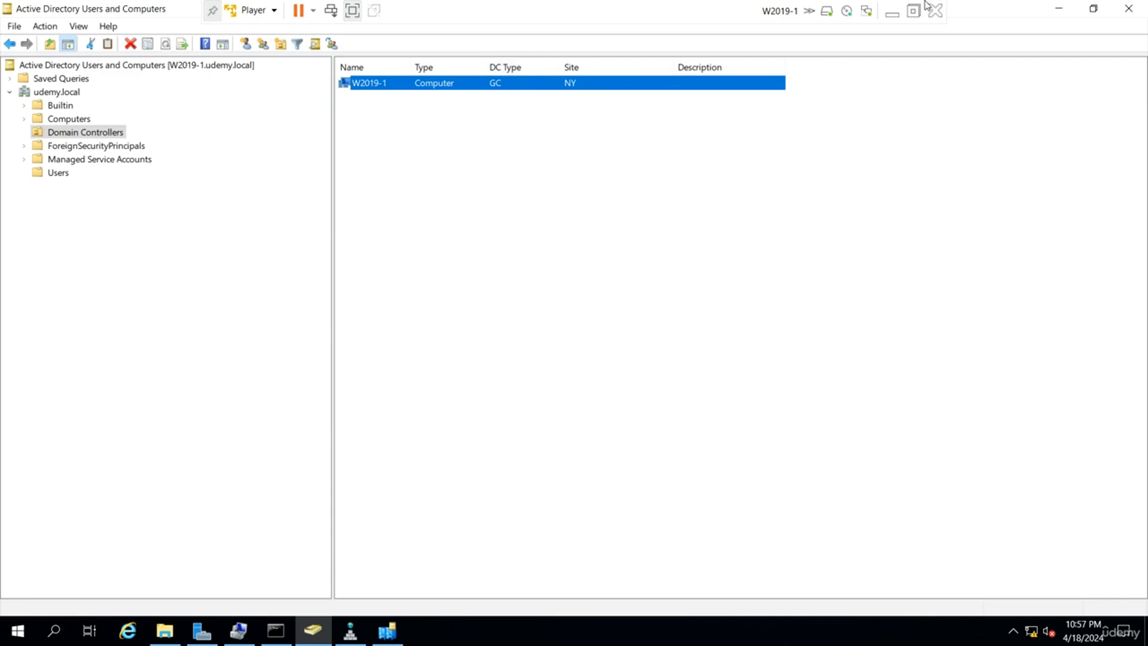
pyautogui.click(892, 12)
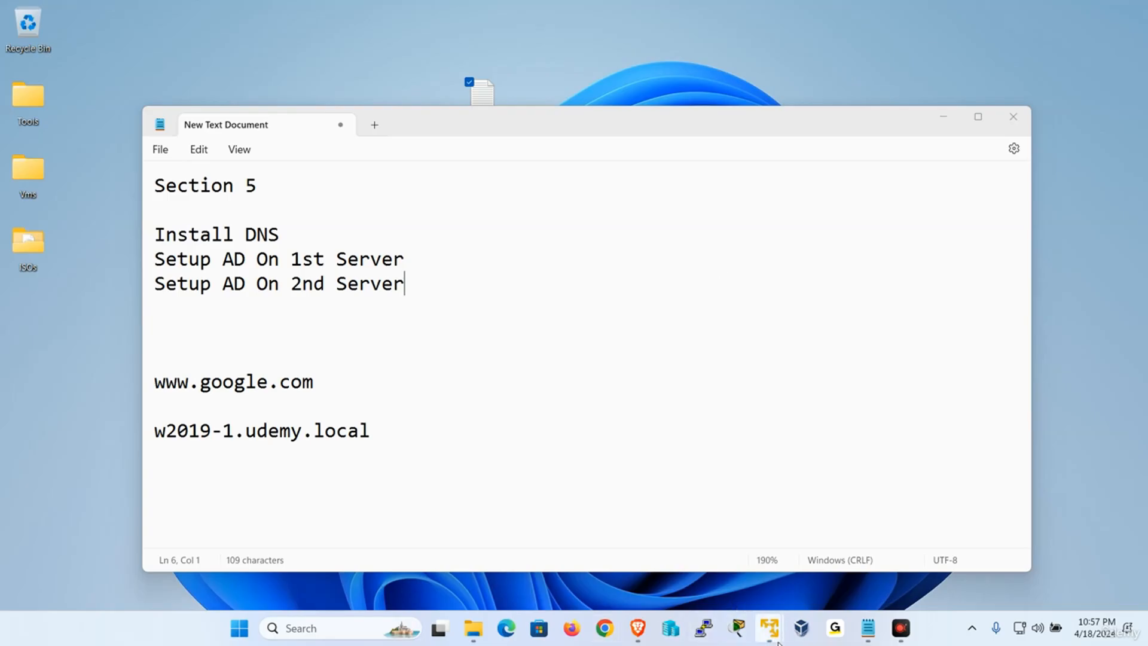
# Switch to W2019-2, minimize the command prompt, and expand Local Users and Groups in Computer Management.
pyautogui.moveTo(769, 628)
pyautogui.click(688, 532)
pyautogui.moveTo(548, 271); pyautogui.dragTo(632, 217)
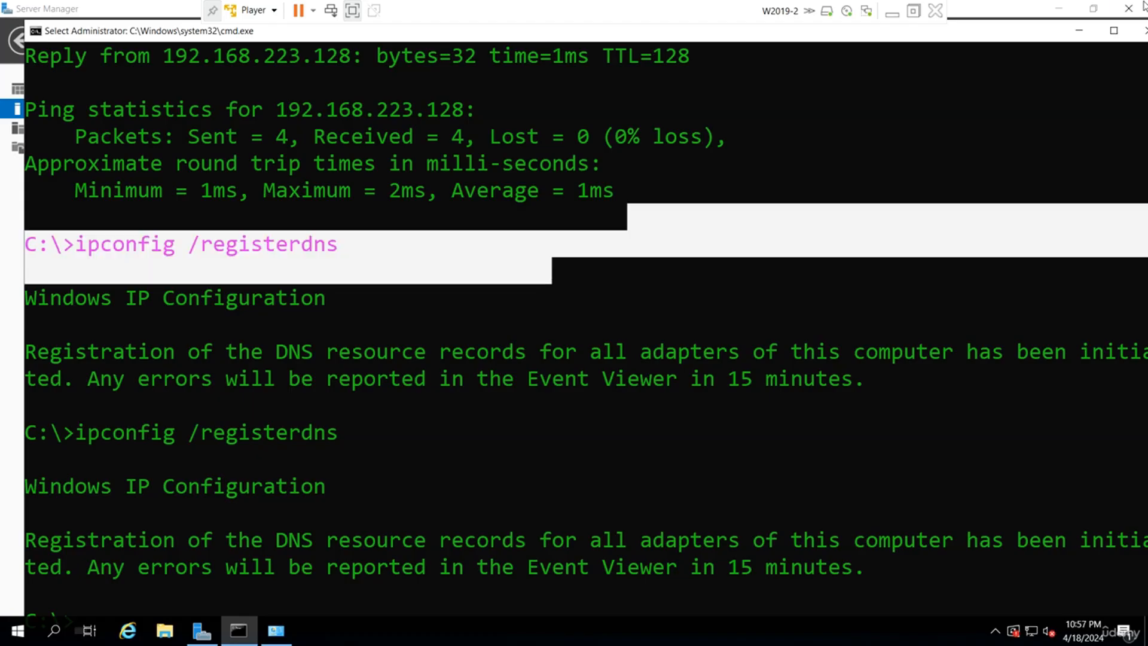
pyautogui.click(1079, 31)
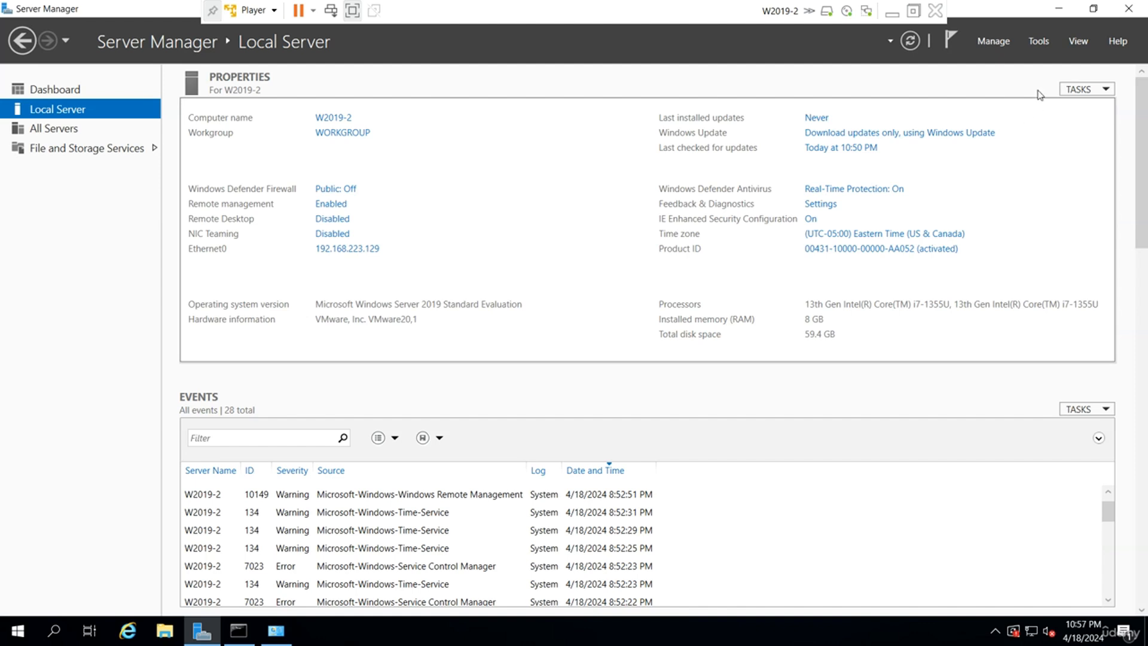
pyautogui.click(1039, 41)
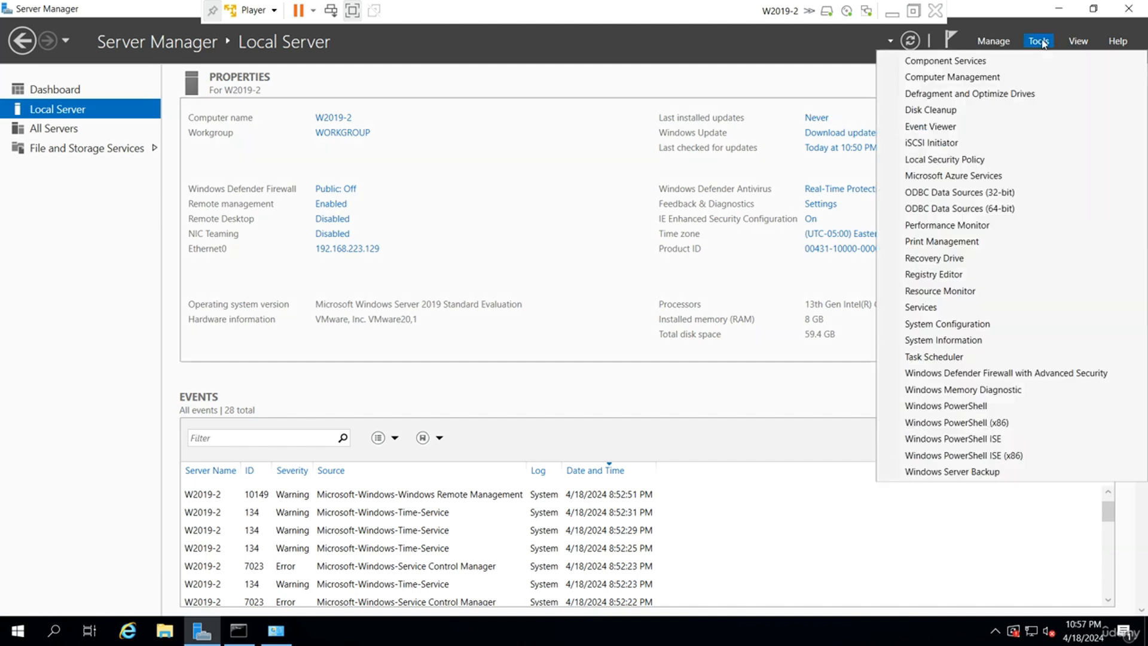
pyautogui.click(984, 78)
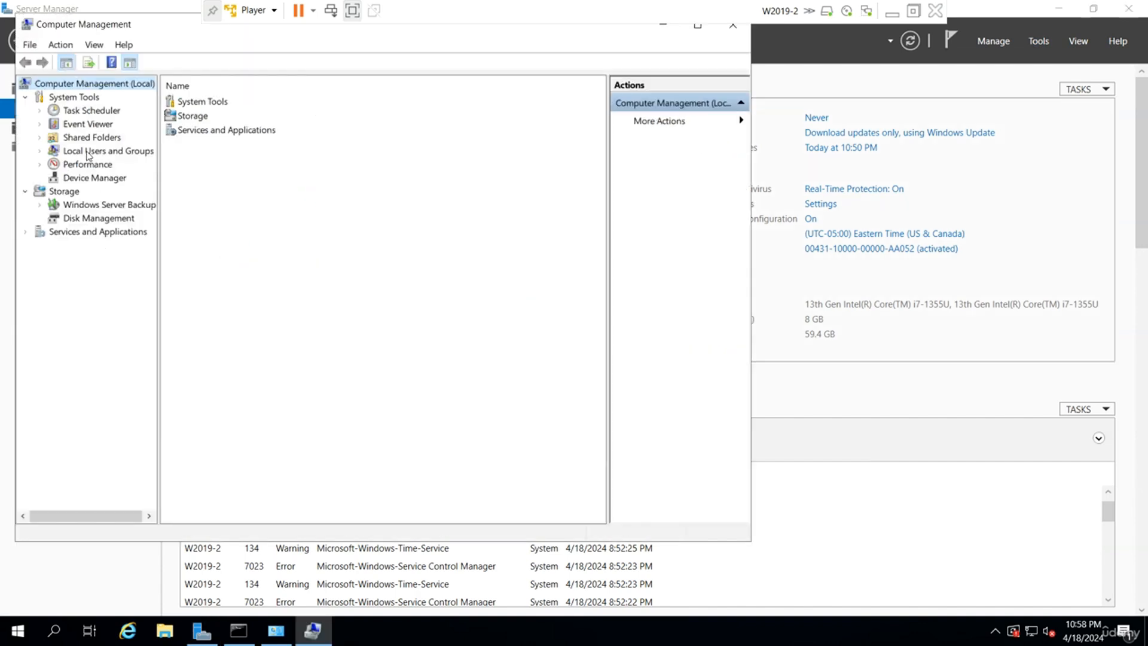
pyautogui.doubleClick(90, 152)
# Create local user User100 with a password and no forced change at next logon.
pyautogui.click(90, 165)
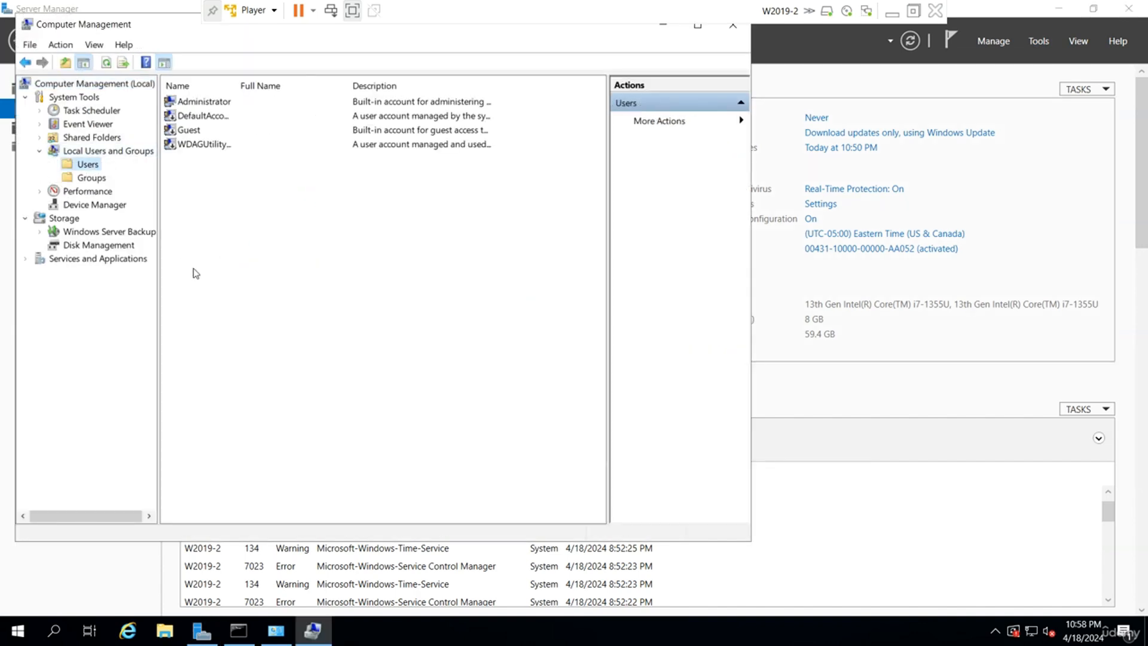
pyautogui.rightClick(286, 237)
pyautogui.click(358, 247)
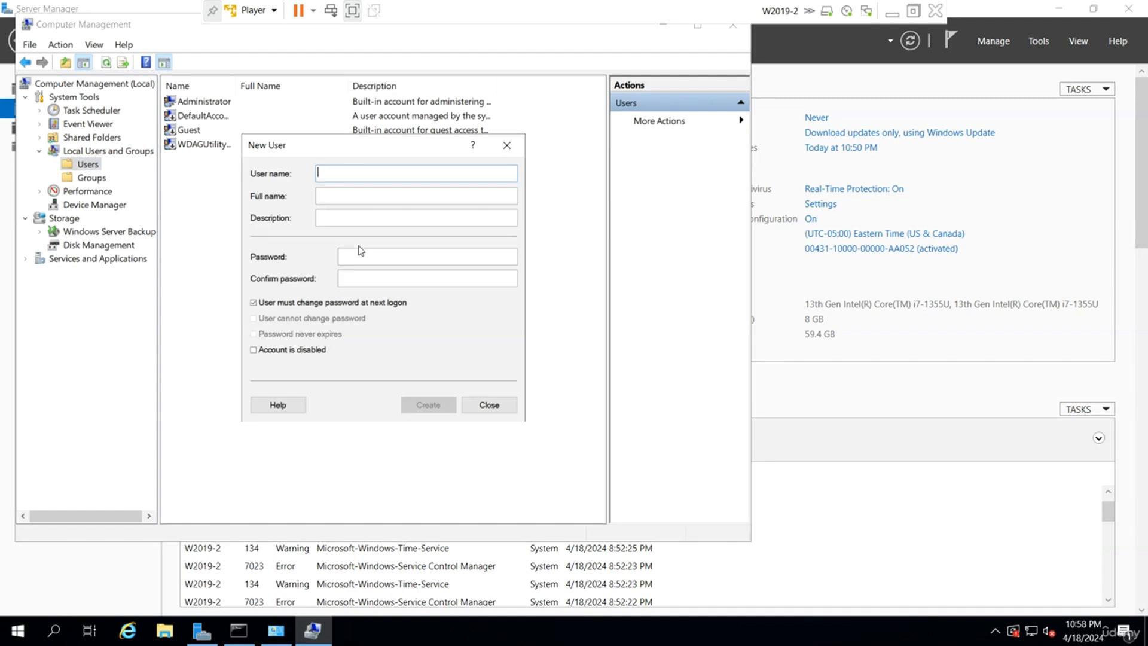
pyautogui.write('User100')
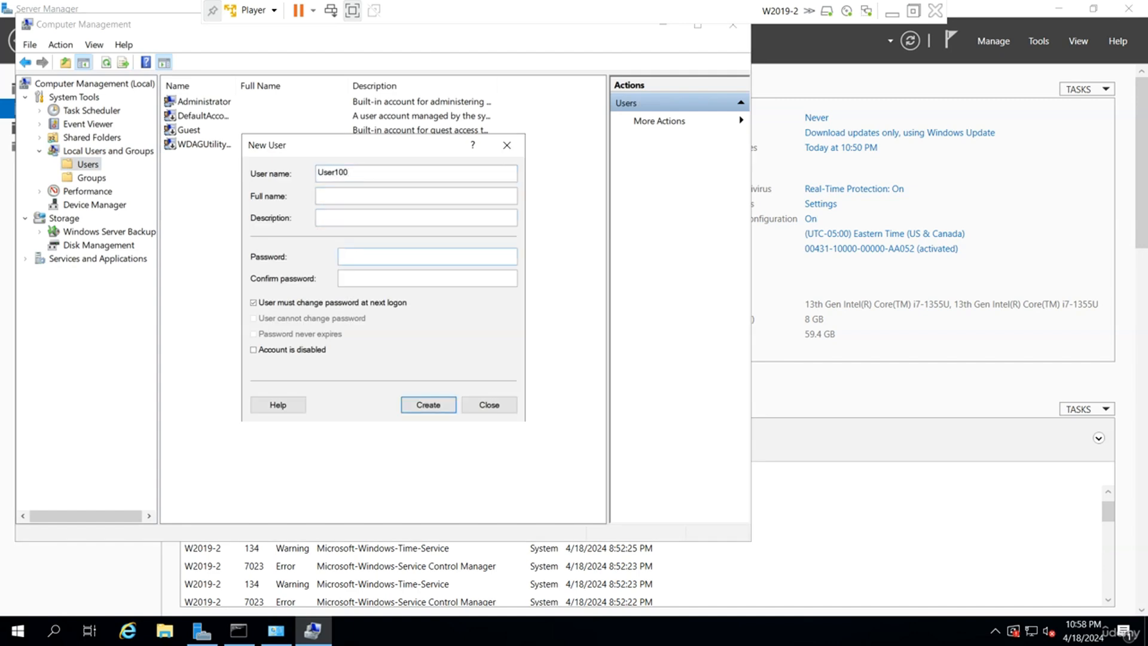
pyautogui.click(361, 250)
pyautogui.write('••••••••')
pyautogui.press('Tab')
pyautogui.write('••••••••')
pyautogui.click(307, 303)
pyautogui.click(428, 405)
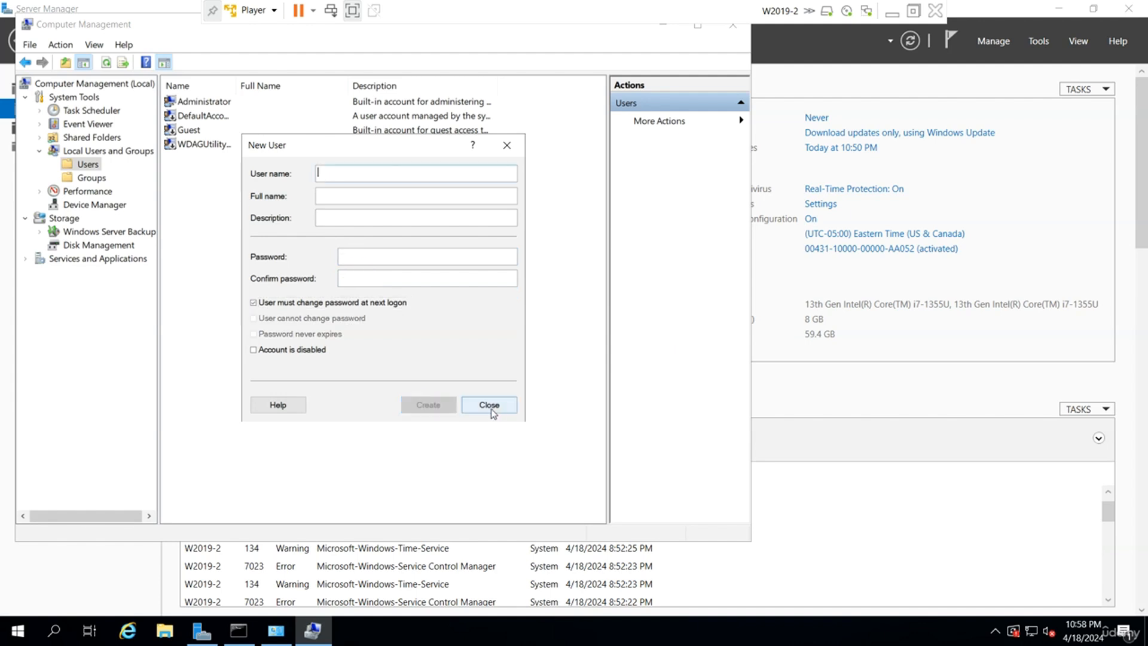
pyautogui.click(491, 410)
# Create local group GRP100 with user100 as its member.
pyautogui.click(91, 177)
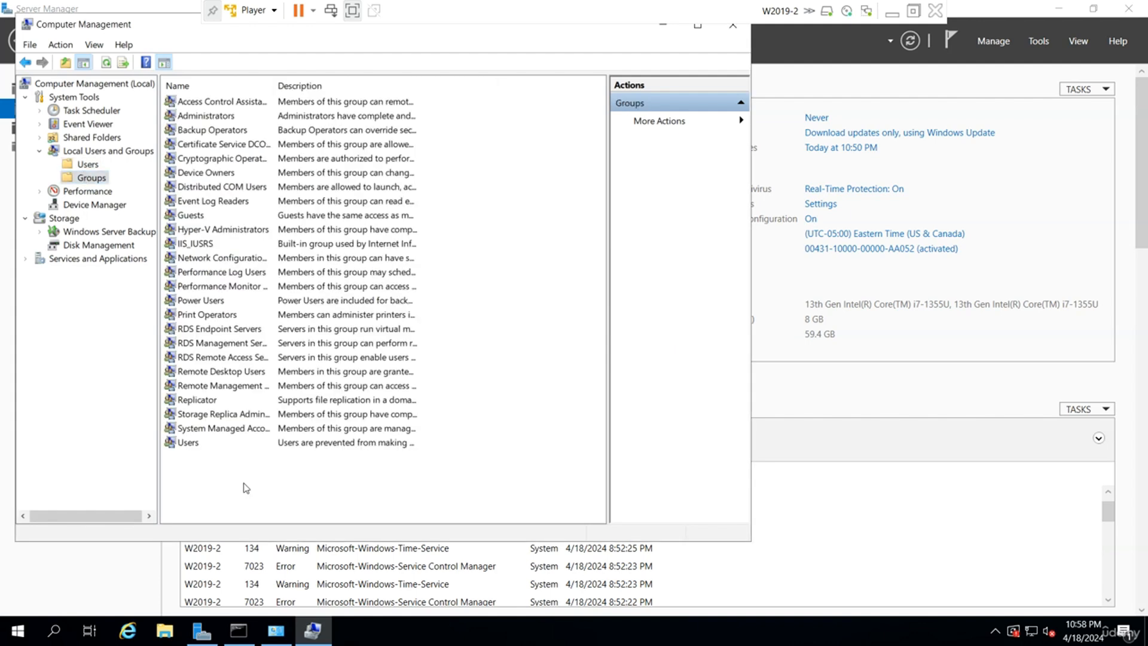
pyautogui.rightClick(264, 344)
pyautogui.click(305, 353)
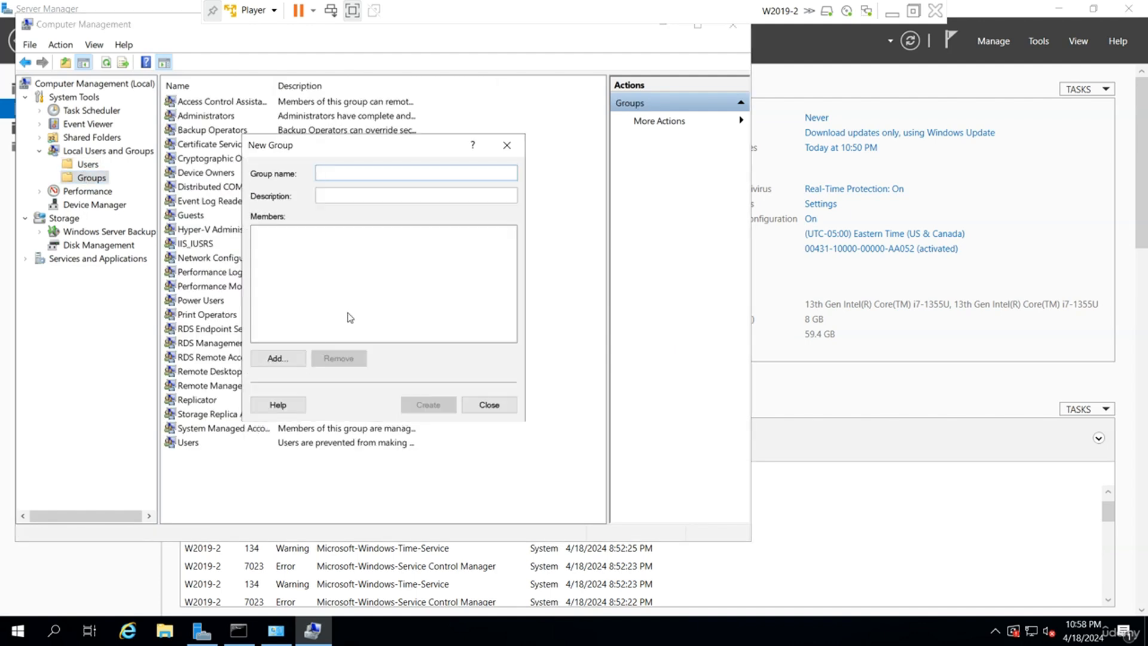
pyautogui.write('GRP100')
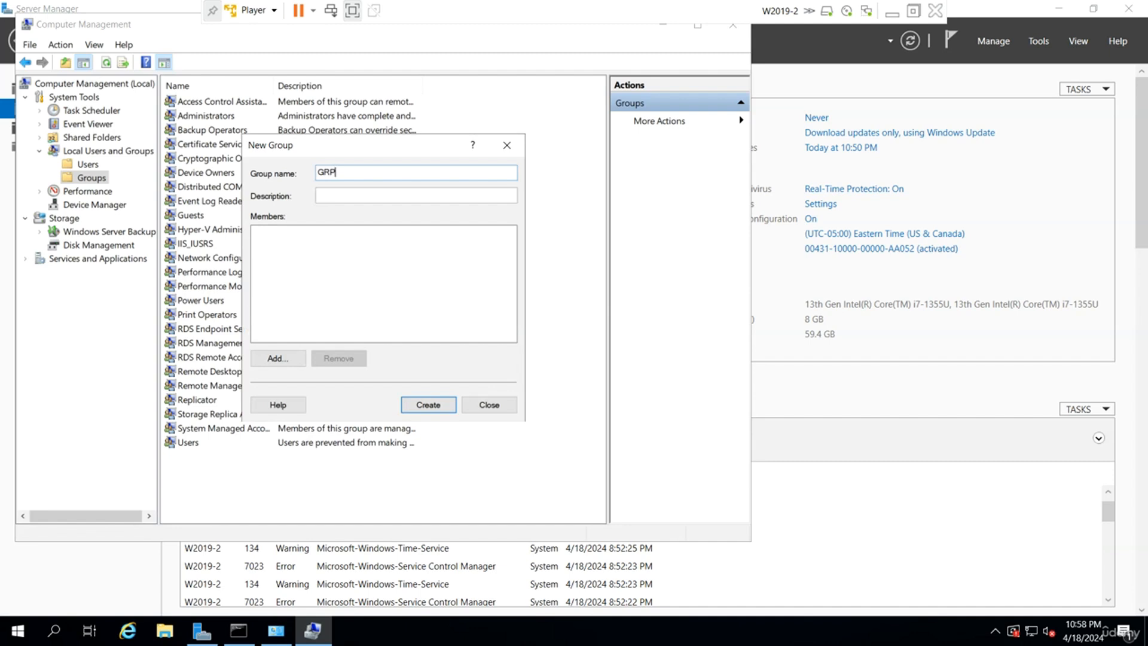
pyautogui.click(279, 359)
pyautogui.write('us')
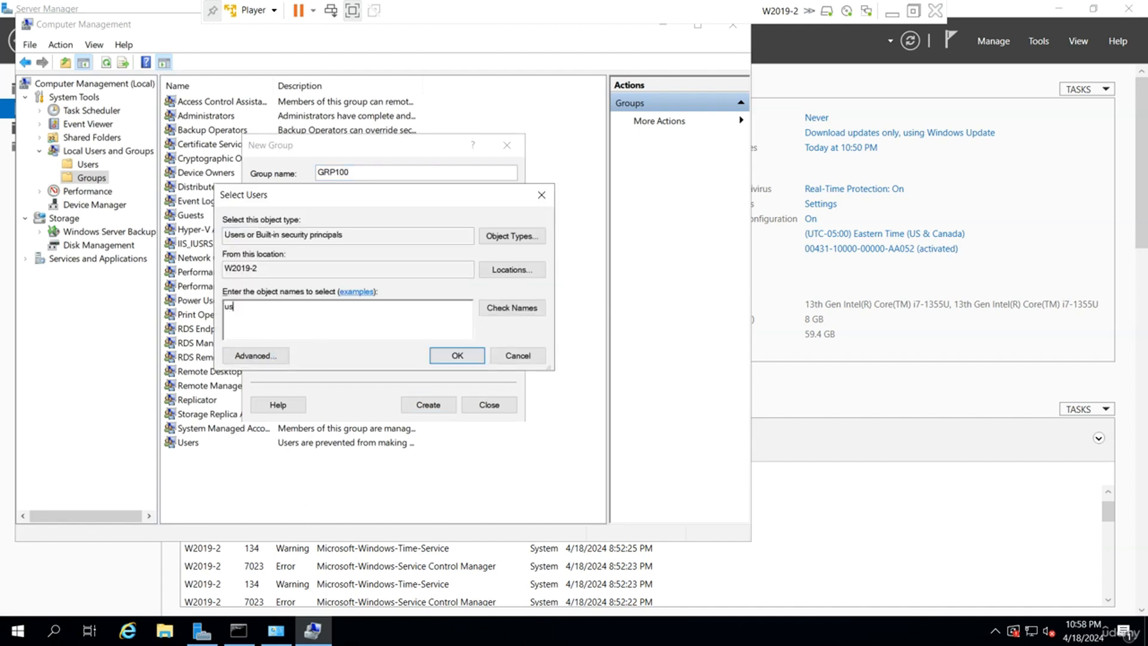
pyautogui.write('er100')
pyautogui.press('Return')
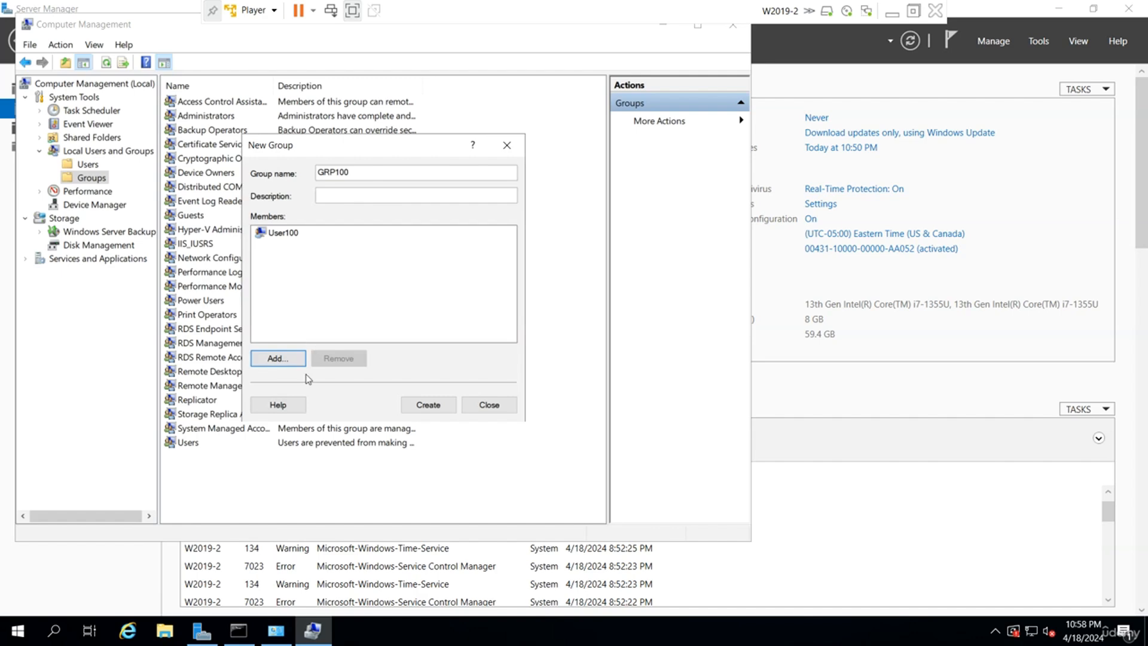
pyautogui.click(435, 405)
pyautogui.click(475, 405)
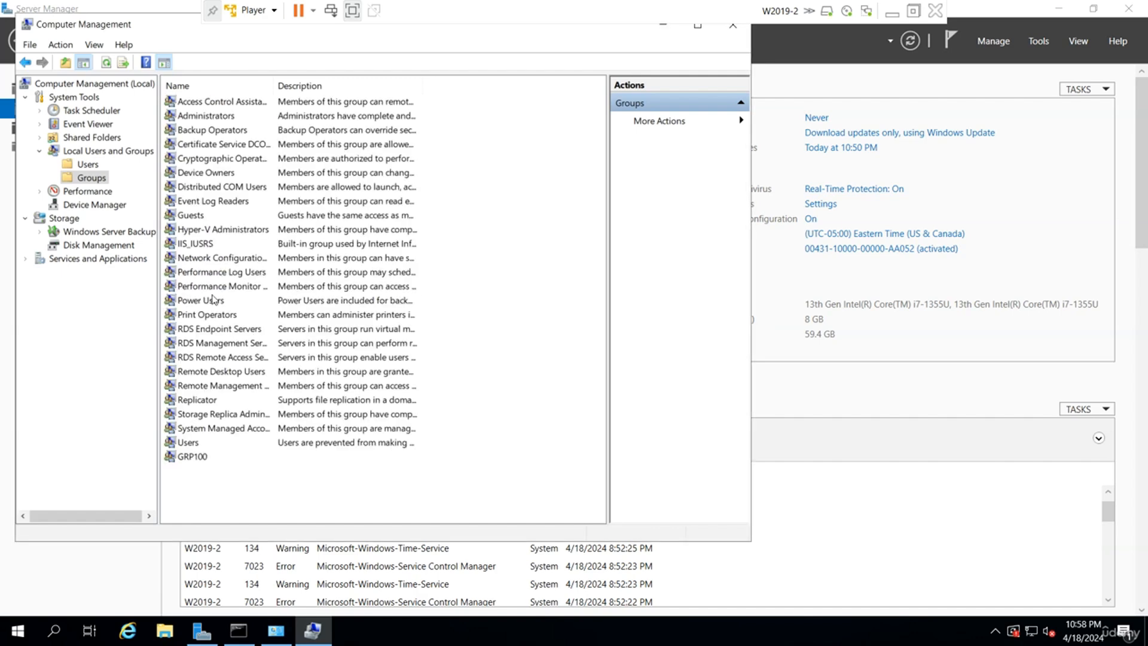
pyautogui.moveTo(146, 24); pyautogui.dragTo(254, 141)
# Close Computer Management and launch the Add Roles and Features wizard maximized.
pyautogui.click(840, 141)
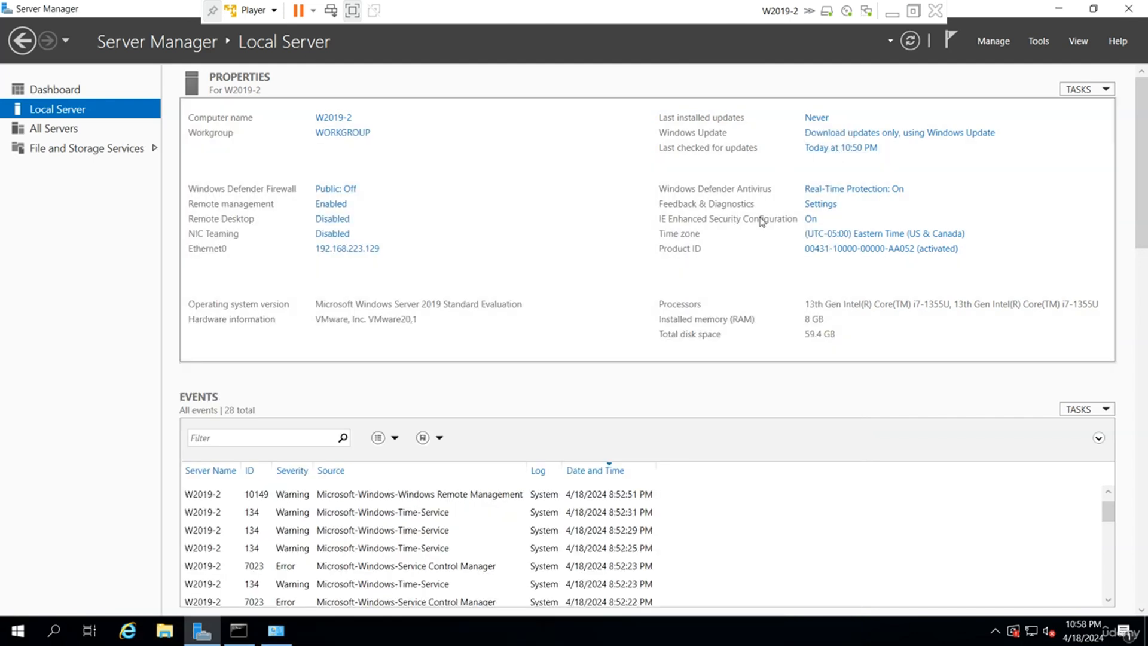
pyautogui.click(1008, 41)
pyautogui.click(1042, 58)
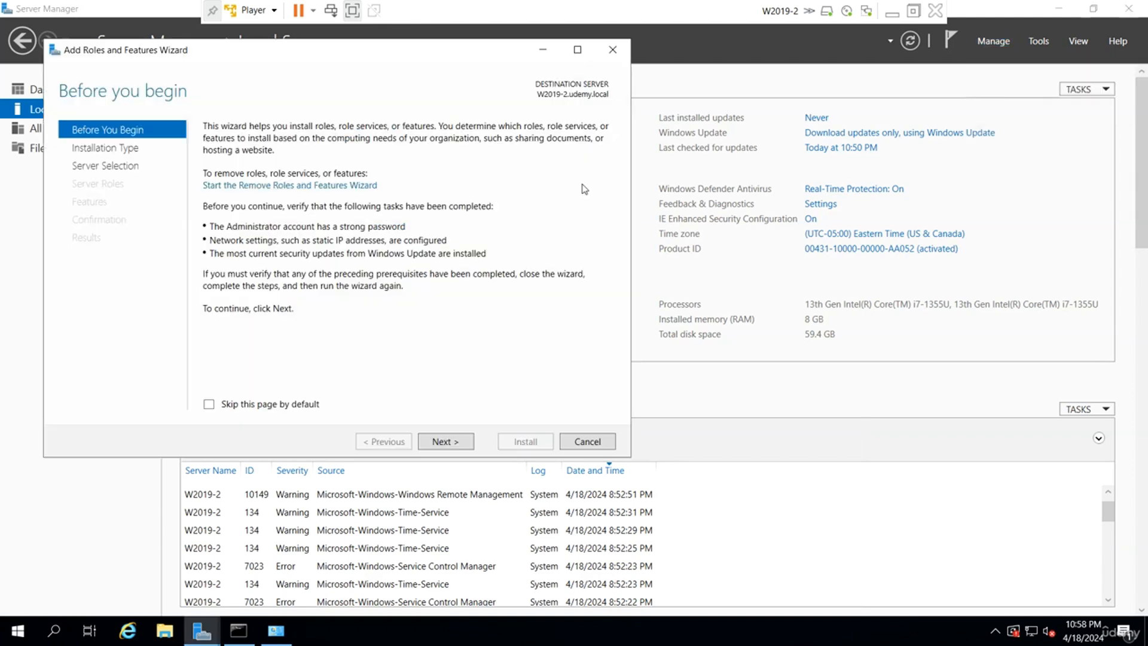
pyautogui.doubleClick(436, 51)
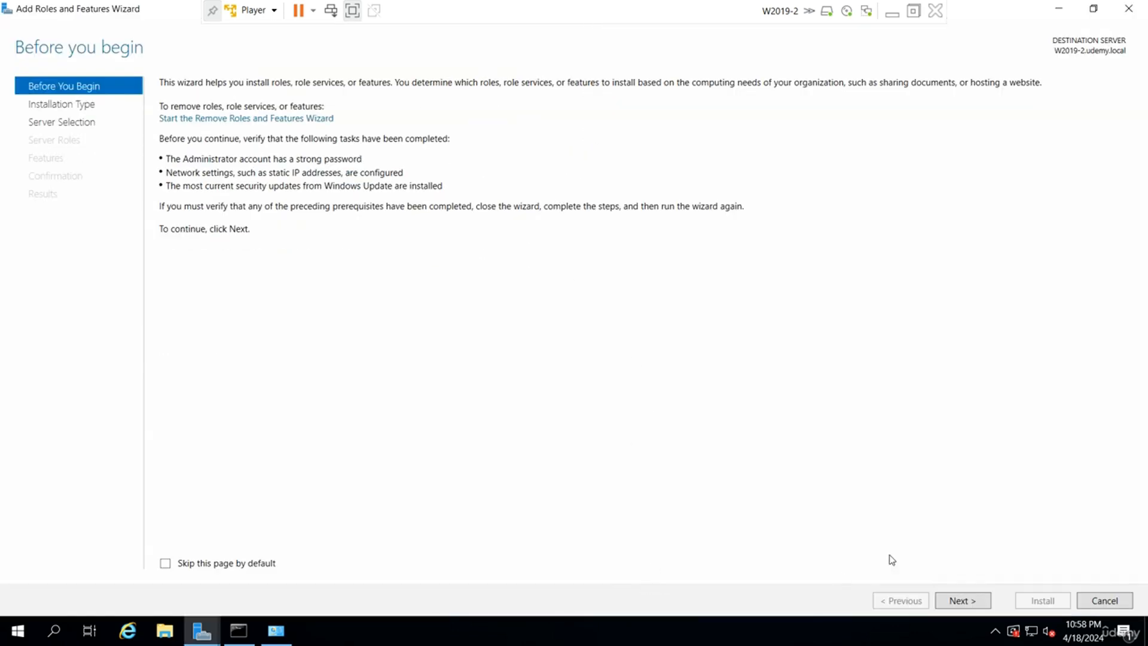
# Select Active Directory Domain Services with its management features on W2019-2 and install it.
pyautogui.click(961, 603)
pyautogui.click(960, 603)
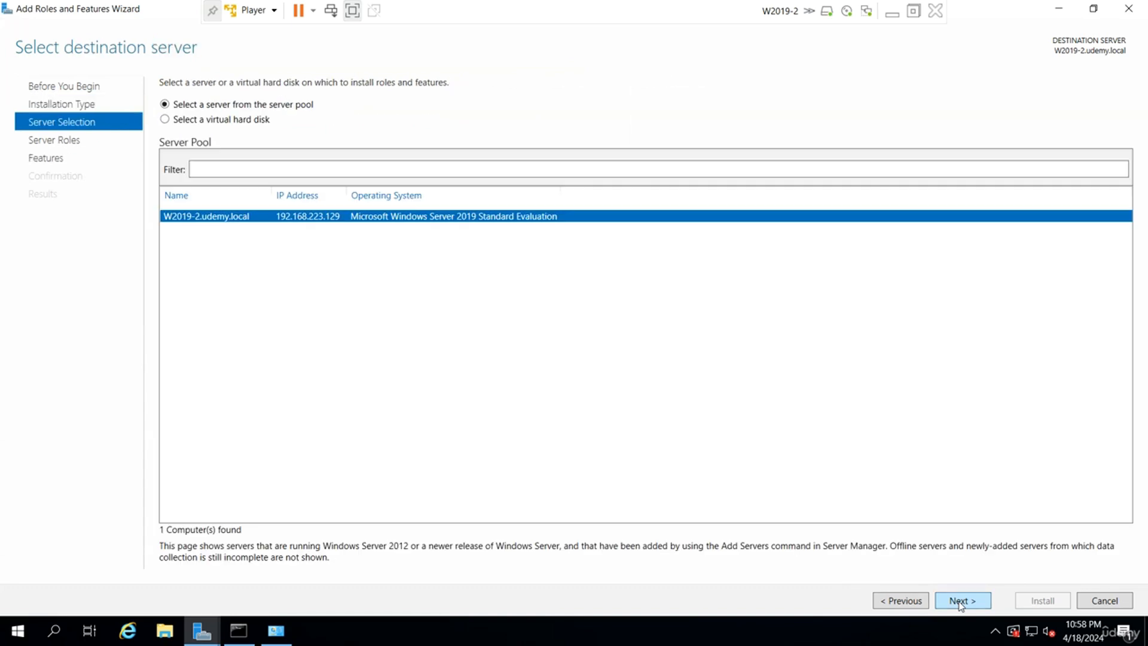
pyautogui.click(960, 603)
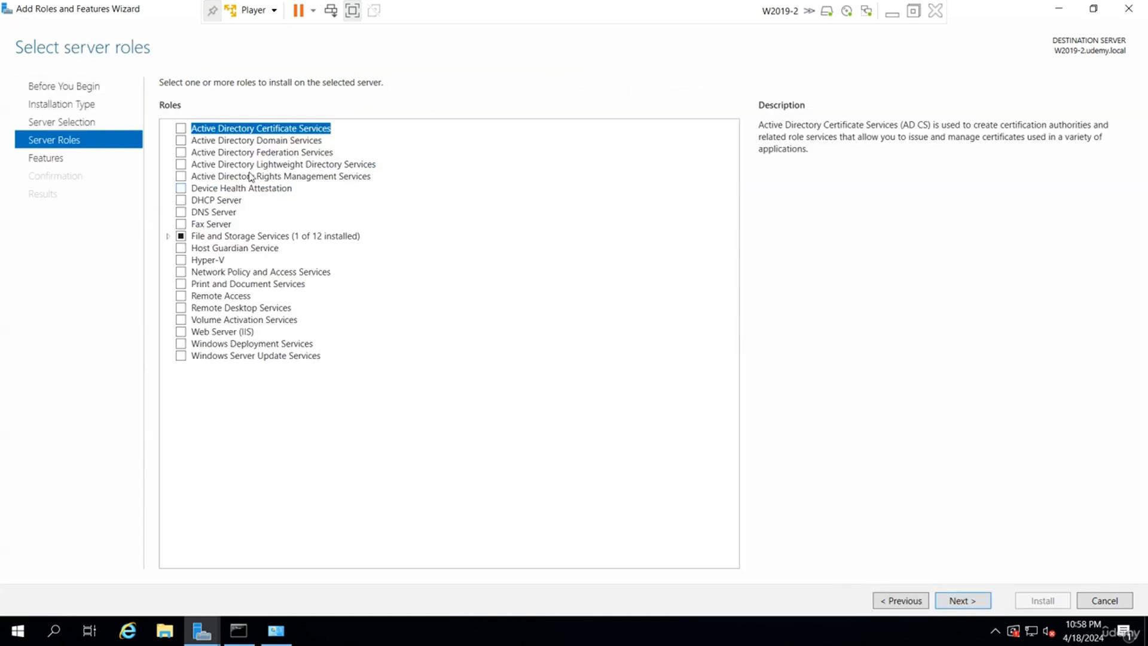
pyautogui.click(181, 141)
pyautogui.click(618, 436)
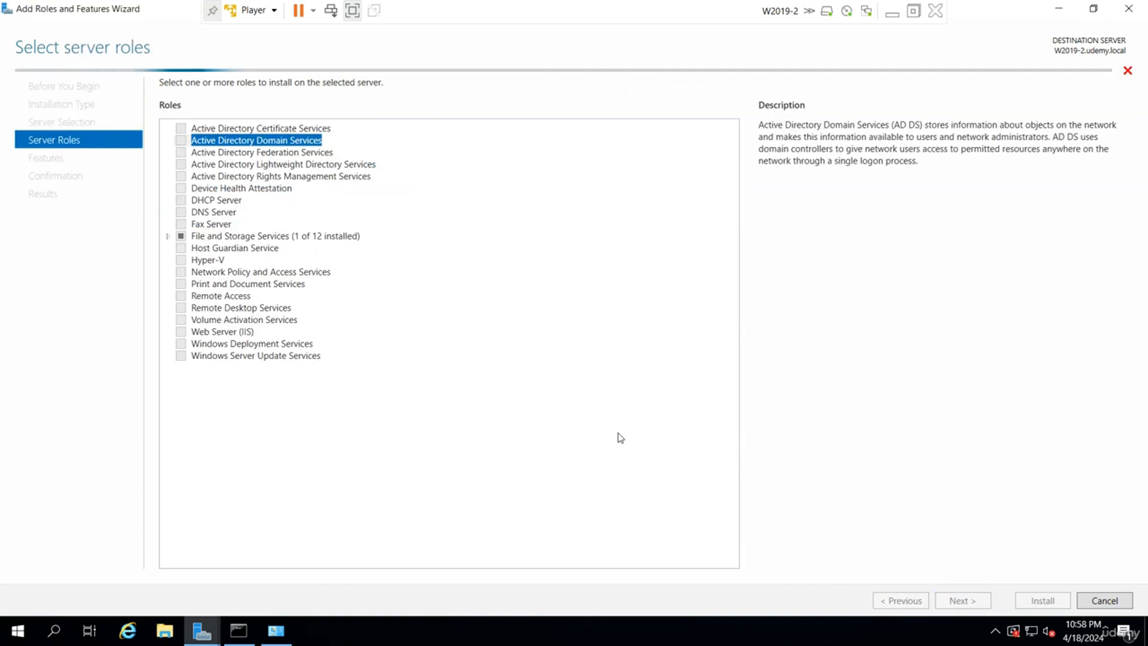
pyautogui.click(973, 601)
pyautogui.click(975, 601)
pyautogui.click(975, 601)
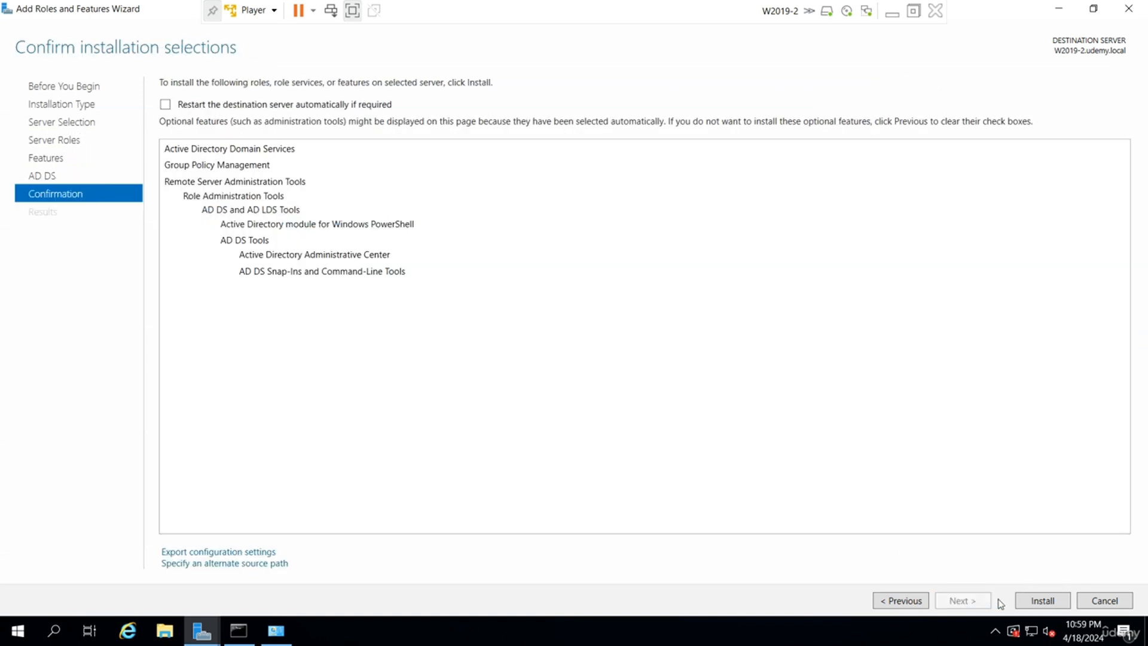
pyautogui.click(1037, 604)
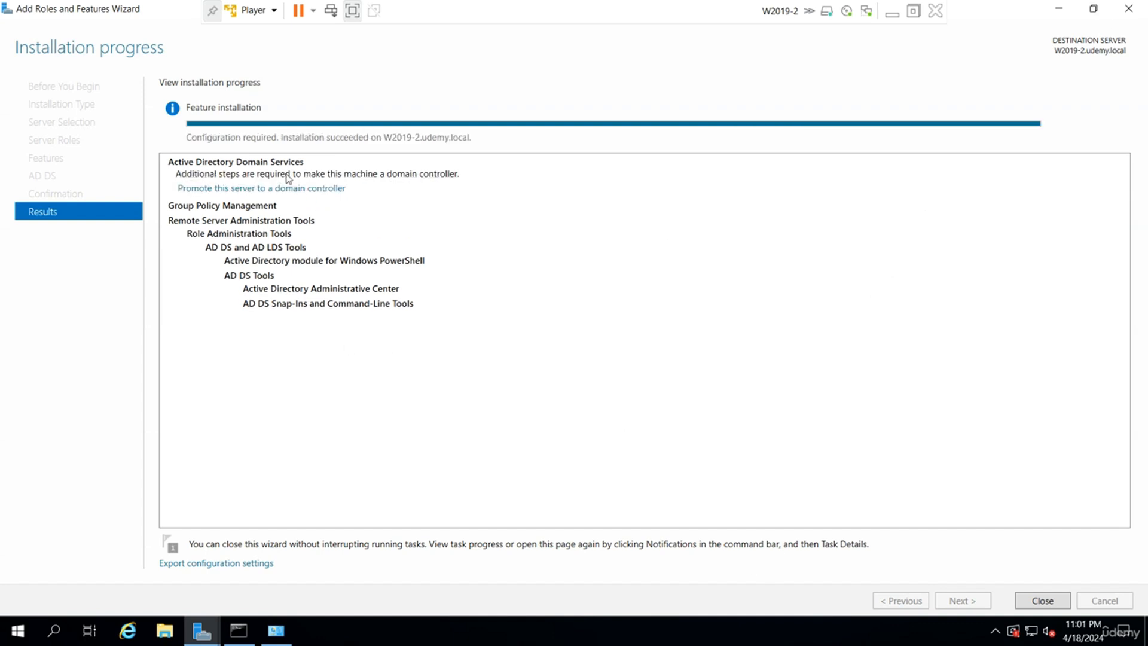
# Start promoting W2019-2 to a domain controller, then minimize the VM to the host desktop.
pyautogui.click(296, 189)
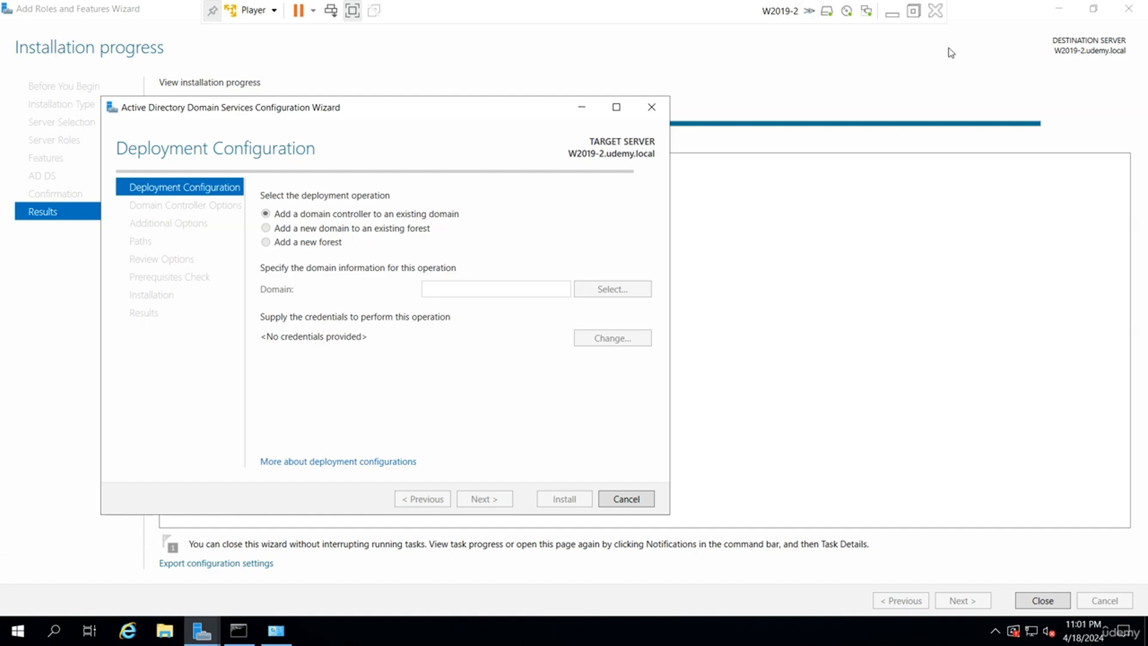
pyautogui.click(892, 12)
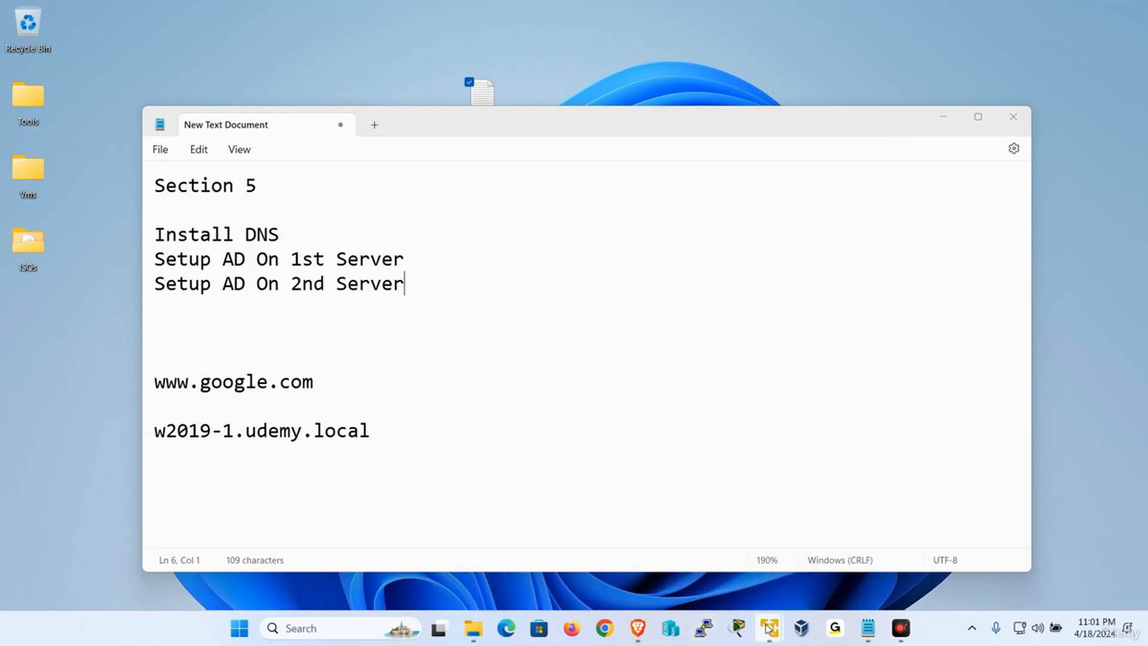
# Switch to W2019-1 and list the Users container with a widened Name column.
pyautogui.moveTo(772, 629)
pyautogui.click(825, 519)
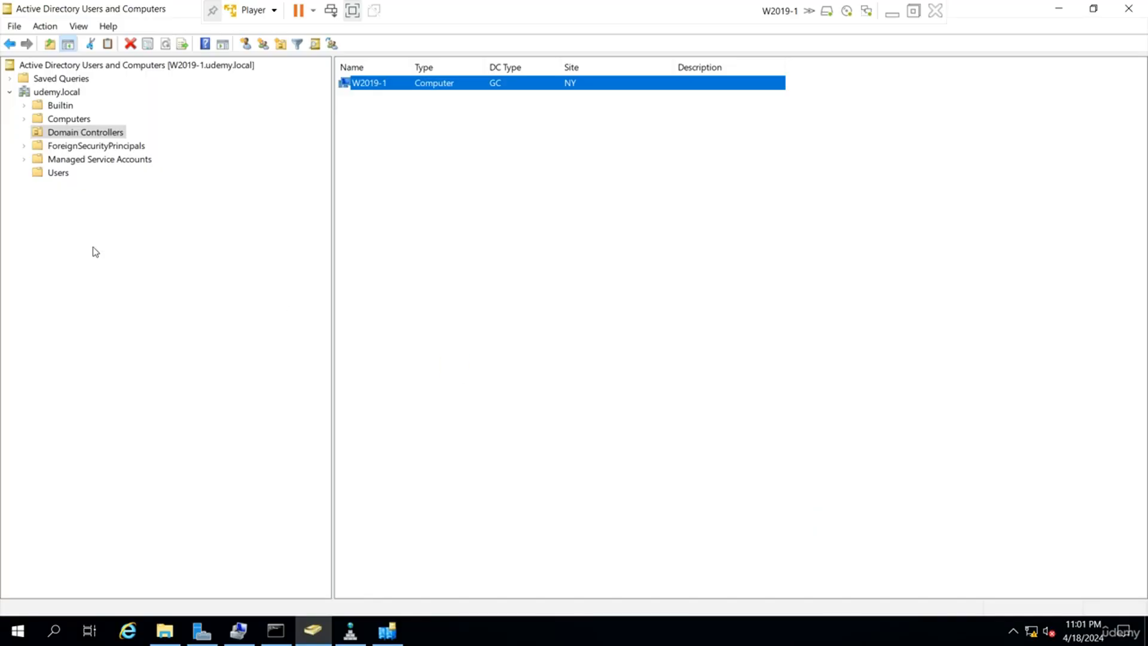
pyautogui.click(58, 172)
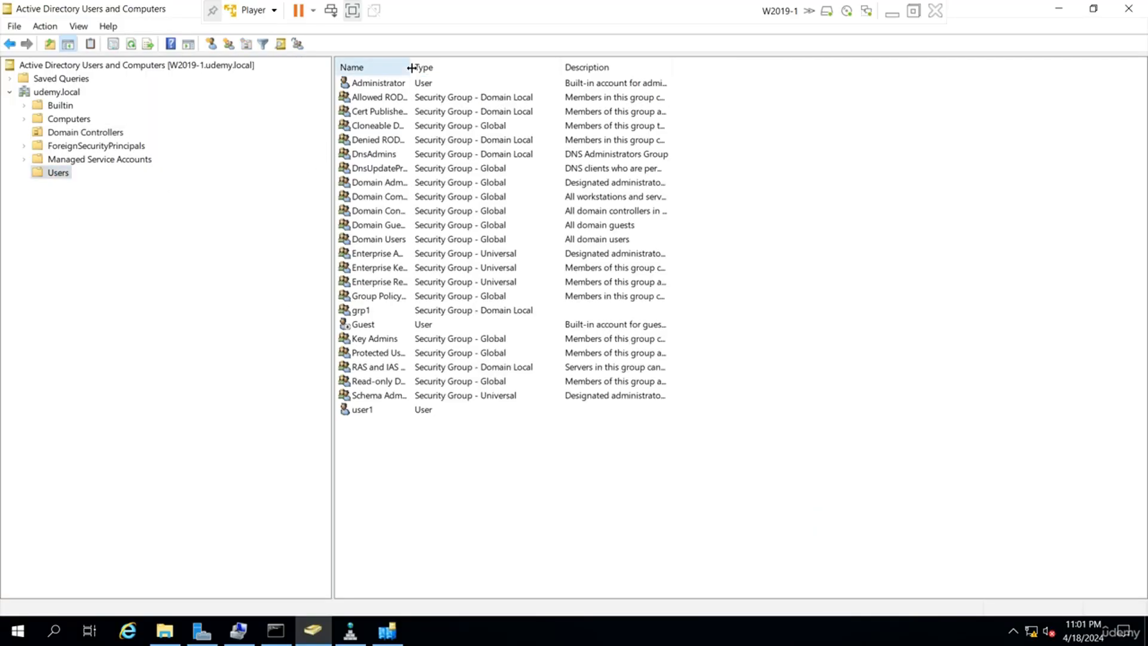
pyautogui.moveTo(411, 66); pyautogui.dragTo(554, 66)
# Confirm Domain Admins' only member is Administrator, then minimize W2019-1.
pyautogui.click(407, 183)
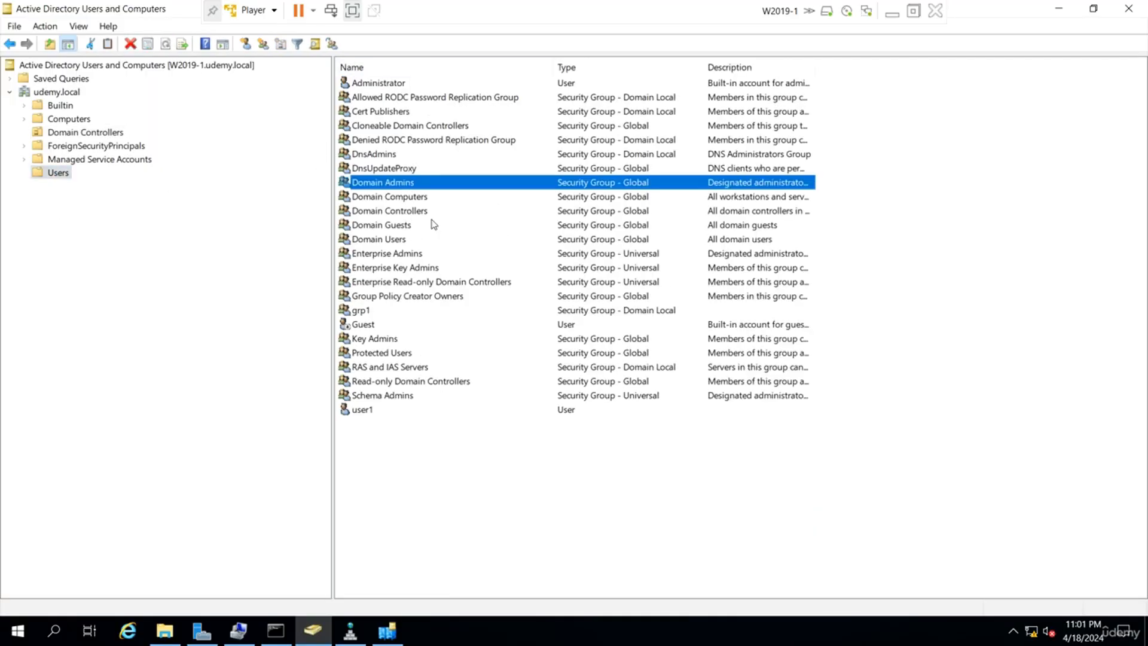
pyautogui.doubleClick(457, 185)
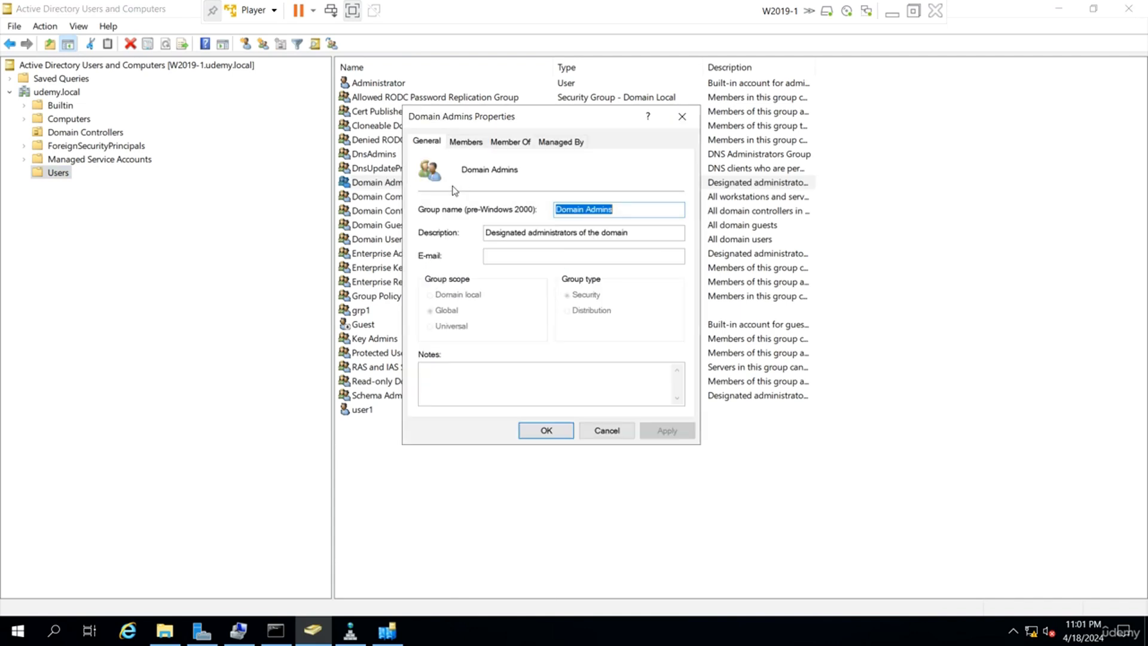
pyautogui.click(465, 141)
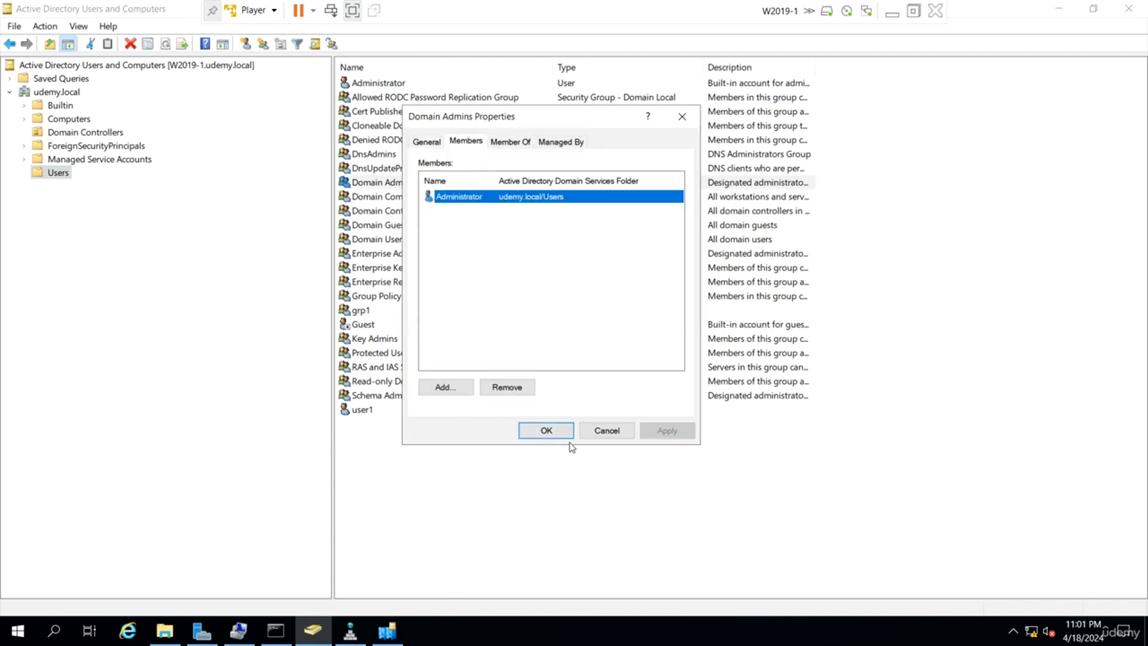
pyautogui.click(607, 432)
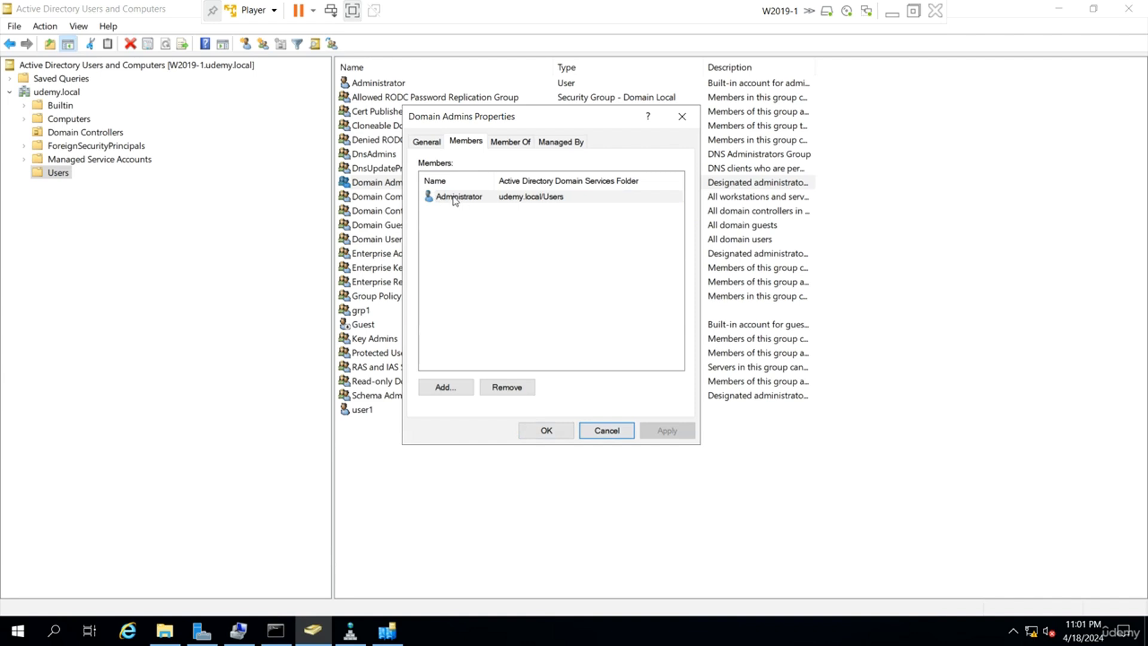
pyautogui.click(612, 432)
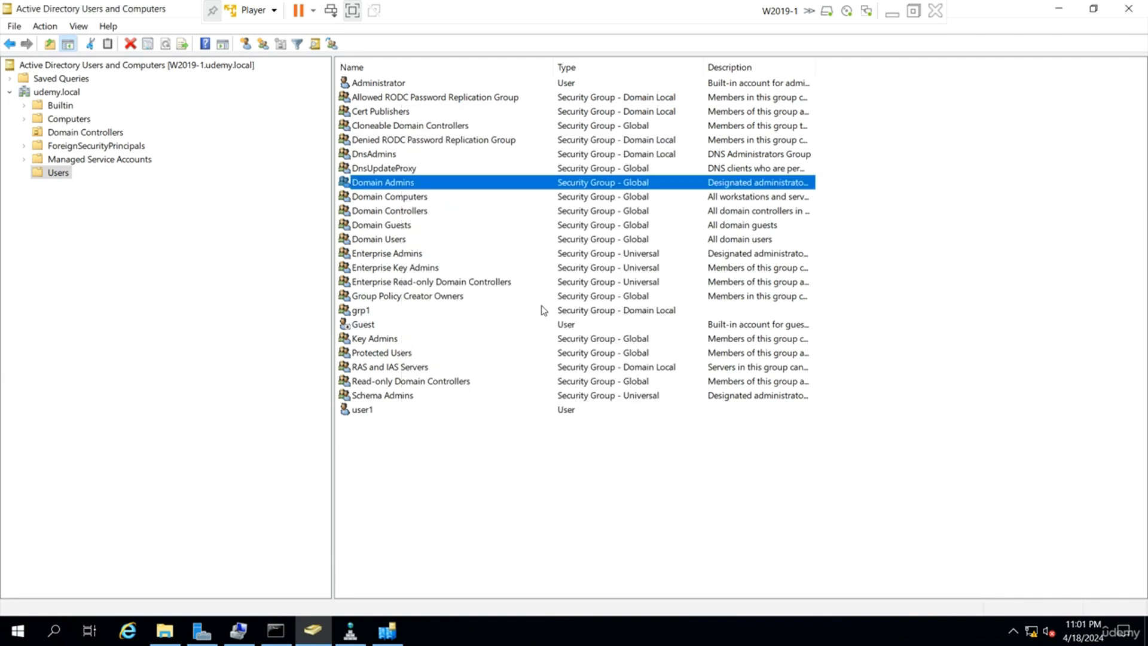
pyautogui.click(403, 256)
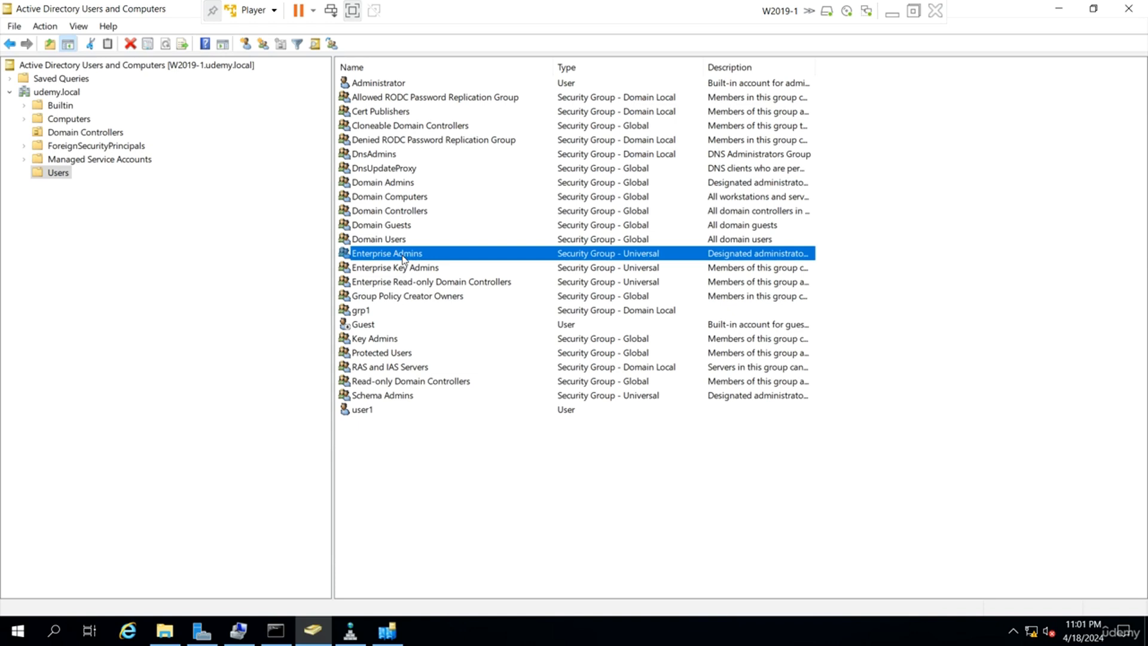
pyautogui.click(407, 185)
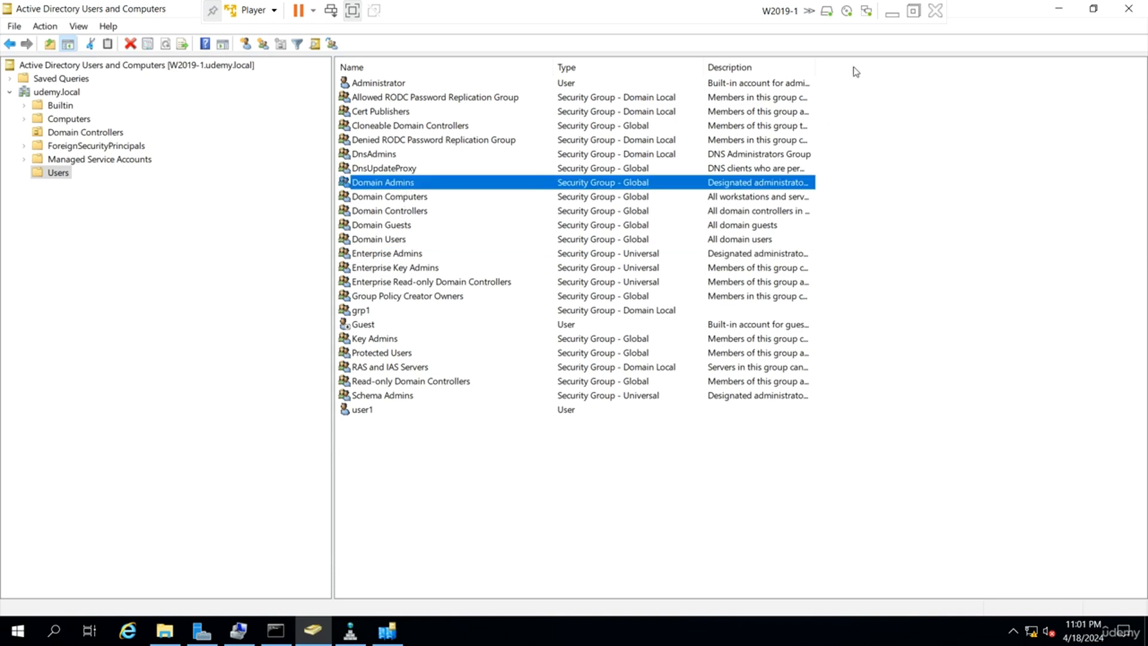
pyautogui.click(892, 14)
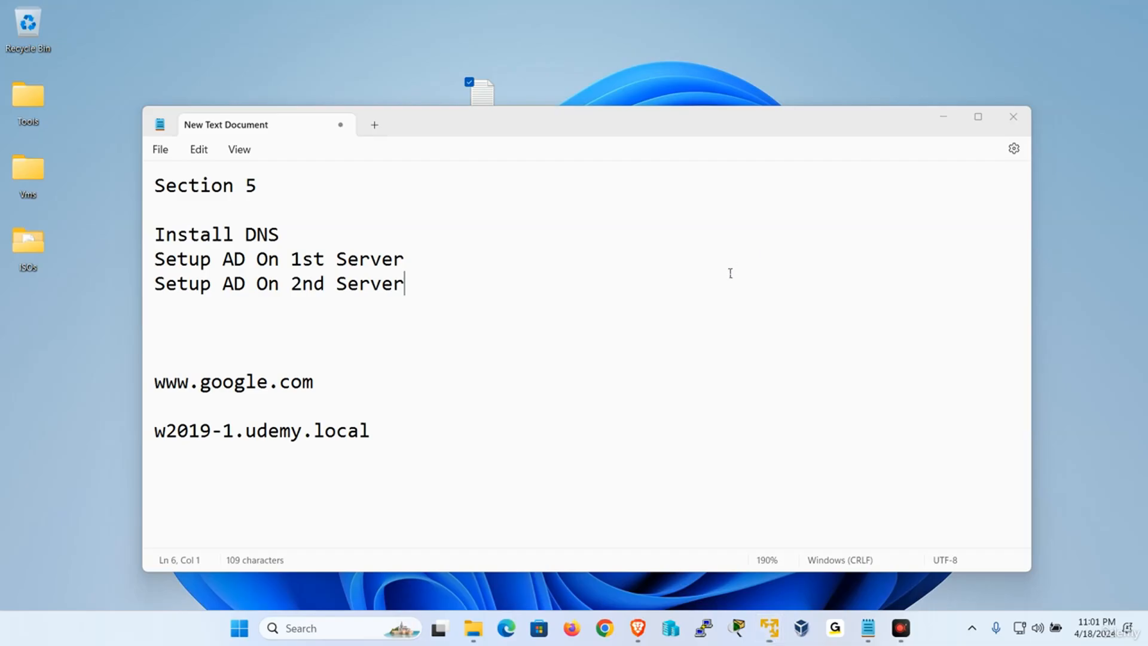
# Switch to W2019-2, leave full screen, and enter udemy.local as the domain.
pyautogui.moveTo(776, 632)
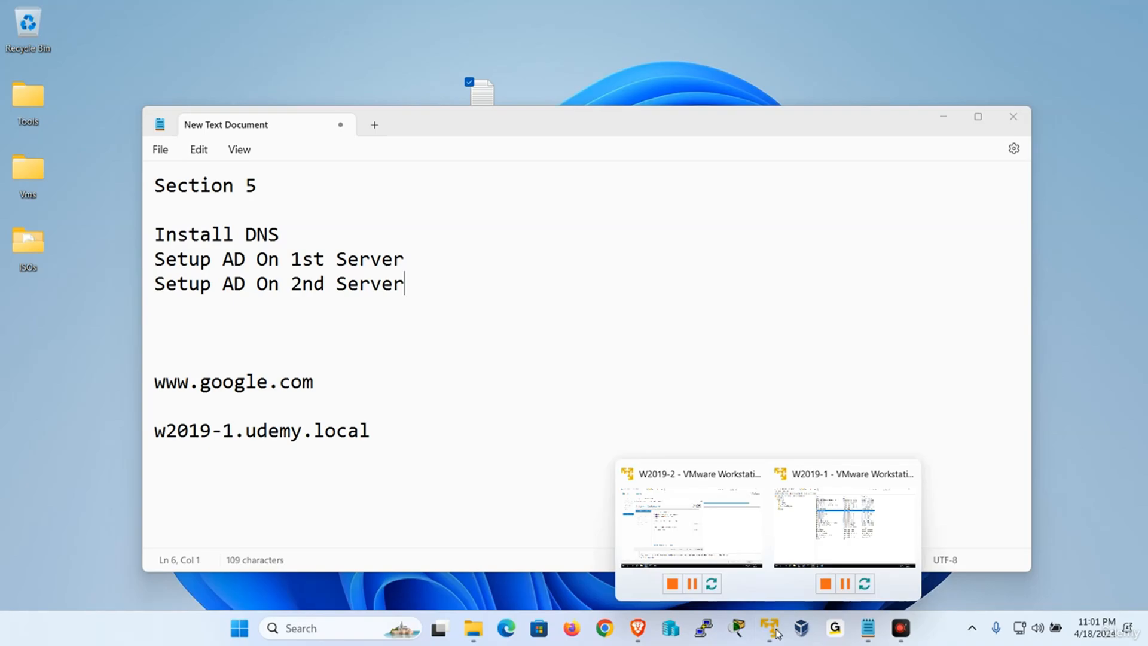
pyautogui.click(725, 523)
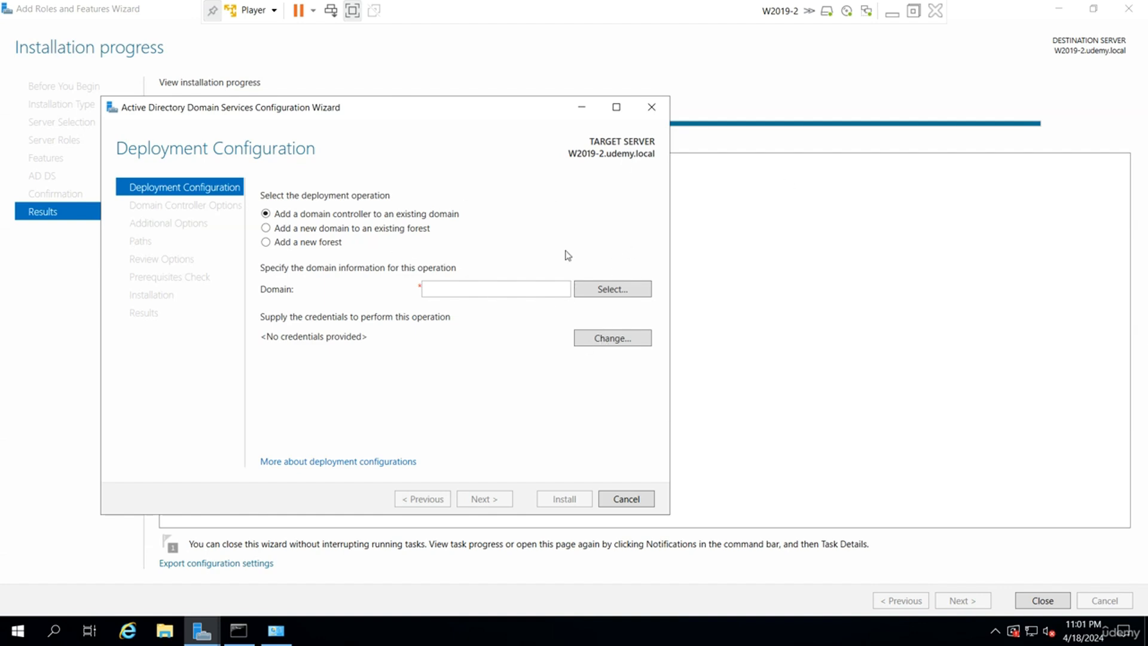
pyautogui.click(352, 10)
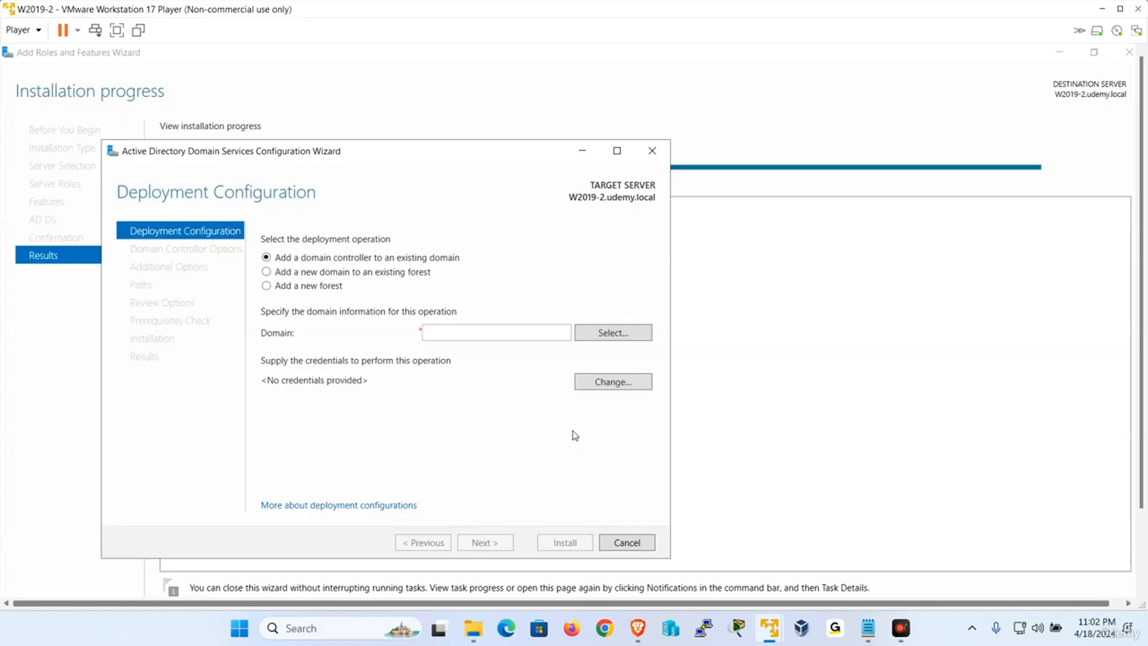
pyautogui.click(464, 332)
pyautogui.write('udemy.local')
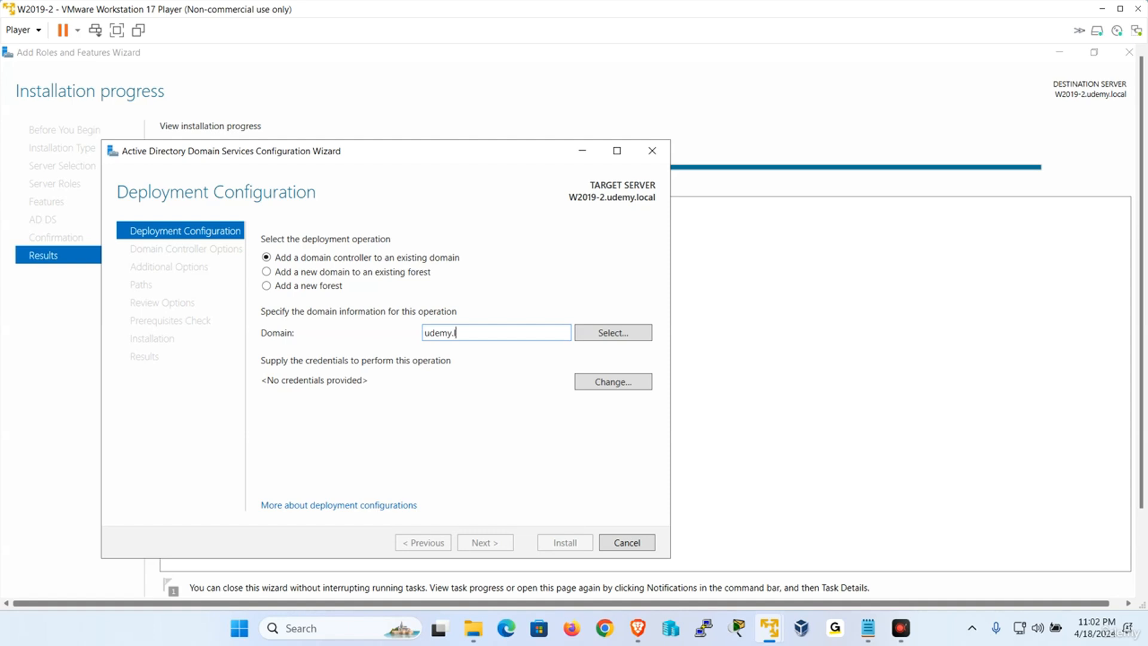
# Supply udemy\administrator and its password as deployment credentials, then restore full screen.
pyautogui.click(602, 383)
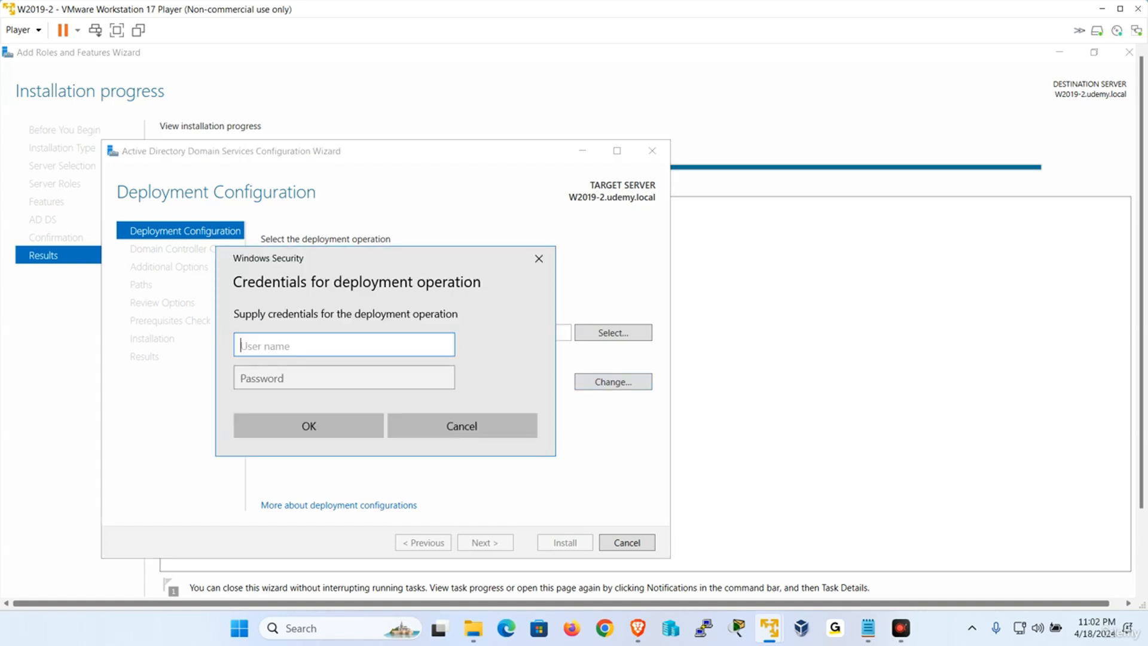
pyautogui.write('udemy\\adminis')
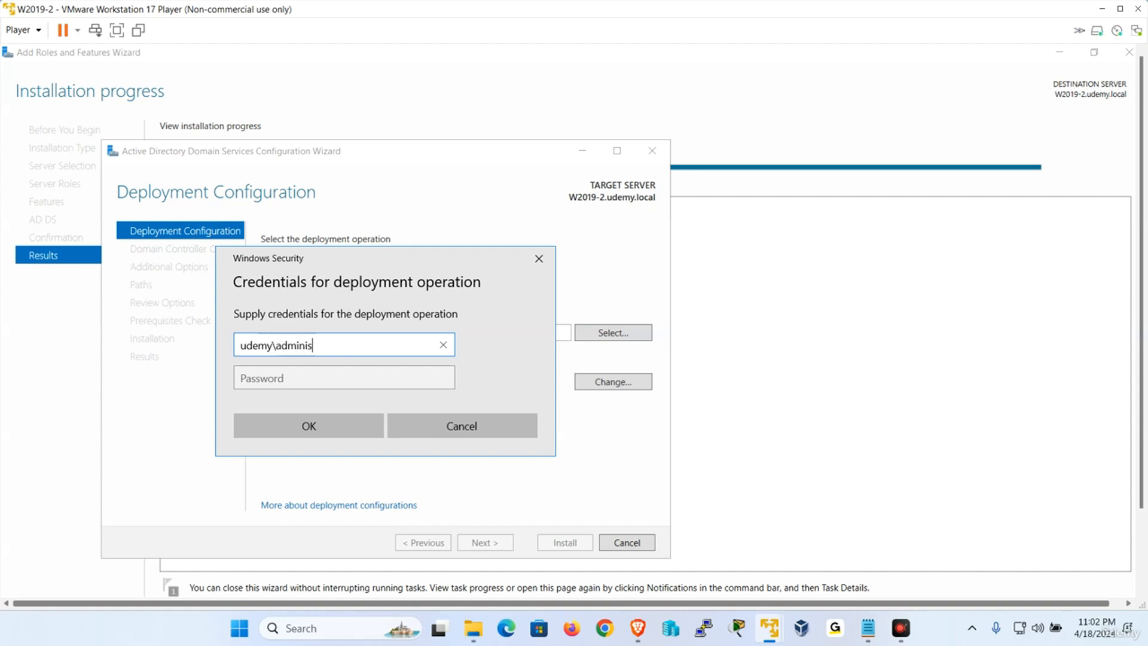
pyautogui.write('trator')
pyautogui.press('Tab')
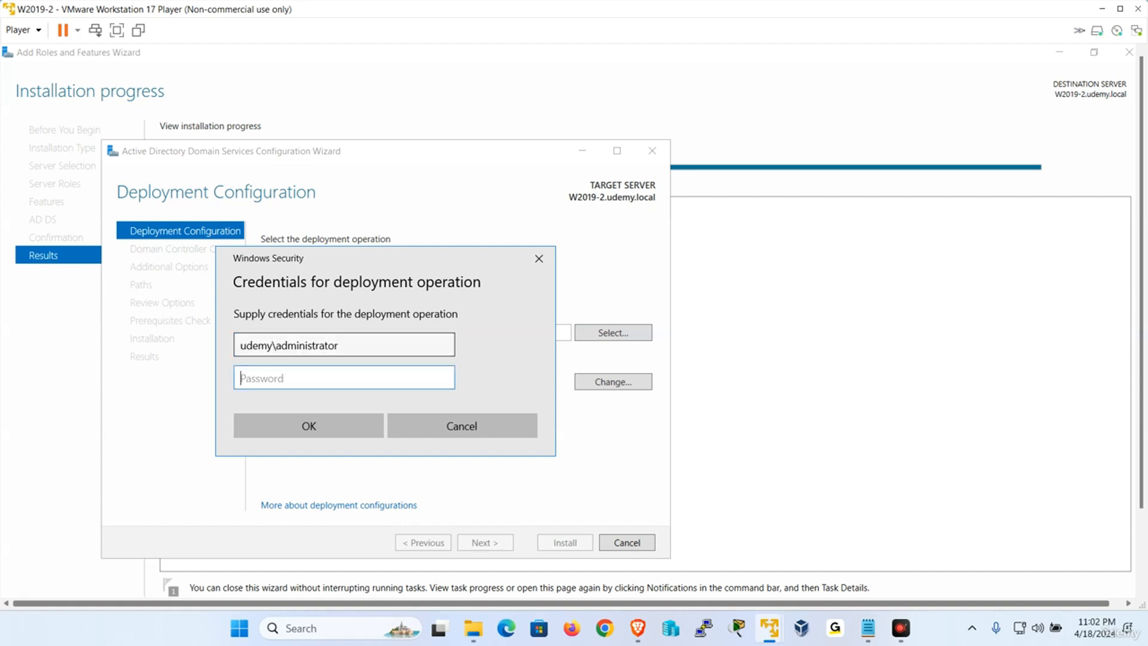
pyautogui.press('capslock')
pyautogui.write('P')
pyautogui.press('capslock')
pyautogui.write('a$$w0rd')
pyautogui.press('Return')
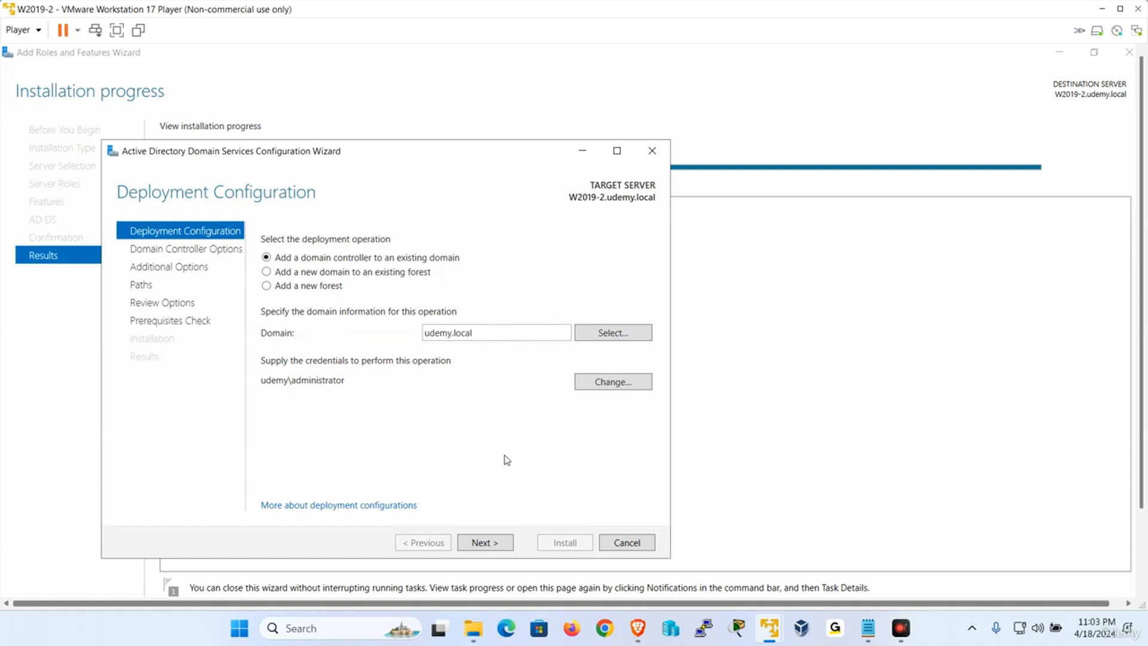
pyautogui.click(117, 30)
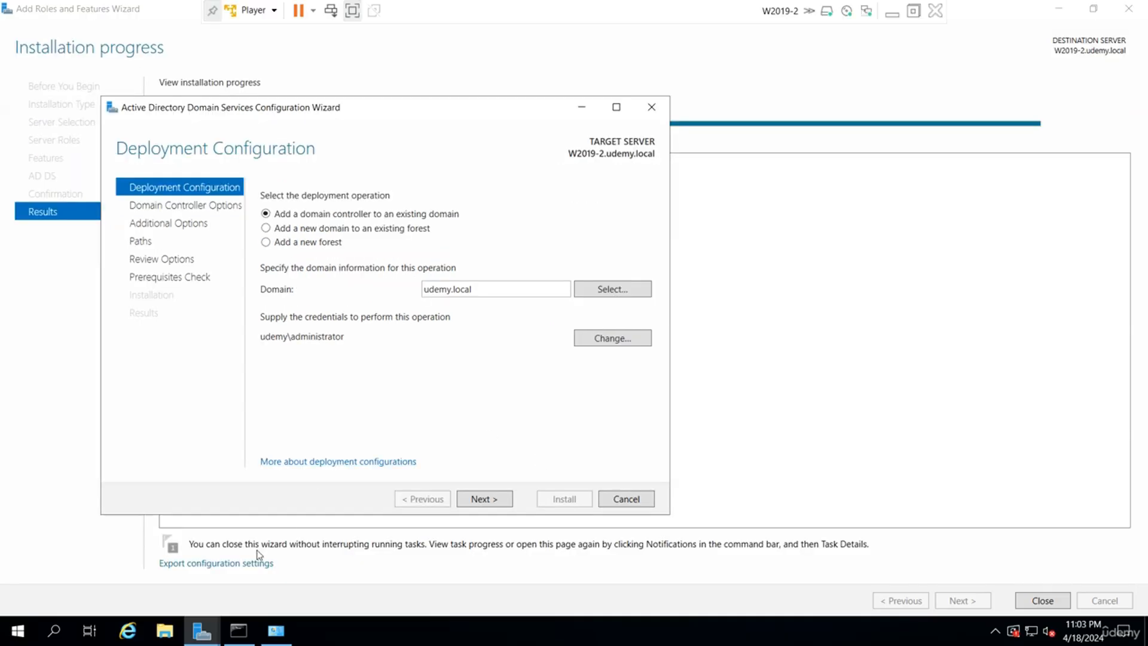
pyautogui.click(210, 637)
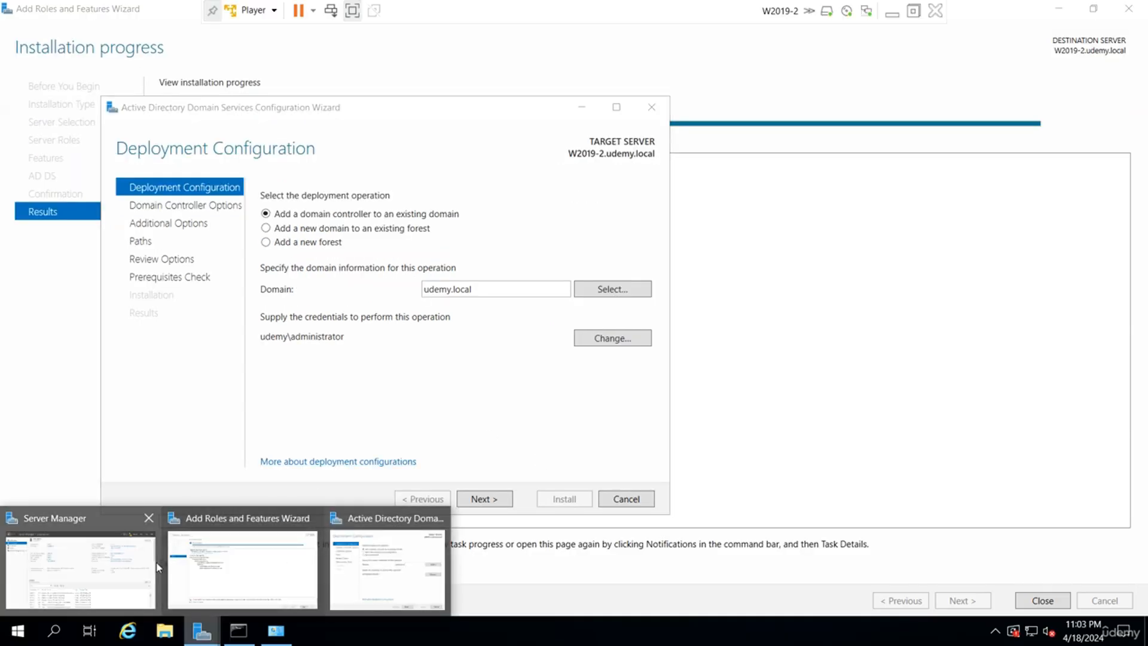
pyautogui.click(221, 566)
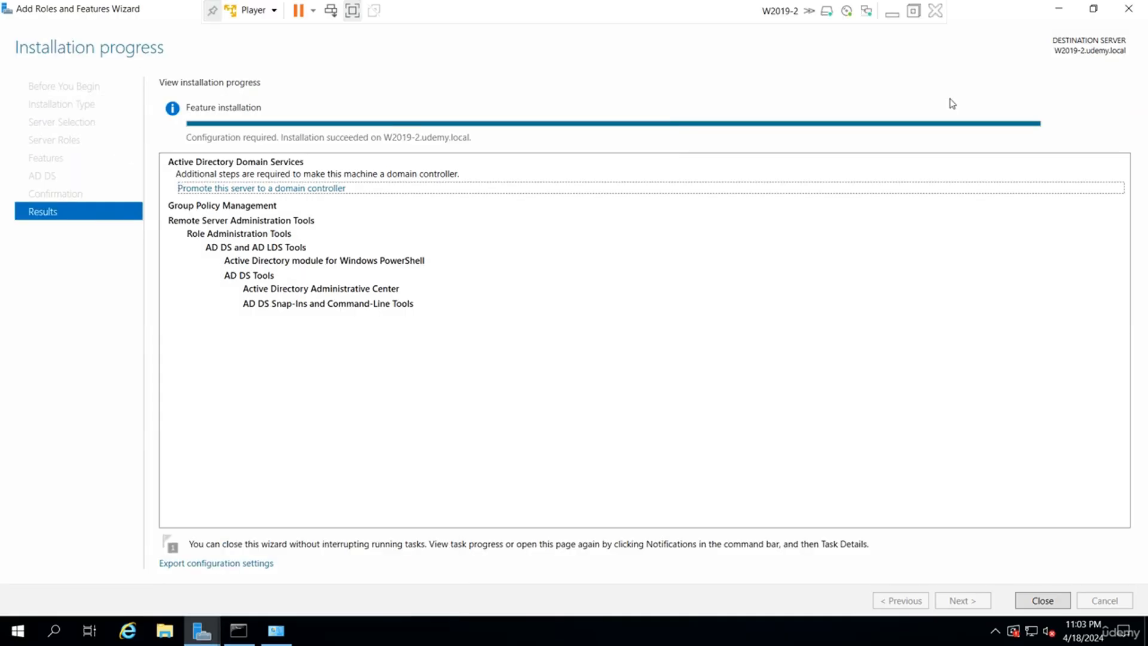
pyautogui.click(1060, 8)
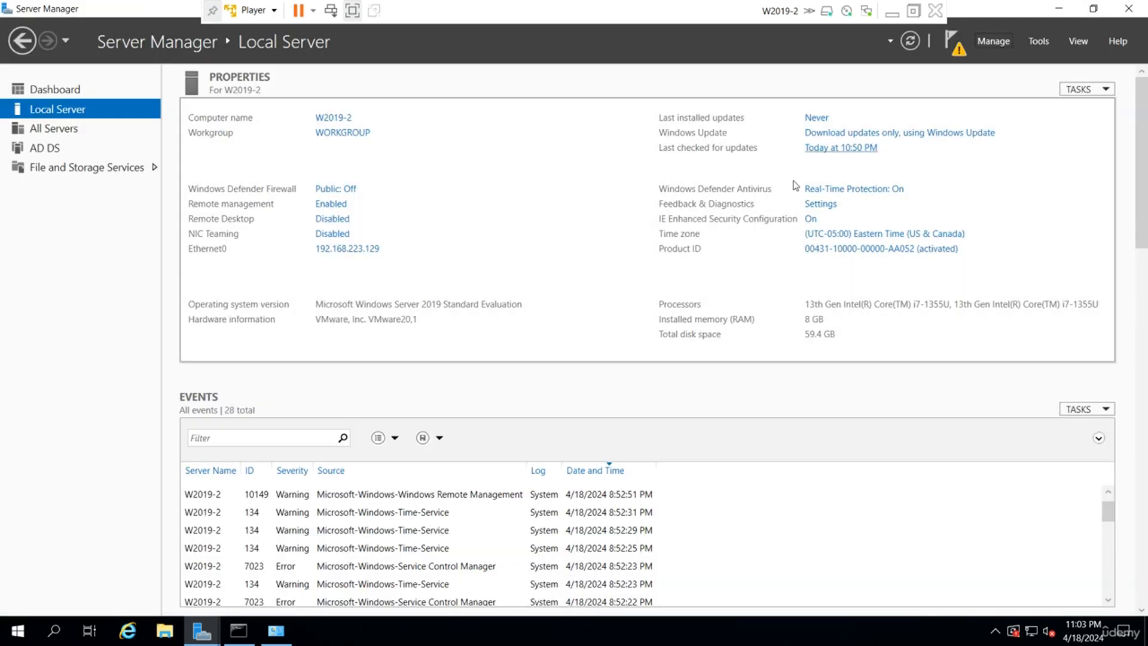
pyautogui.click(1040, 40)
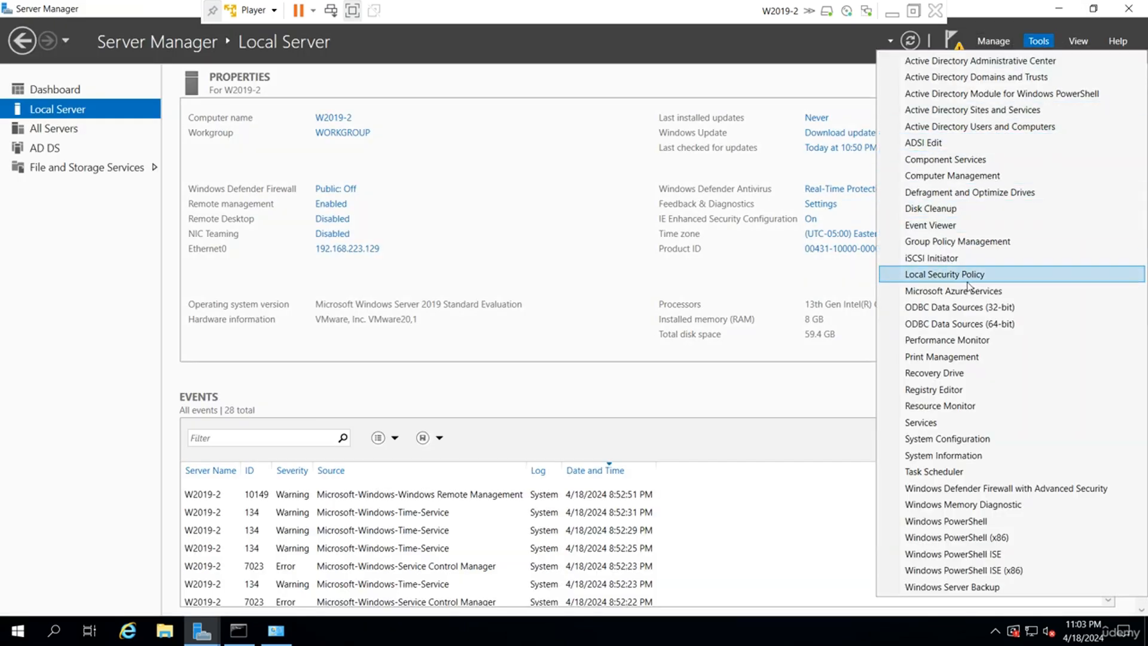
pyautogui.click(955, 176)
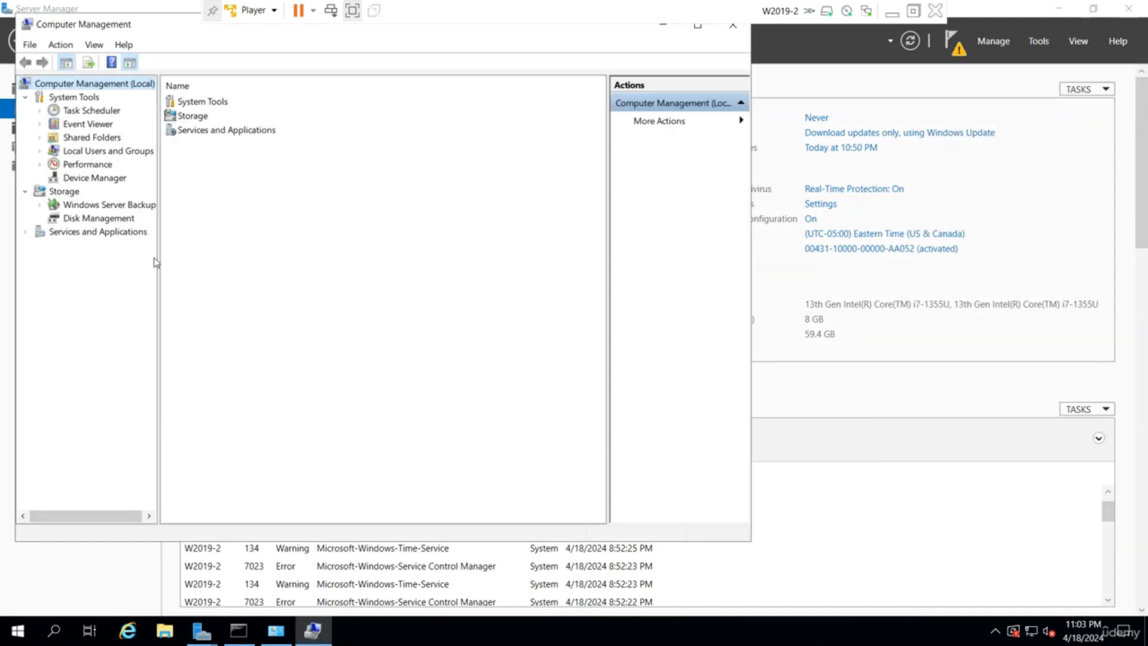
pyautogui.doubleClick(105, 150)
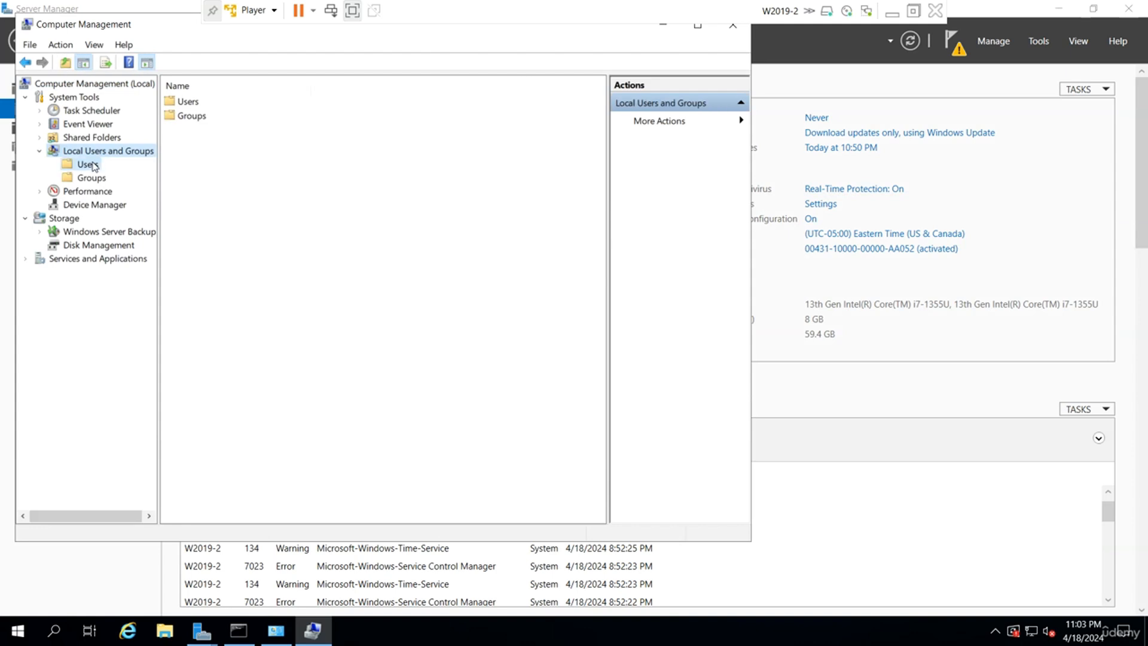
pyautogui.click(88, 164)
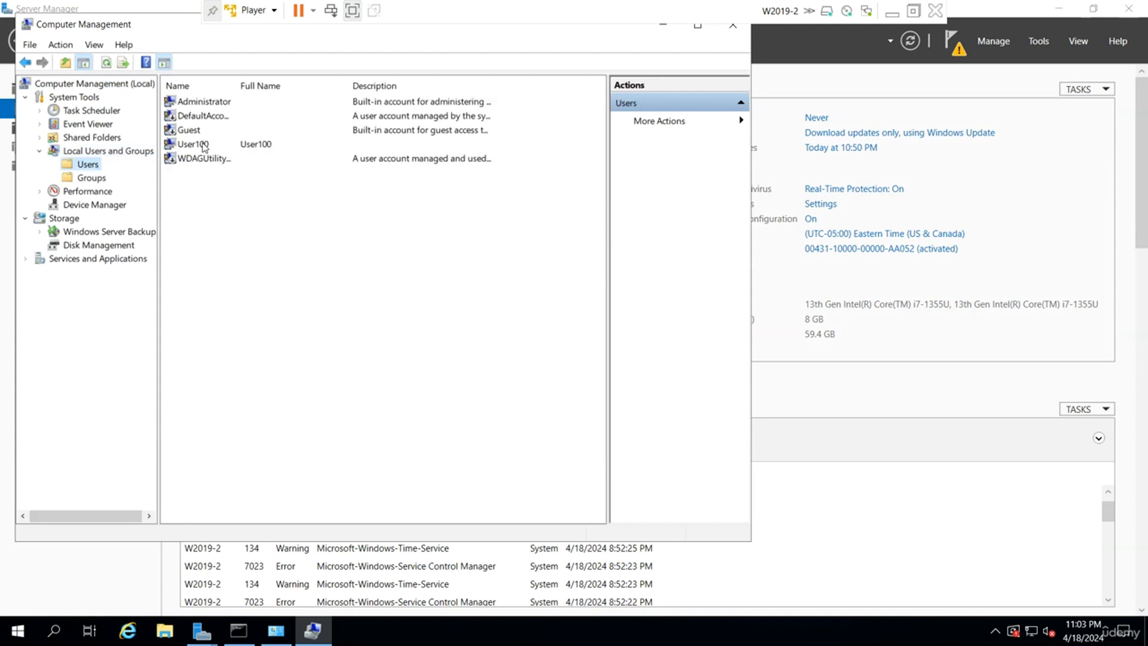
pyautogui.click(201, 145)
pyautogui.click(95, 179)
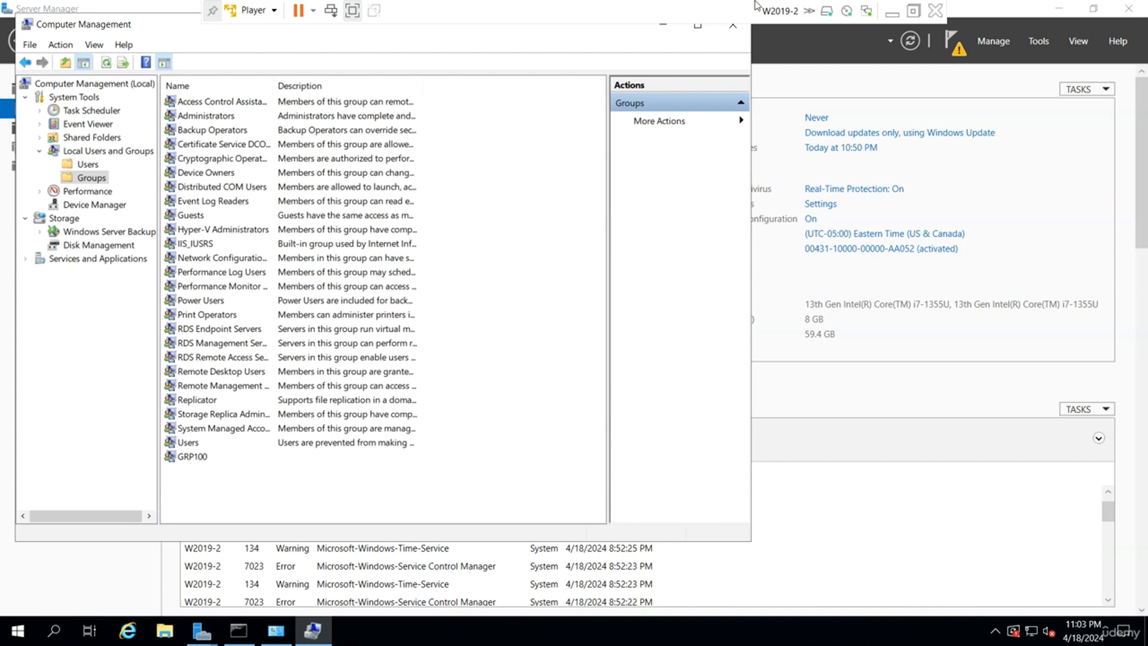
pyautogui.moveTo(153, 35); pyautogui.dragTo(221, 103)
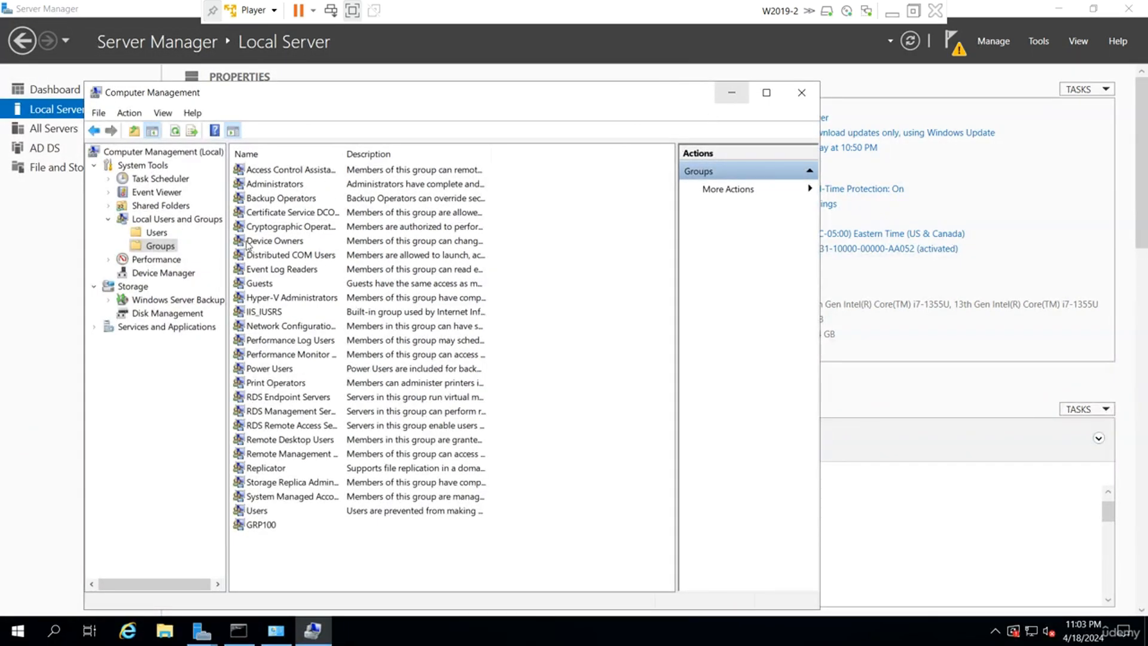
pyautogui.click(108, 206)
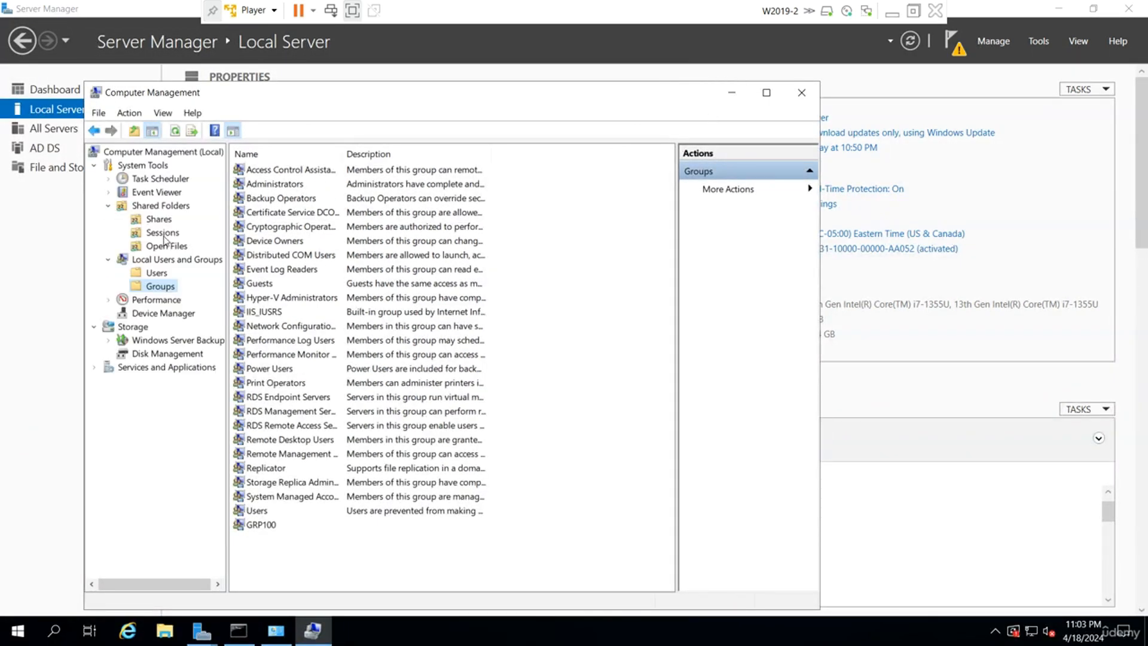
pyautogui.click(168, 221)
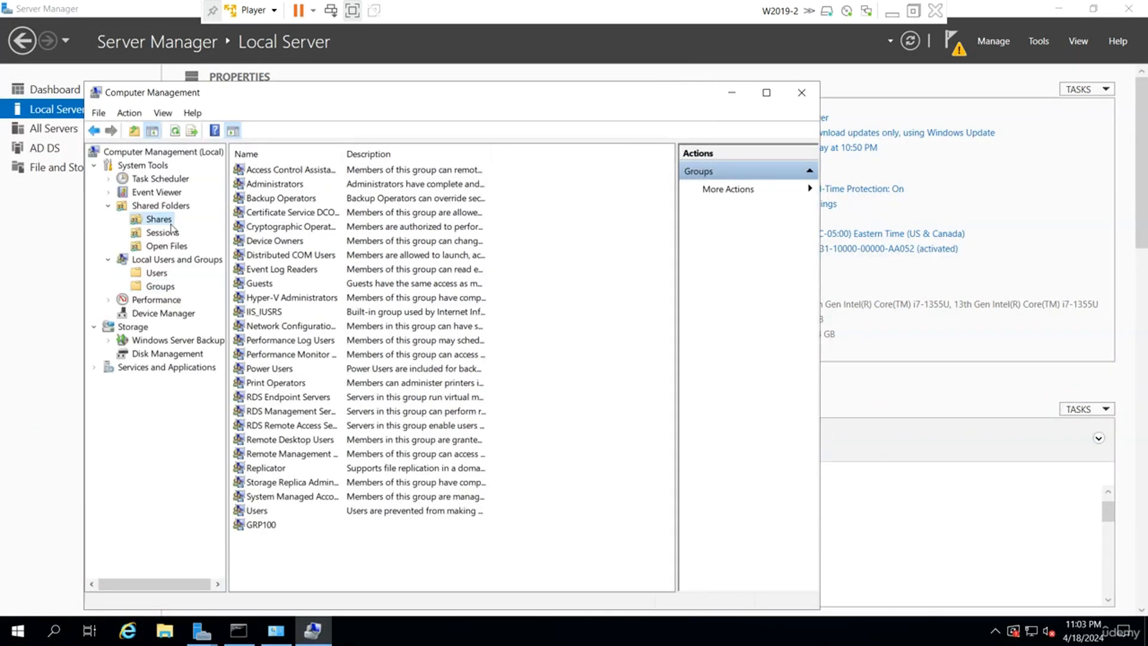
pyautogui.click(731, 93)
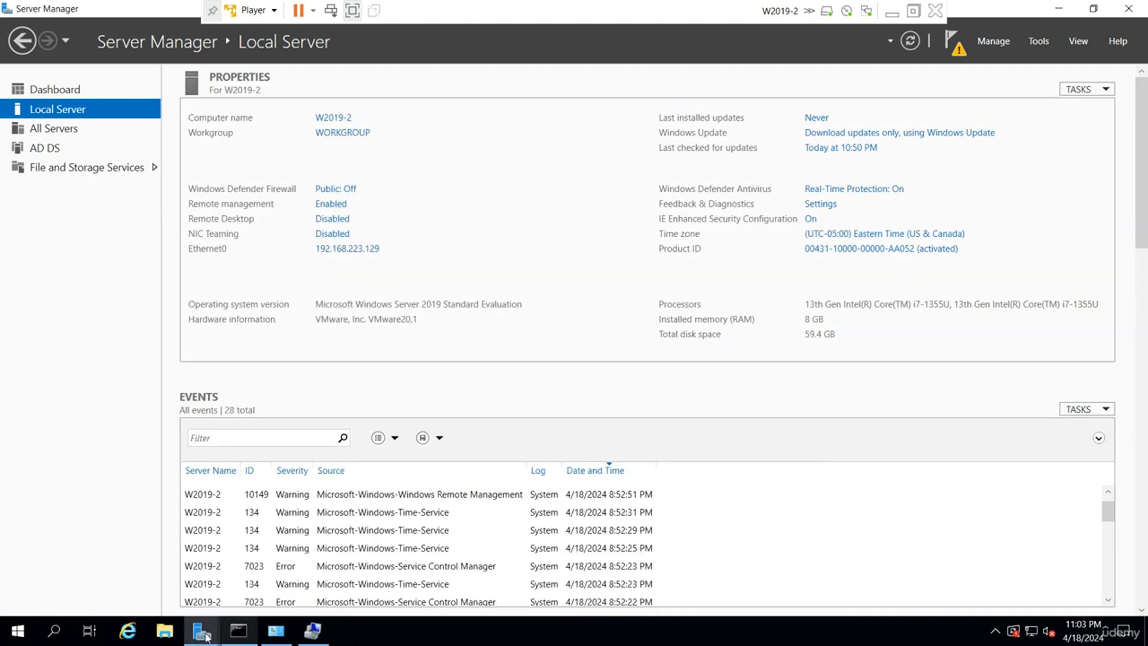
# Clear the DNS server option, enter and confirm the DSRM password, and continue to Additional Options.
pyautogui.click(375, 545)
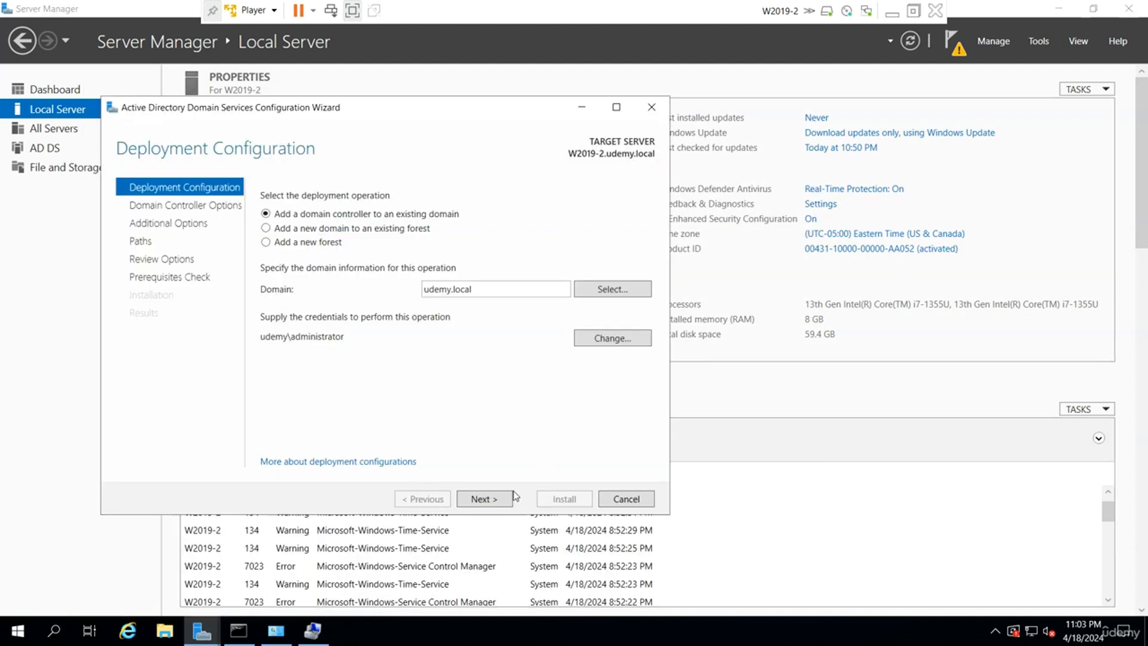
pyautogui.click(497, 500)
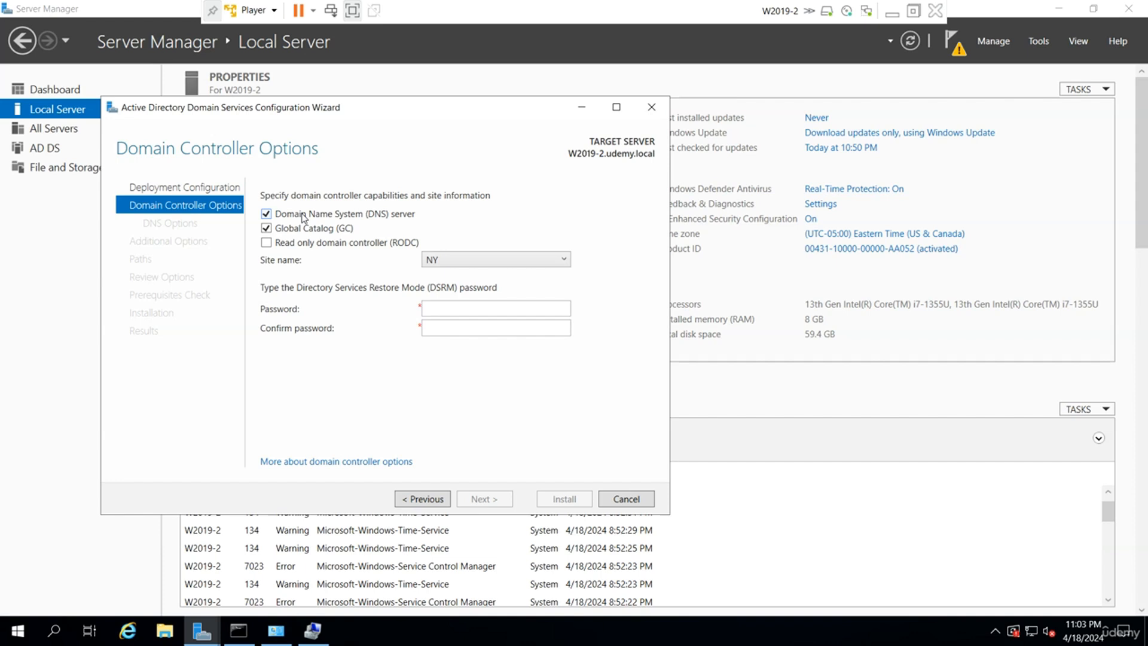
pyautogui.click(303, 215)
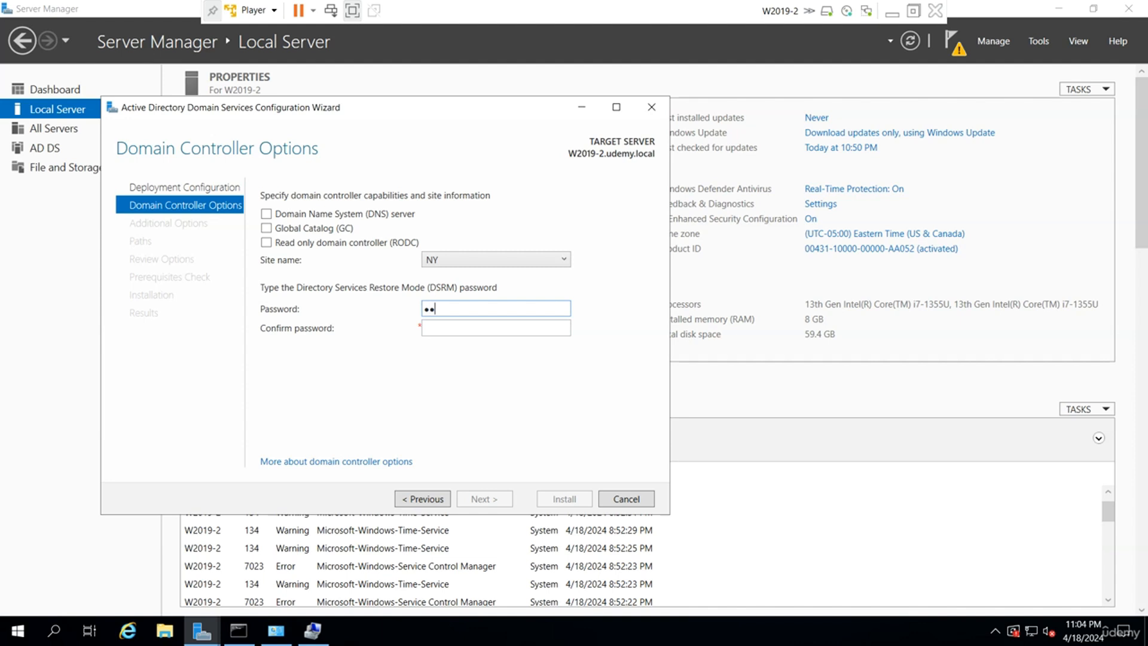
pyautogui.write('•••••')
pyautogui.press('Tab')
pyautogui.write('••••••••')
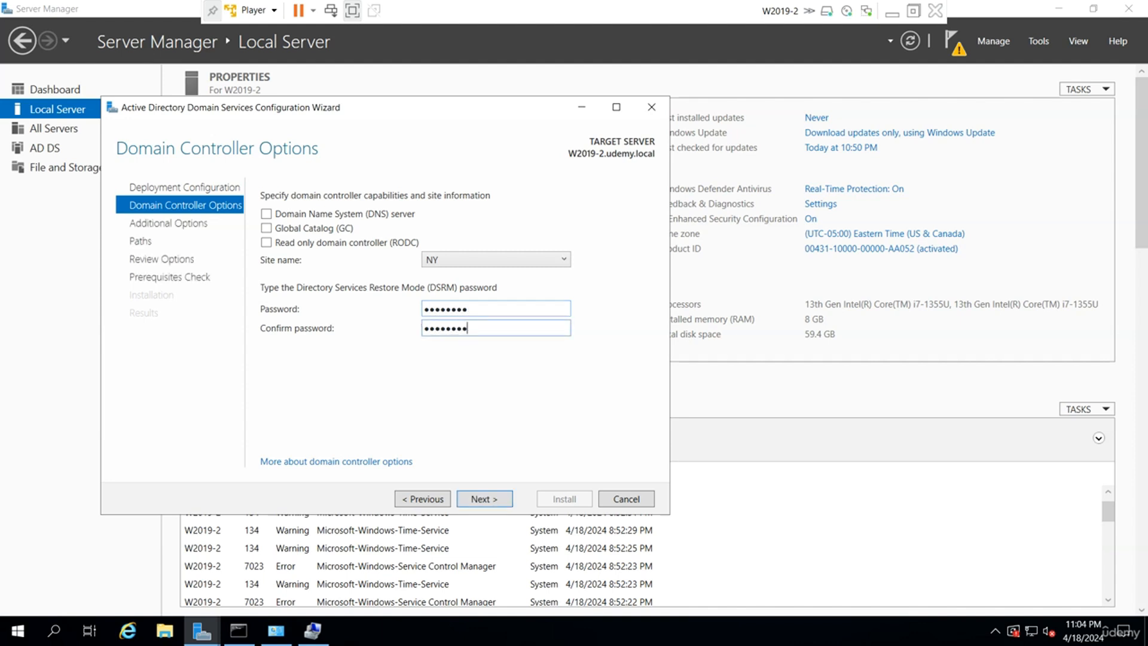
pyautogui.press('Return')
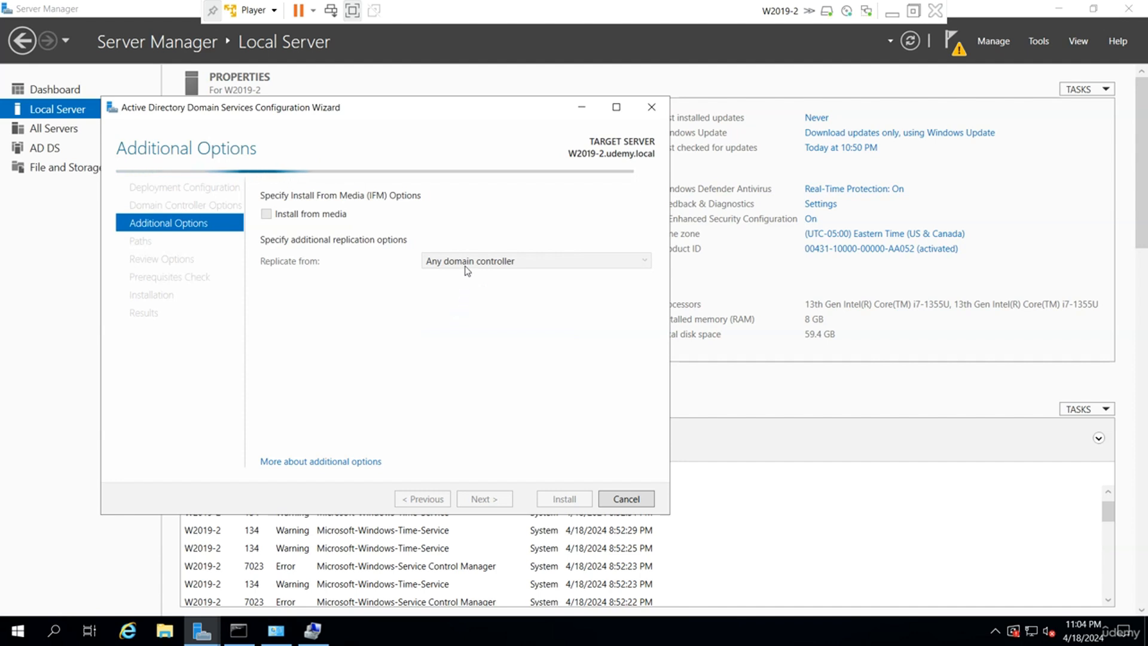
# Keep replication from Any domain controller and advance to the Paths page.
pyautogui.click(467, 270)
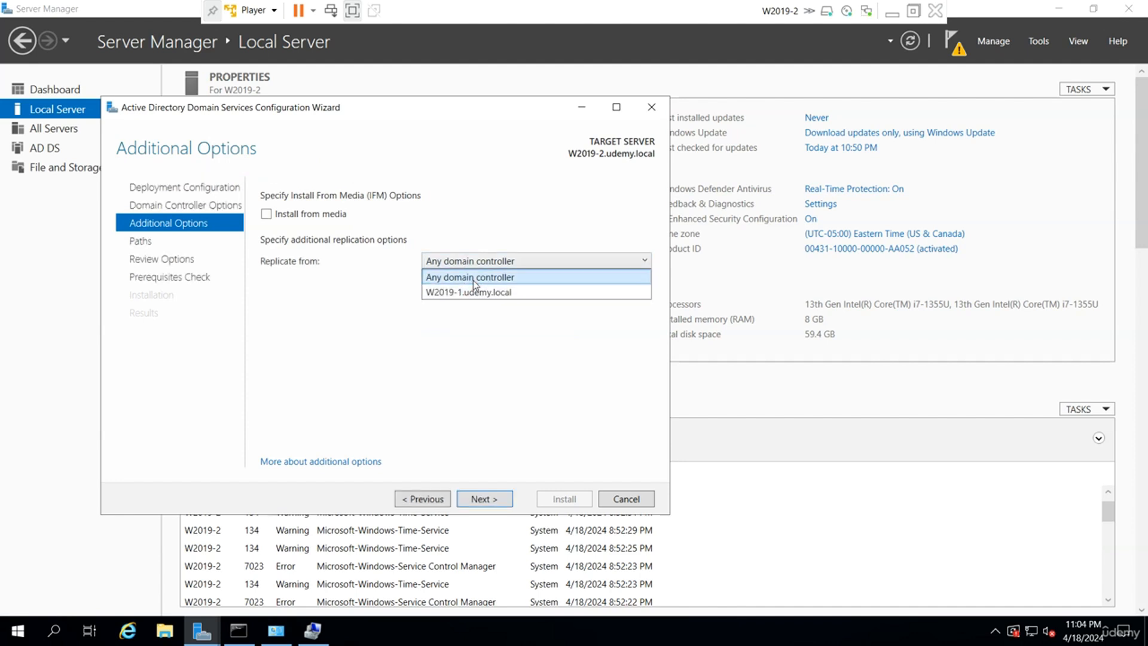
pyautogui.click(472, 277)
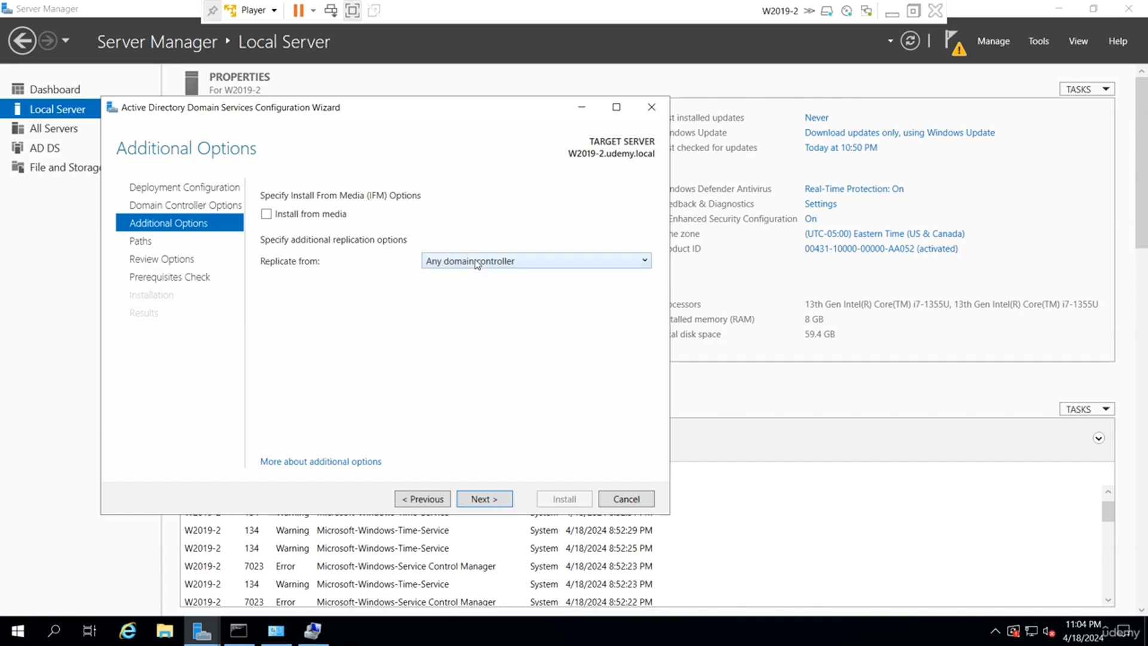
pyautogui.click(487, 503)
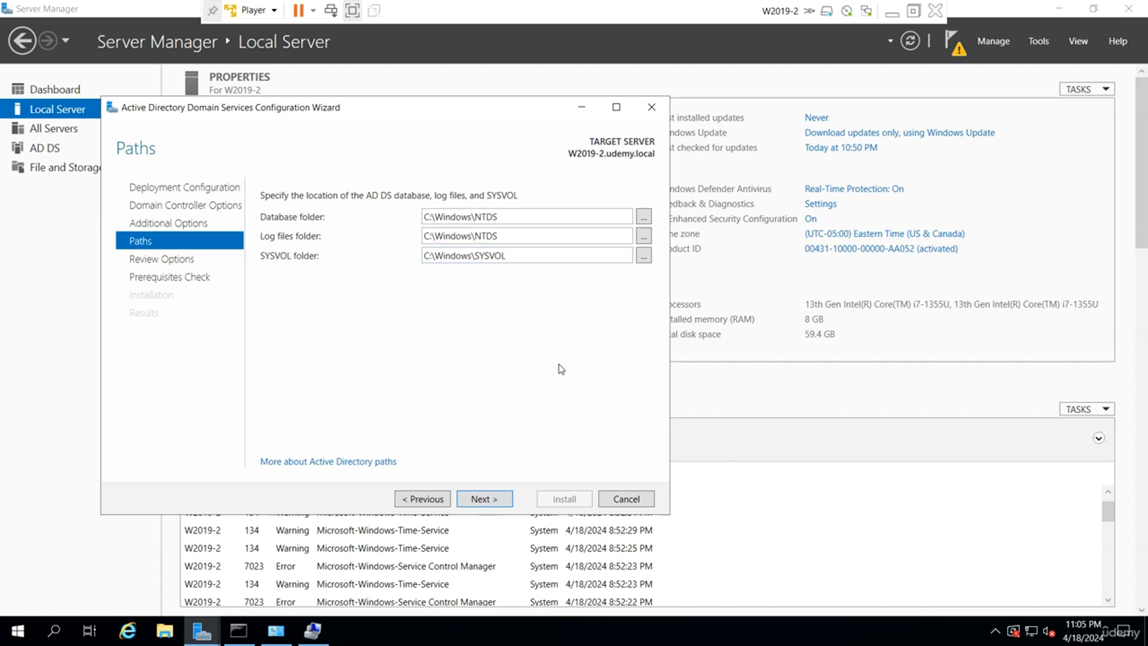
# Accept the default paths, pass the prerequisites check, and start the domain controller installation.
pyautogui.click(484, 499)
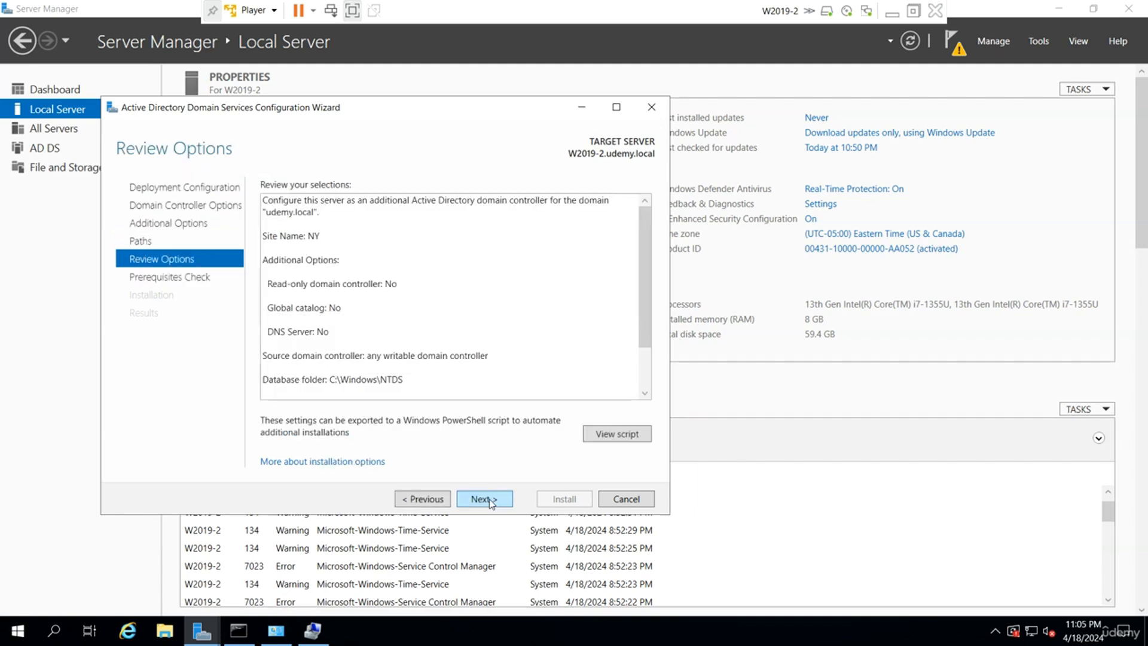
pyautogui.click(489, 500)
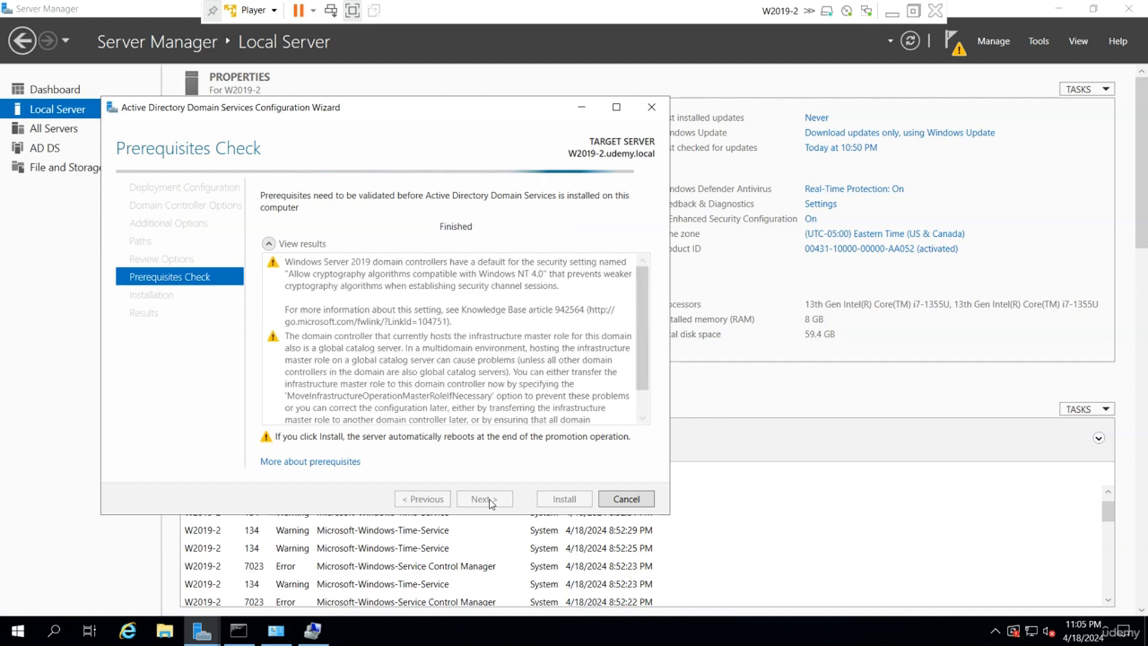
pyautogui.click(565, 499)
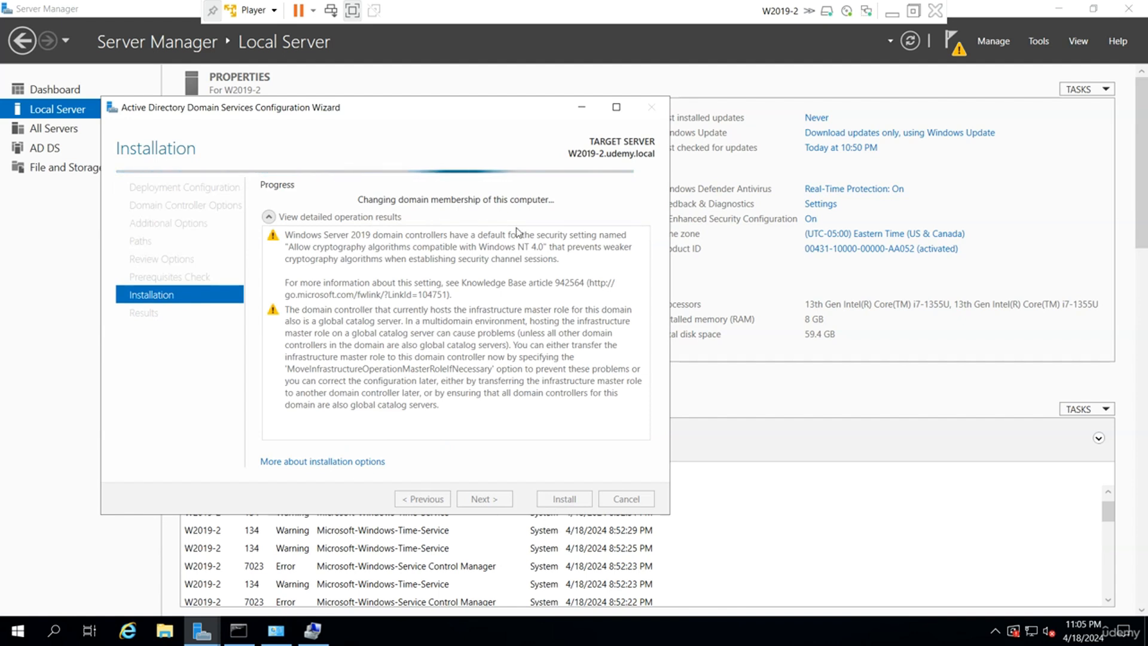
# On W2019-1, refresh the Domain Controllers list so W2019-2 appears alongside W2019-1.
pyautogui.click(892, 17)
pyautogui.moveTo(770, 627)
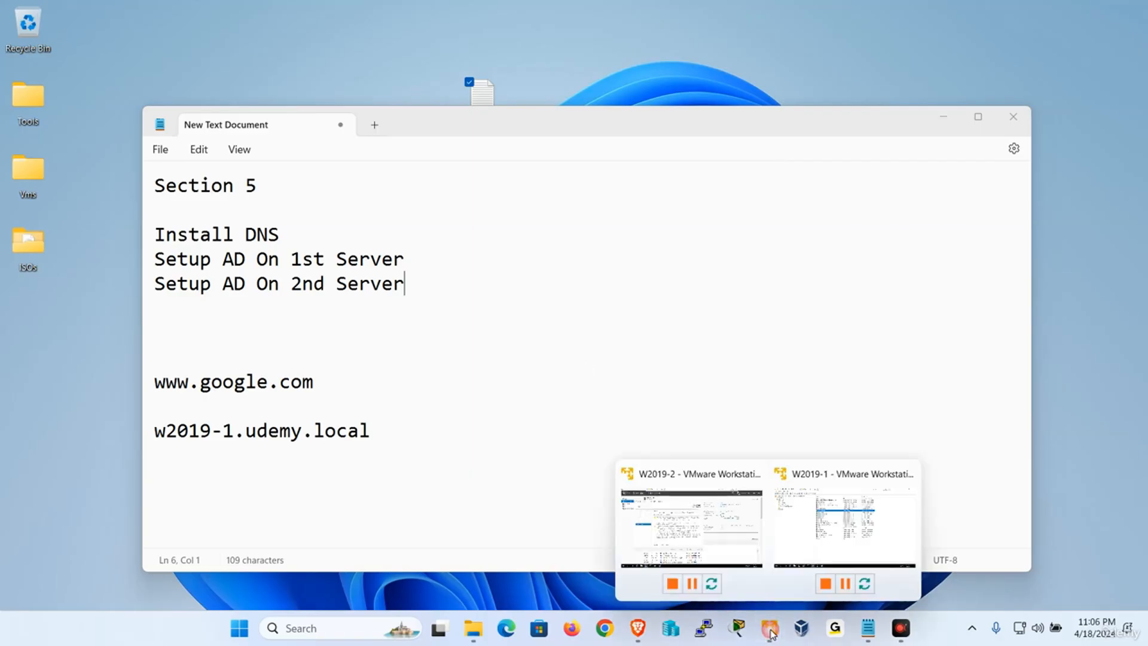
pyautogui.click(837, 530)
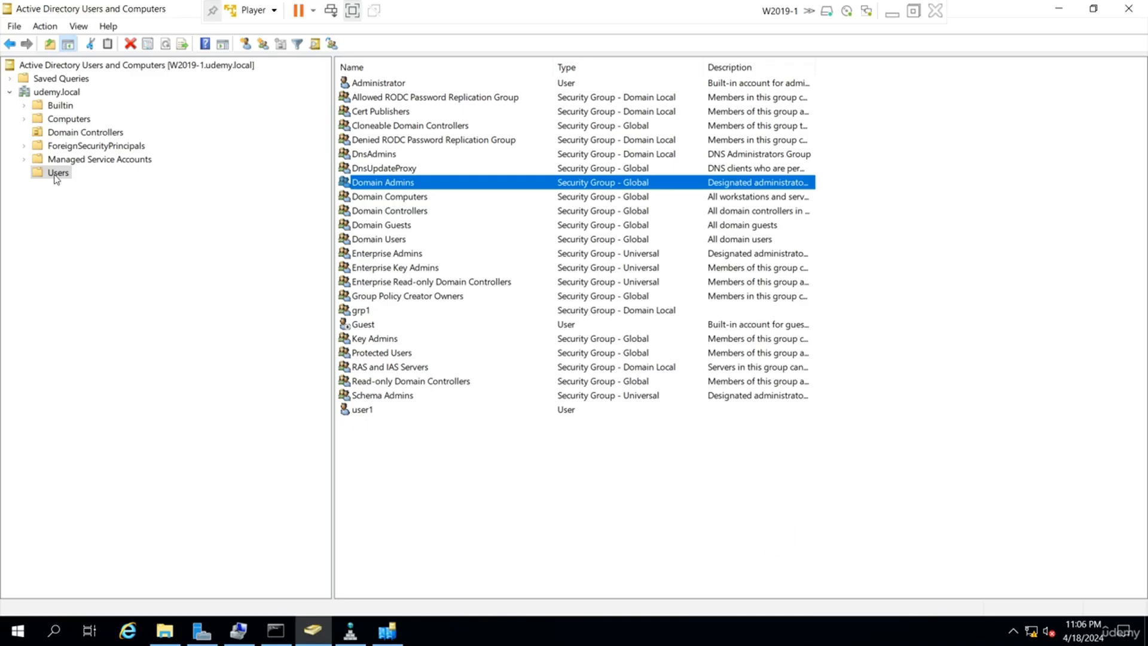
pyautogui.click(87, 134)
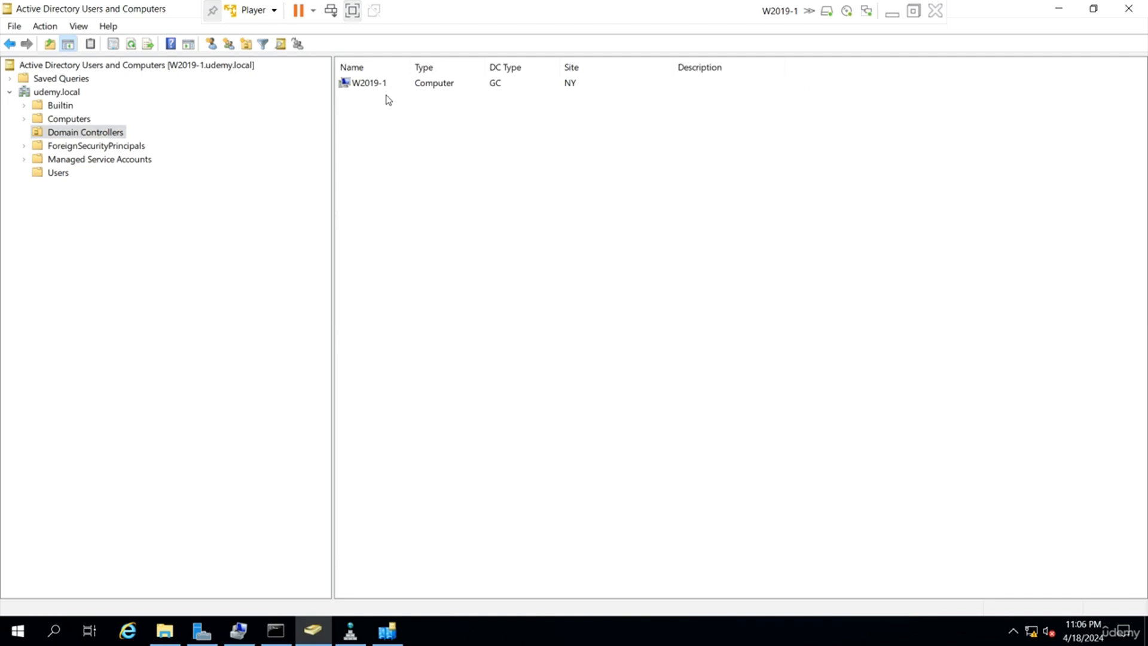
pyautogui.rightClick(603, 216)
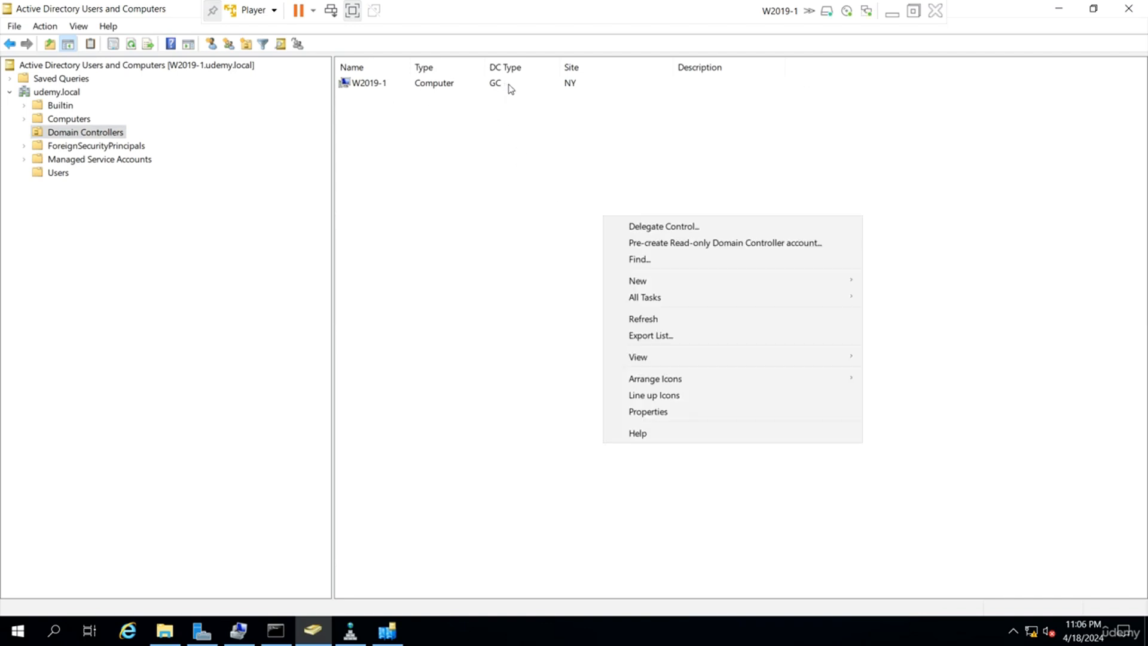
pyautogui.click(676, 323)
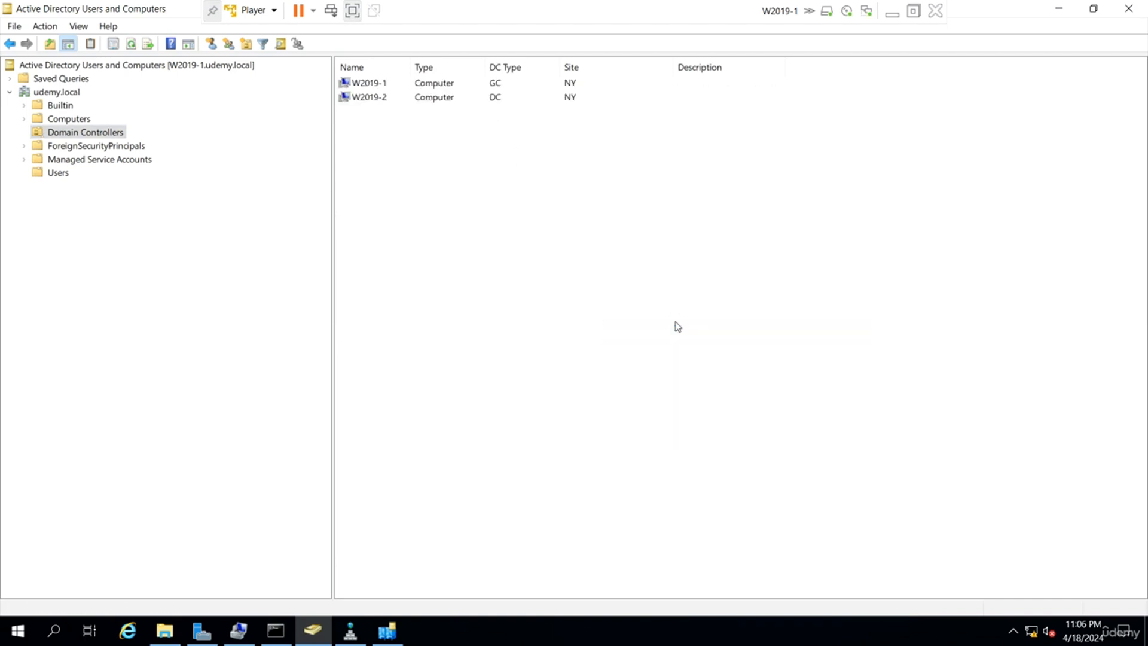
pyautogui.click(508, 99)
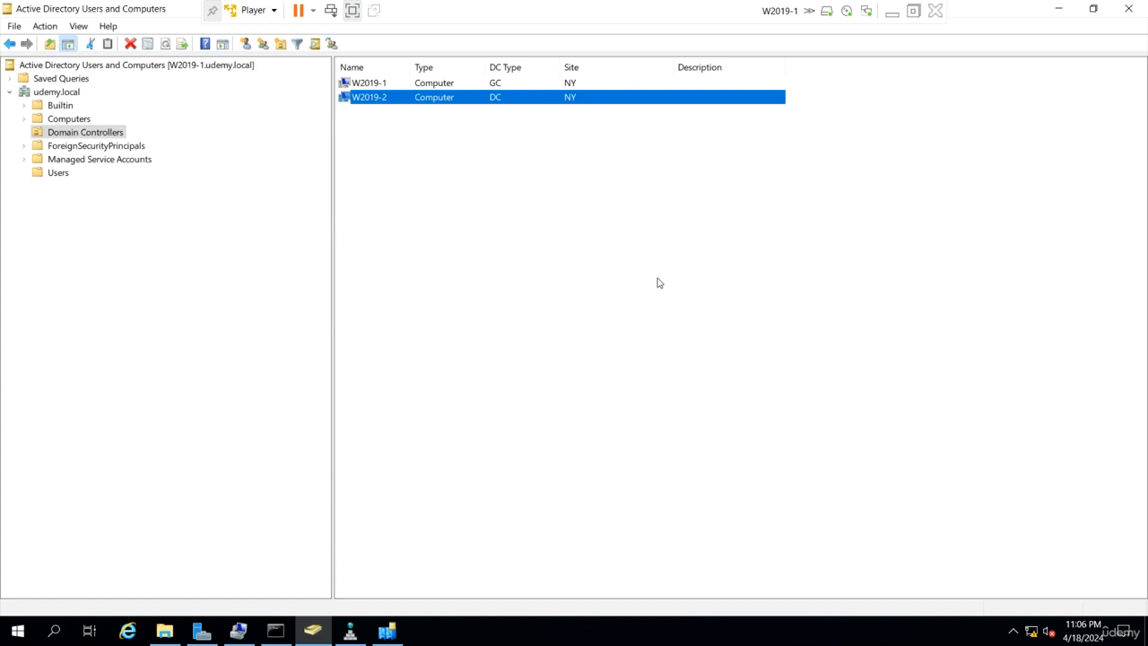
pyautogui.click(659, 296)
pyautogui.moveTo(677, 315); pyautogui.dragTo(402, 54)
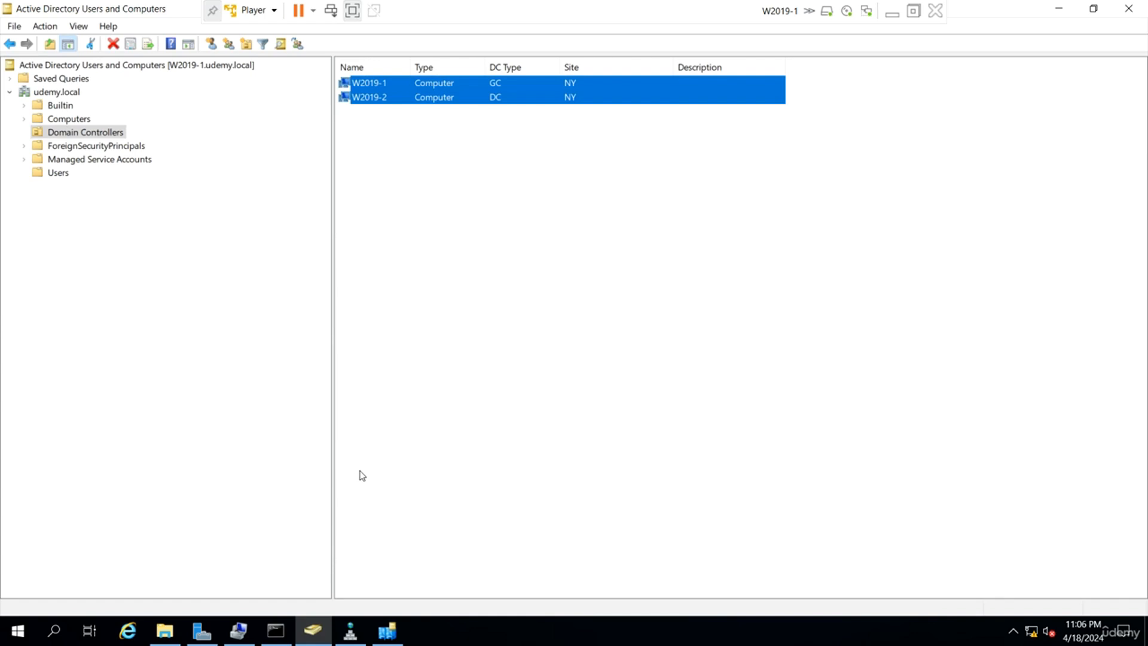
# Open Sites and Services and refresh the NY site to show its servers.
pyautogui.click(387, 631)
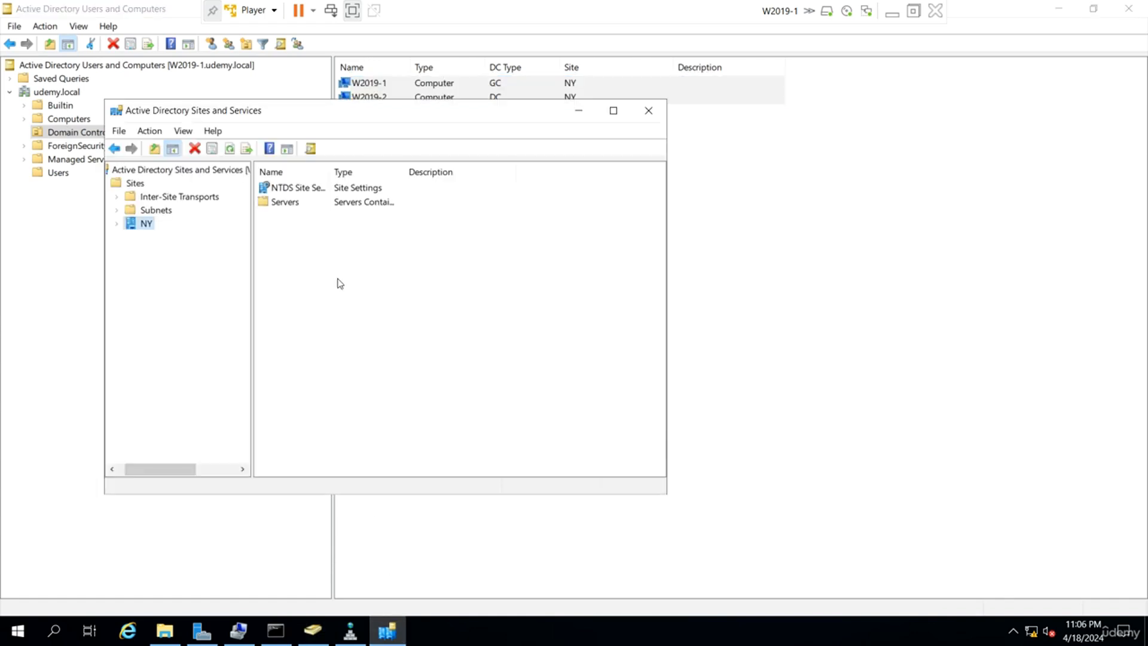
pyautogui.doubleClick(144, 225)
pyautogui.rightClick(141, 225)
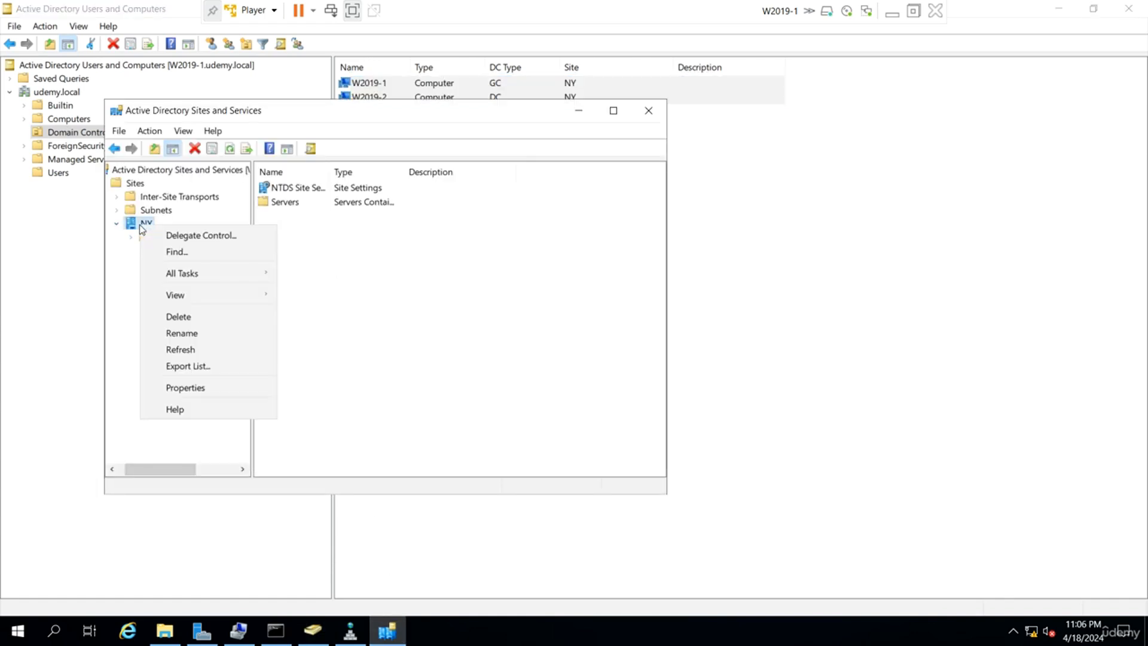
pyautogui.click(192, 350)
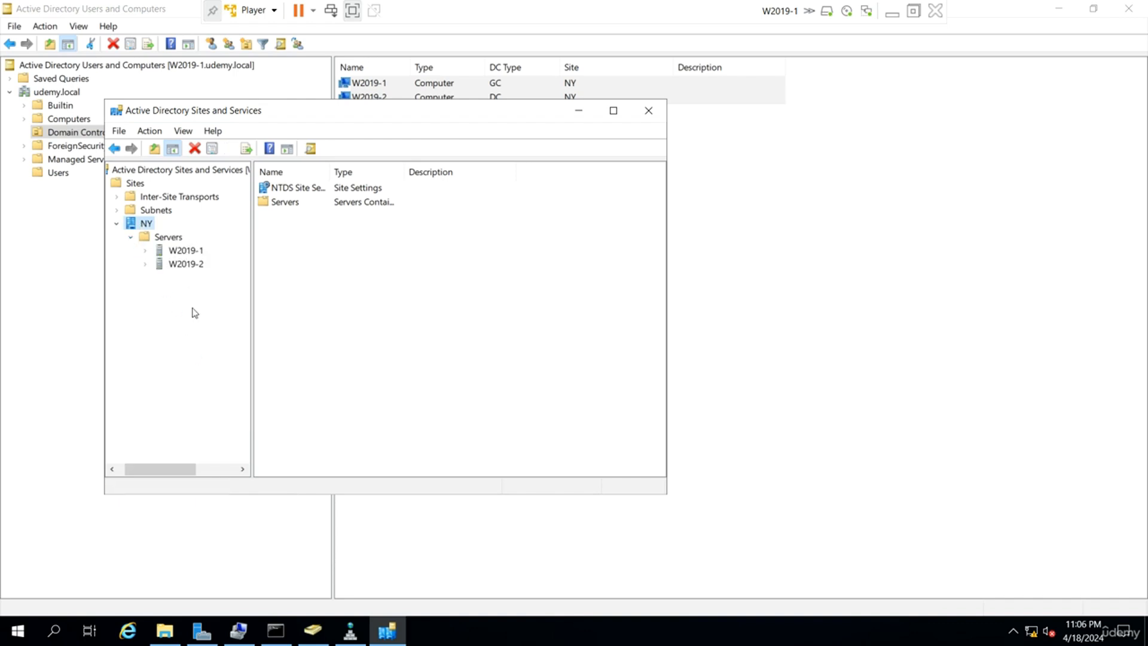
# Minimize the current VM and bring the W2019-2 virtual machine to the front.
pyautogui.click(898, 19)
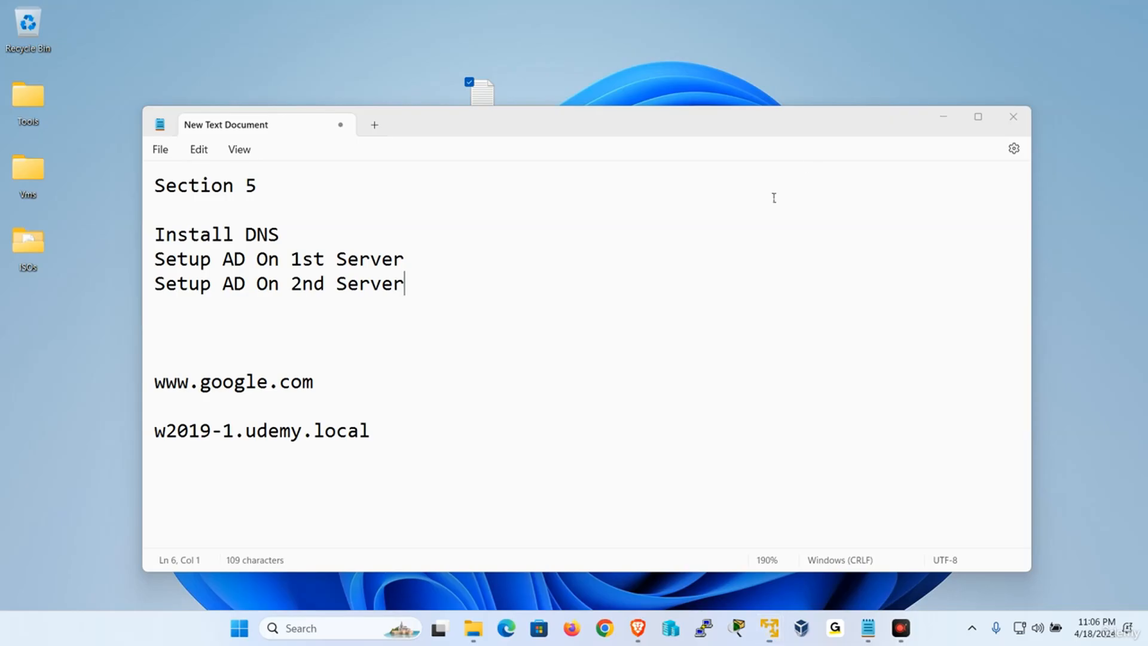
pyautogui.moveTo(781, 624)
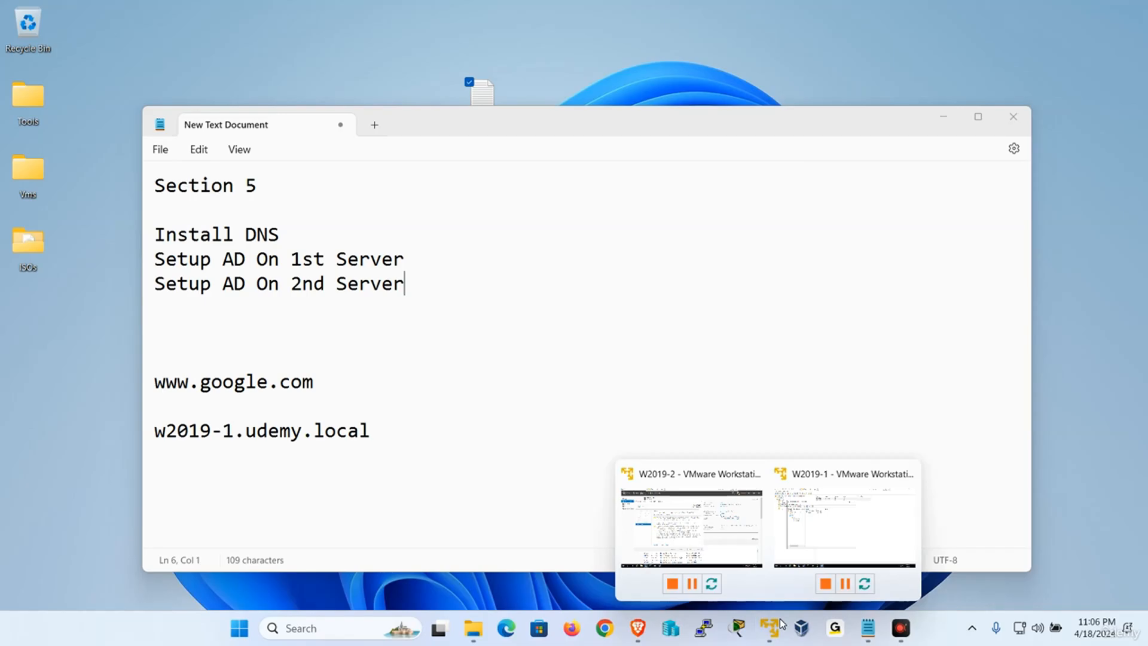
pyautogui.click(709, 515)
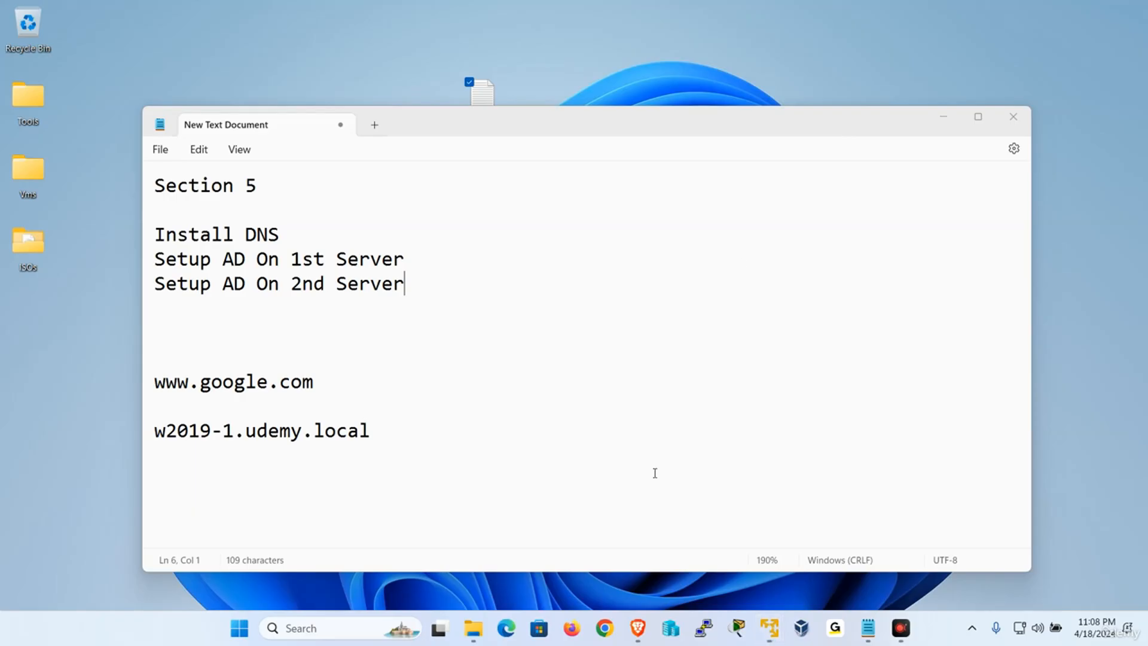
# On W2019-1, view the NTDS Settings of both W2019-2 and W2019-1 under NY's servers.
pyautogui.click(842, 533)
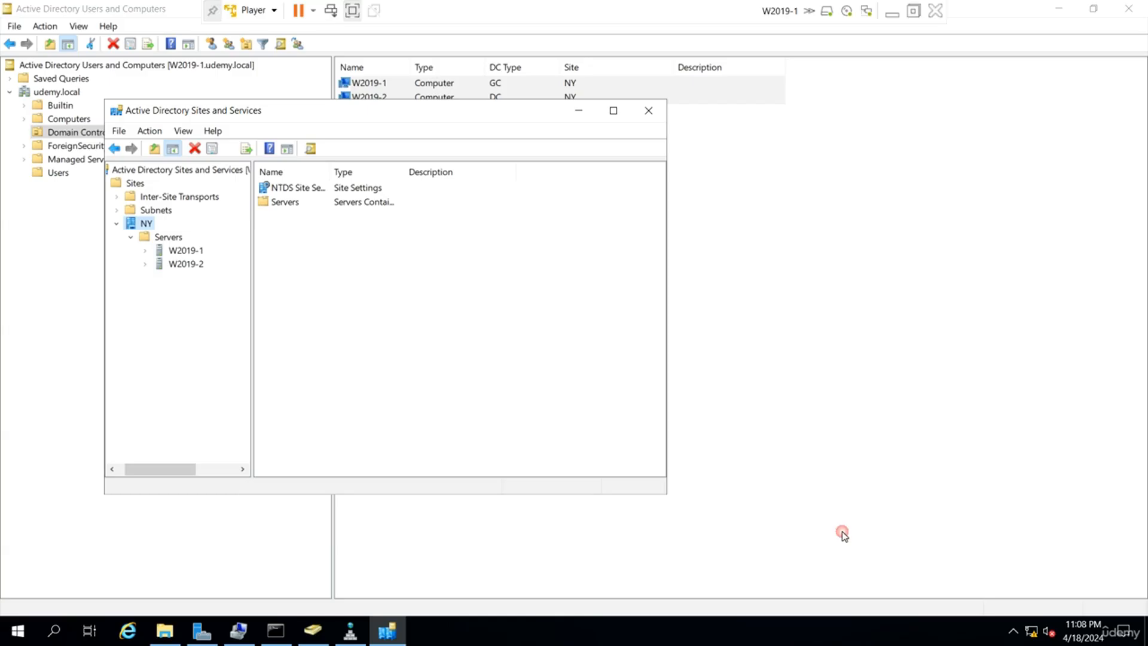
pyautogui.click(145, 264)
pyautogui.click(191, 279)
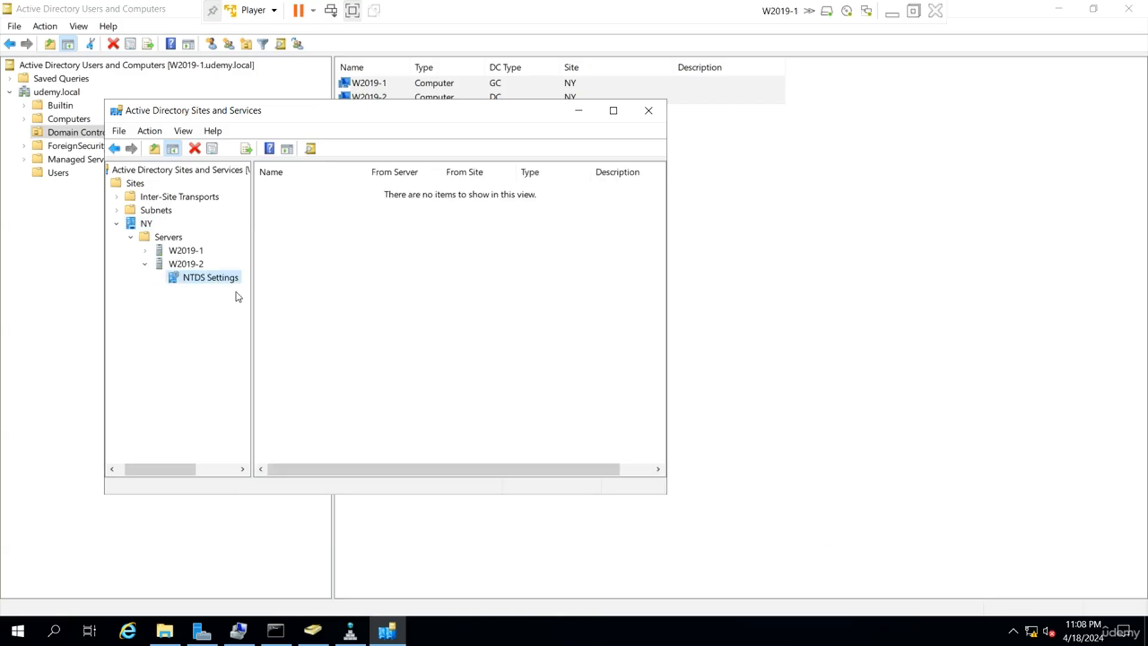
pyautogui.click(145, 250)
pyautogui.click(206, 264)
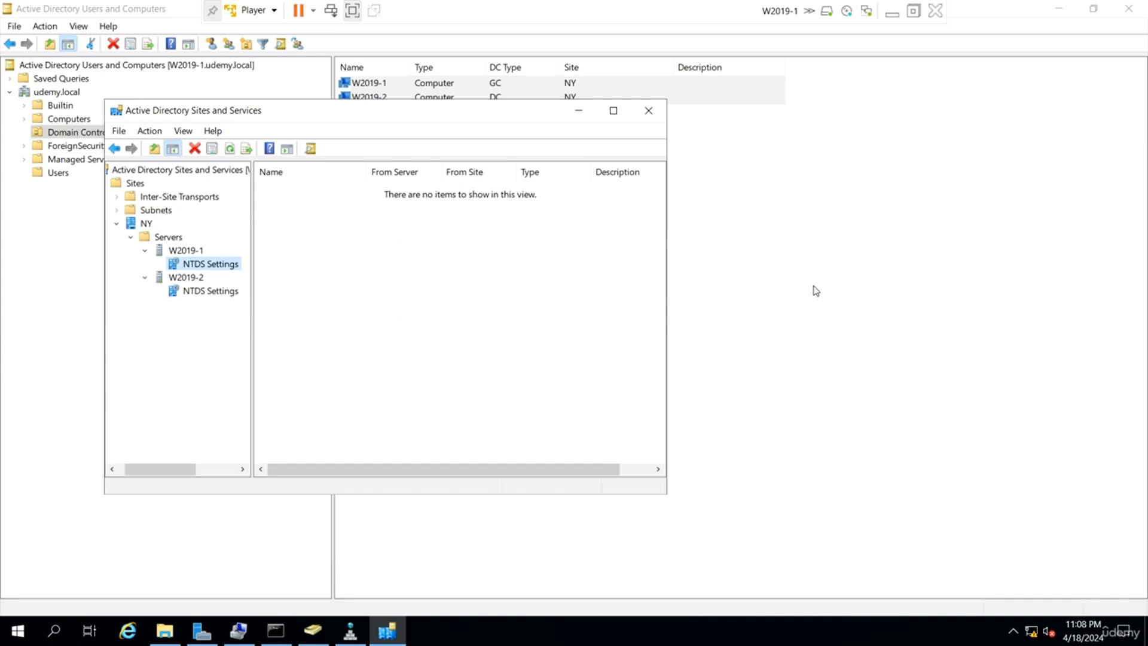
# In Active Directory Users and Computers, browse Computers and Users, selecting grp1 and user1.
pyautogui.click(820, 336)
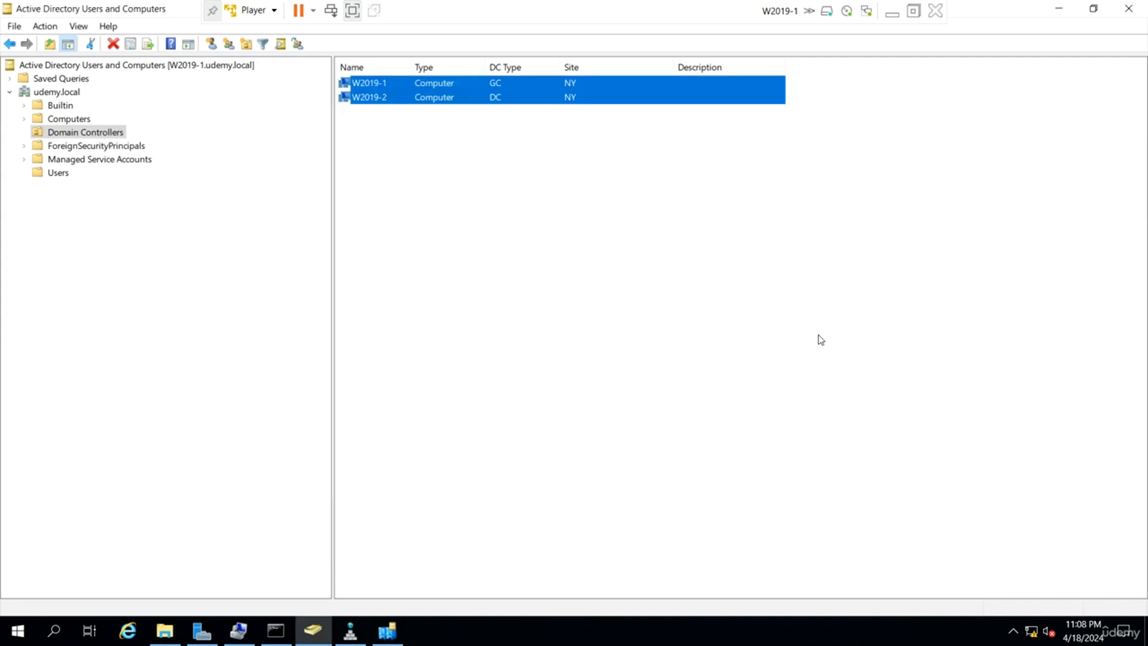
pyautogui.rightClick(181, 70)
pyautogui.press('Escape')
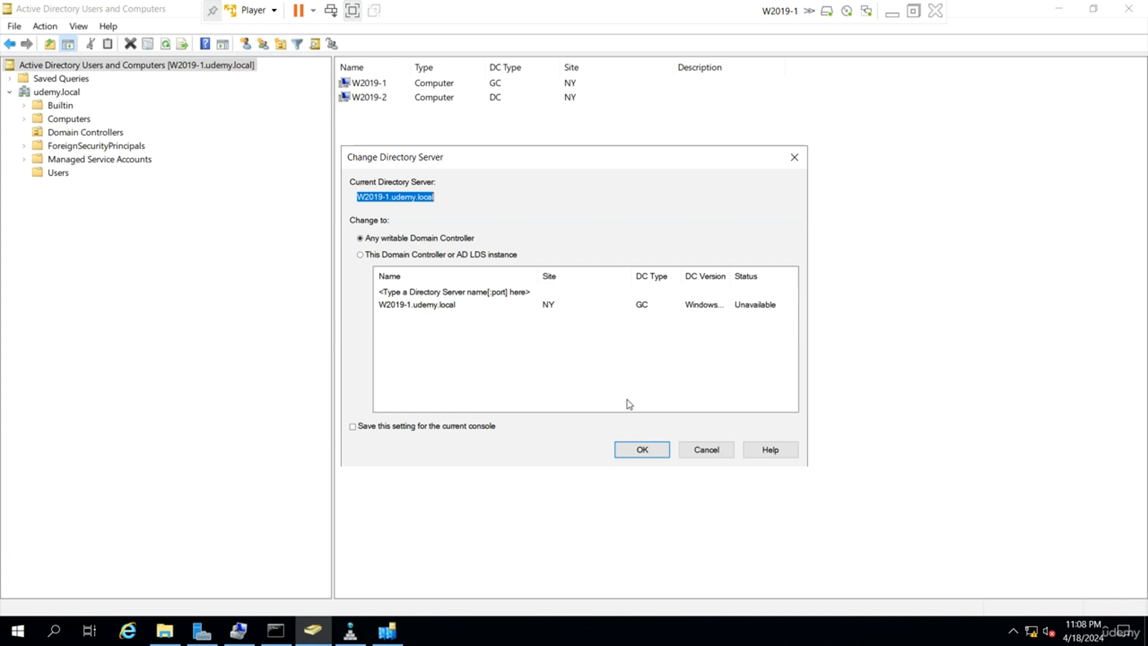
pyautogui.click(718, 455)
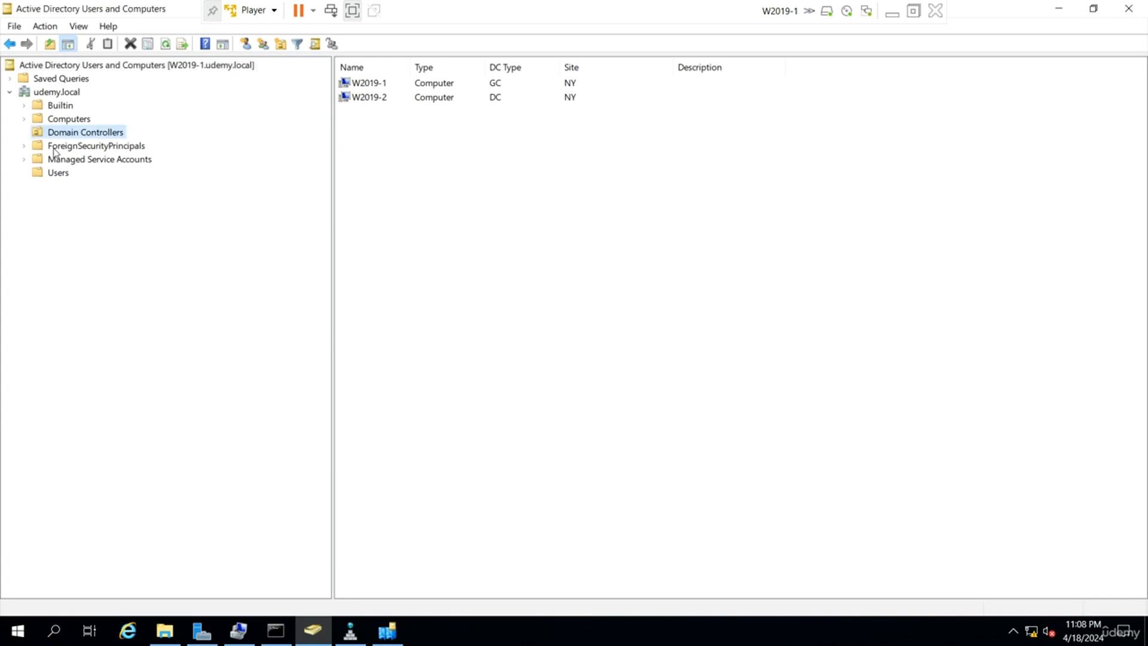
pyautogui.click(71, 120)
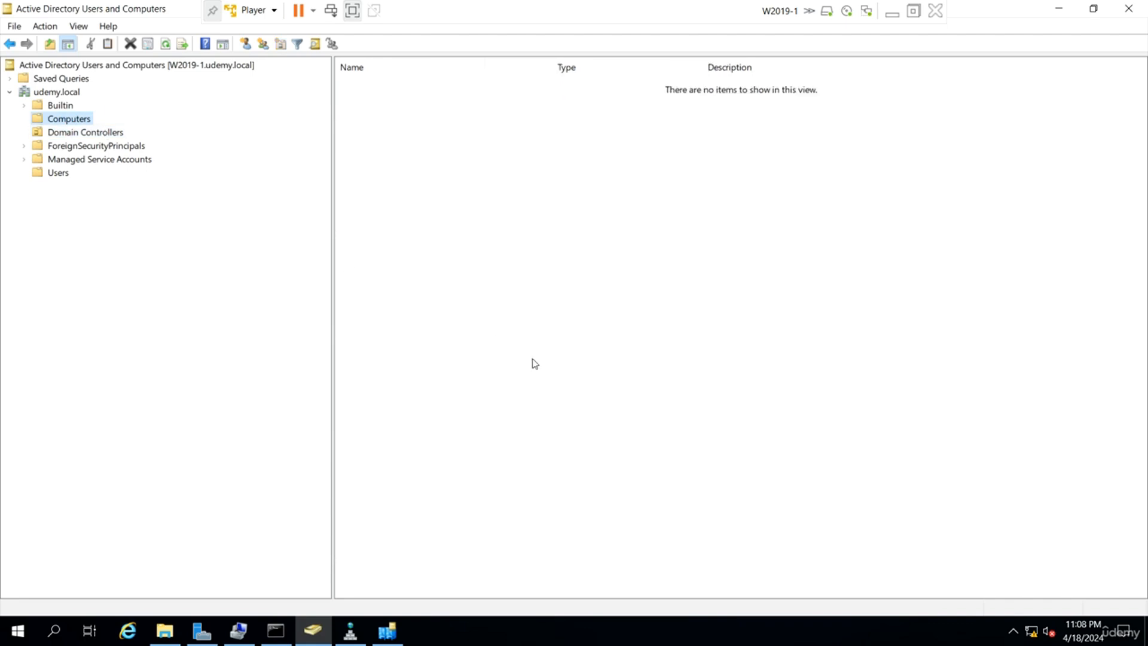
pyautogui.click(65, 177)
pyautogui.click(389, 316)
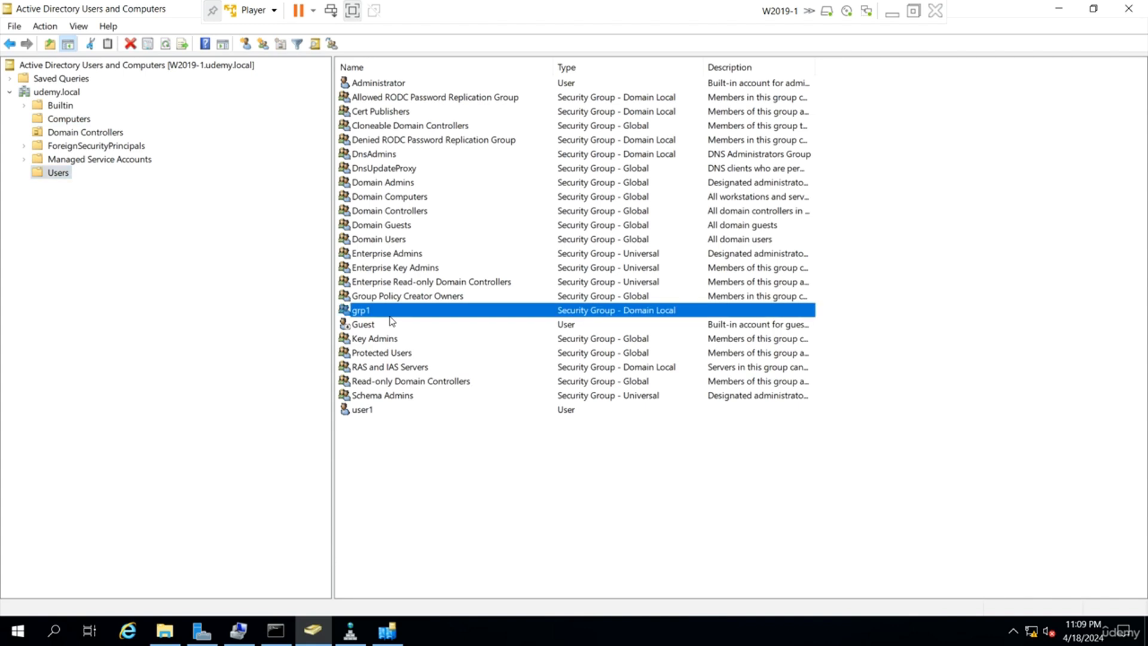
pyautogui.click(374, 411)
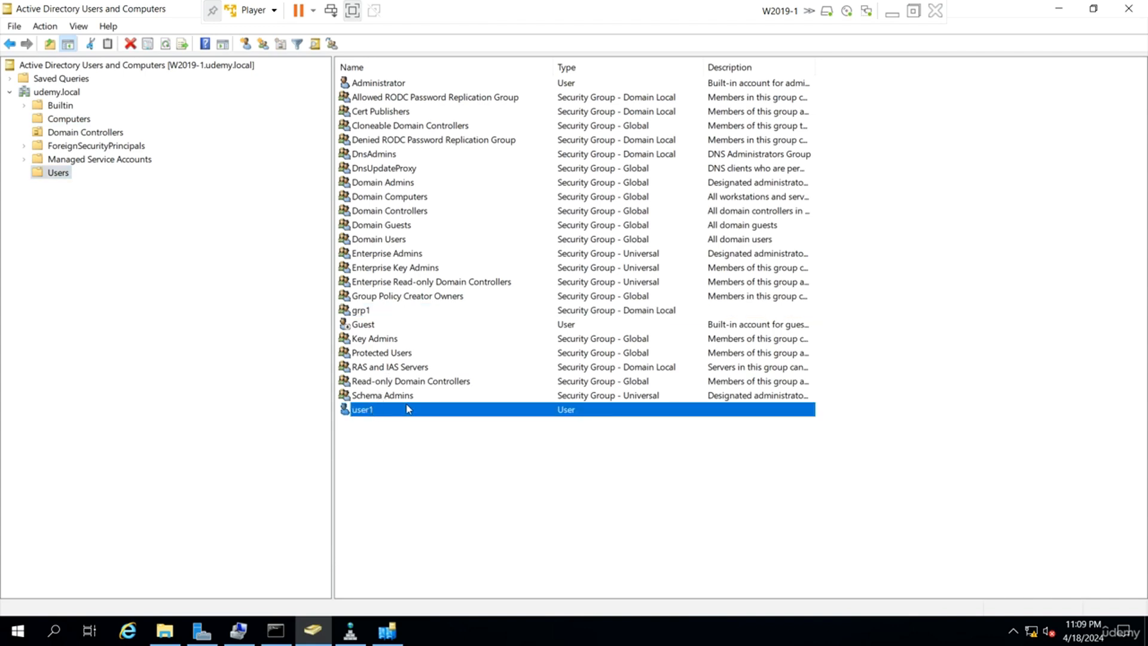
# Minimize W2019-1 and bring W2019-2 to front in a window.
pyautogui.click(891, 14)
pyautogui.moveTo(770, 628)
pyautogui.click(710, 524)
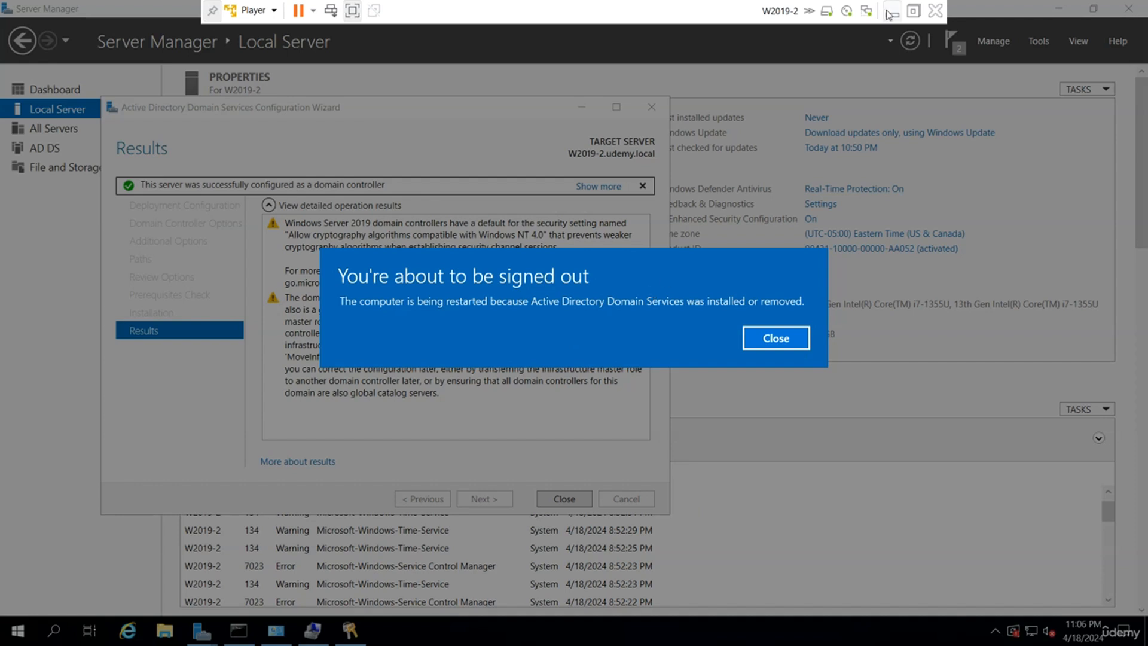
pyautogui.click(892, 12)
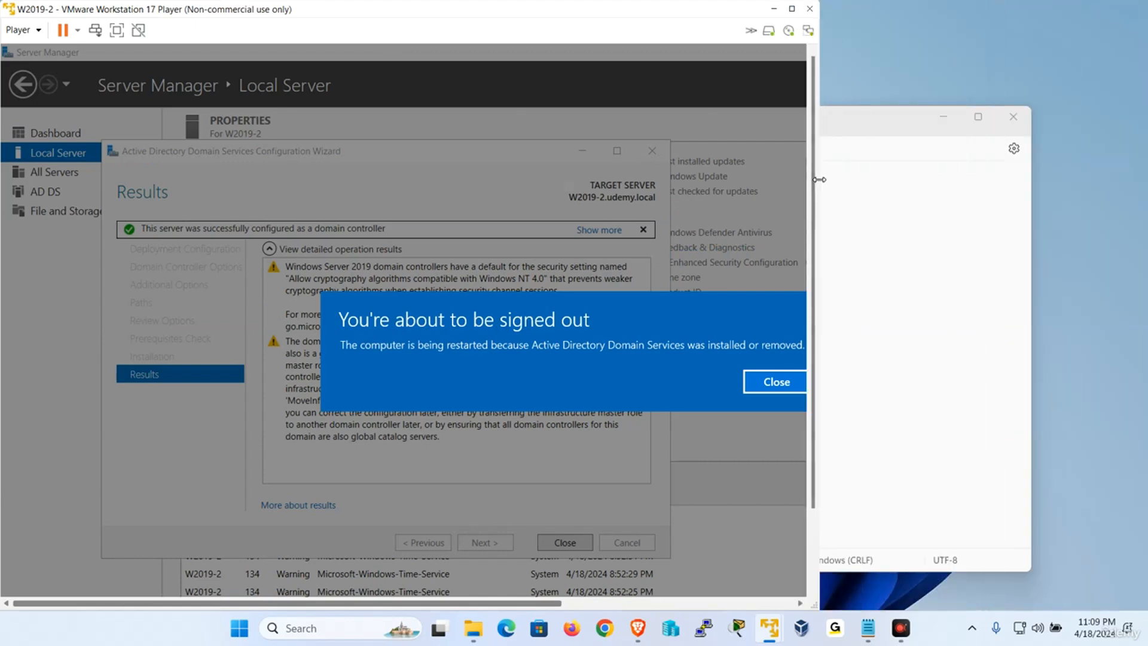
# Move the W2019-2 window aside, switch to W2019-1 and bring up DNS Manager.
pyautogui.moveTo(606, 15); pyautogui.dragTo(583, 24)
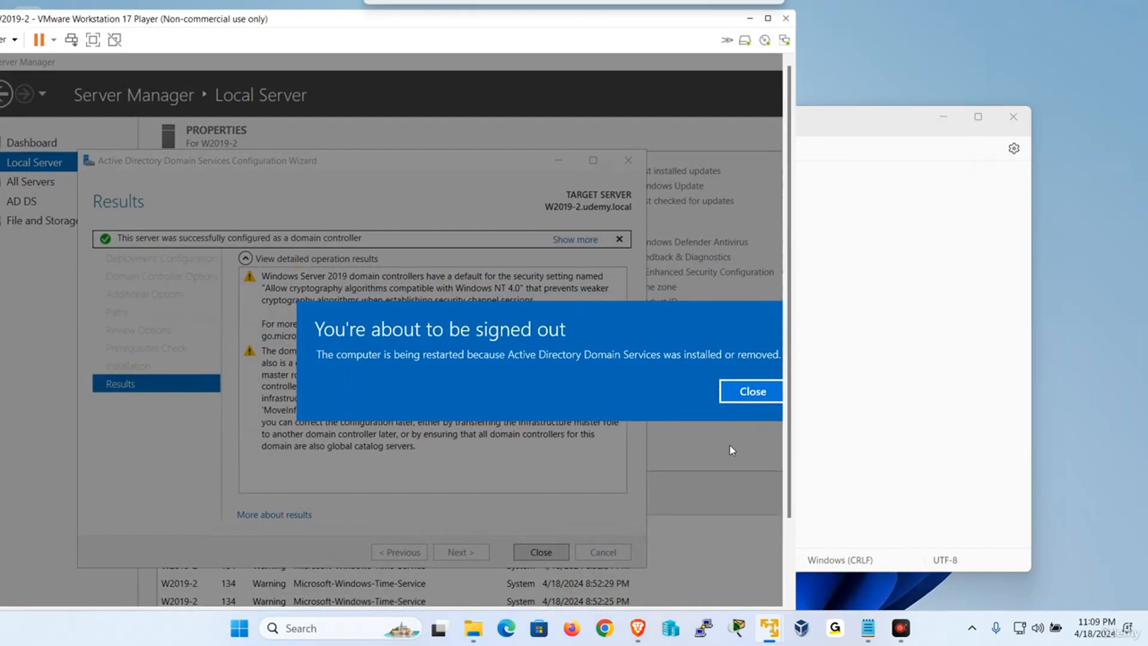
pyautogui.moveTo(770, 628)
pyautogui.click(791, 565)
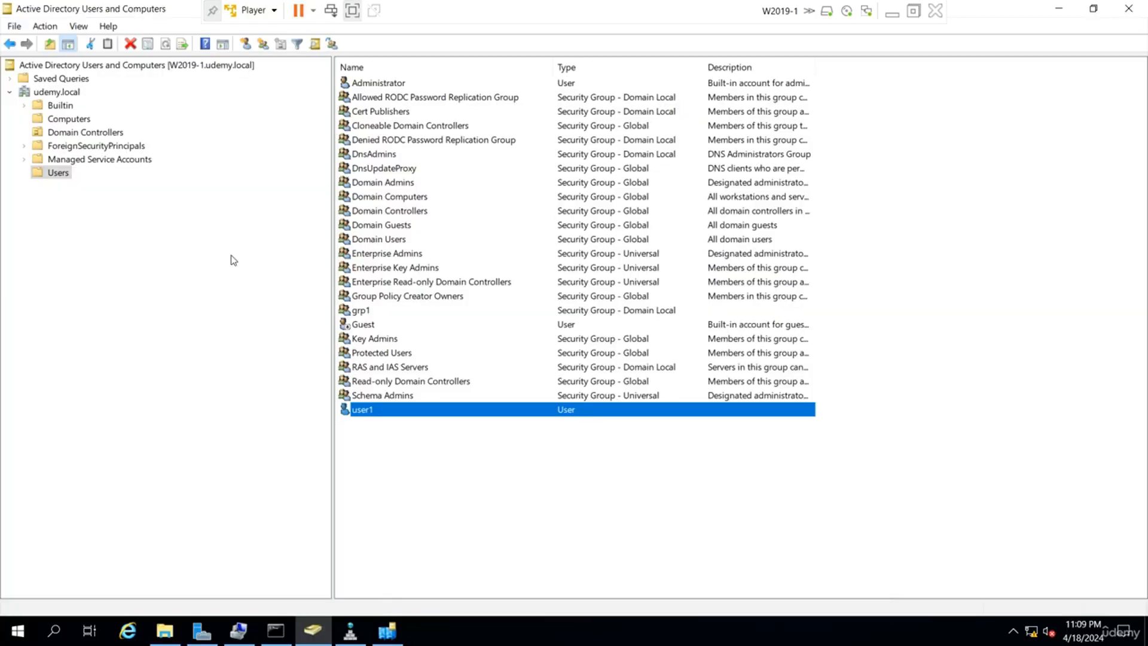
pyautogui.click(350, 631)
# Refresh udemy.local's _tcp SRV records twice, still only w2019-1, then minimize W2019-1.
pyautogui.rightClick(467, 246)
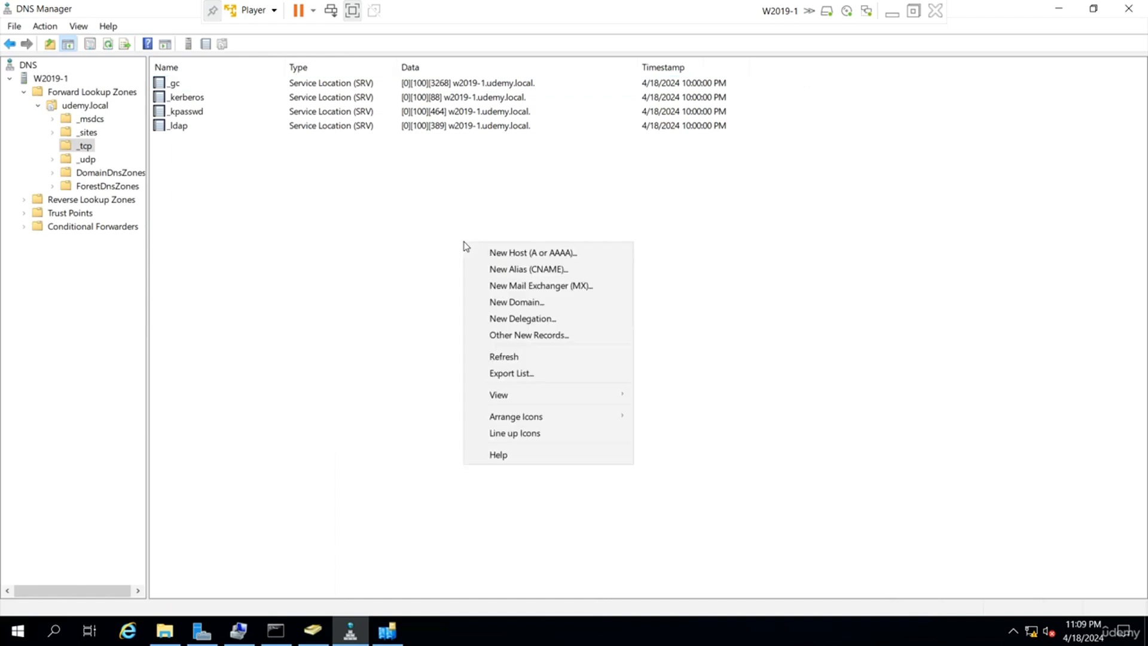
pyautogui.click(534, 357)
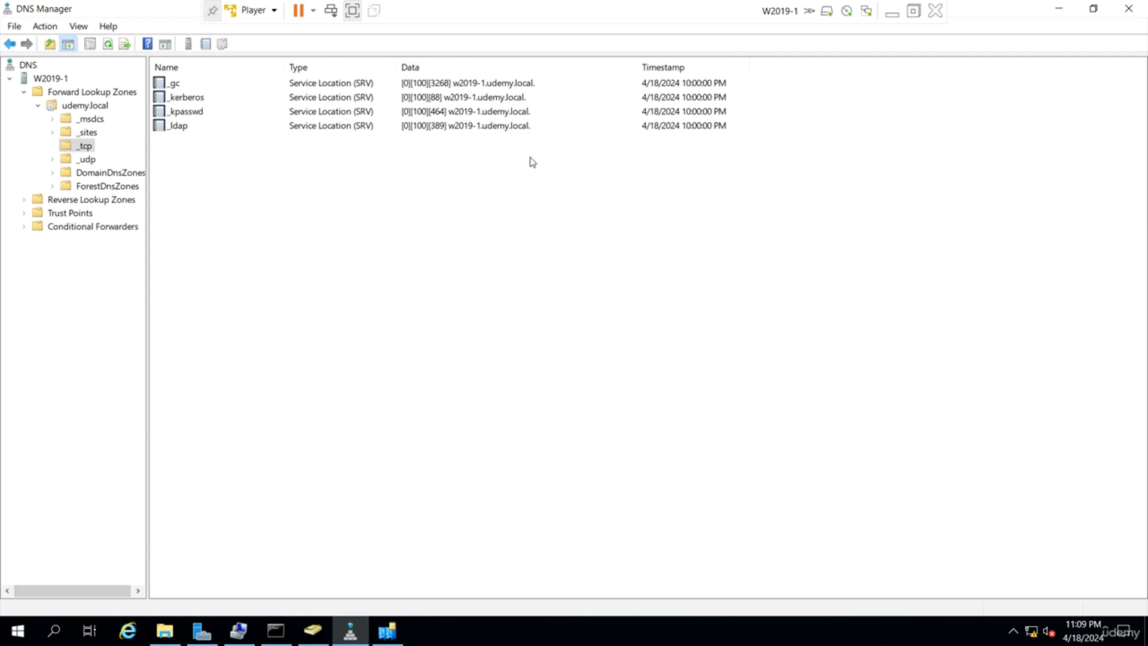
pyautogui.rightClick(566, 230)
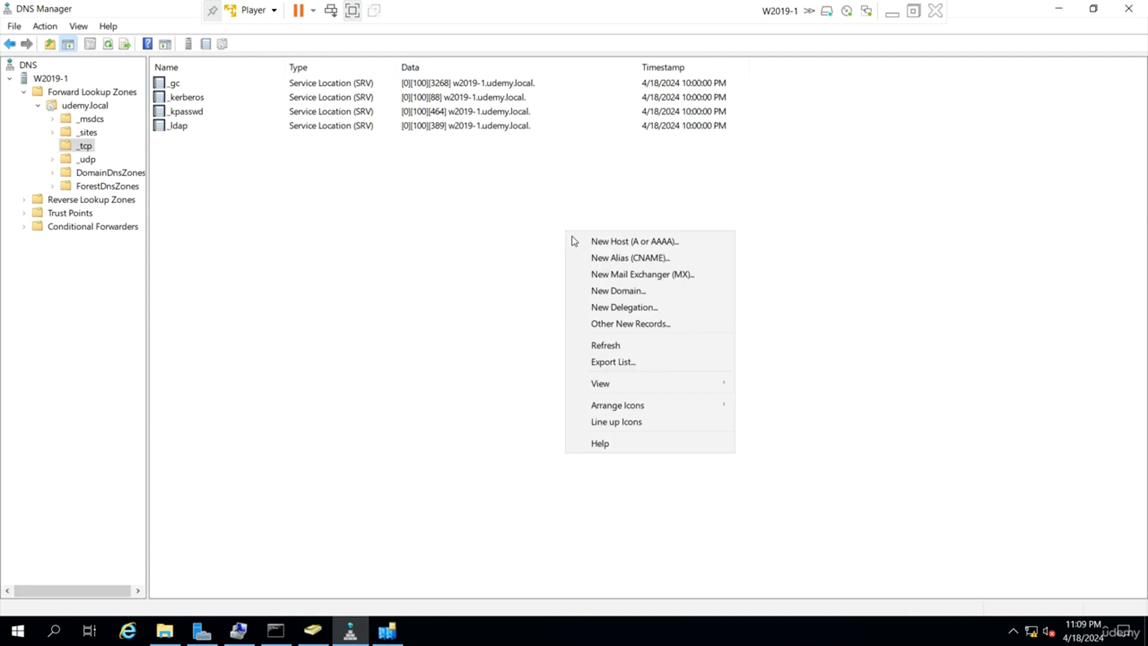
pyautogui.click(606, 346)
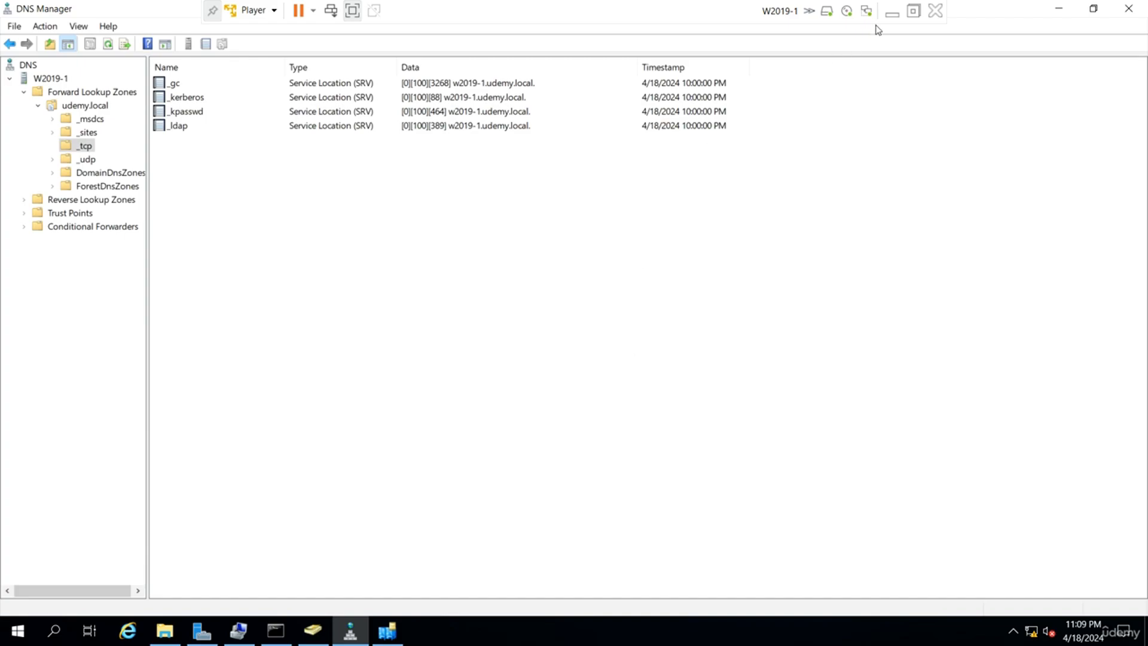
pyautogui.click(892, 13)
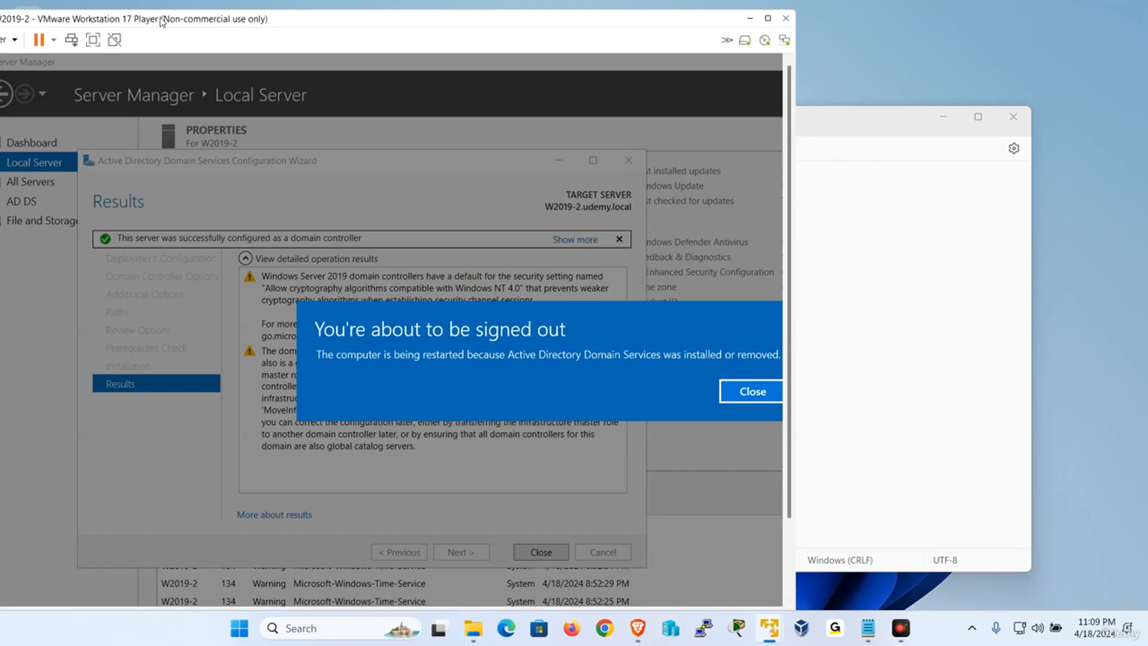
# Restart the W2019-2 guest with Player > Power > Restart Guest, then minimize its window.
pyautogui.moveTo(161, 18); pyautogui.dragTo(345, 39)
pyautogui.moveTo(225, 101)
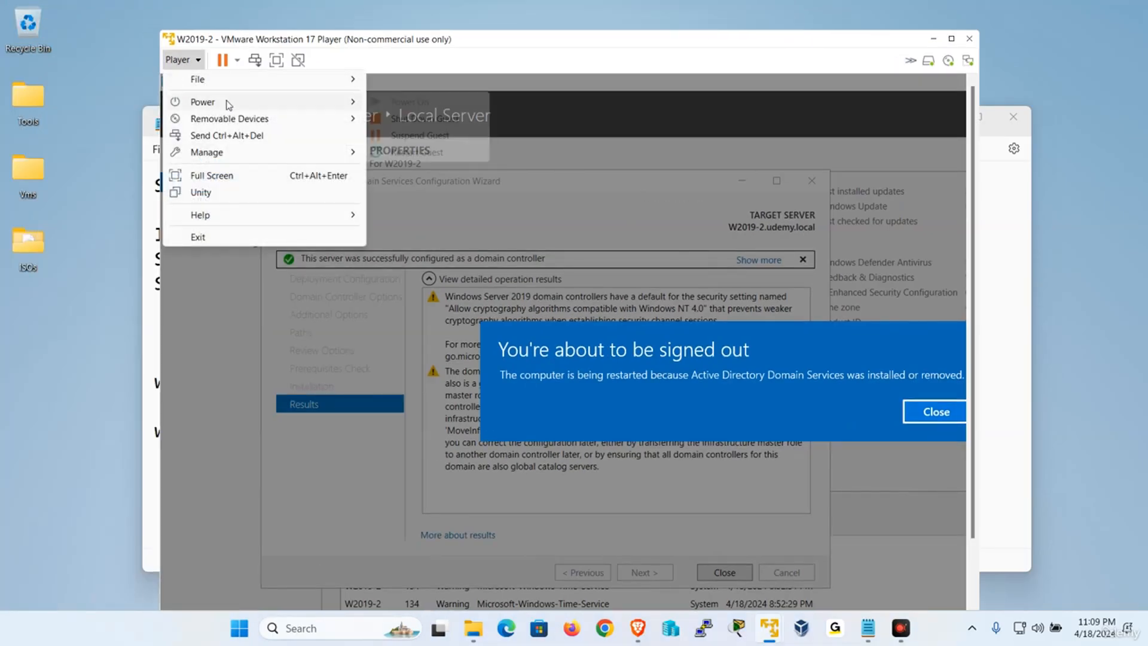
pyautogui.click(419, 157)
pyautogui.click(602, 368)
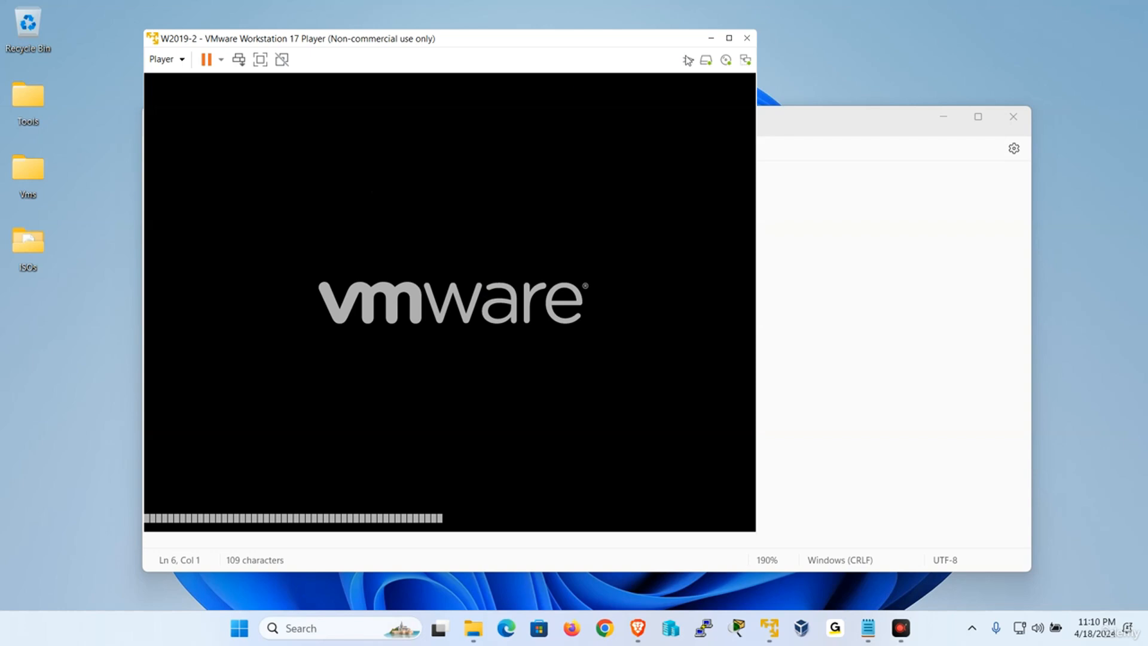
pyautogui.click(711, 37)
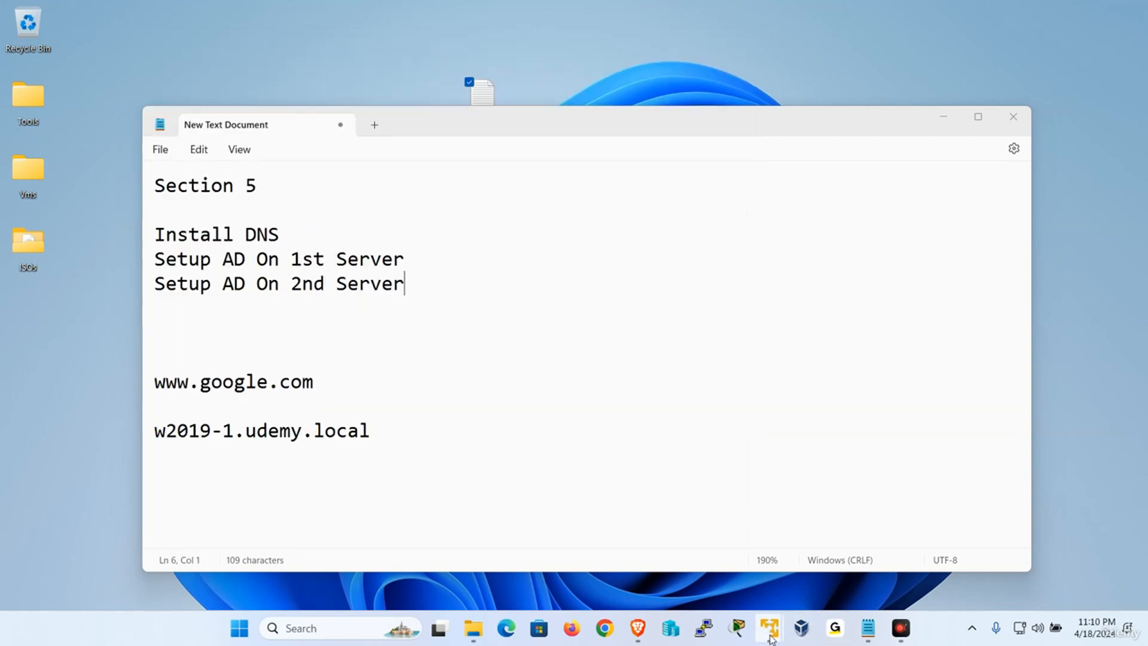
# On W2019-1, refresh the _tcp SRV records repeatedly; they still list only w2019-1.
pyautogui.moveTo(771, 639)
pyautogui.click(797, 541)
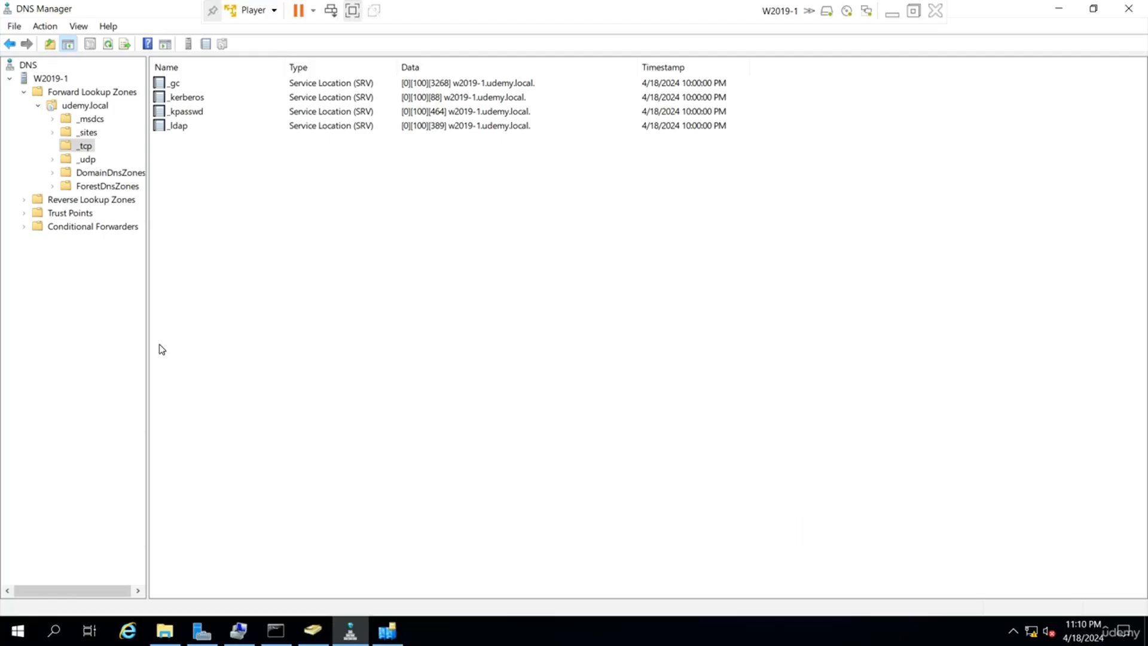
pyautogui.rightClick(509, 299)
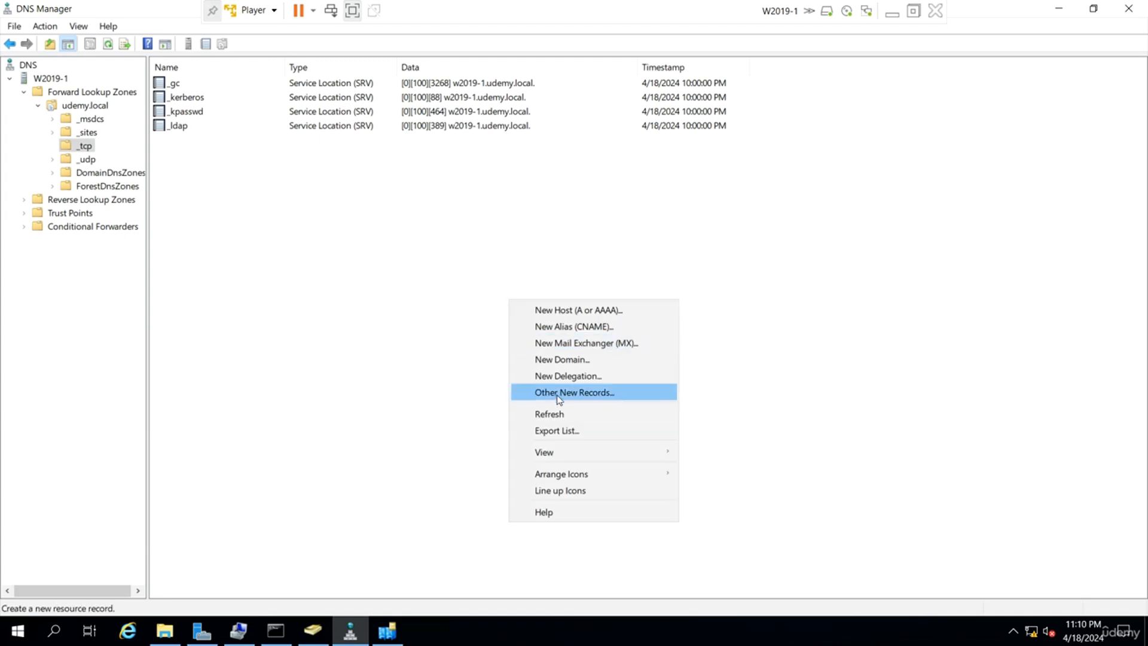
pyautogui.click(558, 413)
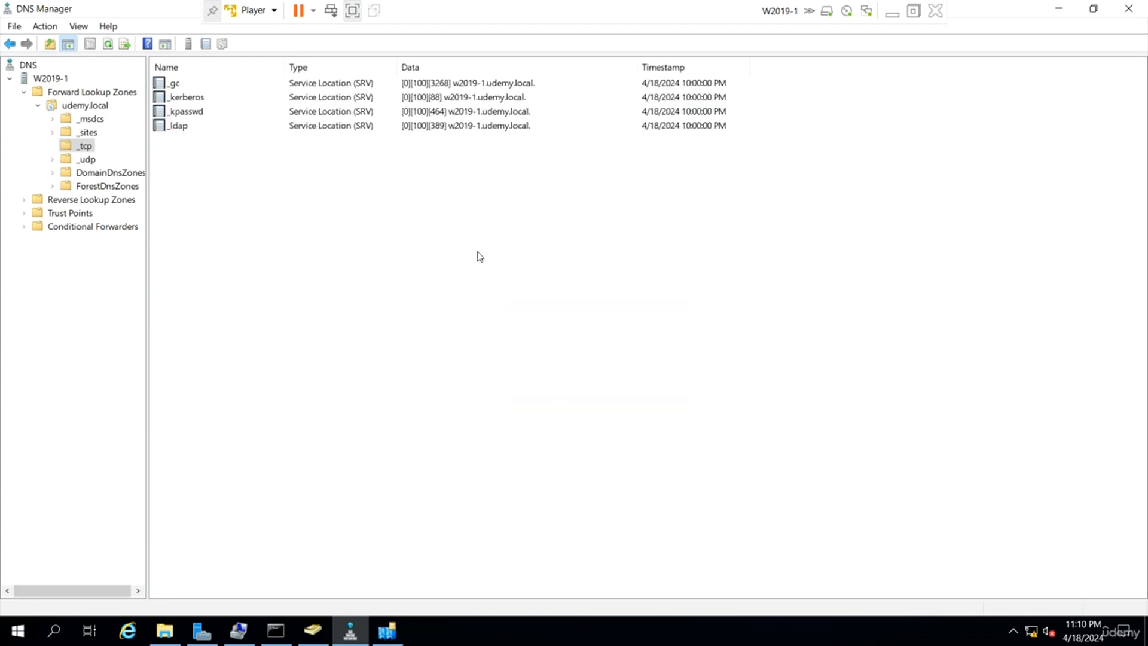
pyautogui.click(109, 48)
pyautogui.rightClick(355, 291)
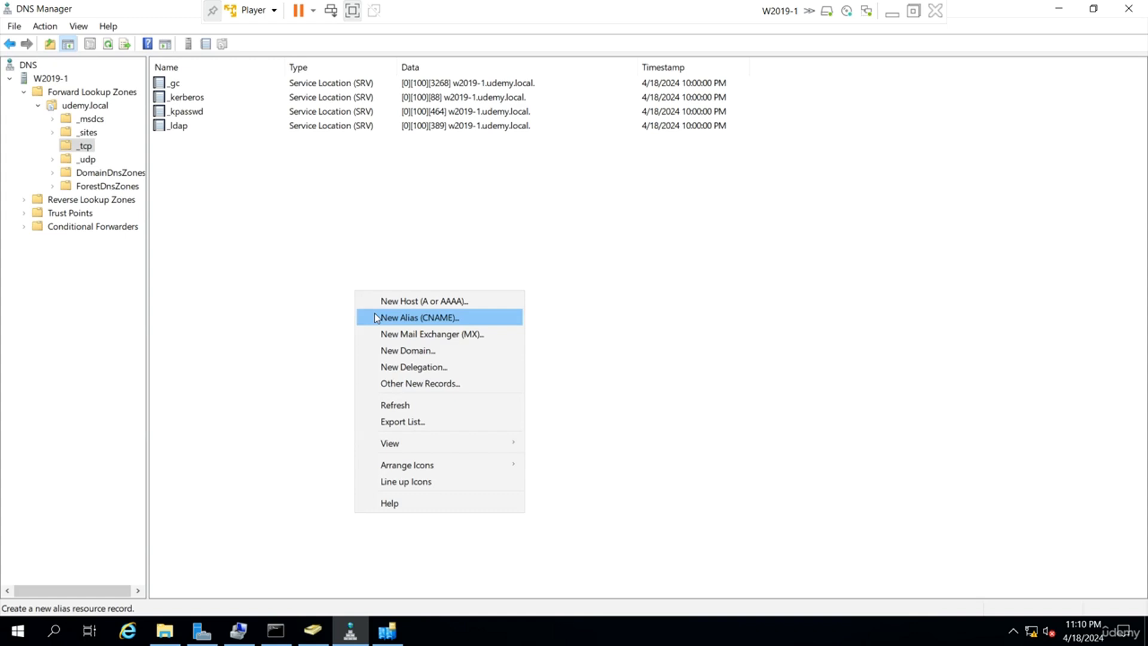
pyautogui.click(423, 410)
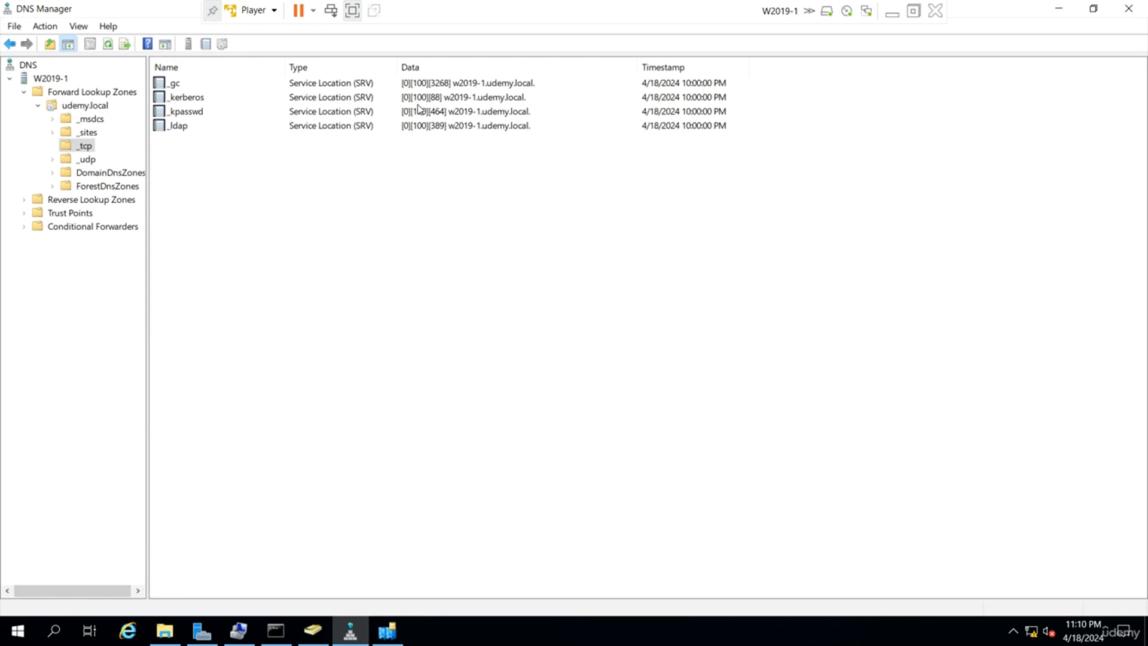
pyautogui.click(891, 13)
# Check the still-booting W2019-2 window, then put it away.
pyautogui.moveTo(770, 628)
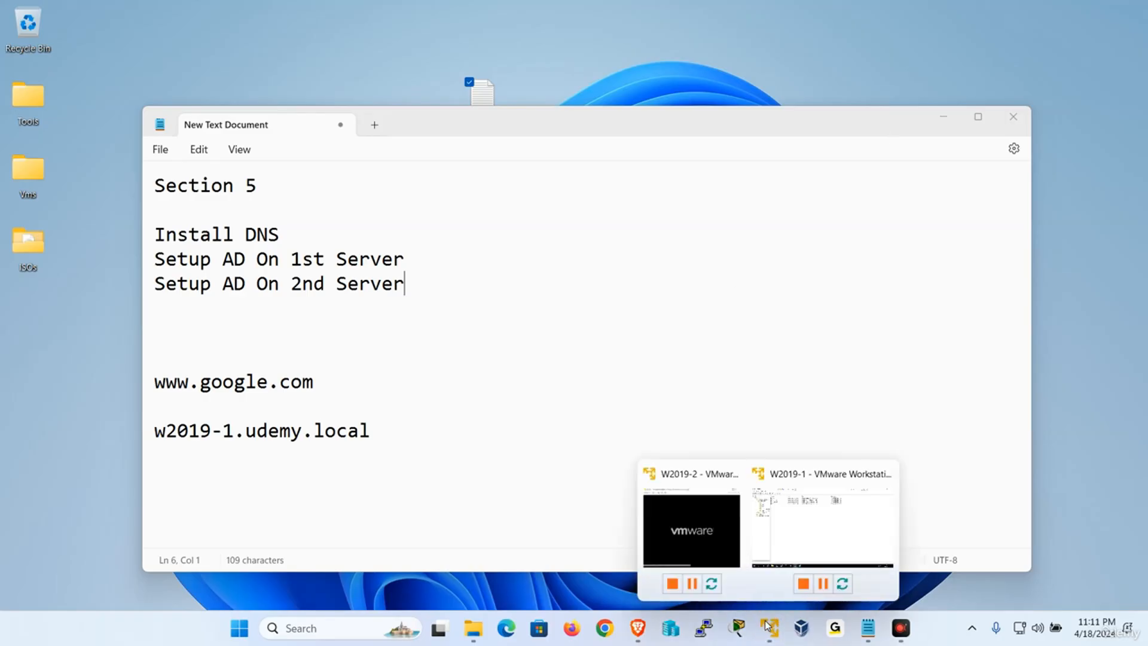
pyautogui.click(695, 528)
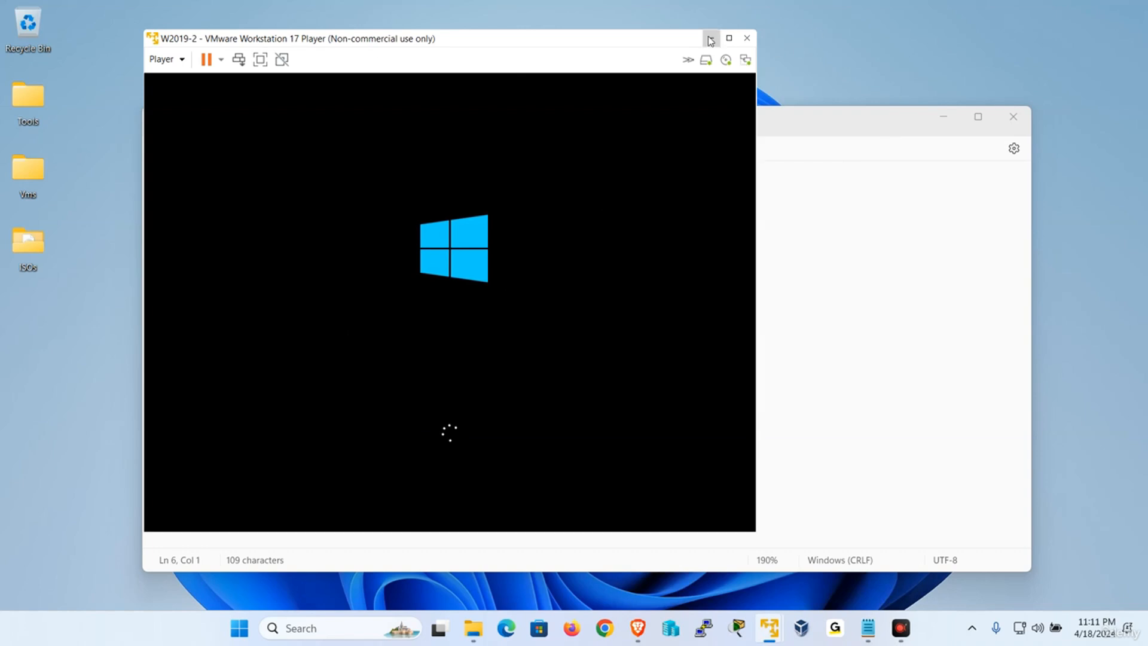
pyautogui.click(711, 38)
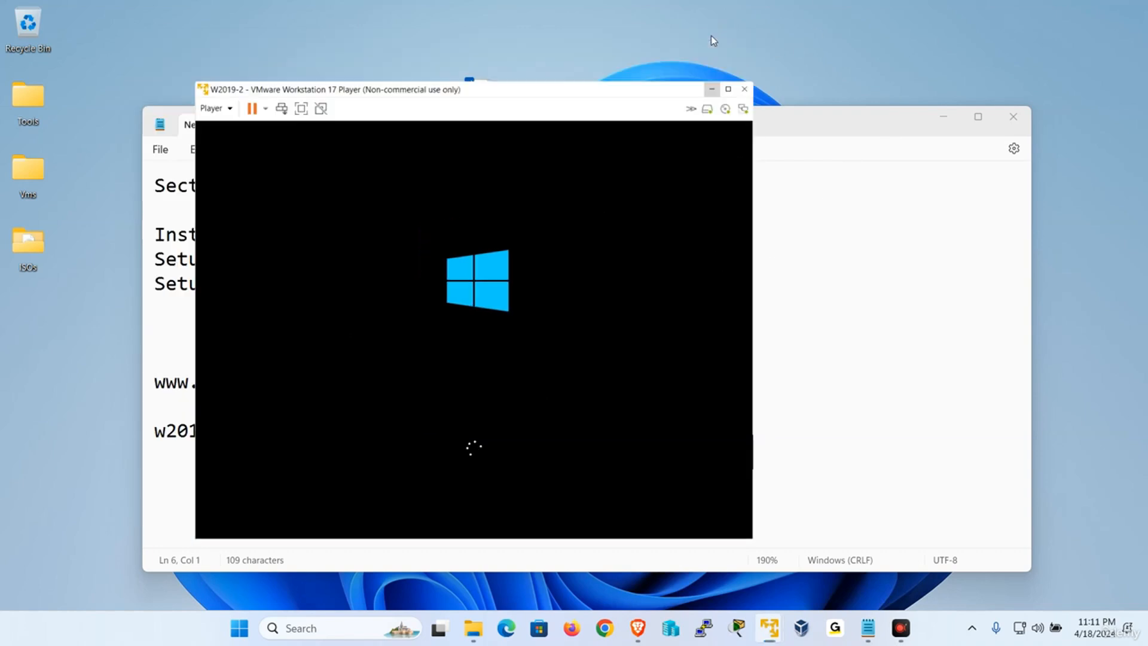
# Refresh W2019-1's _tcp SRV record list three times, then minimize W2019-1.
pyautogui.moveTo(779, 641)
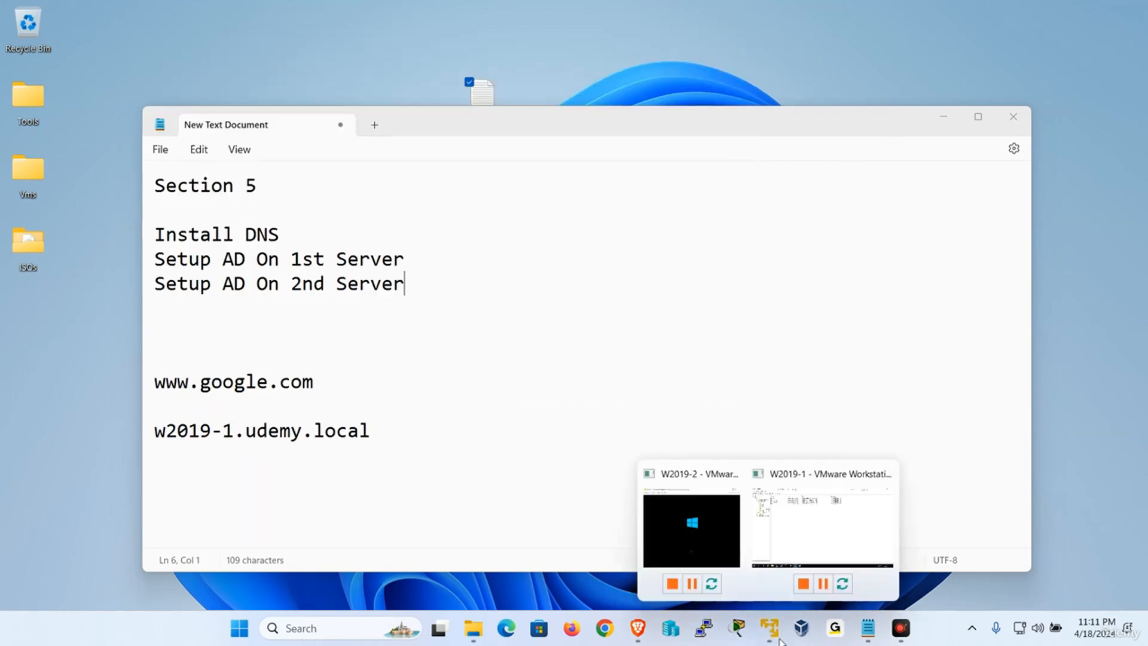
pyautogui.click(800, 538)
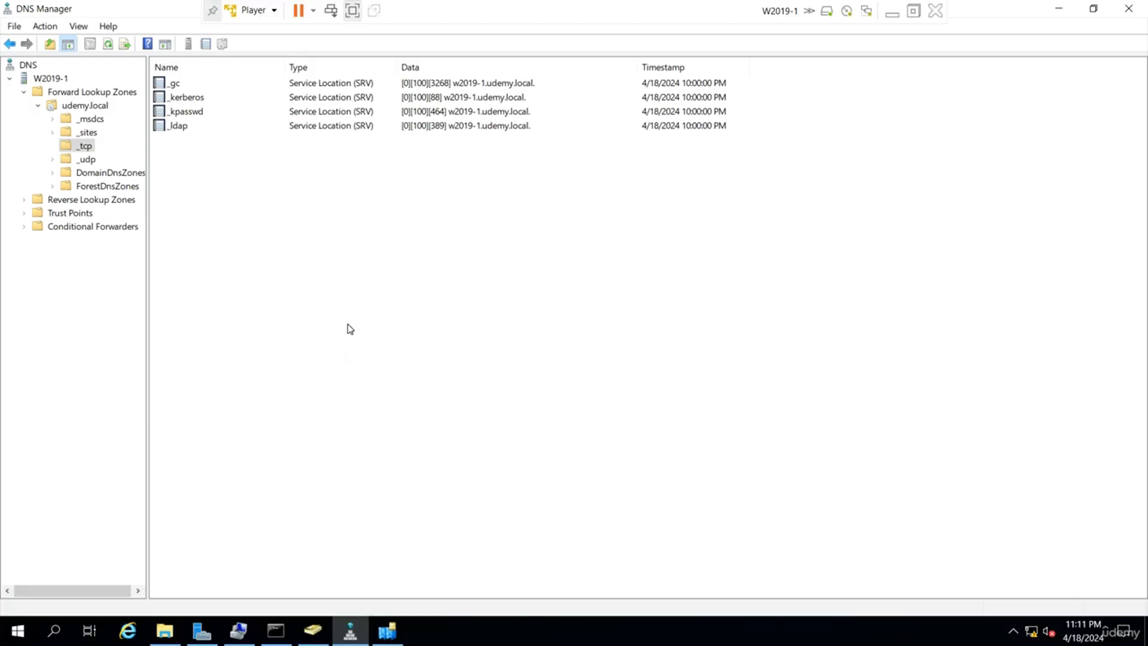
pyautogui.click(108, 45)
pyautogui.click(108, 44)
pyautogui.click(108, 43)
pyautogui.click(892, 12)
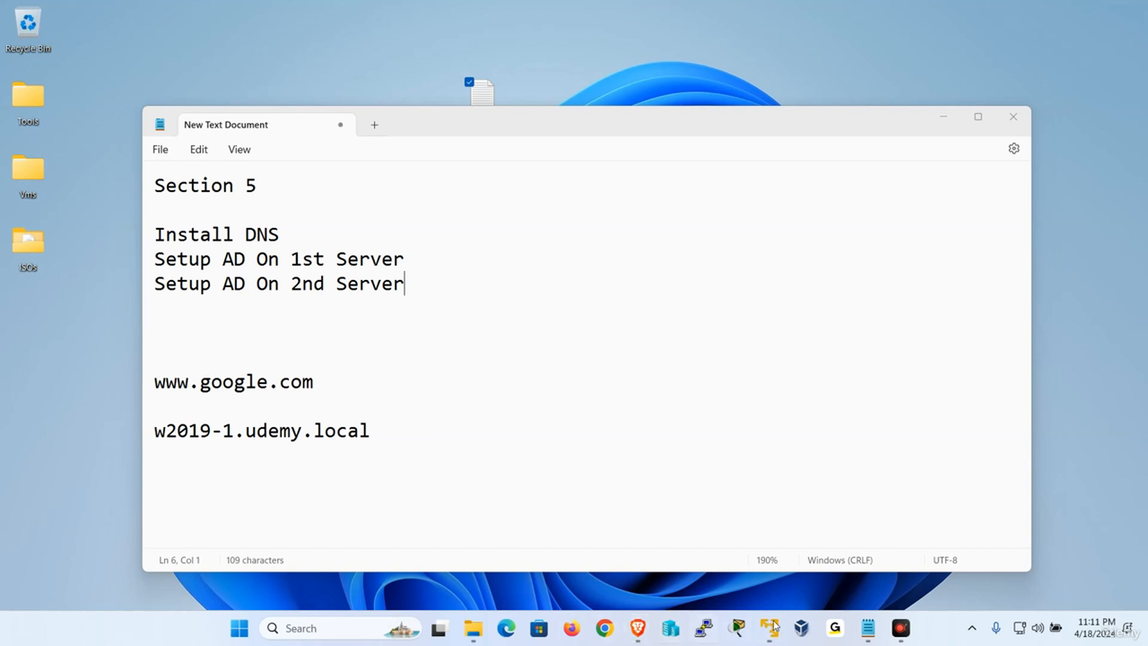
# Show the booting W2019-2 virtual machine full screen, then minimize it.
pyautogui.moveTo(774, 626)
pyautogui.click(710, 547)
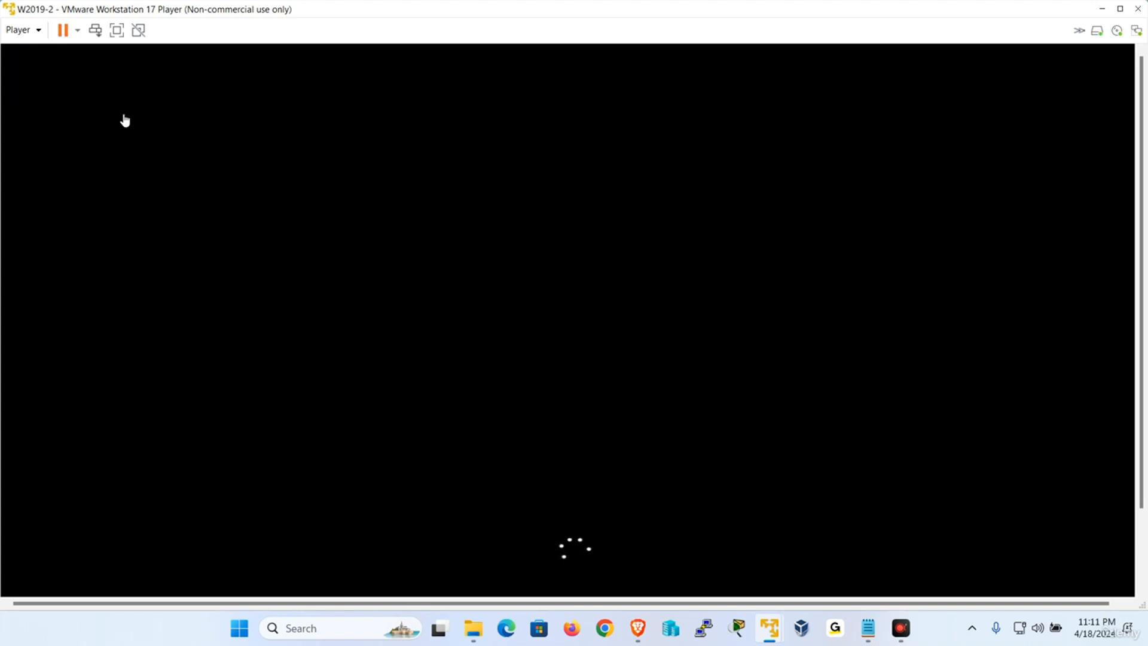
pyautogui.click(110, 31)
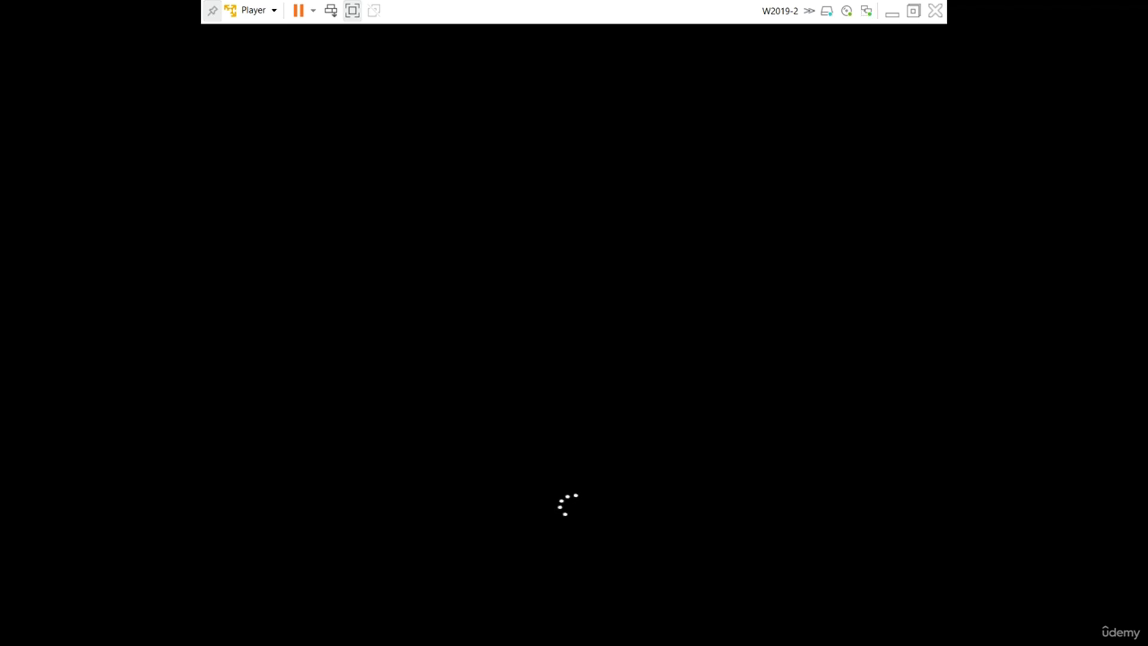
pyautogui.click(891, 20)
# Refresh DNS on W2019-1 and inspect the new w2019-2 _ldap, _kpasswd, _kerberos and _gc records.
pyautogui.moveTo(770, 628)
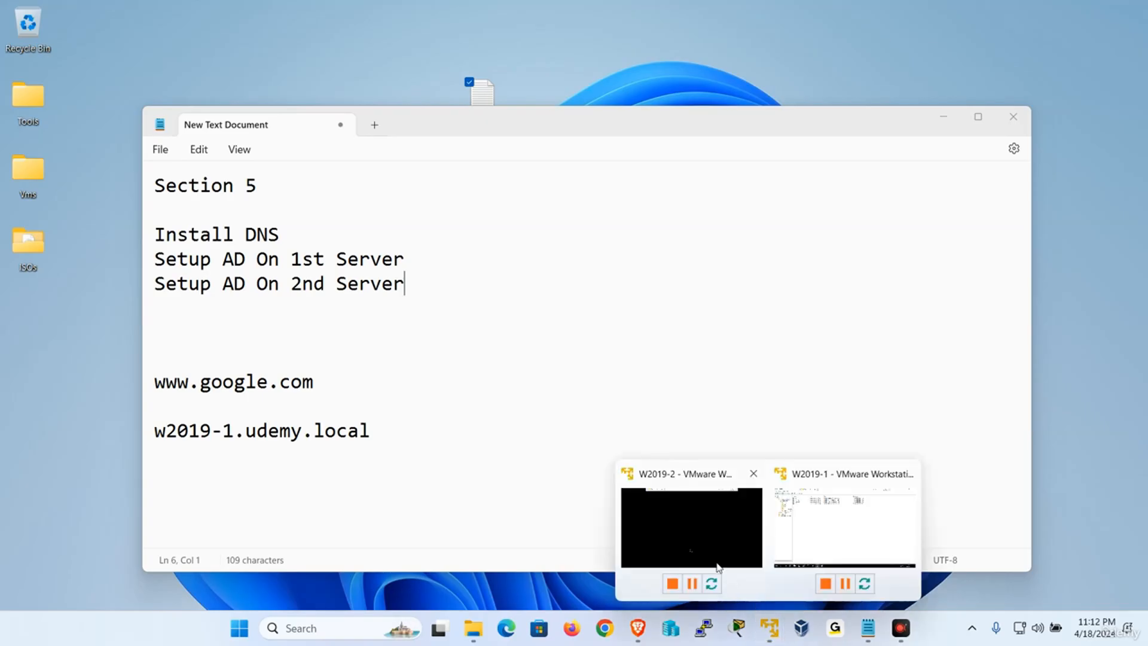
pyautogui.click(815, 522)
pyautogui.rightClick(468, 291)
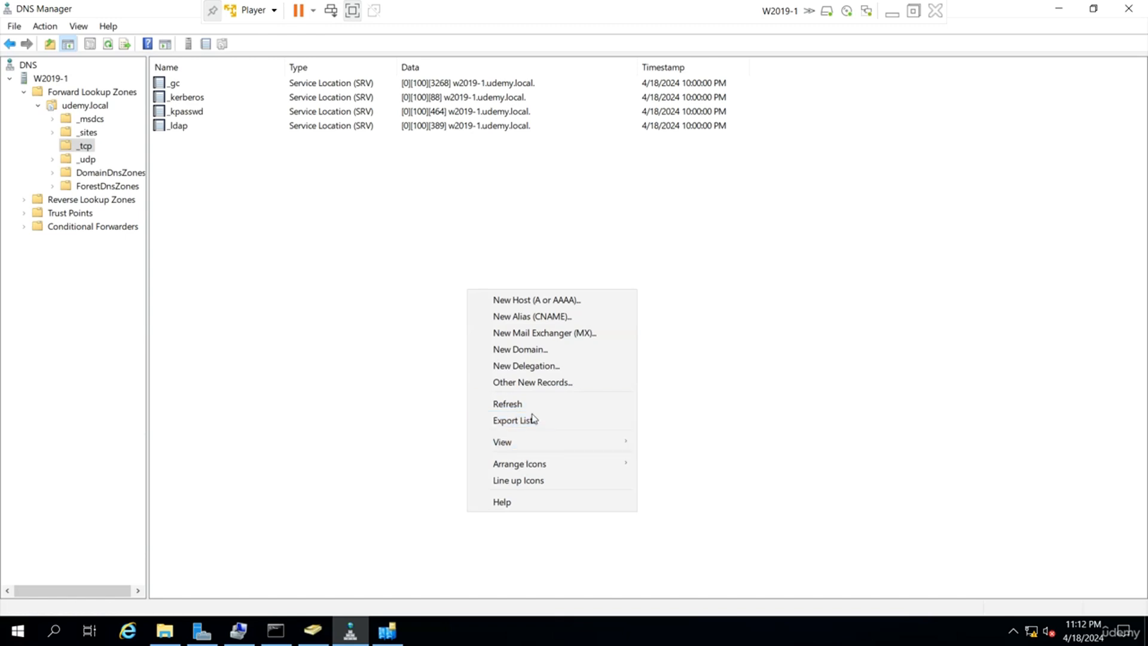
pyautogui.click(534, 405)
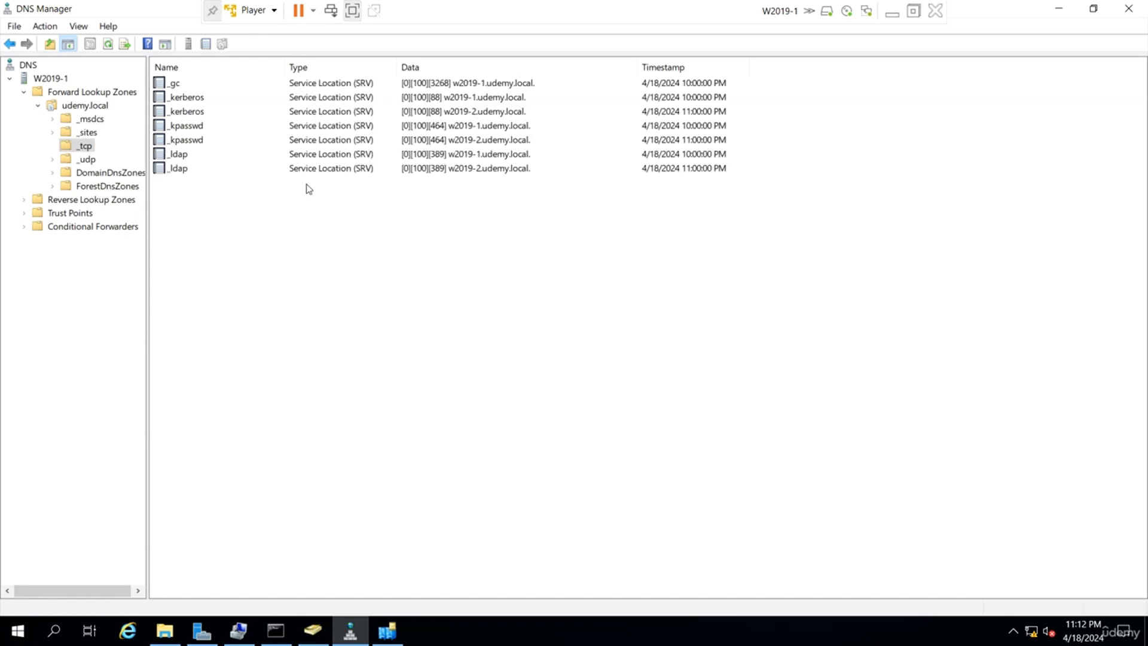
pyautogui.click(479, 170)
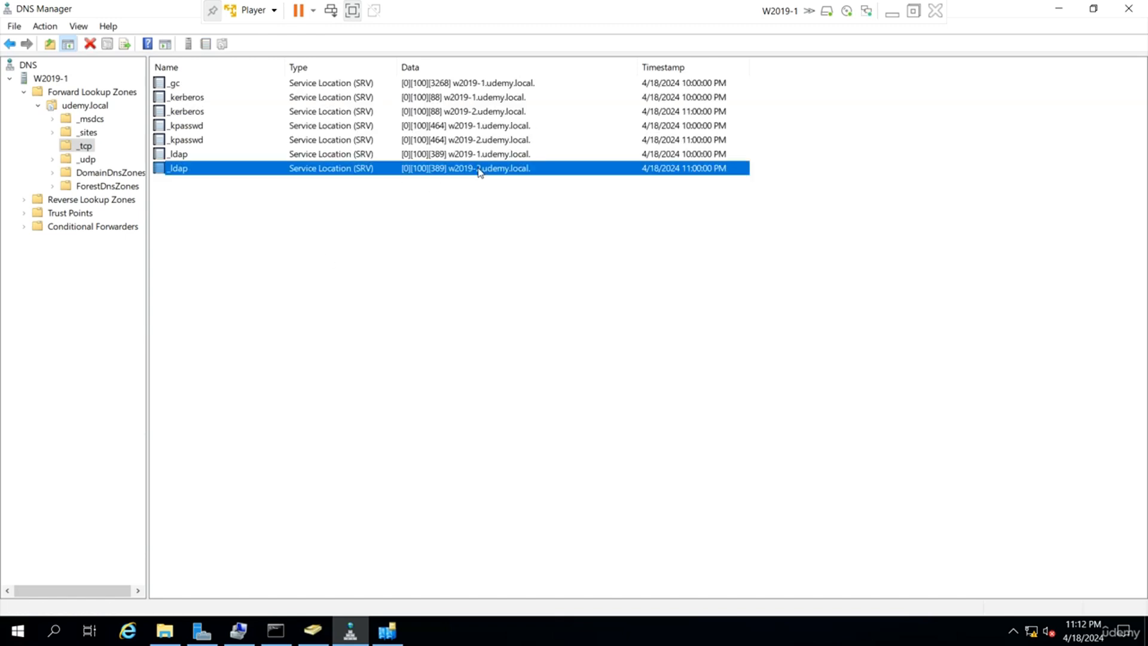
pyautogui.click(502, 141)
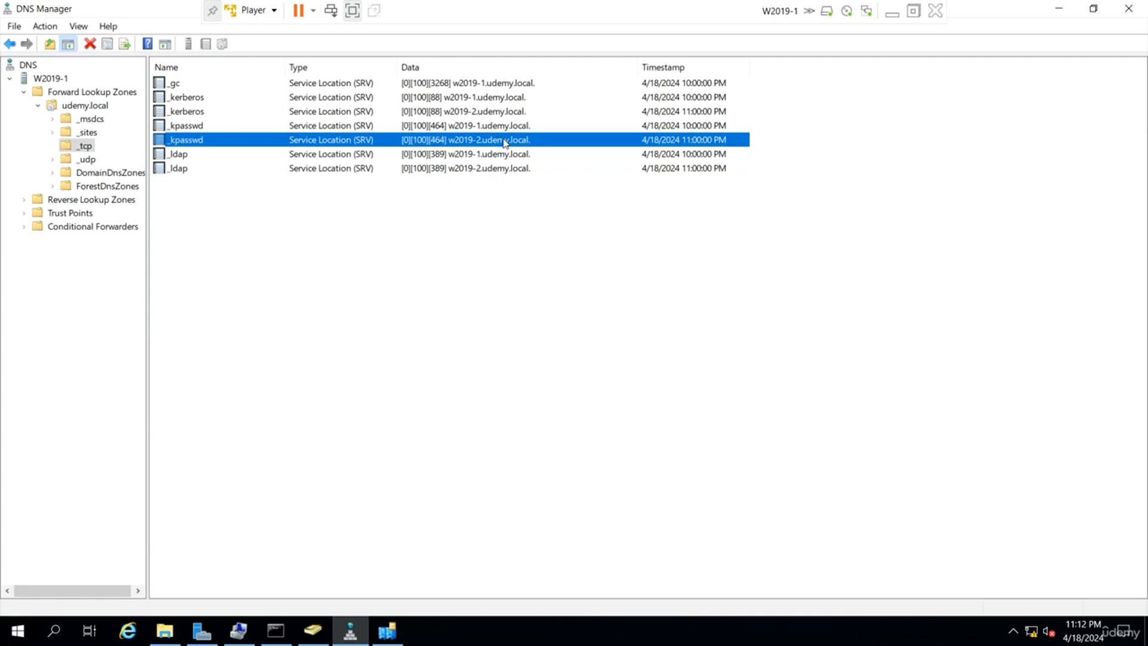
pyautogui.click(487, 113)
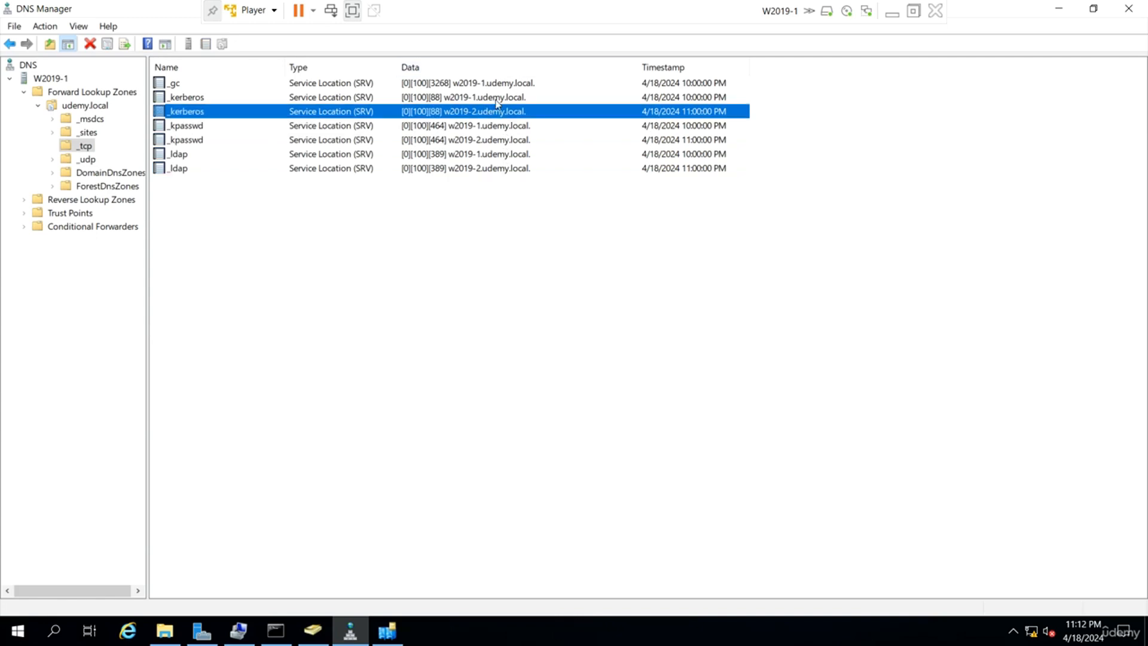
pyautogui.click(505, 86)
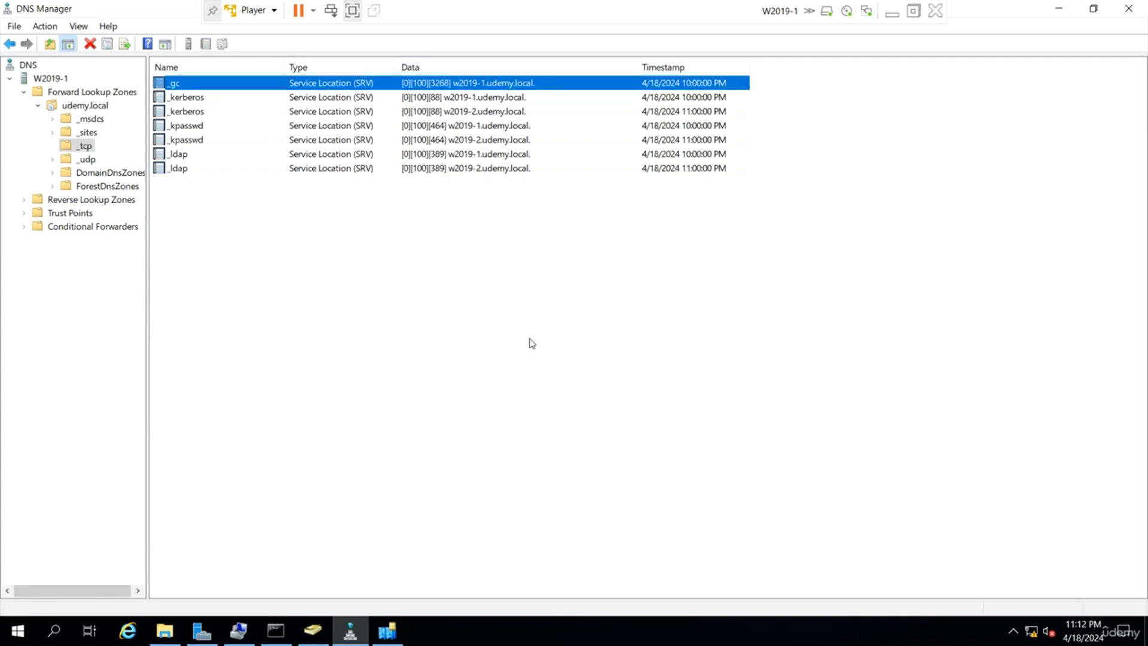
# Refresh the Domain Controllers list in Active Directory Users and Computers to show W2019-2.
pyautogui.click(312, 631)
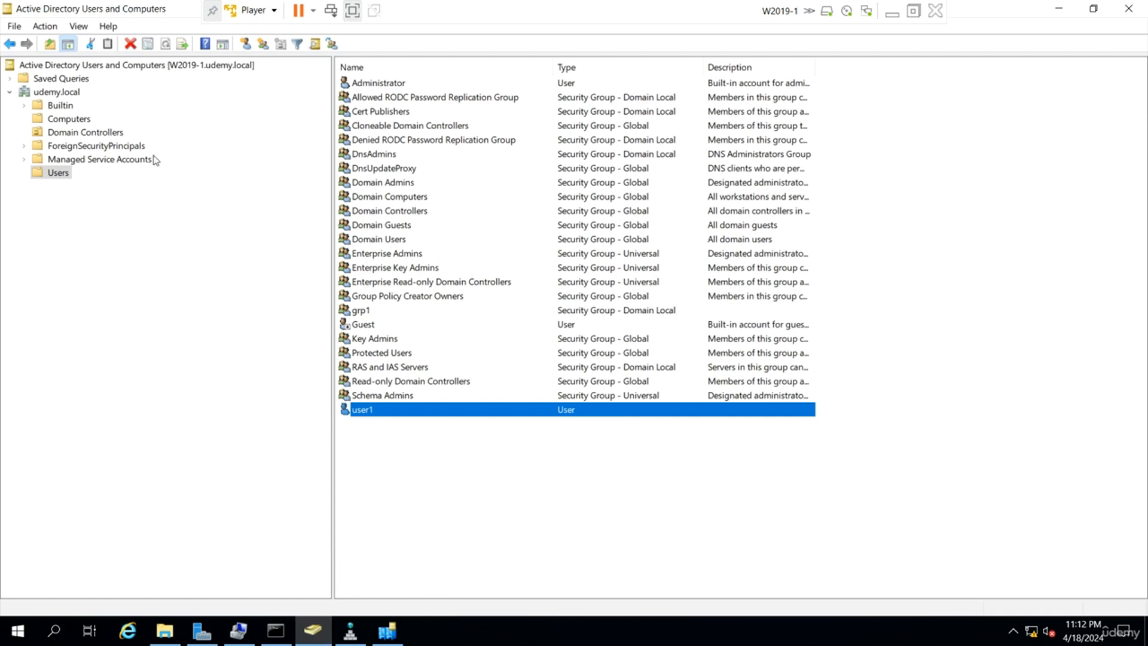
pyautogui.click(107, 133)
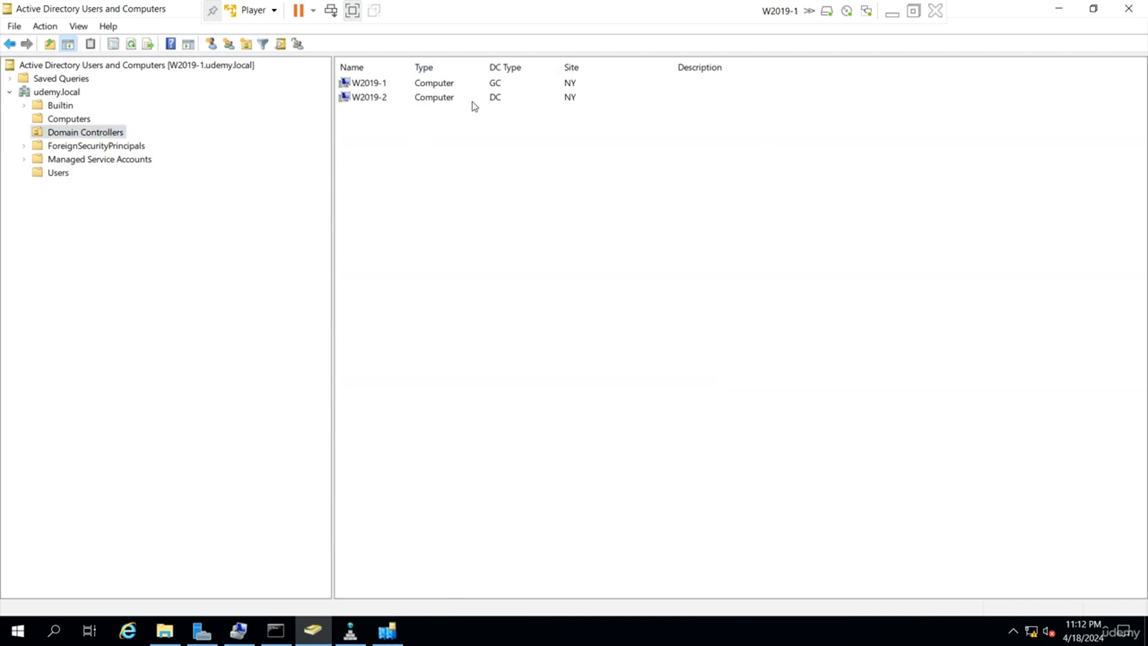
pyautogui.rightClick(508, 208)
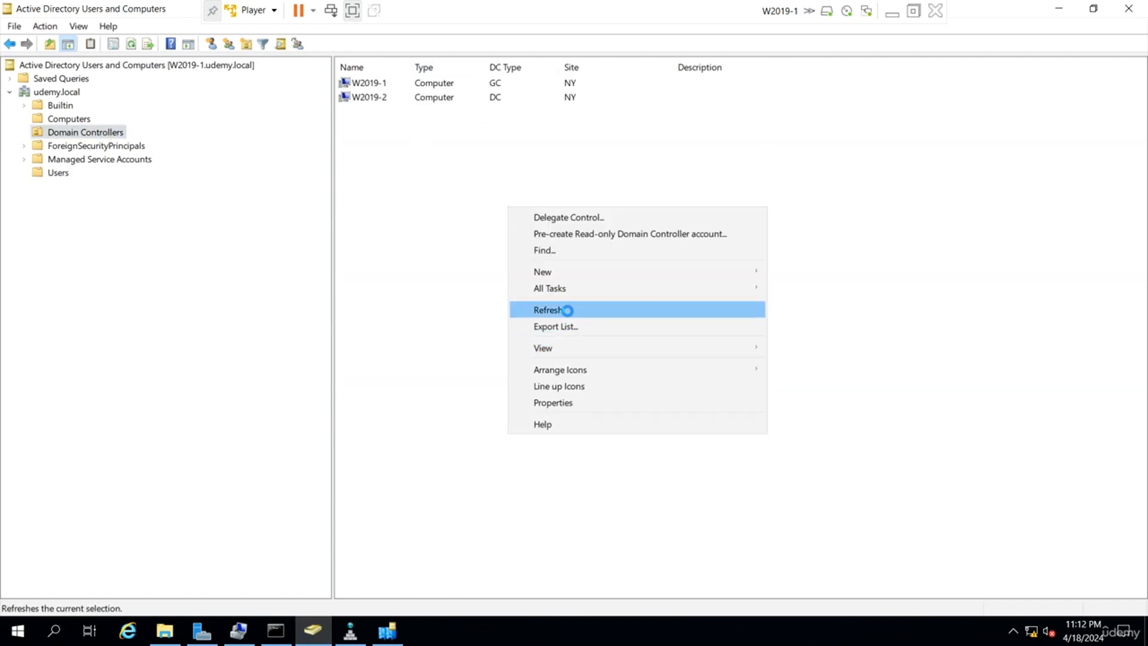
pyautogui.click(562, 310)
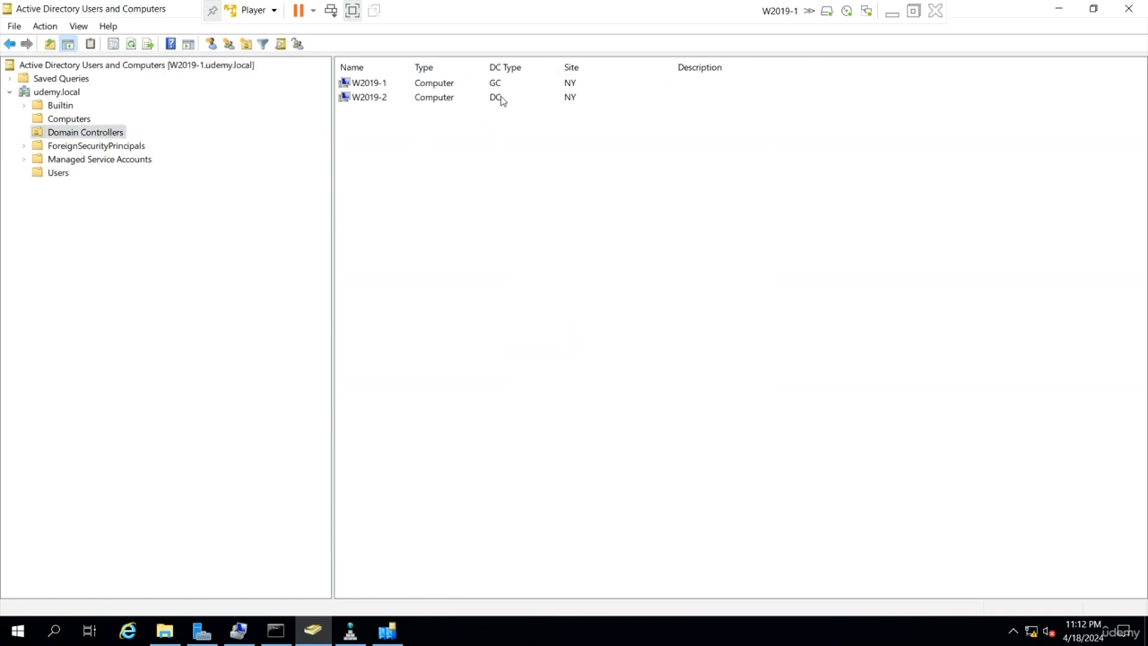
pyautogui.rightClick(153, 64)
pyautogui.click(210, 87)
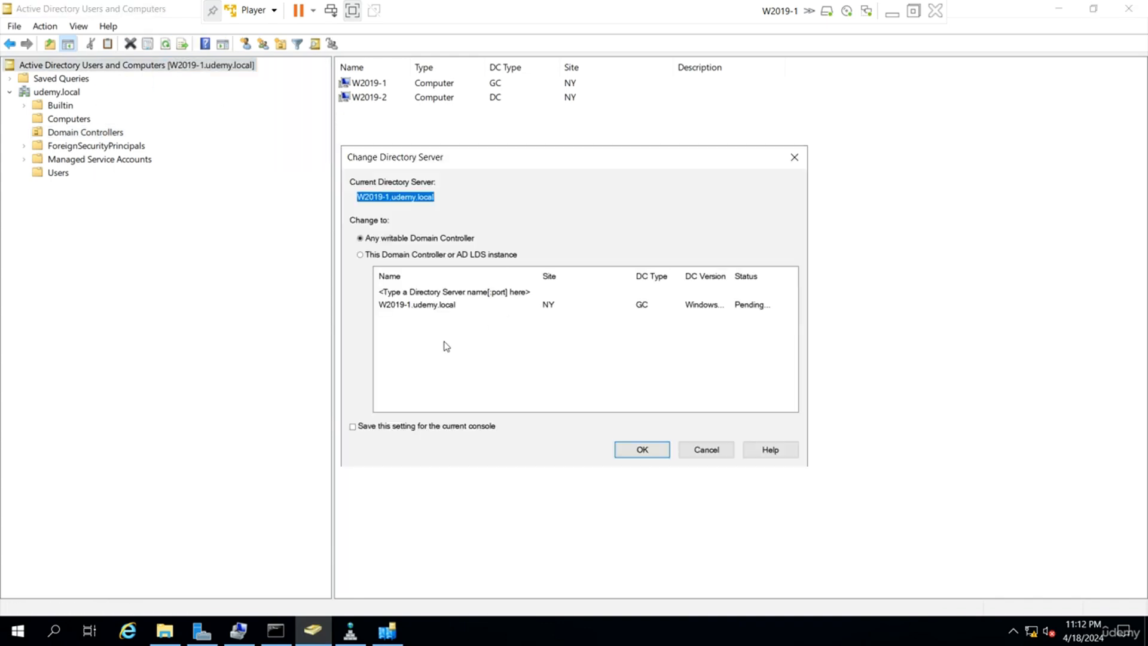
pyautogui.click(706, 450)
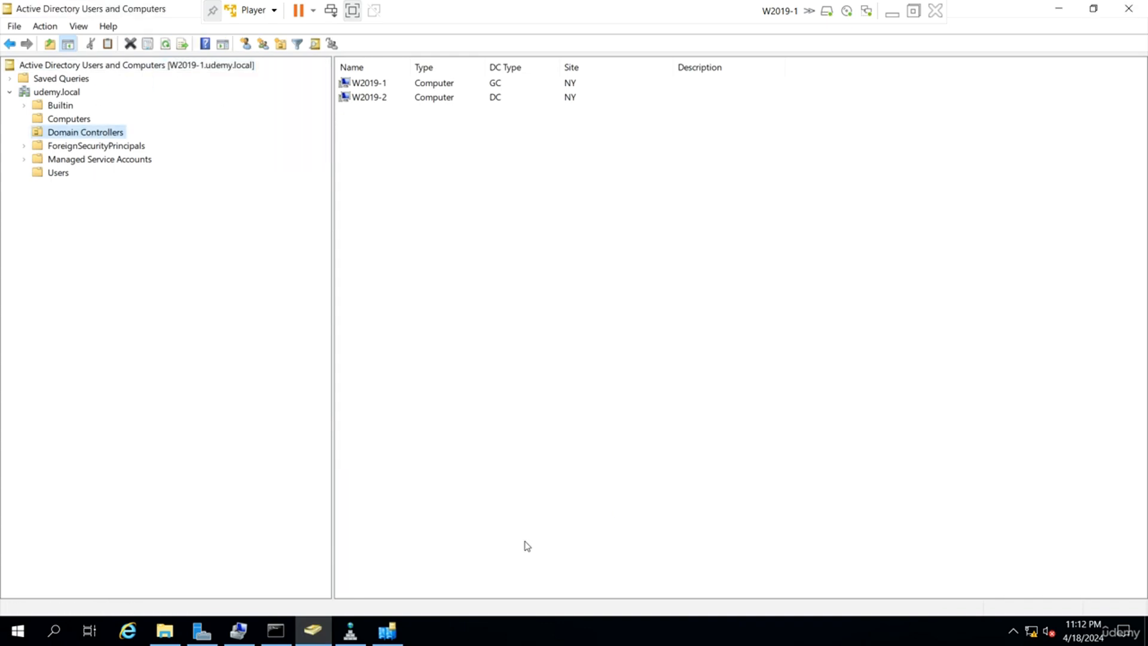
# Refresh both servers' NTDS Settings in Active Directory Sites and Services.
pyautogui.click(387, 631)
pyautogui.rightClick(224, 263)
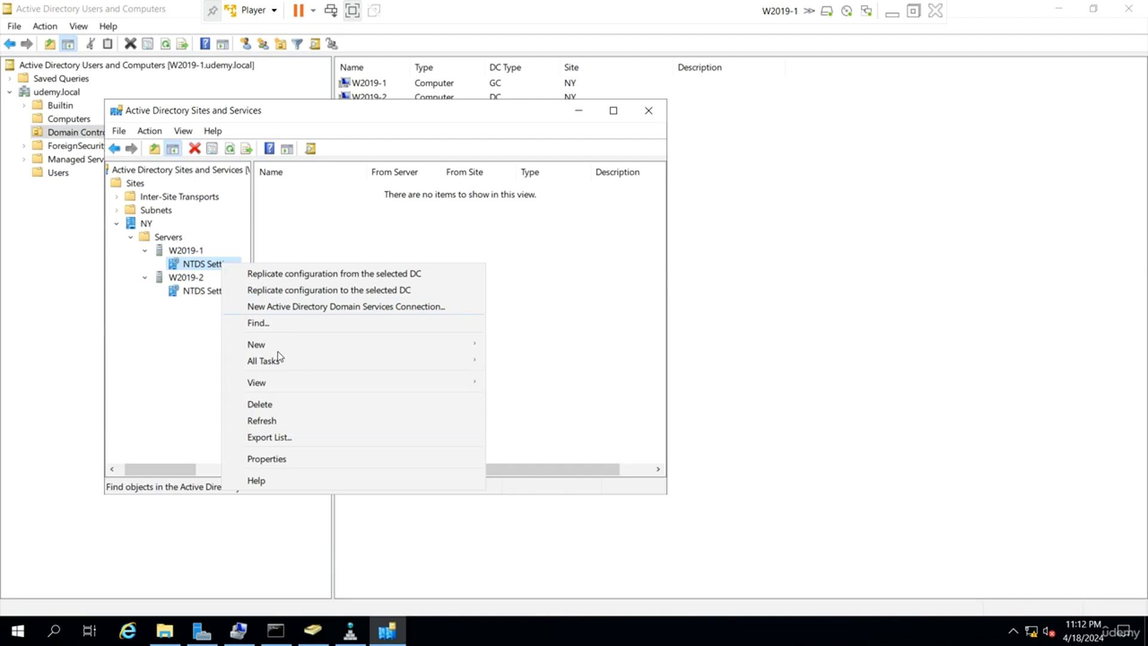
pyautogui.click(278, 422)
pyautogui.click(218, 294)
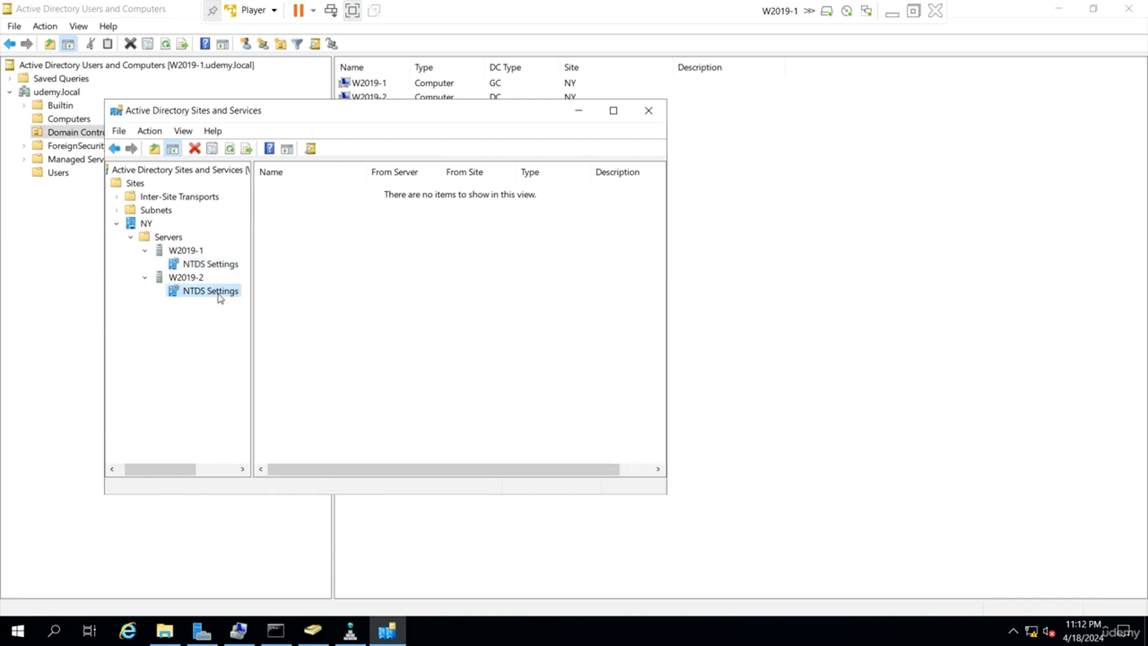
pyautogui.rightClick(218, 293)
pyautogui.click(277, 454)
pyautogui.click(903, 417)
# Switch to W2019-2 and sign in as UDEMY\Administrator with the account password.
pyautogui.click(893, 16)
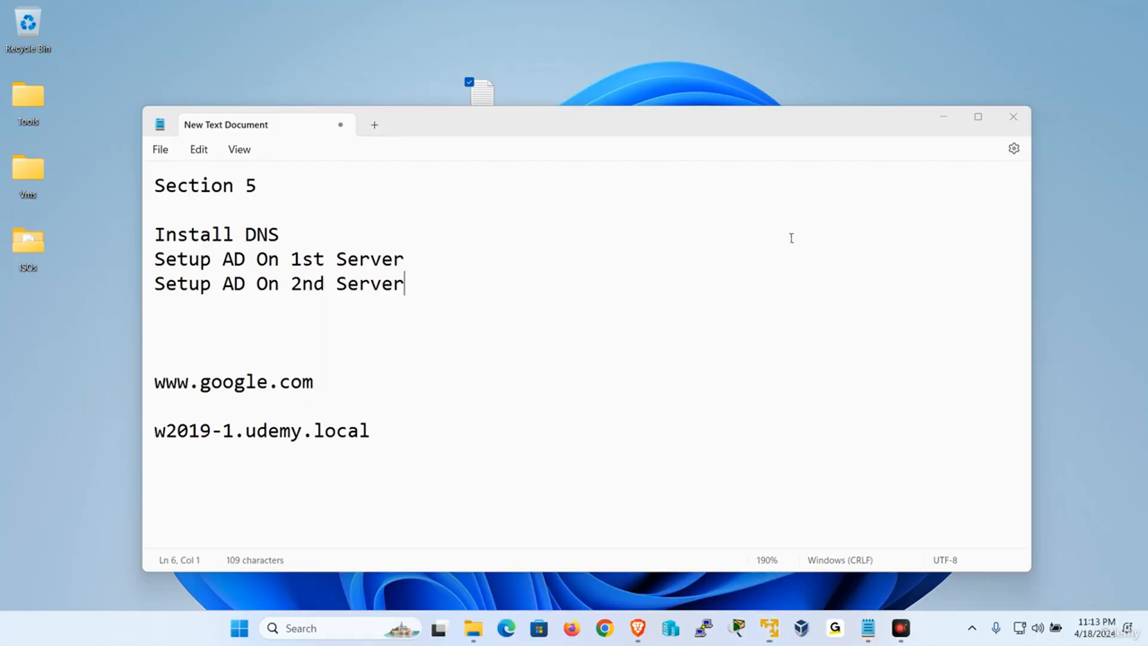
pyautogui.moveTo(764, 634)
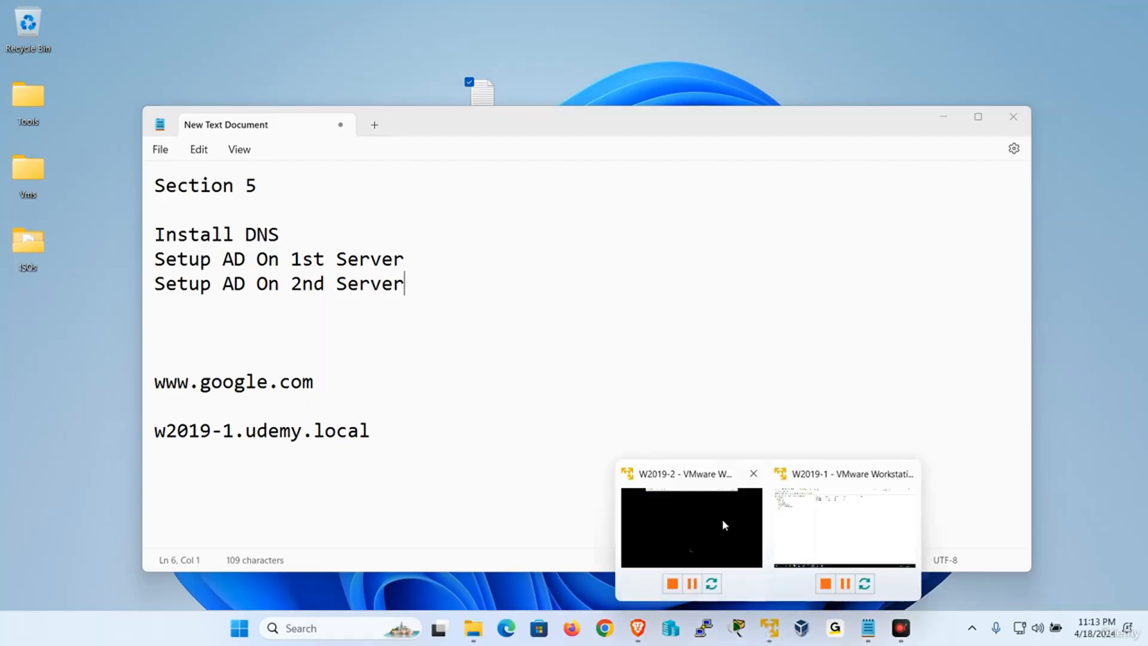
pyautogui.click(695, 527)
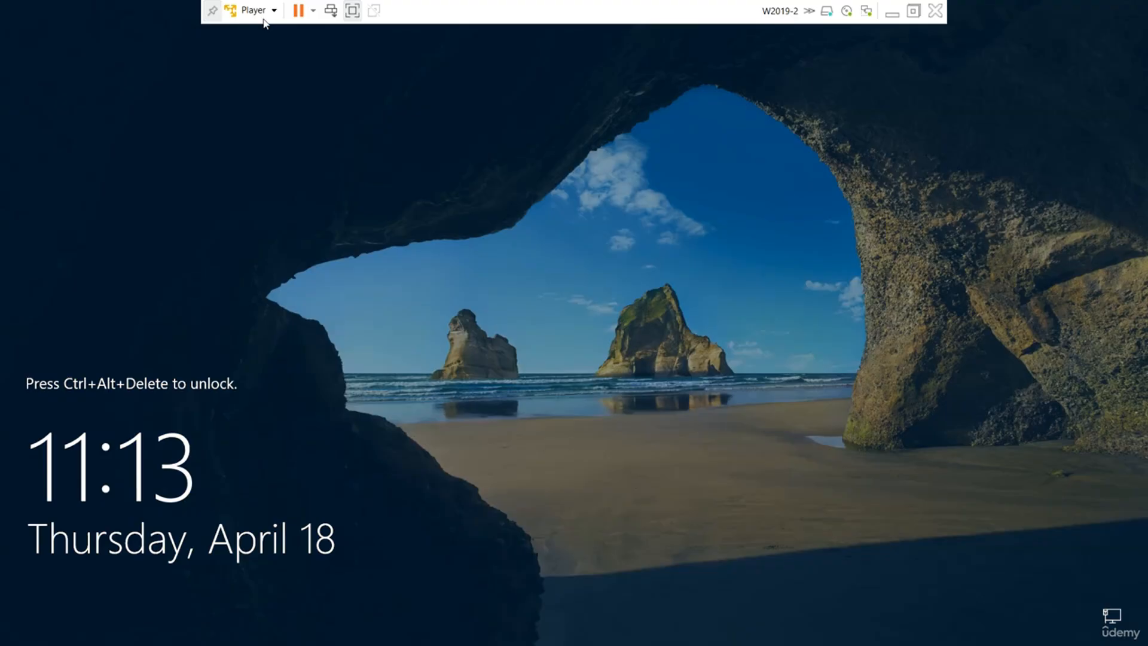
pyautogui.click(254, 10)
pyautogui.click(318, 87)
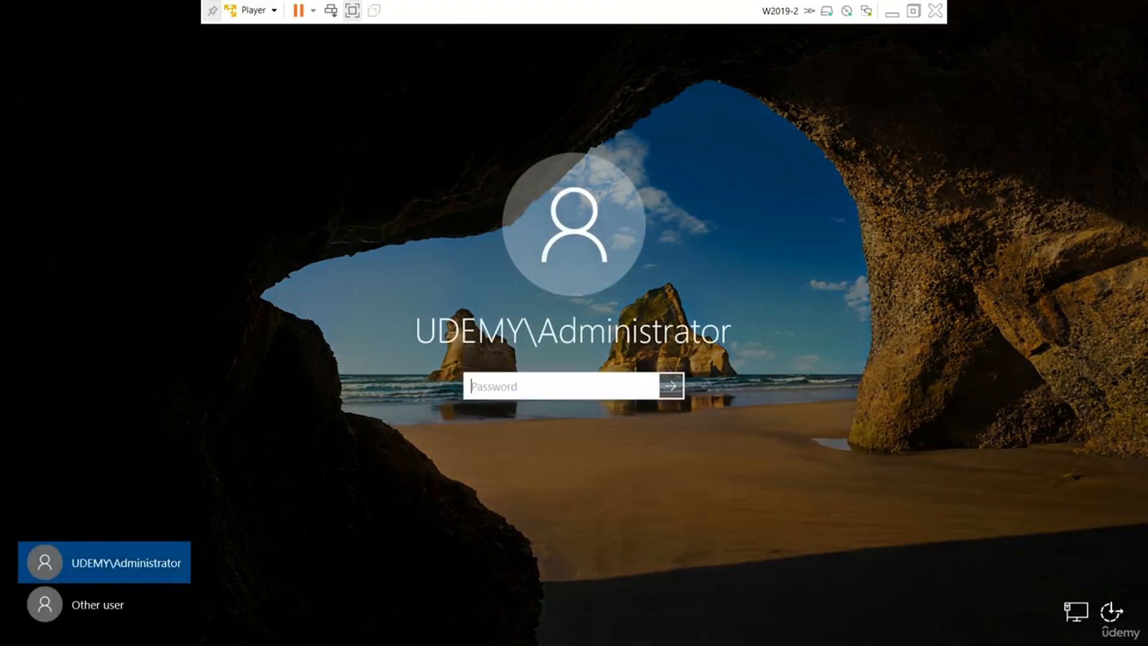
pyautogui.write('********')
pyautogui.press('Return')
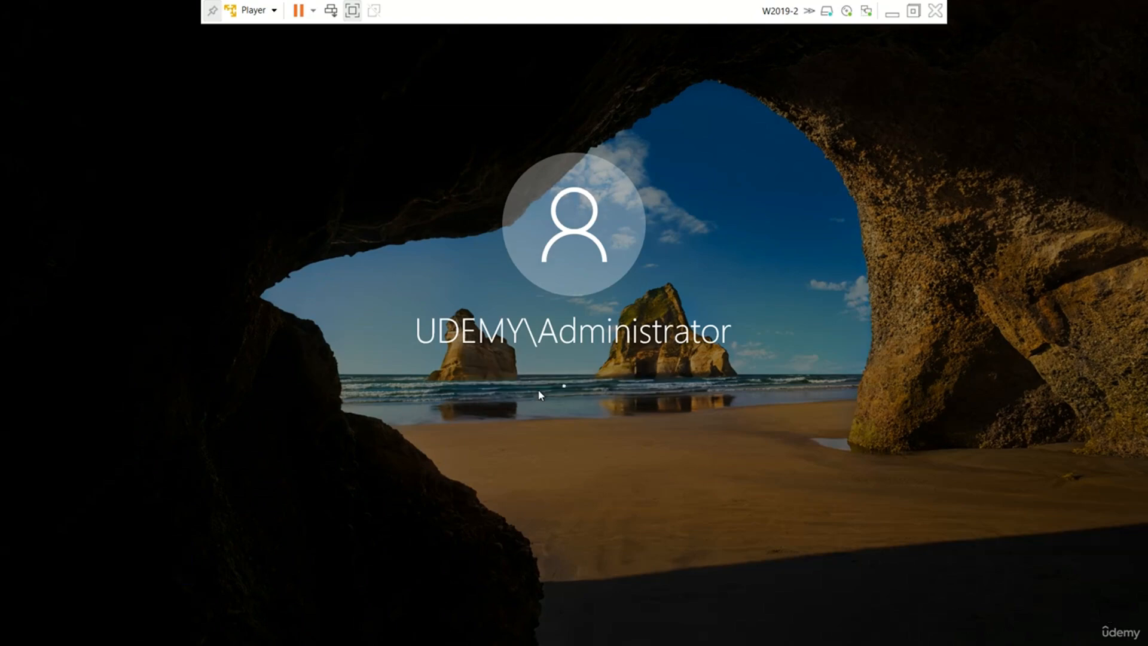
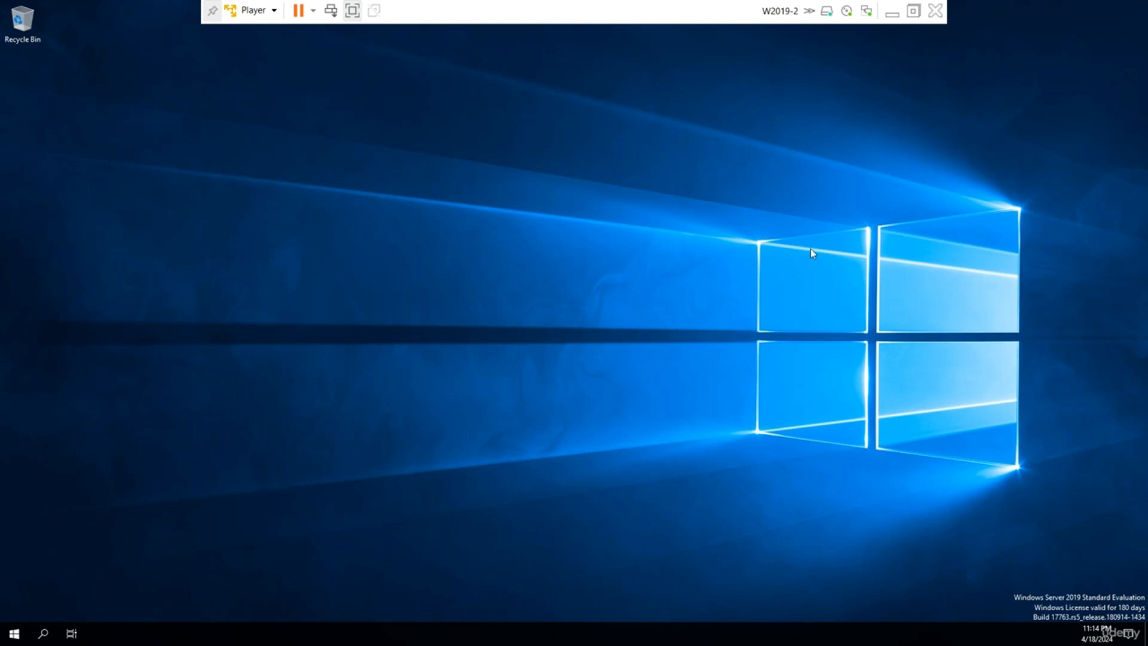
# On W2019-1, refresh the Domain Controllers list and check the W2019-1 and W2019-2 entries.
pyautogui.click(892, 13)
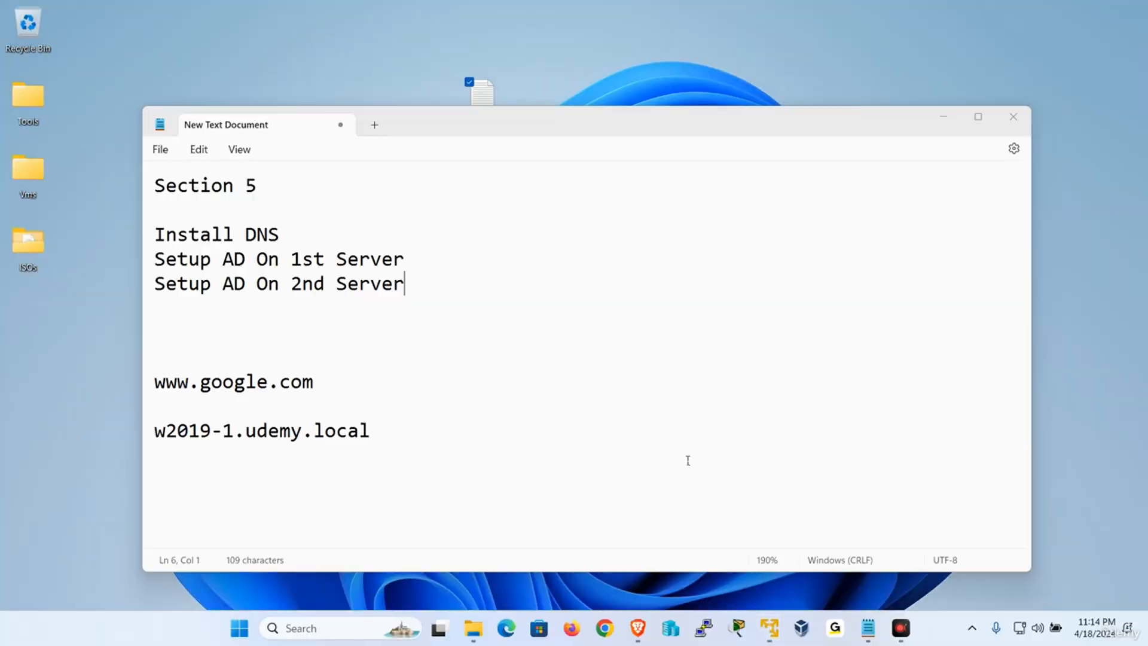
pyautogui.moveTo(770, 631)
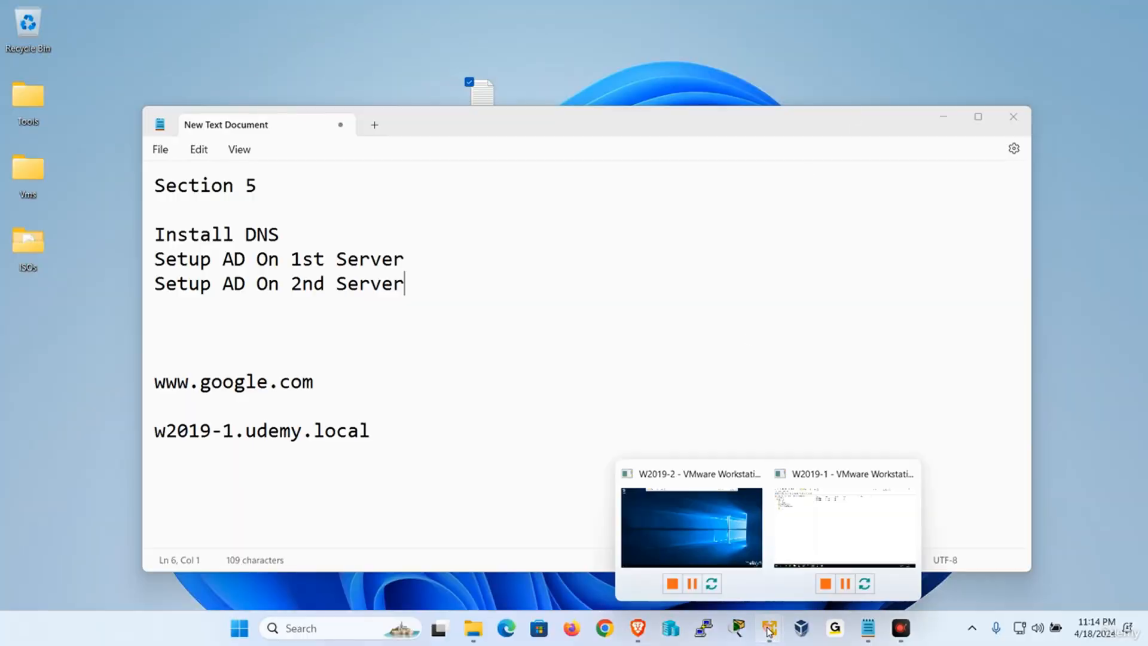
pyautogui.click(835, 525)
pyautogui.rightClick(663, 272)
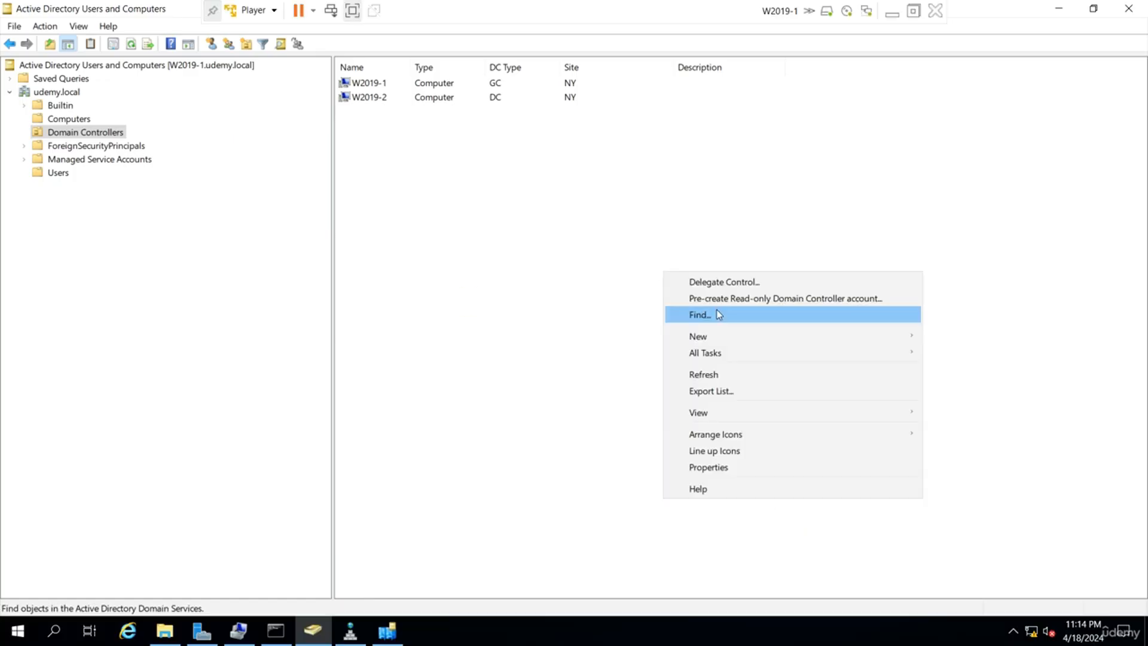
pyautogui.click(712, 374)
pyautogui.click(510, 87)
pyautogui.click(501, 98)
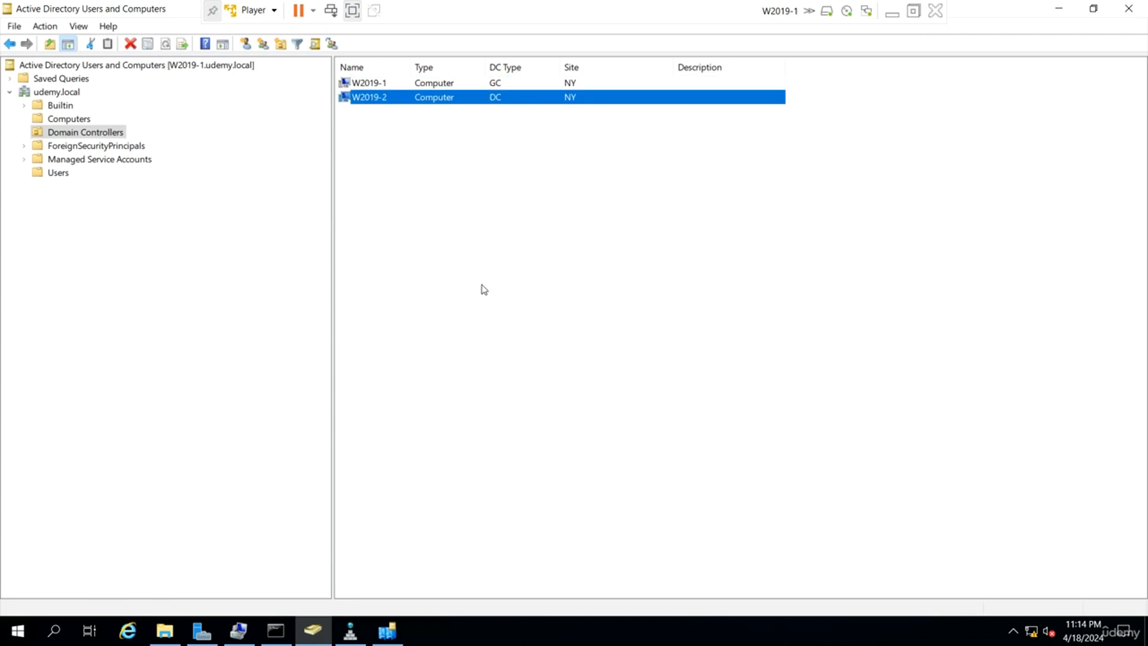
# Refresh the NTDS Settings of both W2019-1 and W2019-2 in Sites and Services.
pyautogui.click(392, 630)
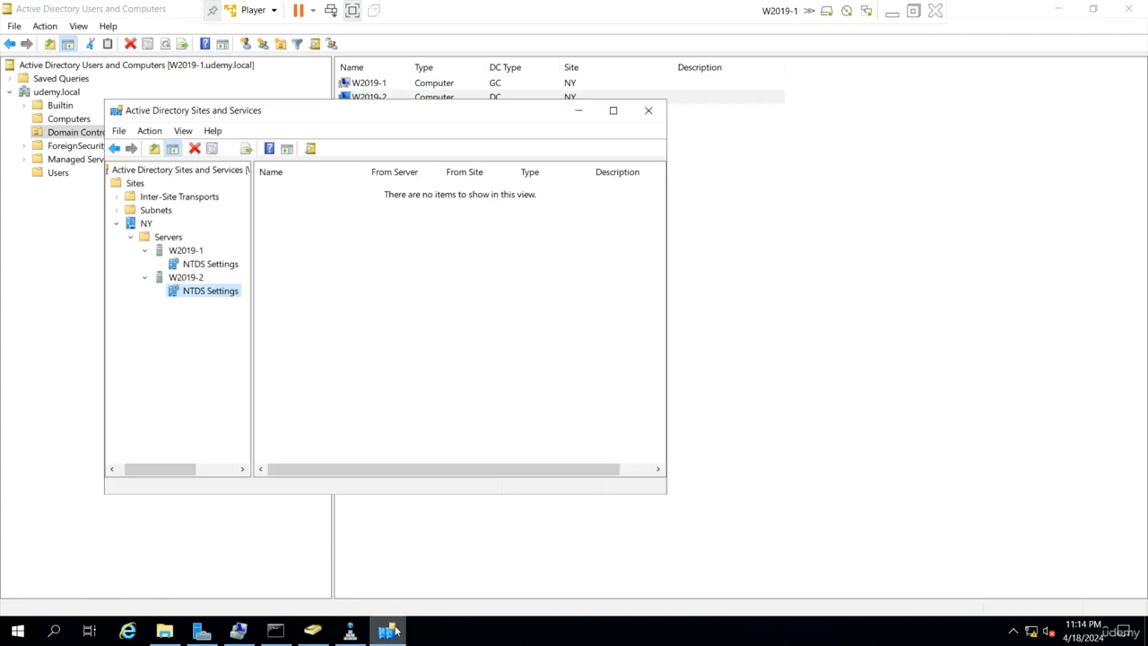
pyautogui.click(226, 264)
pyautogui.rightClick(226, 264)
pyautogui.click(275, 423)
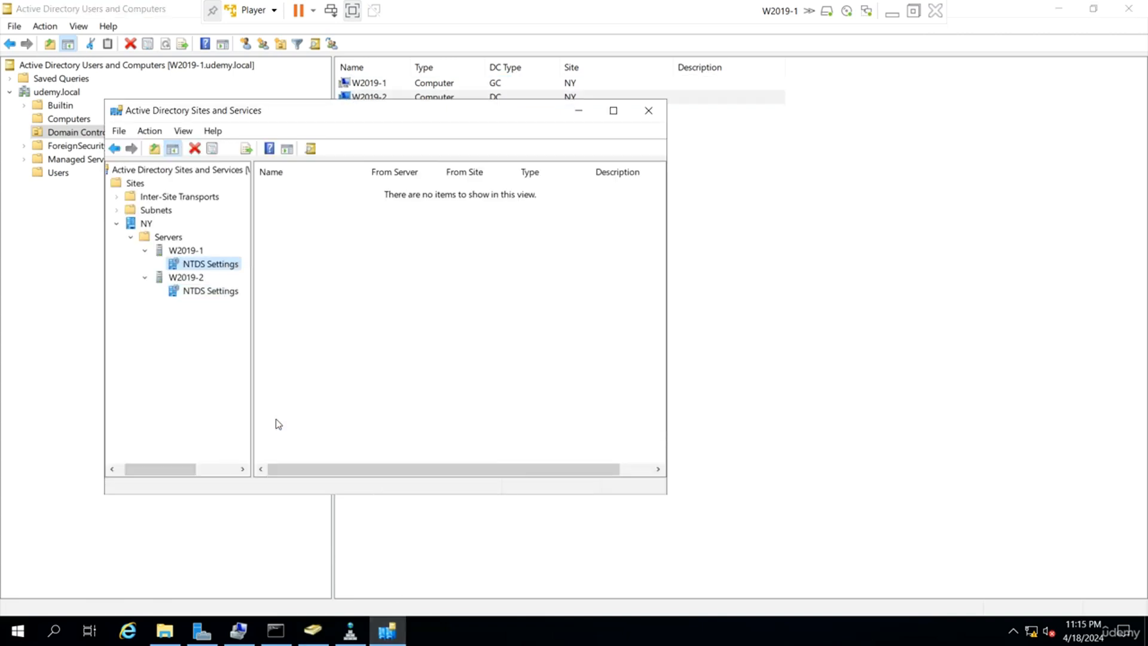
pyautogui.click(226, 293)
pyautogui.rightClick(226, 293)
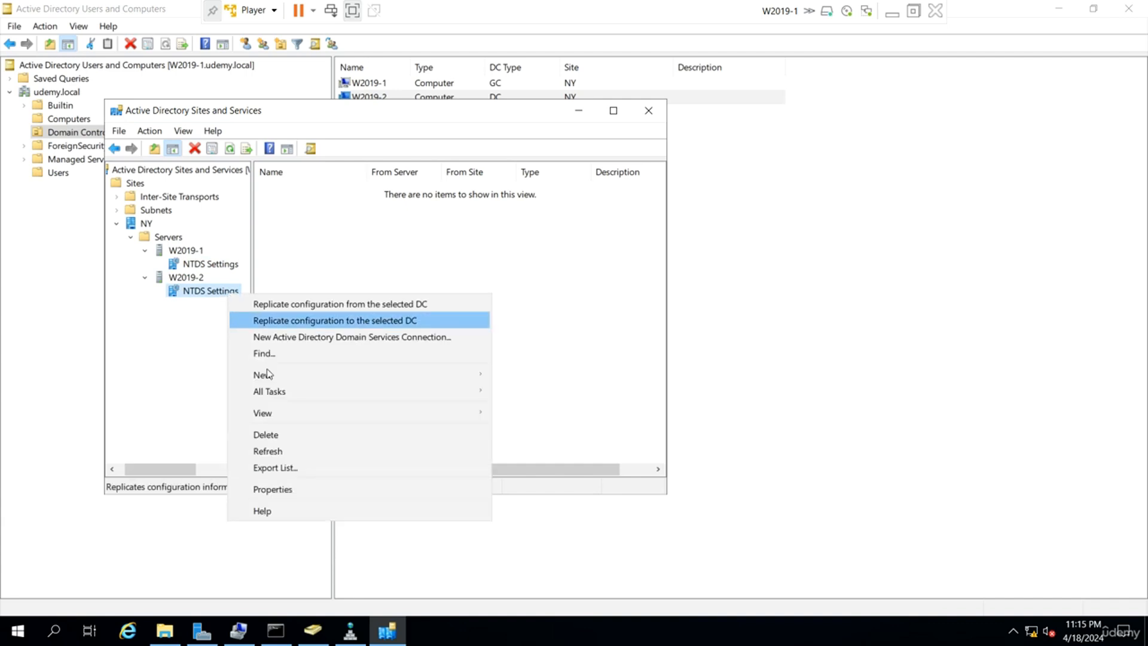
pyautogui.click(295, 452)
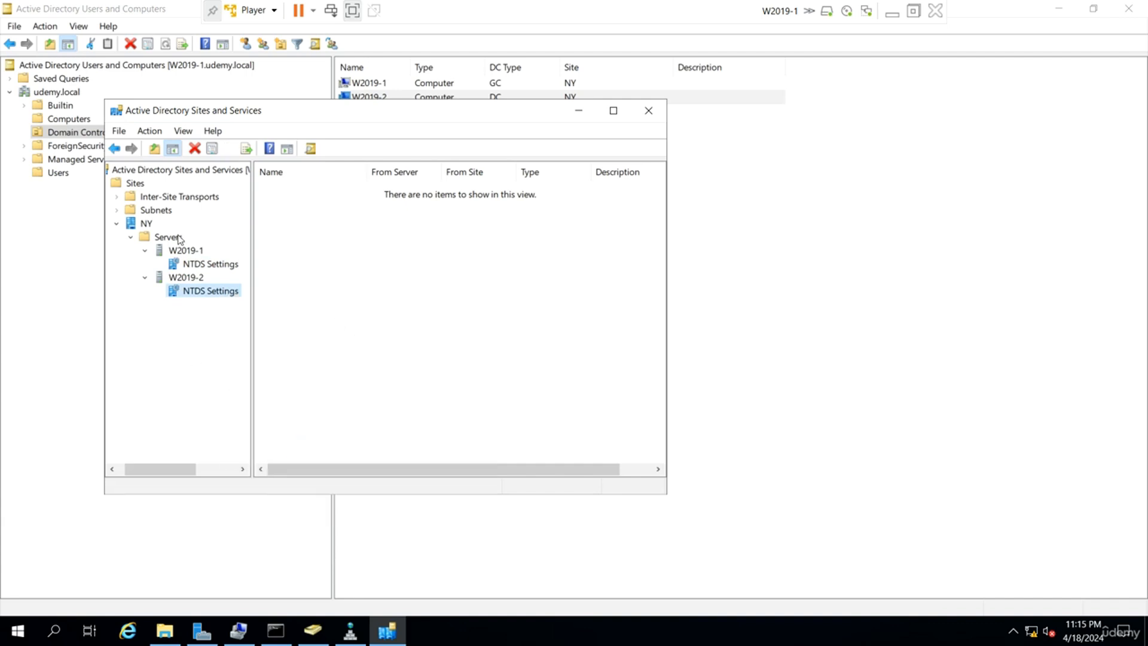
# Open Change Domain Controller from the Active Directory Users and Computers root, then cancel it.
pyautogui.click(84, 295)
pyautogui.rightClick(173, 67)
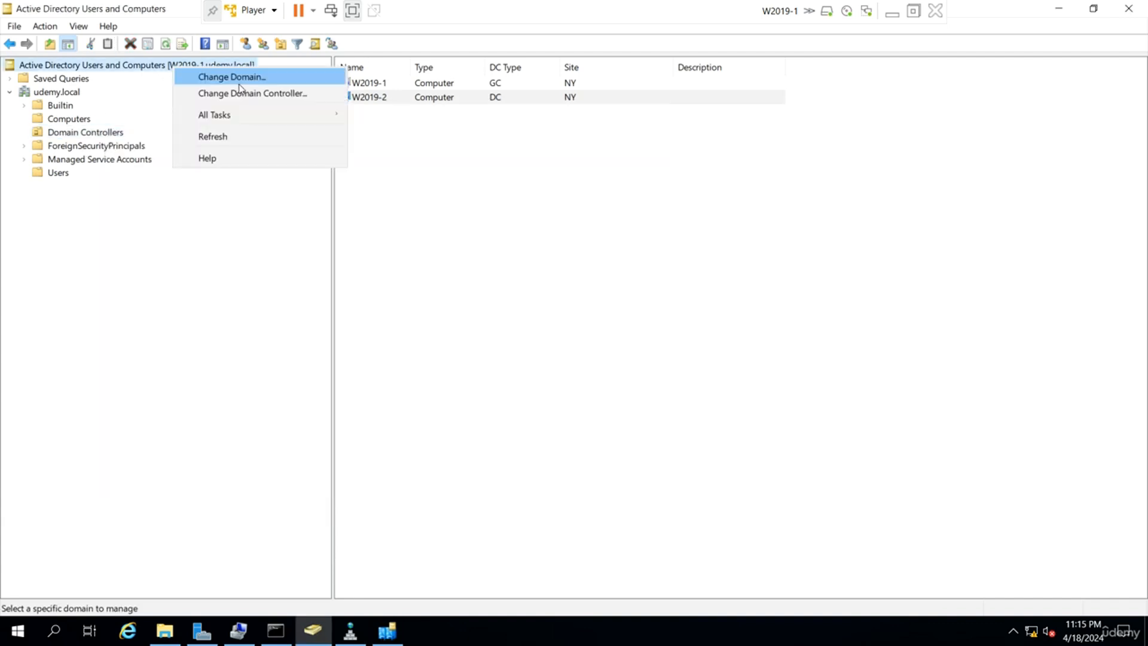
pyautogui.click(243, 92)
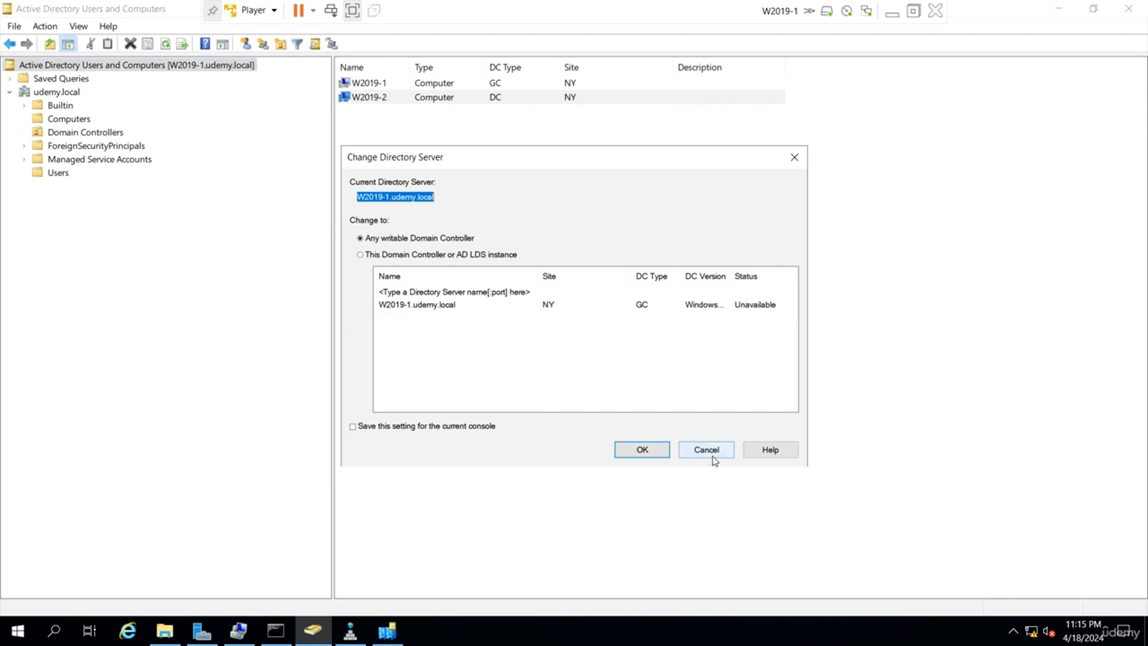
pyautogui.click(712, 453)
# Switch to the W2019-2 VM and toggle its full-screen view off and back on.
pyautogui.click(893, 13)
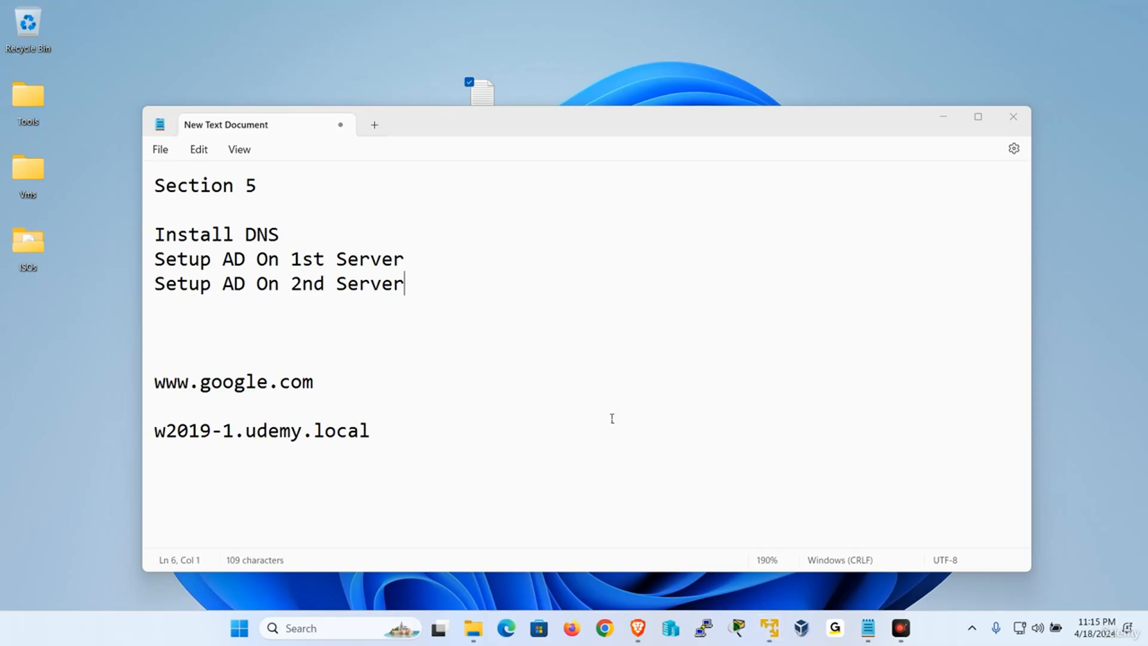
pyautogui.moveTo(766, 629)
pyautogui.click(670, 532)
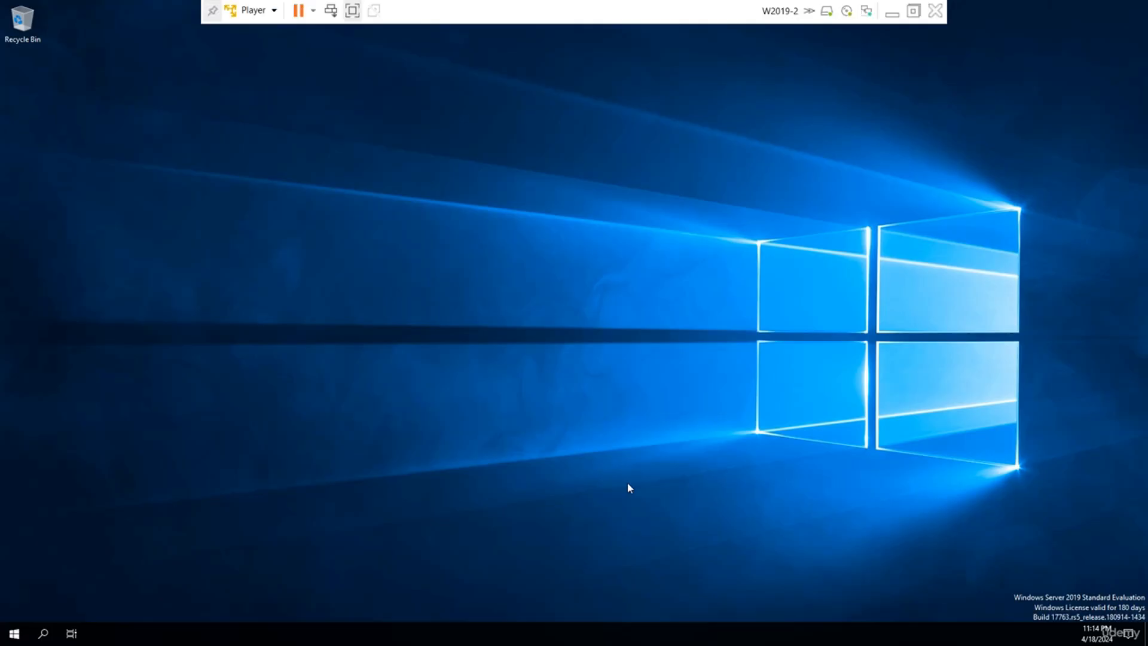
pyautogui.click(353, 11)
pyautogui.click(117, 30)
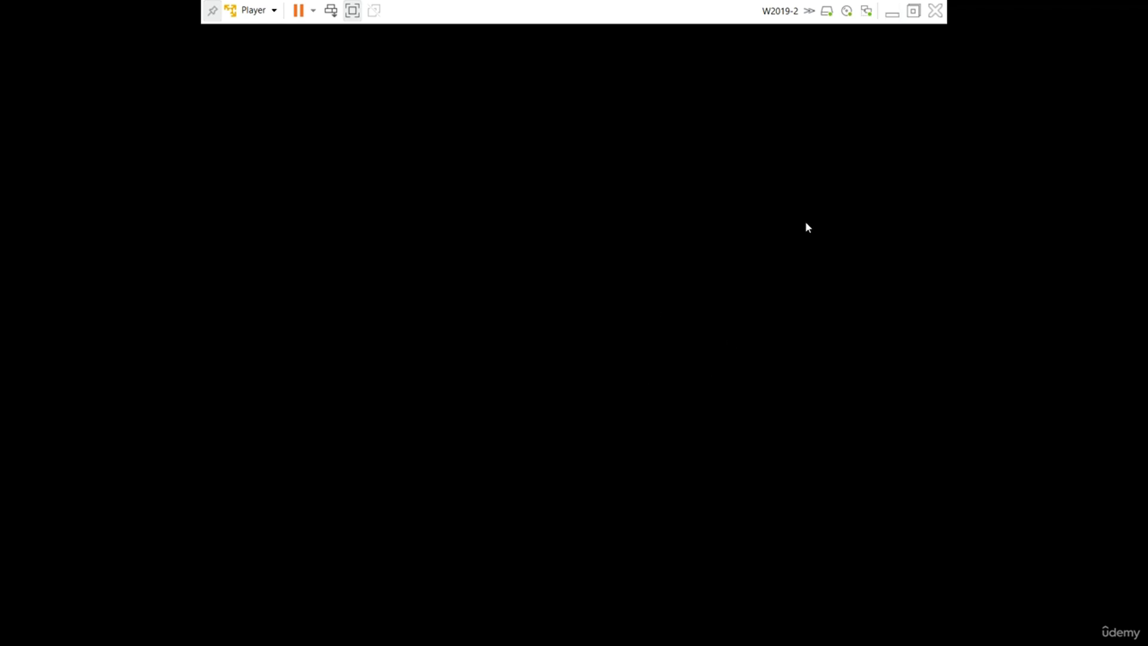
# Restore W2019-2, cancel Shutdown Event Tracker, close the Windows Admin Center popup, and open Server Manager Tools.
pyautogui.click(892, 15)
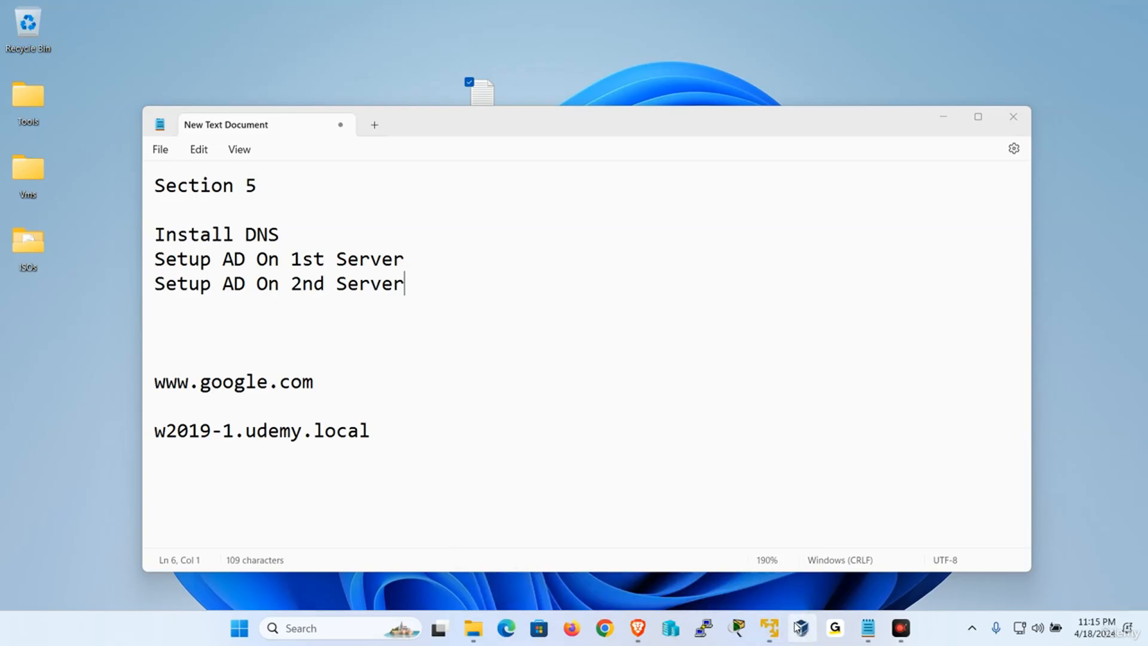
pyautogui.moveTo(771, 627)
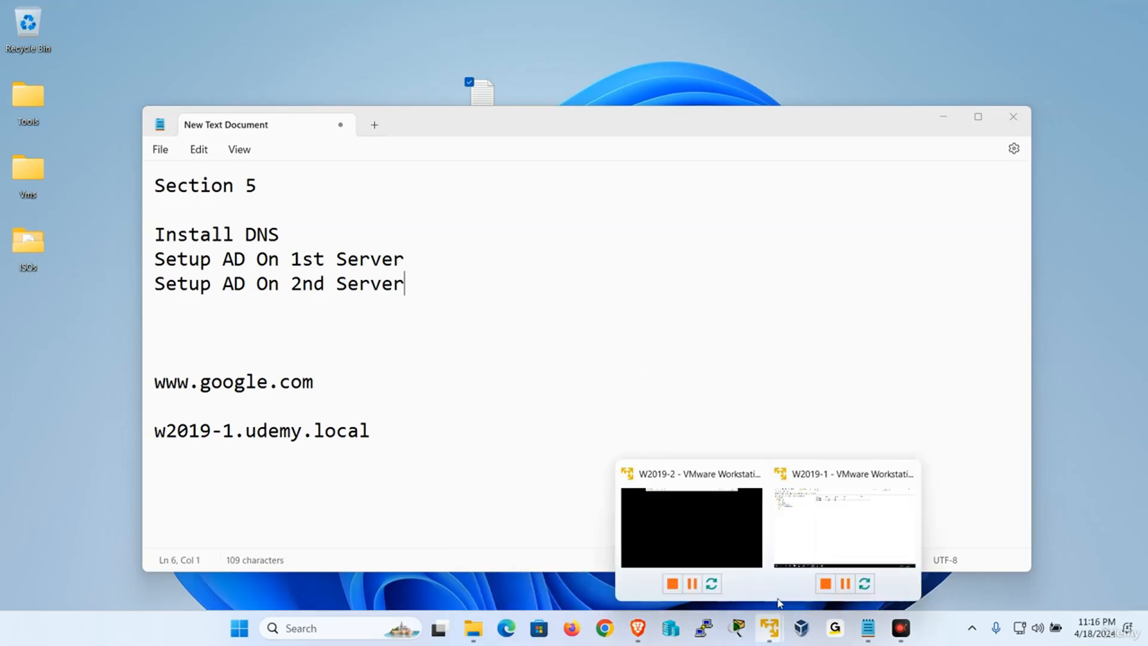
pyautogui.click(646, 523)
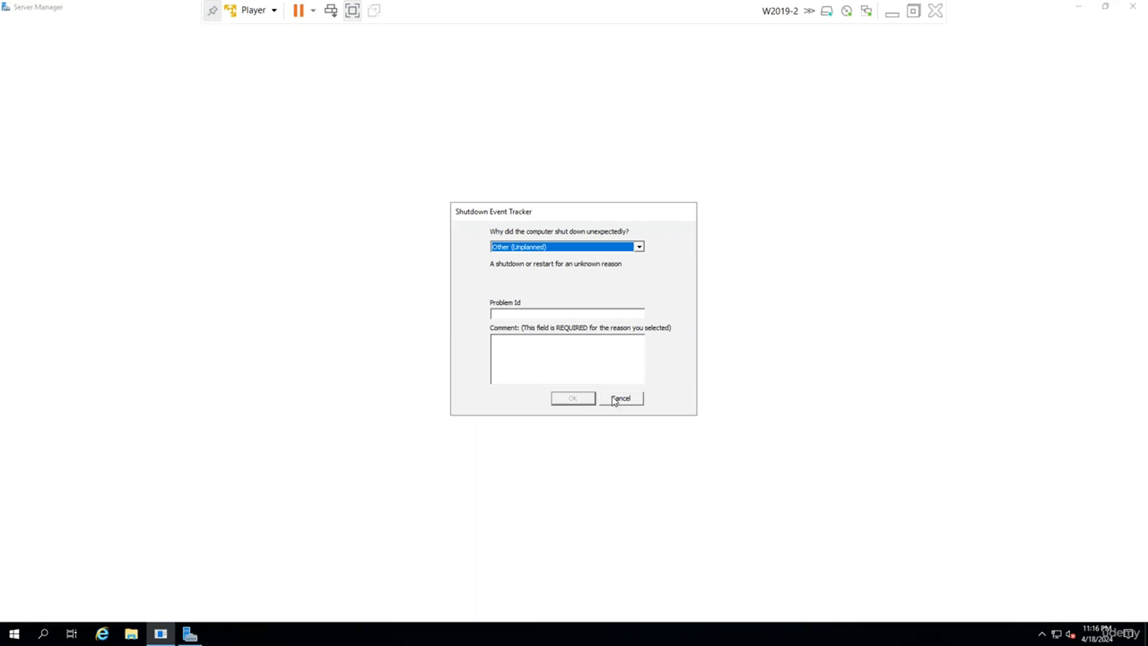
pyautogui.click(614, 399)
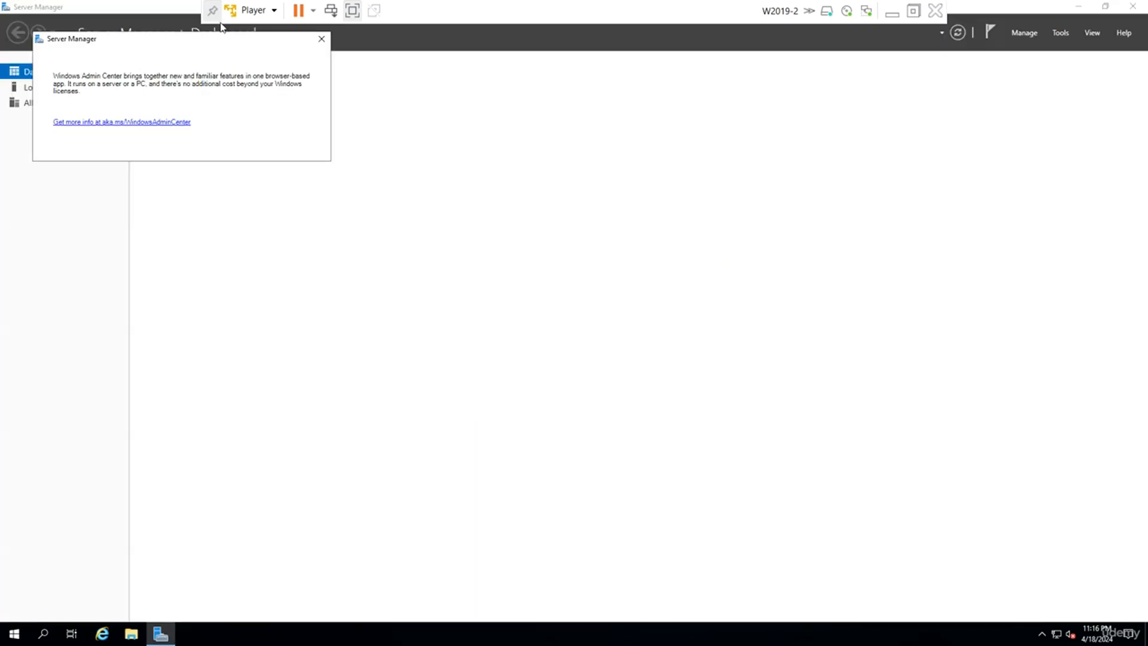
pyautogui.click(321, 39)
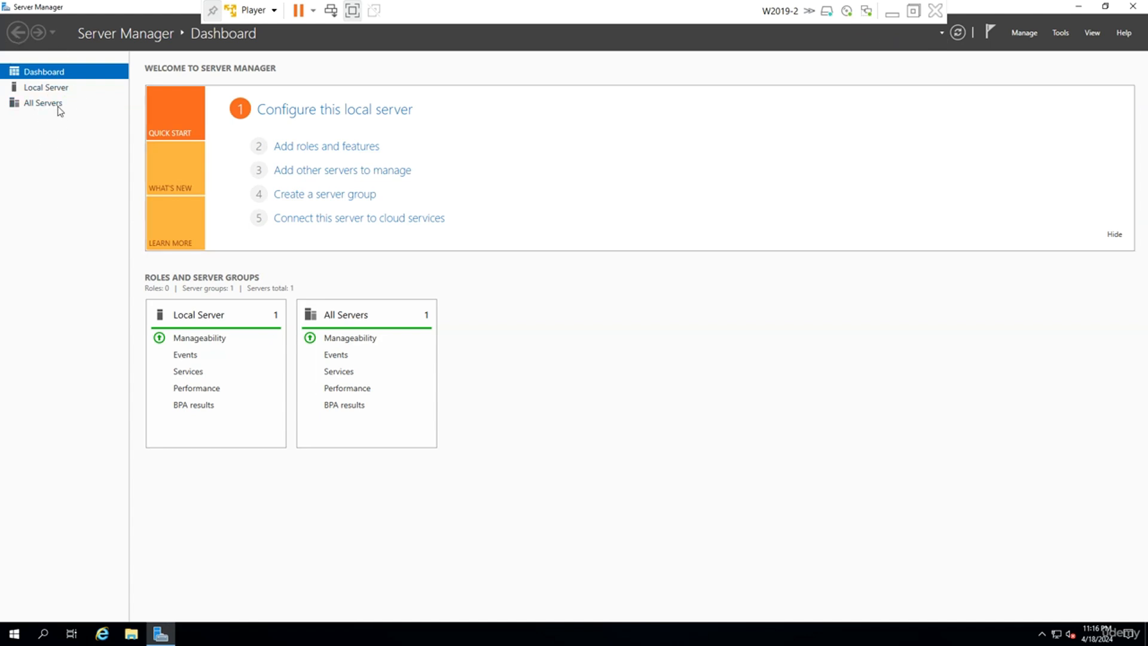
pyautogui.click(1060, 35)
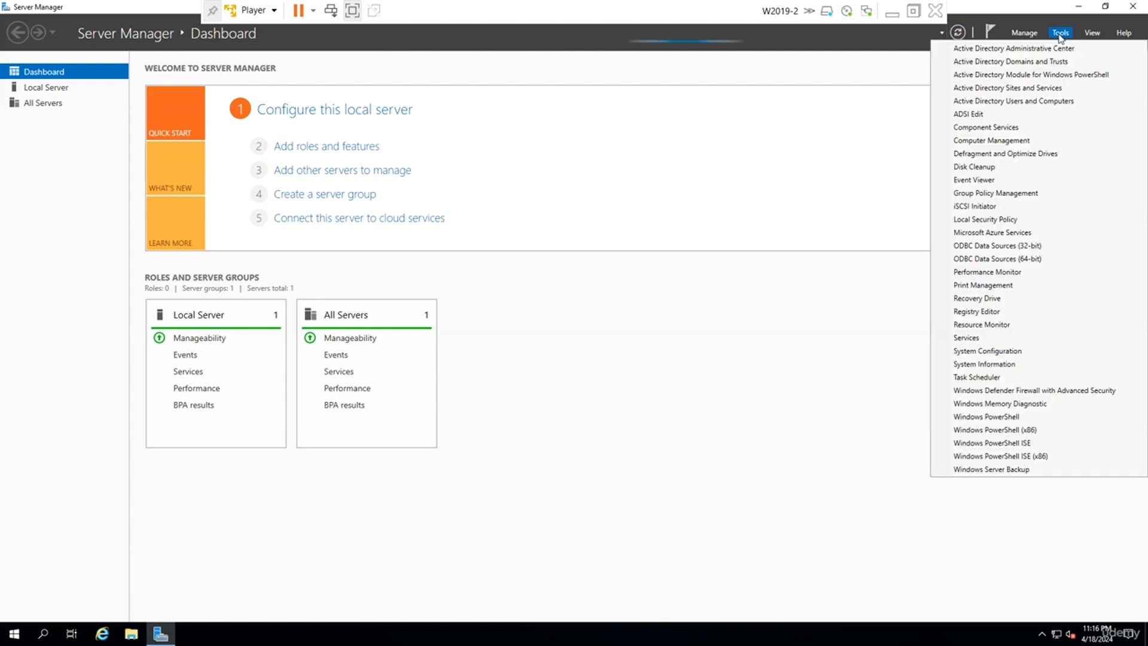
# In Active Directory Users and Computers, check udemy.local's Domain Controllers and Users, showing grp1 and user1.
pyautogui.click(1025, 101)
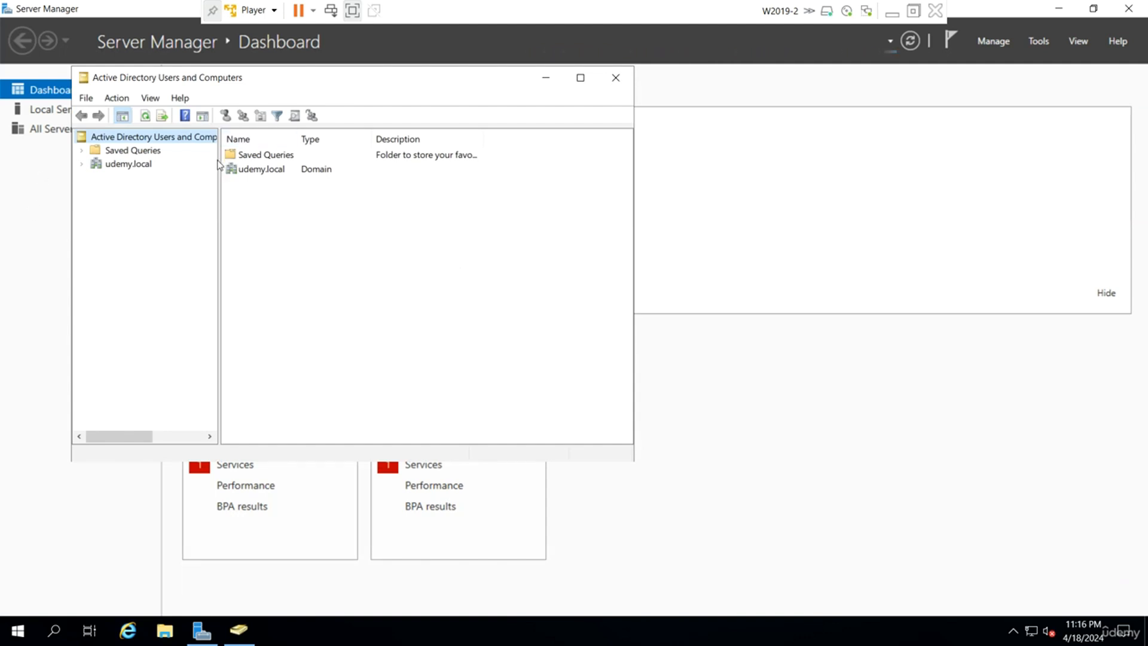
pyautogui.moveTo(219, 163); pyautogui.dragTo(332, 164)
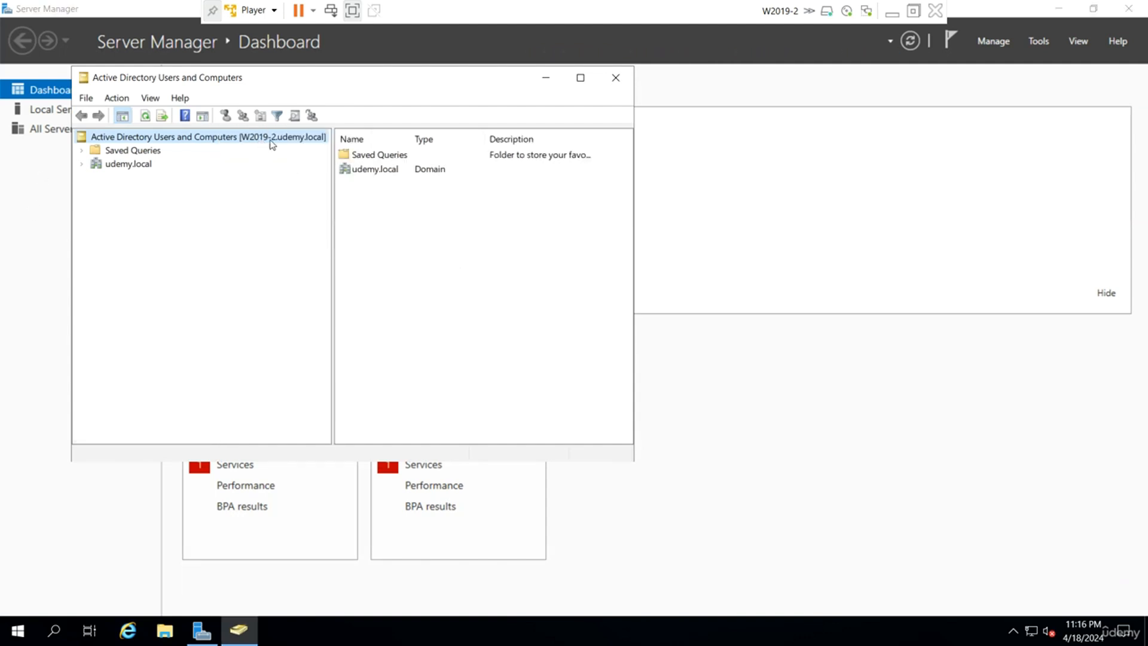
pyautogui.click(81, 164)
pyautogui.click(152, 204)
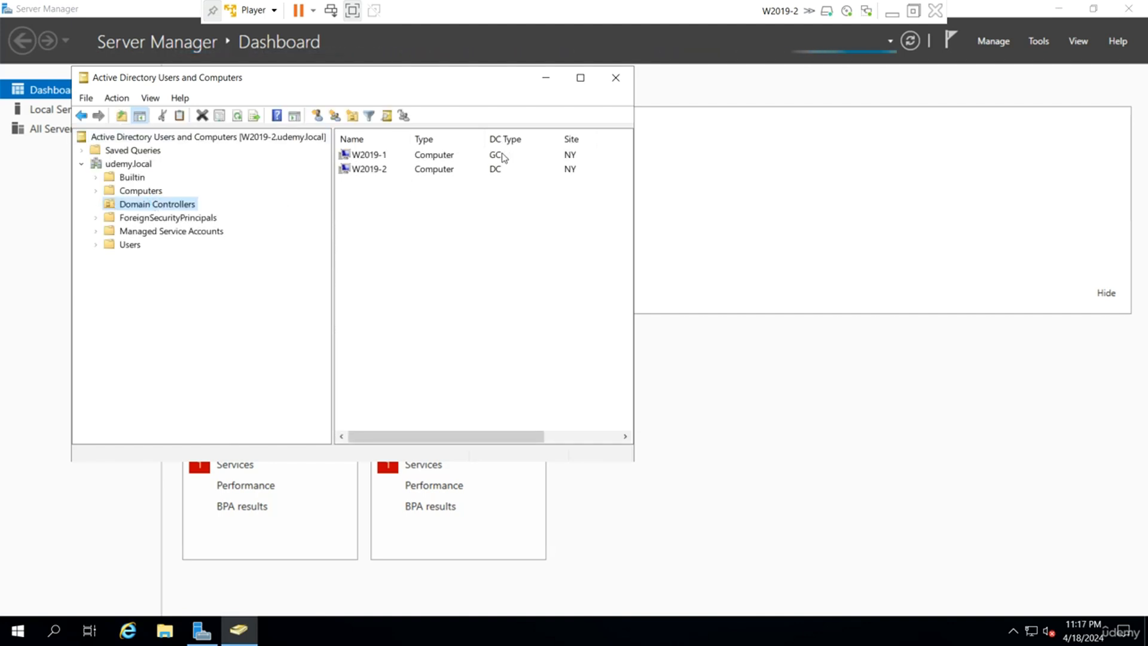
pyautogui.click(135, 245)
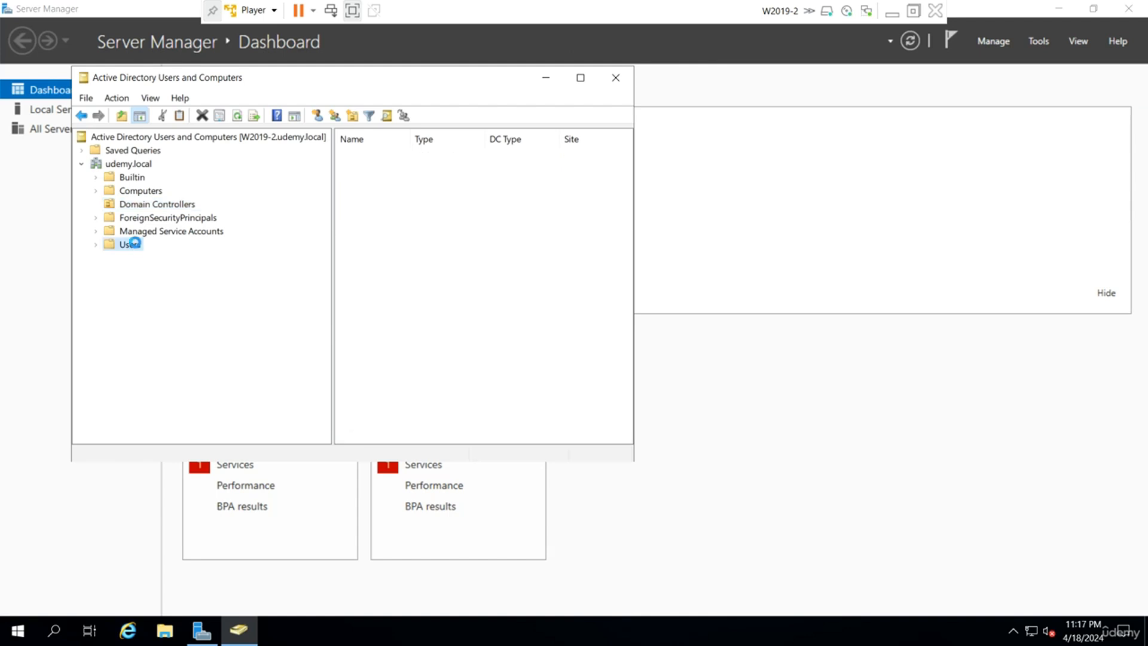
pyautogui.click(580, 79)
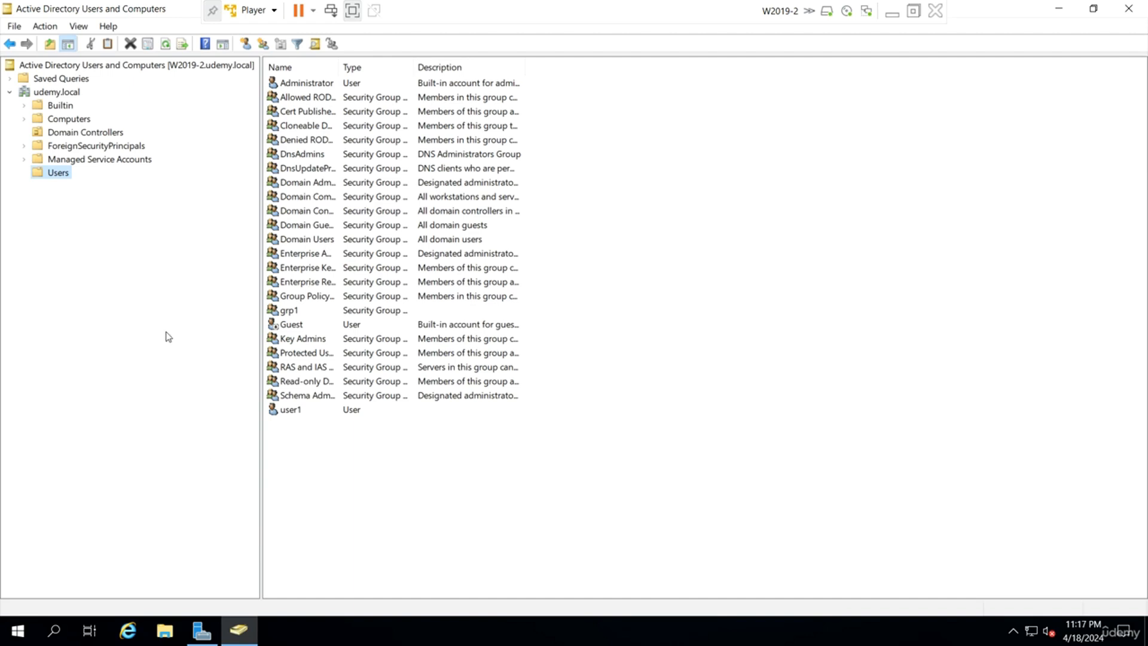
# In Sites and Services on W2019-2, view each server's NTDS Settings connections, then minimize the VM.
pyautogui.click(202, 631)
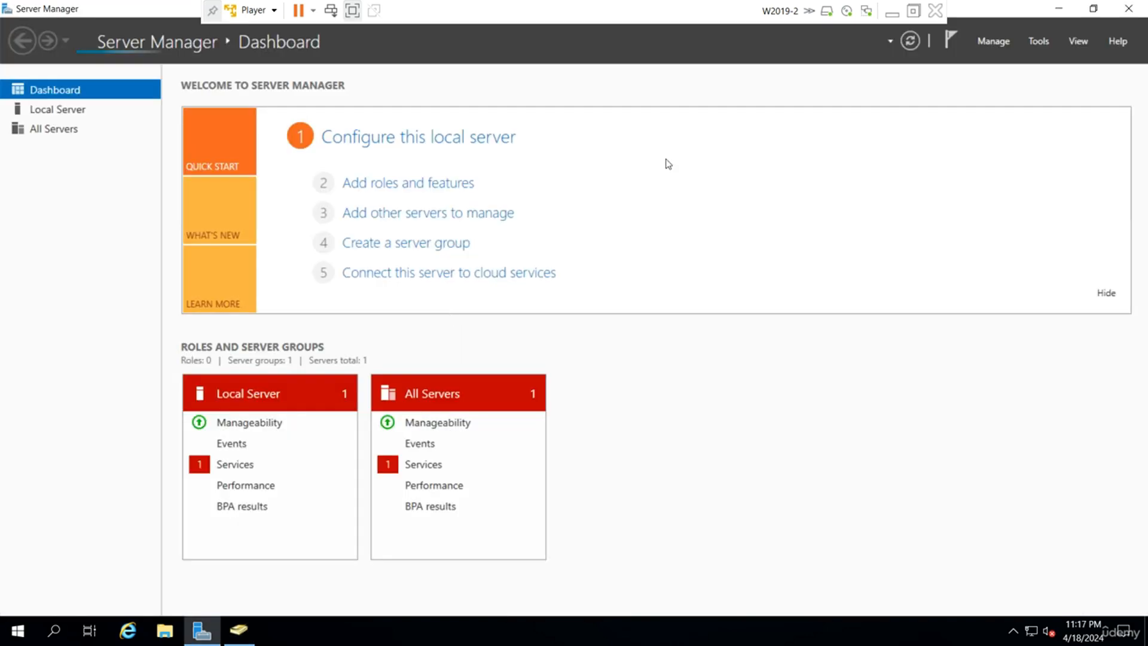
pyautogui.click(1039, 42)
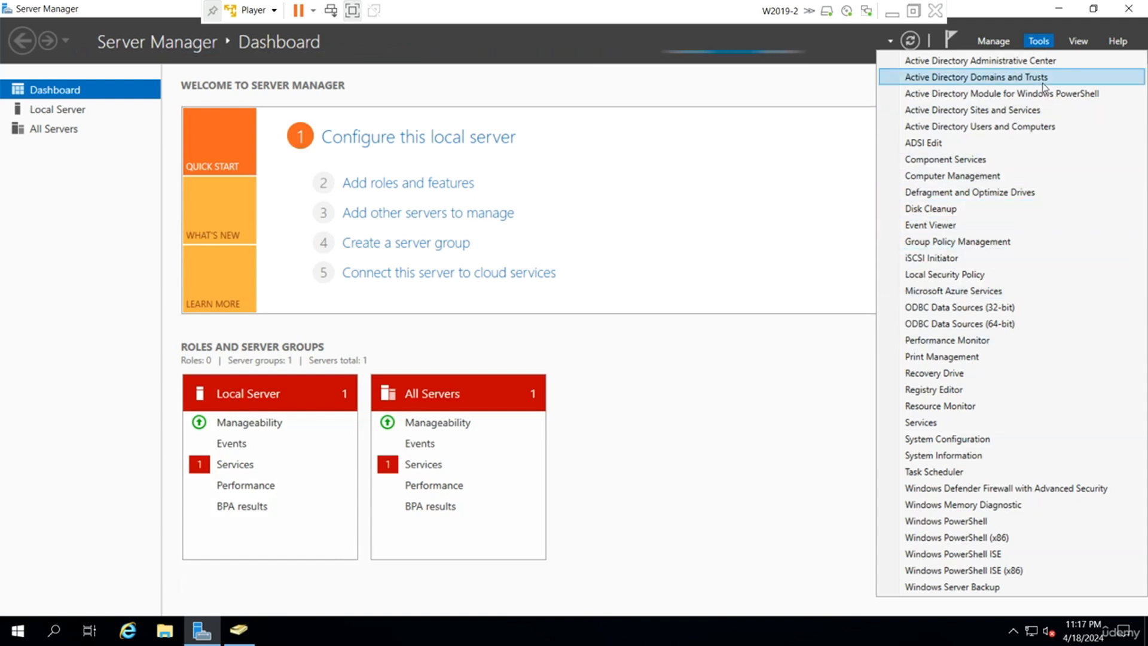
pyautogui.click(1015, 110)
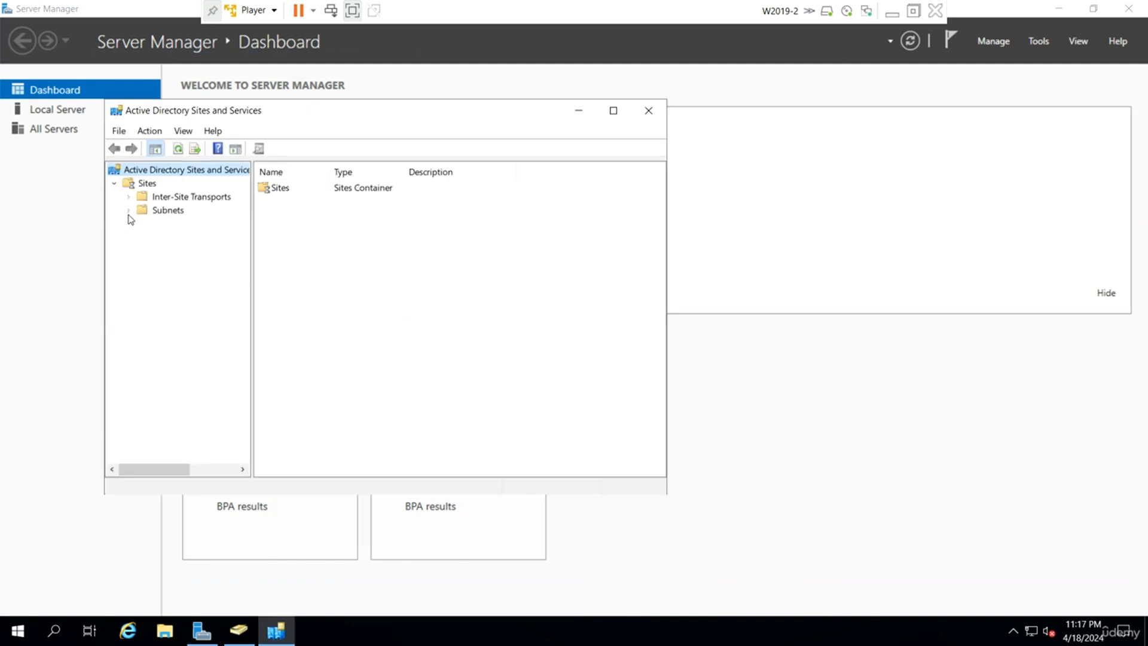
pyautogui.click(157, 250)
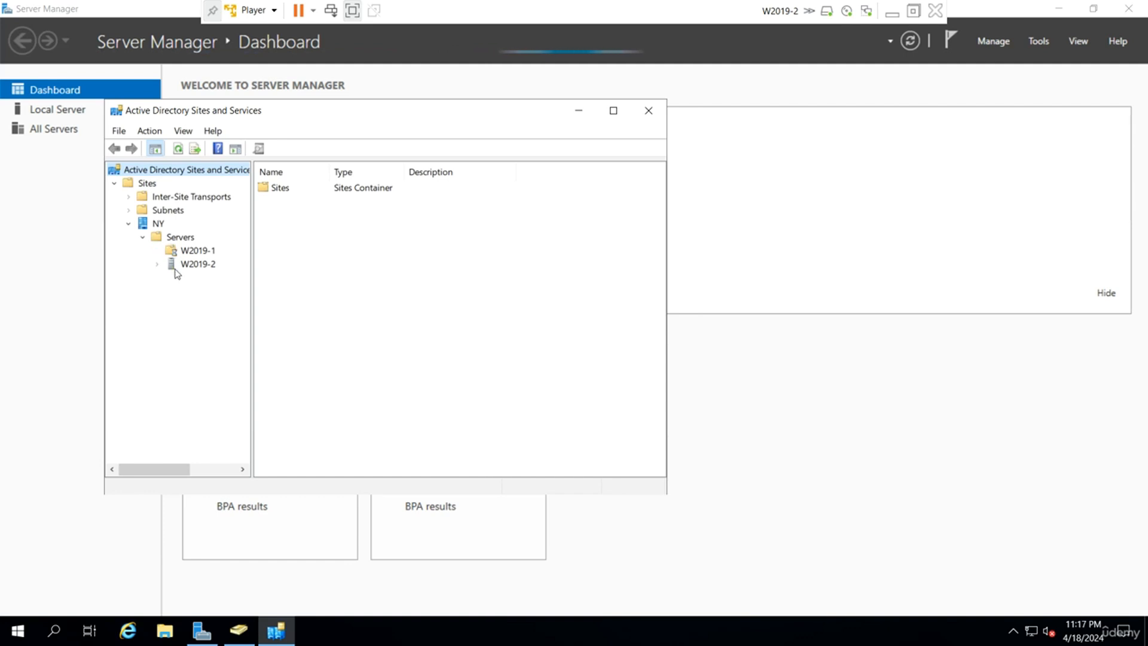
pyautogui.click(211, 267)
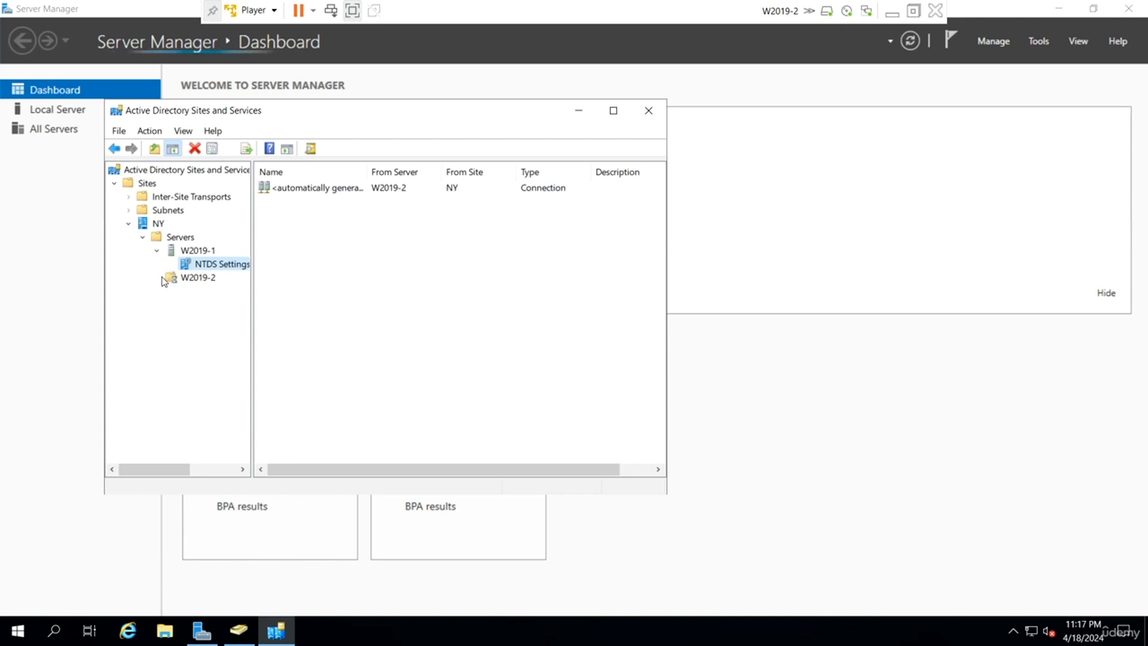
pyautogui.click(224, 292)
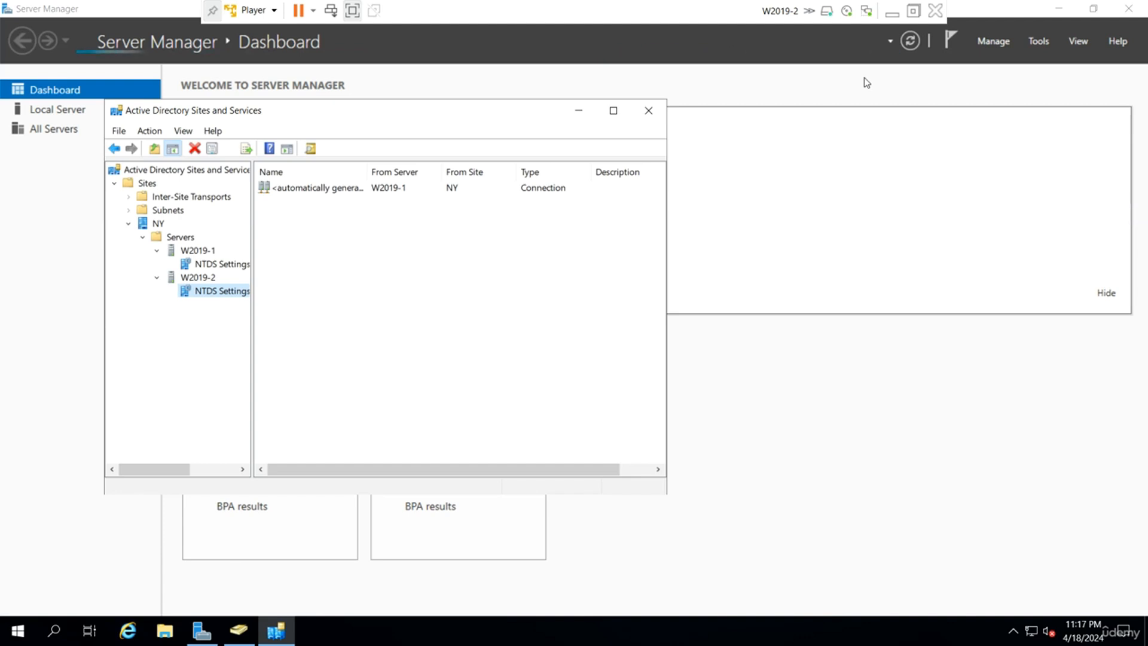
pyautogui.click(891, 15)
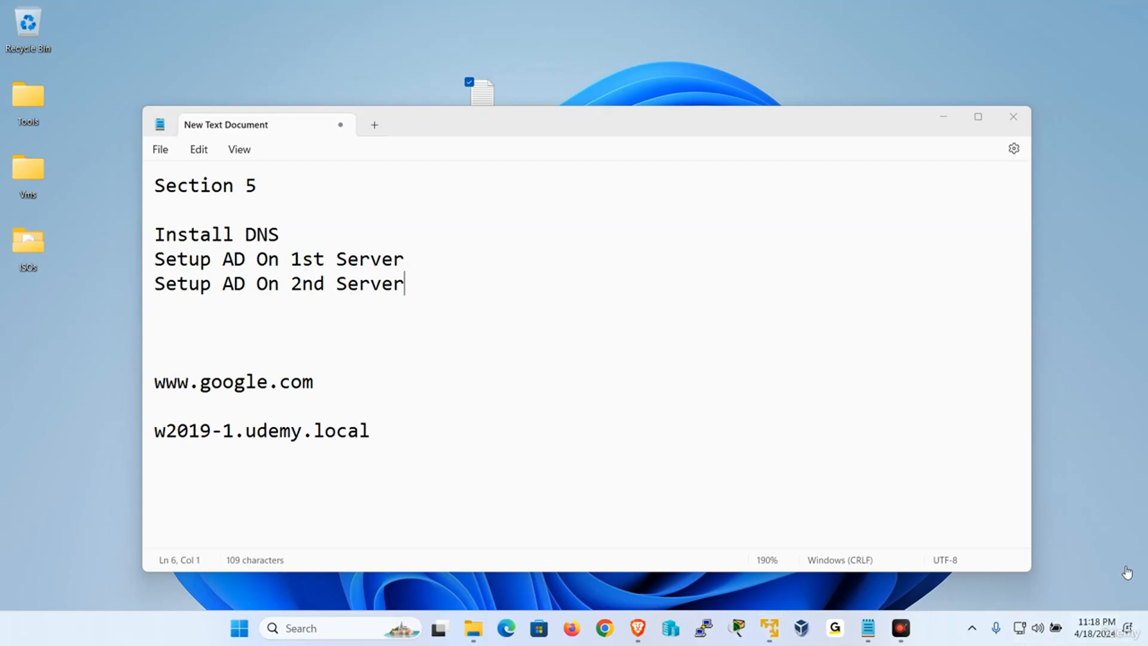